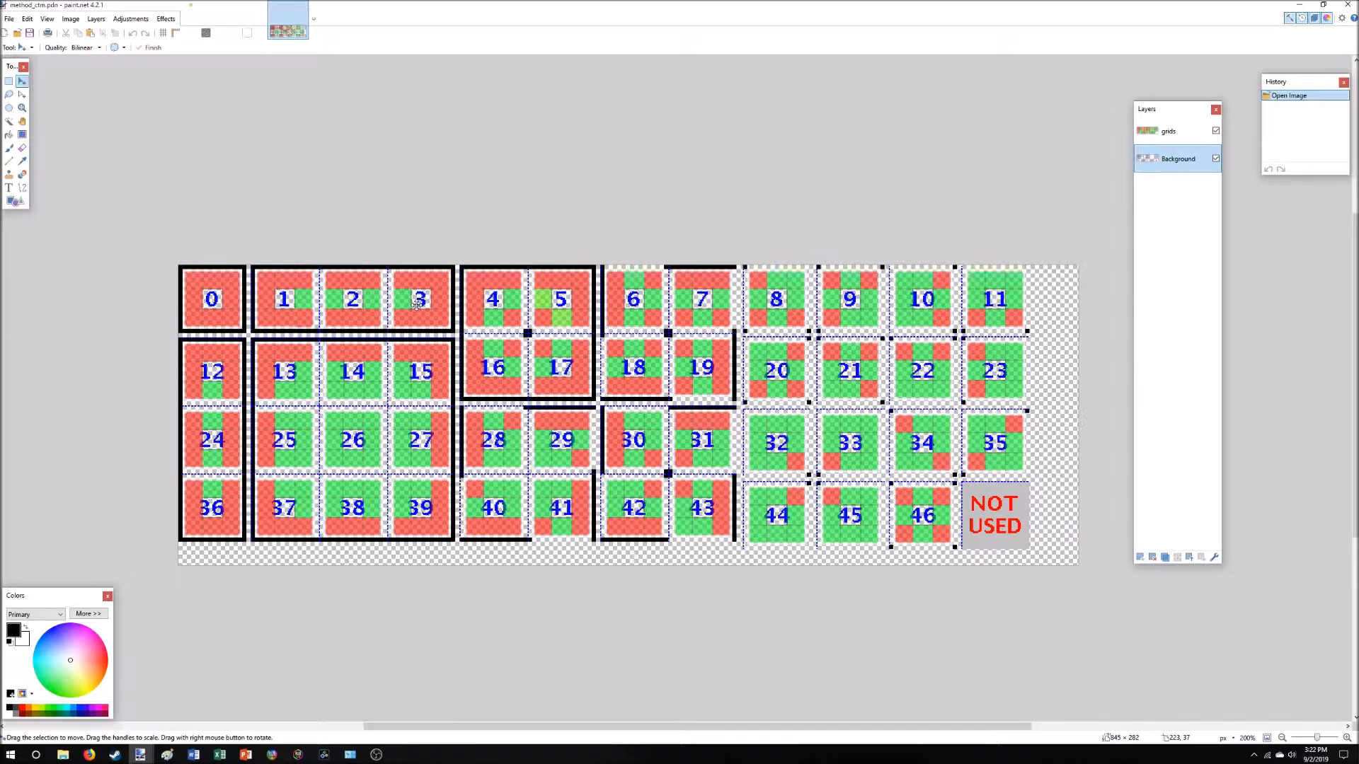
# Switch to the iron_ore.png image and enlarge its canvas to 200 percent, anchored top left.
pyautogui.click(206, 25)
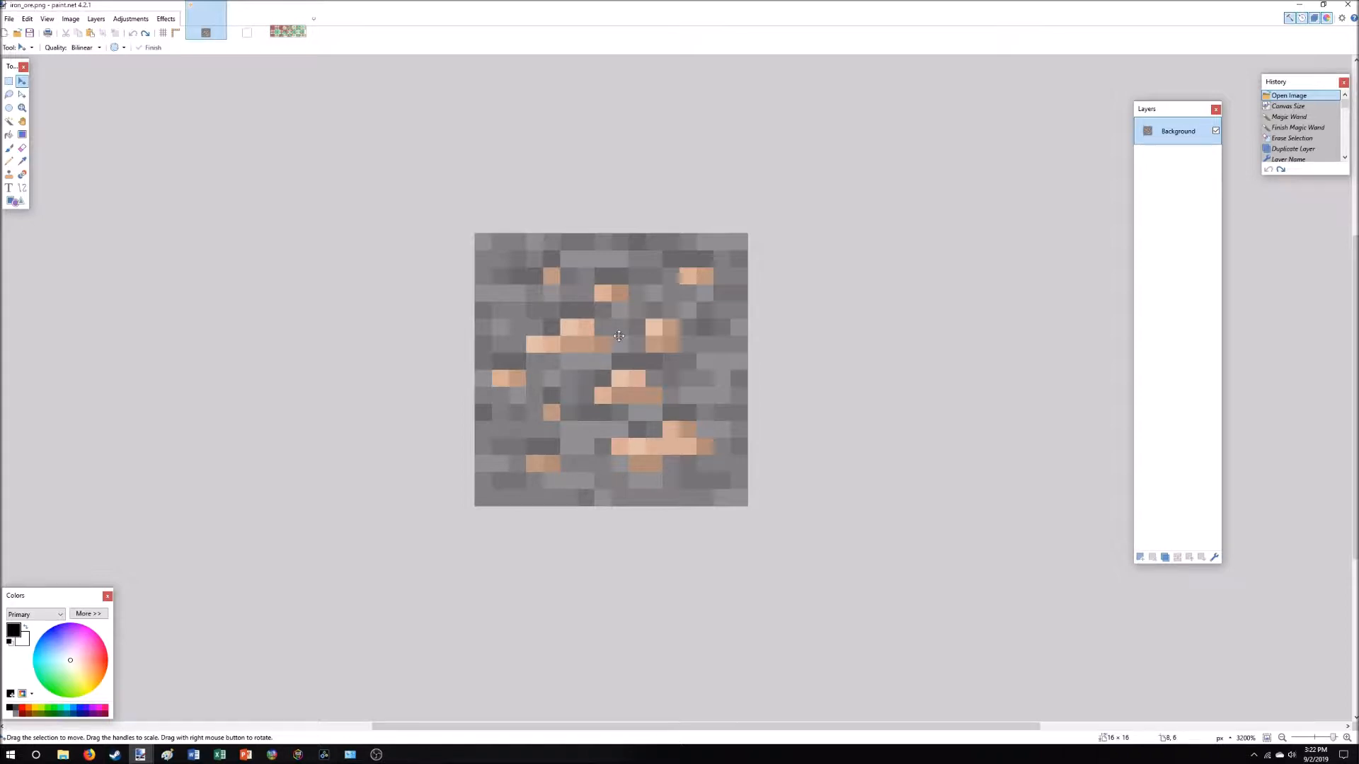
pyautogui.click(70, 19)
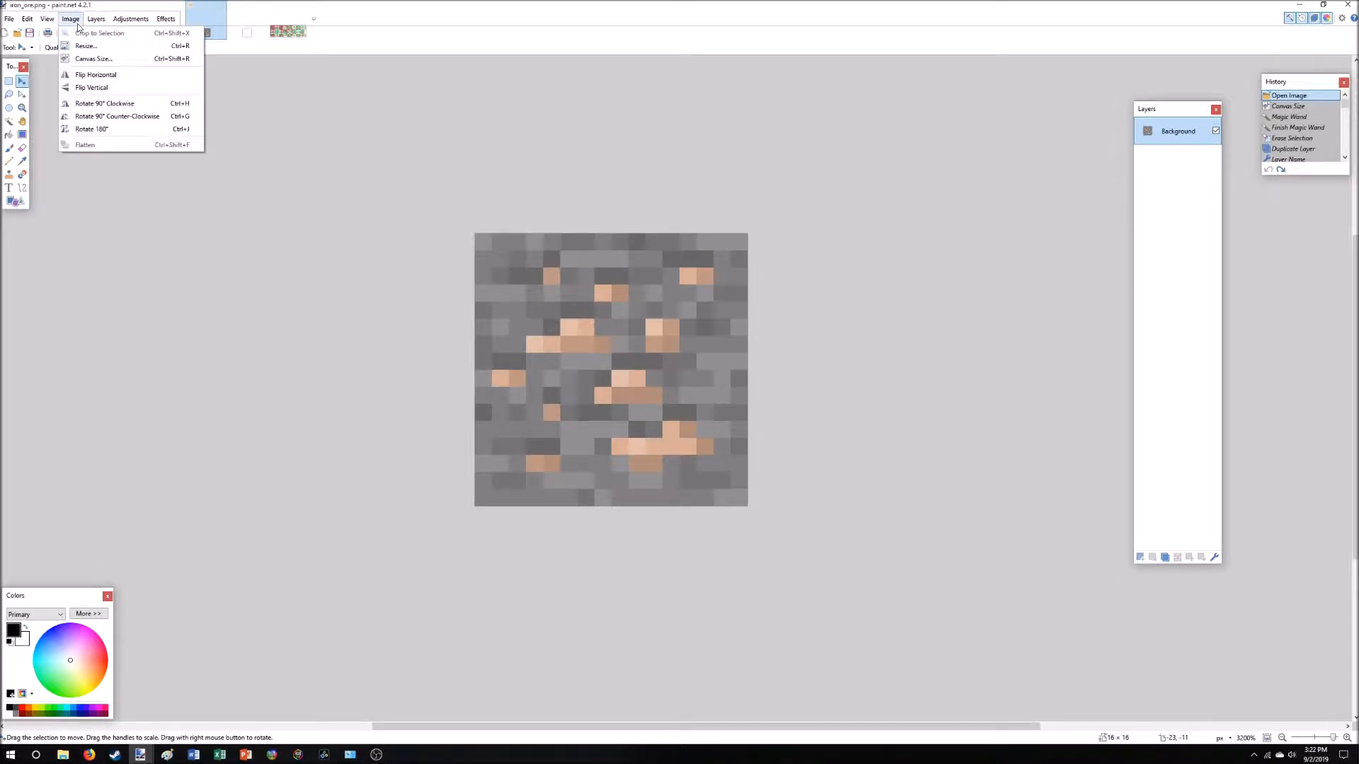
pyautogui.click(91, 59)
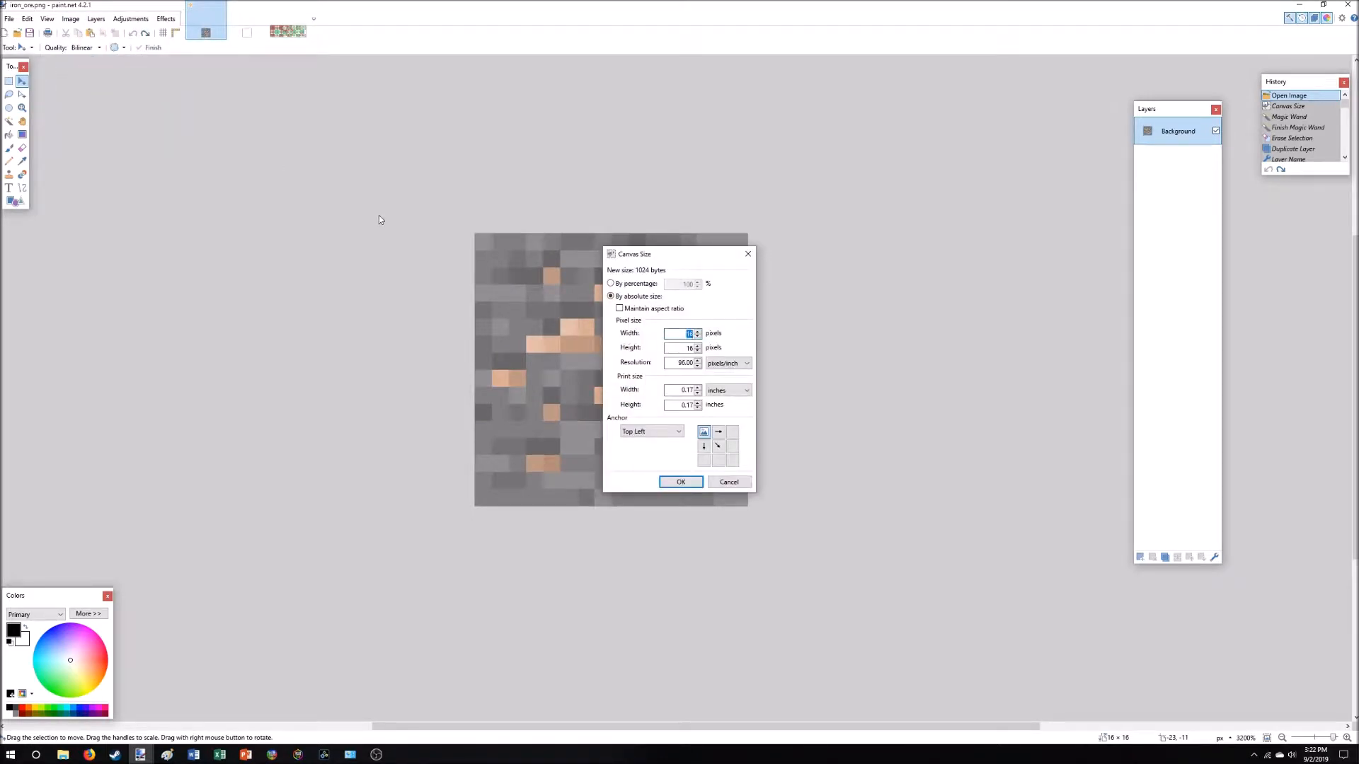
pyautogui.click(612, 284)
pyautogui.write('200')
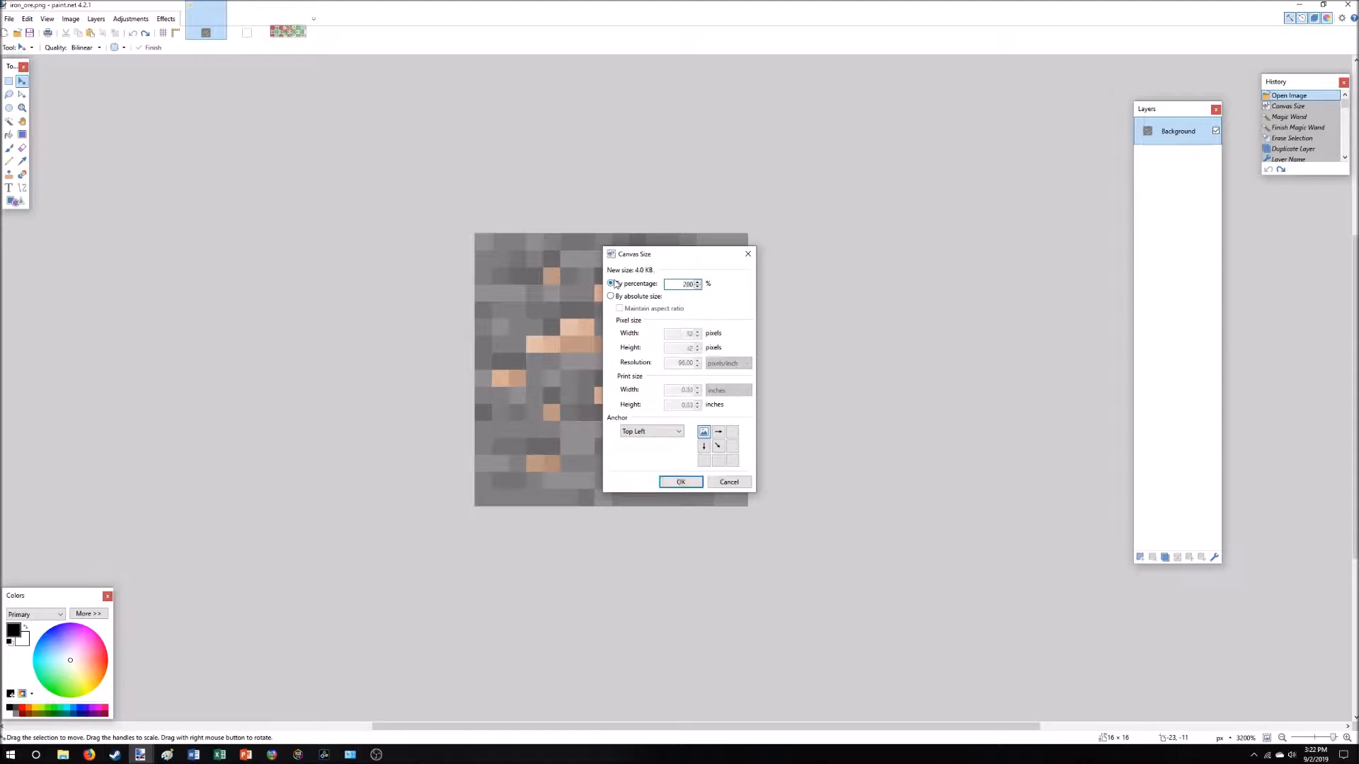
pyautogui.press('Return')
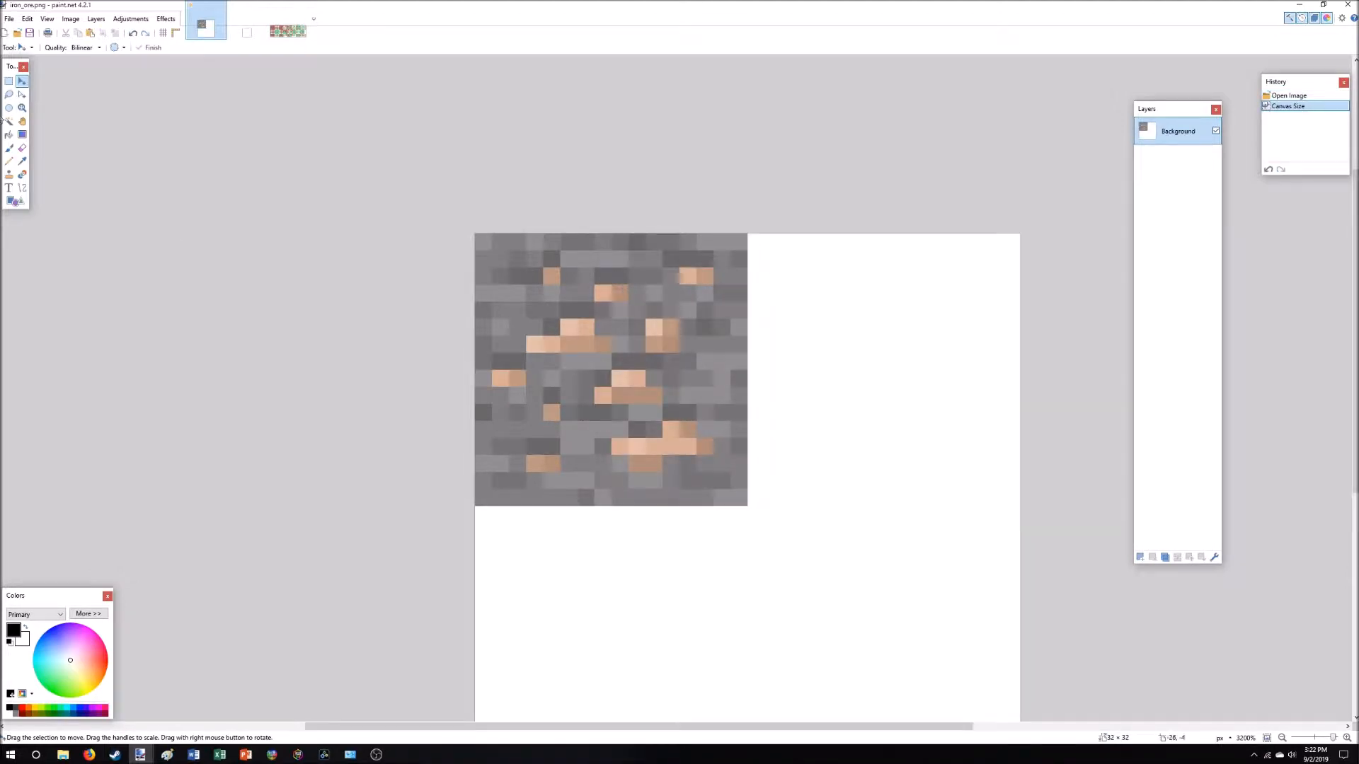
# Erase the white area around the ore tile with the Magic Wand so that it is transparent.
pyautogui.hotkey('ctrl', 'a')
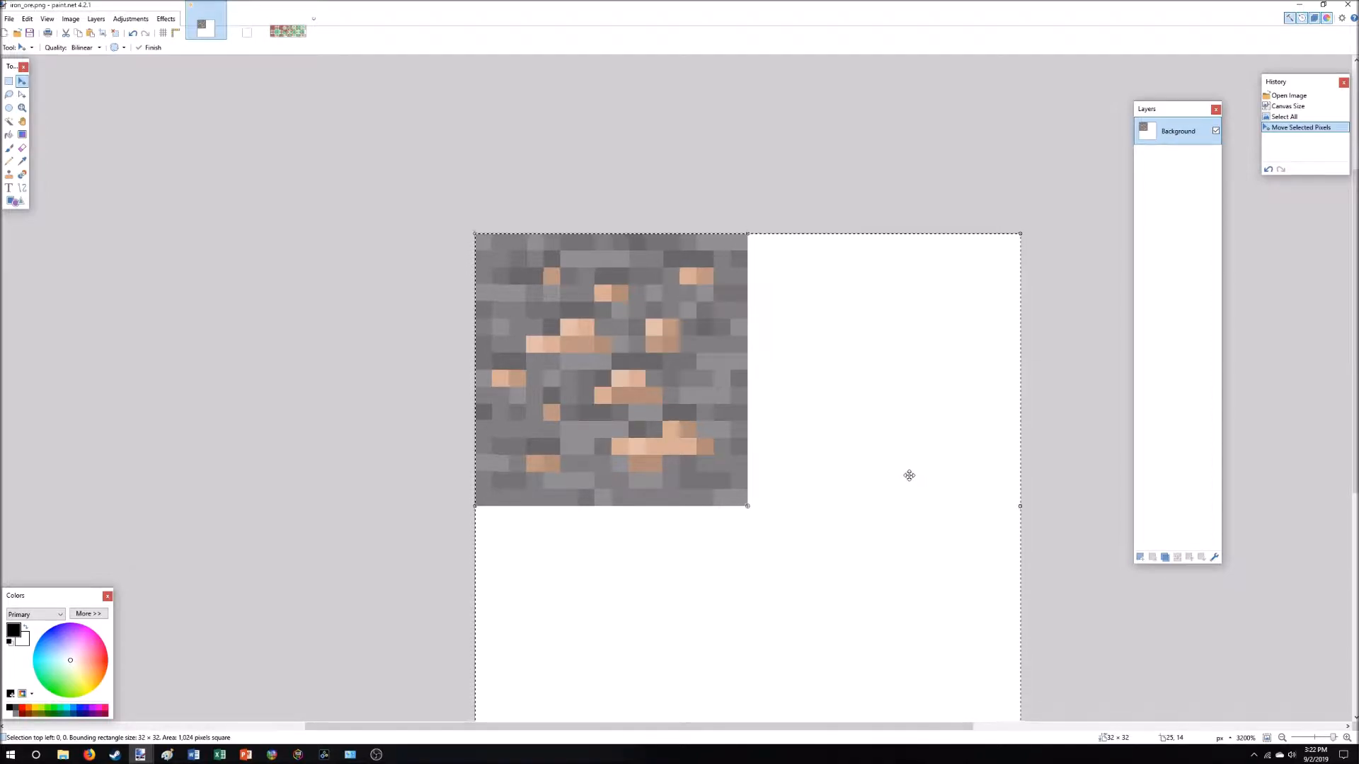
pyautogui.click(10, 121)
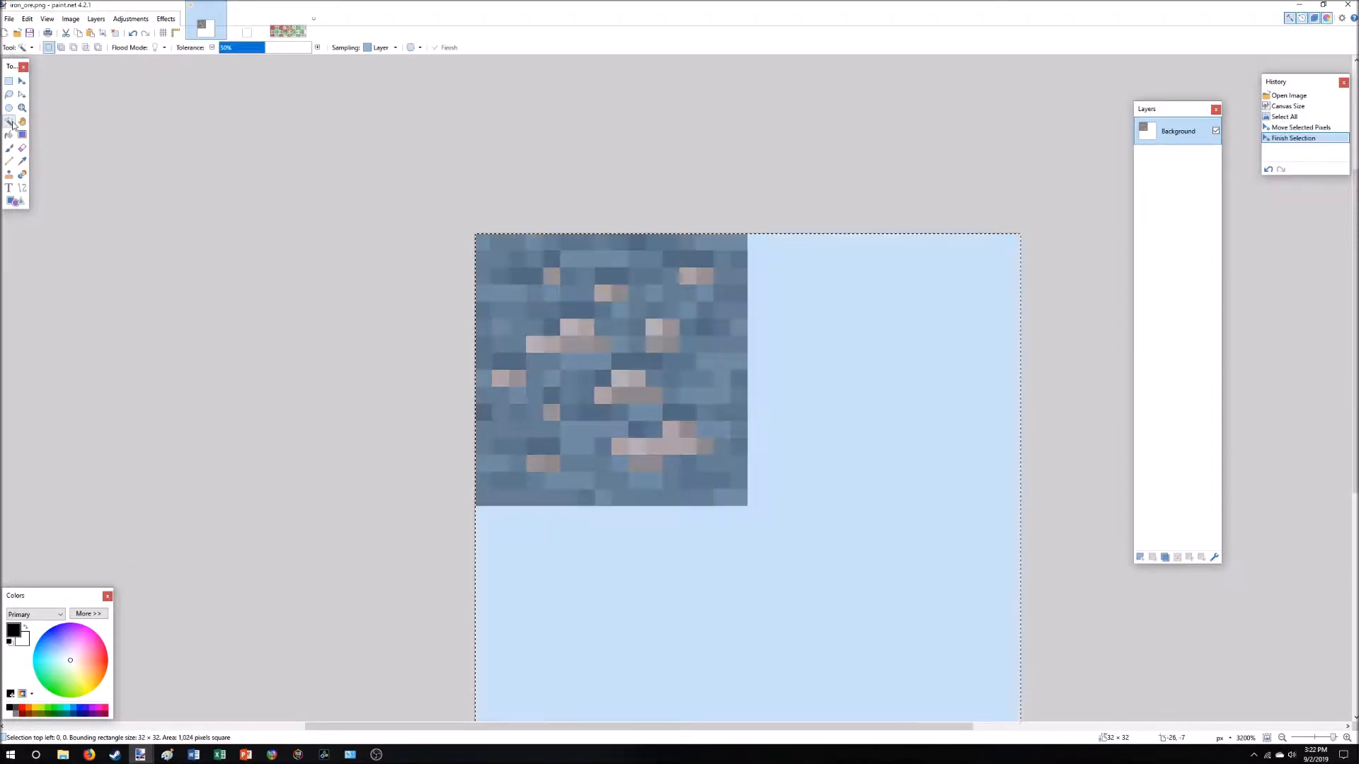
pyautogui.click(853, 449)
pyautogui.press('Delete')
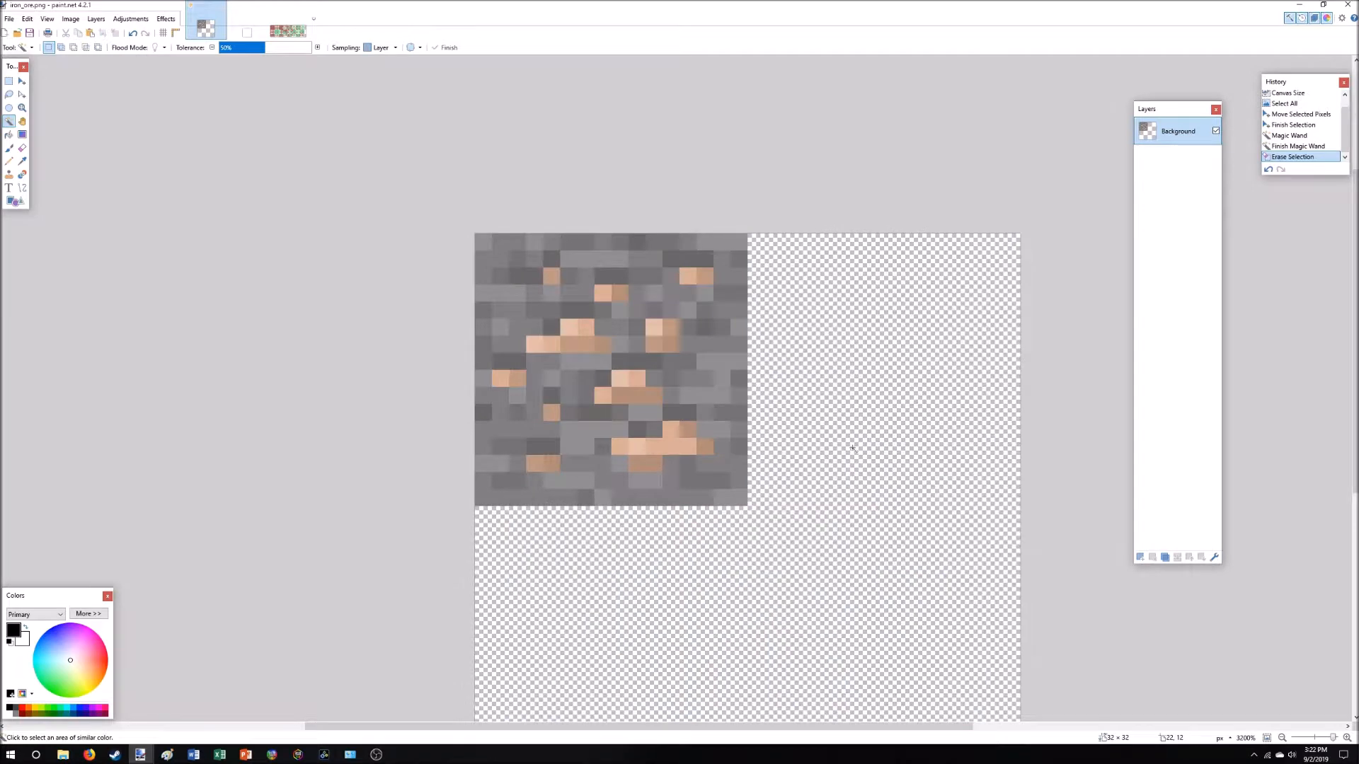
pyautogui.scroll(-4, 853, 448)
pyautogui.scroll(1, 850, 455)
pyautogui.moveTo(659, 730); pyautogui.dragTo(727, 731)
pyautogui.scroll(1, 482, 504)
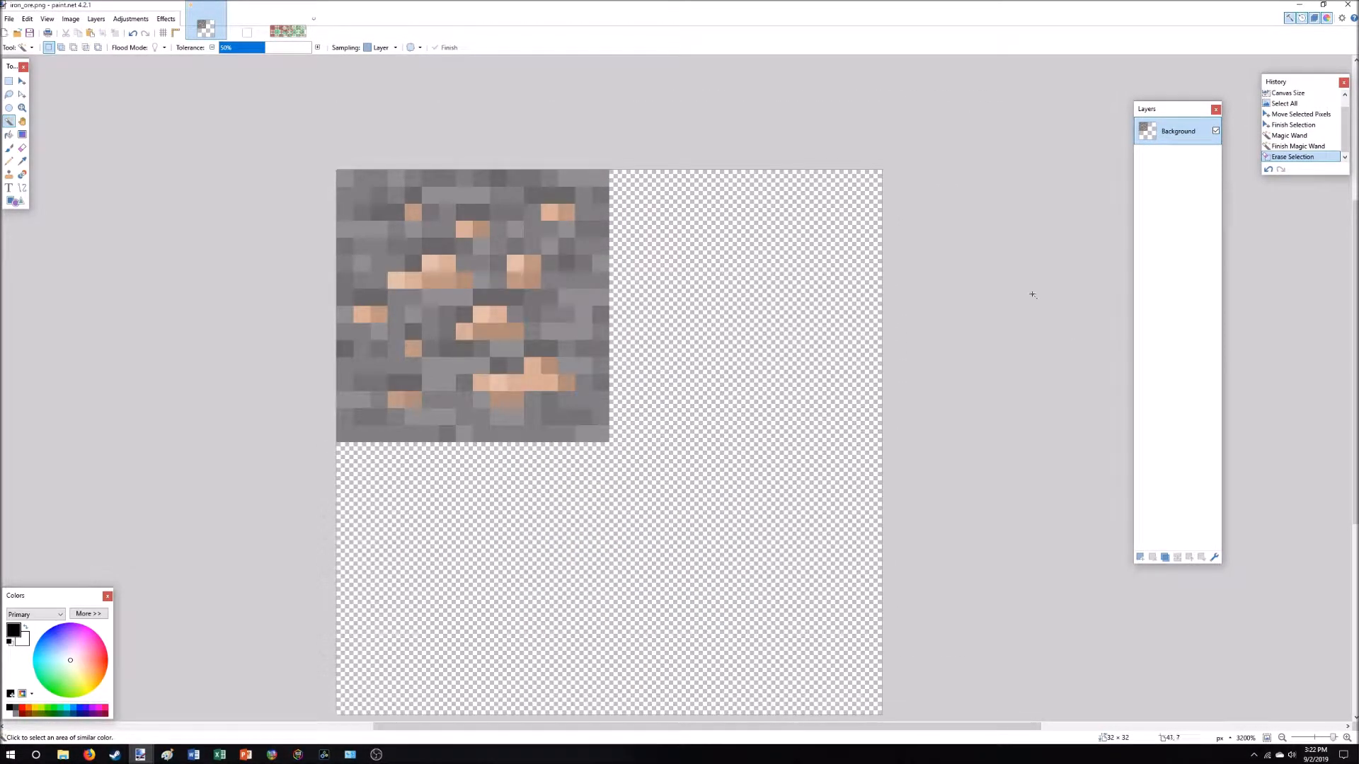
# Duplicate the Background layer and place a copy of the 16 × 16 ore tile directly right of the original.
pyautogui.click(1167, 558)
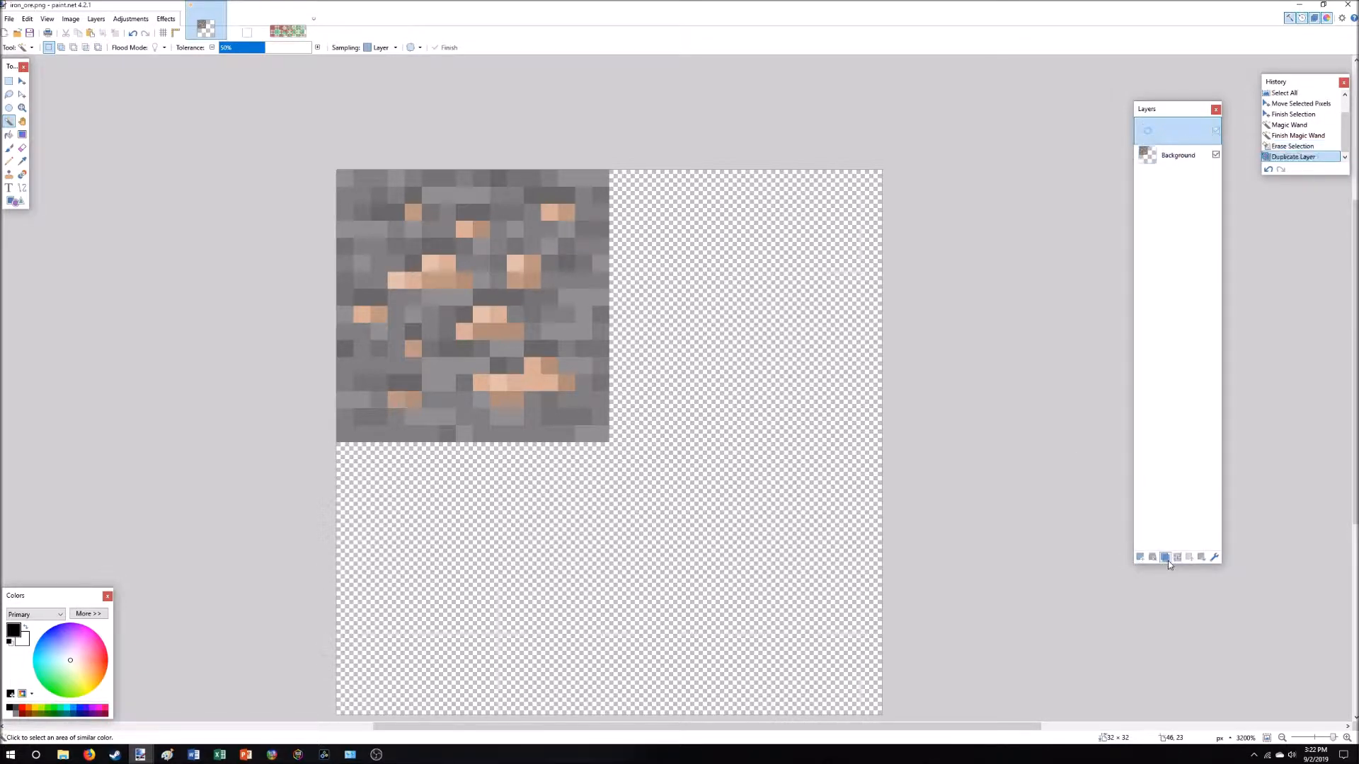
pyautogui.click(9, 80)
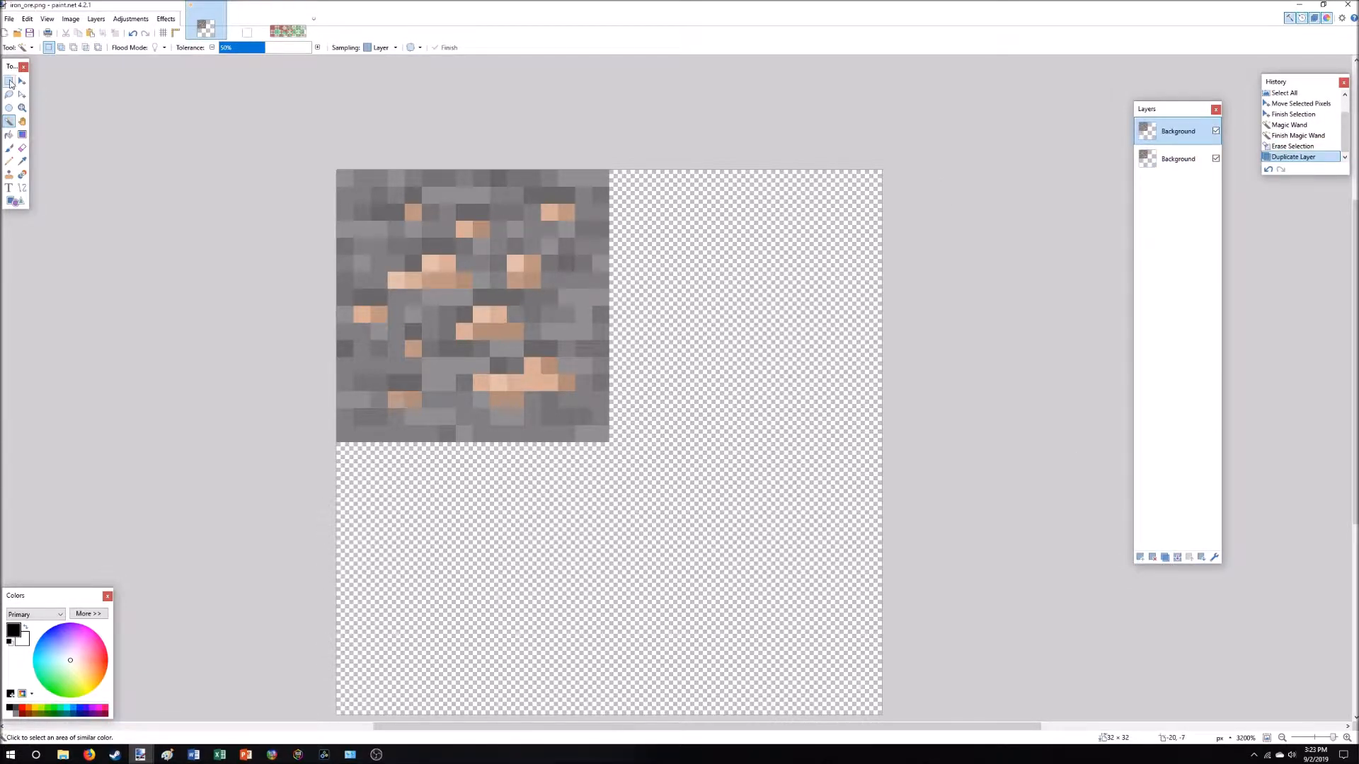
pyautogui.moveTo(346, 176); pyautogui.dragTo(603, 439)
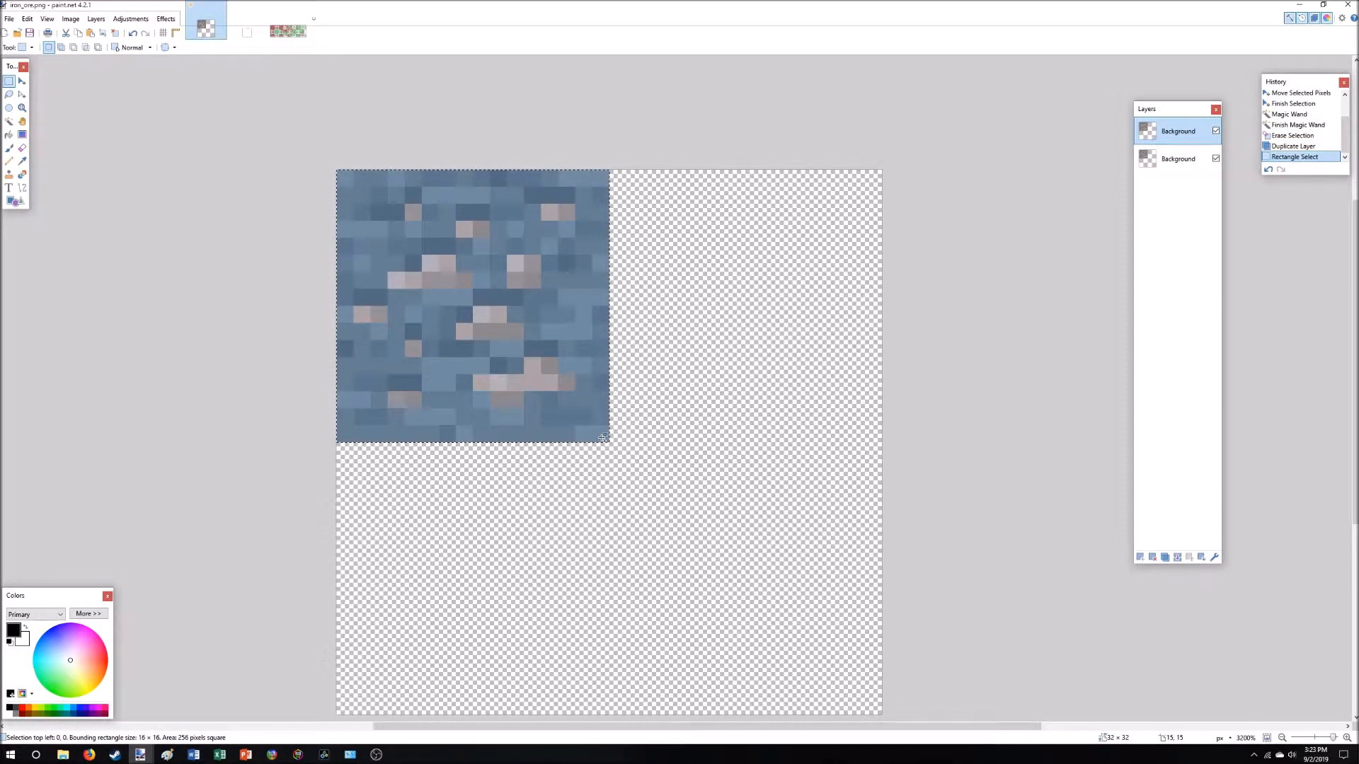
pyautogui.hotkey('ctrl', 'v')
pyautogui.moveTo(504, 308); pyautogui.dragTo(791, 316)
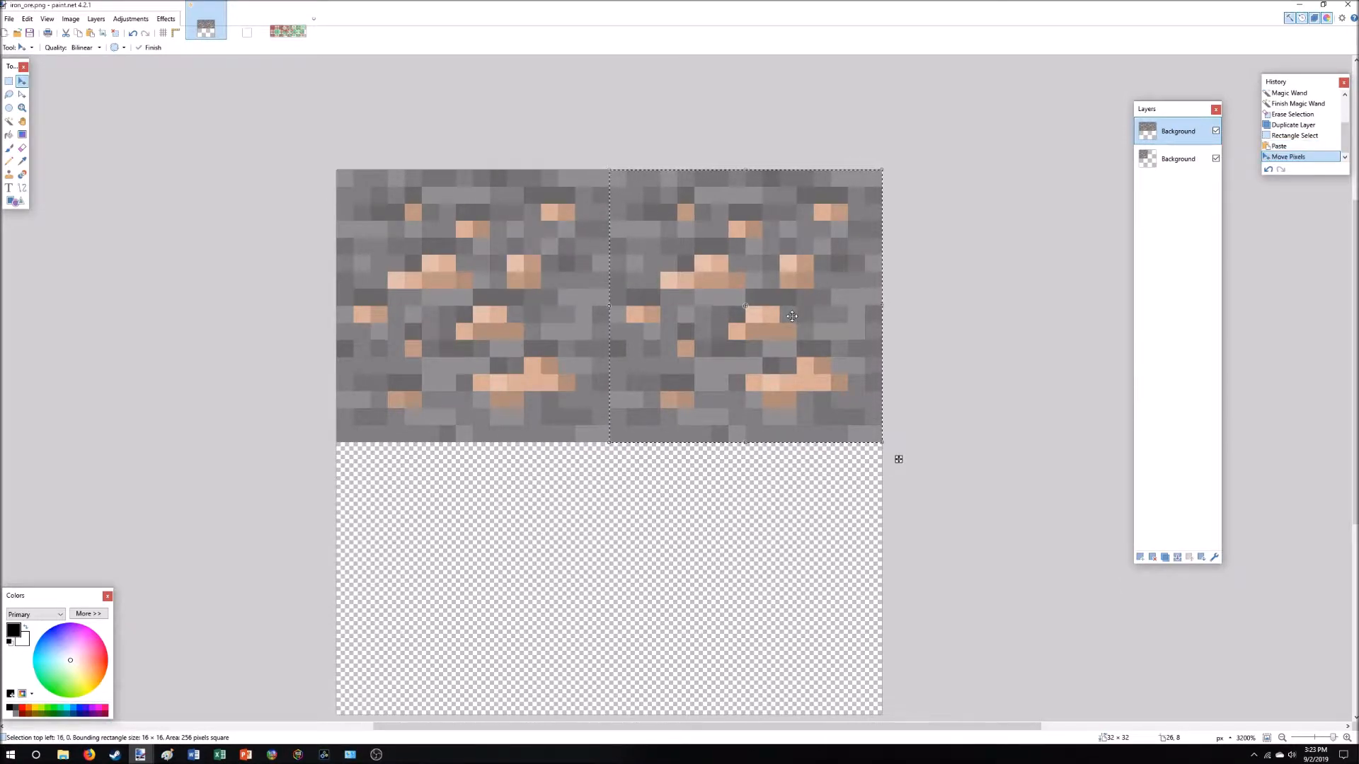
# Rename the duplicated layer as horizontal.
pyautogui.doubleClick(1185, 133)
pyautogui.write('horiz')
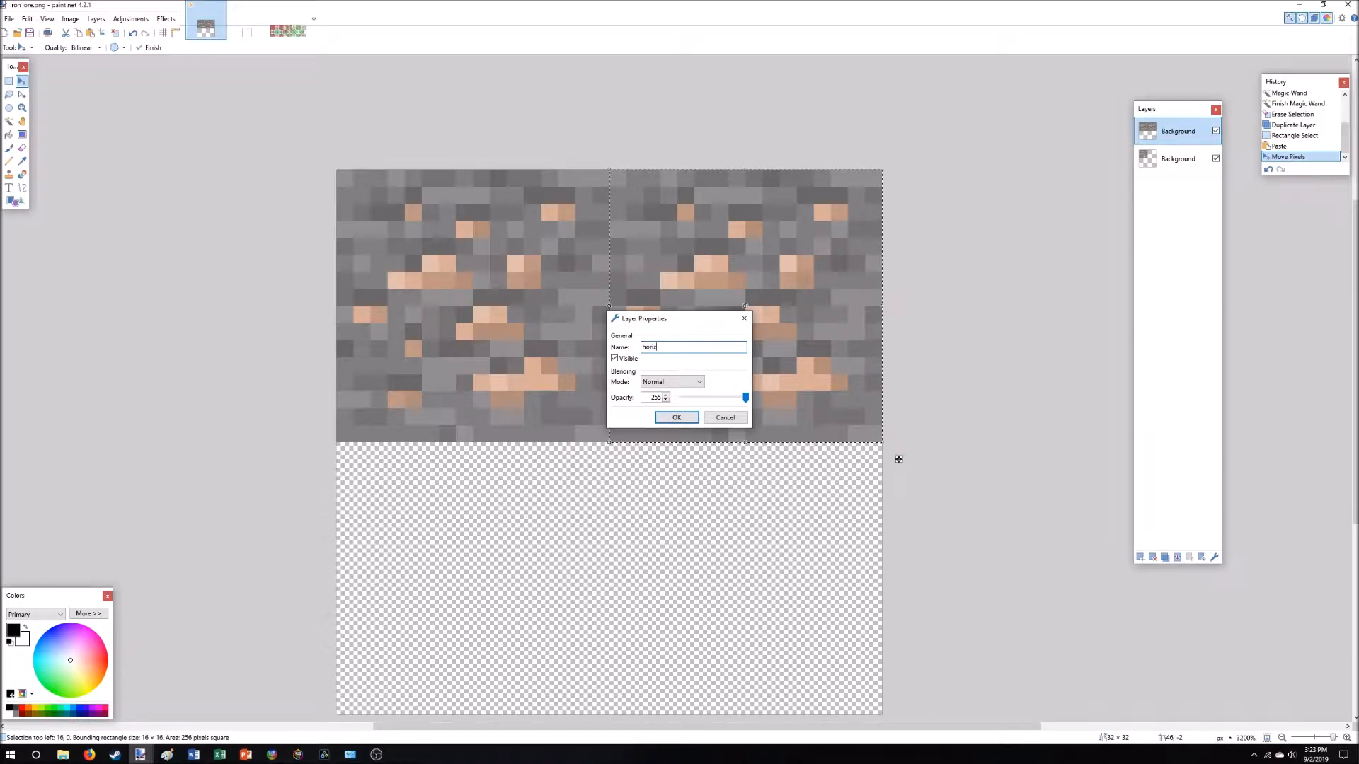
pyautogui.write('ontal')
pyautogui.press('Return')
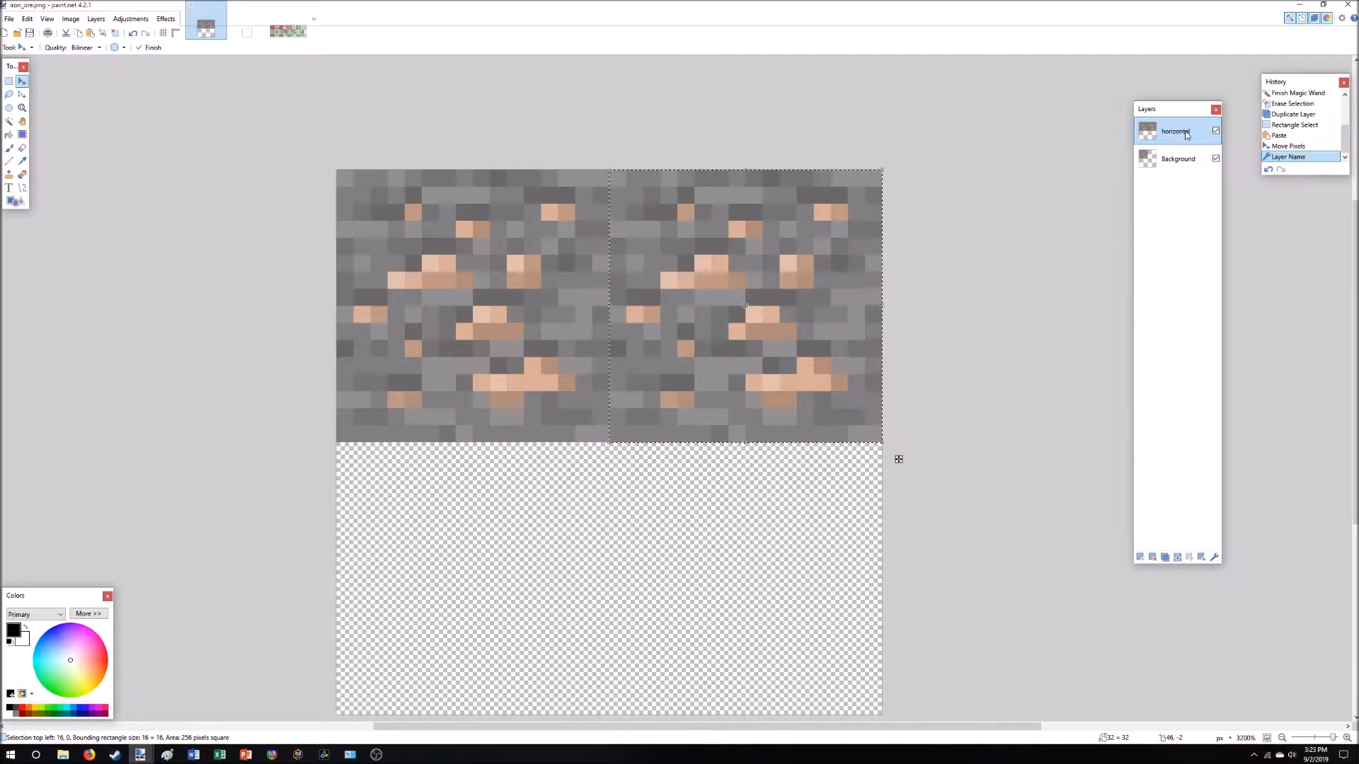
# Copy a 7 × 7 pixel ore patch from the right tile onto the upper part of the vertical seam.
pyautogui.click(8, 81)
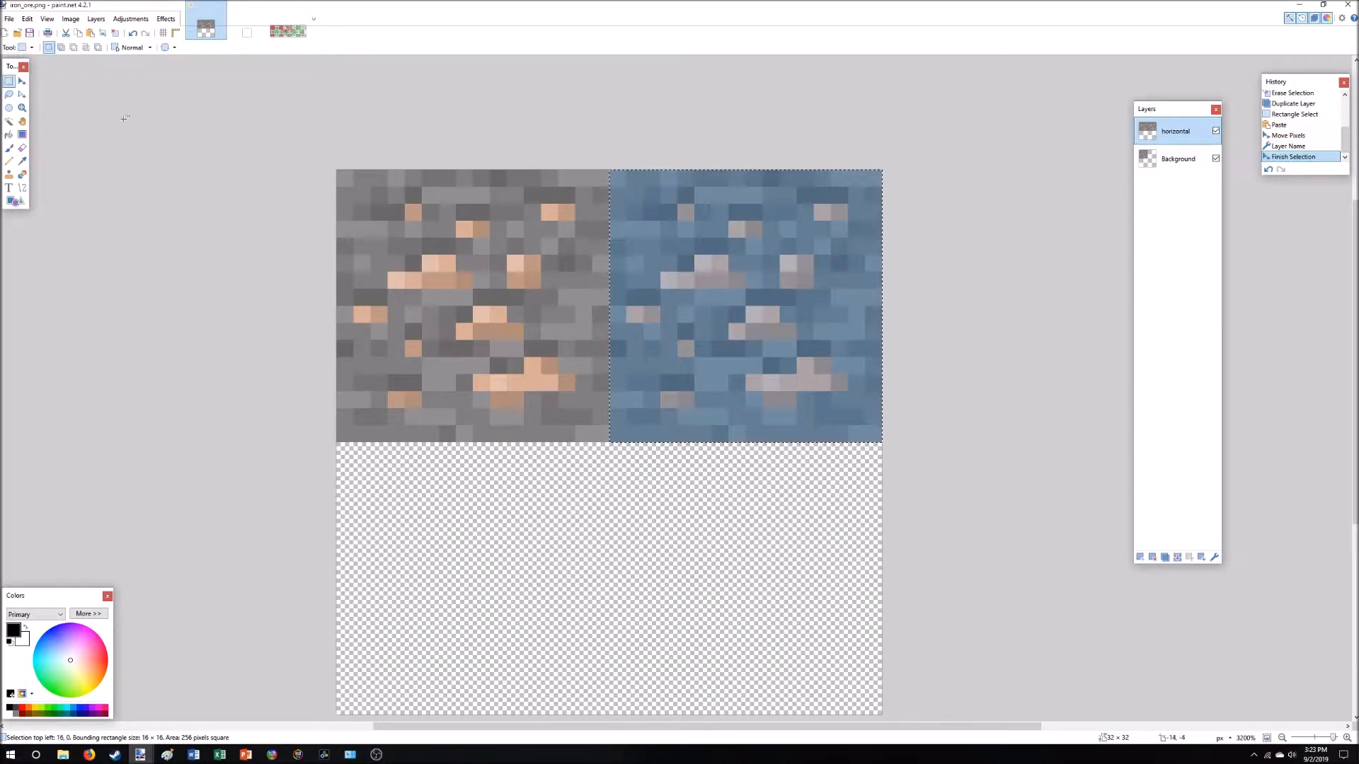
pyautogui.click(807, 256)
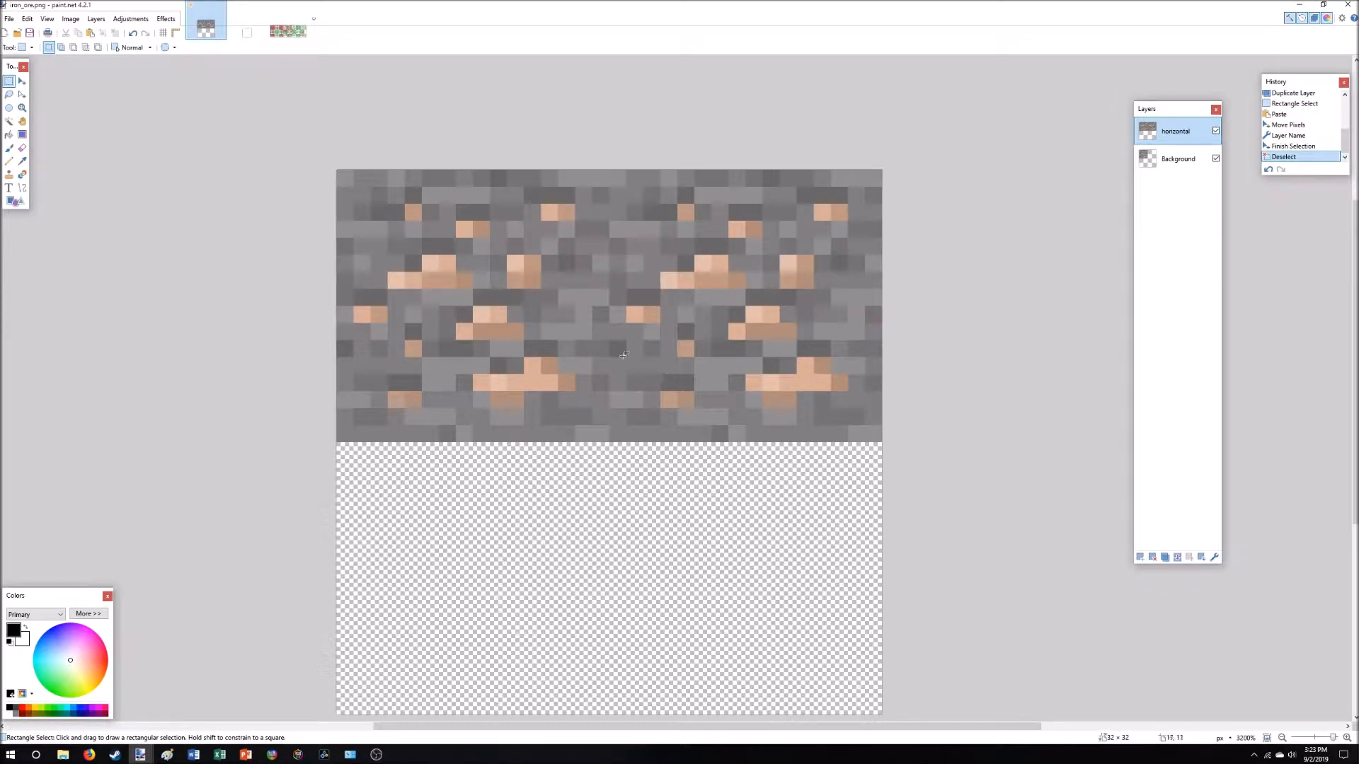
pyautogui.moveTo(696, 256); pyautogui.dragTo(610, 323)
pyautogui.hotkey('ctrl', 'c')
pyautogui.hotkey('ctrl', 'v')
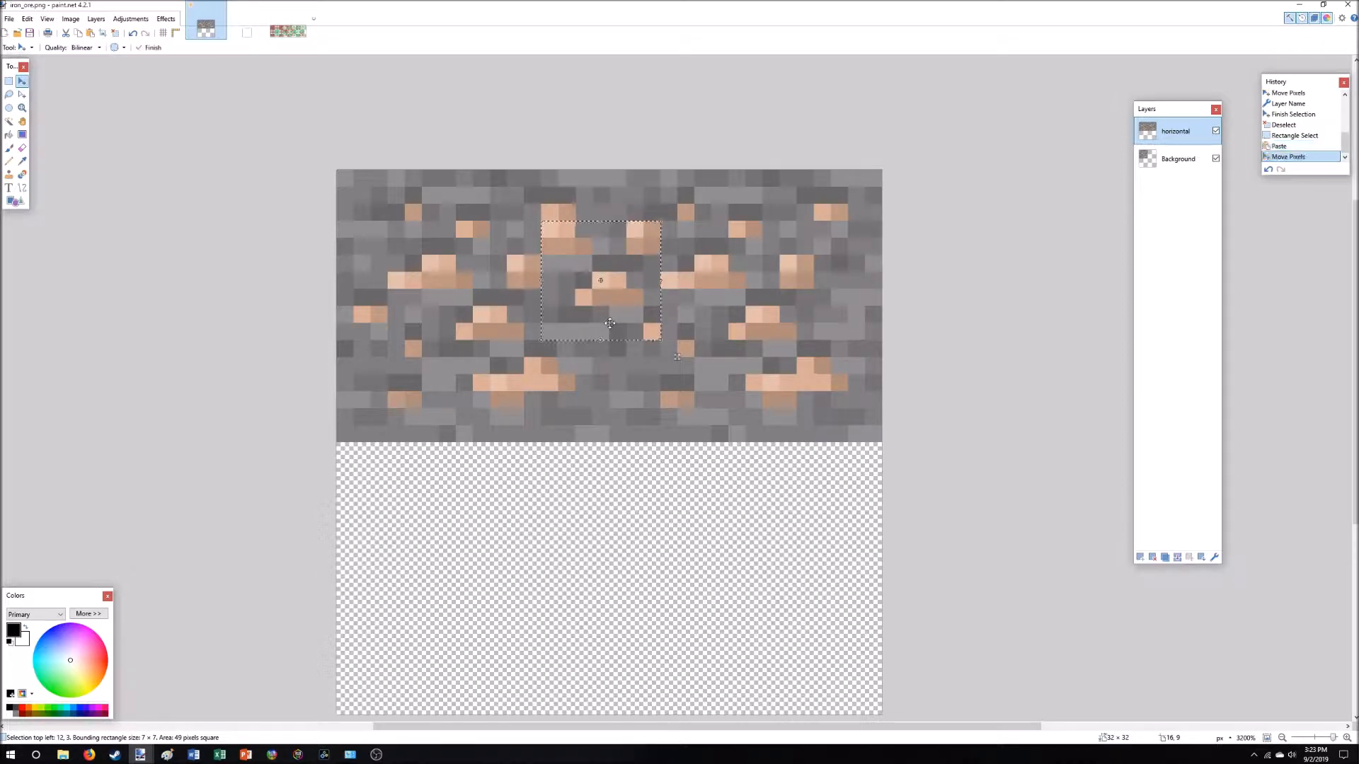
pyautogui.hotkey('ctrl', 'd')
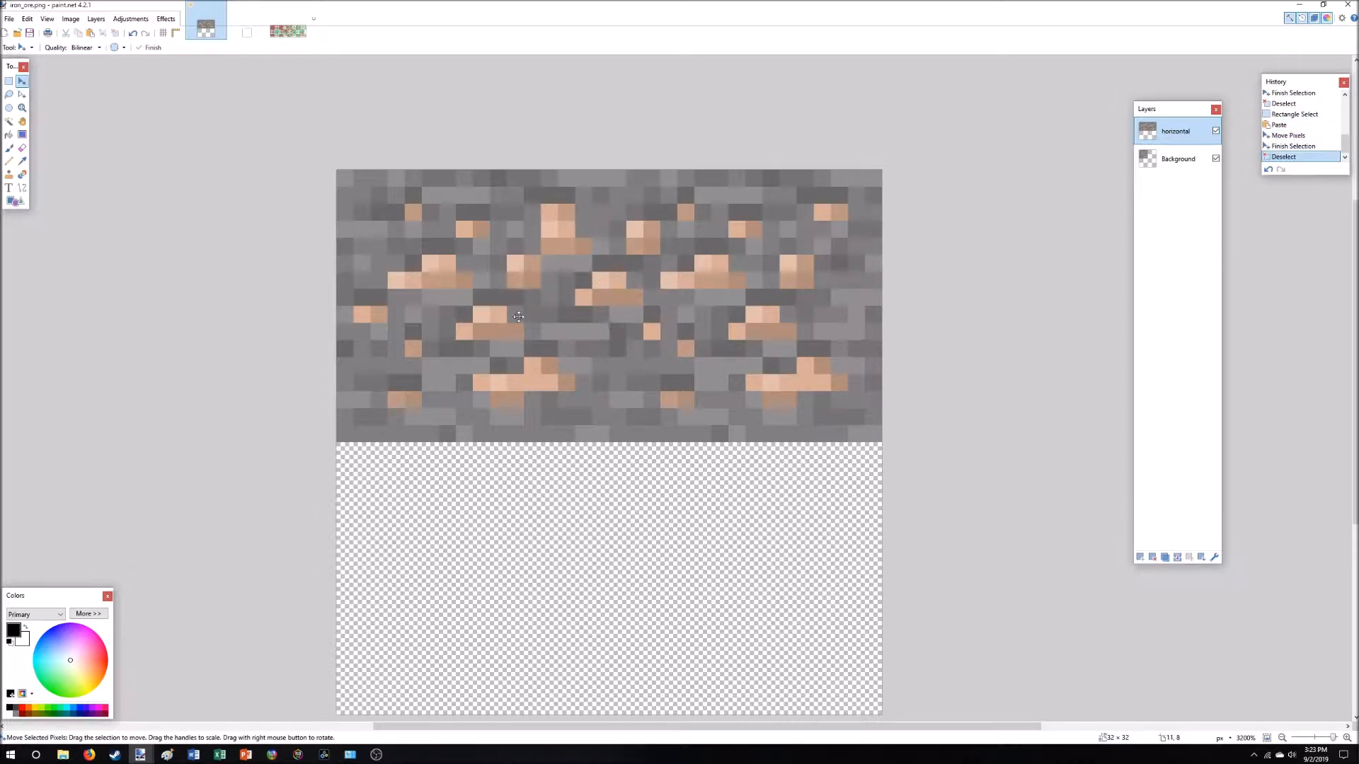
# Copy a 5 × 5 pixel ore patch from the left tile onto the lower part of the vertical seam.
pyautogui.click(9, 80)
pyautogui.click(434, 283)
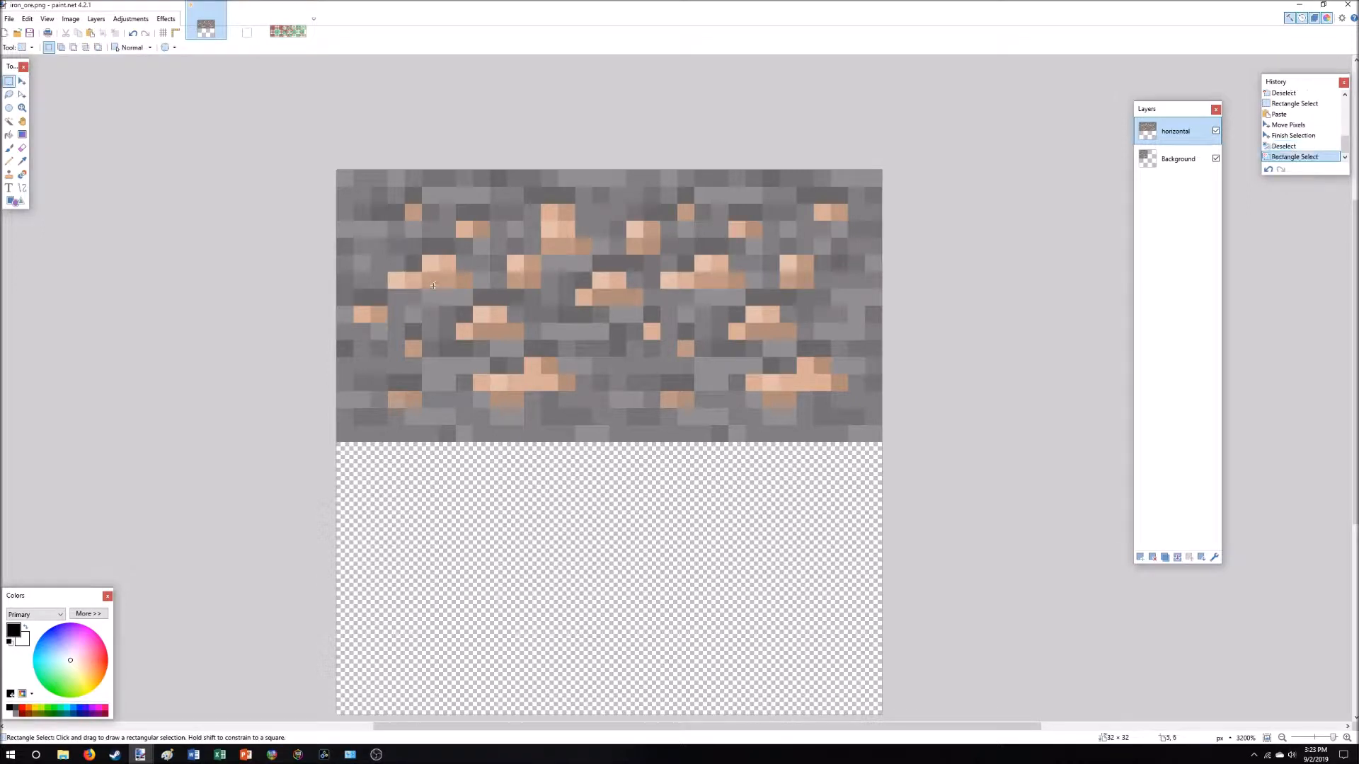
pyautogui.moveTo(447, 317); pyautogui.dragTo(523, 389)
pyautogui.hotkey('ctrl', 'c')
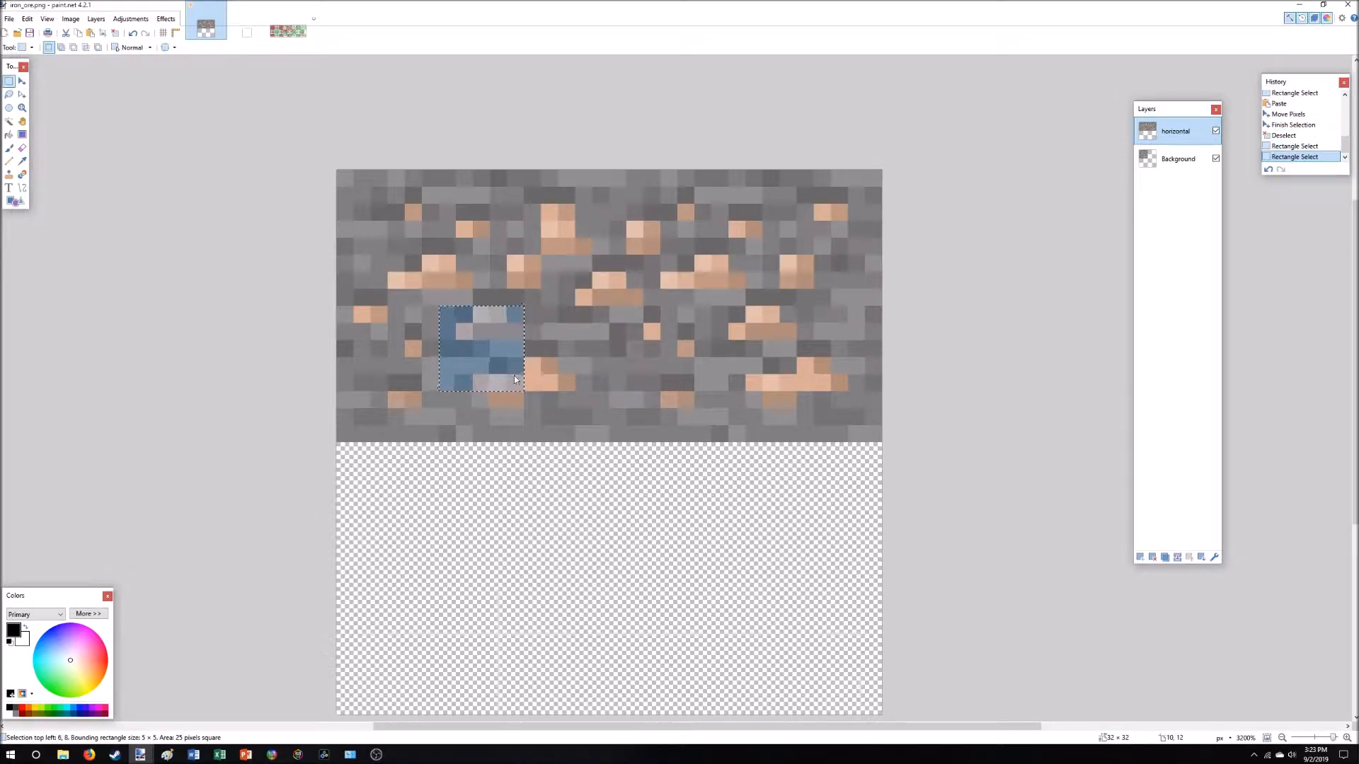
pyautogui.hotkey('ctrl', 'v')
pyautogui.moveTo(461, 337); pyautogui.dragTo(619, 400)
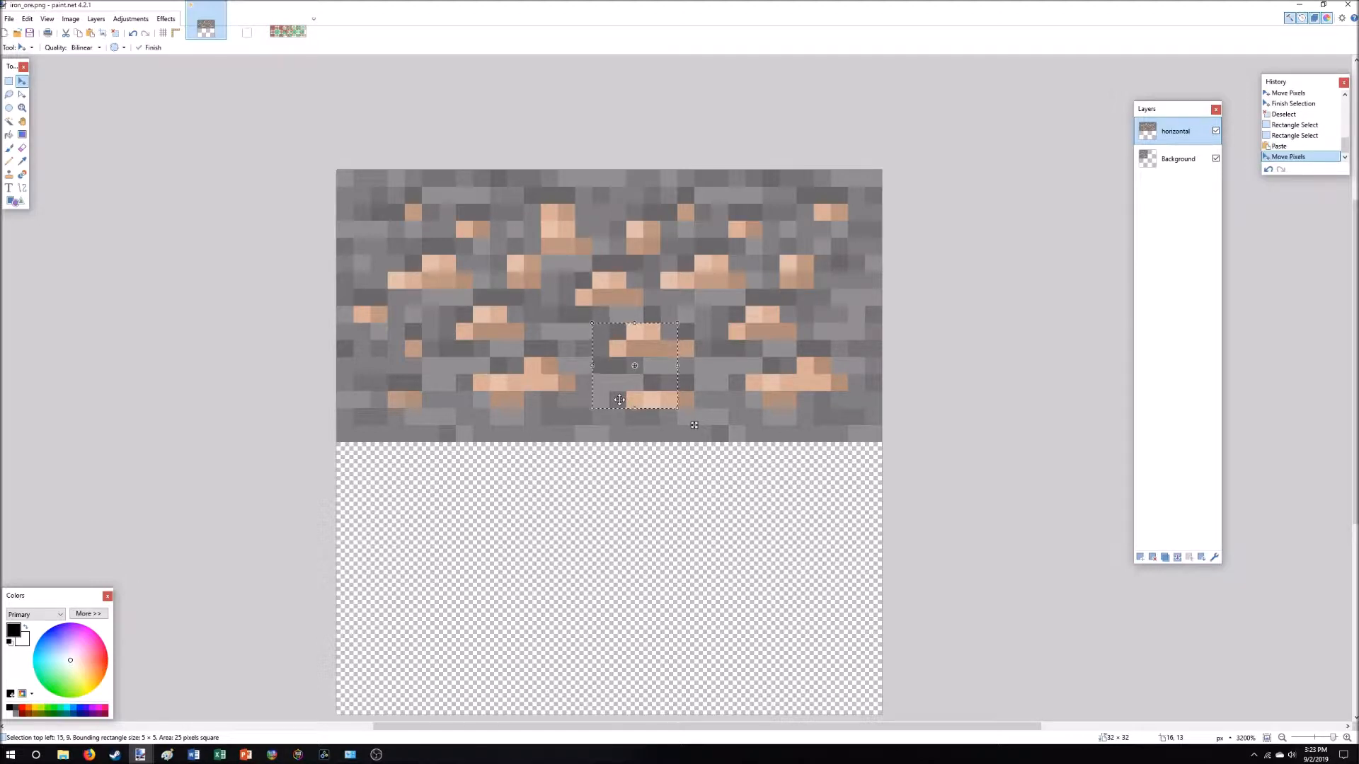
pyautogui.hotkey('ctrl', 'd')
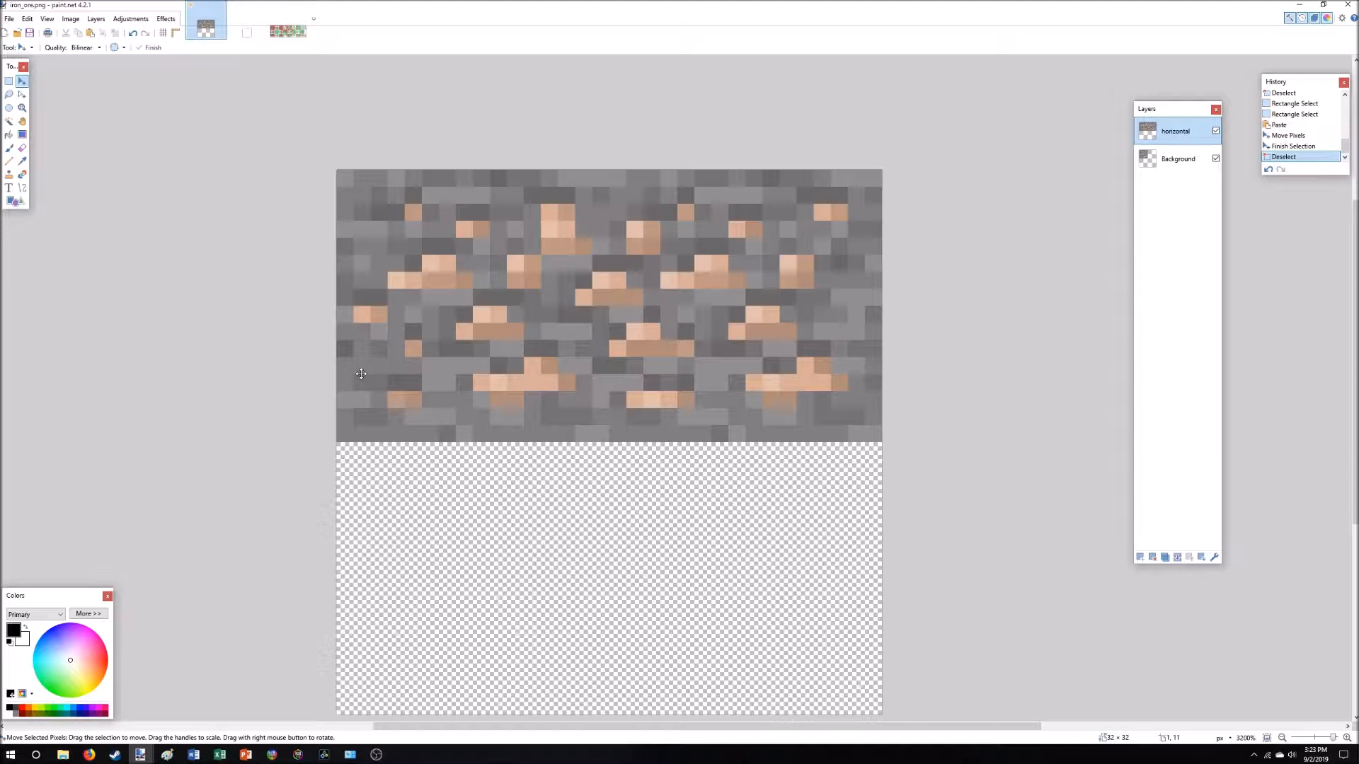
# Copy a small ore cluster from the right tile to the gap just right of the seam's lower part, then deselect.
pyautogui.click(8, 82)
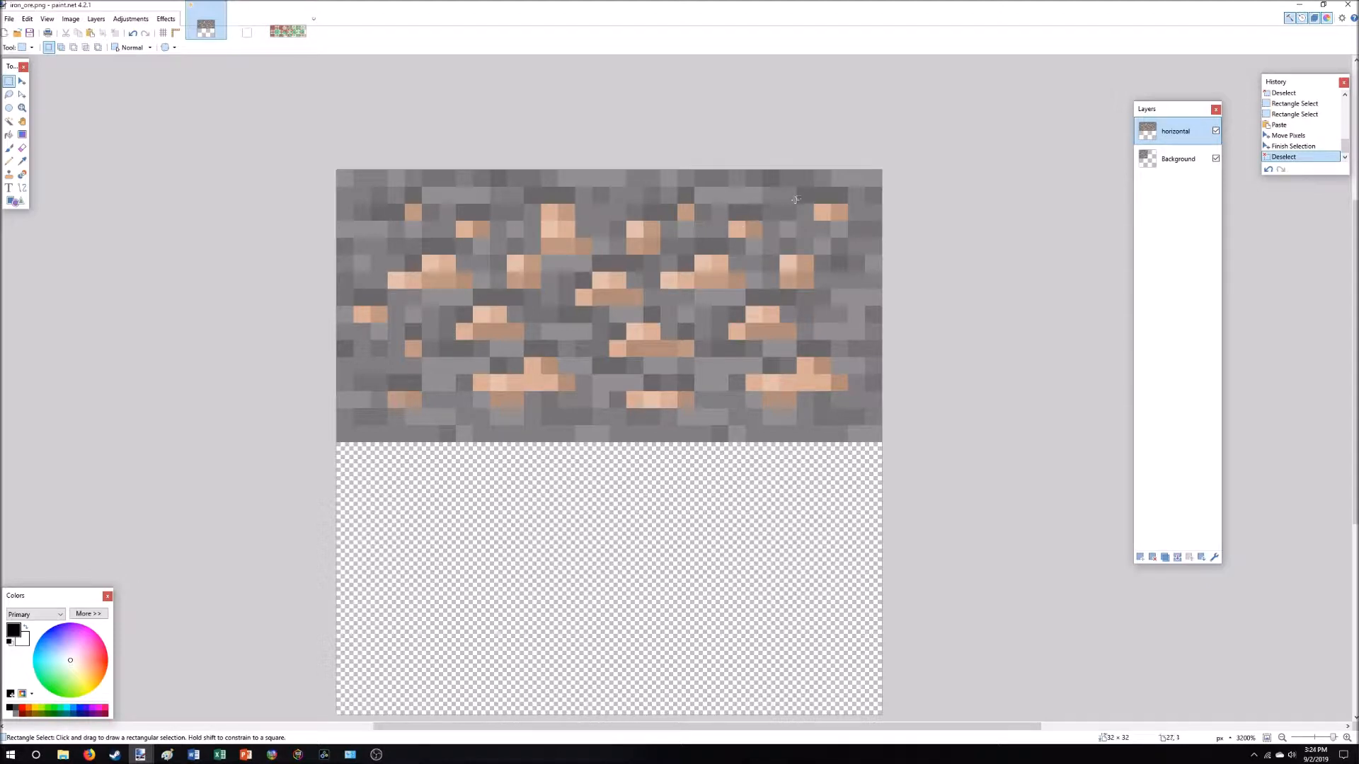
pyautogui.moveTo(766, 241); pyautogui.dragTo(728, 390)
pyautogui.hotkey('ctrl', 'c')
pyautogui.hotkey('ctrl', 'v')
pyautogui.hotkey('ctrl', 'd')
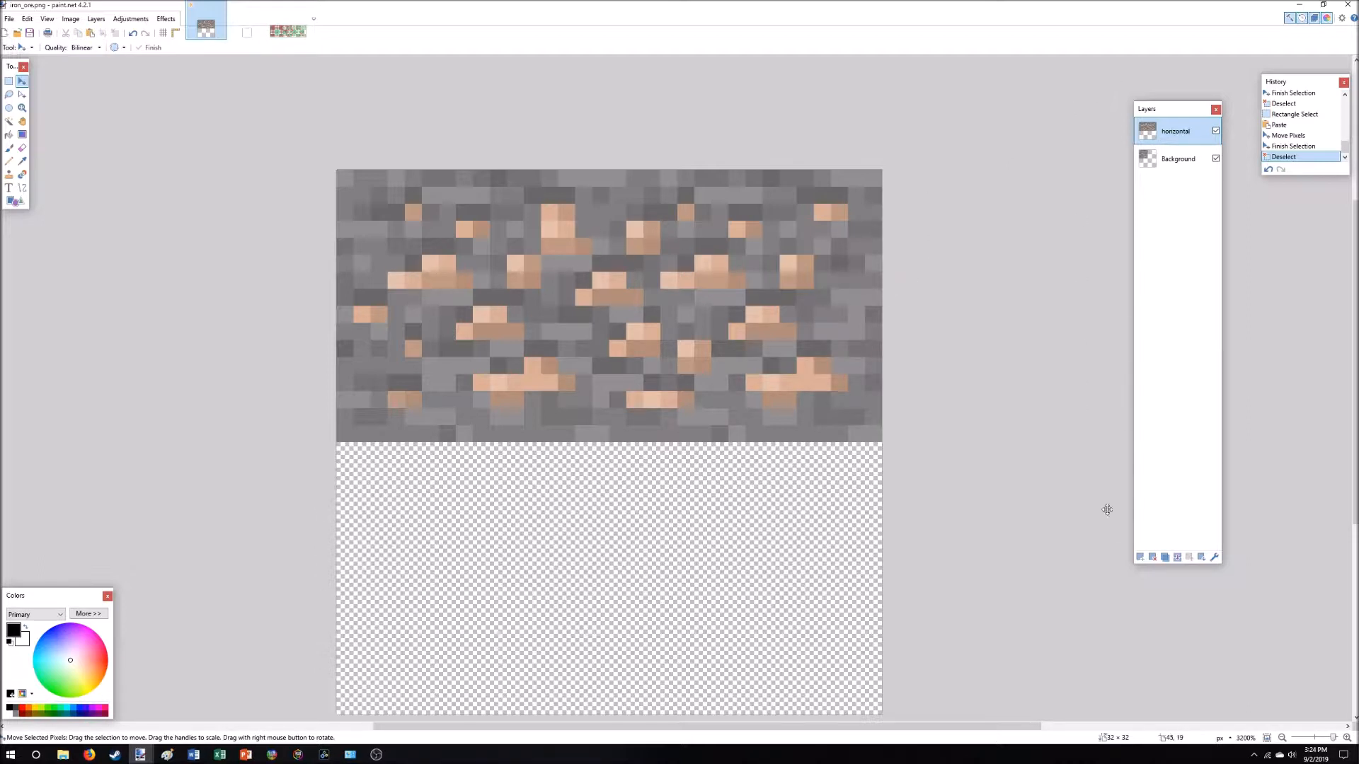
# Add a new layer on top, hide the horizontal layer and copy the Background layer's contents into the new layer.
pyautogui.click(1140, 558)
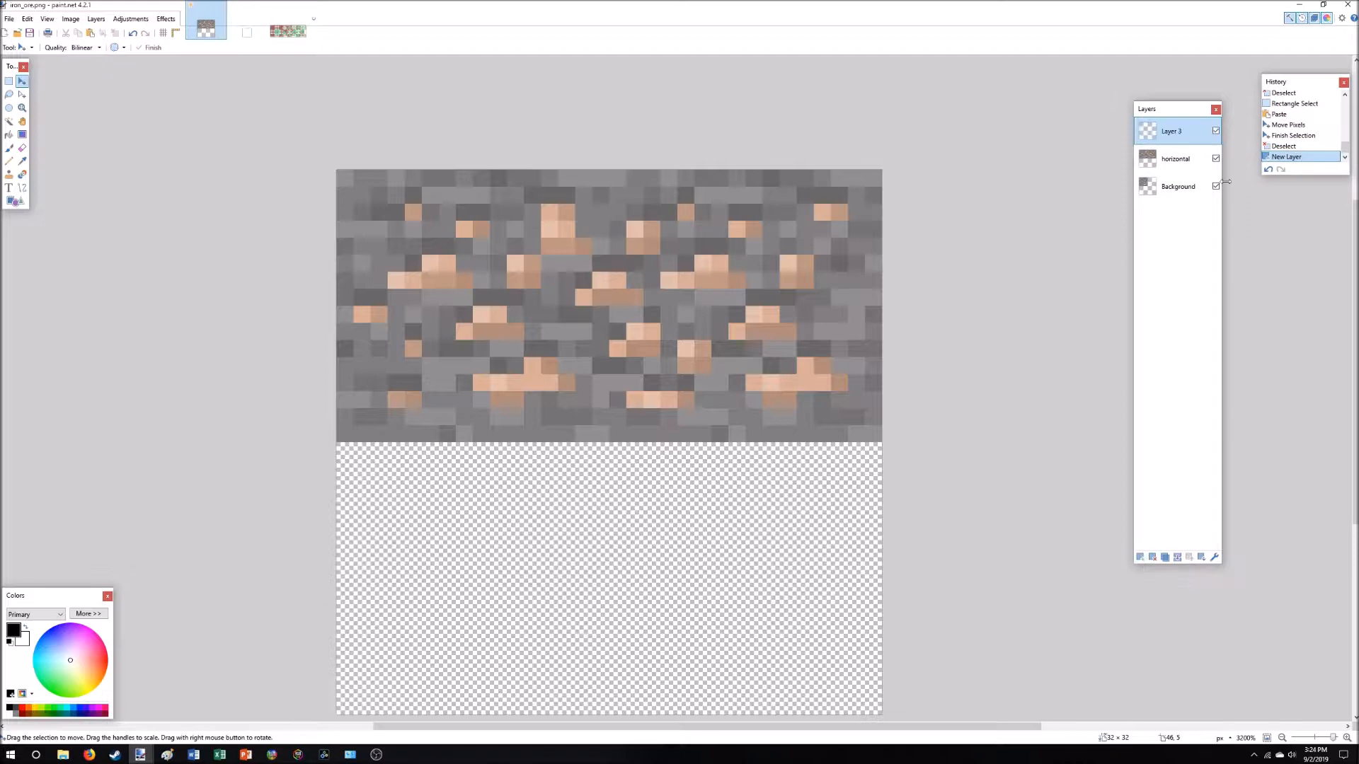
pyautogui.click(1168, 191)
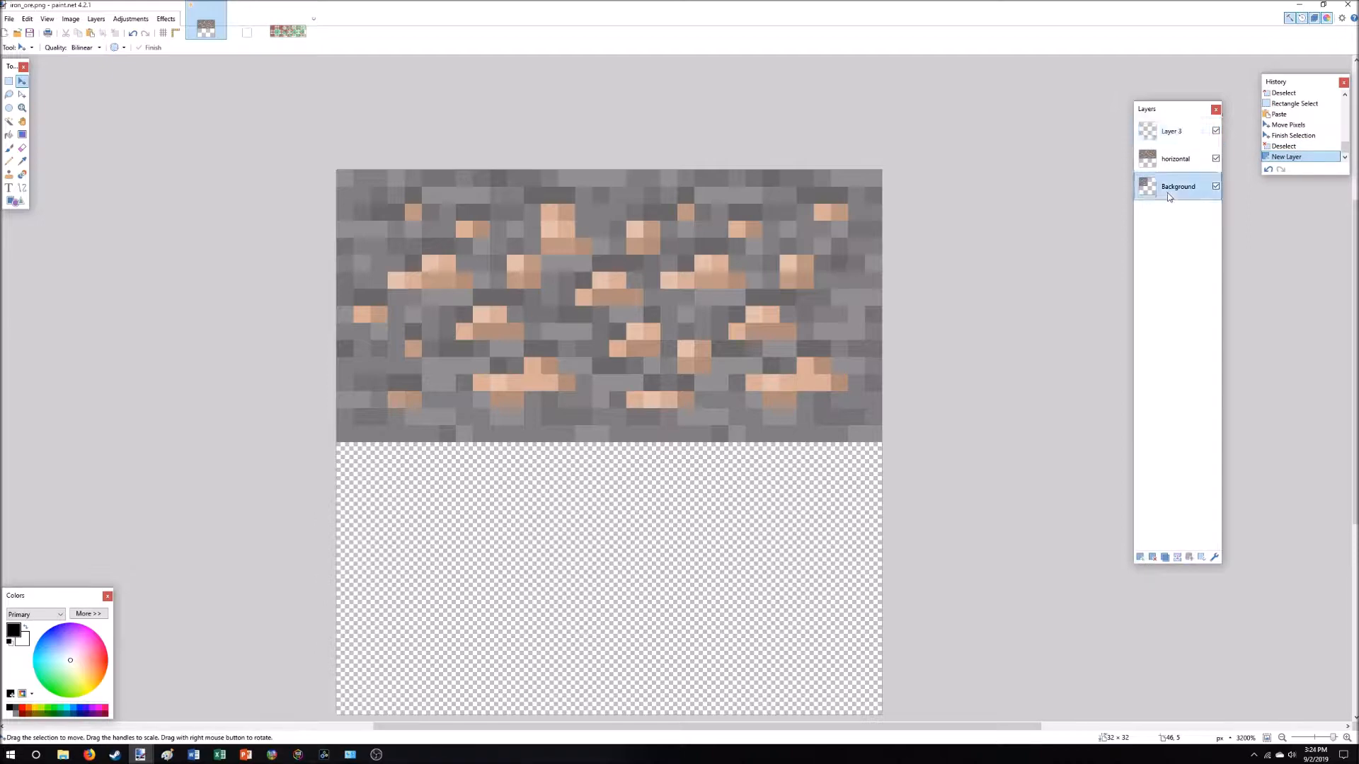
pyautogui.click(1215, 158)
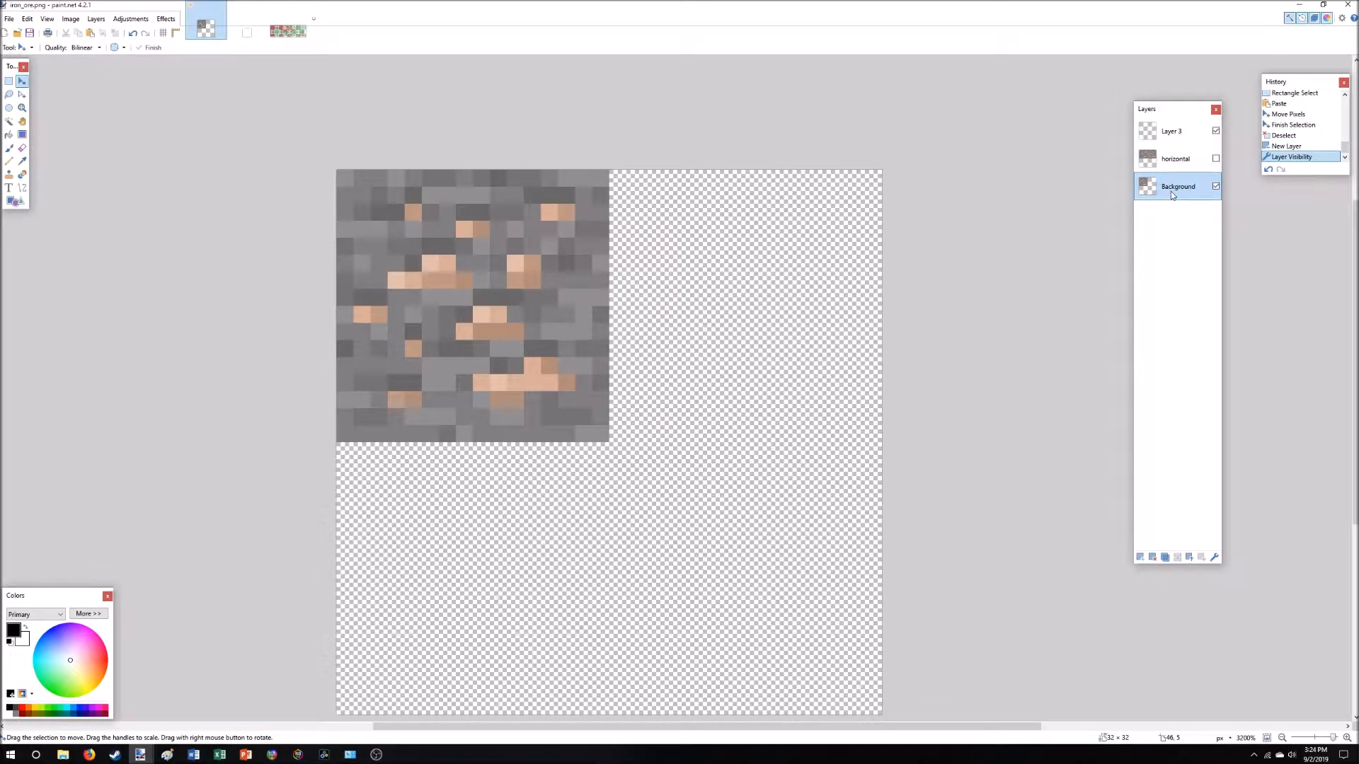
pyautogui.hotkey('ctrl', 'a')
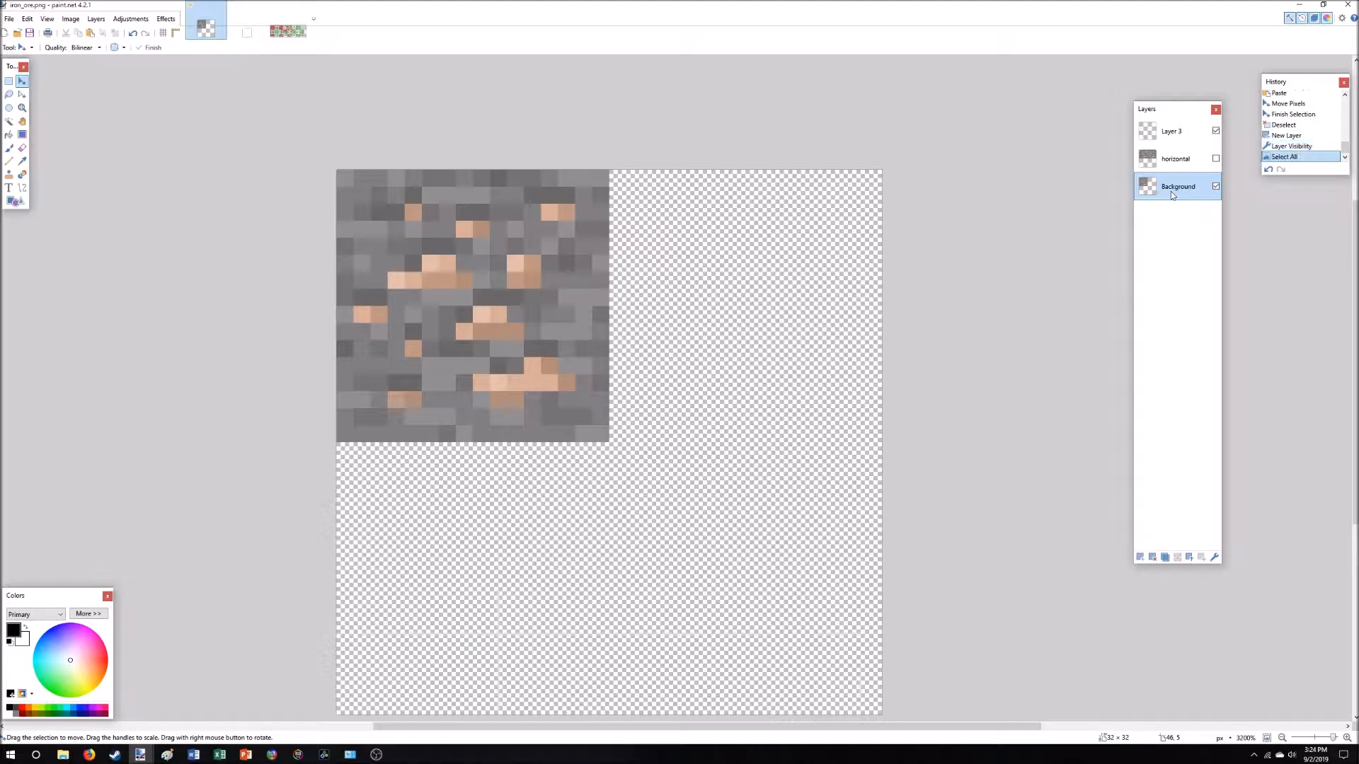
pyautogui.click(1172, 137)
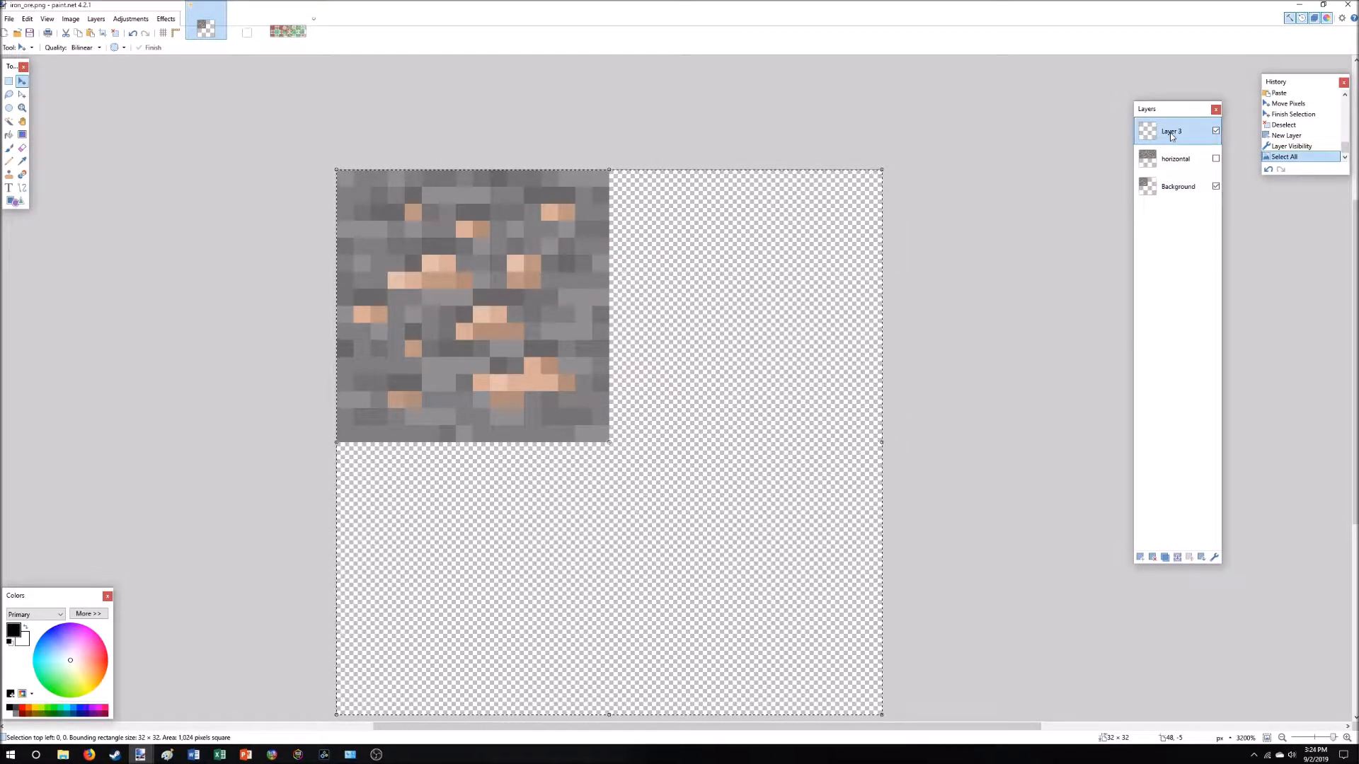
pyautogui.hotkey('ctrl', 'v')
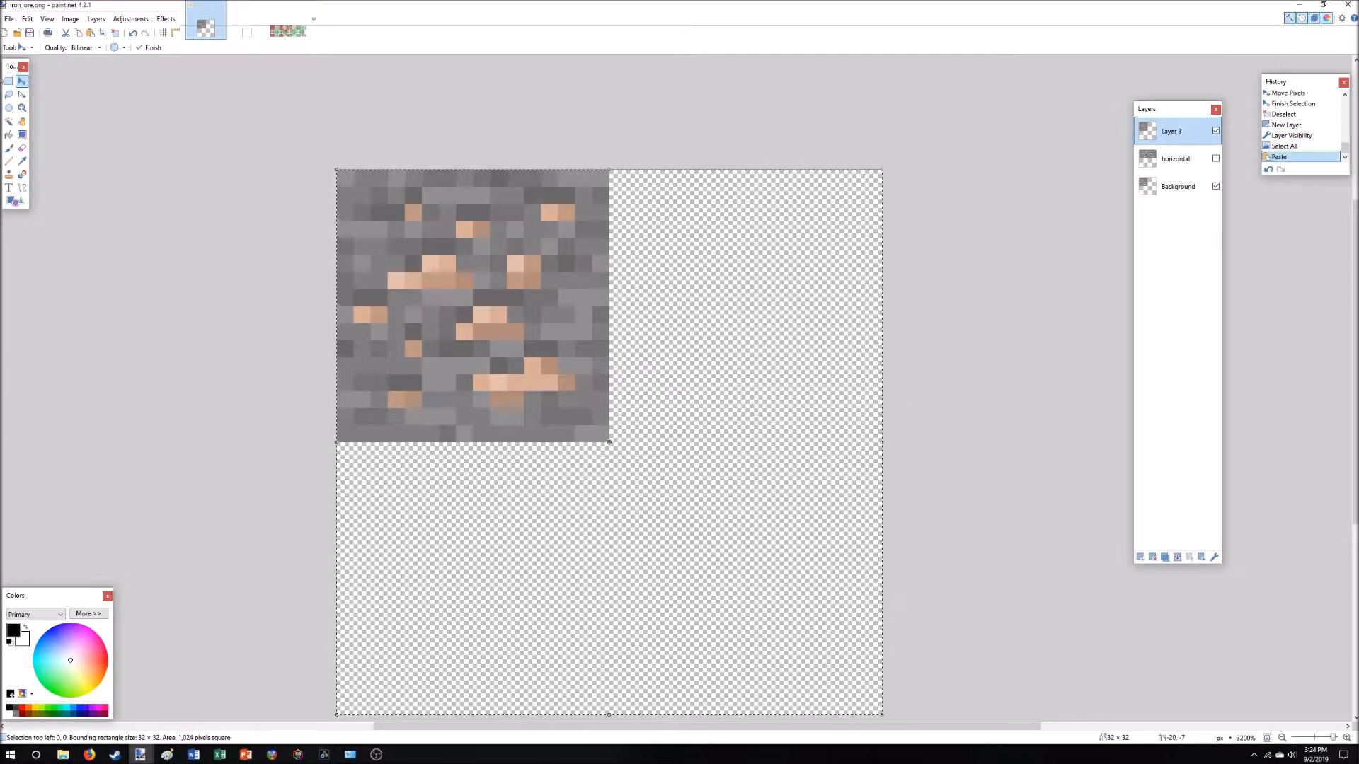
# Place a copy of the 16 × 16 ore tile directly below the original on the new layer.
pyautogui.click(9, 82)
pyautogui.click(345, 178)
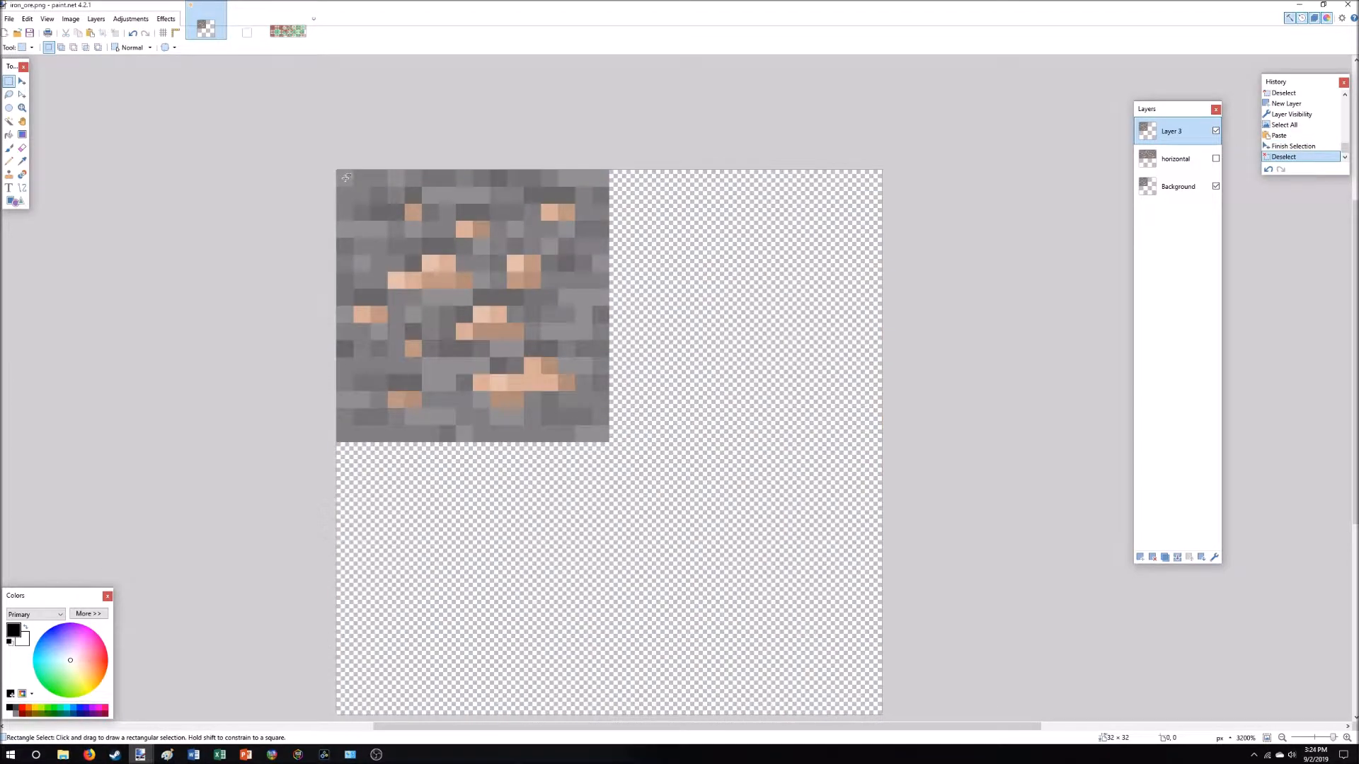
pyautogui.moveTo(347, 180); pyautogui.dragTo(602, 432)
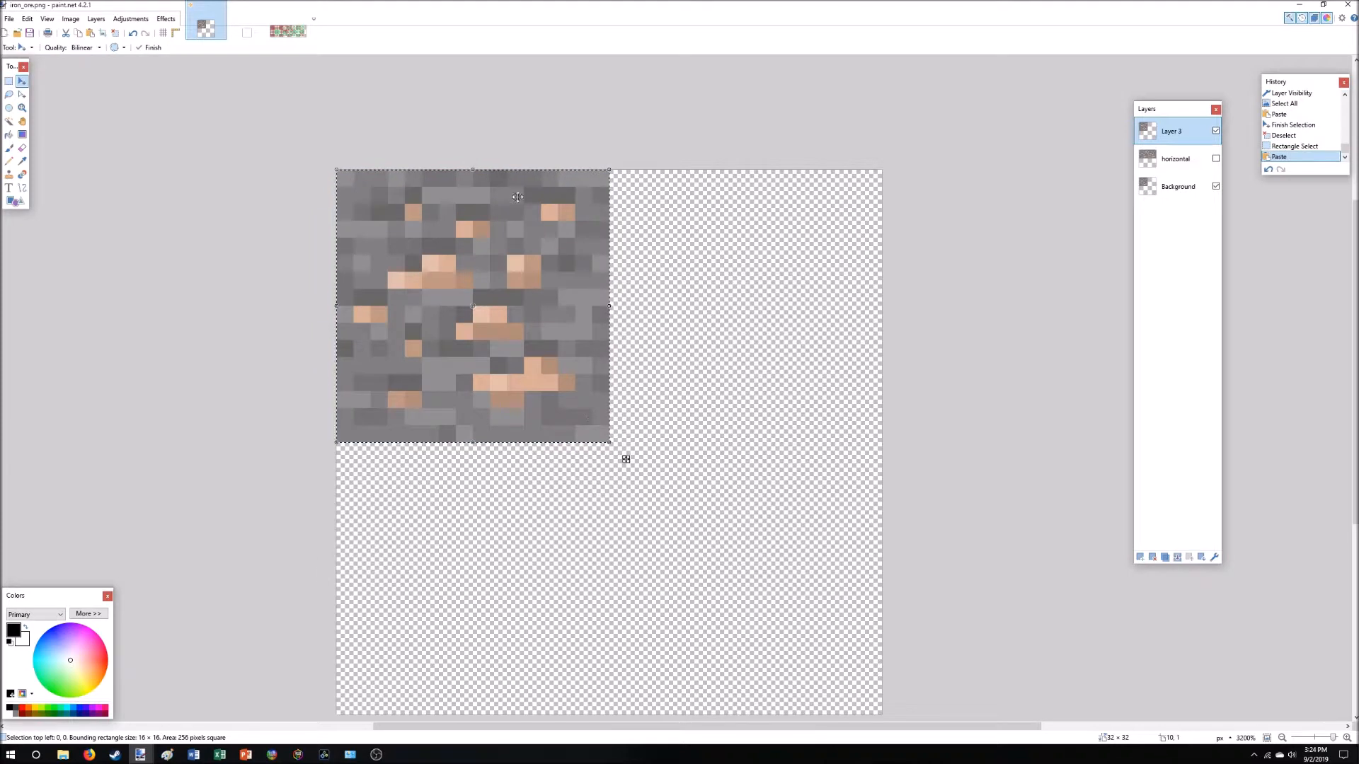
pyautogui.hotkey('ctrl', 'v')
pyautogui.moveTo(540, 498); pyautogui.dragTo(524, 481)
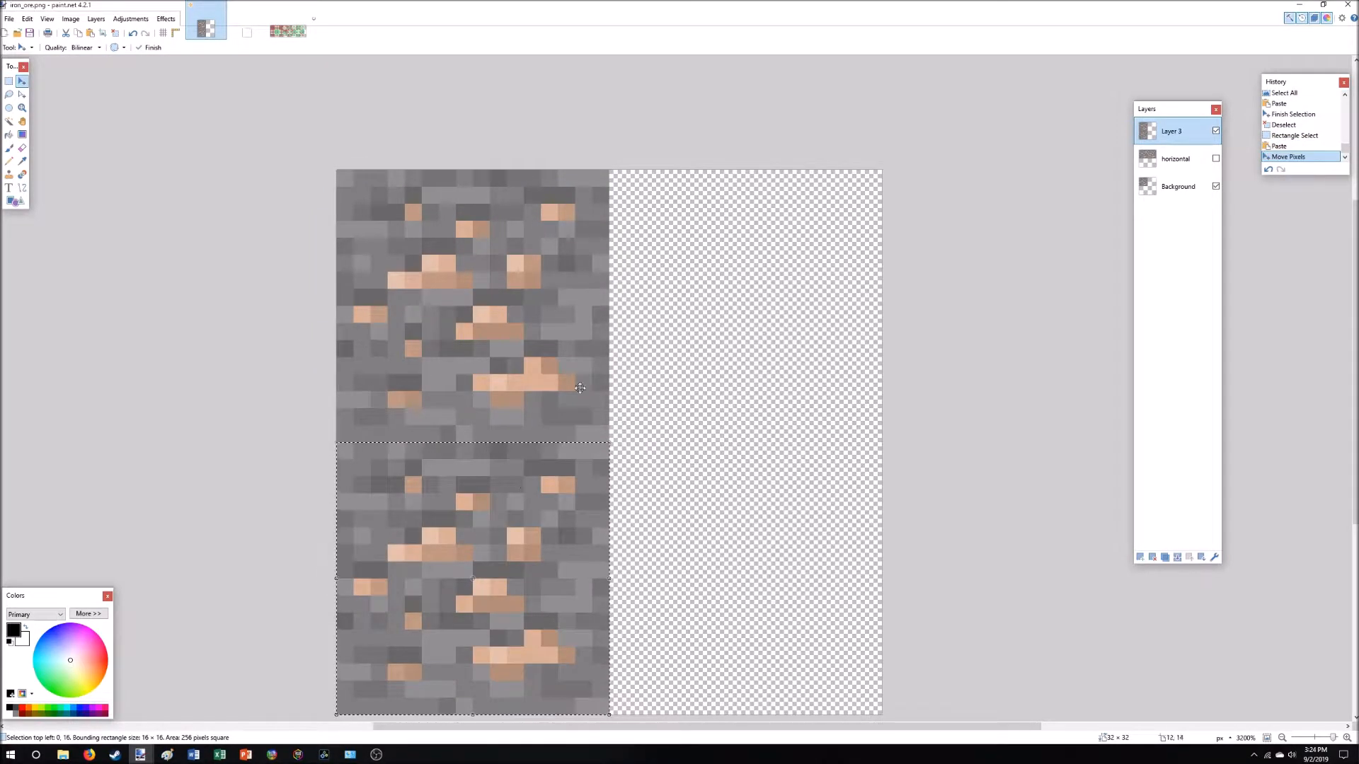
pyautogui.scroll(-2, 650, 381)
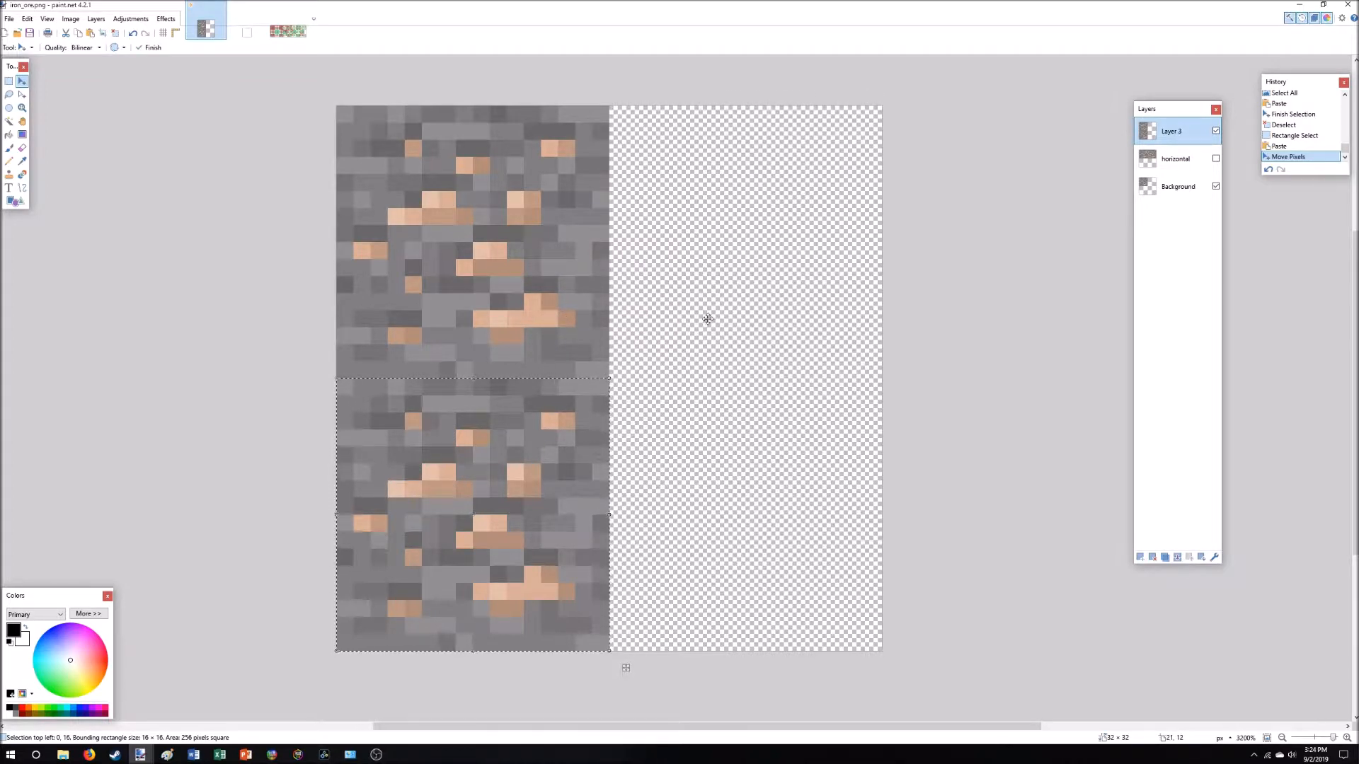
# Copy a 7 × 6 pixel ore patch from the lower tile onto the middle of the seam between the two stacked tiles.
pyautogui.click(8, 81)
pyautogui.click(431, 415)
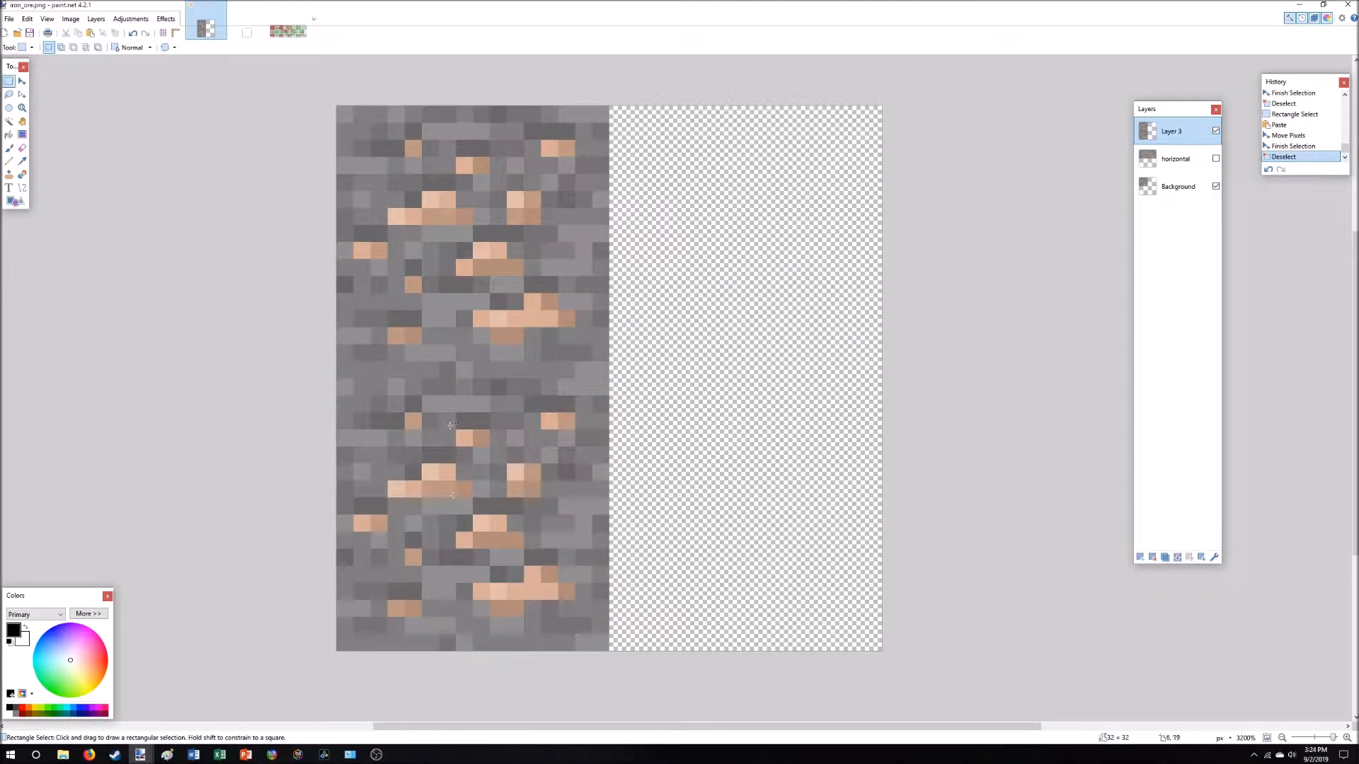
pyautogui.moveTo(452, 501); pyautogui.dragTo(505, 376)
pyautogui.hotkey('ctrl', 'v')
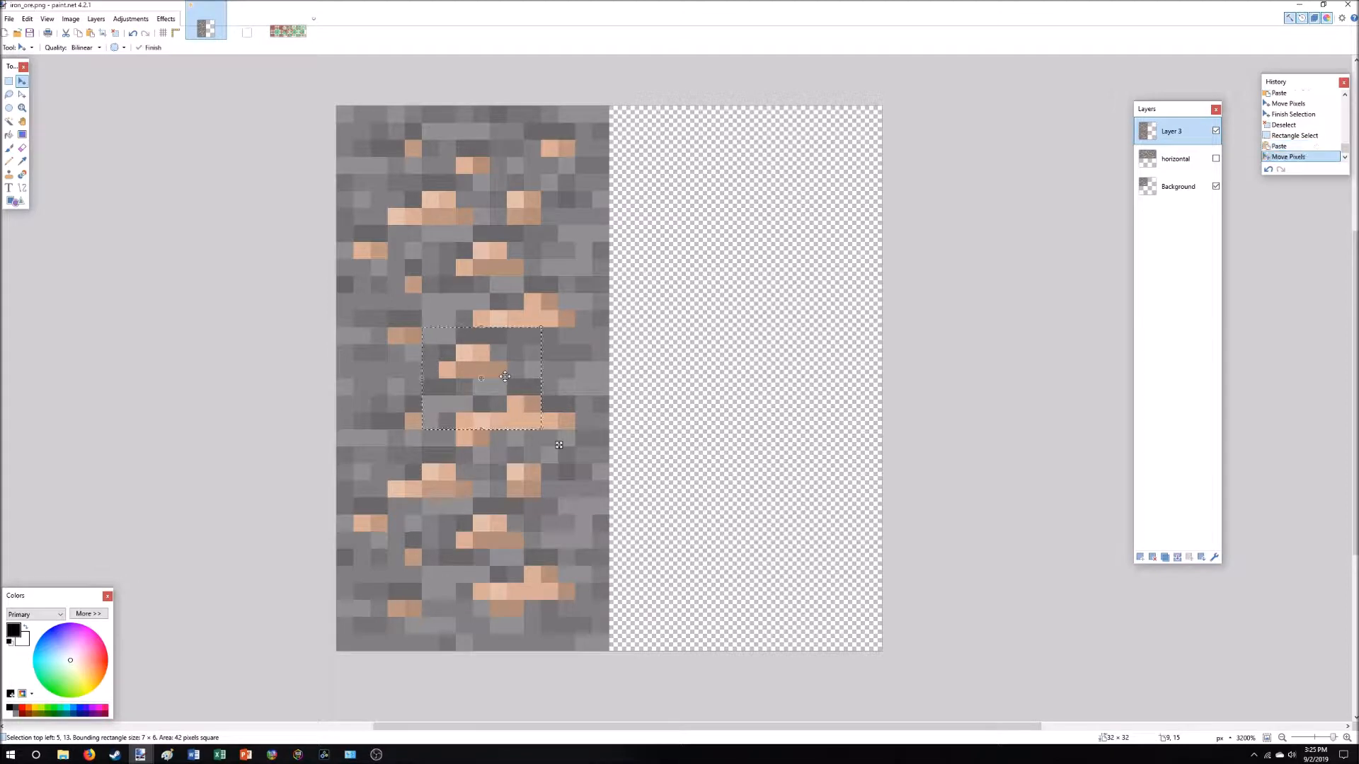
# Copy a 3 × 4 pixel patch with the small square ore cluster from the upper tile onto the seam's left part, then deselect.
pyautogui.click(9, 80)
pyautogui.click(484, 254)
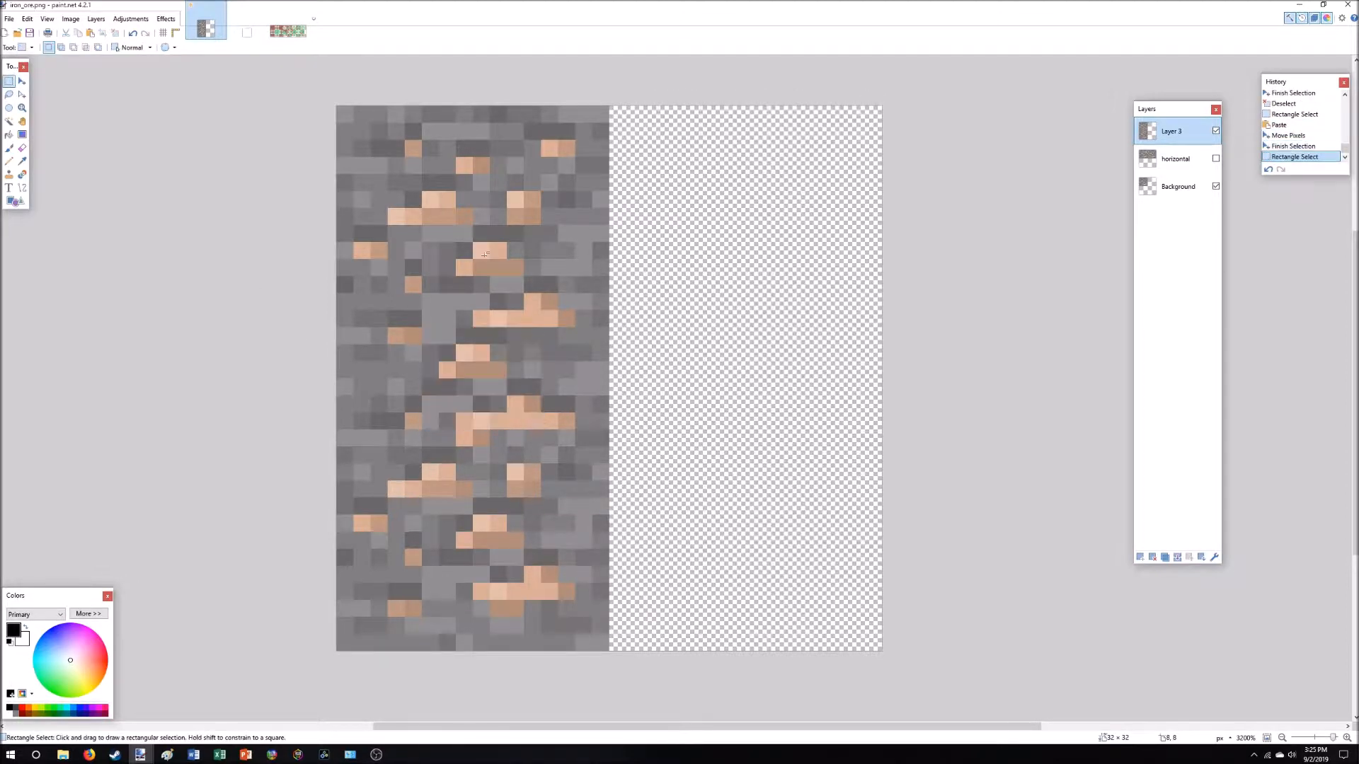
pyautogui.moveTo(516, 185); pyautogui.dragTo(403, 426)
pyautogui.hotkey('ctrl', 'c')
pyautogui.hotkey('ctrl', 'v')
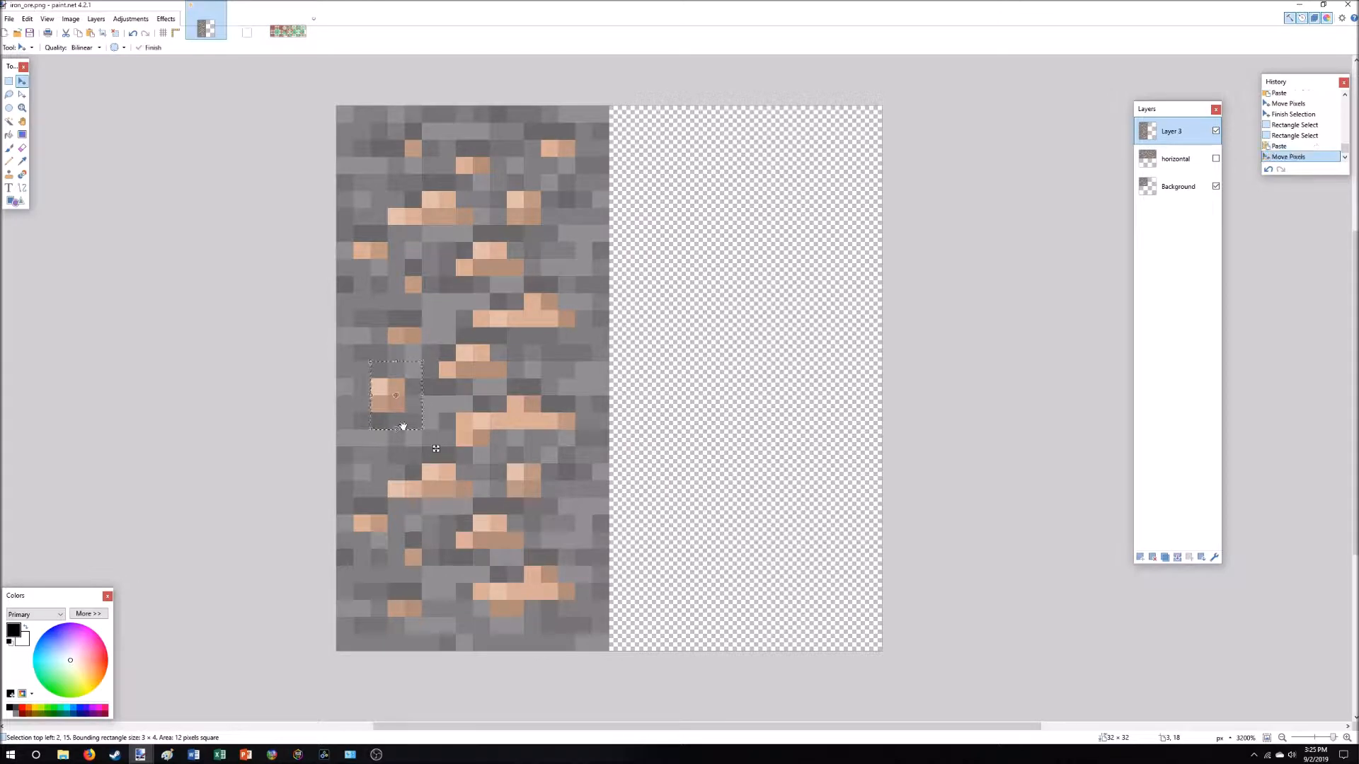
pyautogui.hotkey('ctrl', 'd')
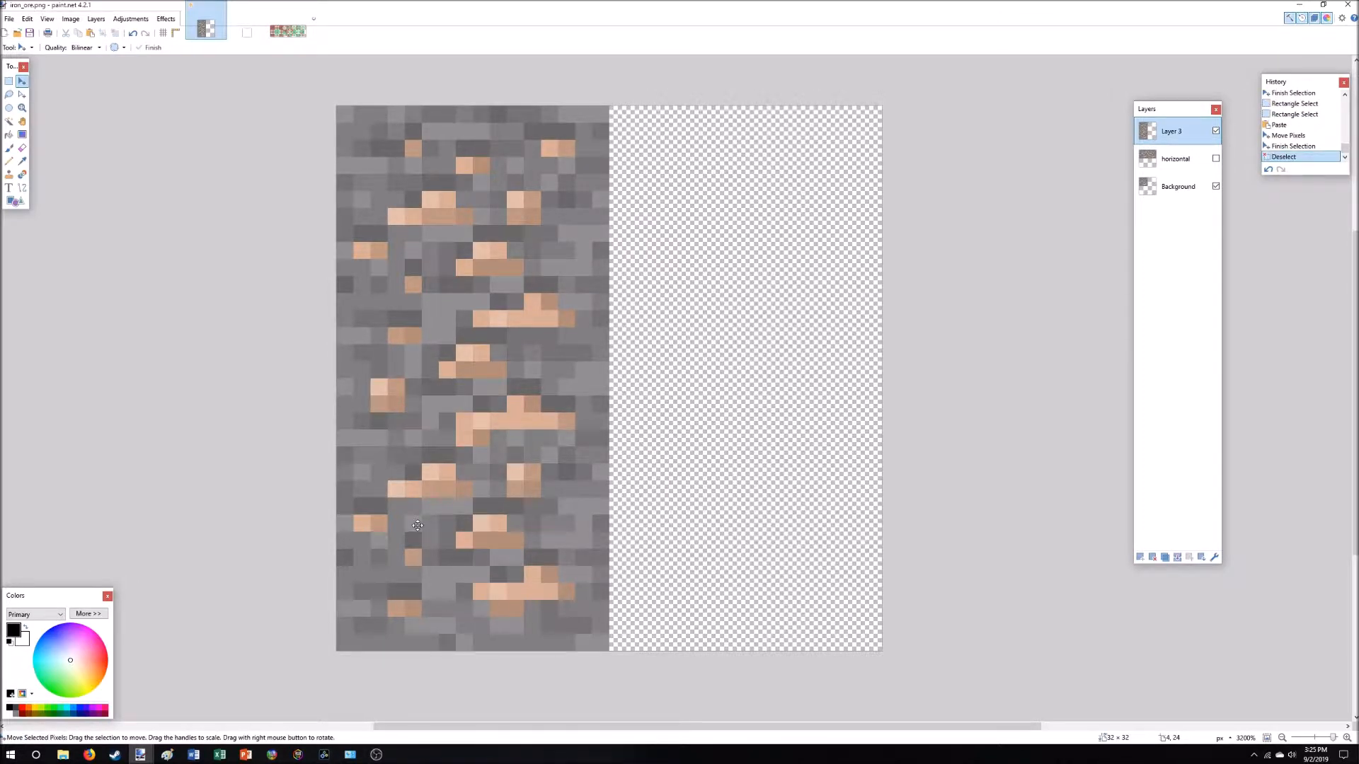
# Show the horizontal layer again and add a new top layer named L.
pyautogui.click(1217, 158)
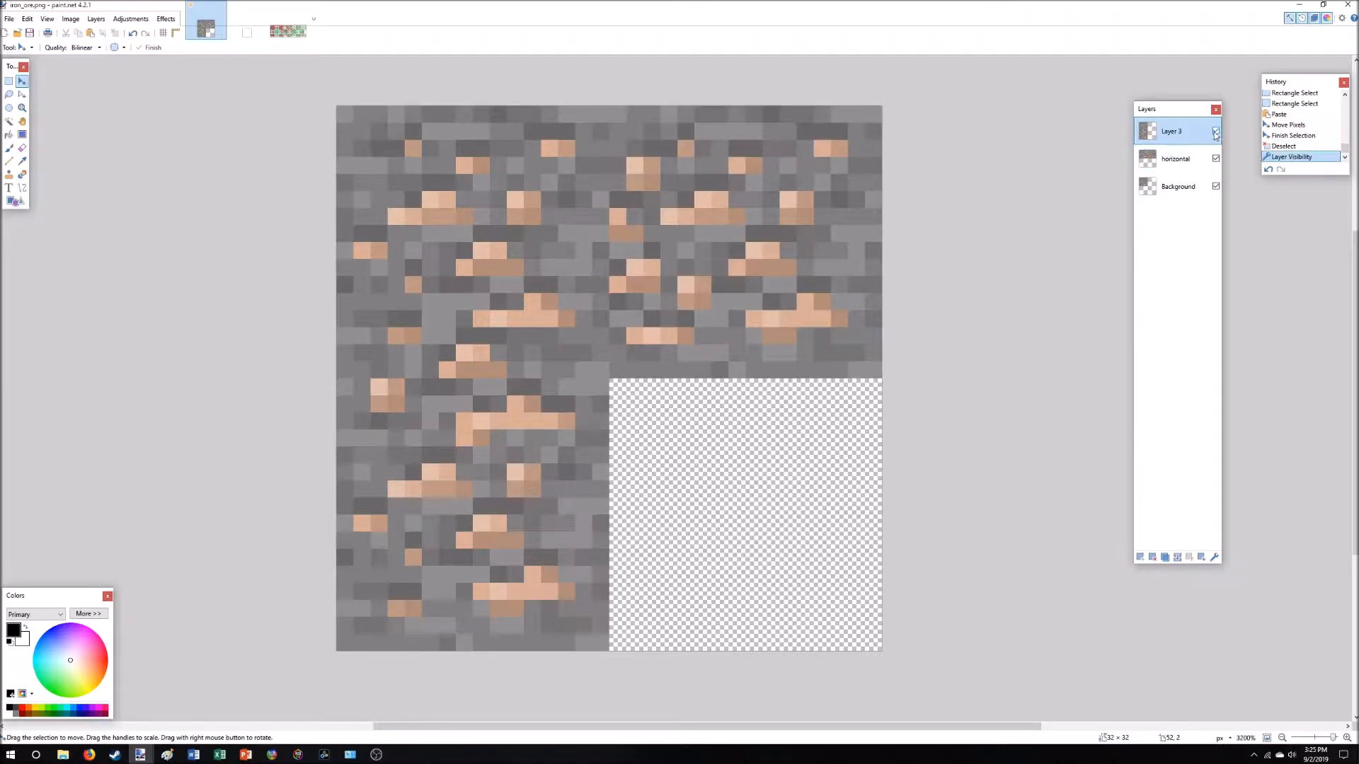
pyautogui.click(1216, 132)
pyautogui.click(1215, 133)
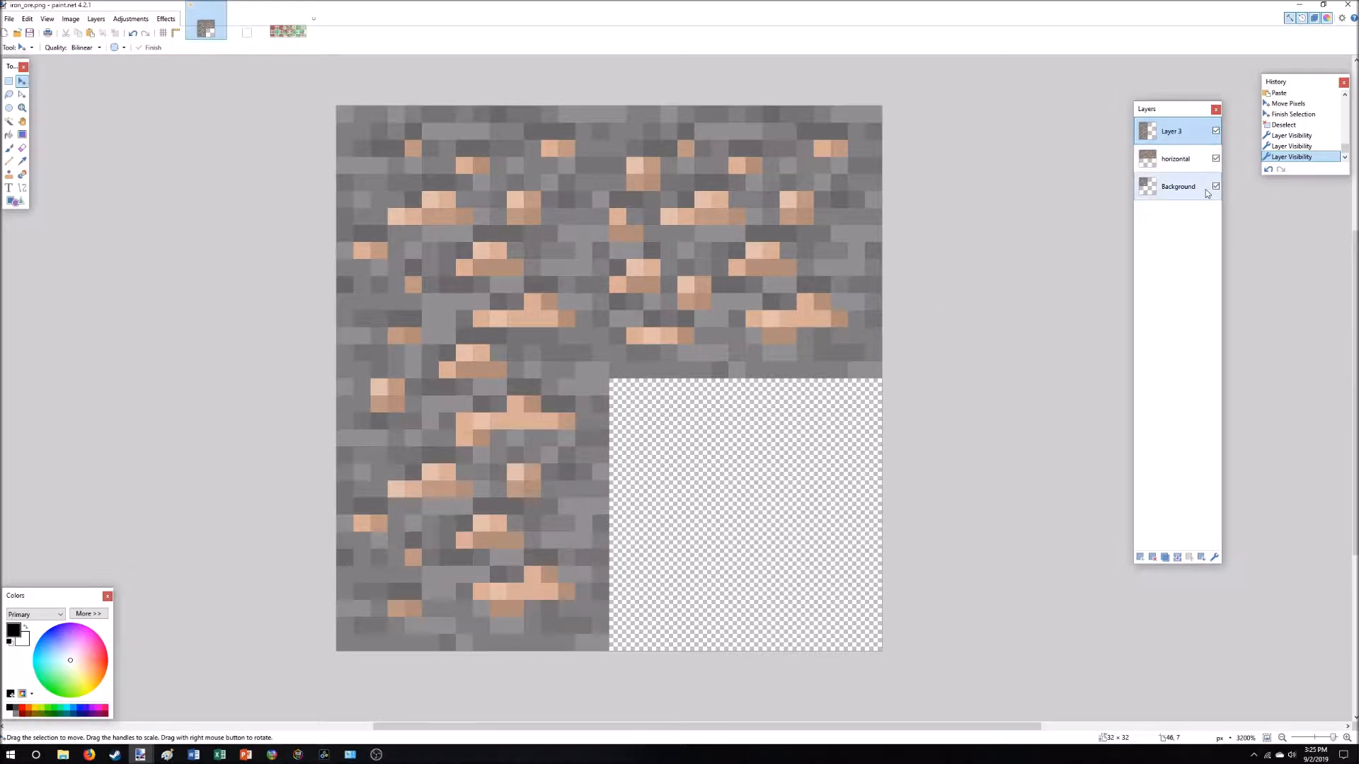
pyautogui.click(1140, 557)
pyautogui.doubleClick(1169, 133)
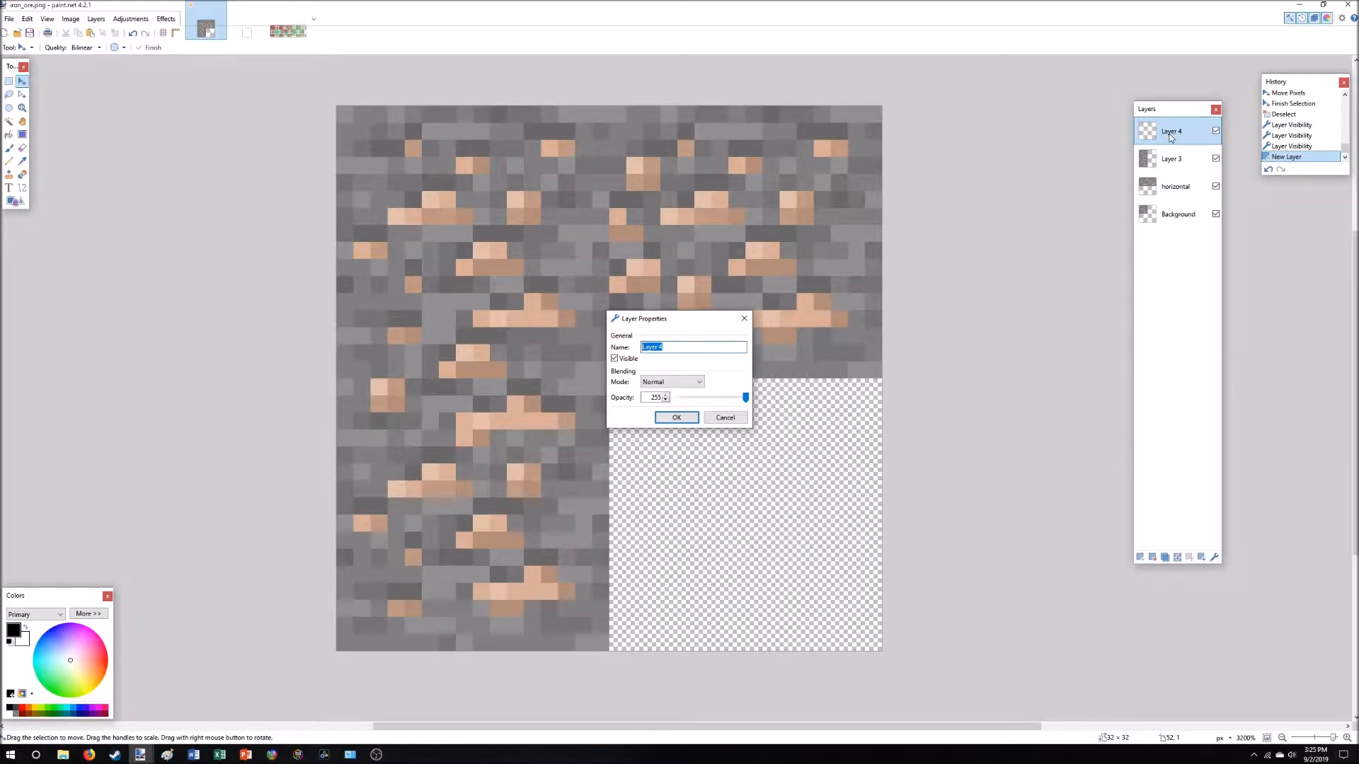
pyautogui.write('L')
pyautogui.click(674, 418)
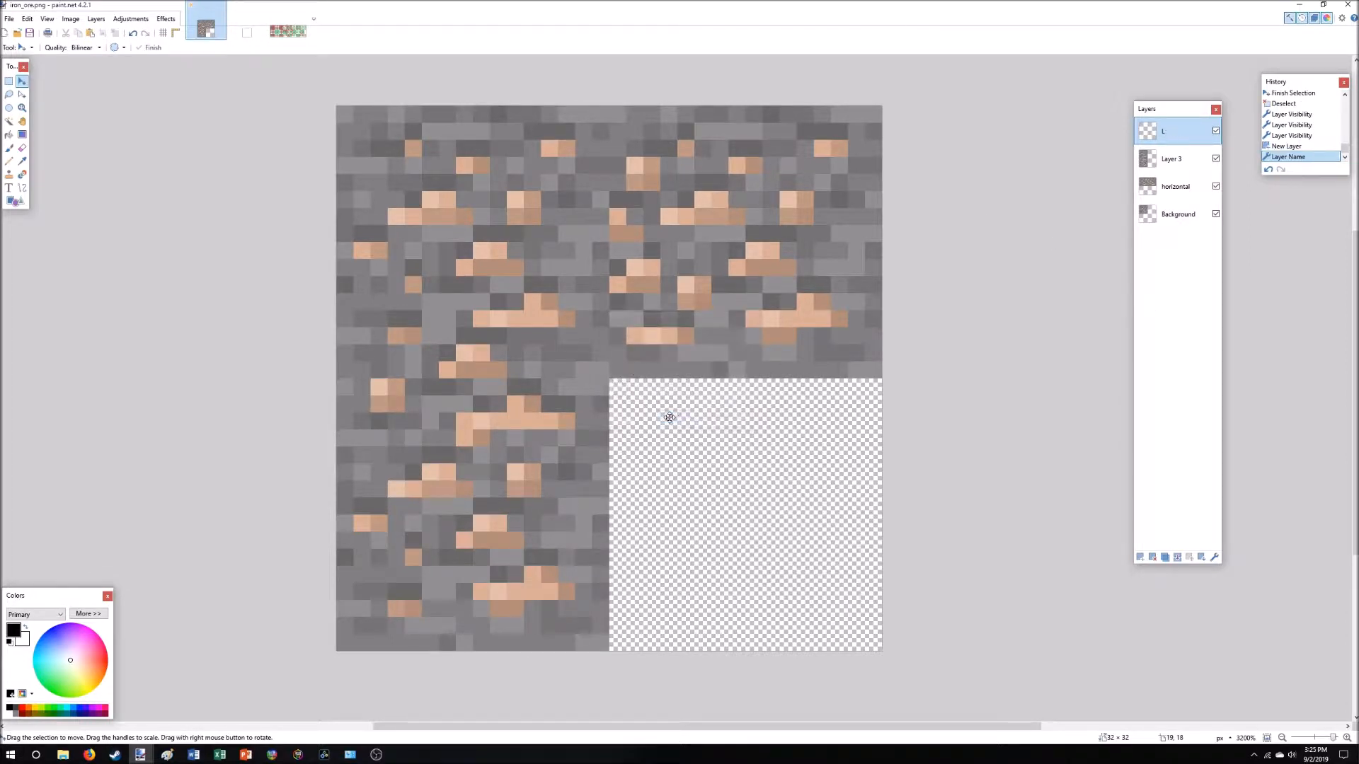
# Hide Layer 3 and copy the entire contents of the horizontal layer into layer L.
pyautogui.click(1177, 185)
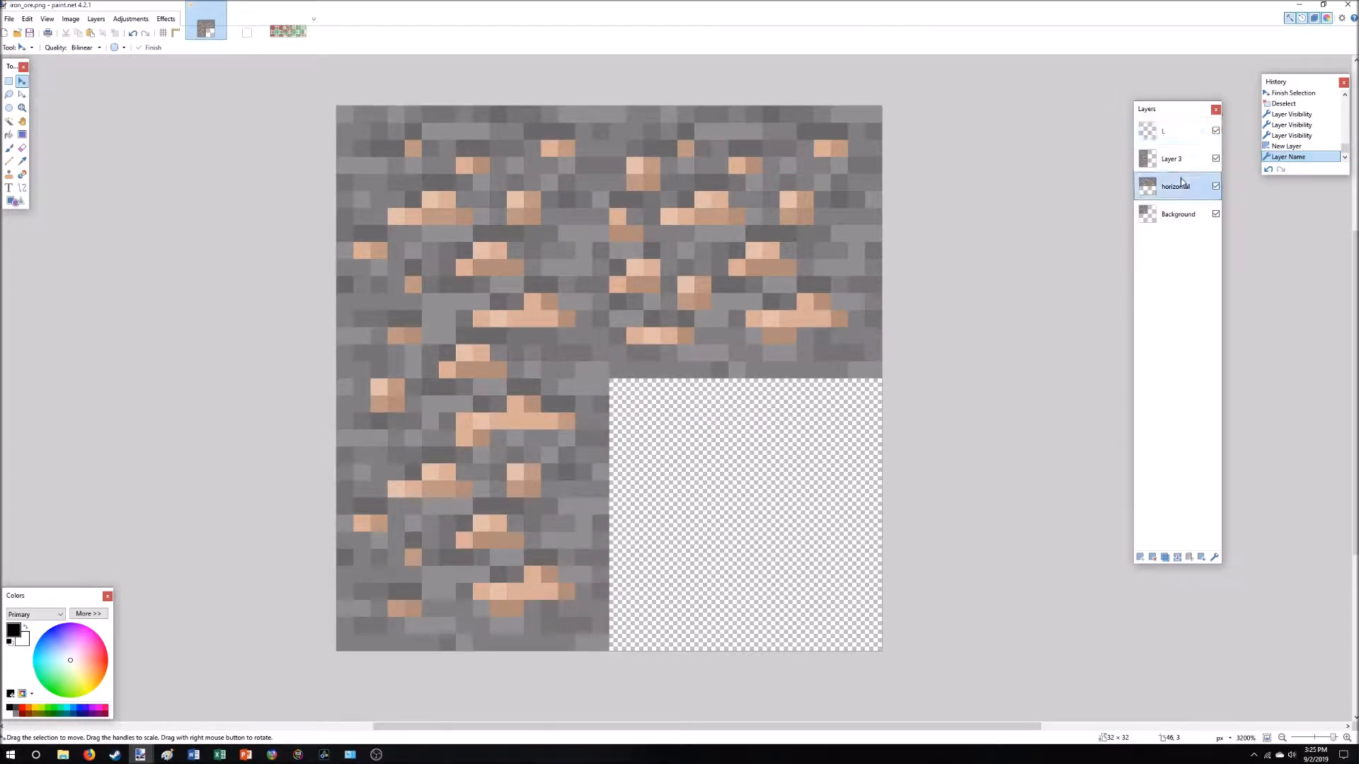
pyautogui.click(1216, 159)
pyautogui.hotkey('ctrl', 'a')
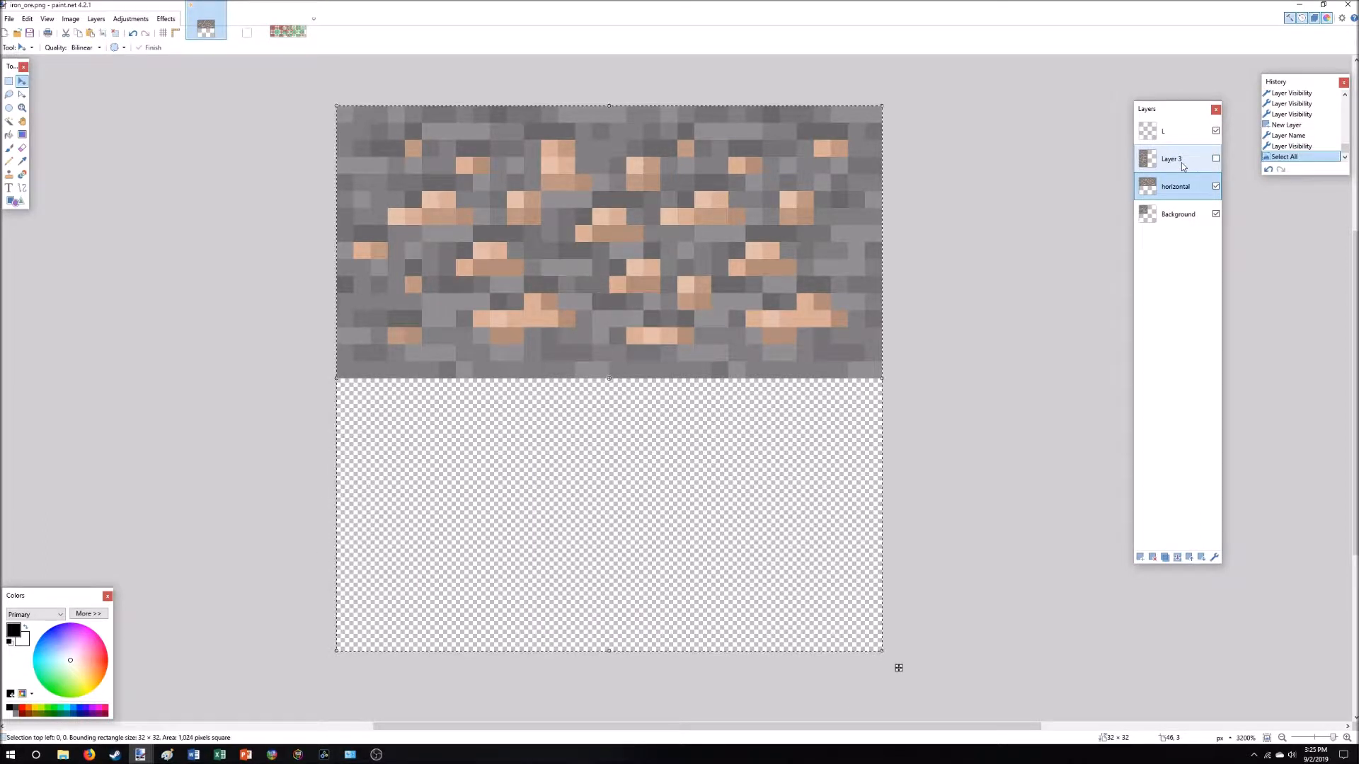
pyautogui.click(1189, 140)
pyautogui.hotkey('ctrl', 'v')
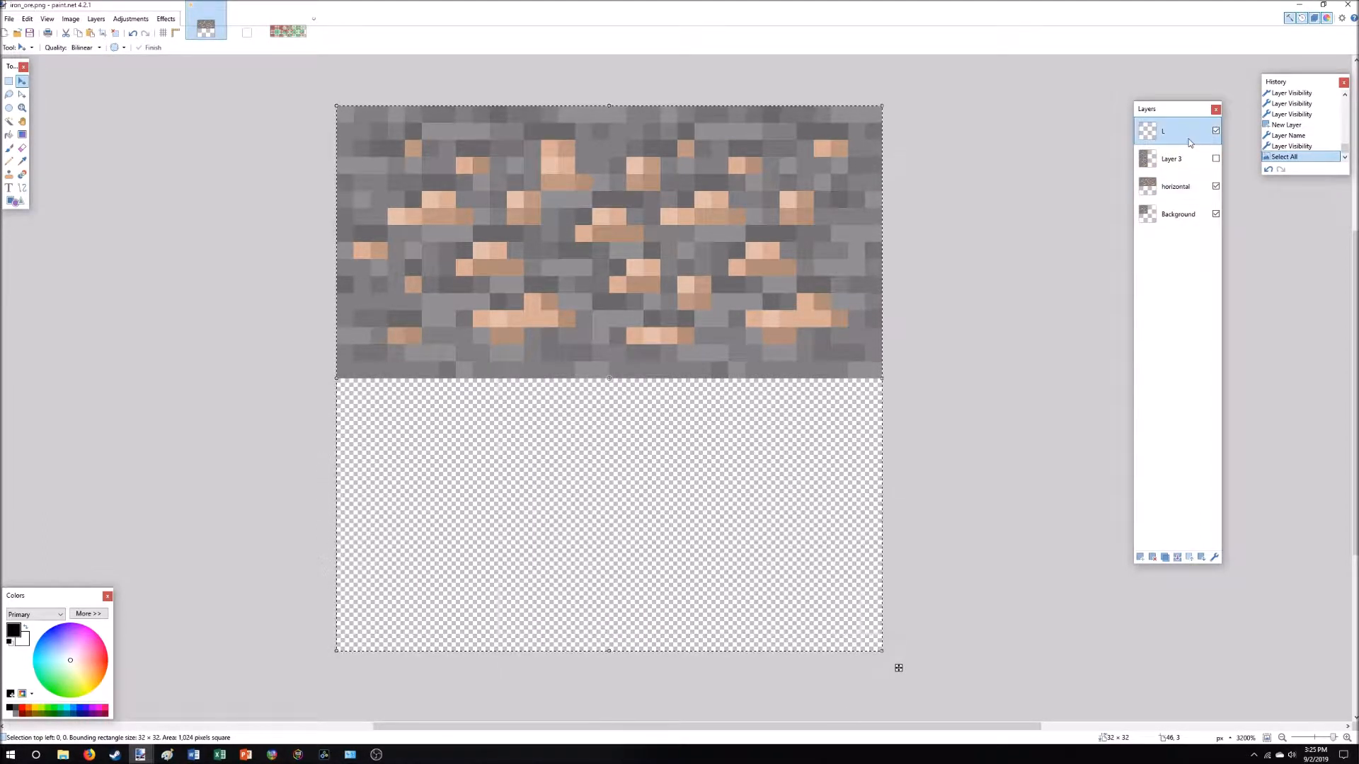
# Show Layer 3 and copy its lower 16 × 16 tile into the same place on layer L.
pyautogui.click(1187, 160)
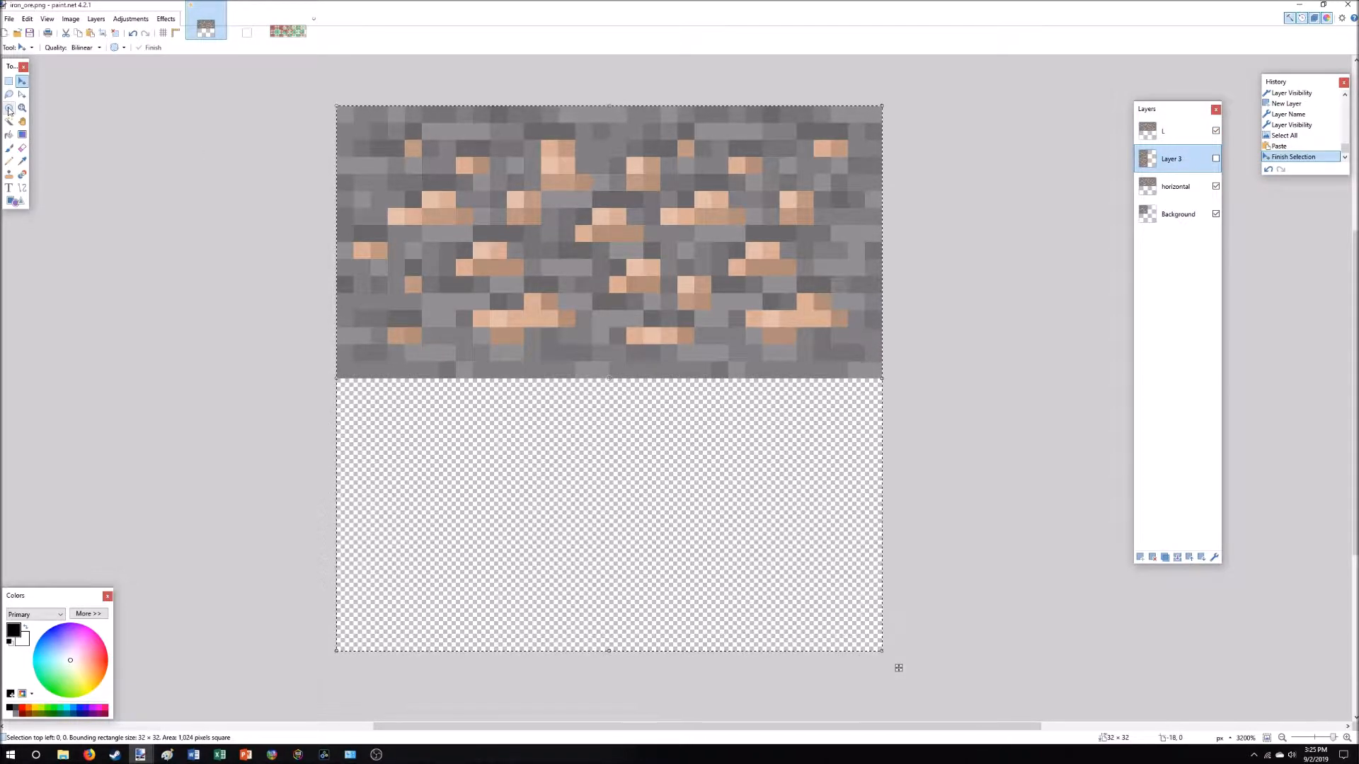
pyautogui.click(8, 81)
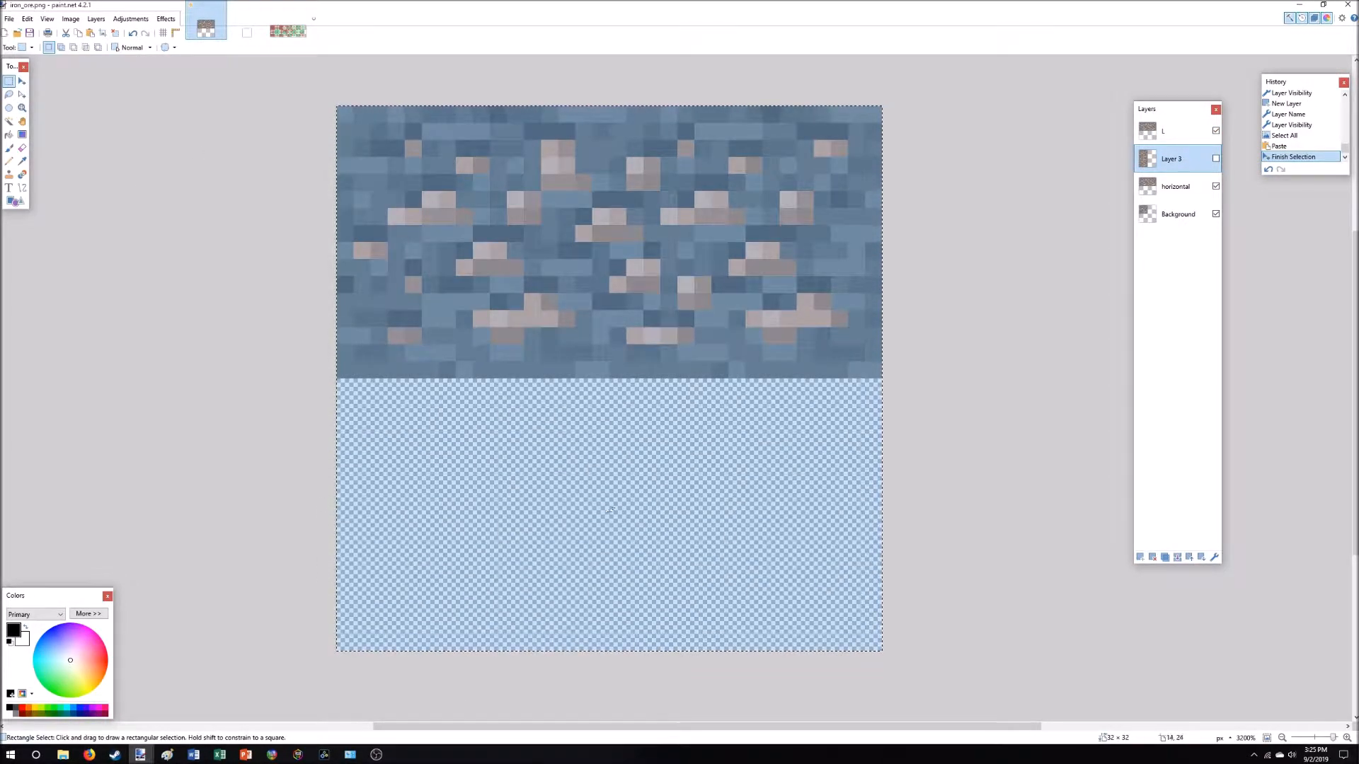
pyautogui.click(1216, 158)
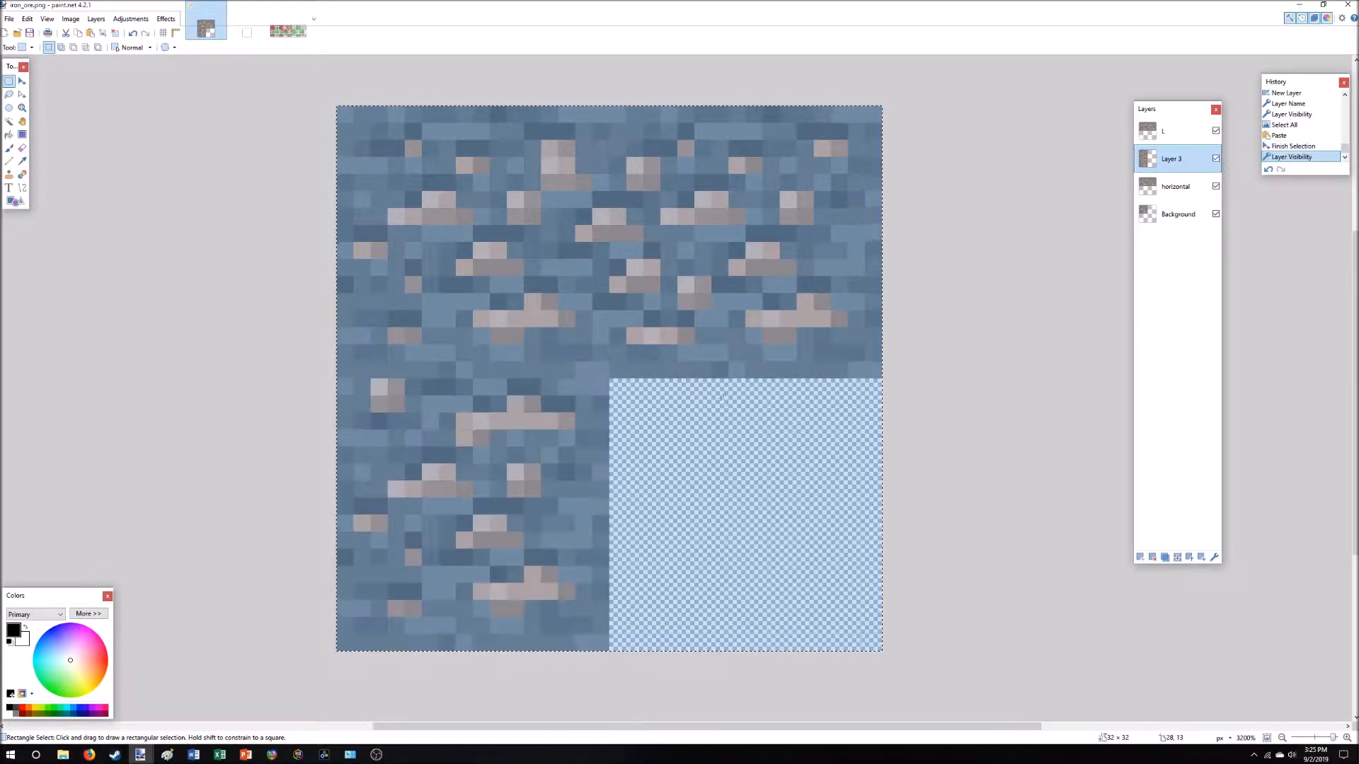
pyautogui.click(533, 487)
pyautogui.moveTo(607, 381); pyautogui.dragTo(336, 651)
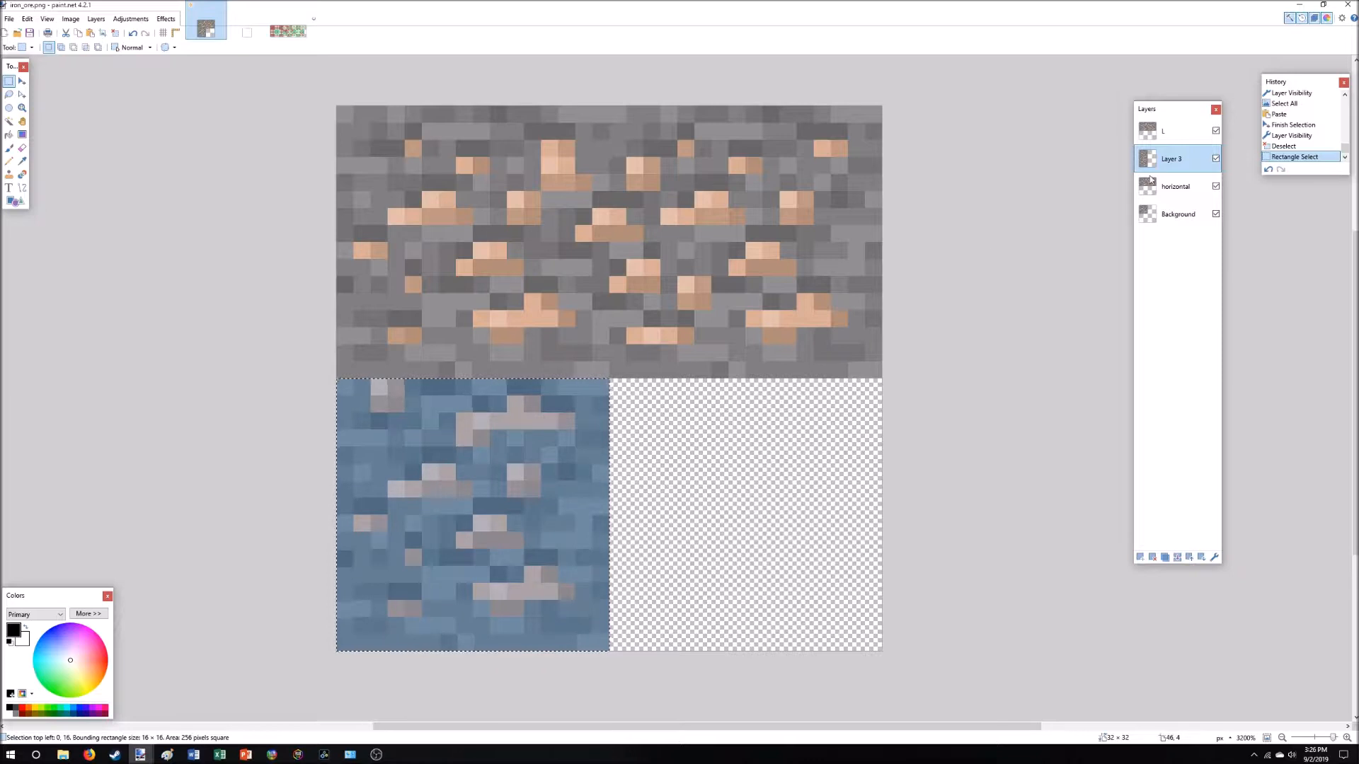
pyautogui.click(1196, 130)
pyautogui.hotkey('ctrl', 'v')
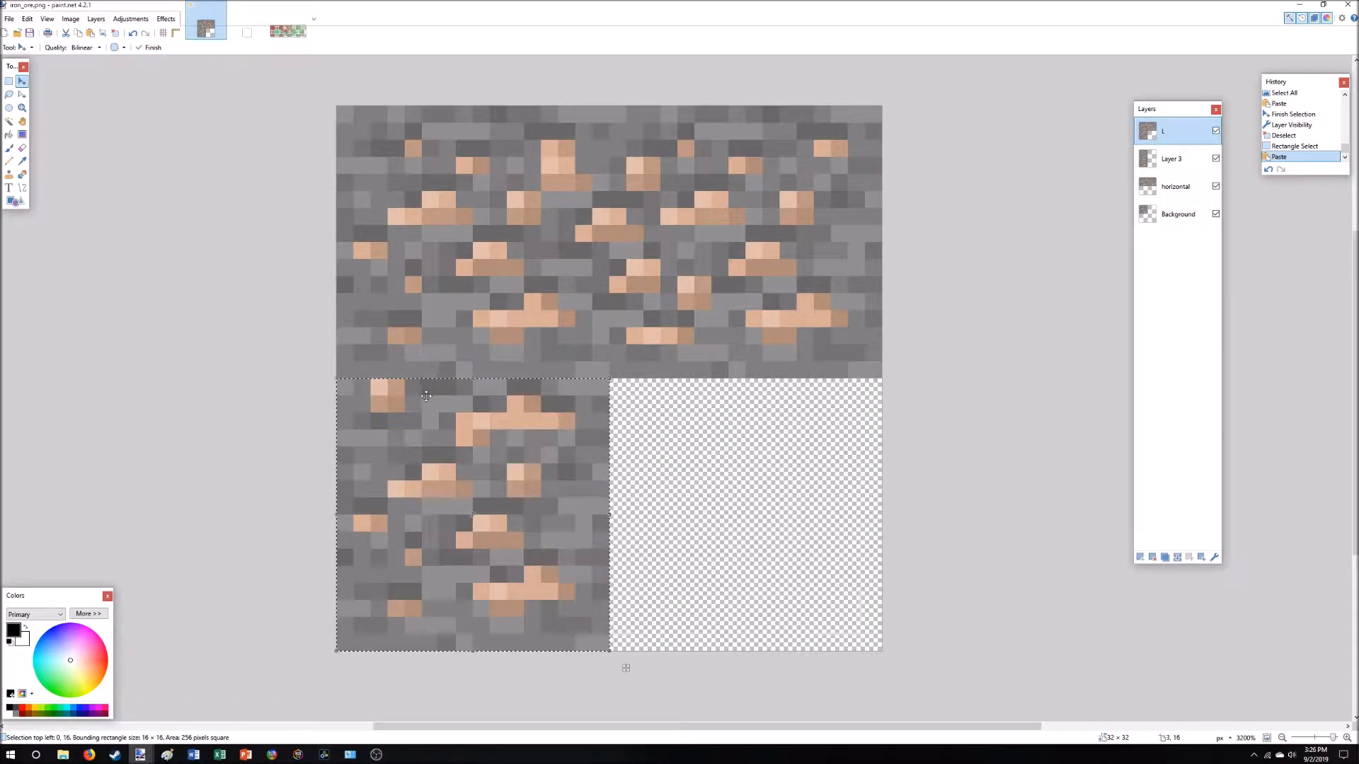
# Copy the 13 × 5 pixel strip across Layer 3's tile seam into the same place on layer L, leave L visible and deselect.
pyautogui.click(1216, 131)
pyautogui.press('s')
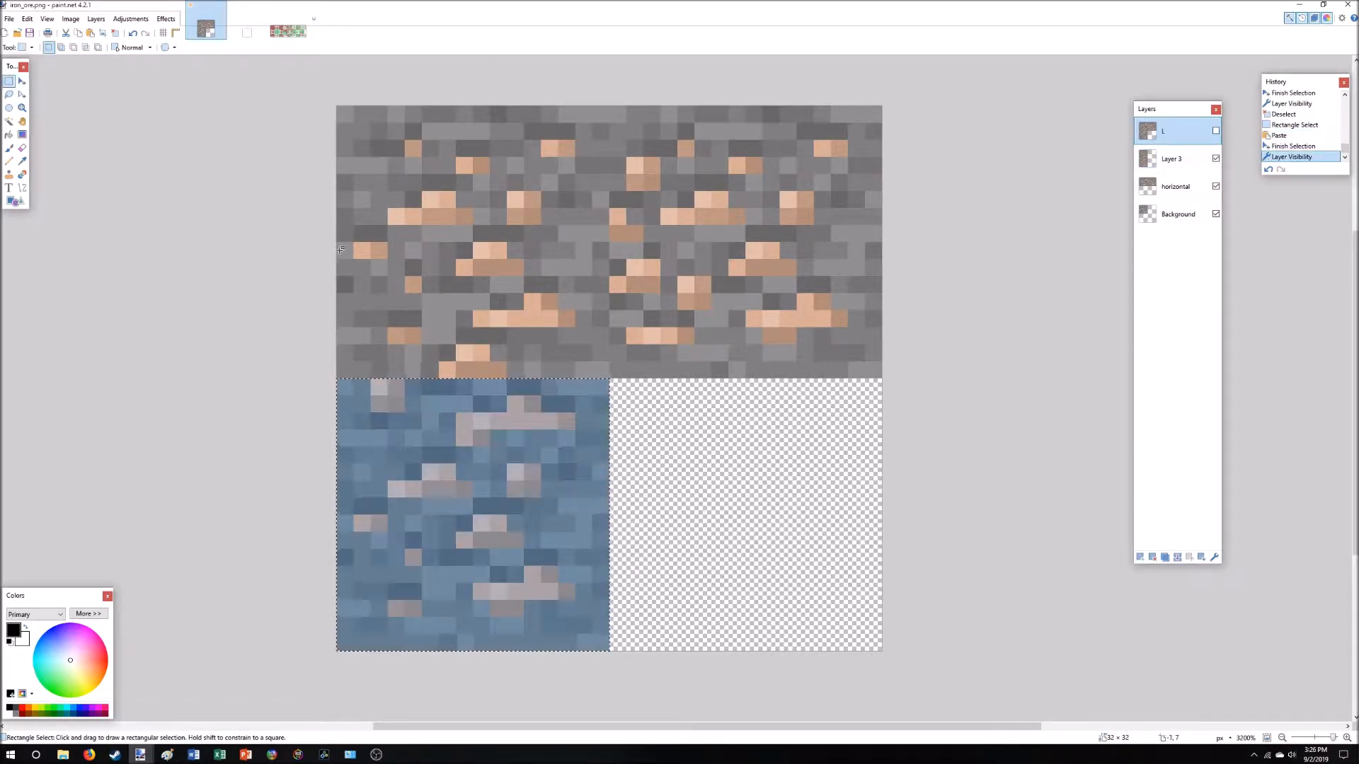
pyautogui.moveTo(370, 328); pyautogui.dragTo(578, 400)
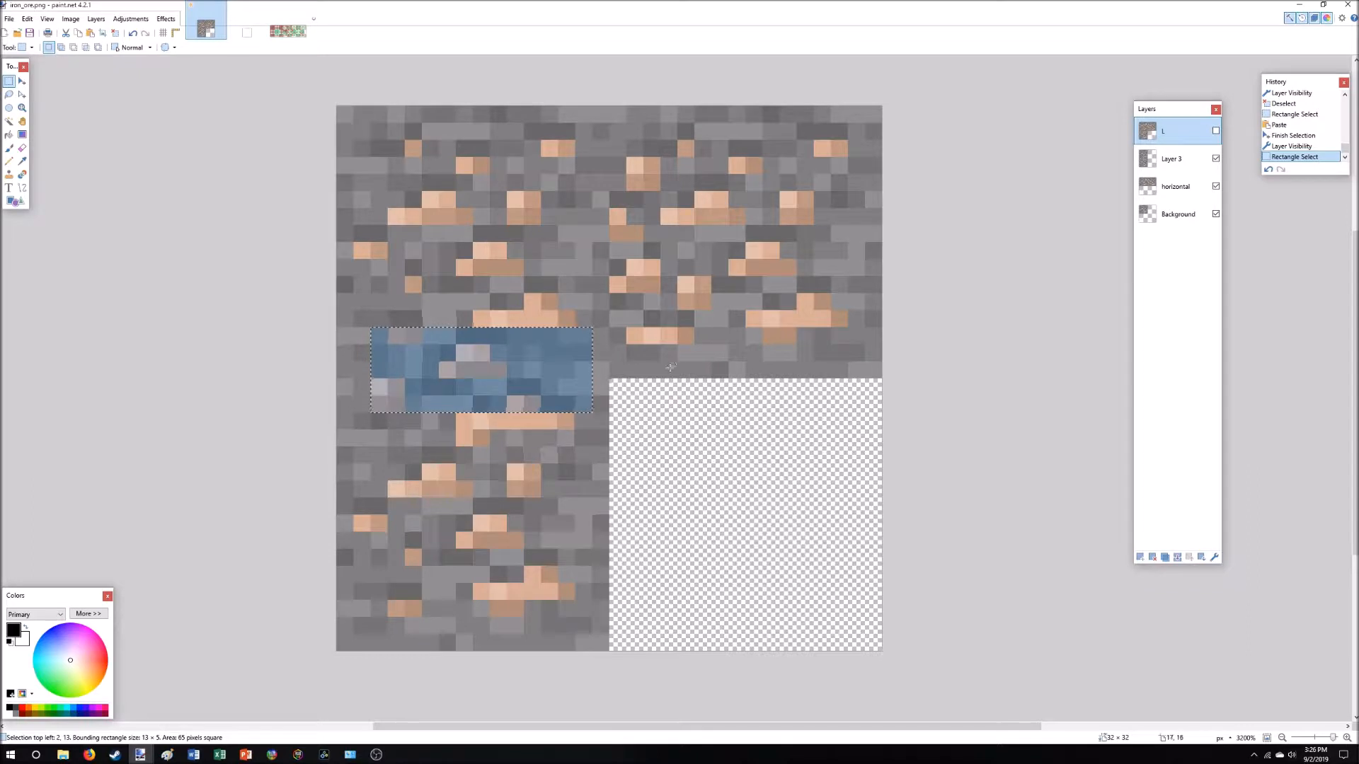
pyautogui.click(1171, 159)
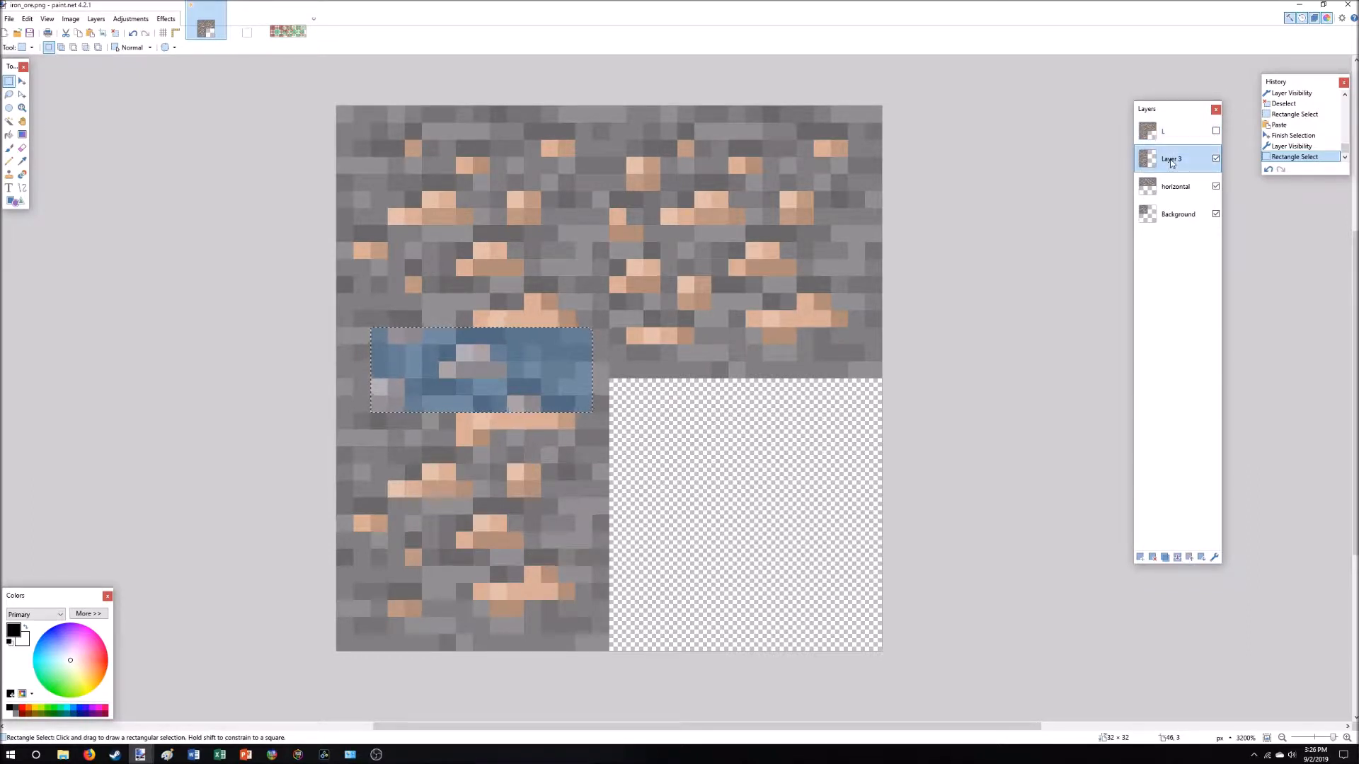
pyautogui.click(1216, 131)
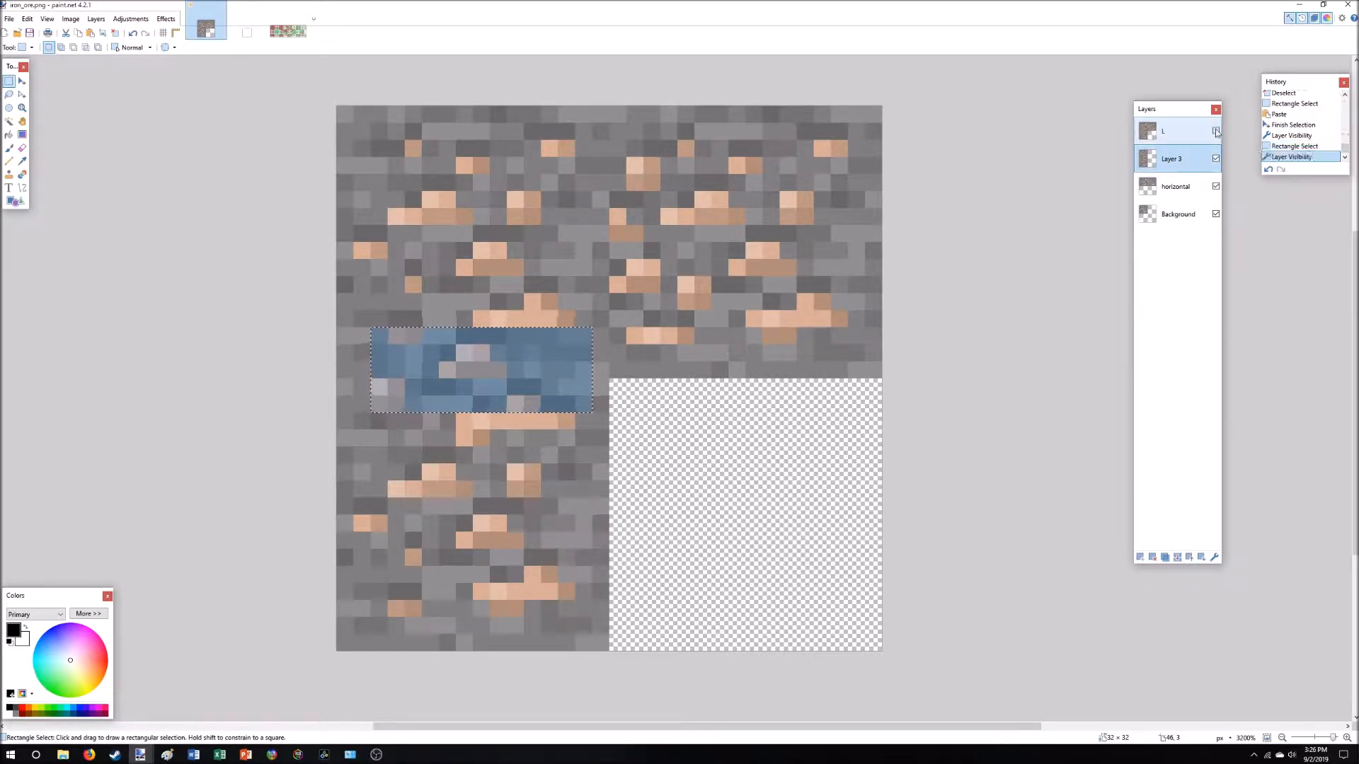
pyautogui.click(1195, 132)
pyautogui.hotkey('ctrl', 'v')
pyautogui.hotkey('ctrl', 'd')
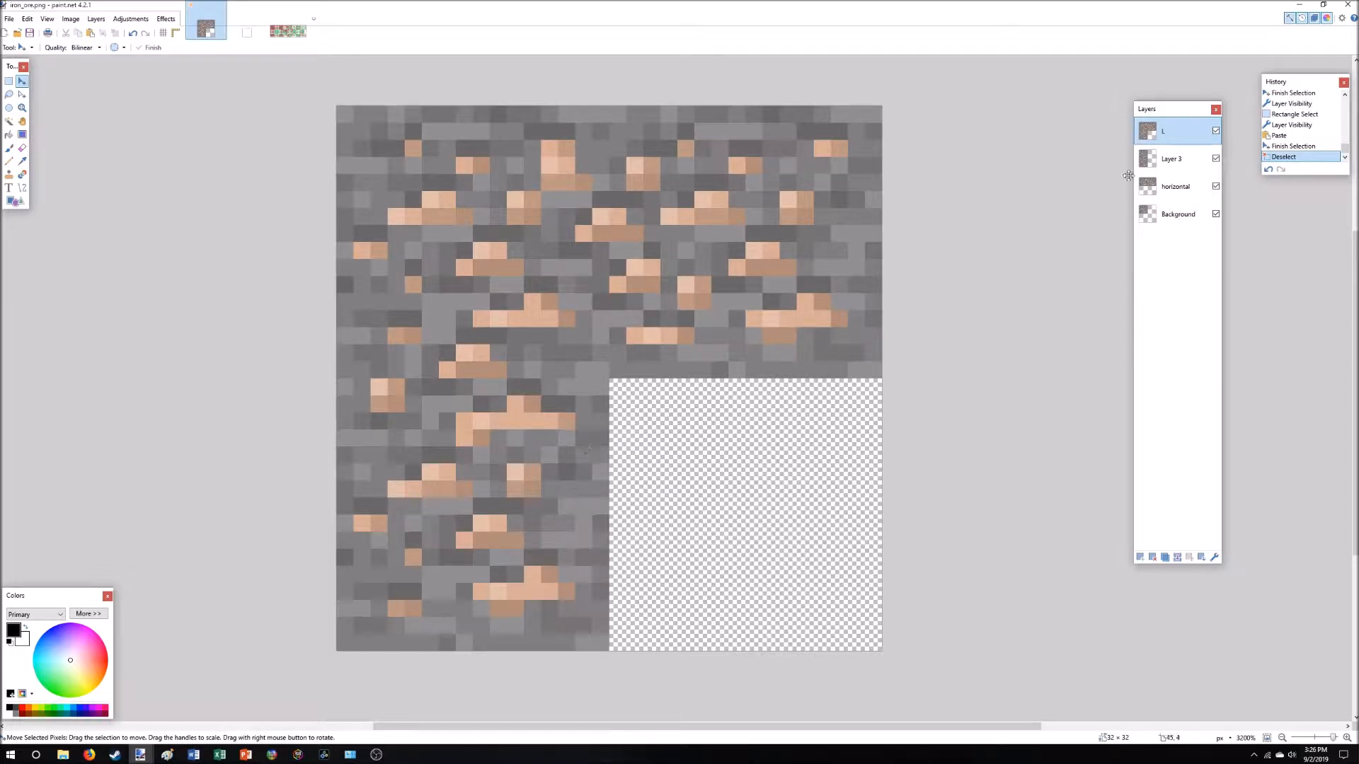
# Add a new top layer named 2x2.
pyautogui.click(1141, 558)
pyautogui.doubleClick(1177, 130)
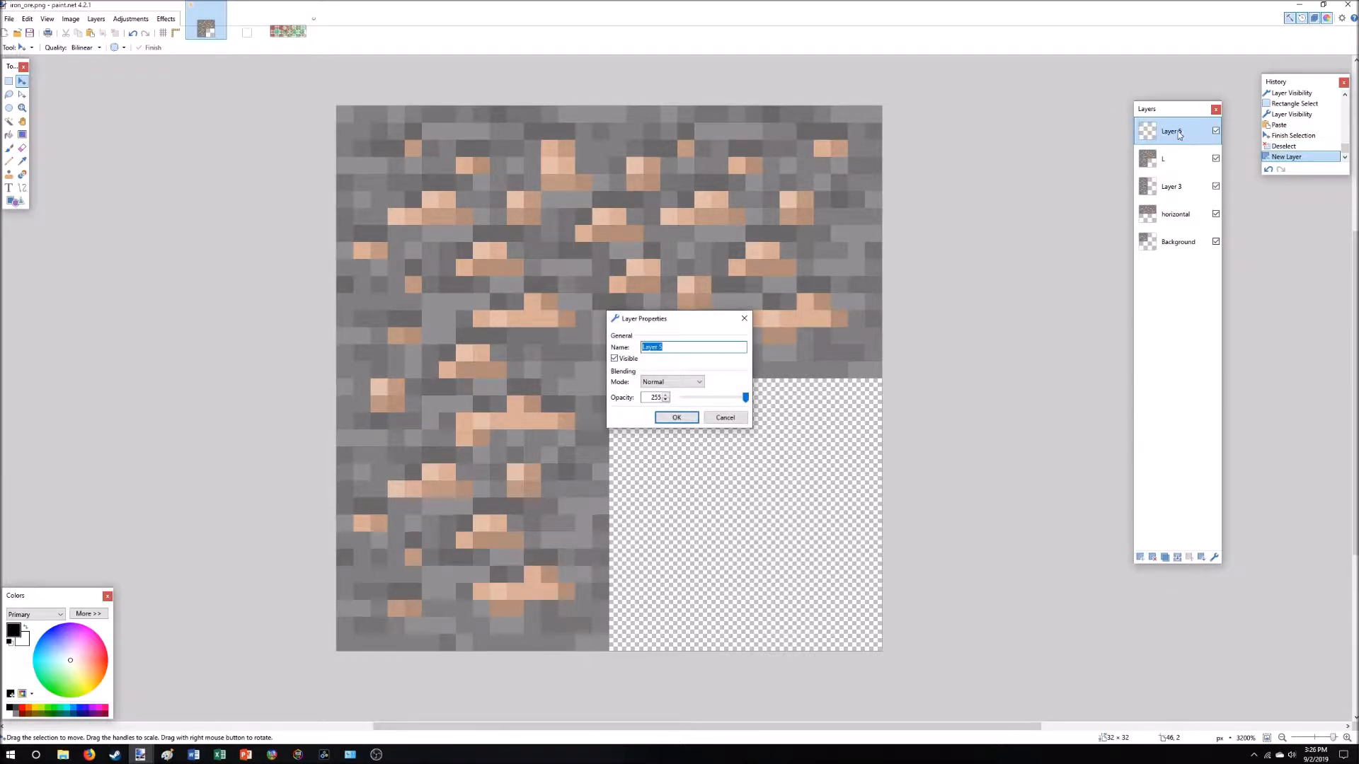
pyautogui.write('2')
pyautogui.press('Return')
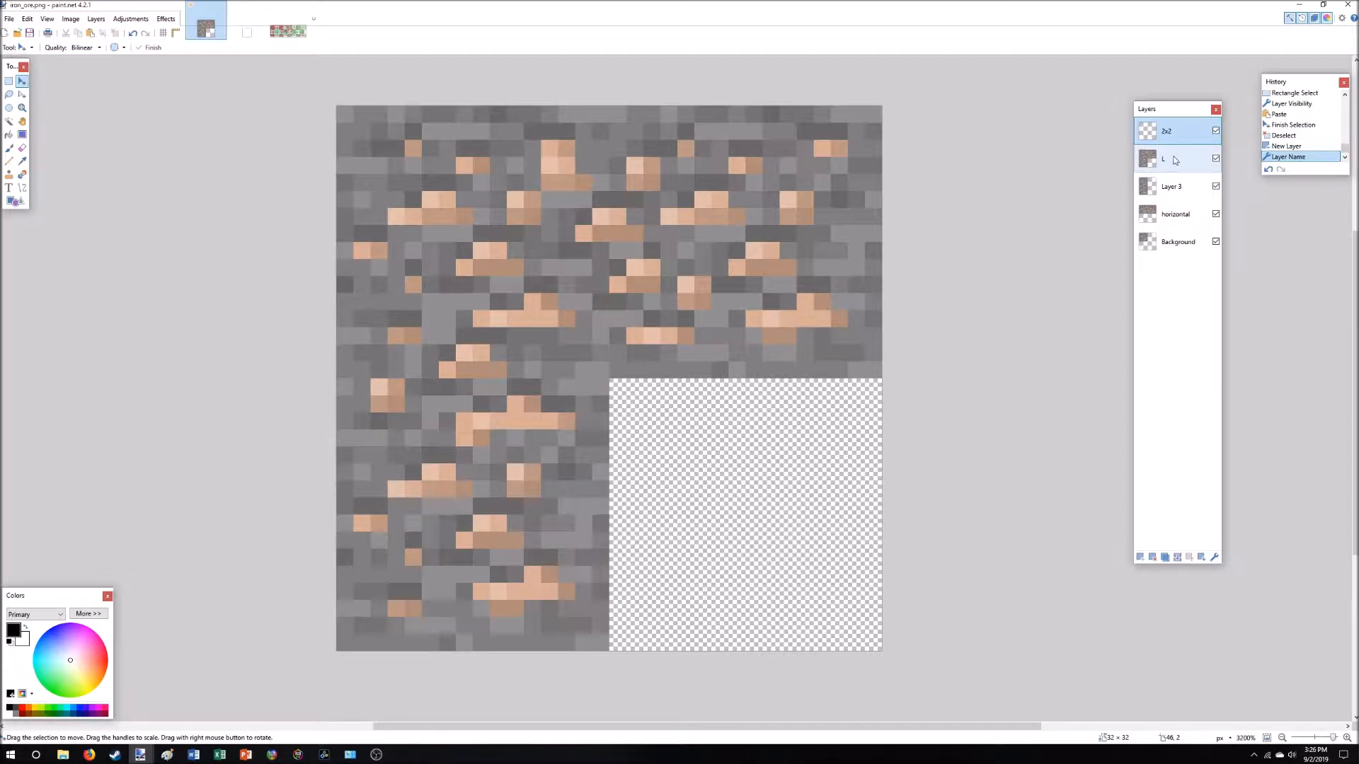
# Copy the entire contents of layer L into the 2x2 layer.
pyautogui.click(1175, 159)
pyautogui.hotkey('ctrl', 'a')
pyautogui.hotkey('ctrl', 'c')
pyautogui.click(1173, 133)
pyautogui.hotkey('ctrl', 'v')
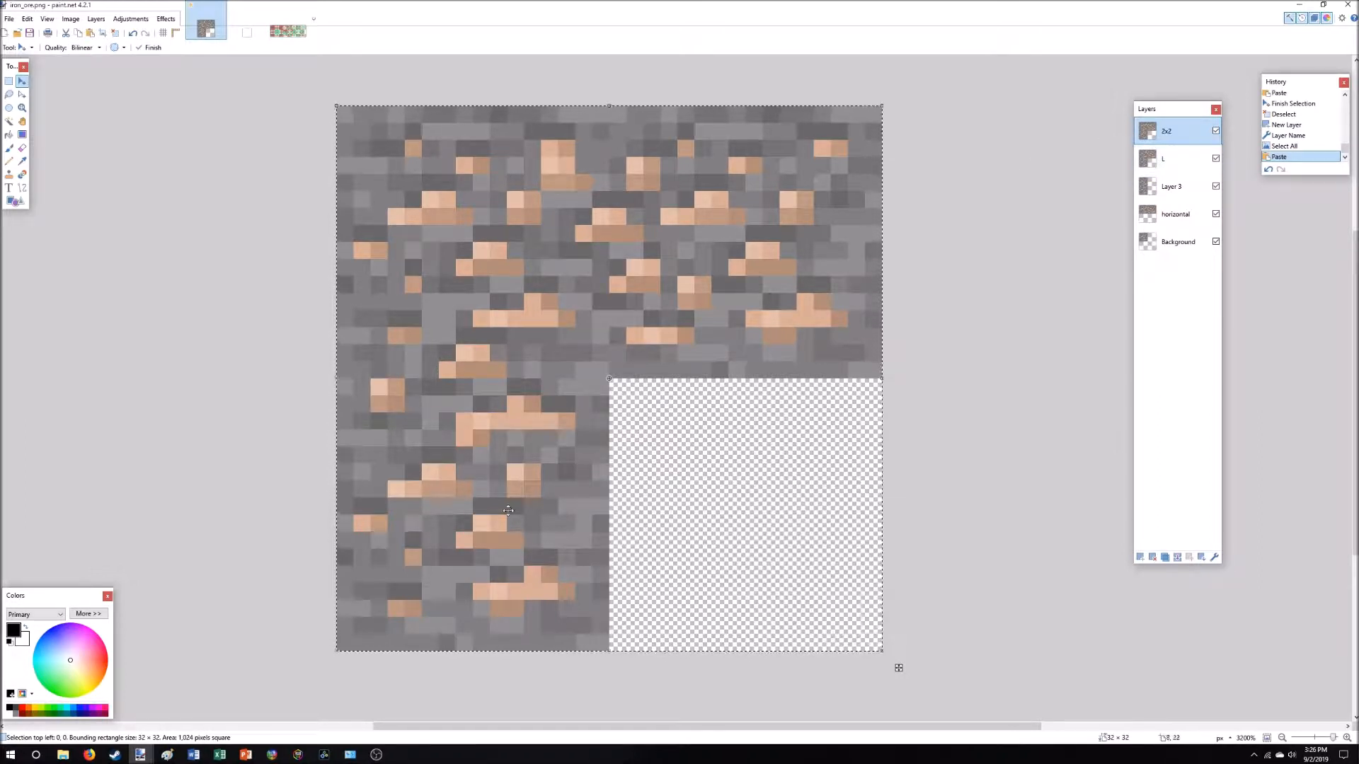
# Copy the lower 16 × 12 pixels of the upper-right tile to the bottom of the empty lower-right quadrant.
pyautogui.click(9, 82)
pyautogui.click(876, 328)
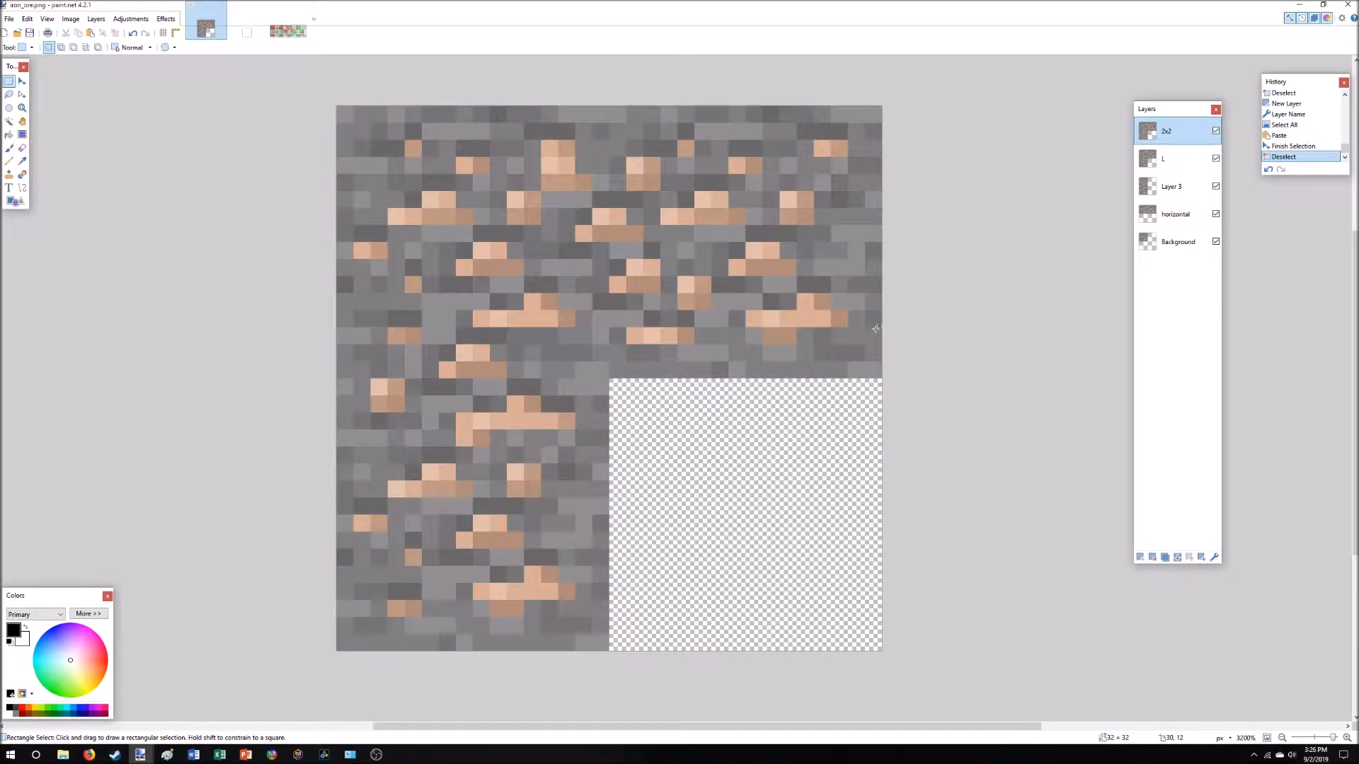
pyautogui.moveTo(881, 374); pyautogui.dragTo(627, 180)
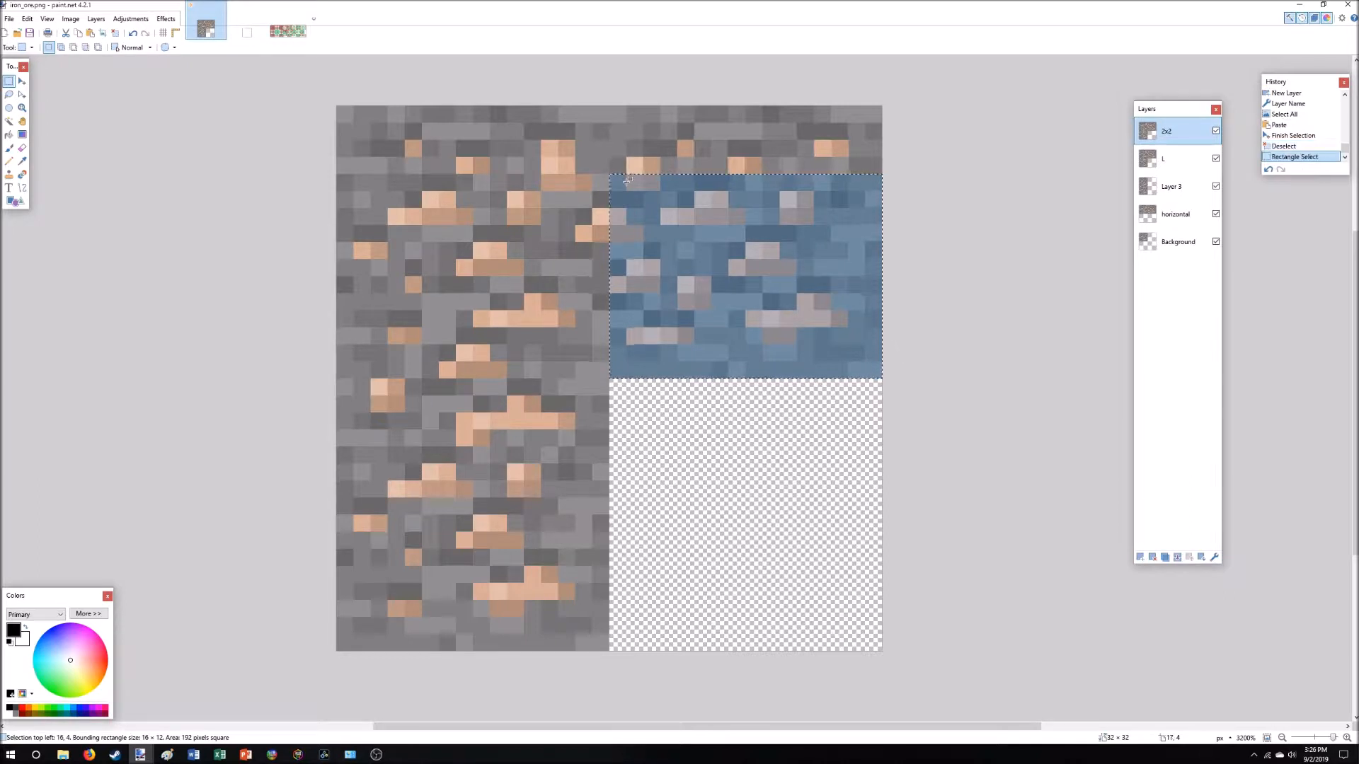
pyautogui.hotkey('ctrl', 'v')
pyautogui.moveTo(816, 244); pyautogui.dragTo(801, 522)
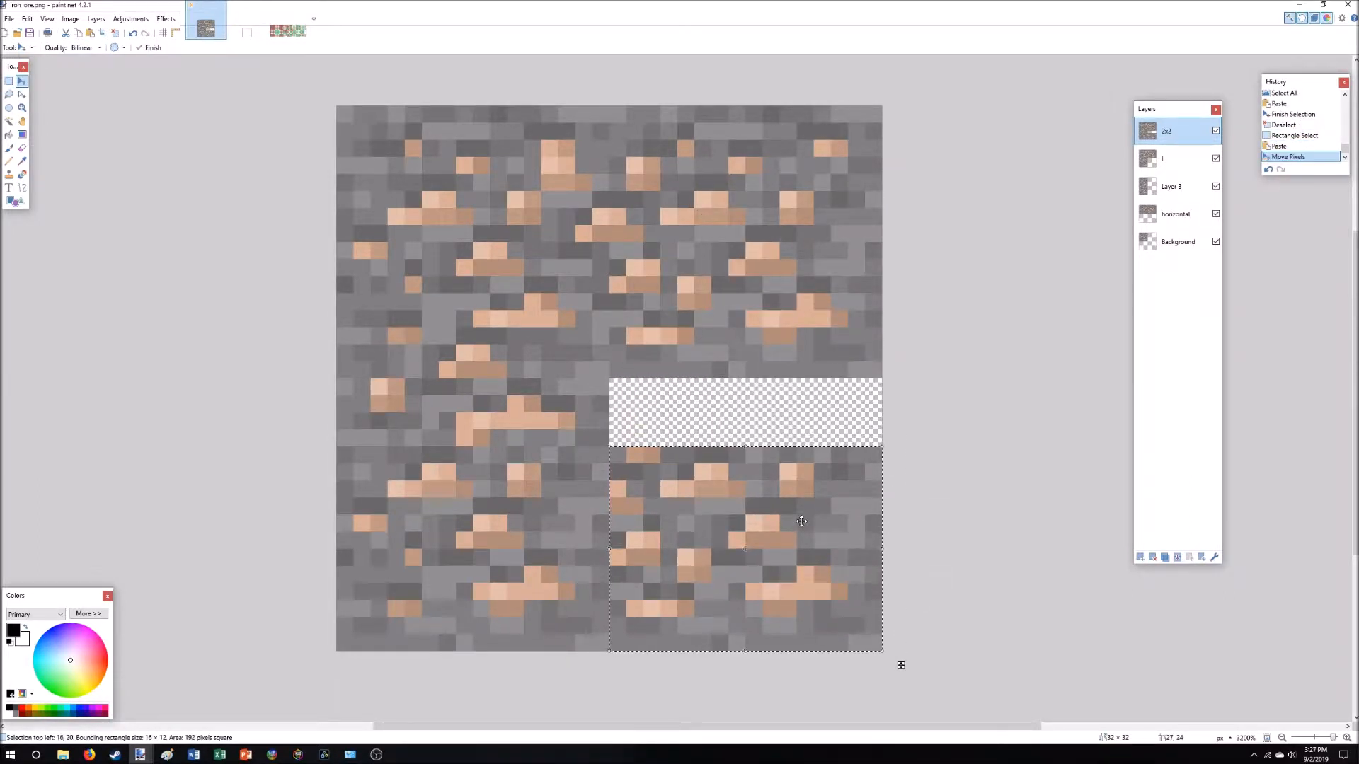
# Fill the remaining gap in the lower-right quadrant with a copy of the lower-left tile's top 16 × 4 pixel strip.
pyautogui.press('s')
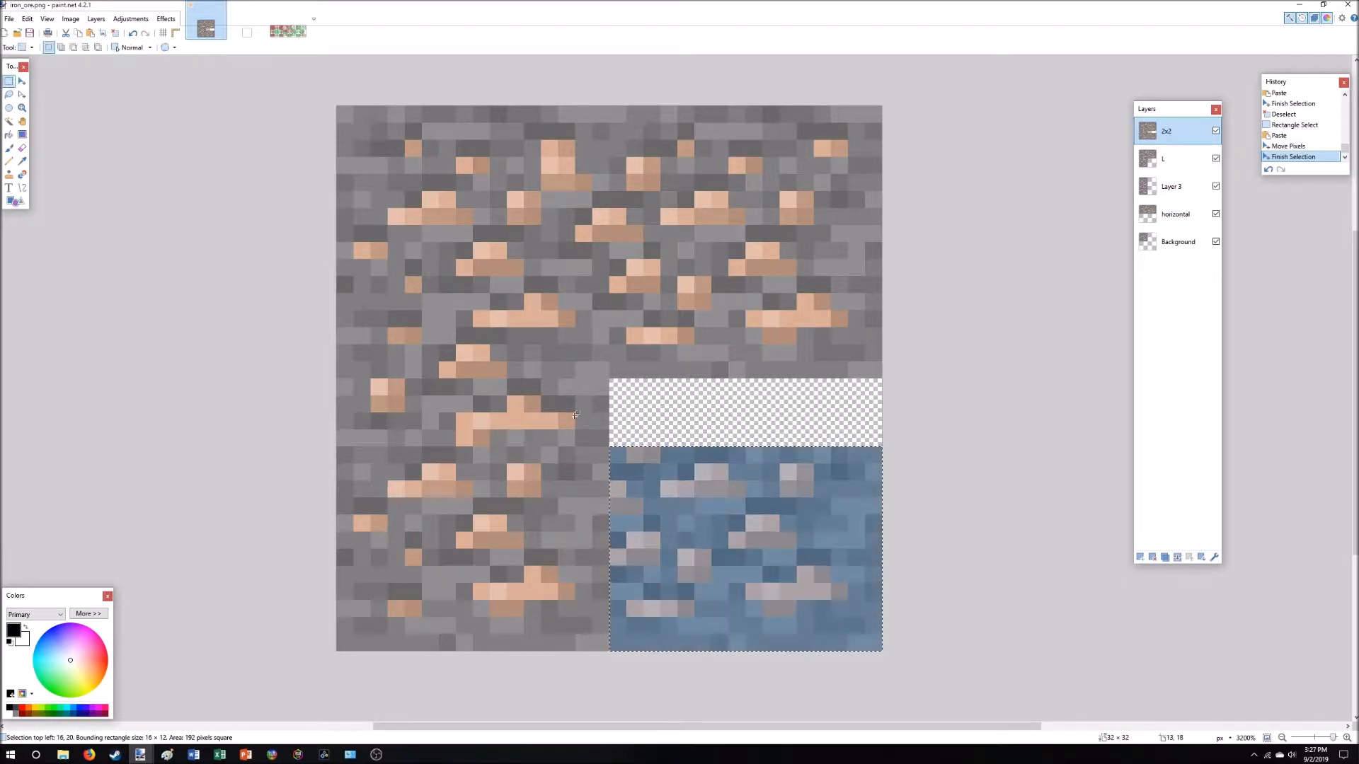
pyautogui.moveTo(608, 440); pyautogui.dragTo(346, 385)
pyautogui.hotkey('ctrl', 'c')
pyautogui.hotkey('ctrl', 'v')
pyautogui.moveTo(410, 431); pyautogui.dragTo(680, 433)
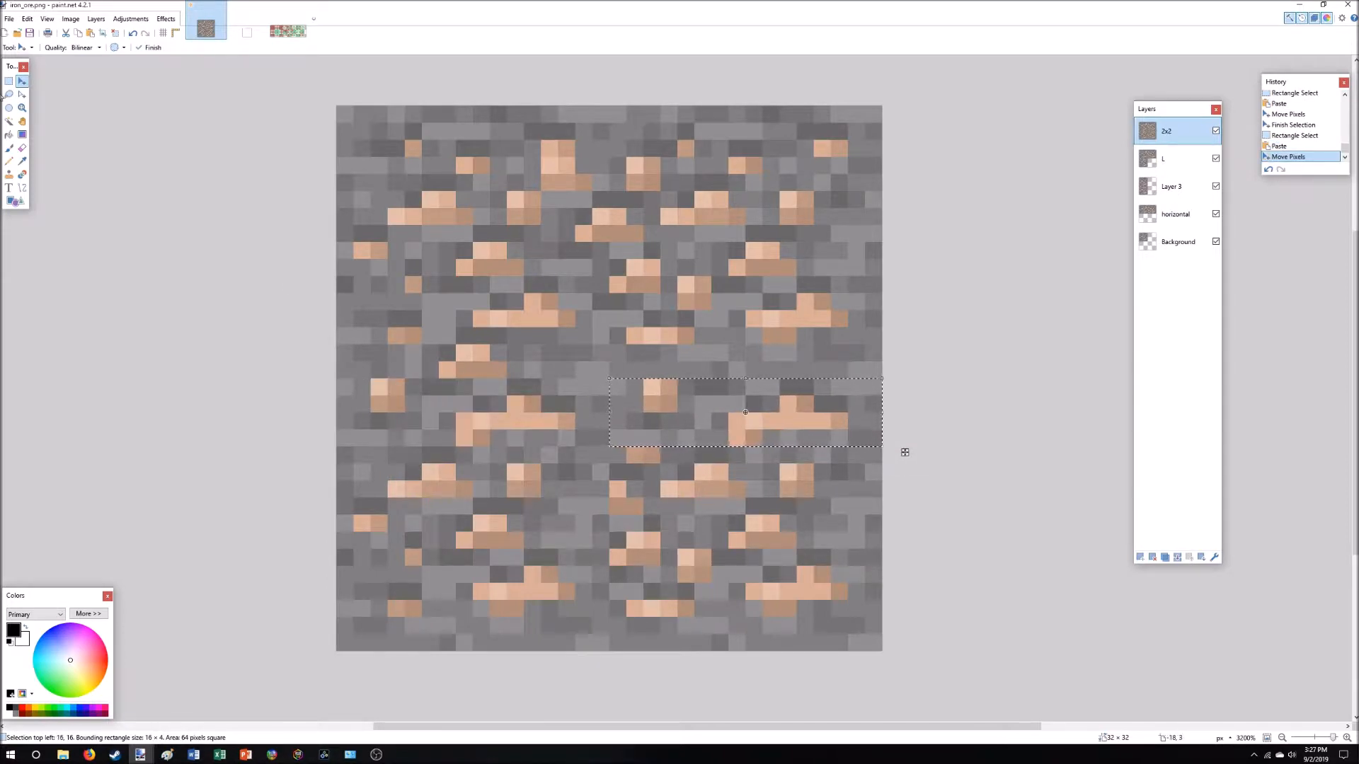
# Copy the upper-left tile's bottom 16 × 5 pixel strip over the bottom of the upper-right tile, then deselect.
pyautogui.click(10, 83)
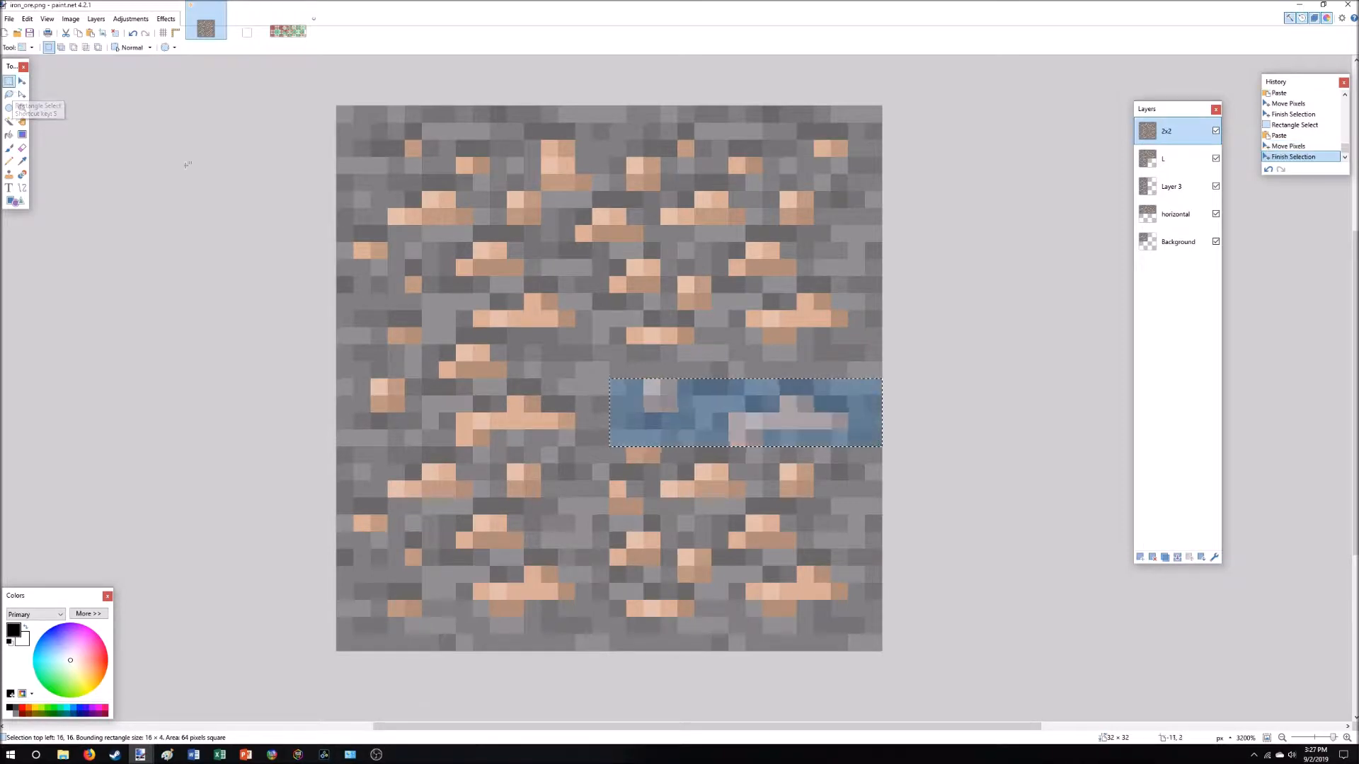
pyautogui.click(609, 376)
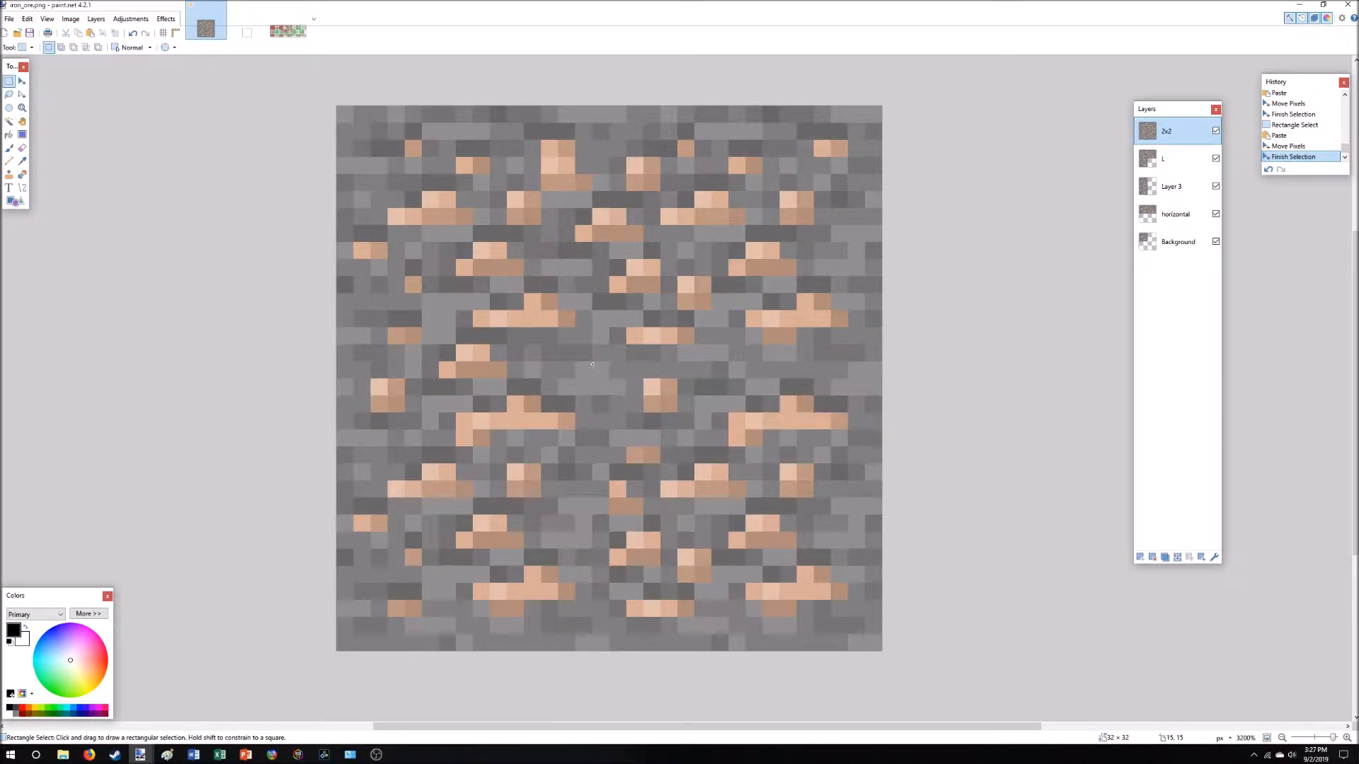
pyautogui.click(609, 372)
pyautogui.moveTo(603, 375); pyautogui.dragTo(347, 305)
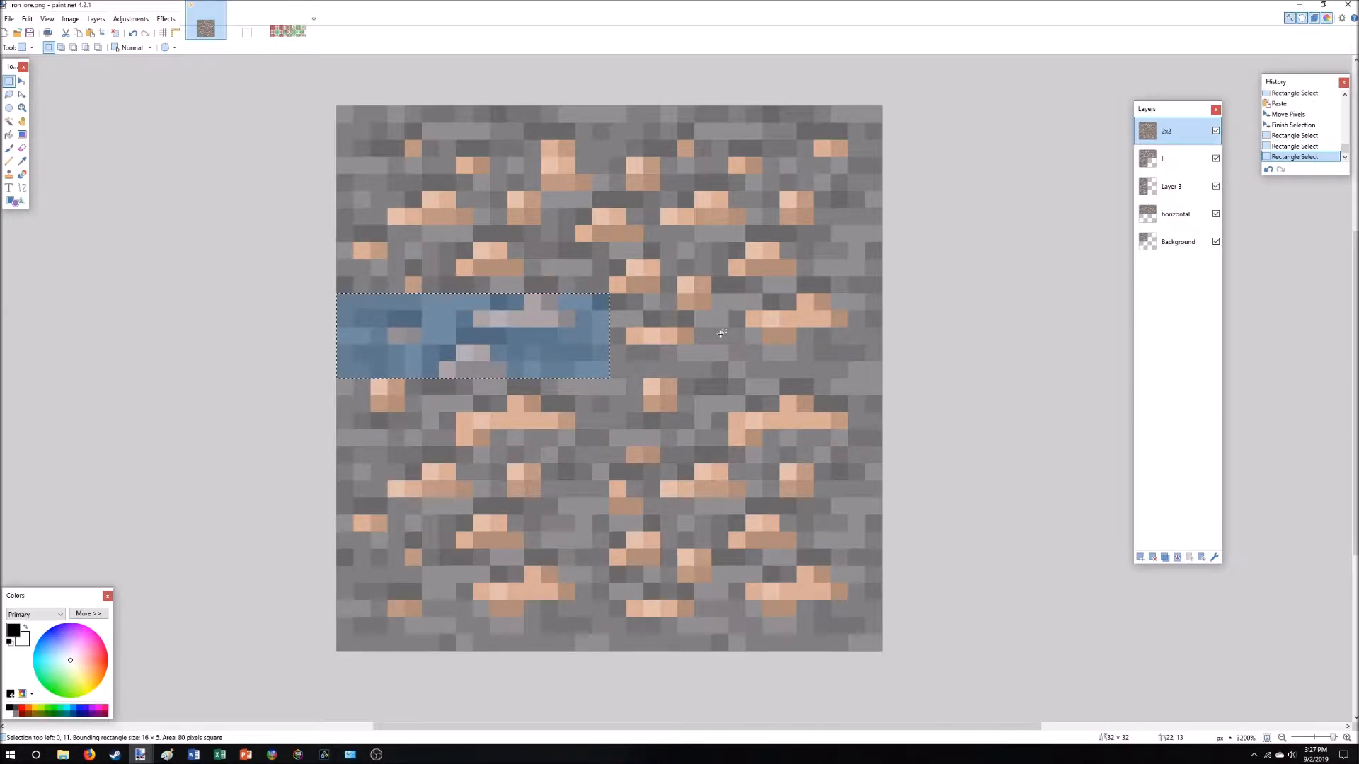
pyautogui.hotkey('ctrl', 'v')
pyautogui.moveTo(589, 345); pyautogui.dragTo(829, 355)
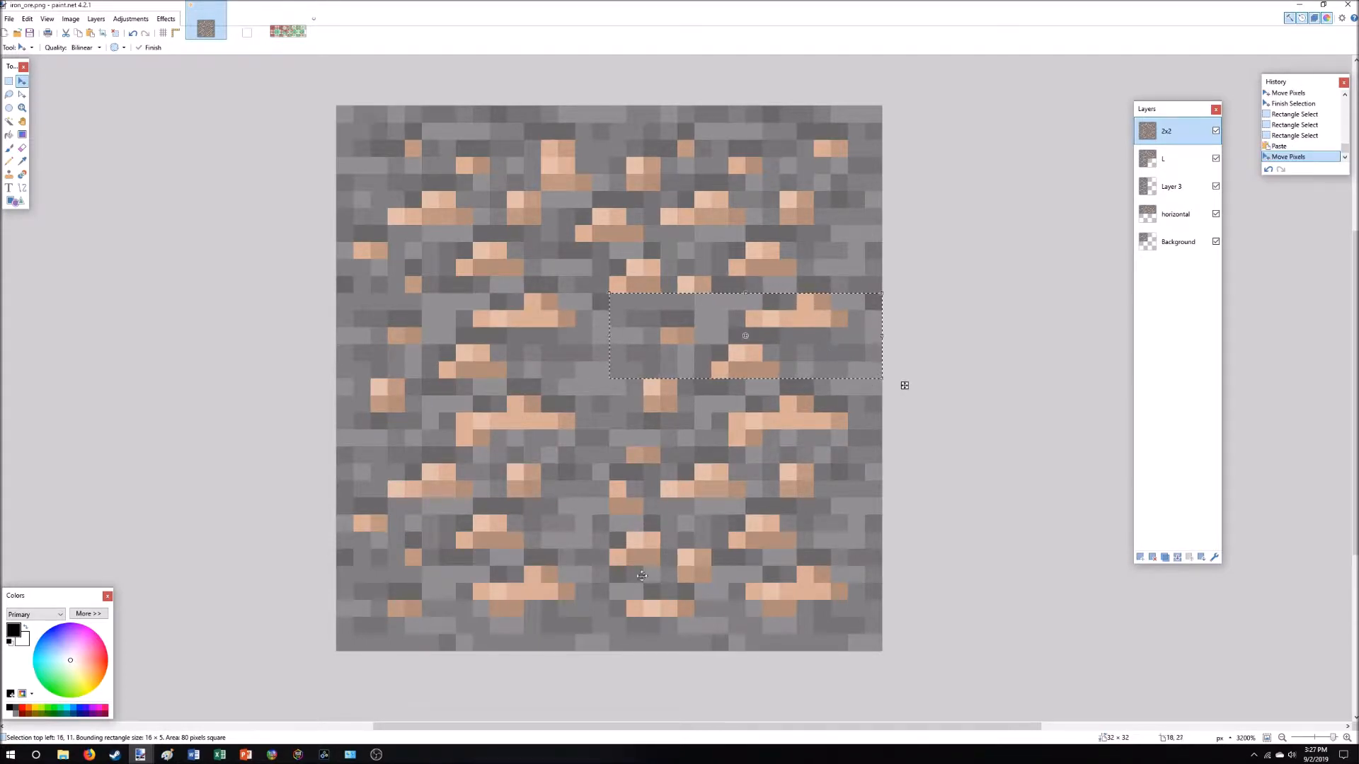
pyautogui.hotkey('ctrl', 'd')
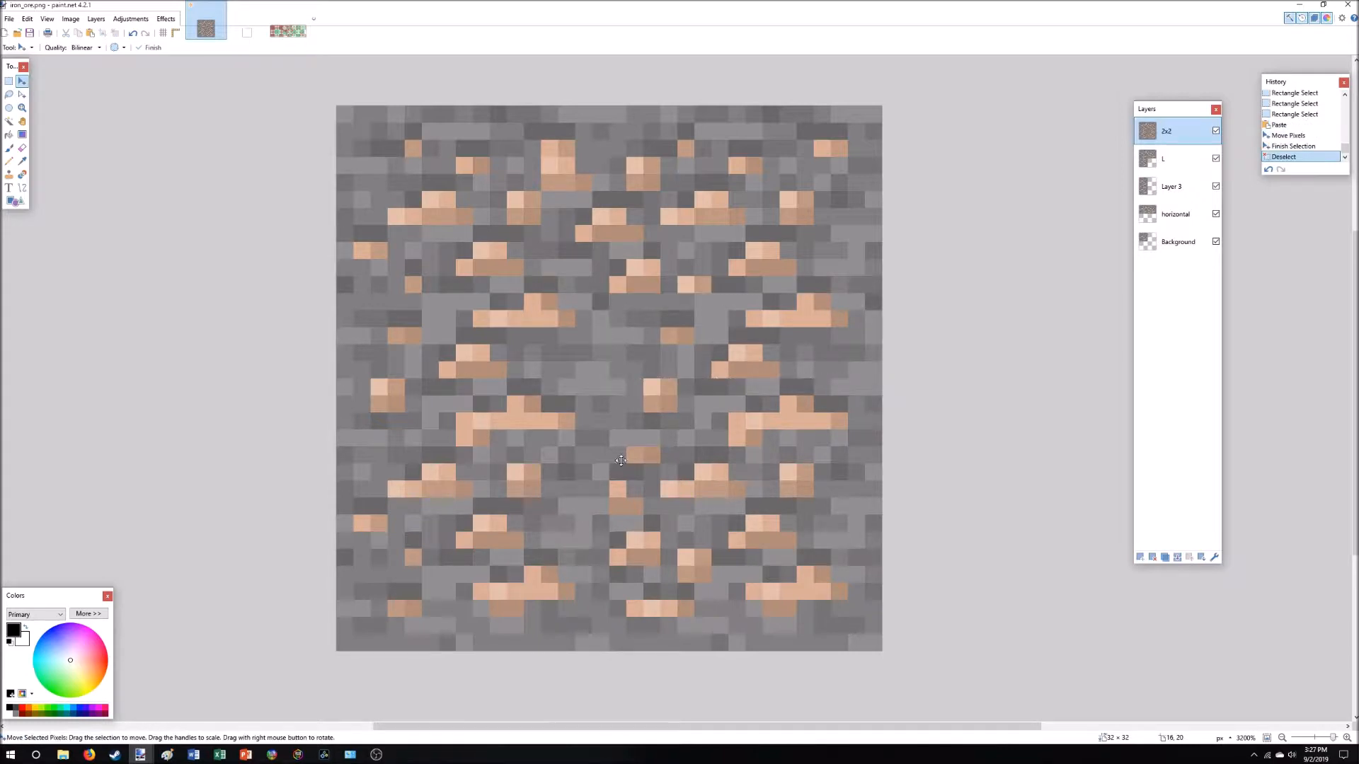
# Copy the 4 × 12 pixel block along the upper-left tile's right edge onto the same area of the lower-left tile, then deselect.
pyautogui.hotkey('ctrl', 'a')
pyautogui.click(894, 661)
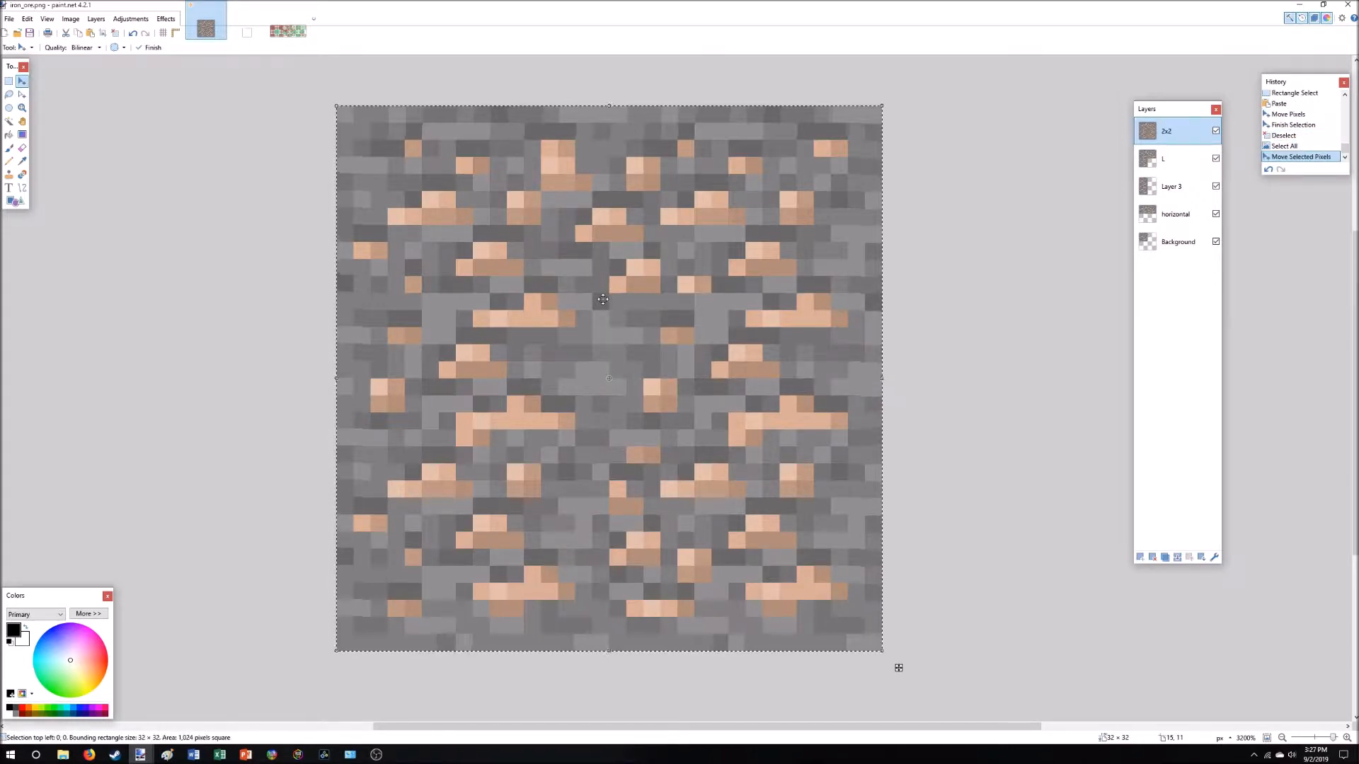
pyautogui.click(13, 82)
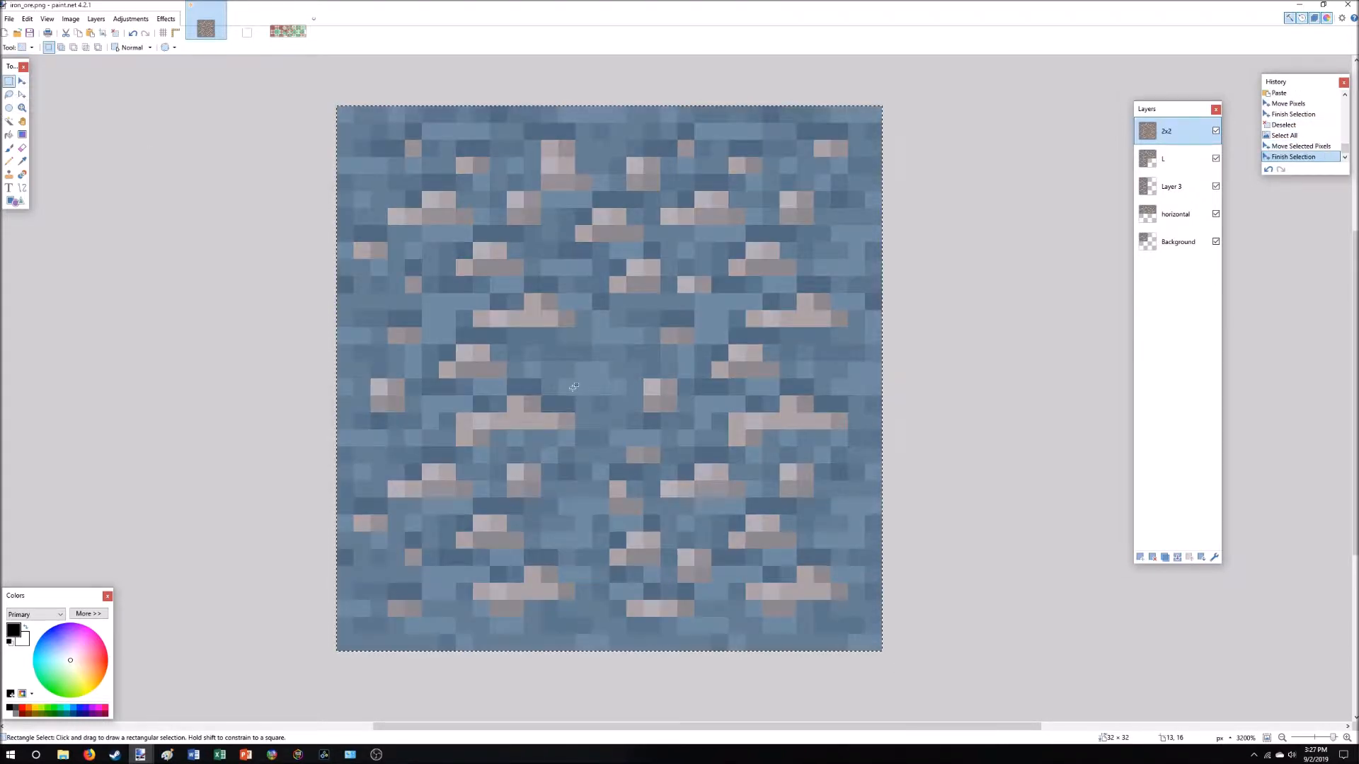
pyautogui.click(613, 358)
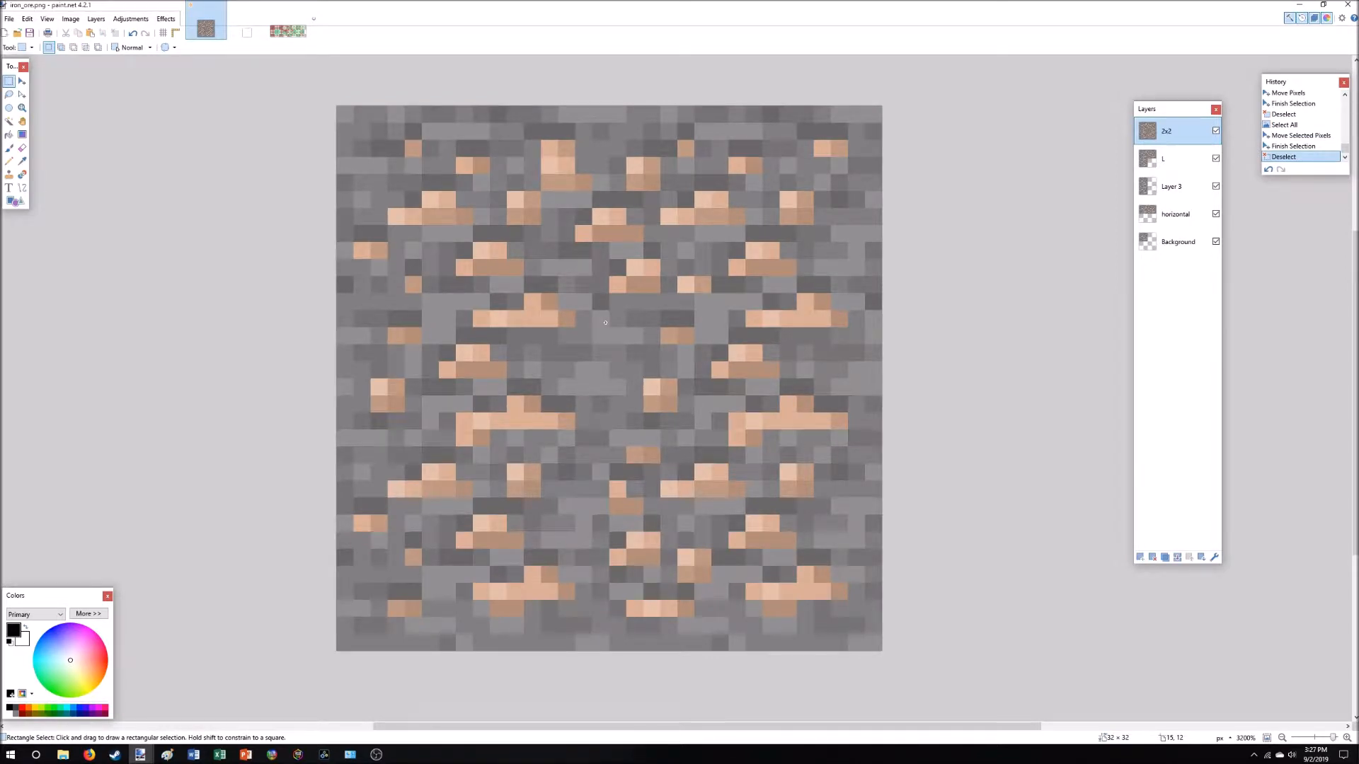
pyautogui.moveTo(606, 323); pyautogui.dragTo(559, 133)
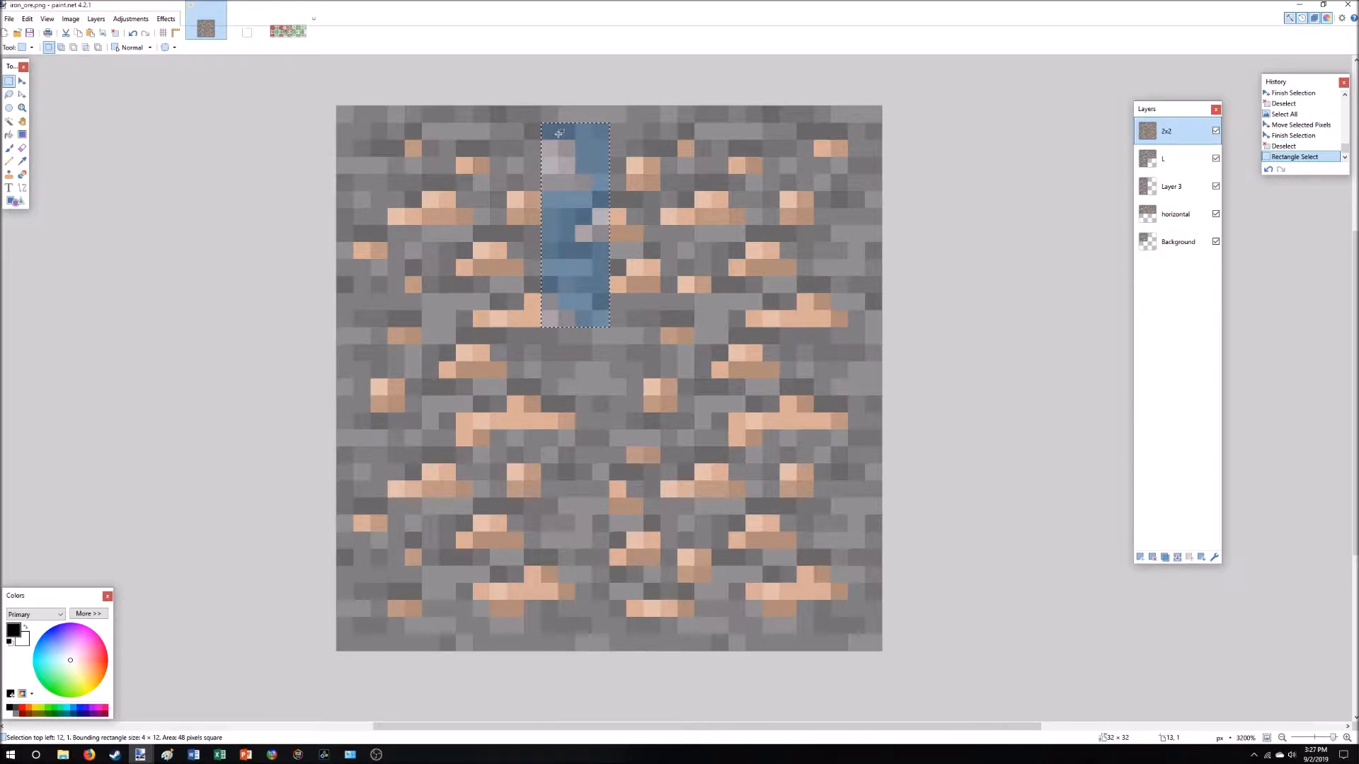
pyautogui.hotkey('ctrl', 'v')
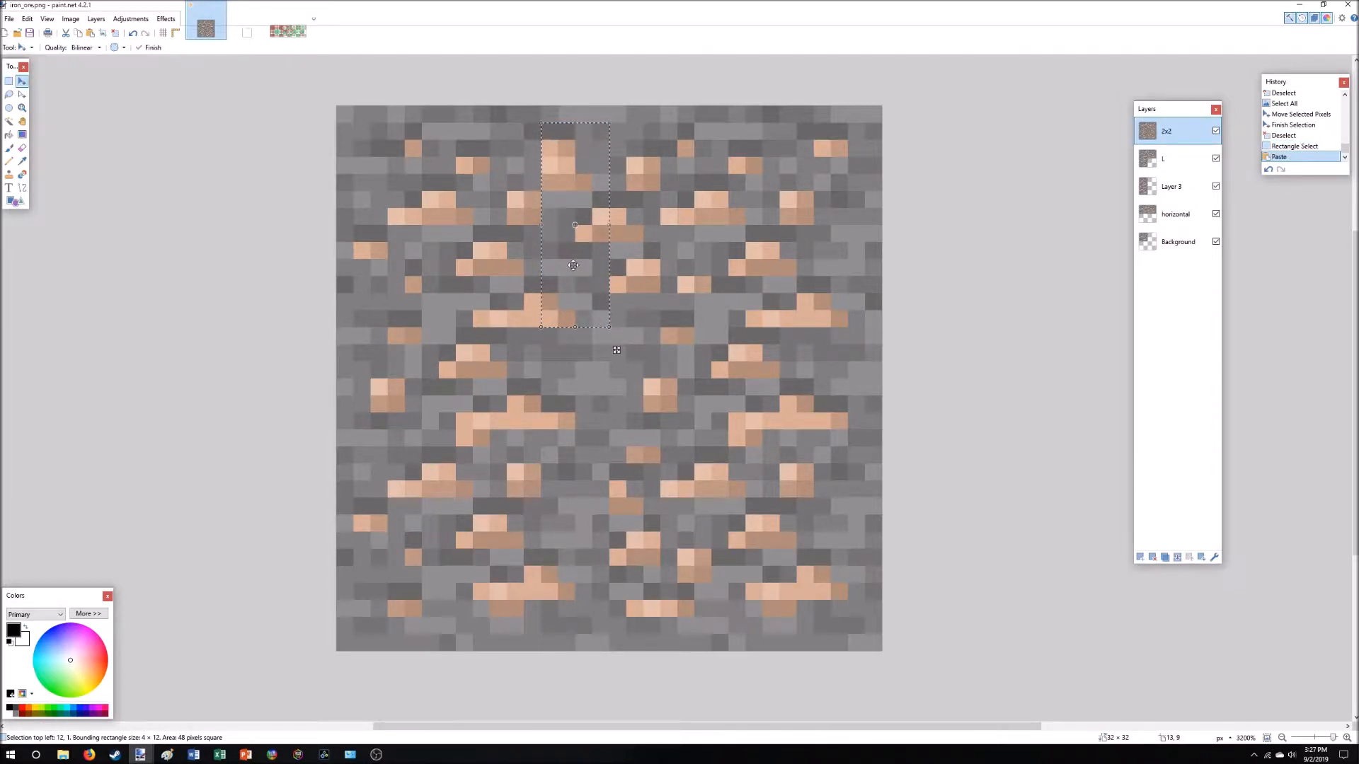
pyautogui.moveTo(572, 272); pyautogui.dragTo(564, 547)
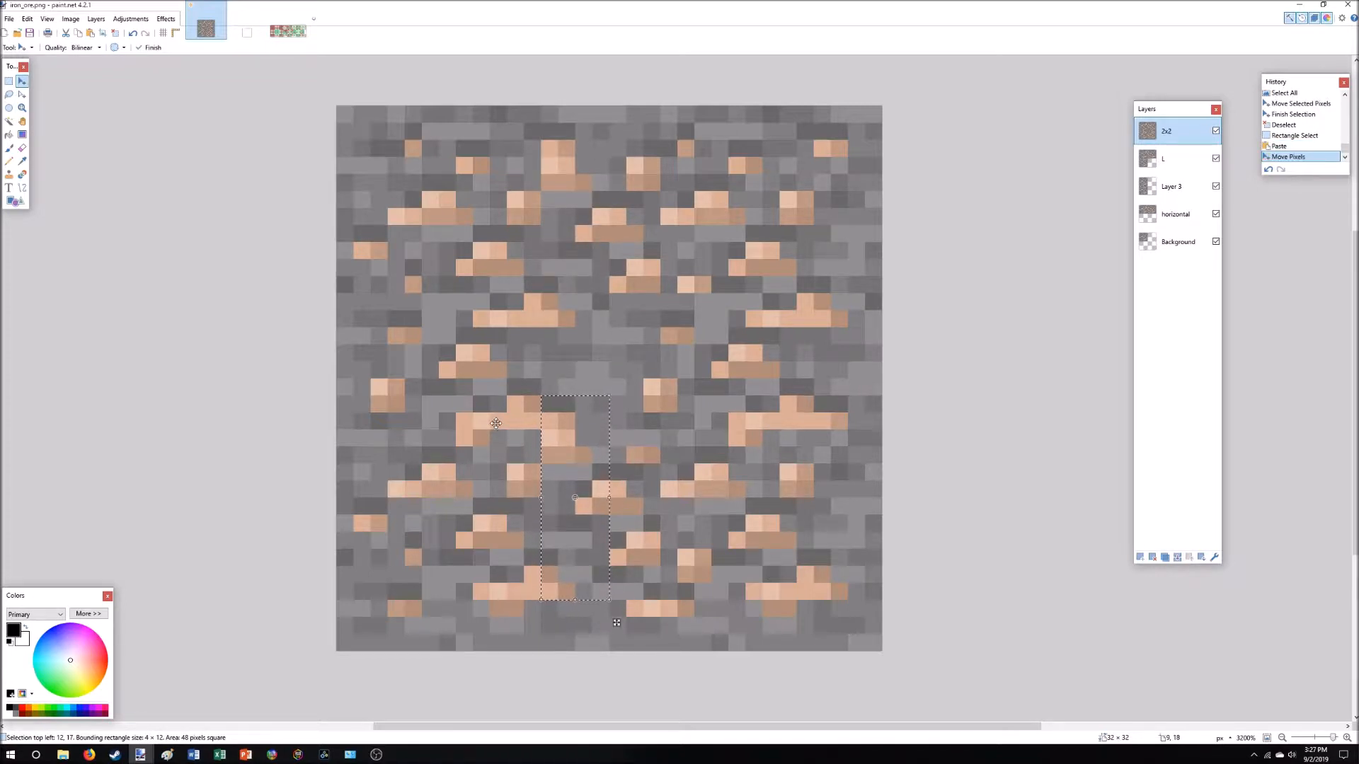
pyautogui.hotkey('ctrl', 'd')
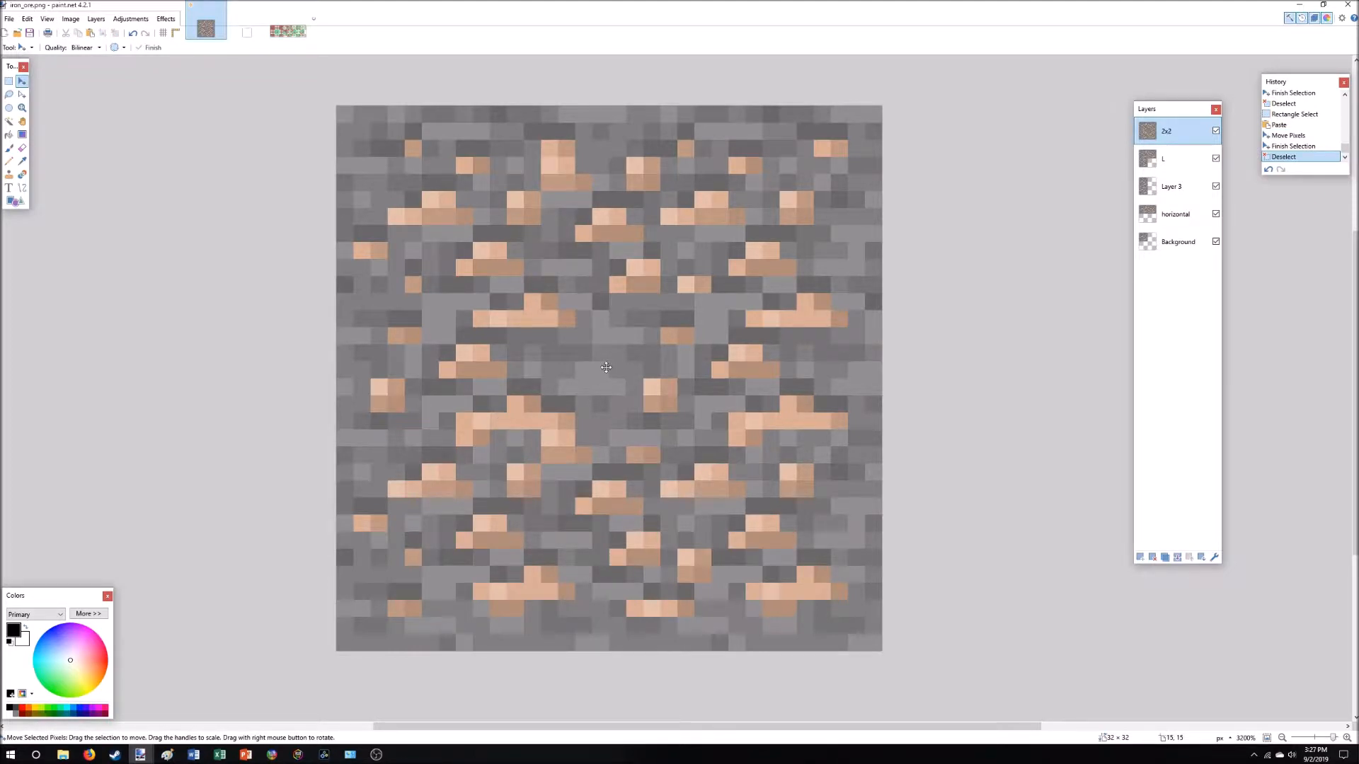
# Add a new layer above the 2x2 layer and name it "all".
pyautogui.click(1140, 558)
pyautogui.doubleClick(1177, 135)
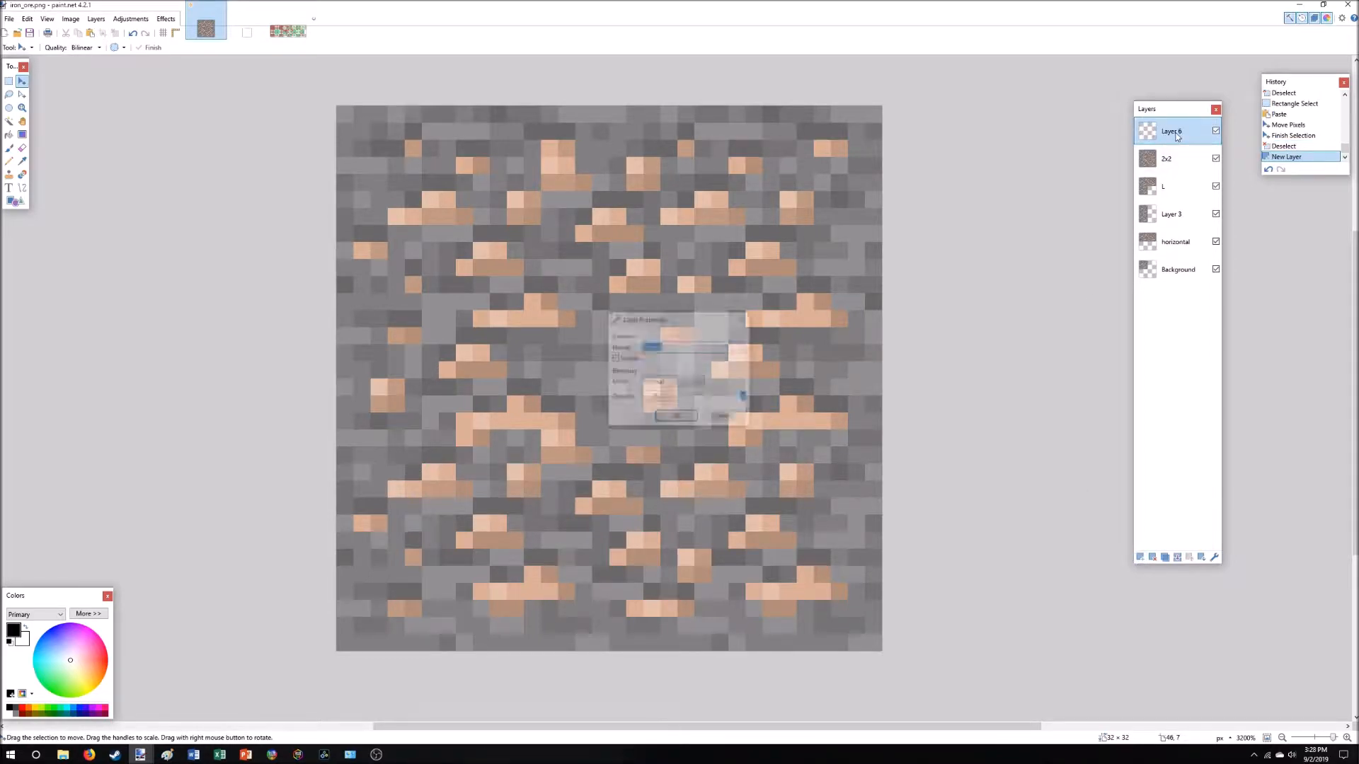
pyautogui.write('all')
pyautogui.press('Return')
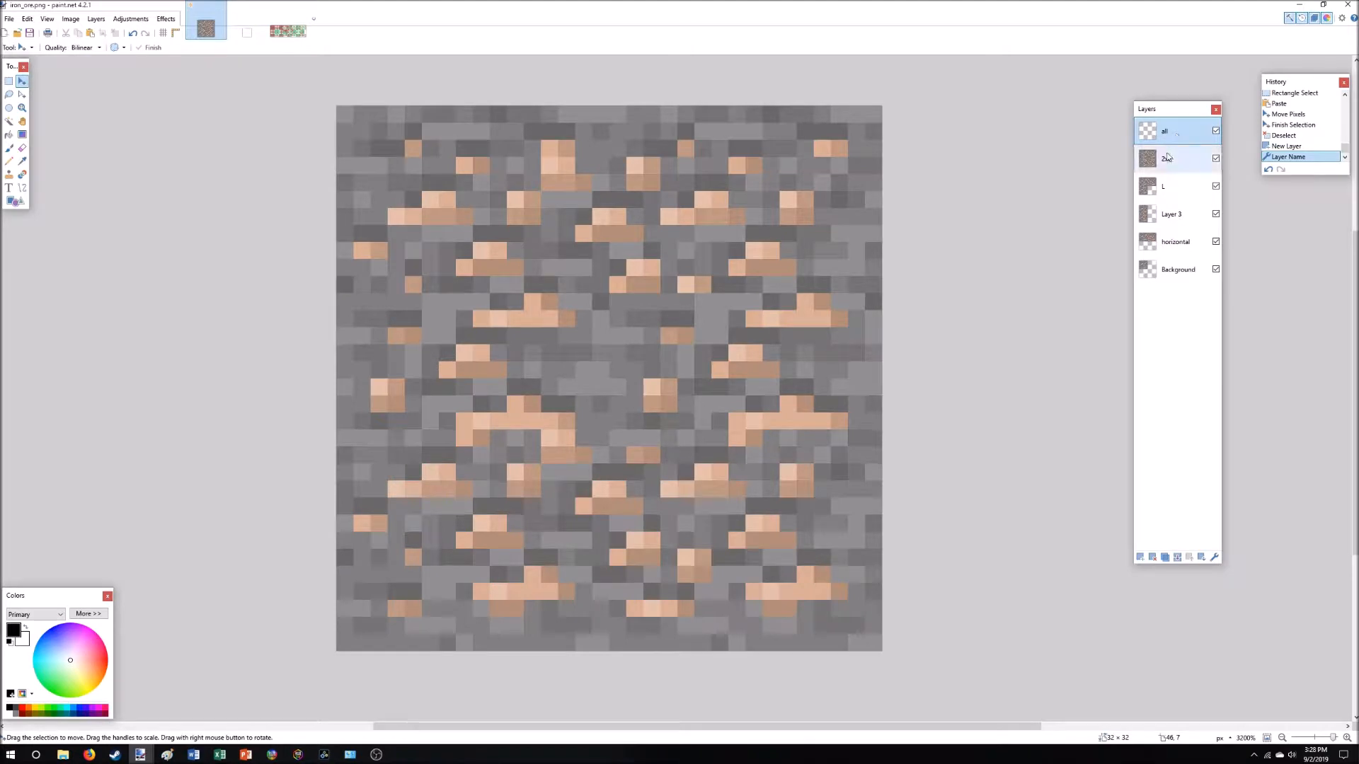
# Copy the entire contents of the 2x2 layer into the "all" layer.
pyautogui.click(1167, 157)
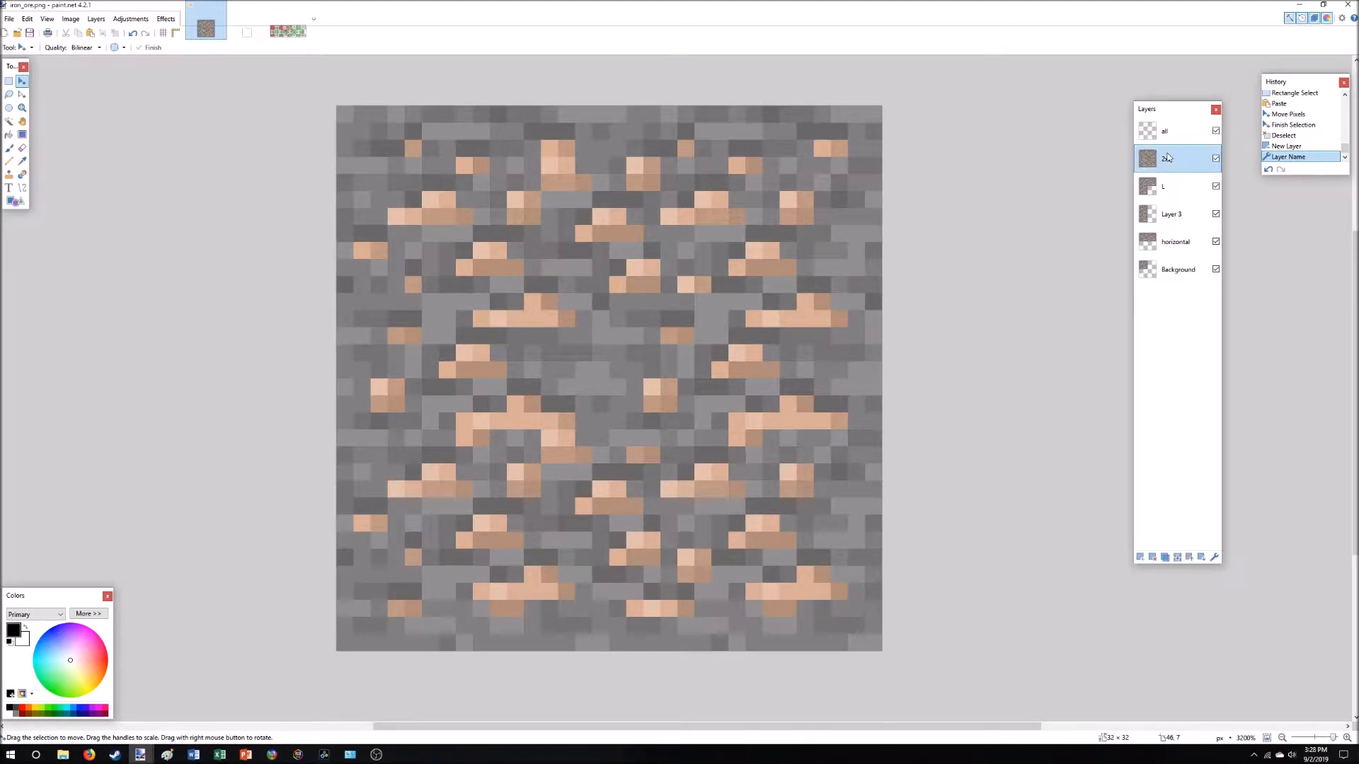
pyautogui.hotkey('ctrl', 'a')
pyautogui.click(1176, 133)
pyautogui.hotkey('ctrl', 'v')
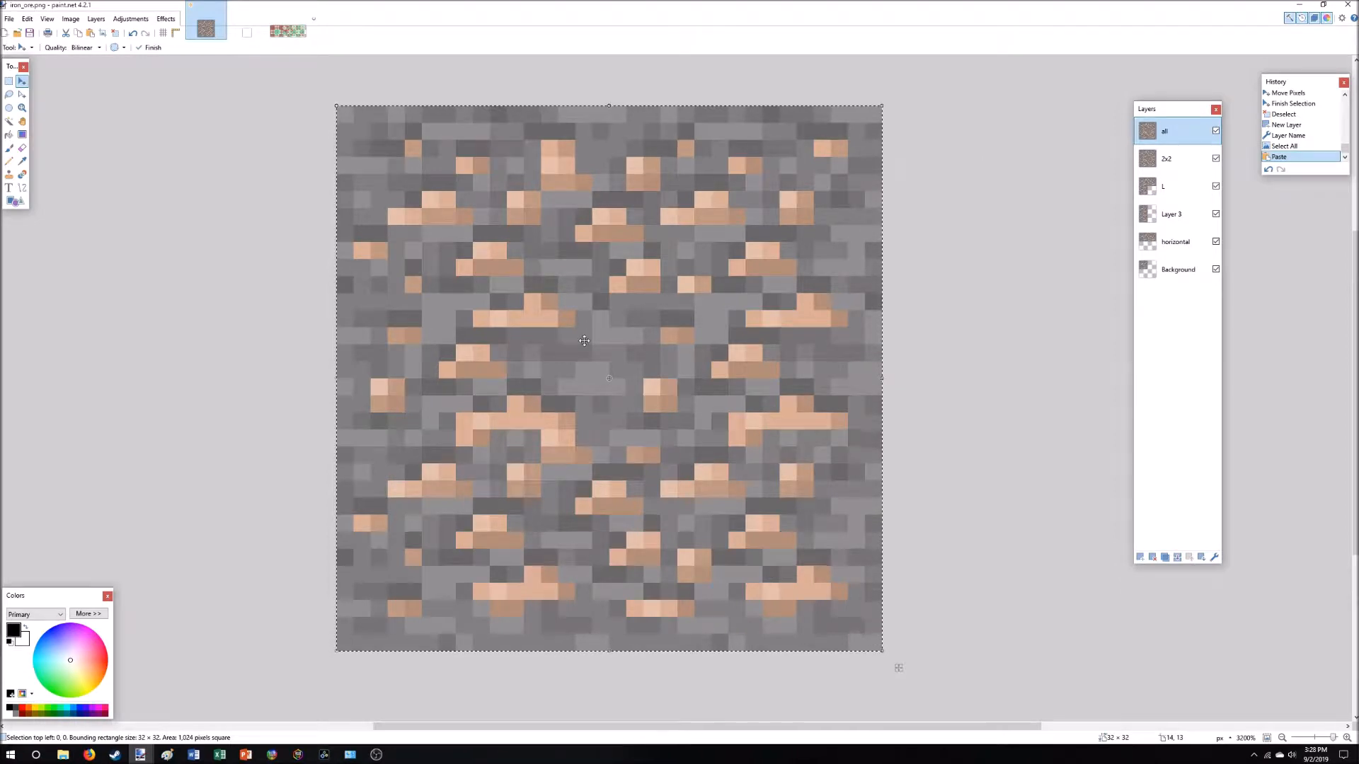
# Copy a 7 × 6 pixel ore patch over the seam where the four tiles meet in the "all" layer, then deselect.
pyautogui.click(8, 83)
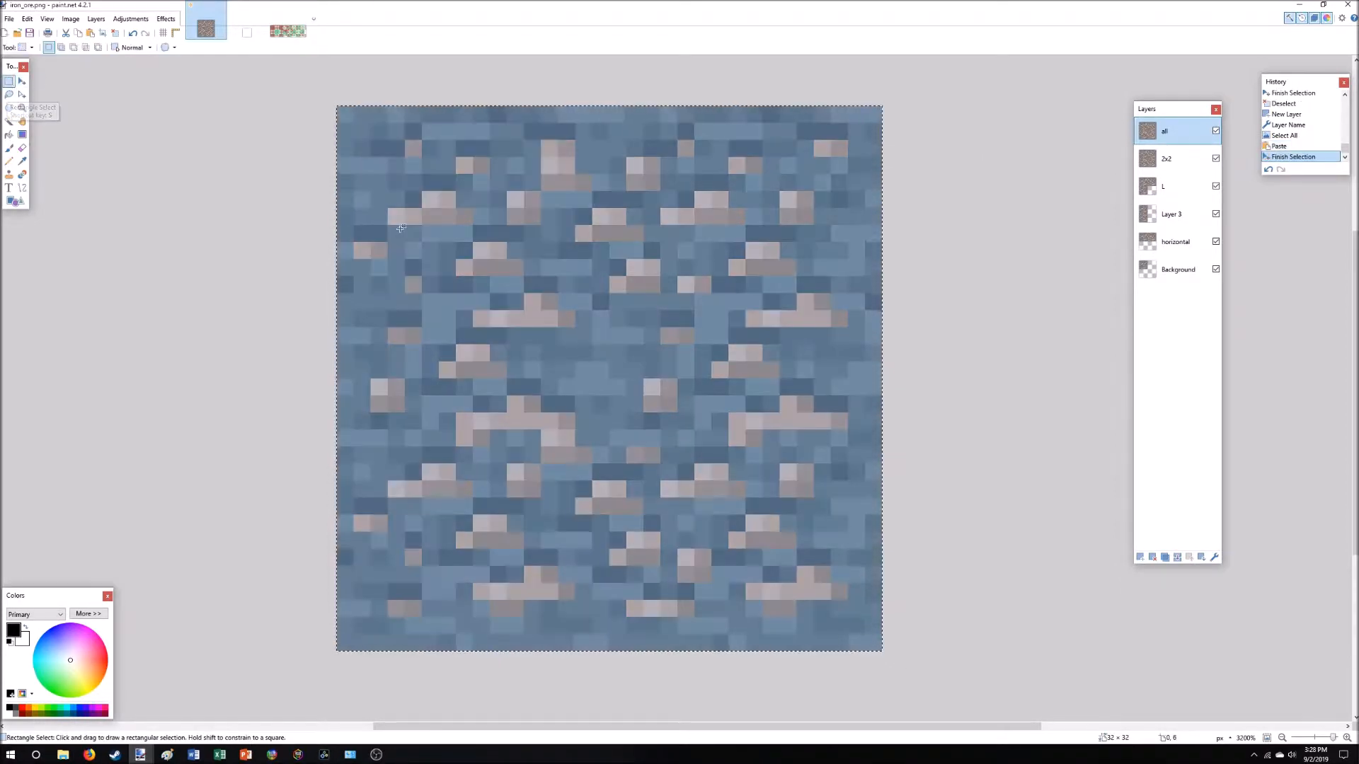
pyautogui.click(415, 251)
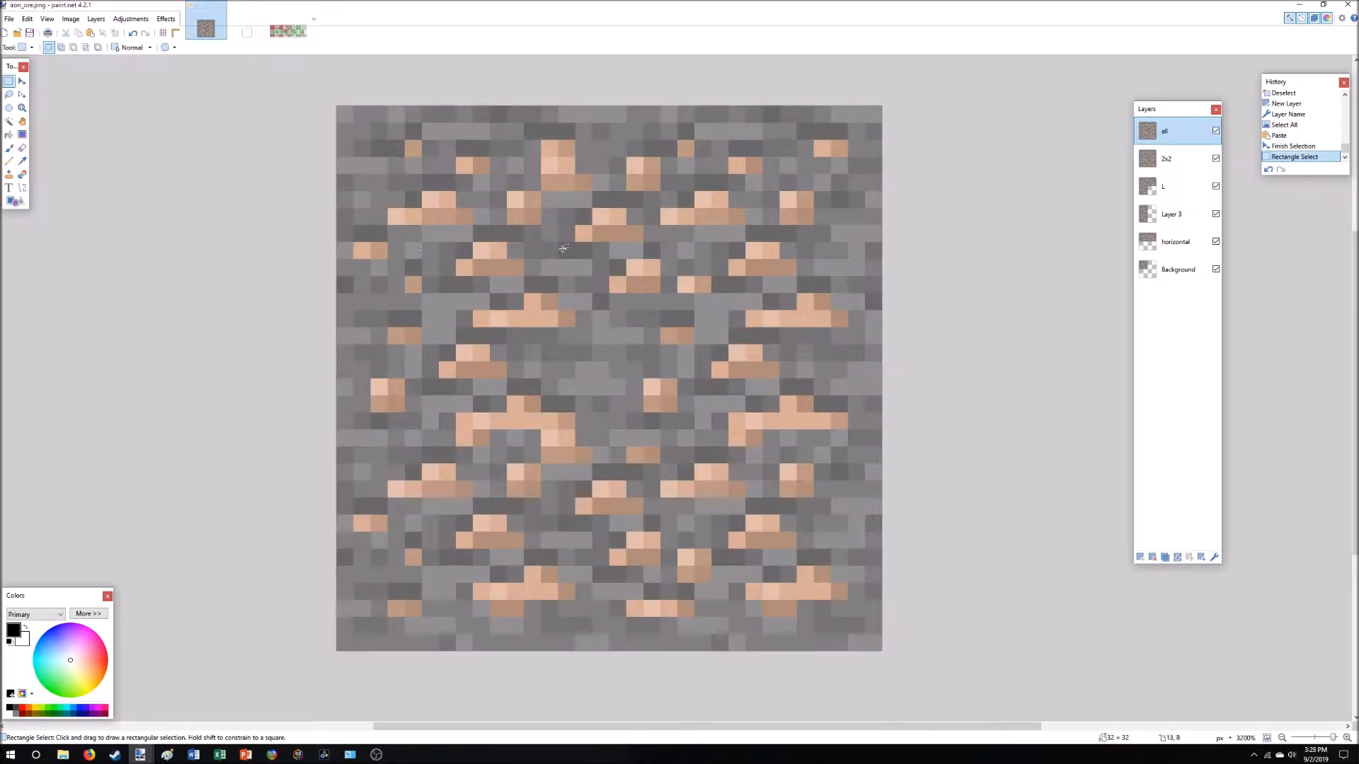
pyautogui.moveTo(581, 213); pyautogui.dragTo(609, 408)
pyautogui.hotkey('ctrl', 'c')
pyautogui.hotkey('ctrl', 'v')
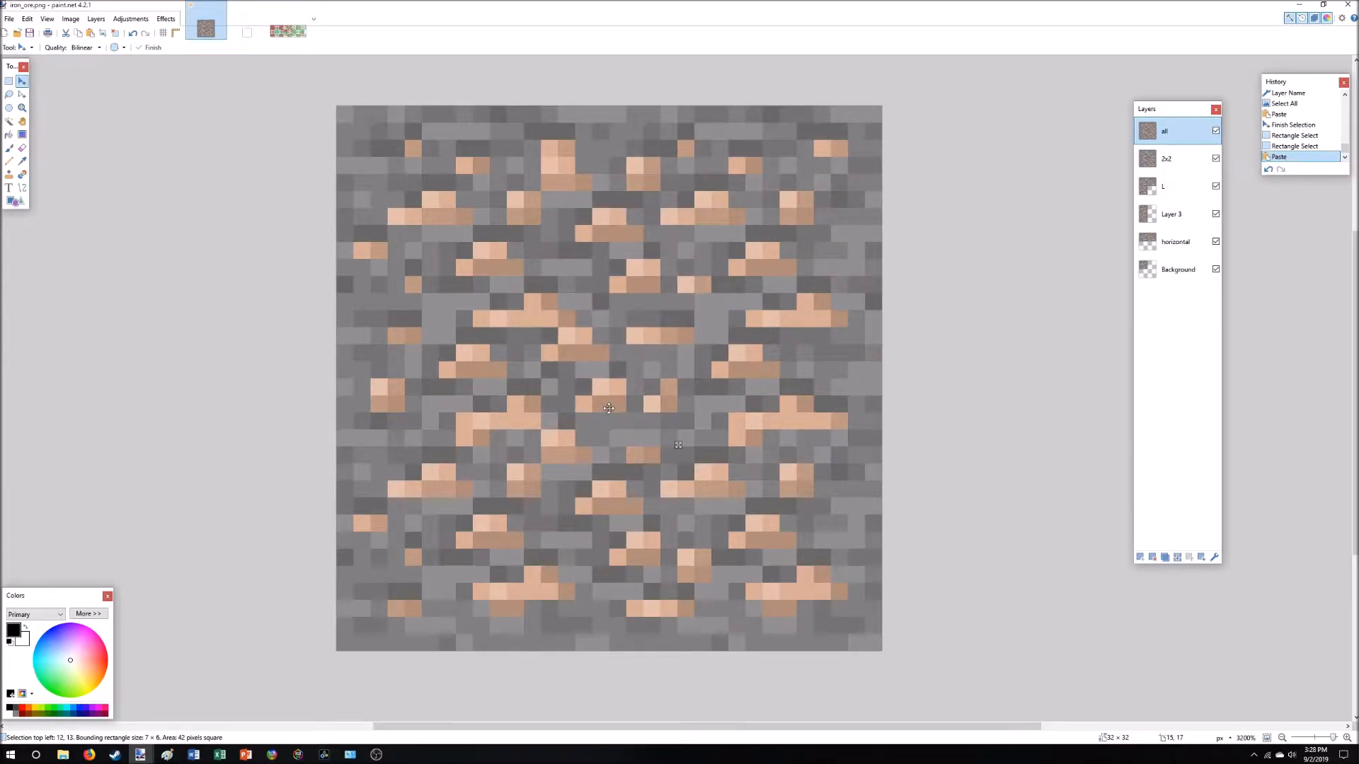
pyautogui.hotkey('ctrl', 'd')
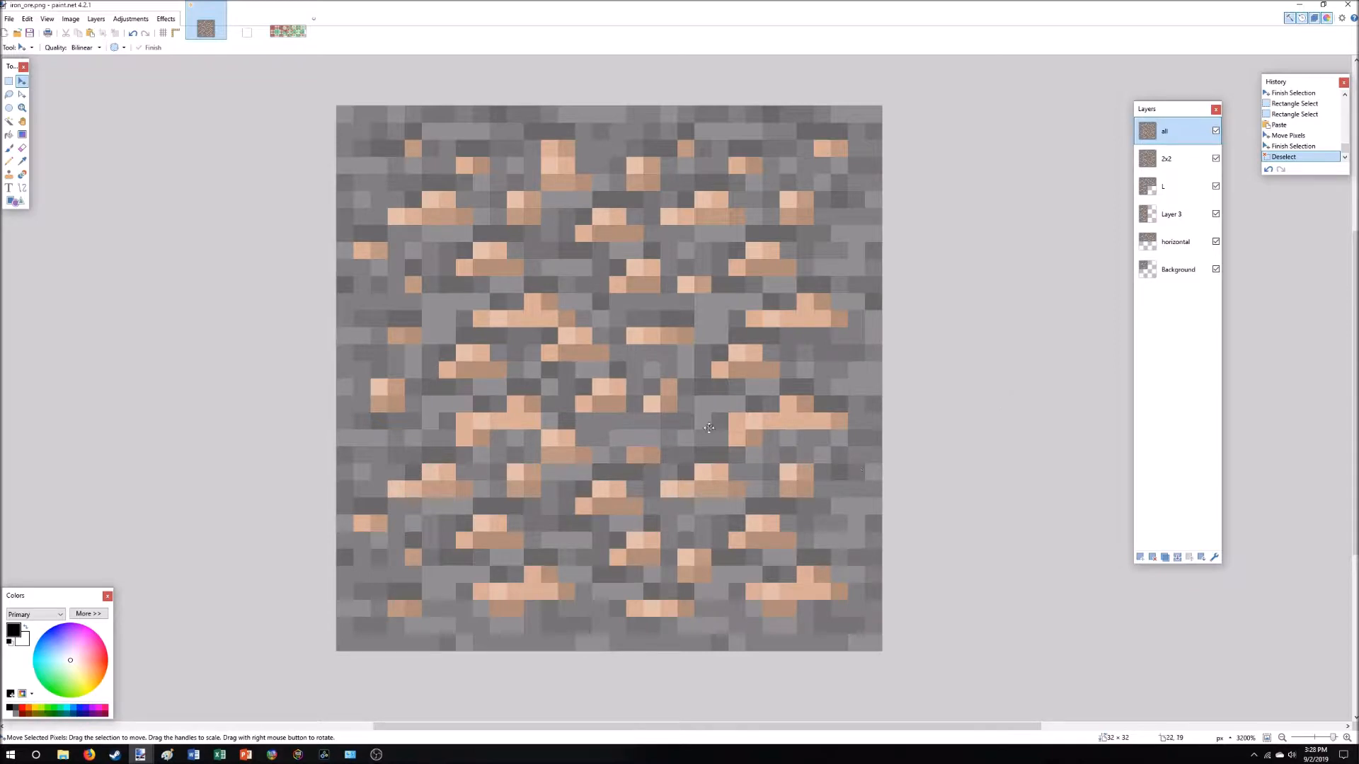
# Copy a small two-pixel-wide ore speck into the gap near the lower-right tile's upper edge, then deselect.
pyautogui.click(9, 81)
pyautogui.moveTo(676, 271); pyautogui.dragTo(731, 450)
pyautogui.hotkey('ctrl', 'c')
pyautogui.hotkey('ctrl', 'v')
pyautogui.hotkey('ctrl', 'd')
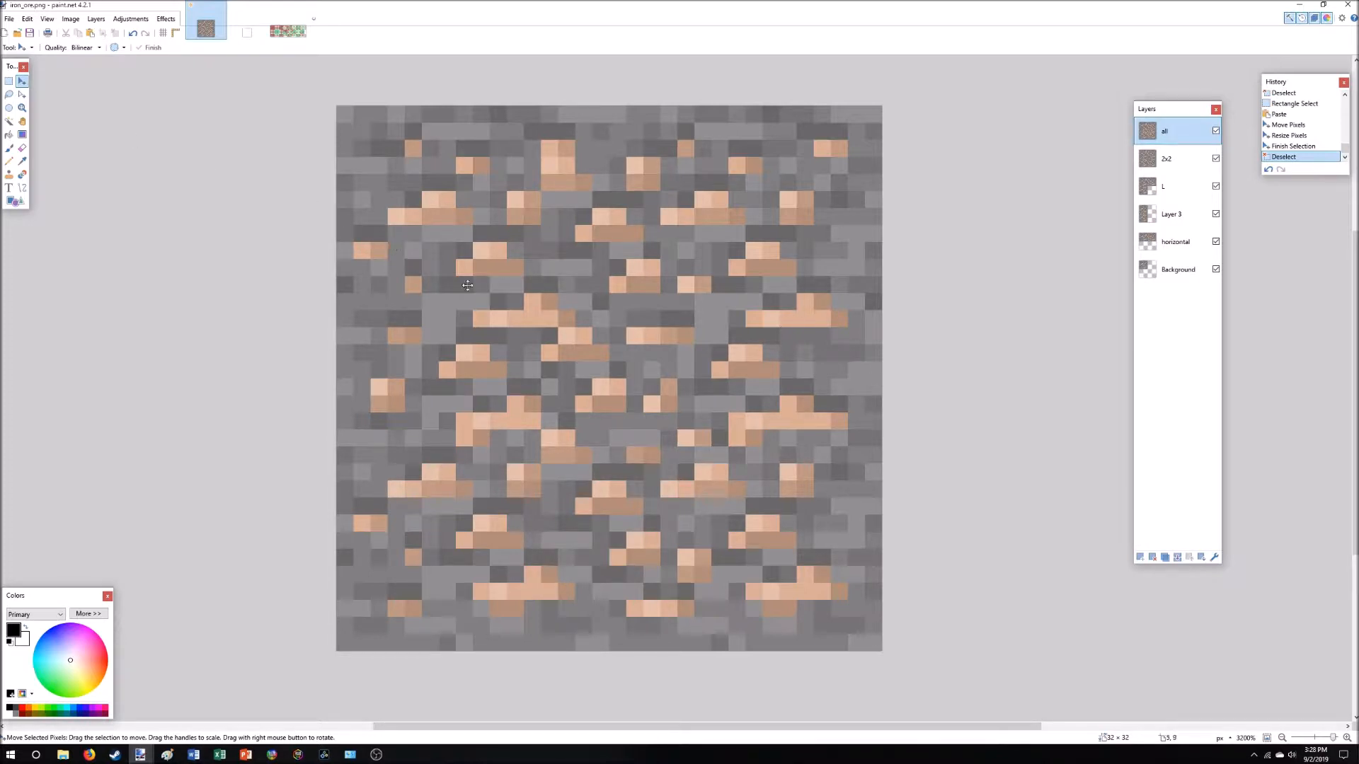
# Start saving the image under a new location, in the CTM tutorial pack's assets/minecraft/optifine/ctm folder.
pyautogui.click(13, 19)
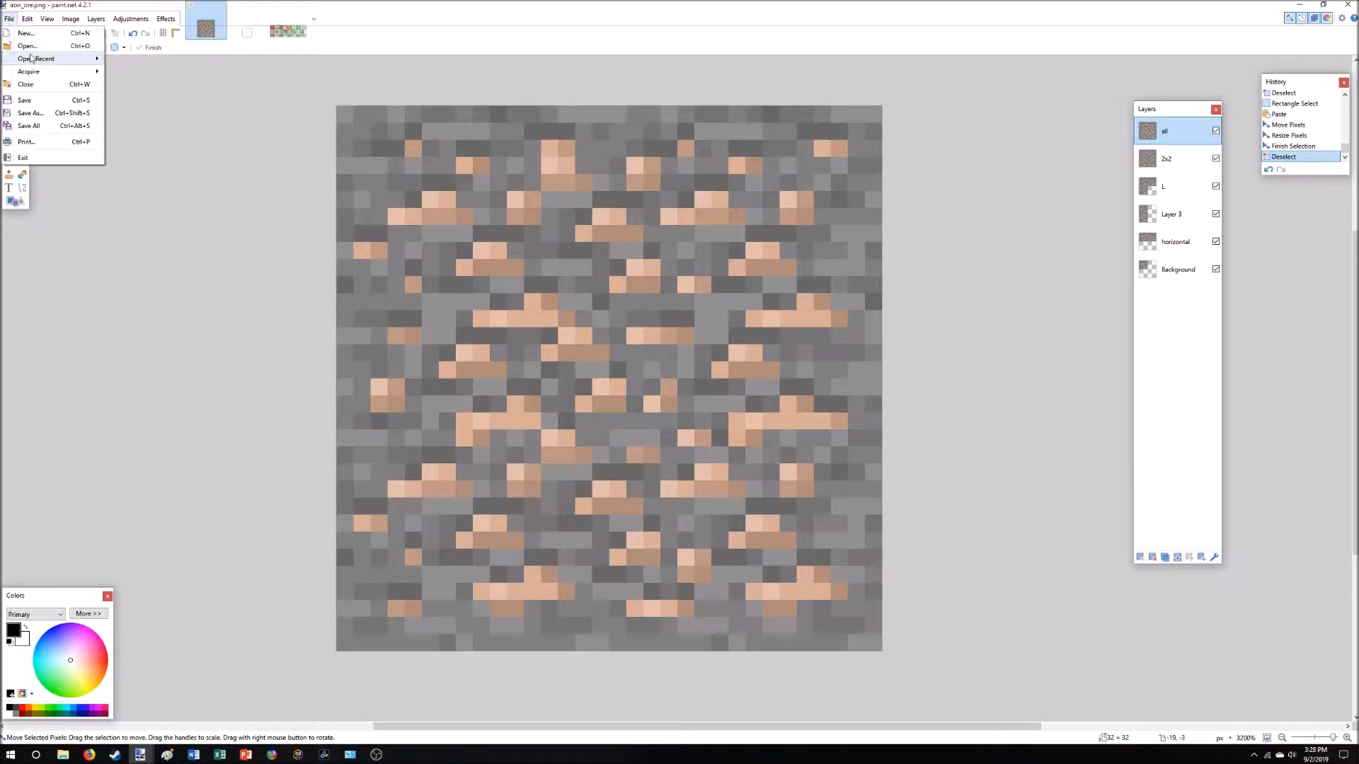
pyautogui.click(29, 112)
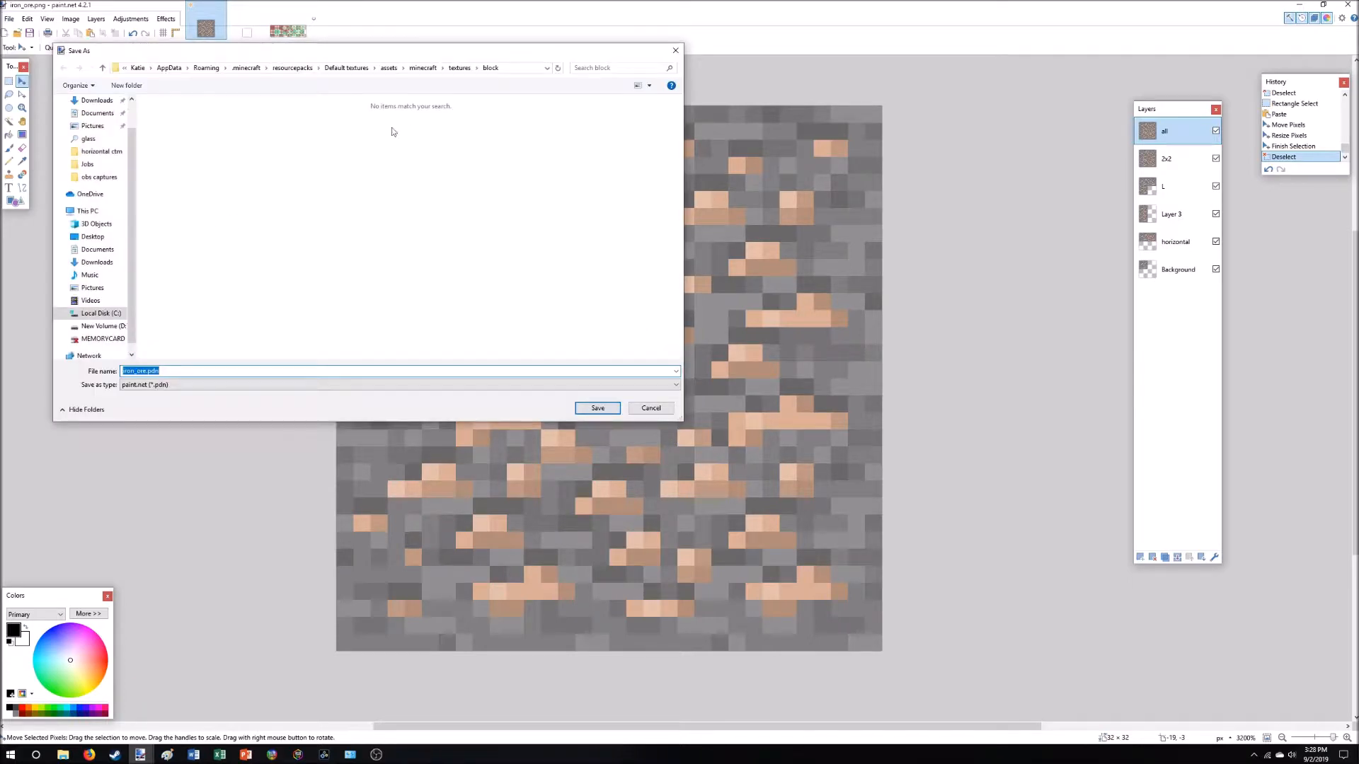
pyautogui.click(292, 68)
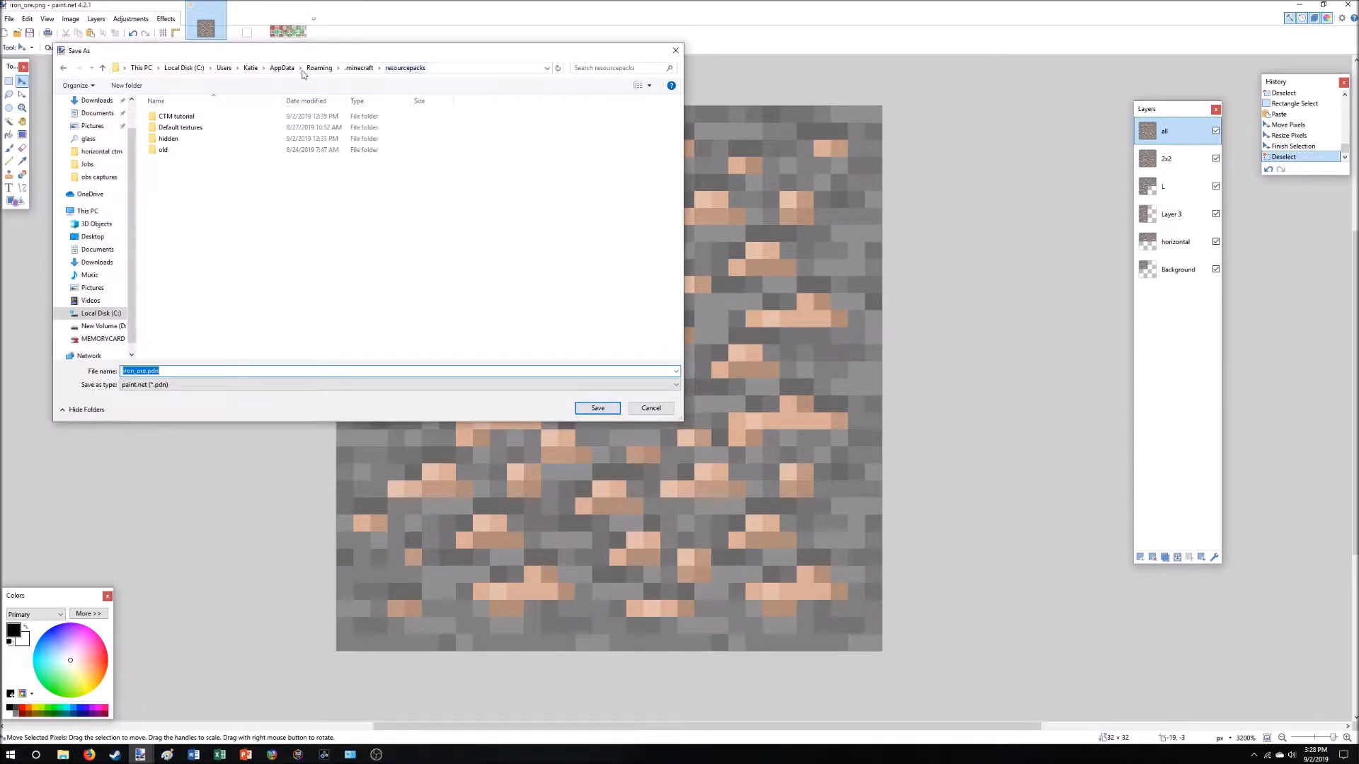
pyautogui.doubleClick(172, 116)
pyautogui.doubleClick(174, 117)
pyautogui.doubleClick(173, 116)
pyautogui.doubleClick(169, 117)
pyautogui.doubleClick(168, 116)
# Create an iron_ore folder inside the ctm folder and save the layered image in it as iron_ore.pdn.
pyautogui.rightClick(207, 151)
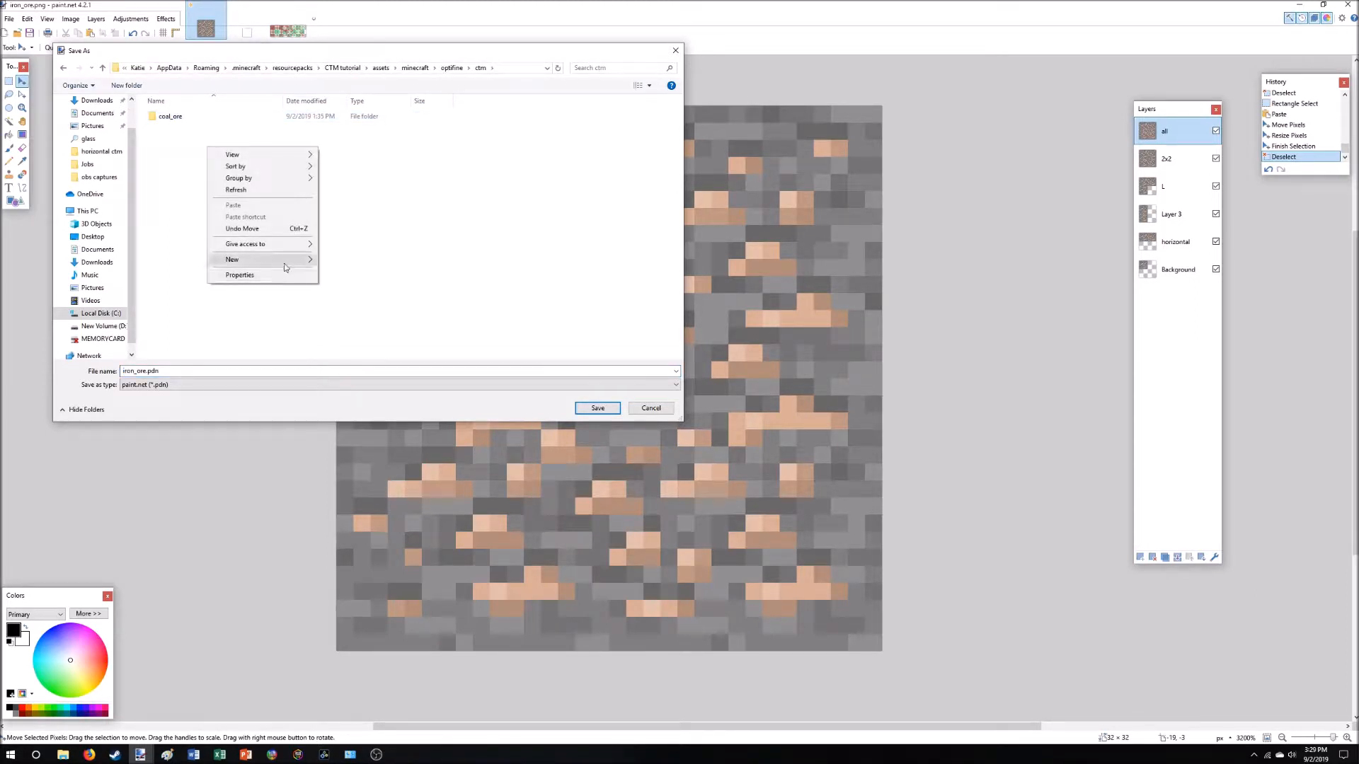
pyautogui.click(350, 261)
pyautogui.write('iro')
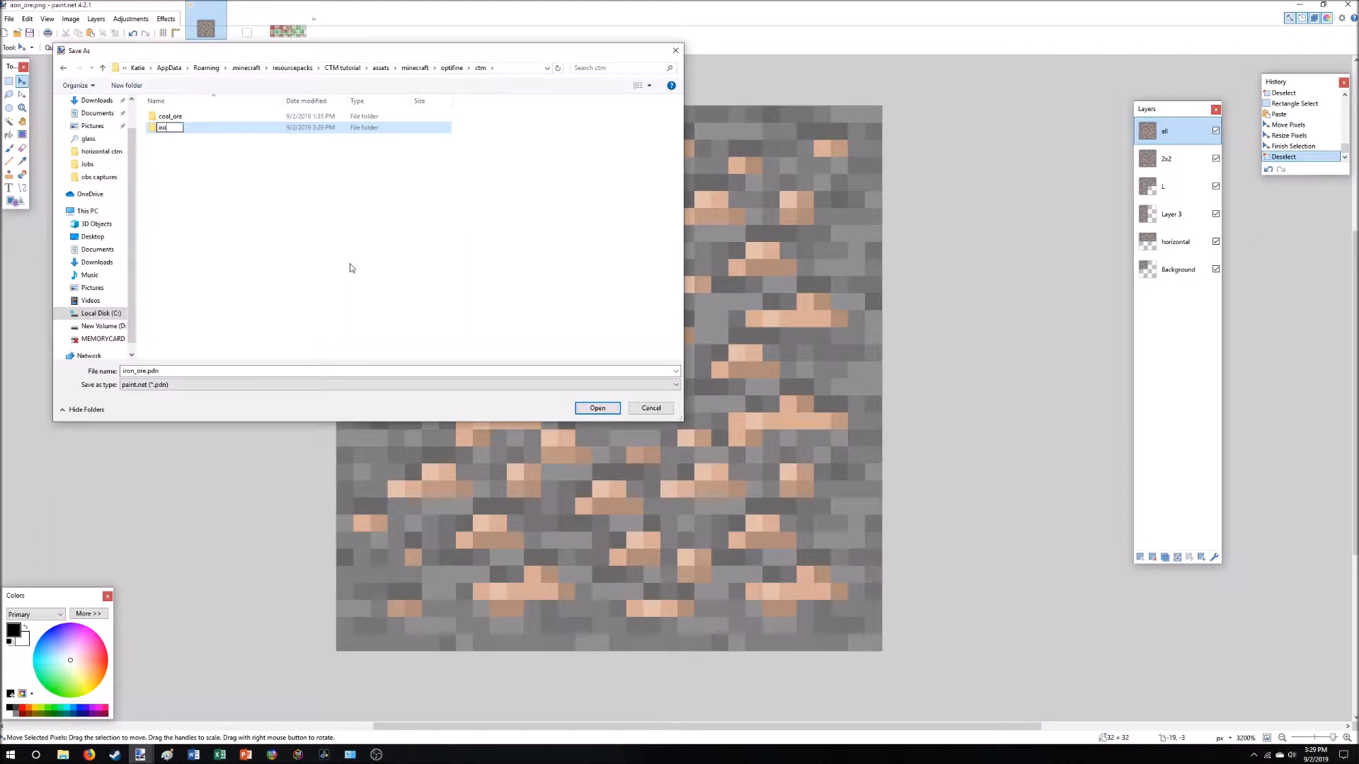
pyautogui.write('n_ore')
pyautogui.press('Return')
pyautogui.doubleClick(193, 130)
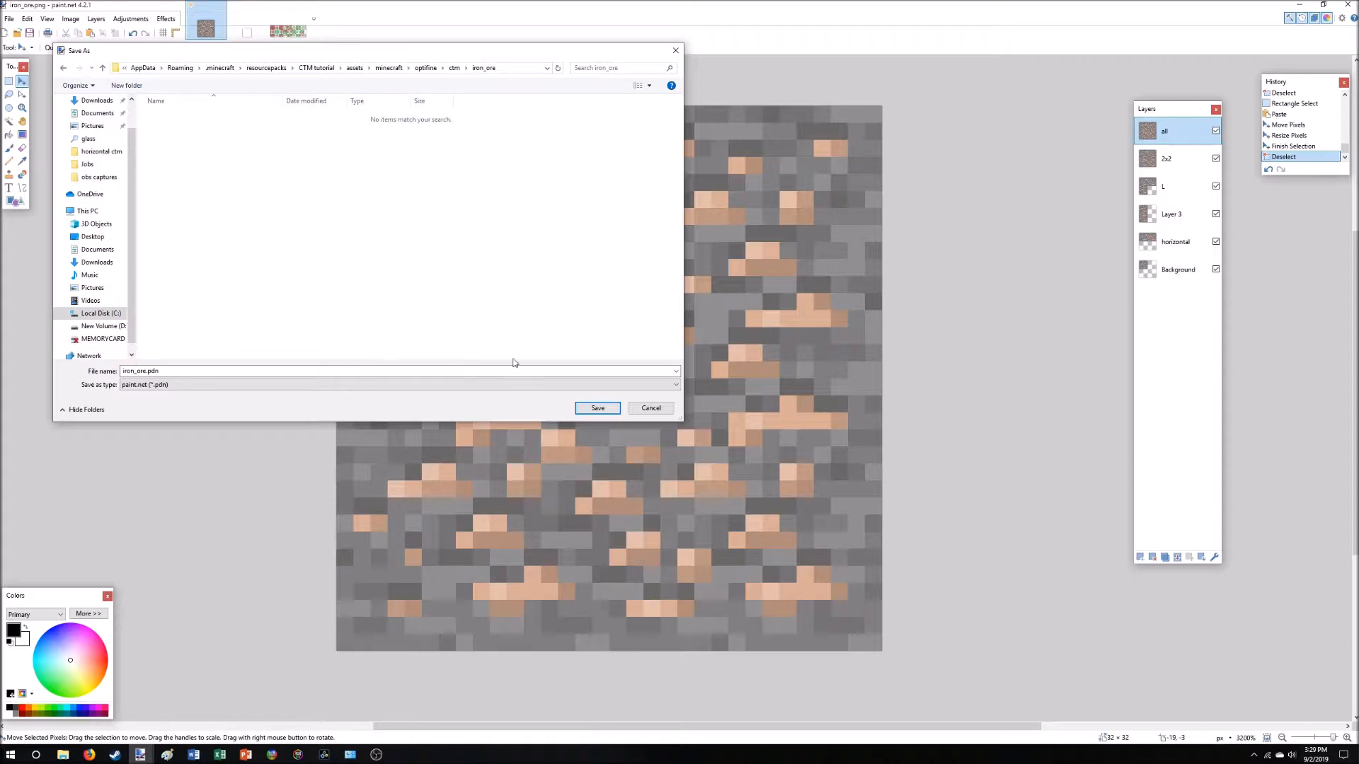
pyautogui.click(608, 409)
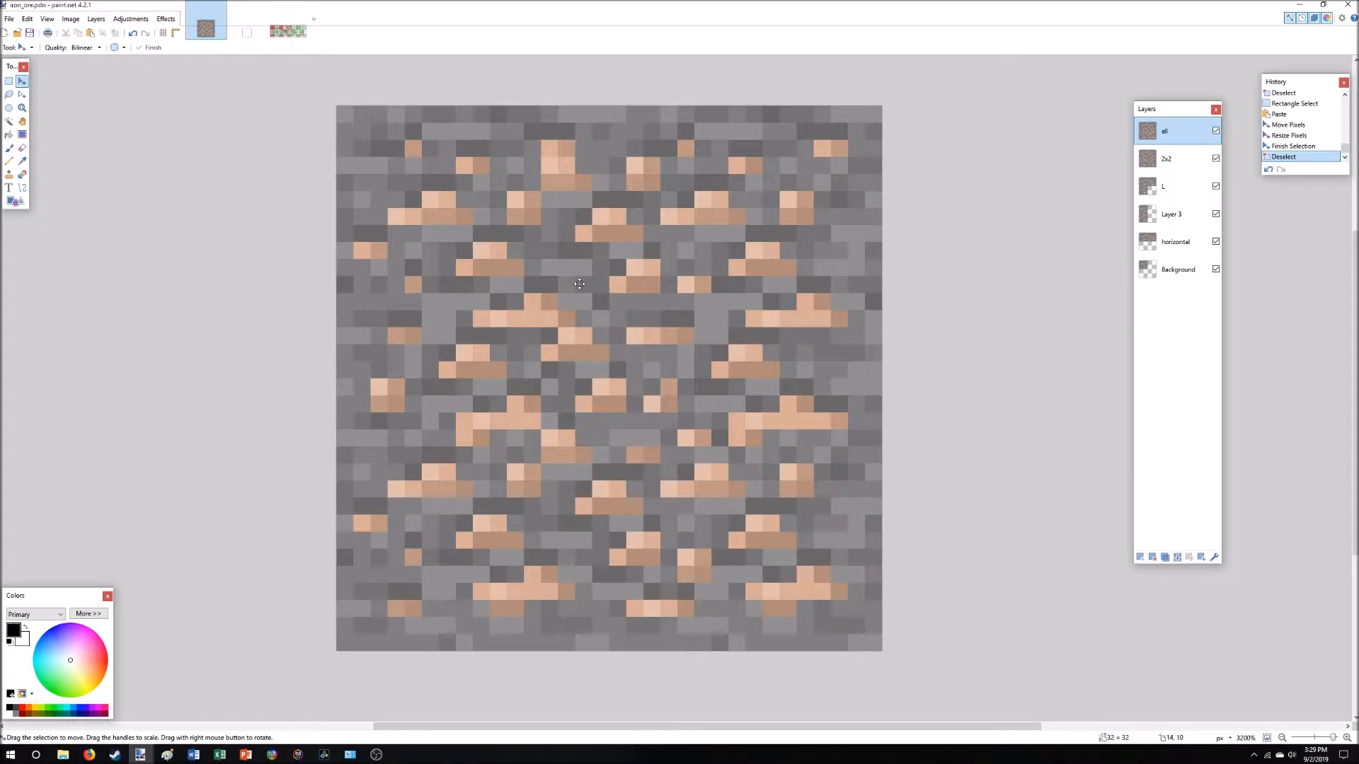
# Check tile 0 in the CTM template, and hide every layer of iron_ore.pdn except the selected Background layer.
pyautogui.click(247, 27)
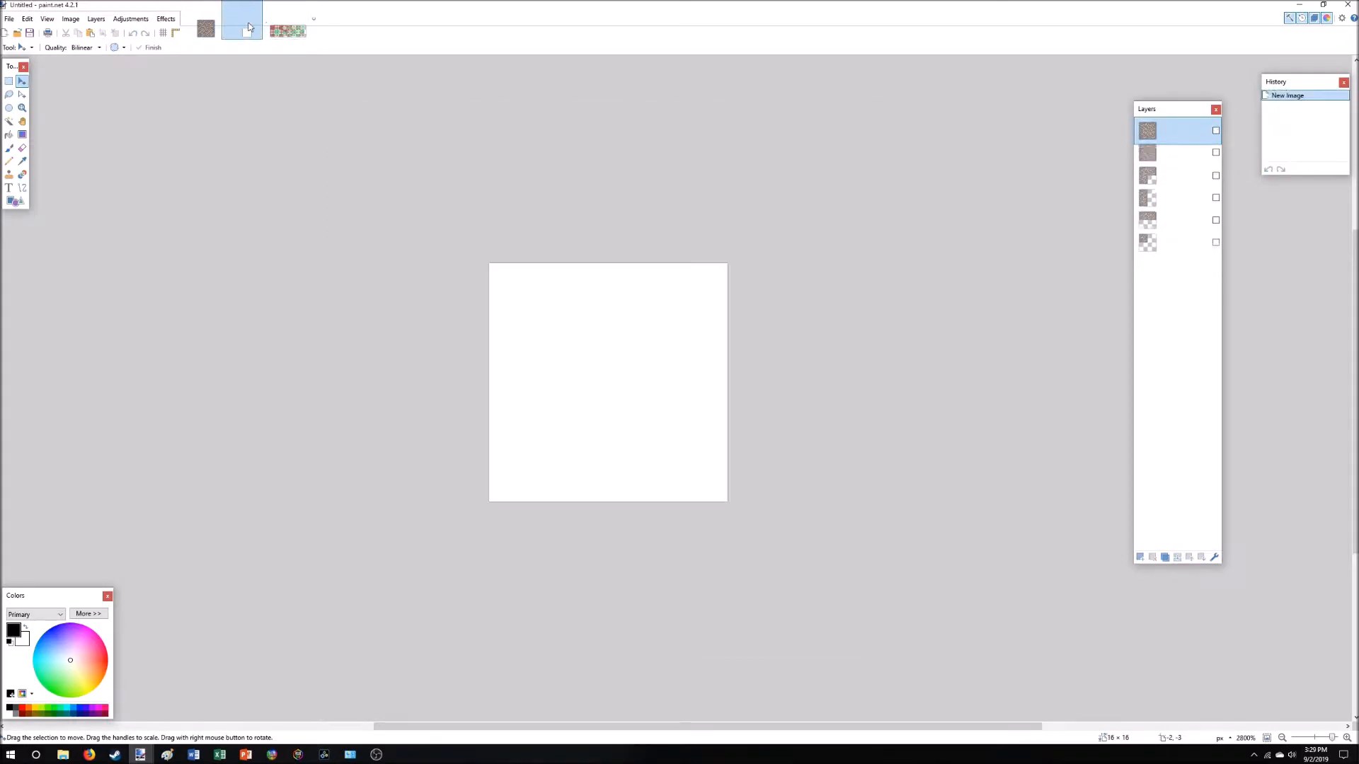
pyautogui.click(288, 31)
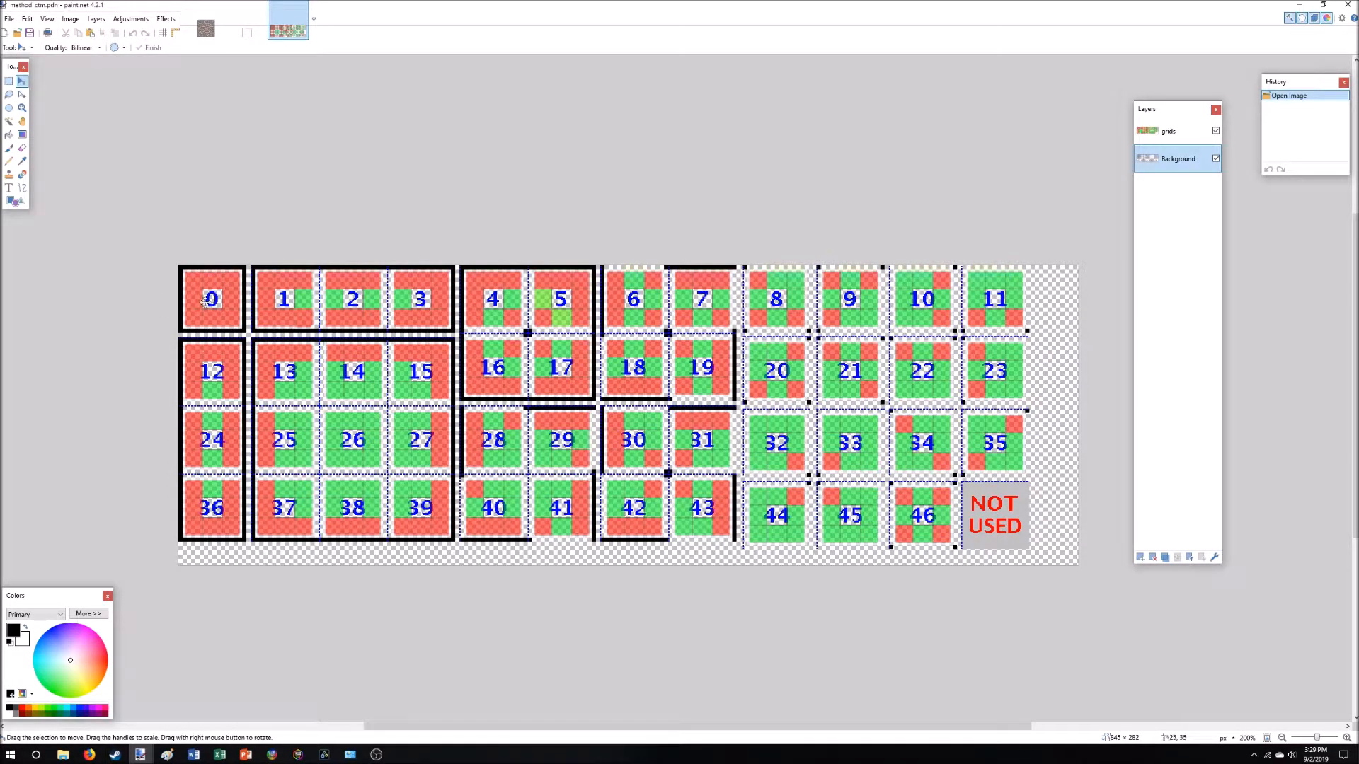
pyautogui.click(209, 34)
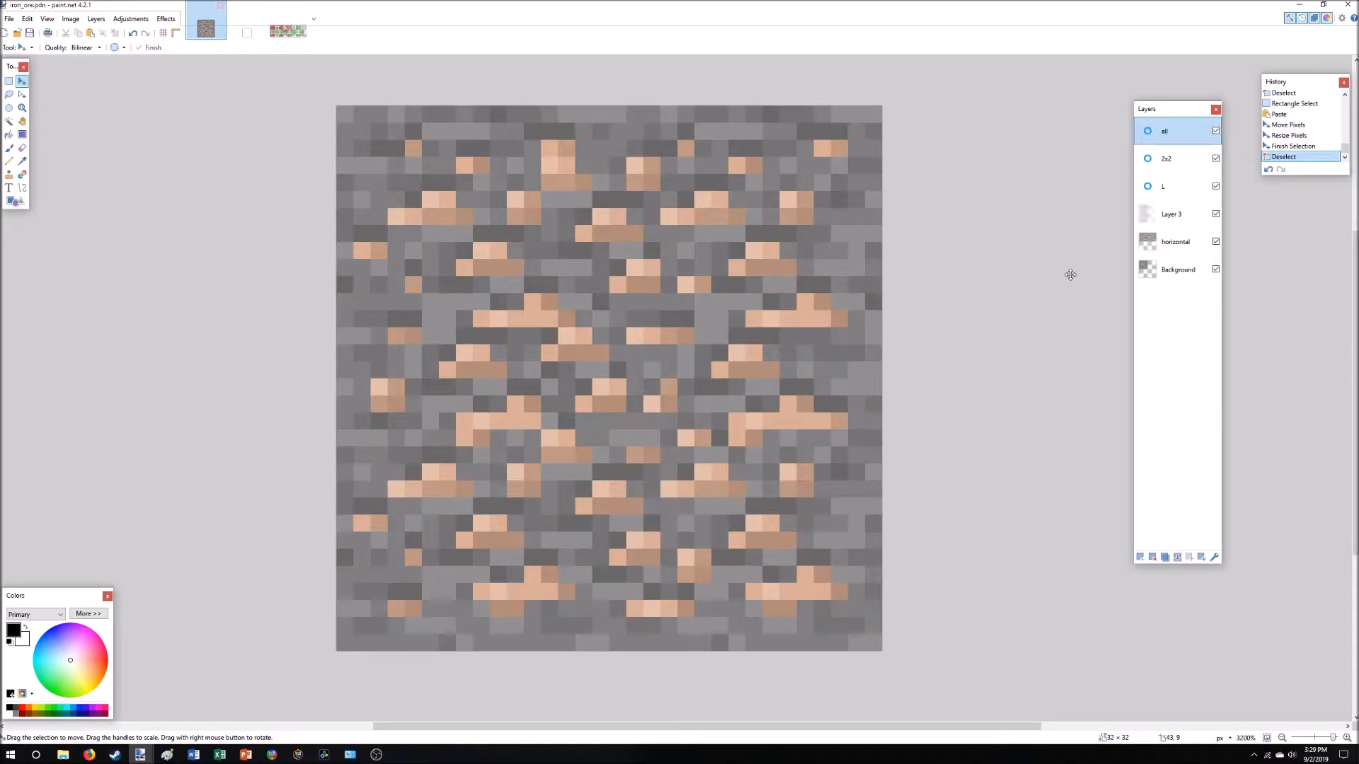
pyautogui.click(1186, 282)
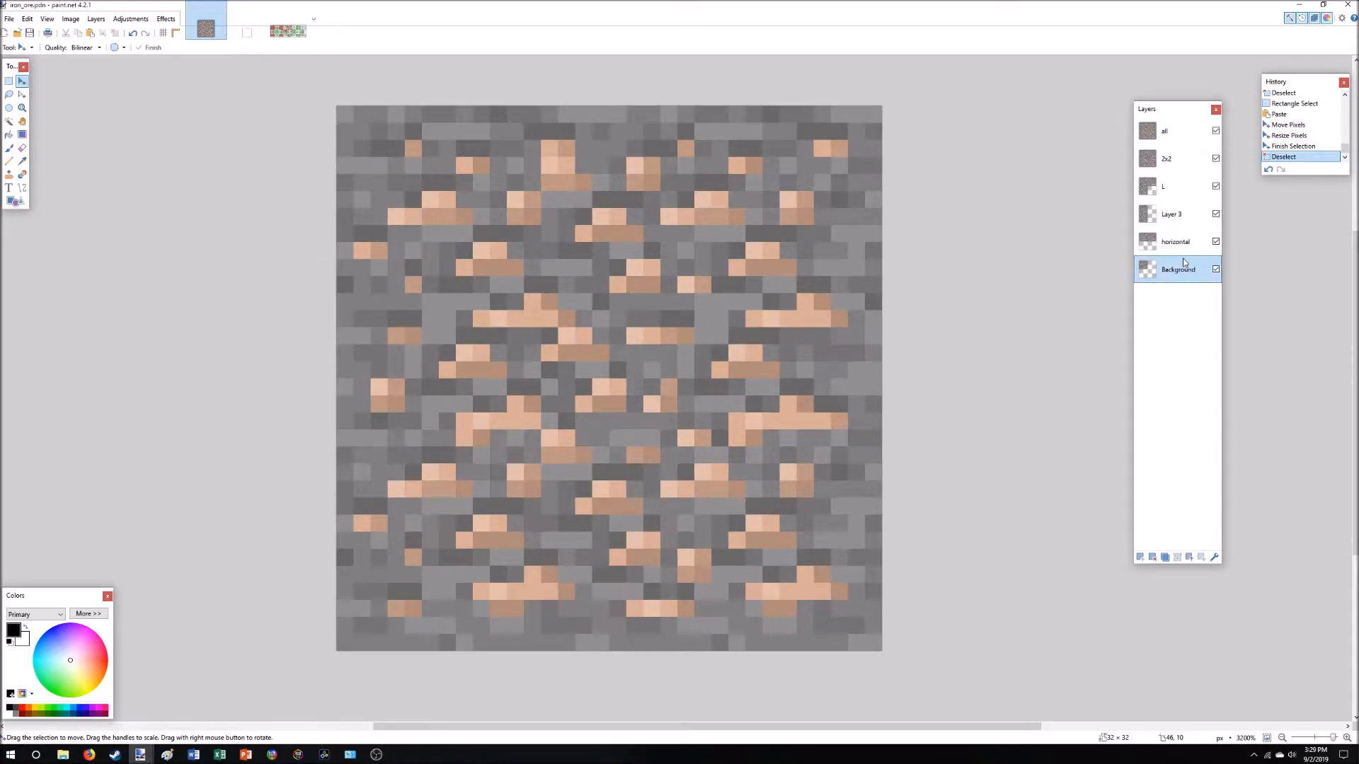
pyautogui.click(1216, 241)
pyautogui.click(1216, 214)
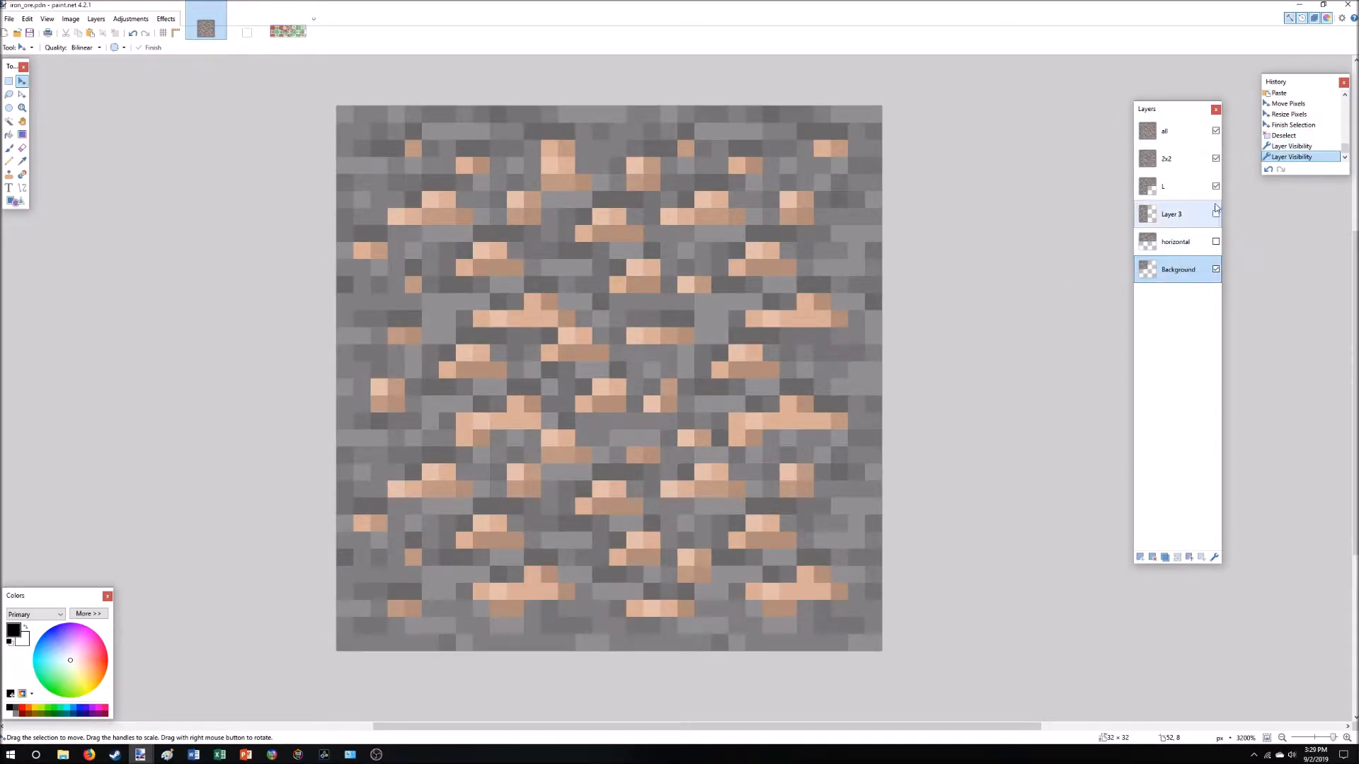
pyautogui.click(1216, 187)
pyautogui.click(1216, 159)
pyautogui.click(1216, 131)
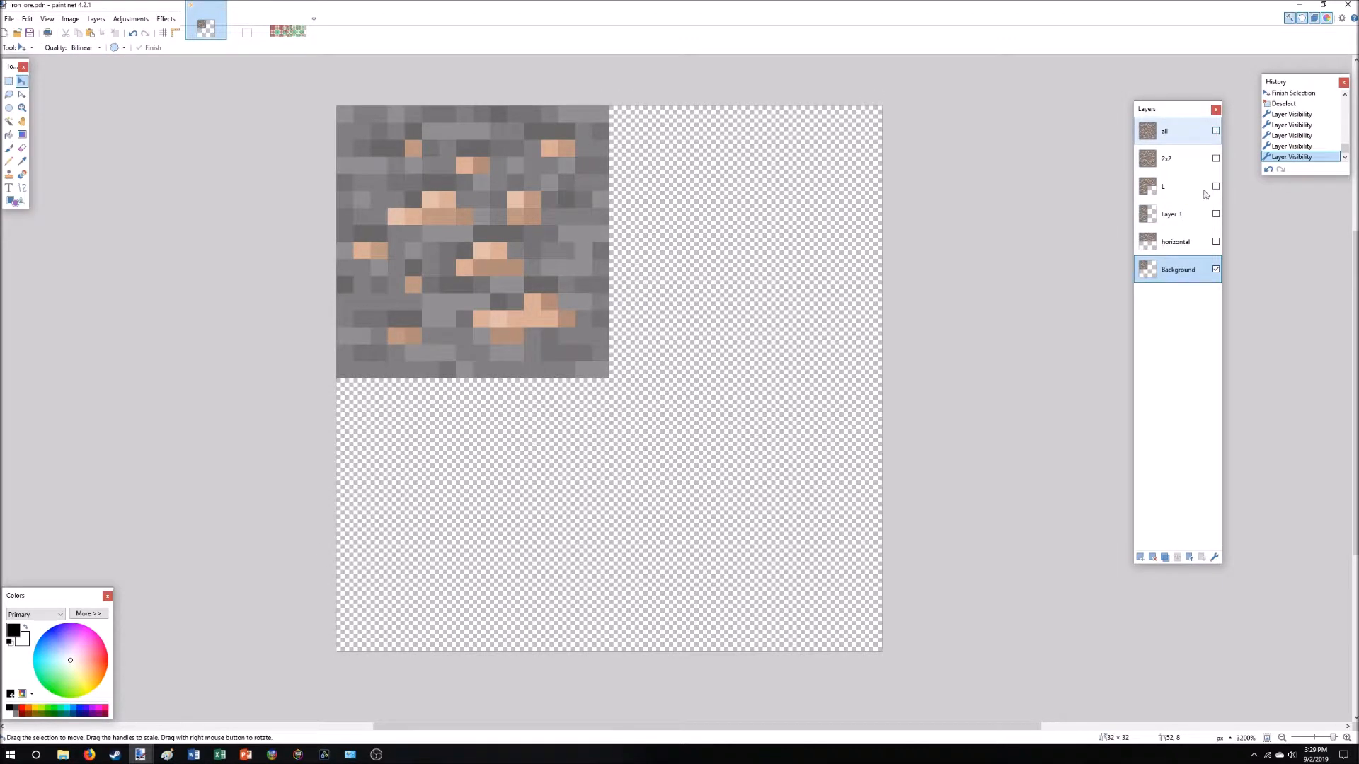
# Copy the 16 × 16 tile from the Background layer into the untitled blank image and name its layer 0.
pyautogui.click(9, 81)
pyautogui.moveTo(337, 106); pyautogui.dragTo(596, 372)
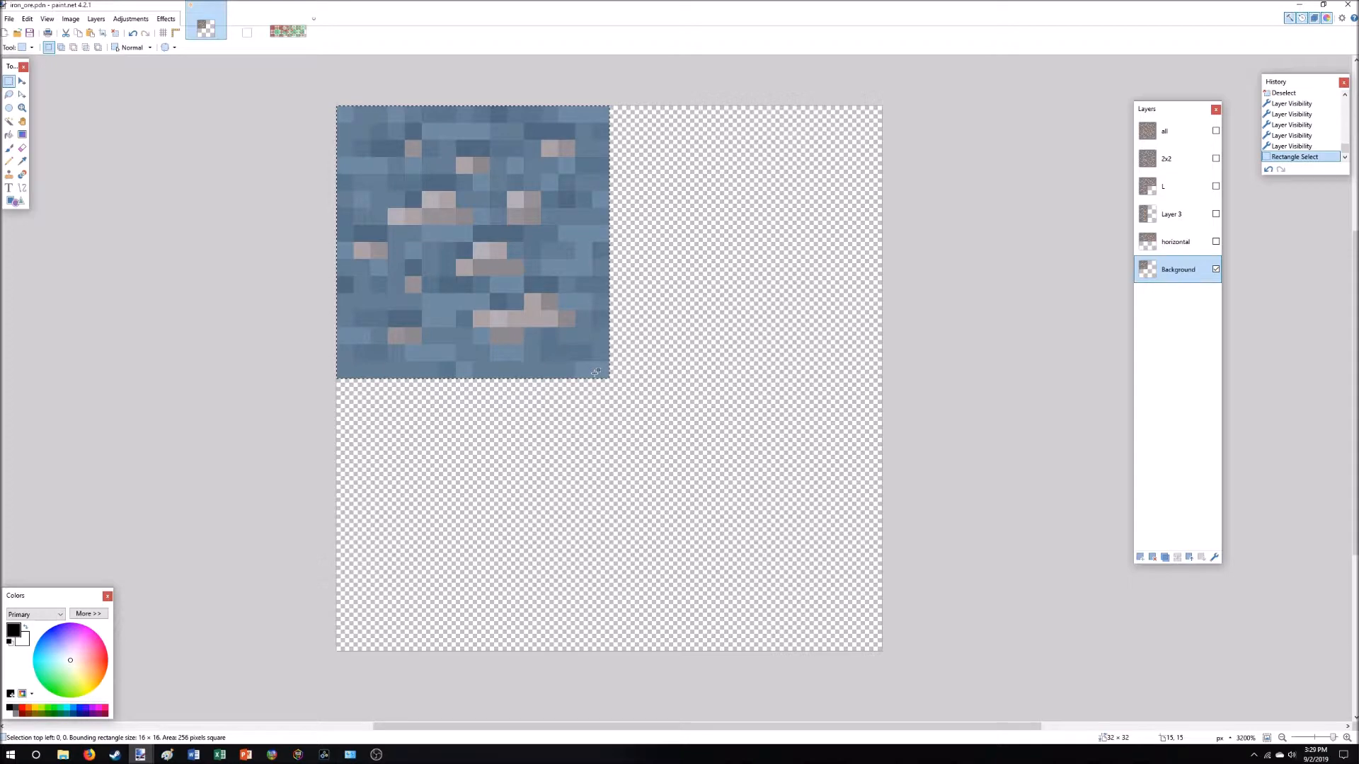
pyautogui.click(255, 33)
pyautogui.hotkey('ctrl', 'v')
pyautogui.doubleClick(1172, 140)
pyautogui.write('0')
pyautogui.press('Return')
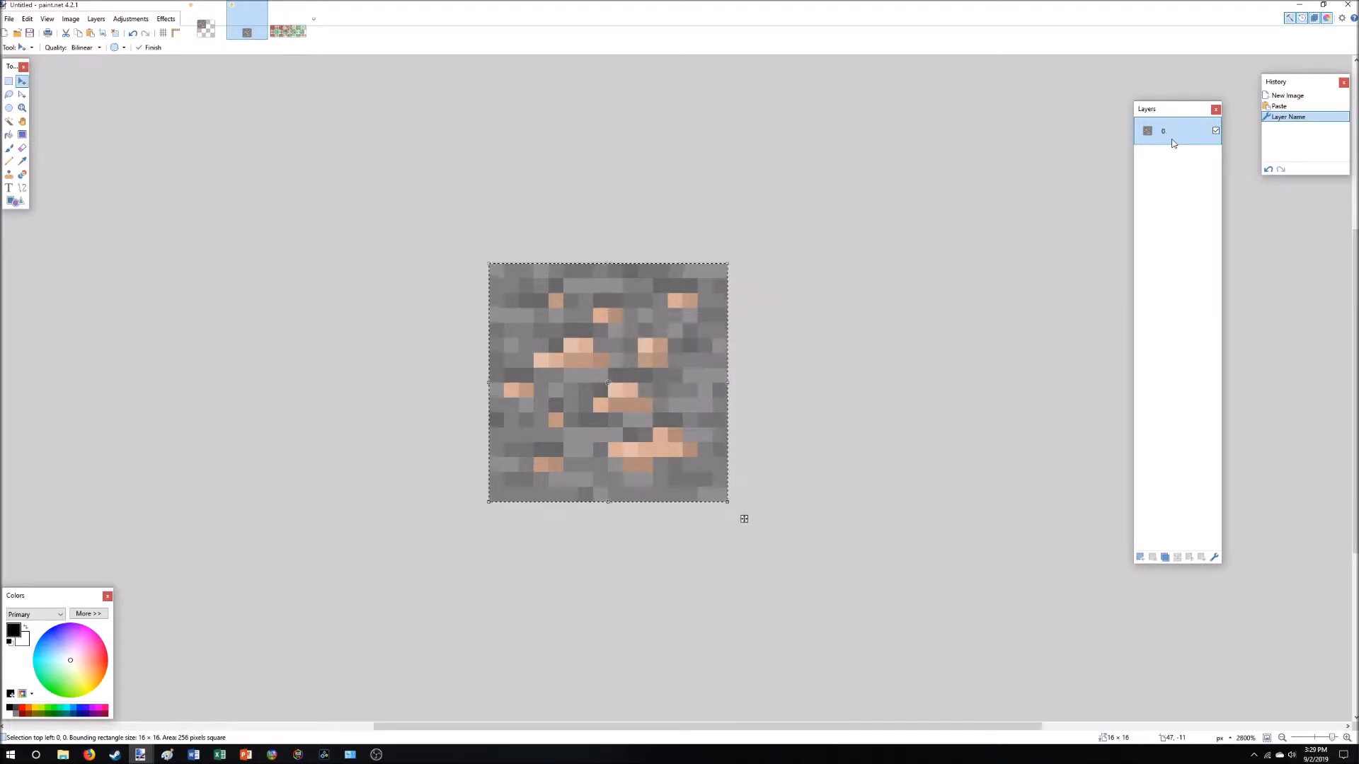
# Add a layer named 1 above layer 0, and check tile 1 in the CTM template before returning to iron_ore.pdn.
pyautogui.click(1141, 557)
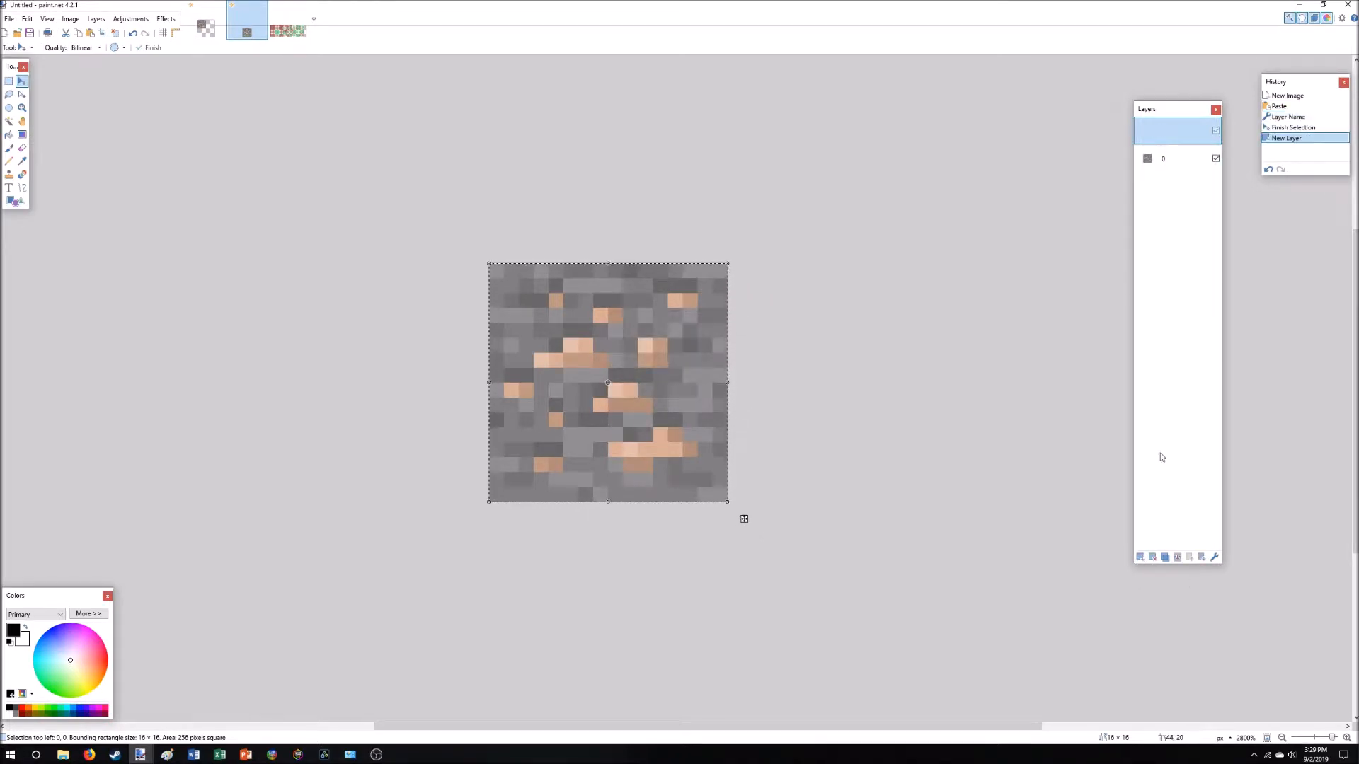
pyautogui.doubleClick(1190, 137)
pyautogui.write('1')
pyautogui.press('Return')
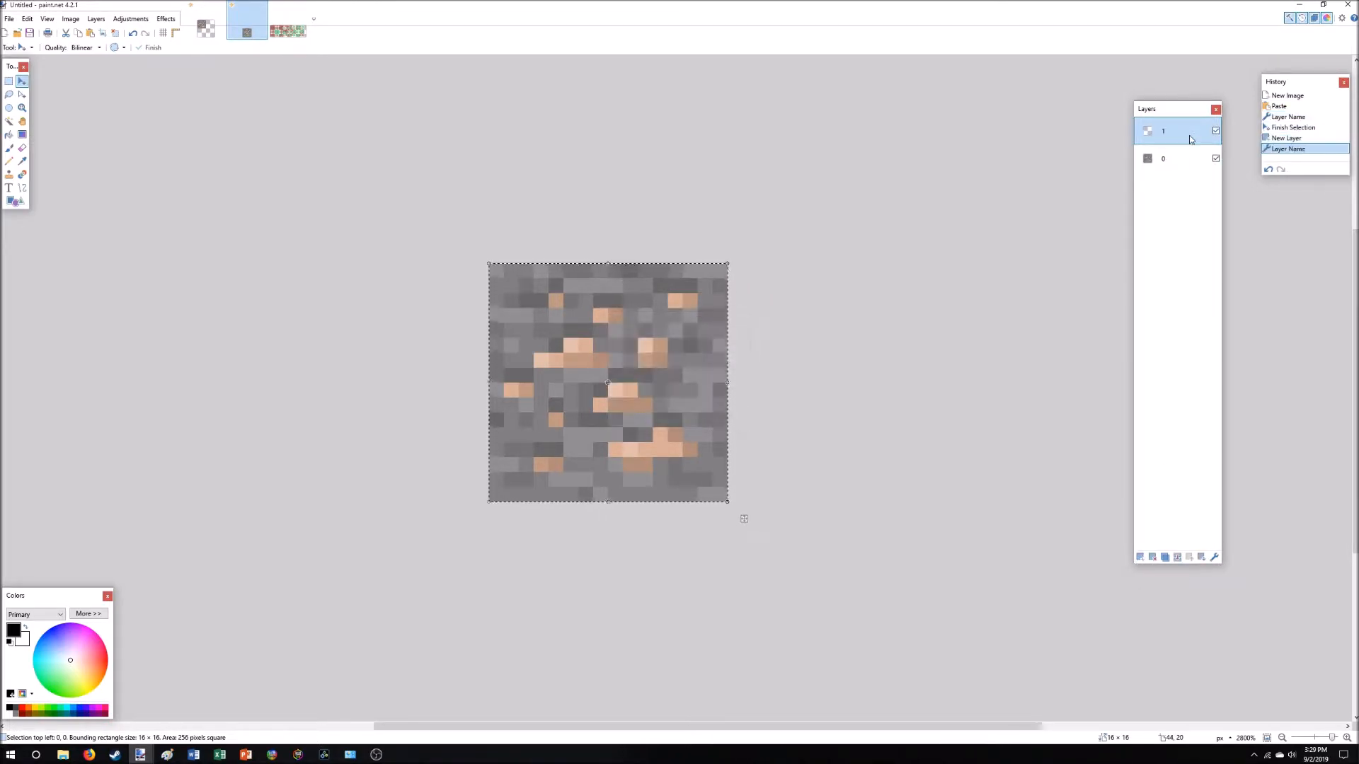
pyautogui.click(287, 30)
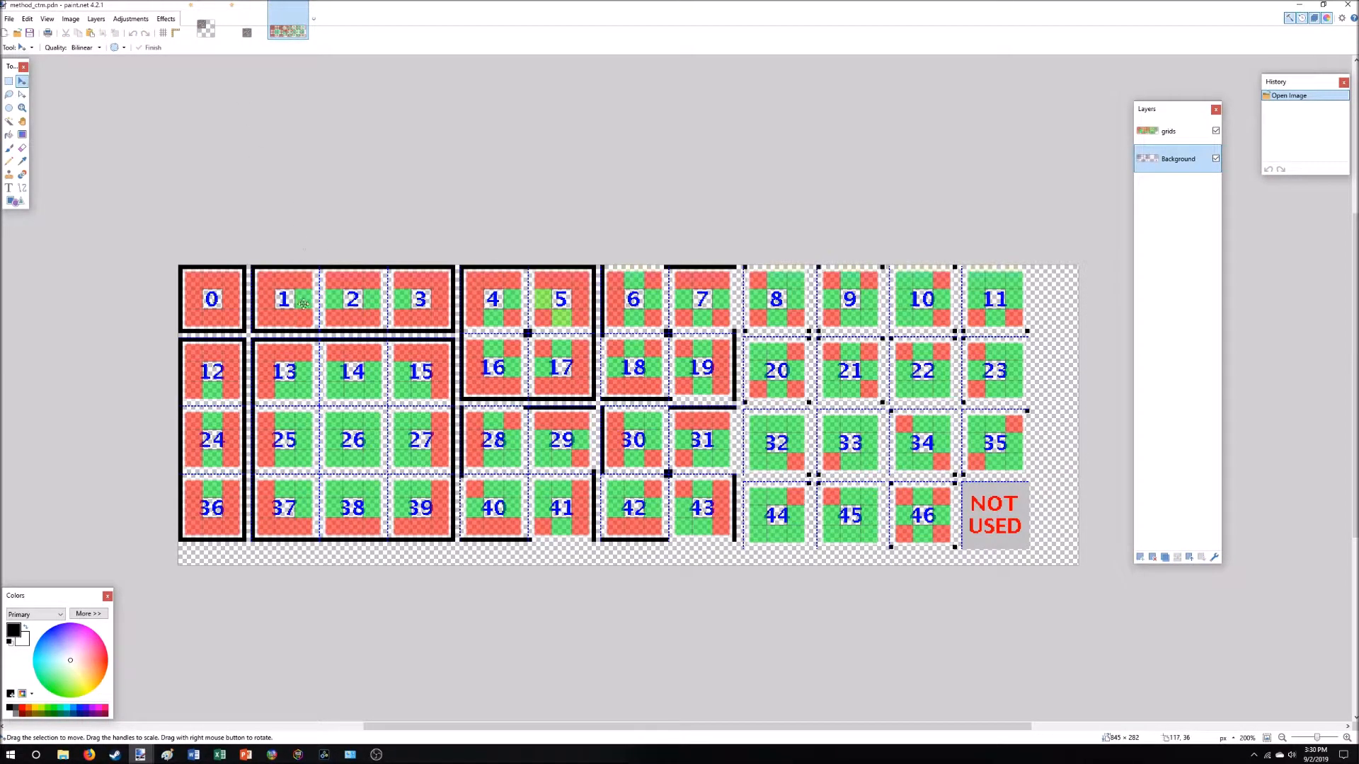
pyautogui.click(212, 27)
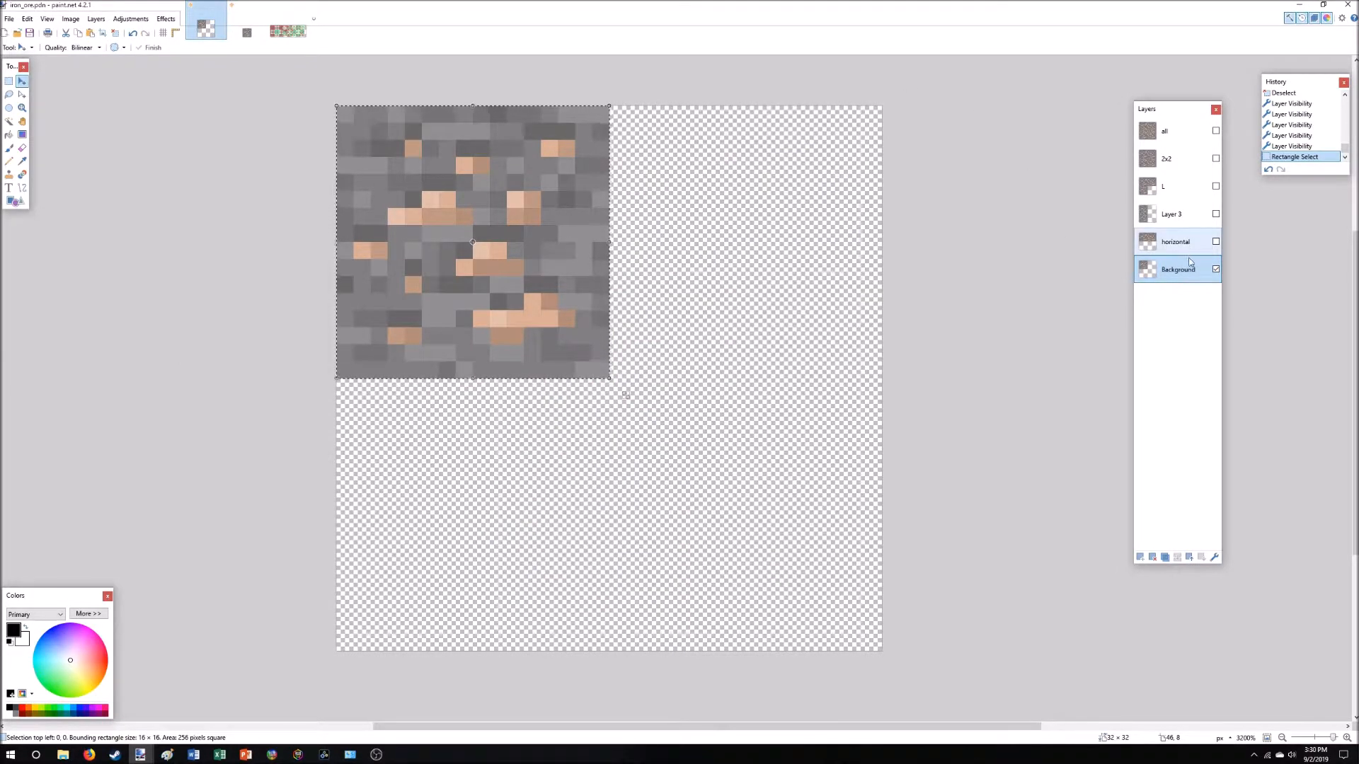
# Show only the horizontal layer of iron_ore.pdn and copy its left 16 × 16 tile into layer 1 of the untitled image.
pyautogui.click(1196, 243)
pyautogui.click(1216, 269)
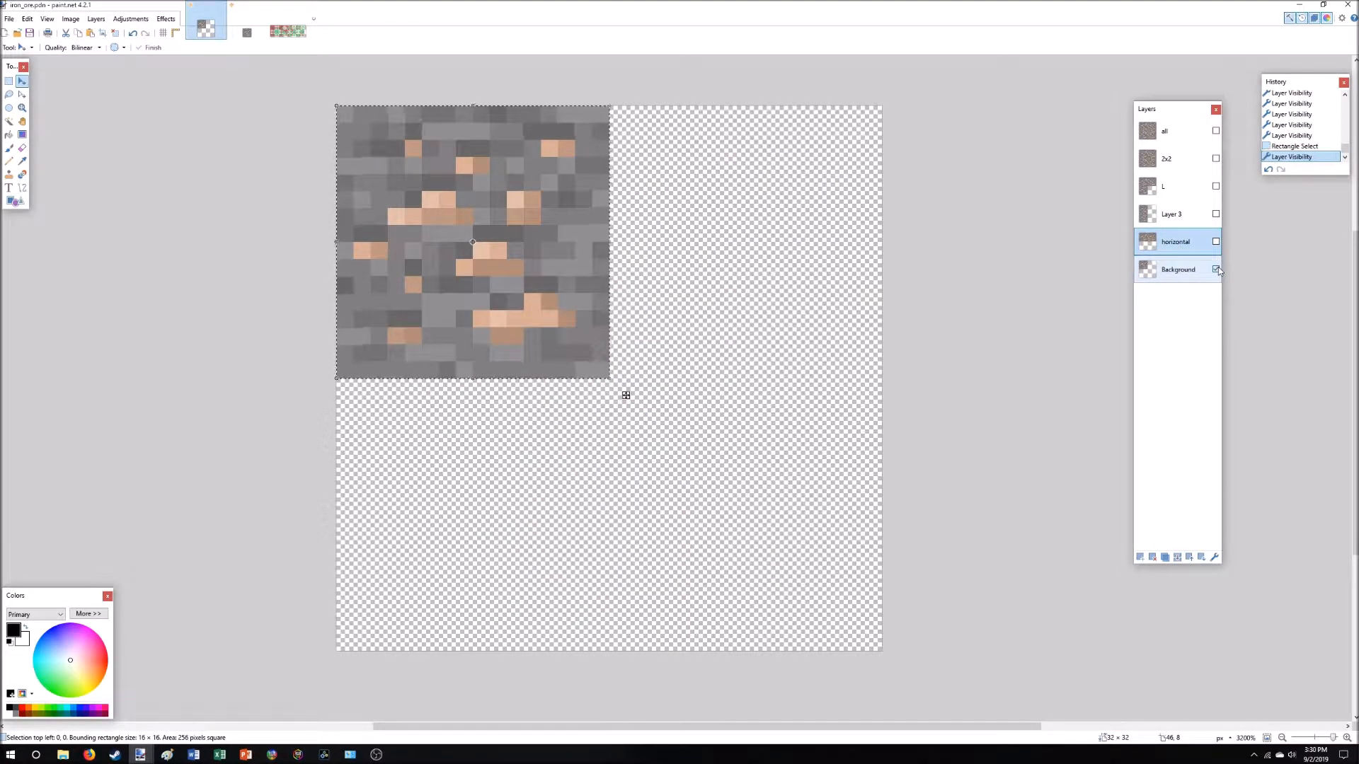
pyautogui.click(1216, 242)
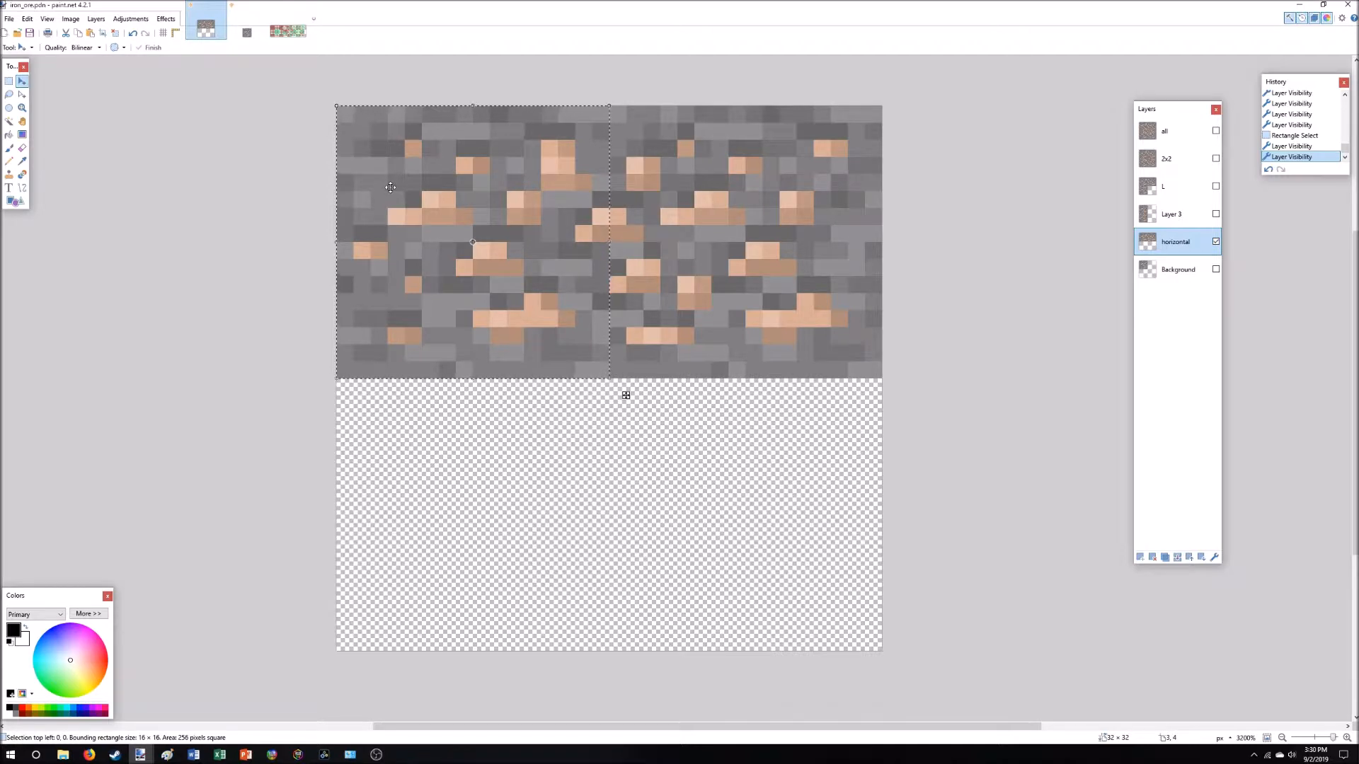
pyautogui.hotkey('ctrl', 'Tab')
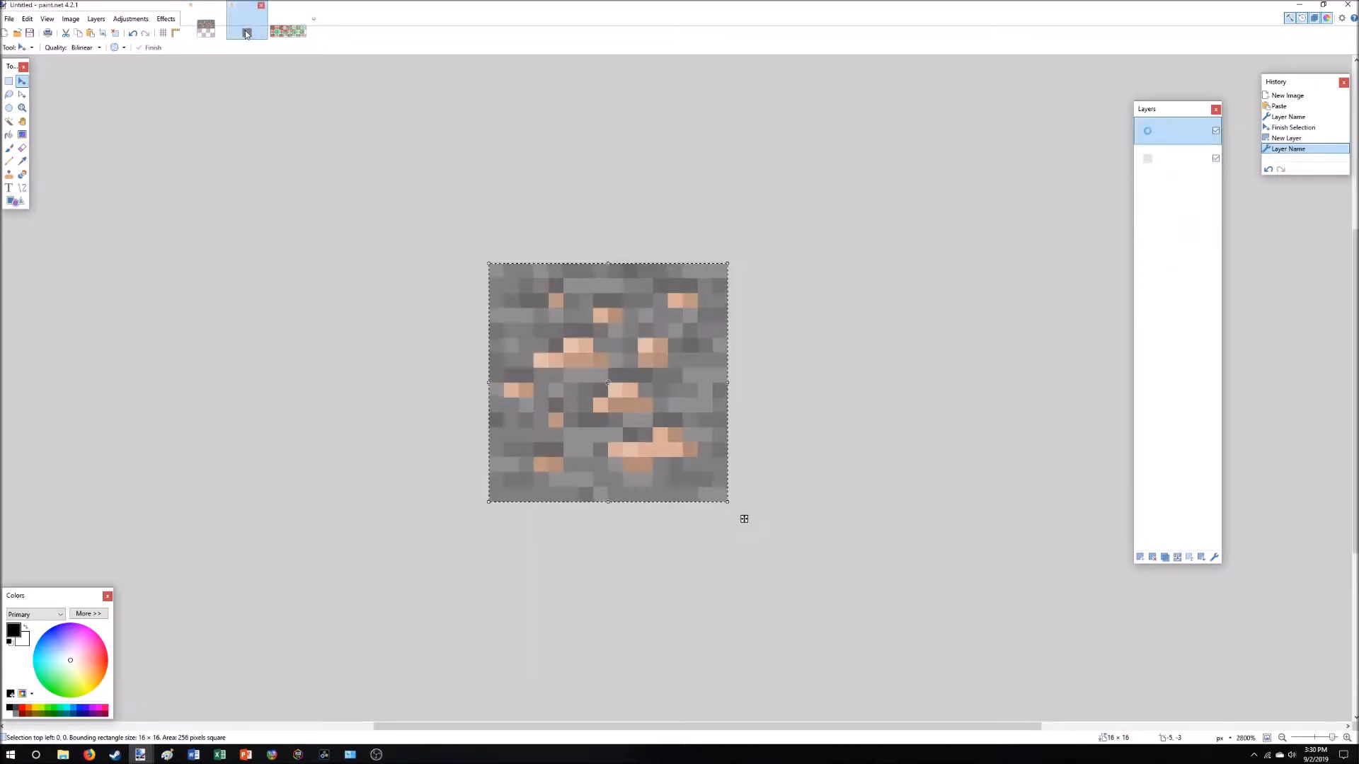
pyautogui.hotkey('ctrl', 'v')
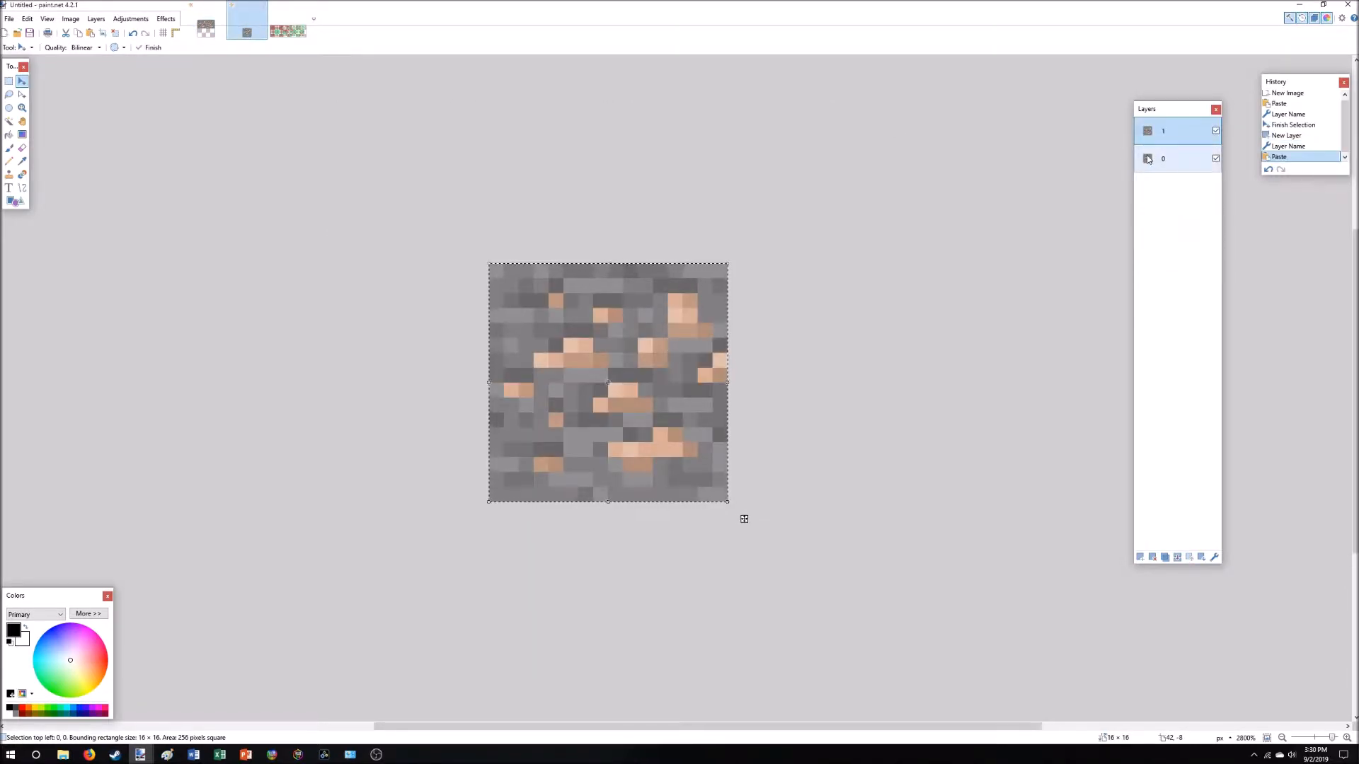
# Add a new layer named 3 above layer 1 in the untitled image.
pyautogui.click(1140, 558)
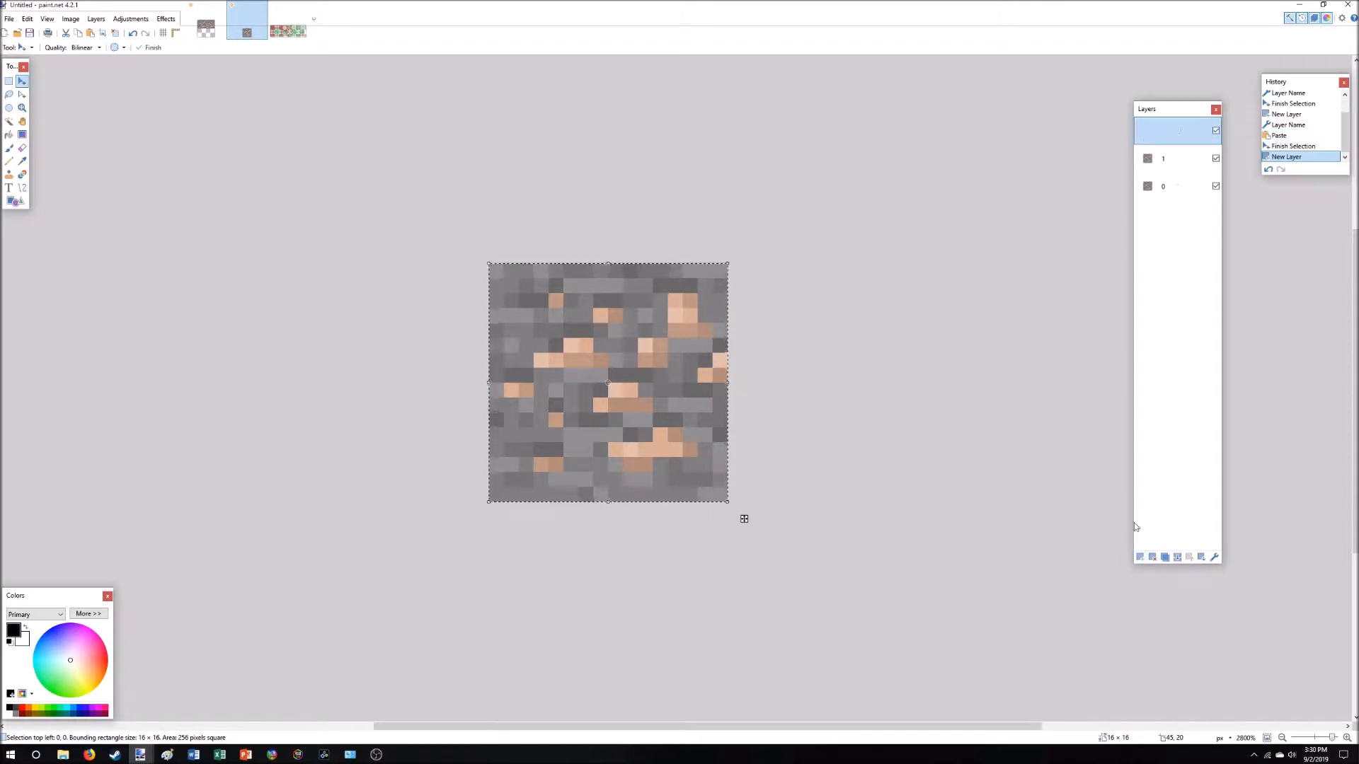
pyautogui.doubleClick(1171, 132)
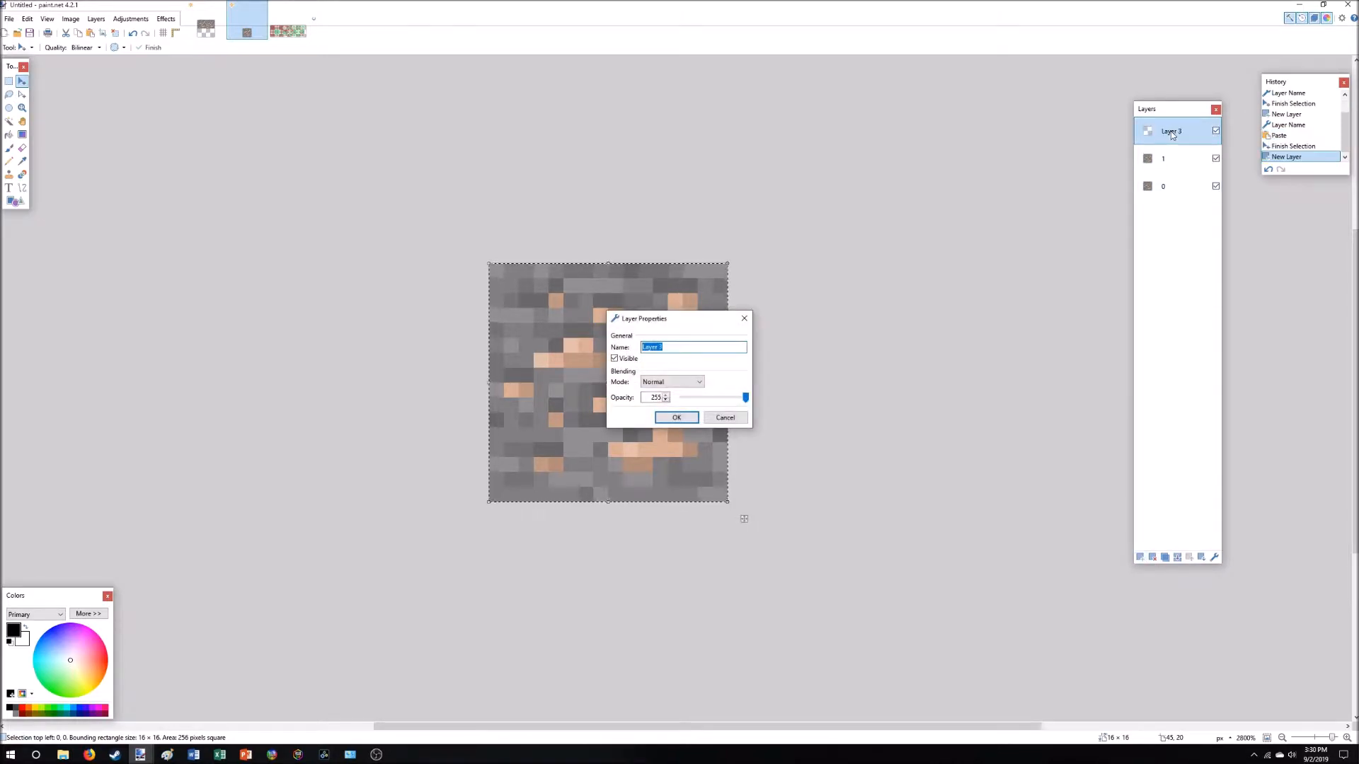
pyautogui.write('3')
pyautogui.press('Return')
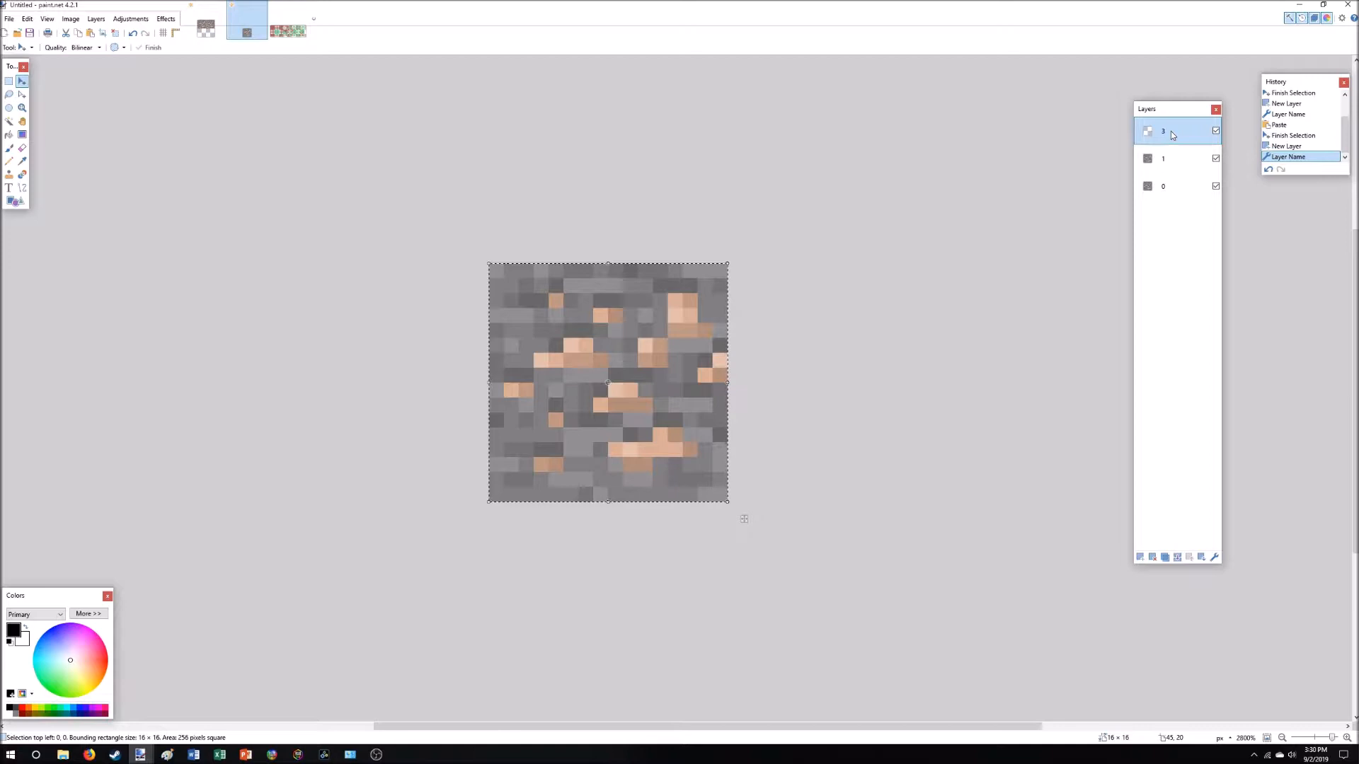
# Copy the right 16 × 16 tile of the horizontal layer in iron_ore.pdn into layer 3 of the untitled image, then deselect.
pyautogui.click(205, 30)
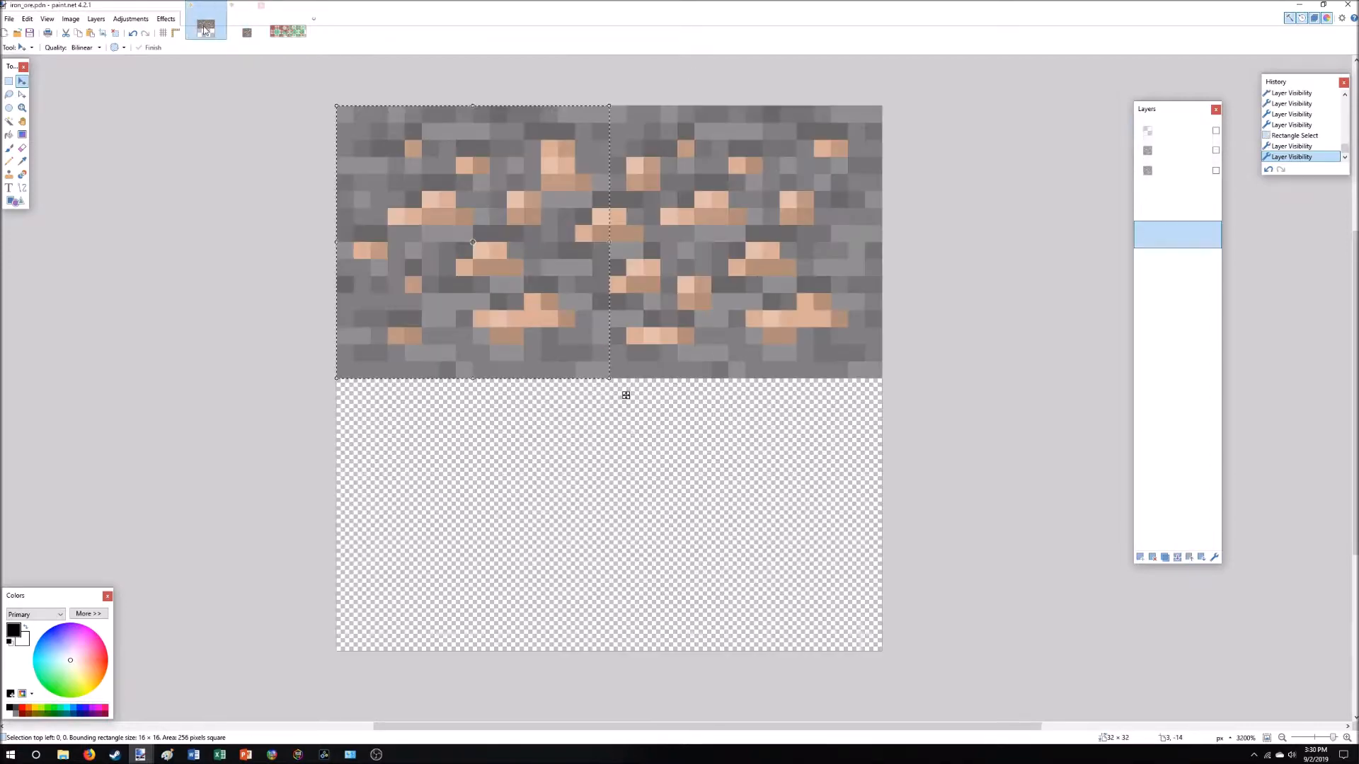
pyautogui.click(9, 82)
pyautogui.moveTo(865, 122); pyautogui.dragTo(615, 366)
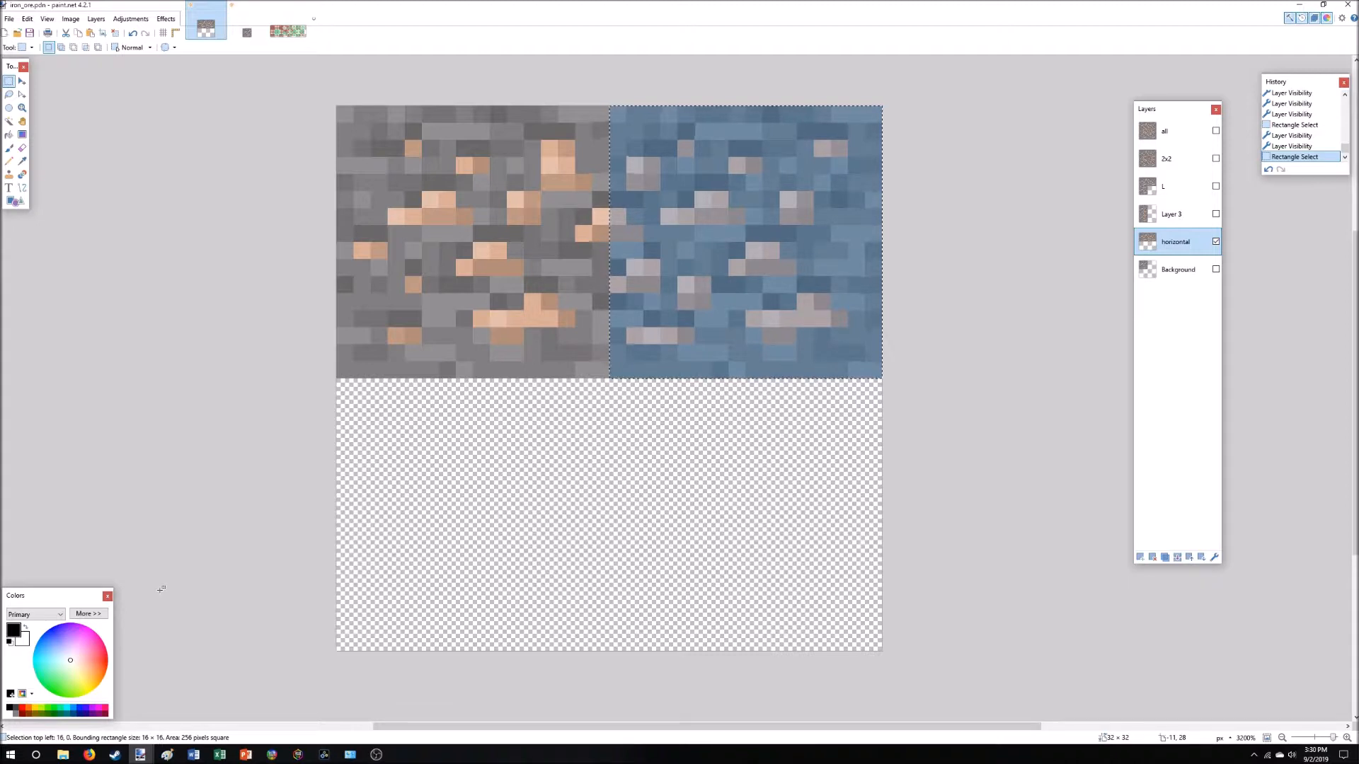
pyautogui.click(258, 34)
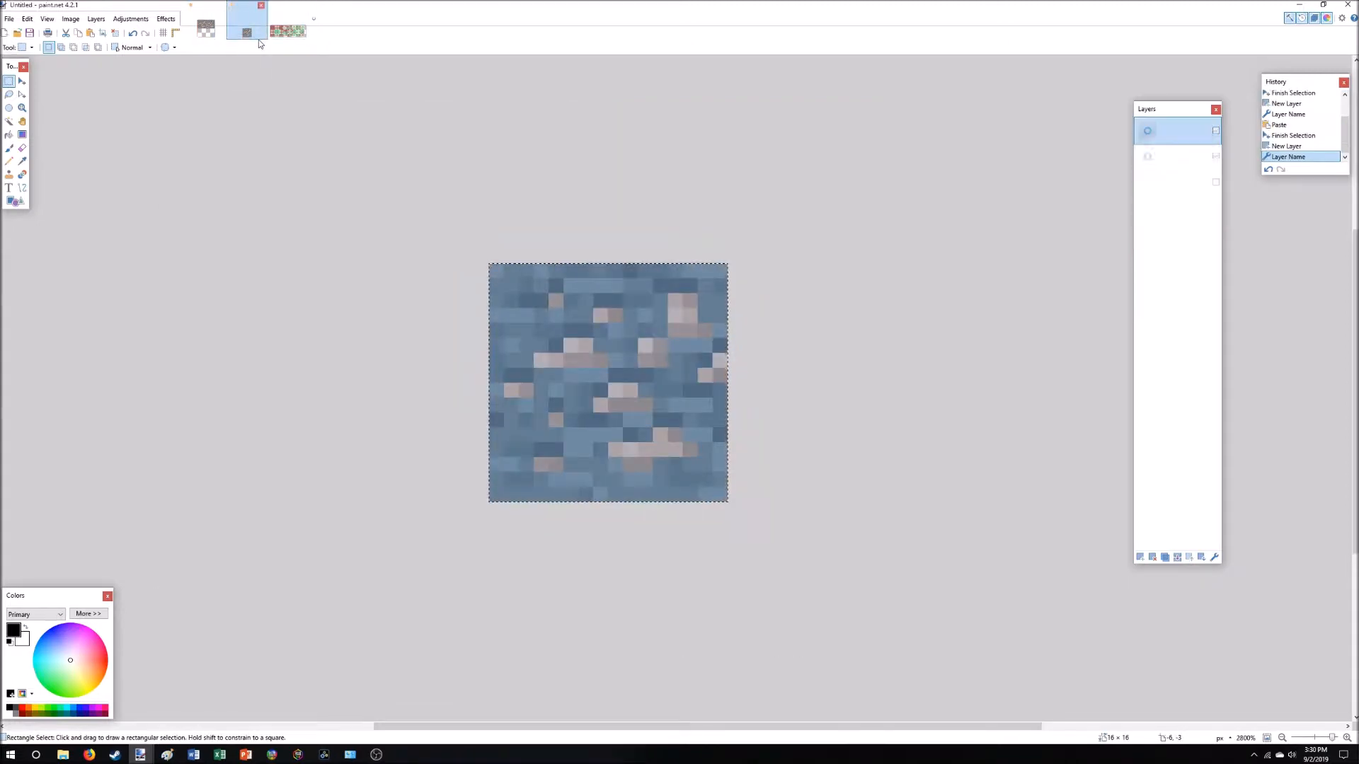
pyautogui.hotkey('ctrl', 'v')
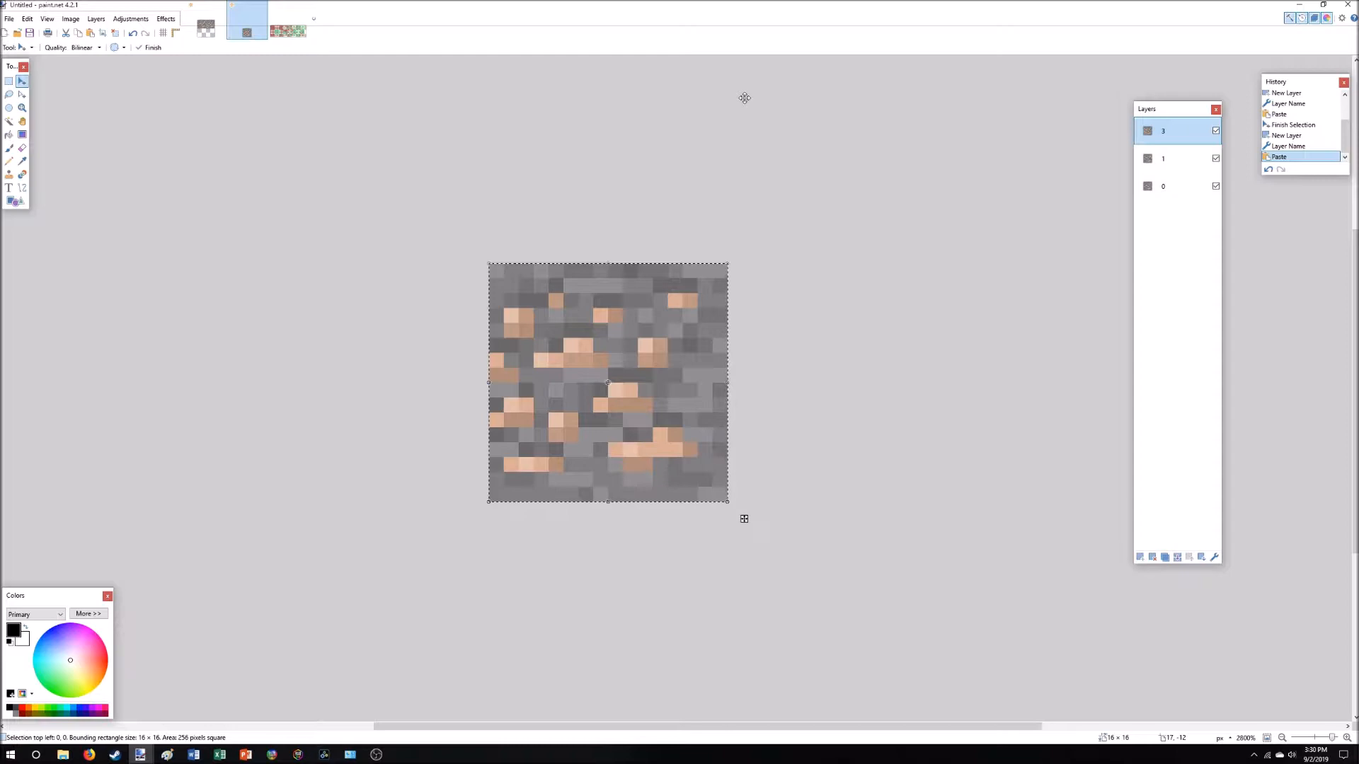
pyautogui.hotkey('ctrl', 'd')
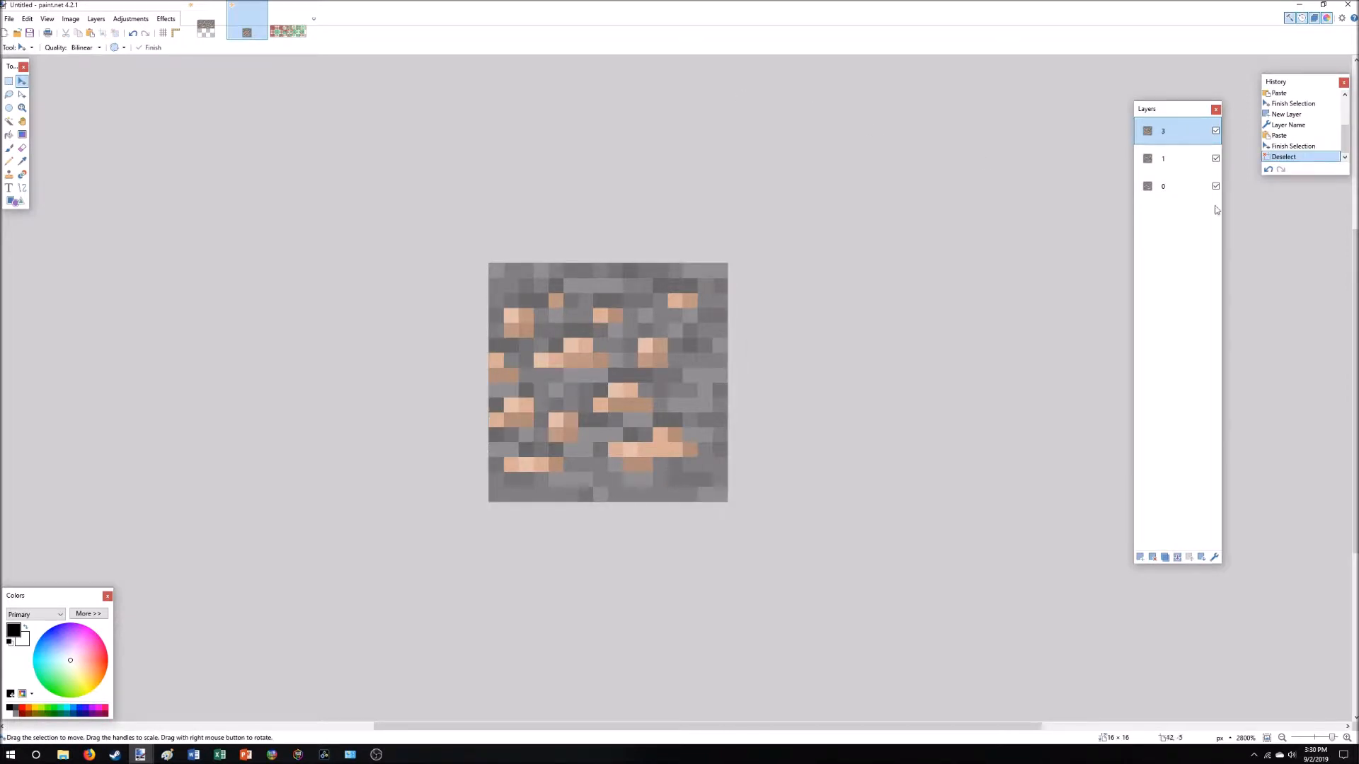
# Add a new layer named 2 between layers 1 and 3.
pyautogui.click(1180, 160)
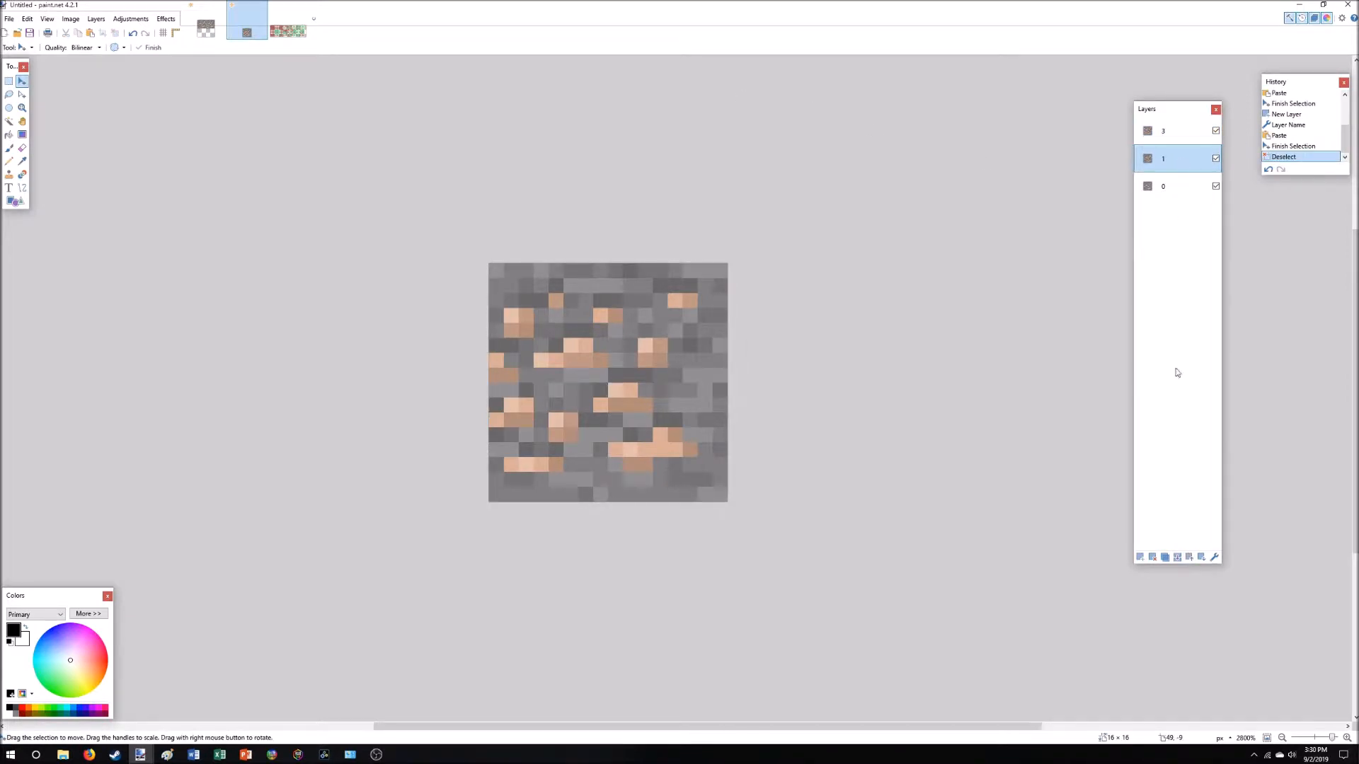
pyautogui.click(1139, 558)
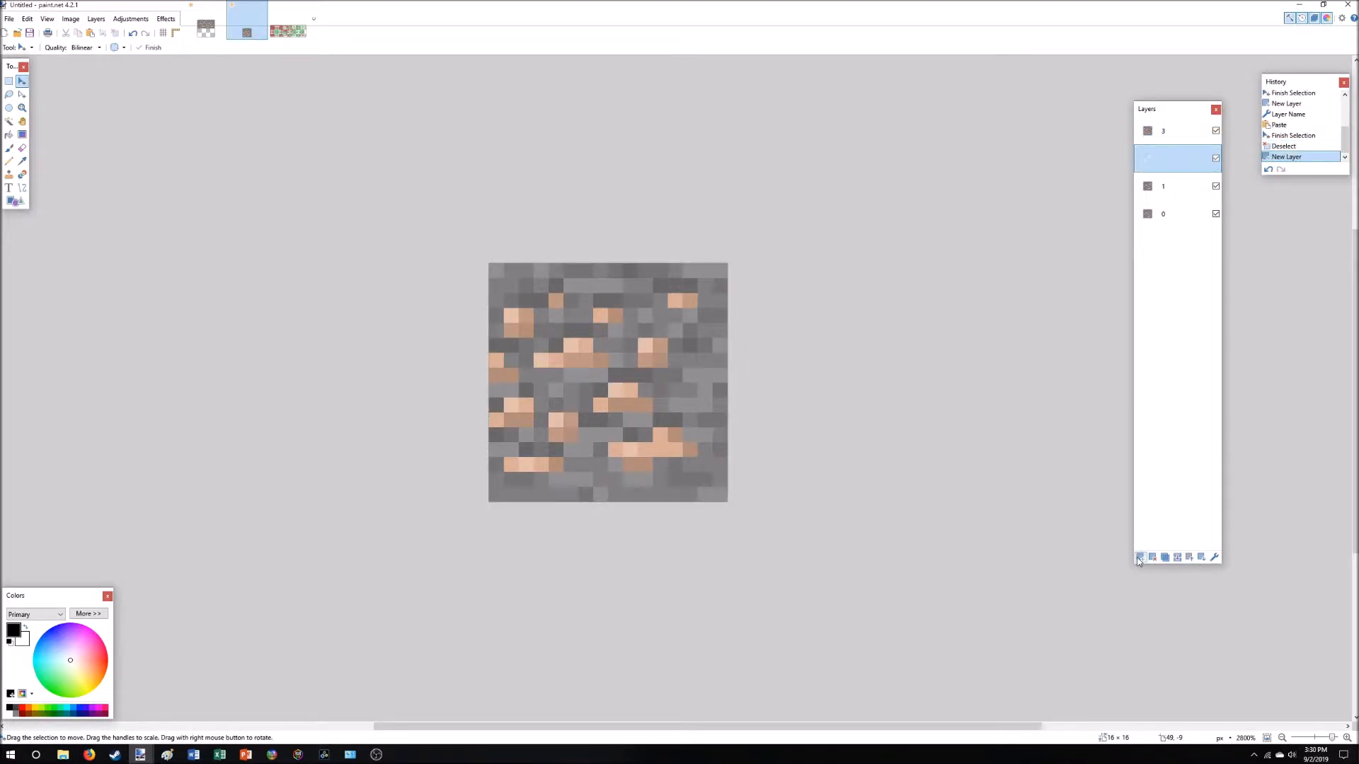
pyautogui.doubleClick(1171, 160)
pyautogui.write('2')
pyautogui.press('Return')
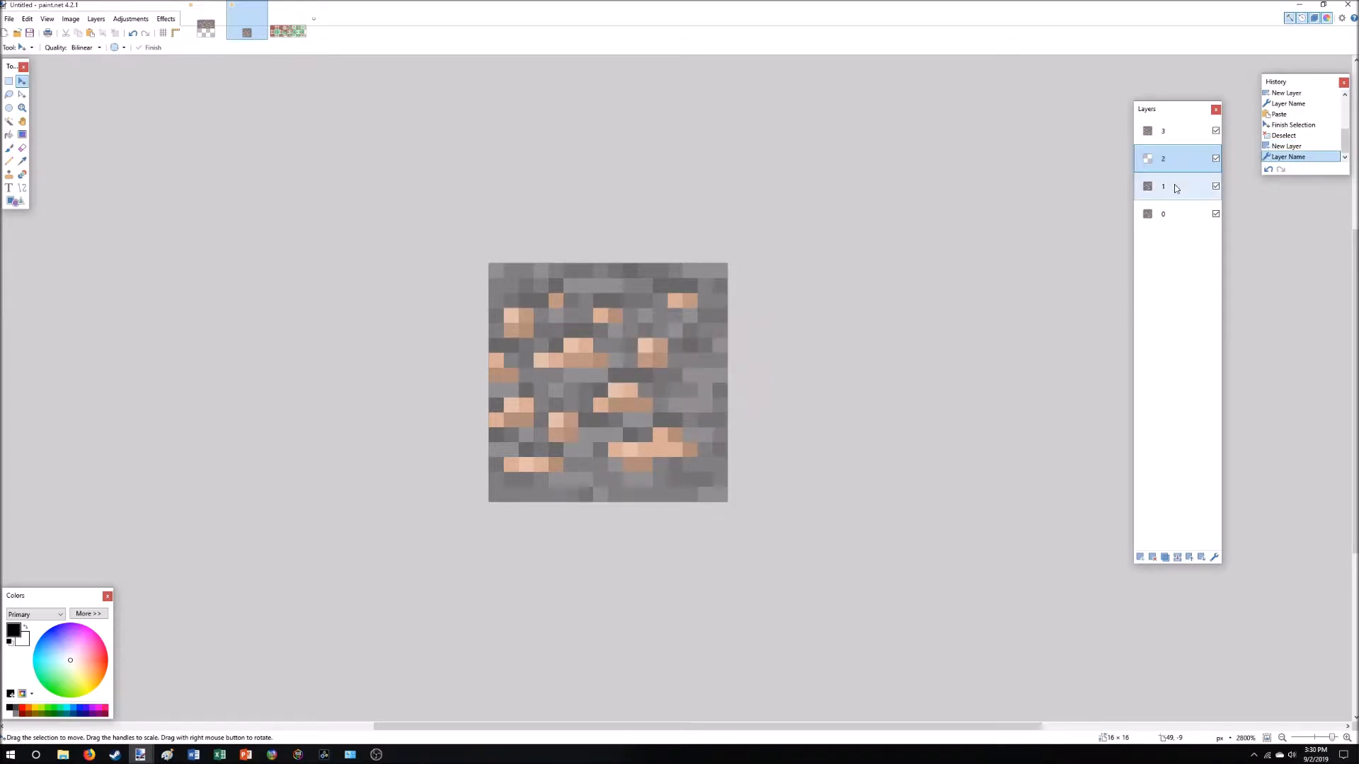
# Copy the whole tile from layer 1 into layer 2.
pyautogui.click(1175, 188)
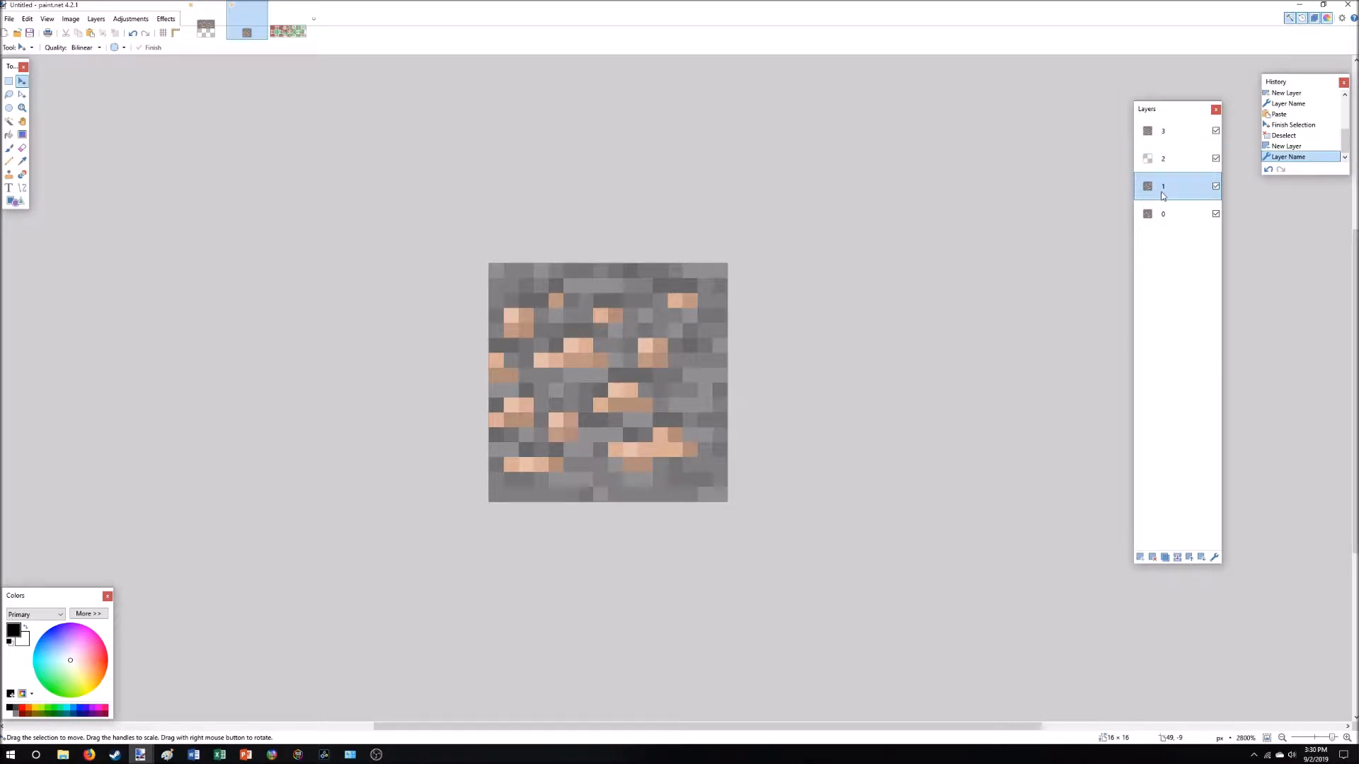
pyautogui.hotkey('ctrl', 'a')
pyautogui.click(1175, 159)
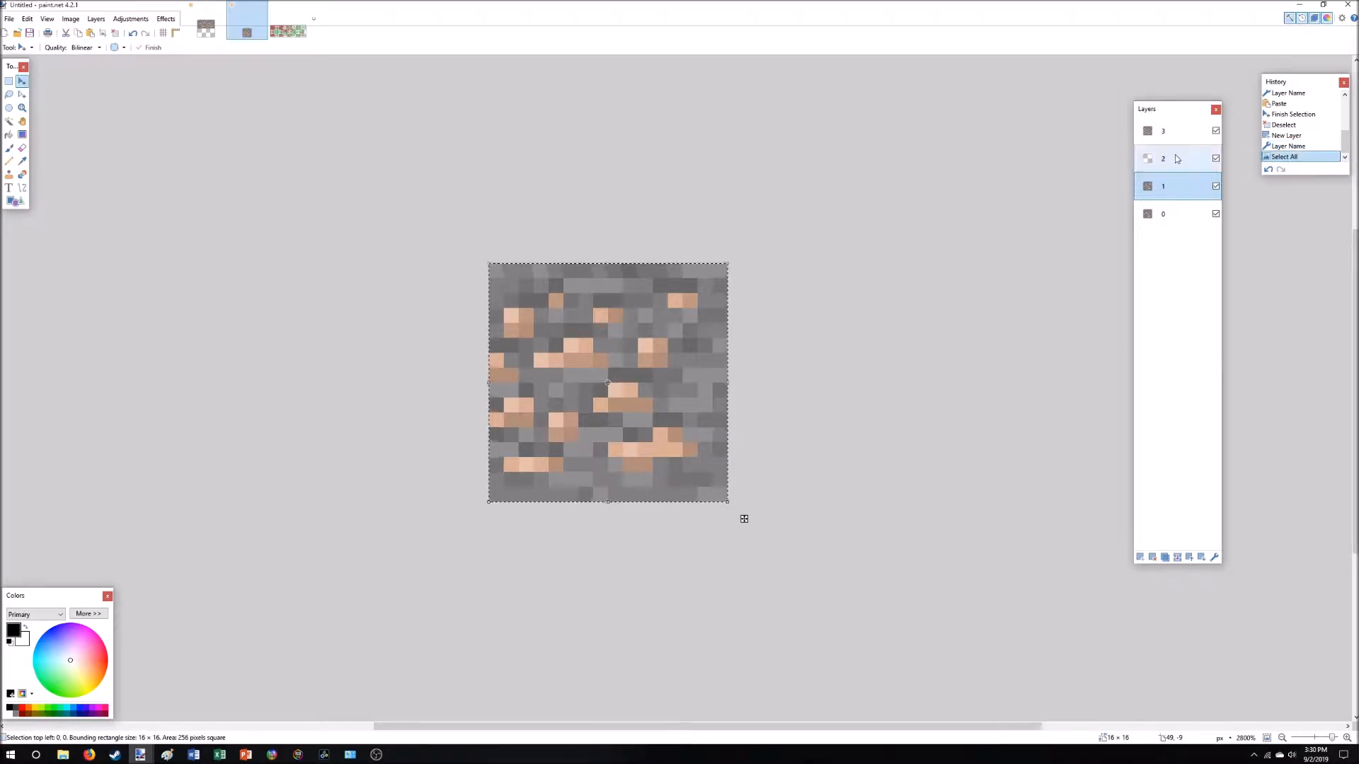
pyautogui.hotkey('ctrl', 'v')
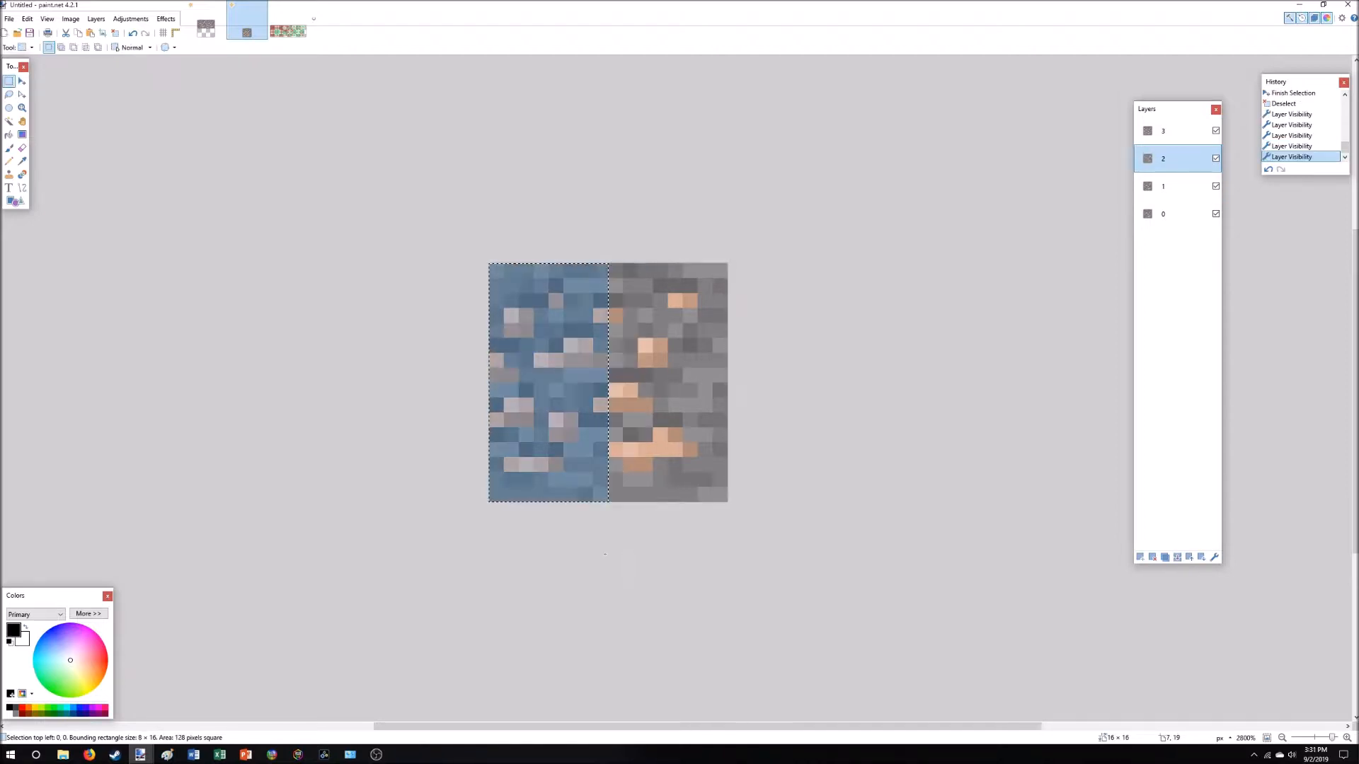
# Hide layer 3 and paste its left 8 × 16 half over the left half of layer 2.
pyautogui.moveTo(485, 260); pyautogui.dragTo(607, 554)
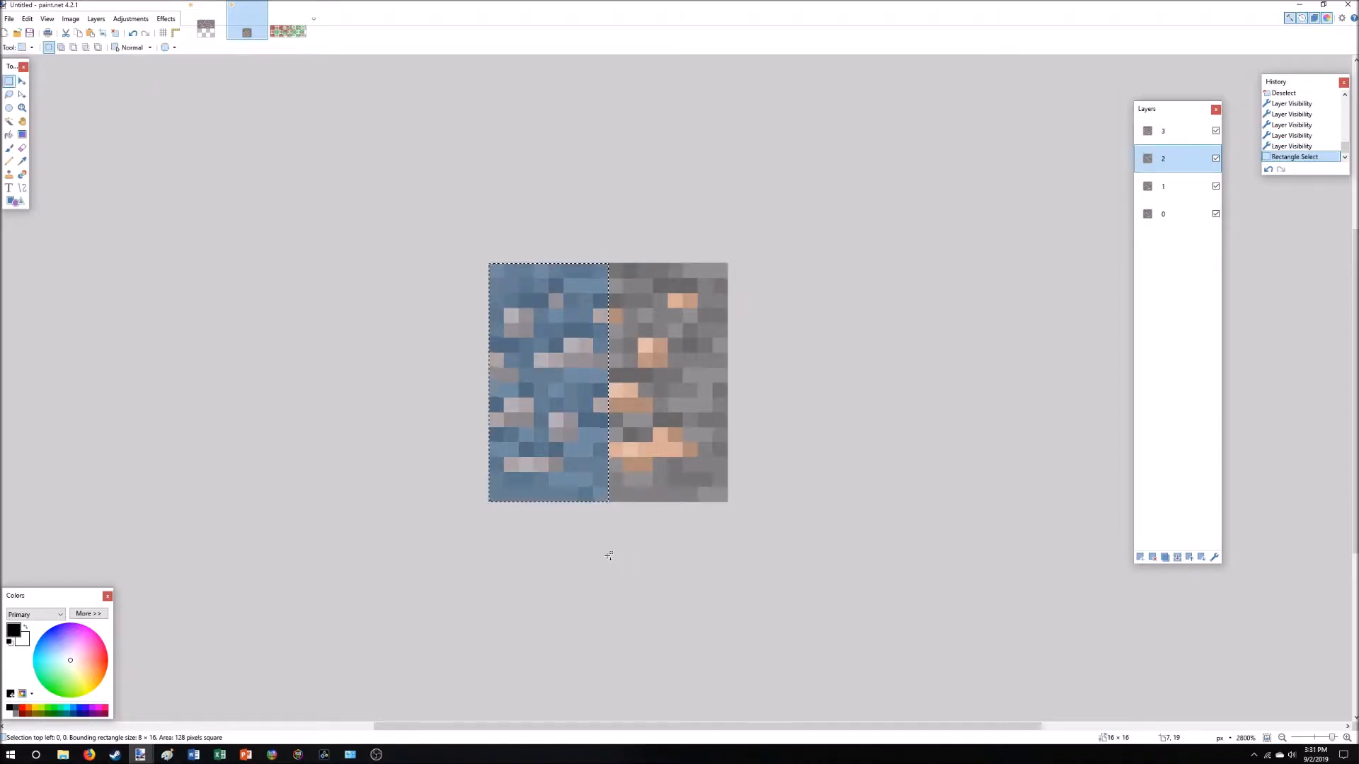
pyautogui.click(1216, 131)
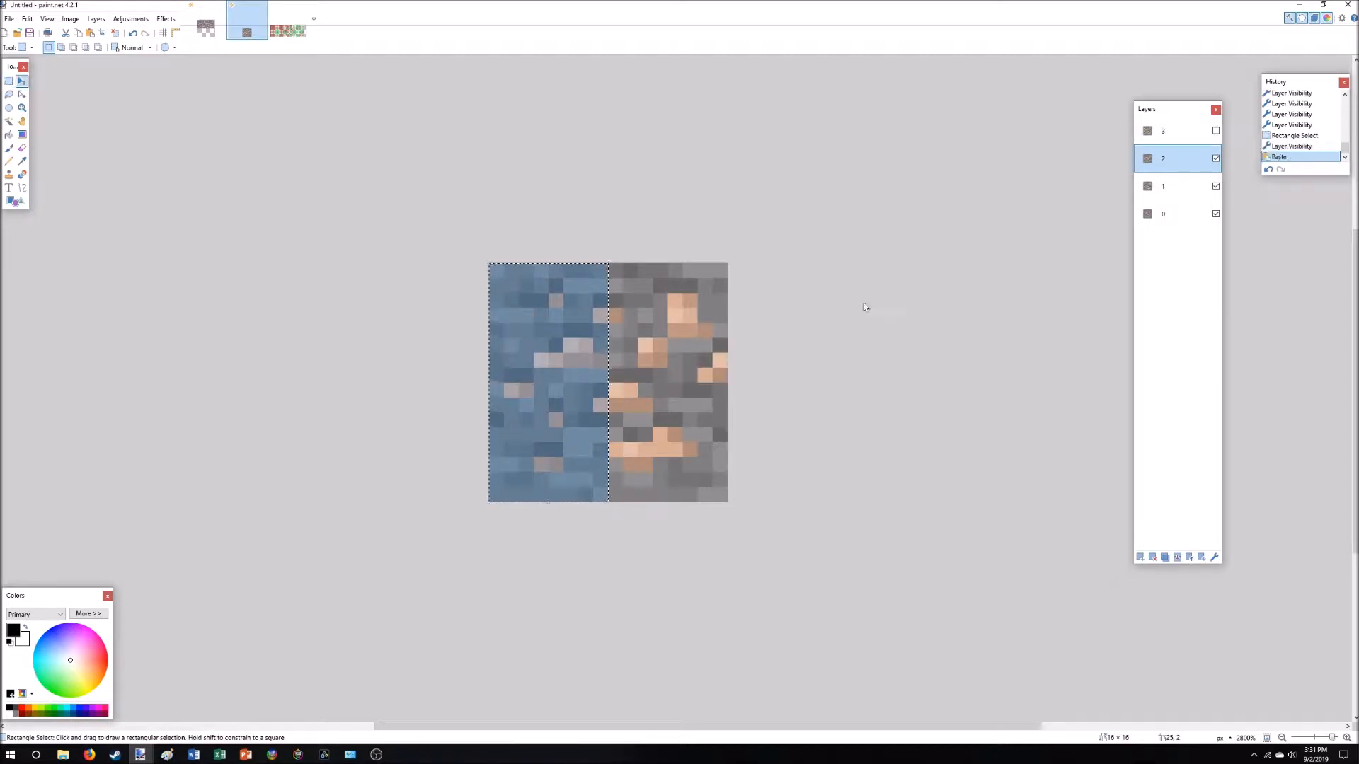
pyautogui.hotkey('ctrl', 'v')
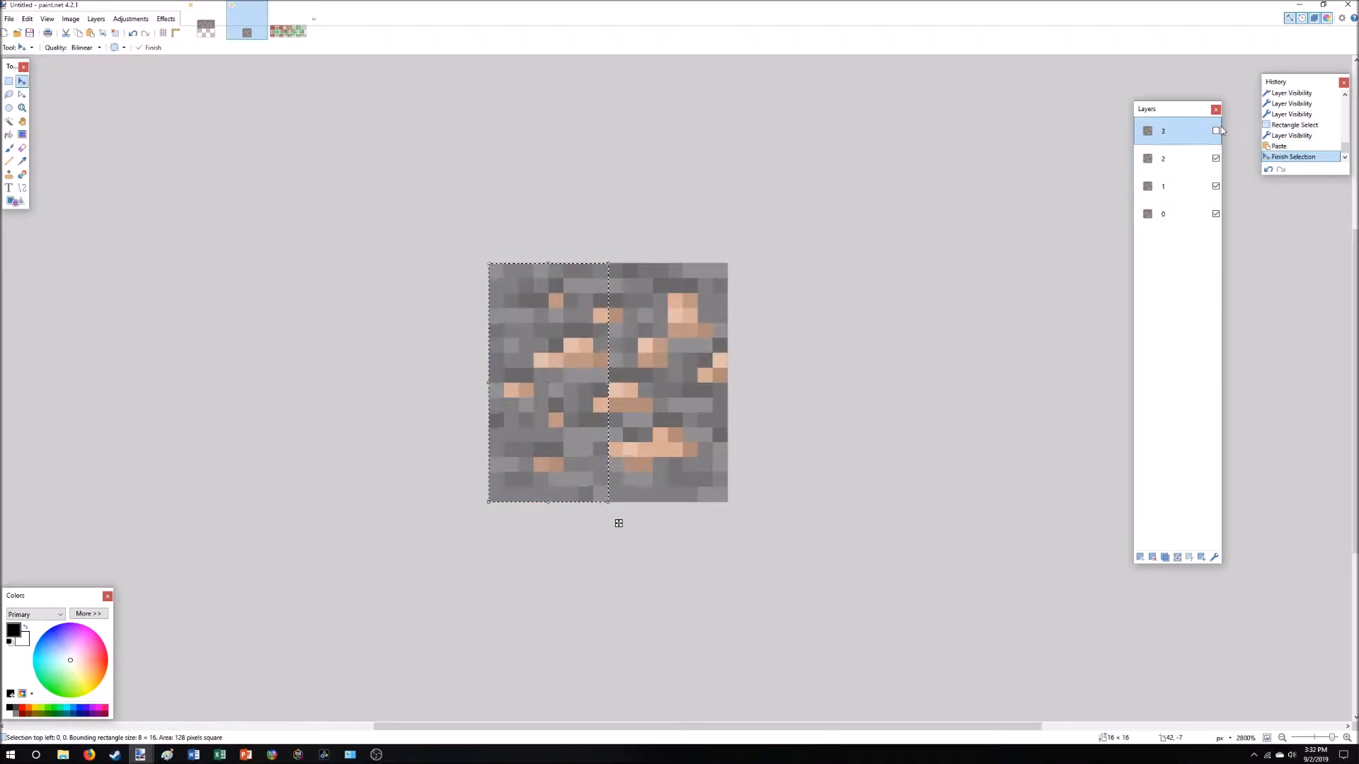
pyautogui.hotkey('ctrl', 'v')
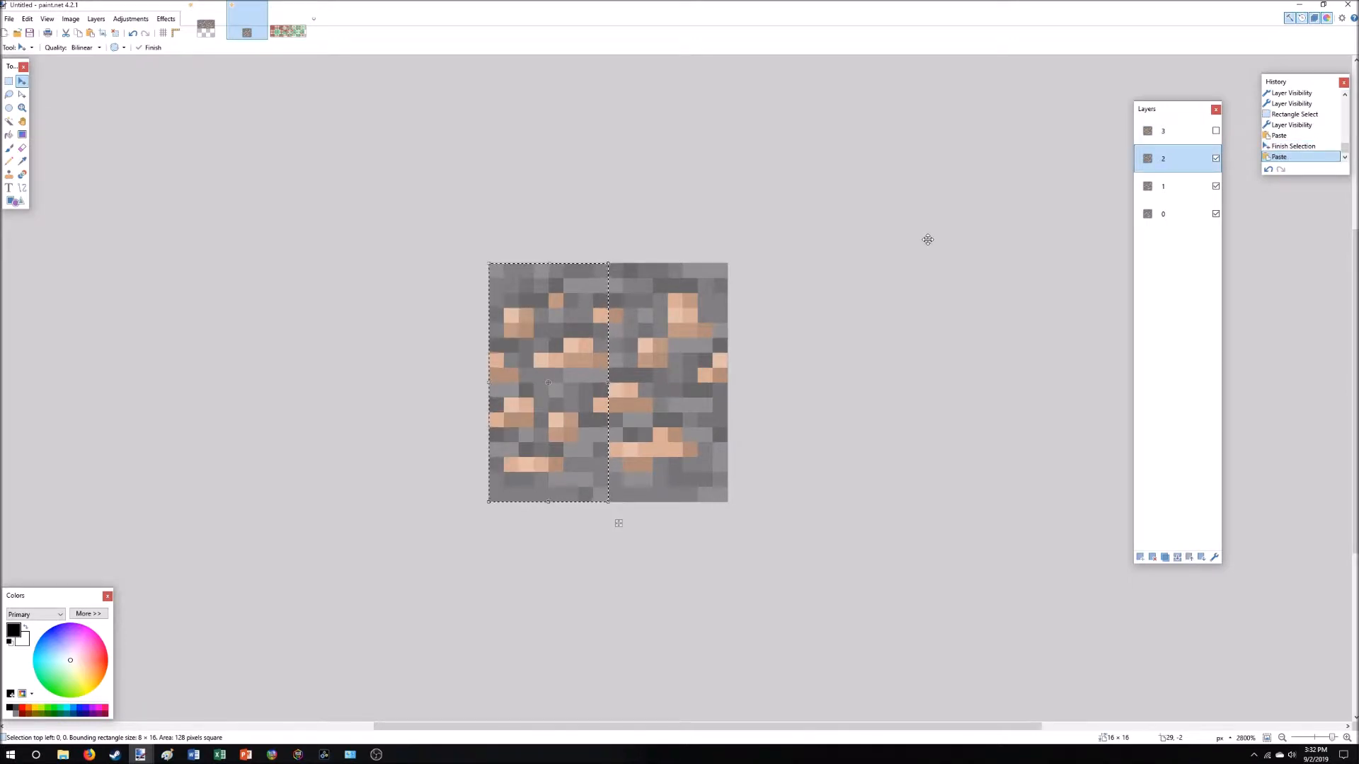
pyautogui.hotkey('ctrl', 'd')
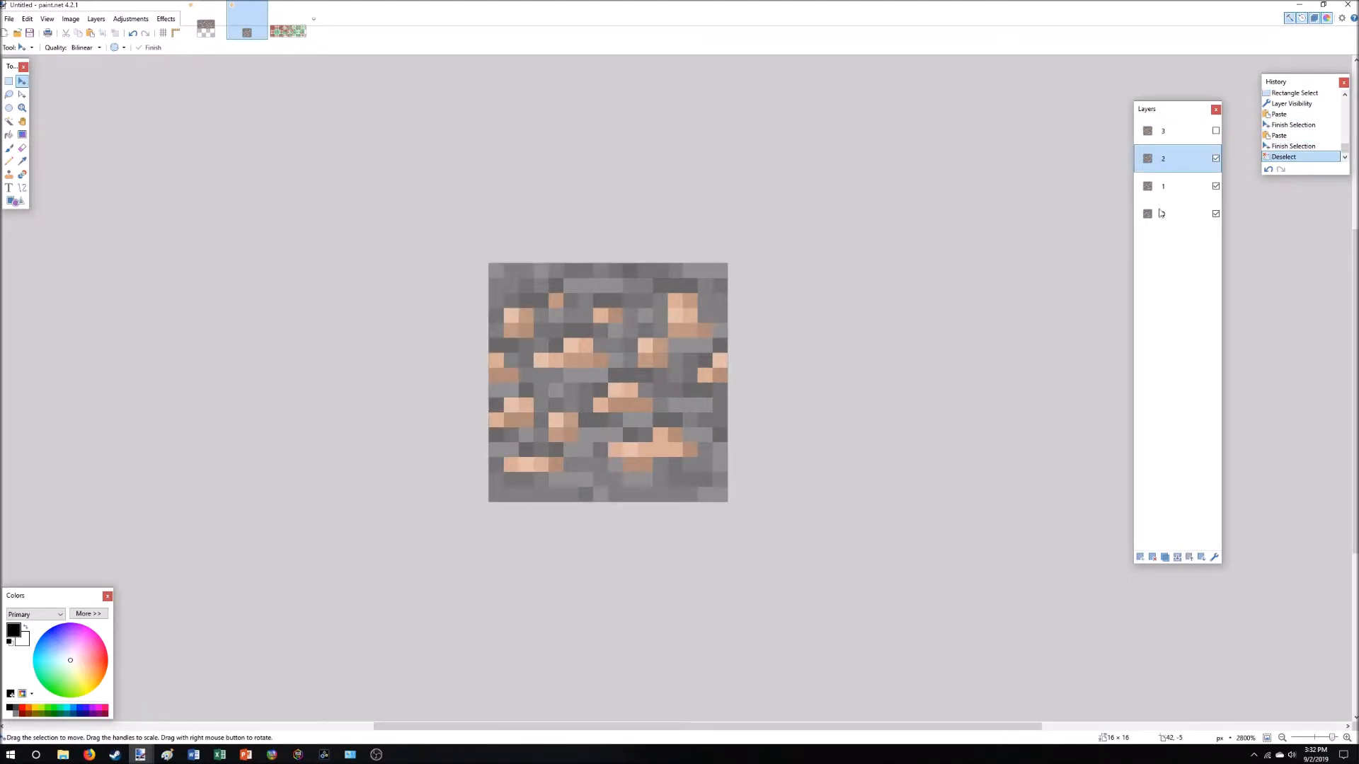
# Compare tiles 0 to 3 by hiding the upper layers and showing layers 1, 2 and 3 one after another.
pyautogui.click(1195, 211)
pyautogui.click(1216, 158)
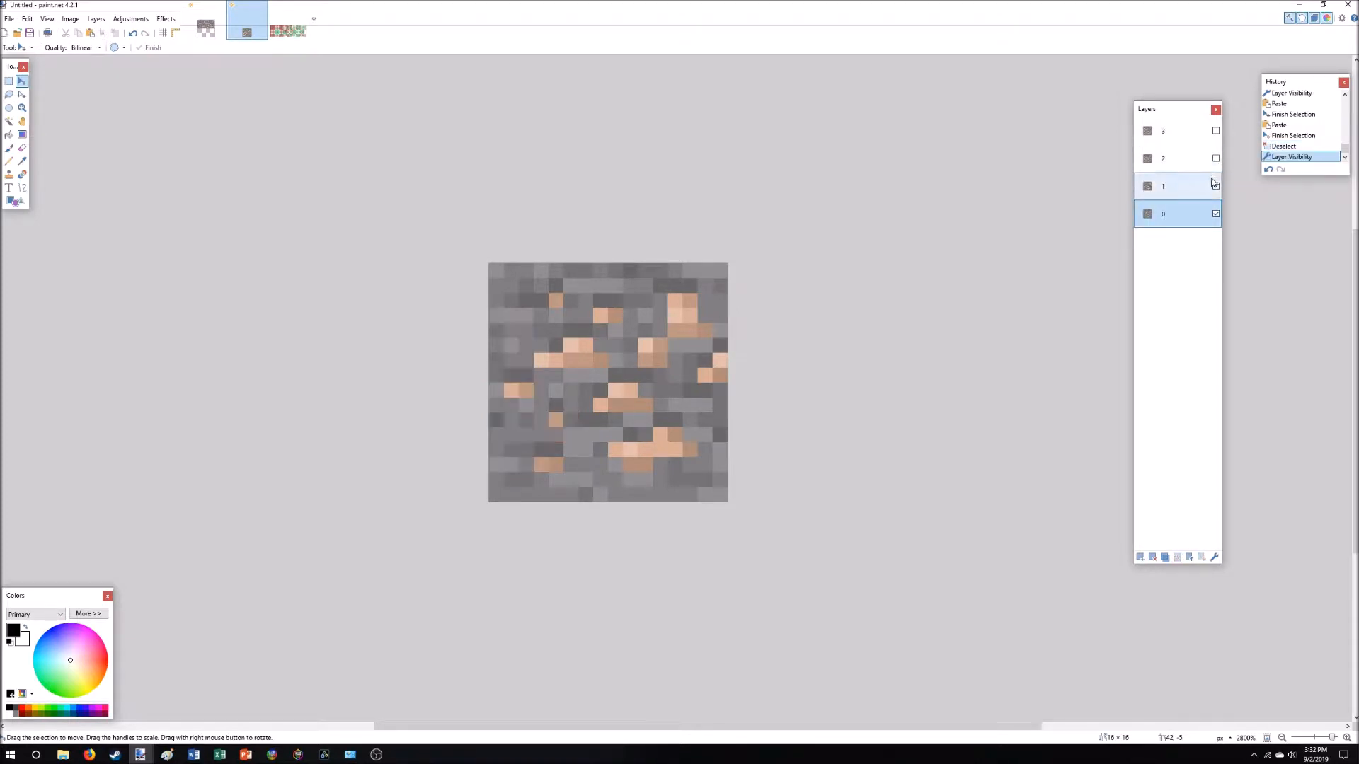
pyautogui.click(1216, 186)
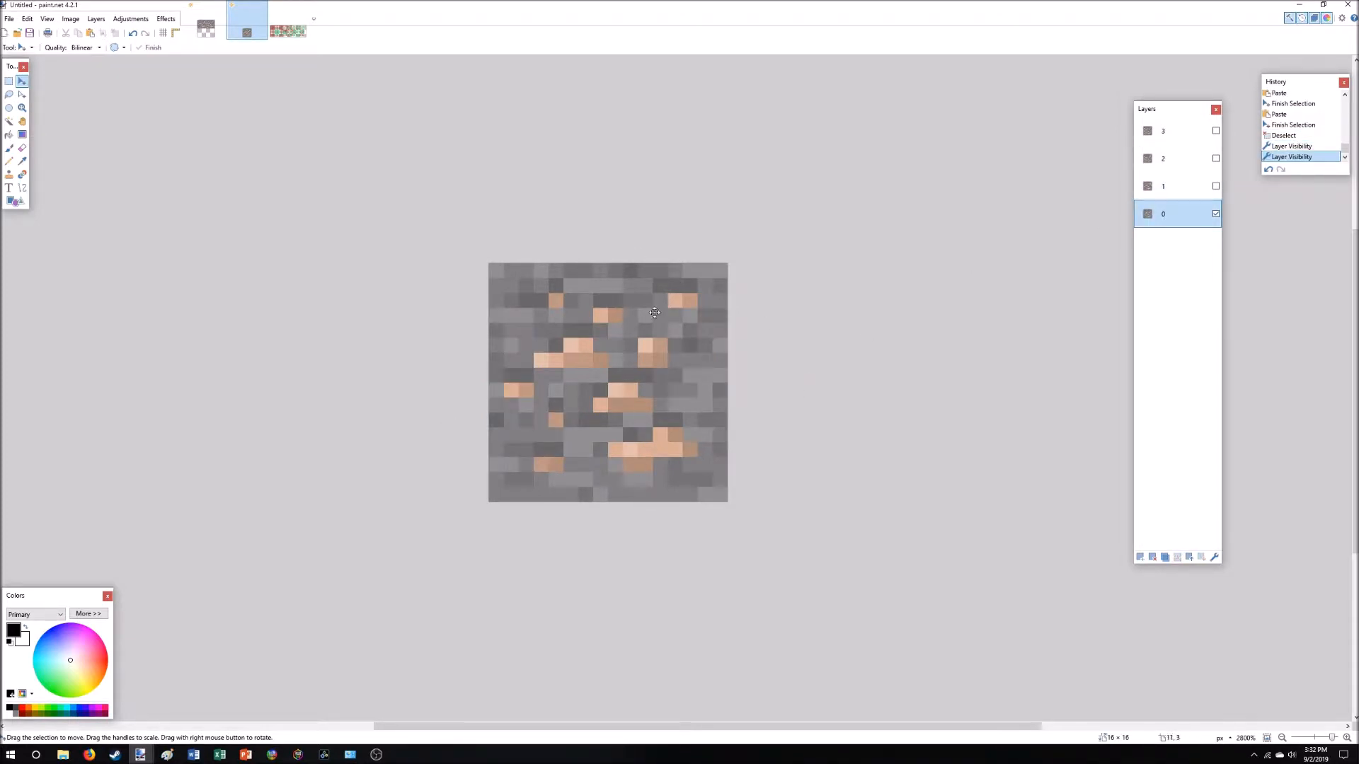
pyautogui.click(1216, 197)
pyautogui.click(1216, 187)
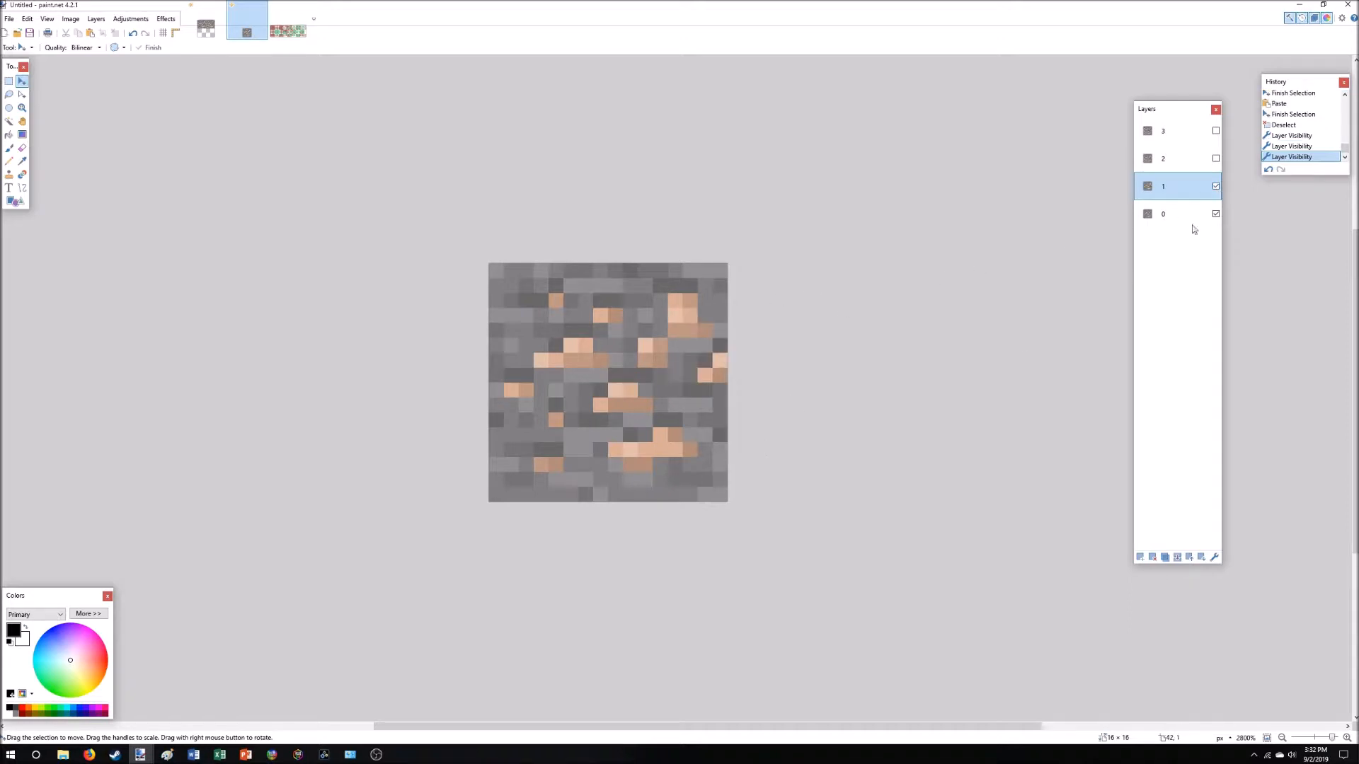
pyautogui.click(1216, 159)
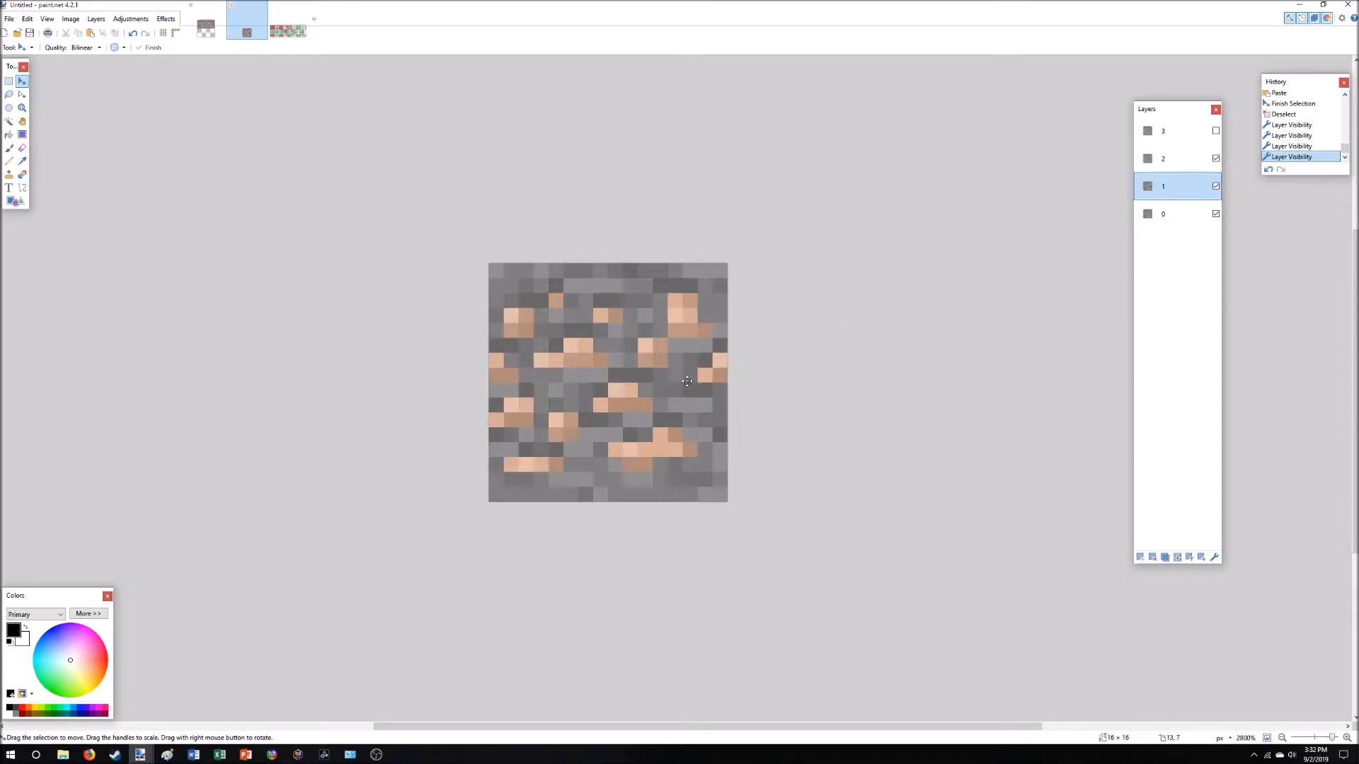
pyautogui.click(1216, 130)
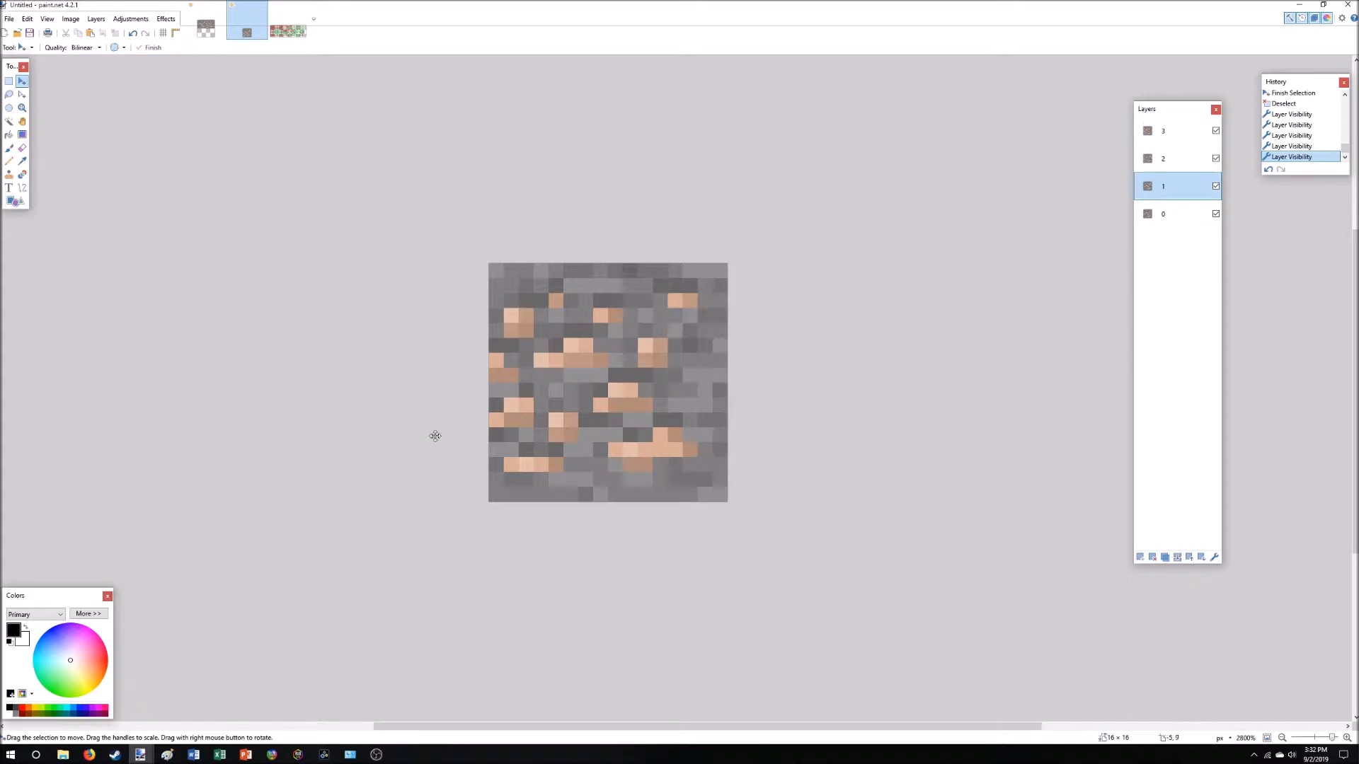
# Hide all four tile layers, 3, 2, 1 and 0.
pyautogui.click(1216, 130)
pyautogui.click(1216, 159)
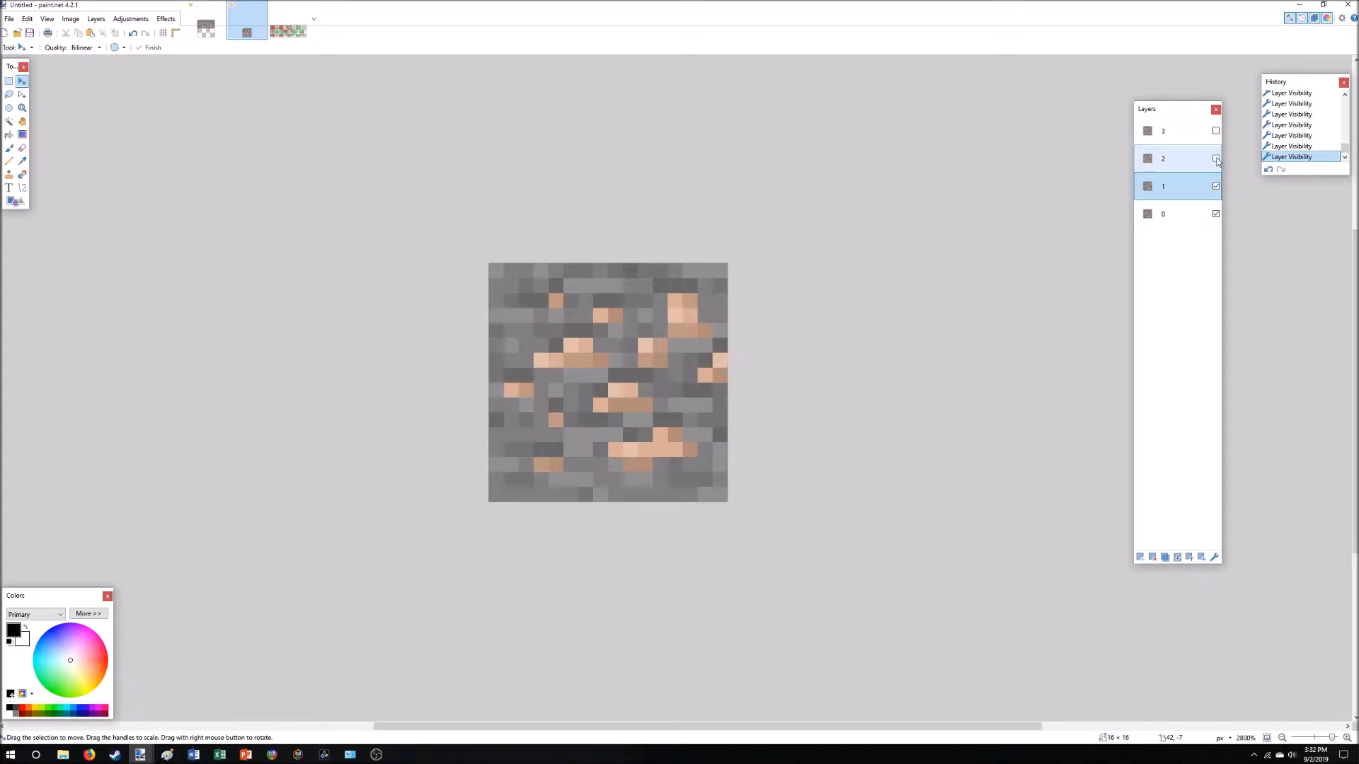
pyautogui.click(1216, 186)
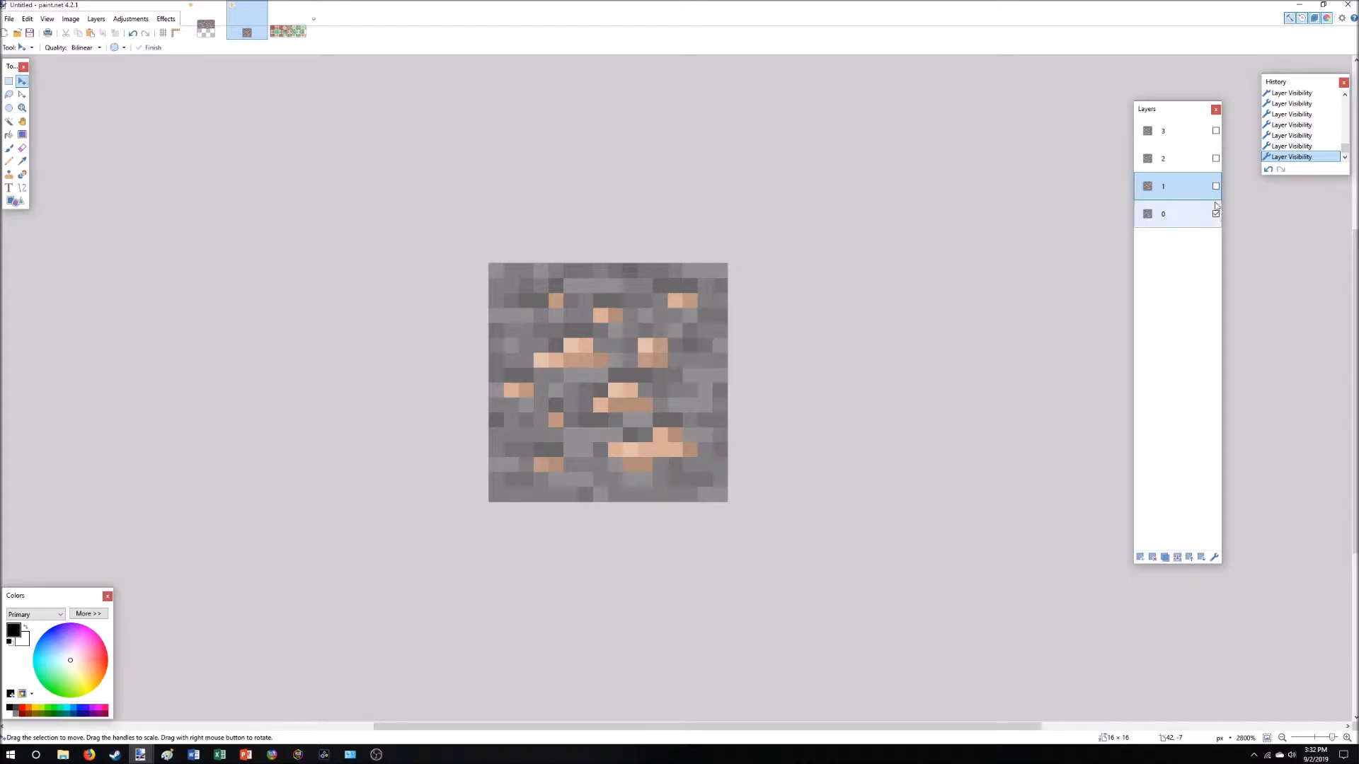
pyautogui.click(1216, 214)
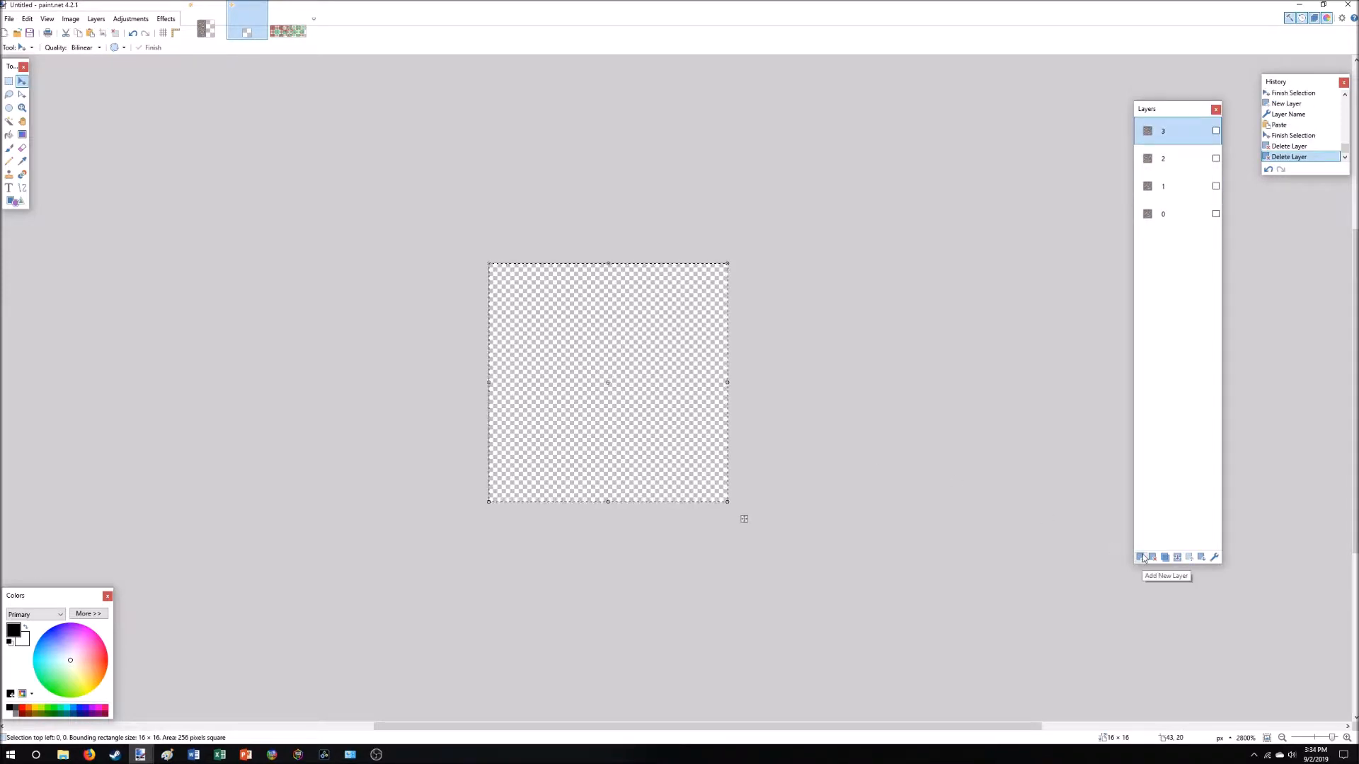
# Add a new layer named 12 above layer 3.
pyautogui.click(1143, 558)
pyautogui.doubleClick(1179, 129)
pyautogui.write('12')
pyautogui.press('Return')
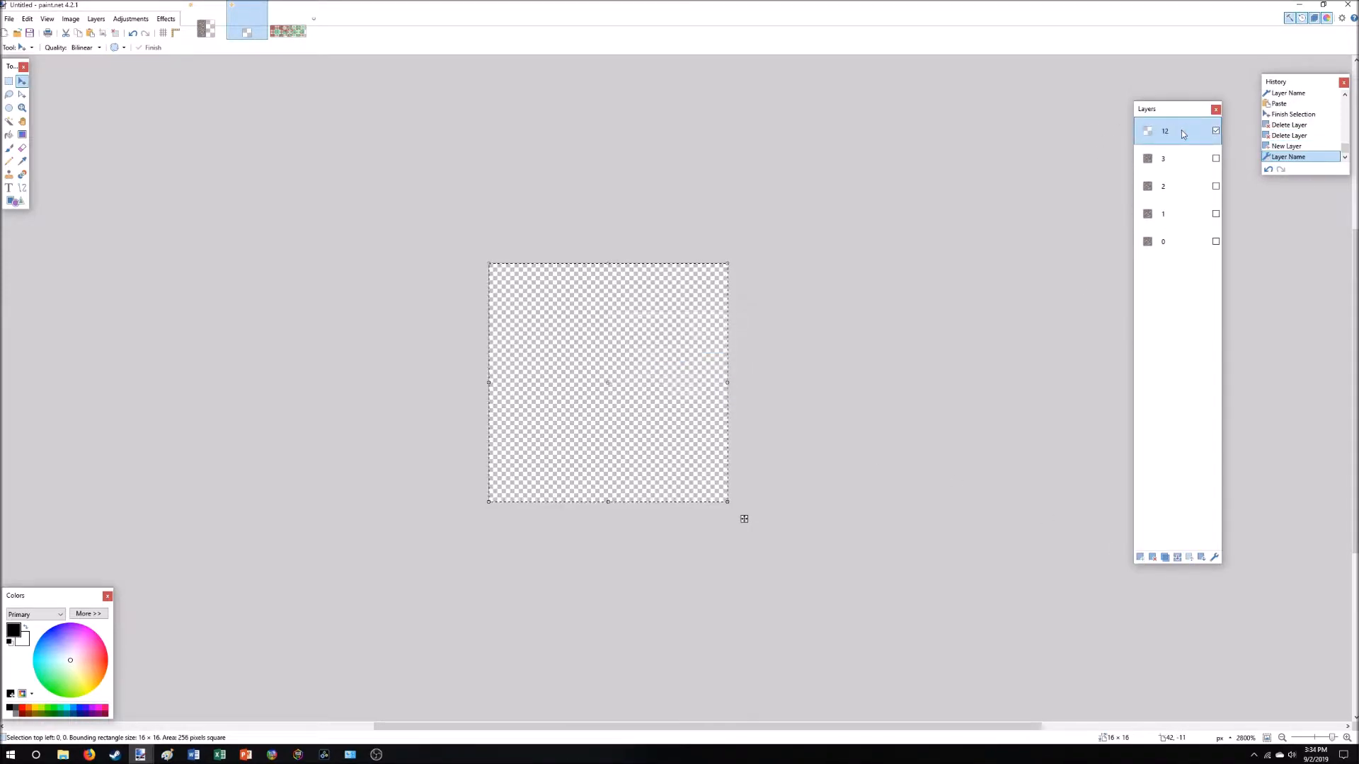
# Check tile 12 in the CTM template and copy the upper-left 16 × 16 area of iron_ore.pdn's Layer 3 into layer 12.
pyautogui.click(287, 31)
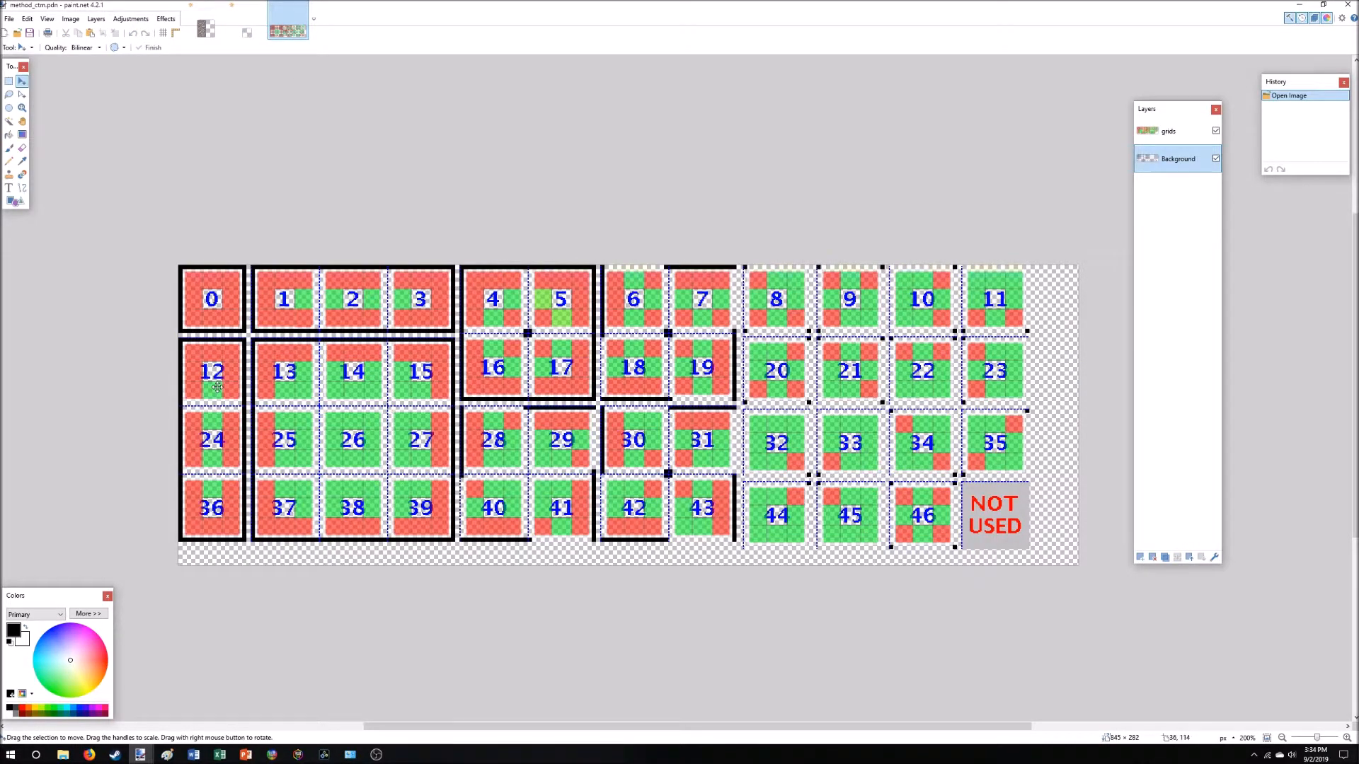
pyautogui.click(206, 28)
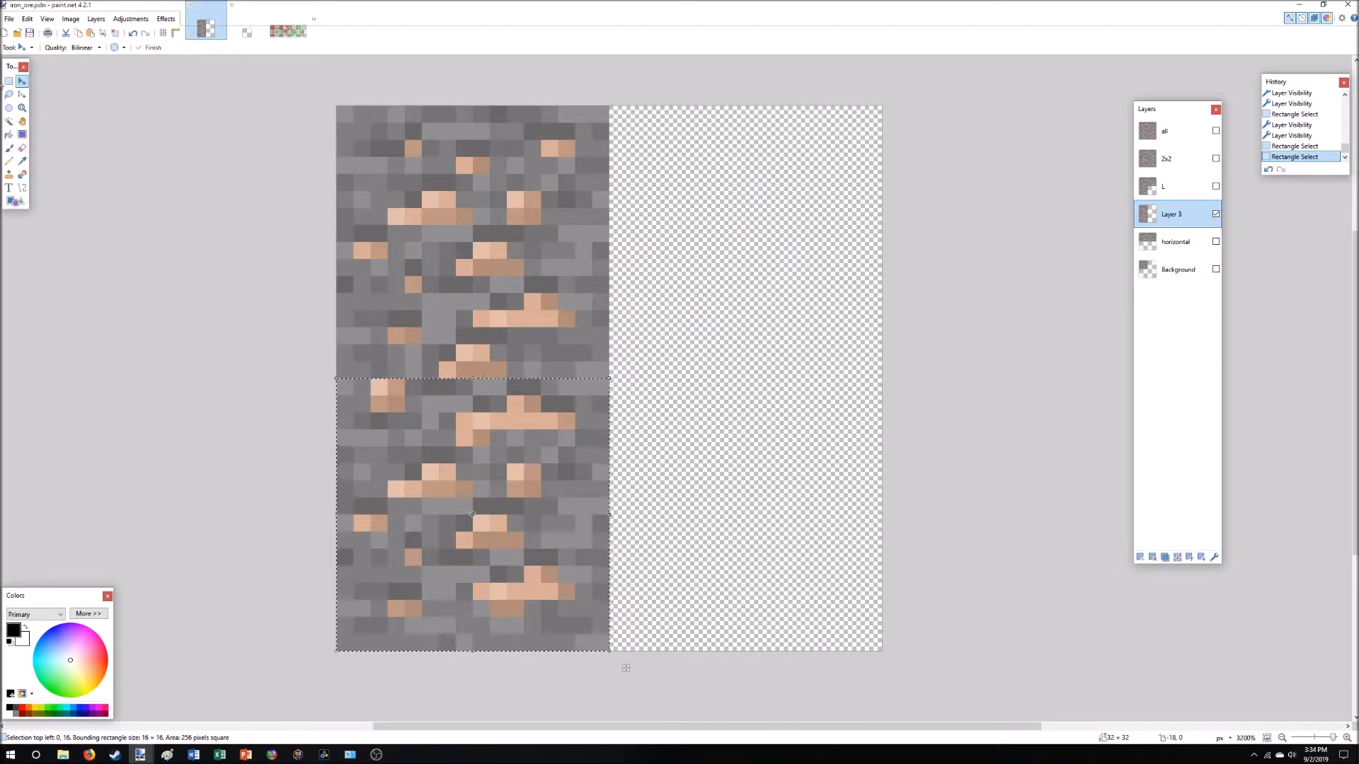
pyautogui.press('s')
pyautogui.moveTo(339, 111); pyautogui.dragTo(609, 353)
pyautogui.moveTo(340, 111); pyautogui.dragTo(604, 376)
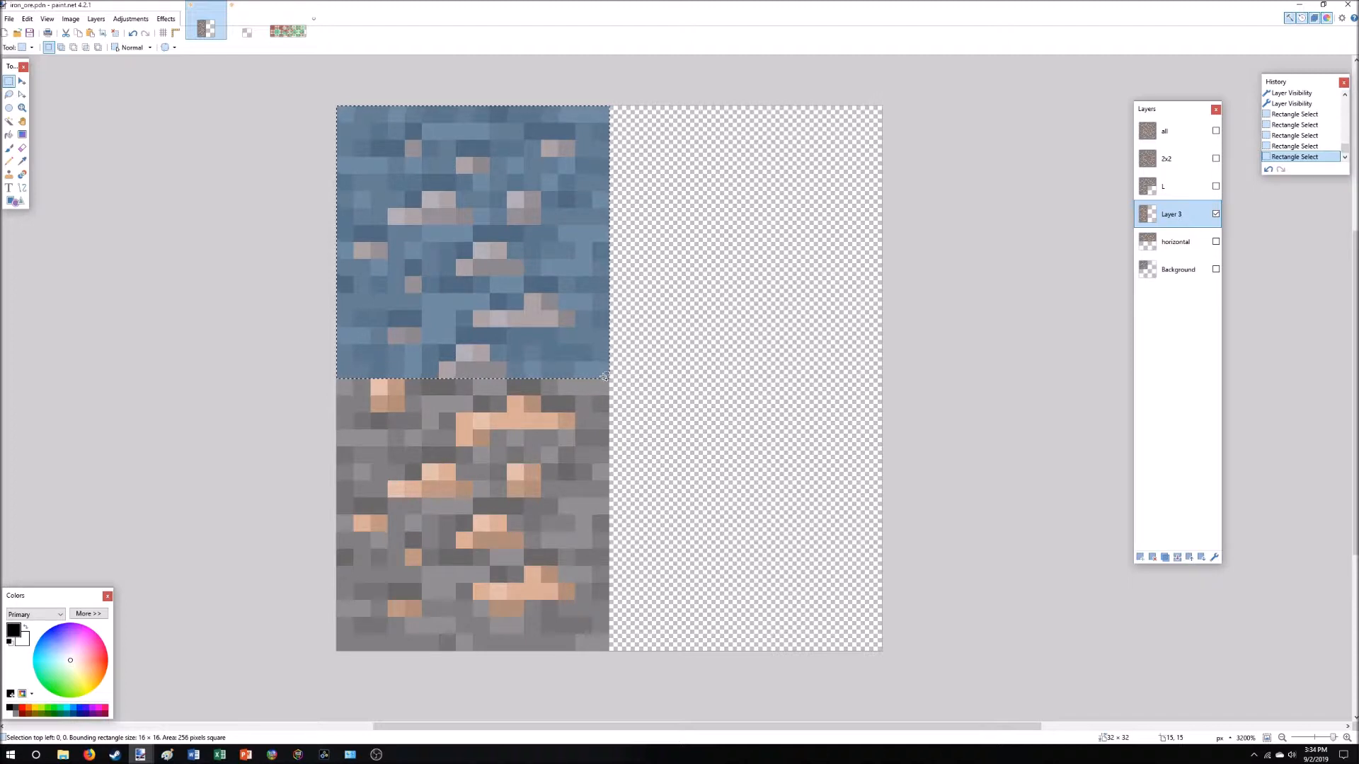
pyautogui.click(246, 32)
pyautogui.hotkey('ctrl', 'v')
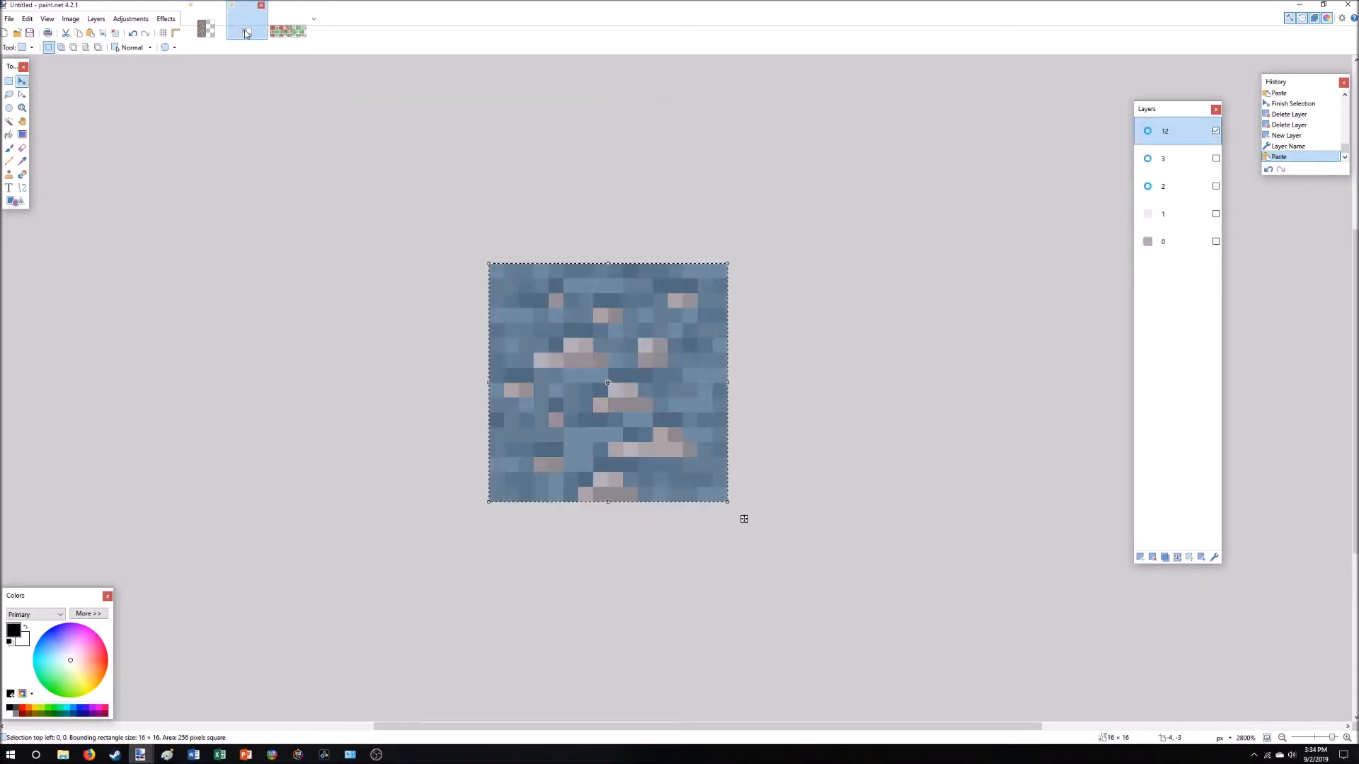
# Add a new layer named 36 above layer 12 and hide layer 12.
pyautogui.click(1140, 557)
pyautogui.doubleClick(1164, 135)
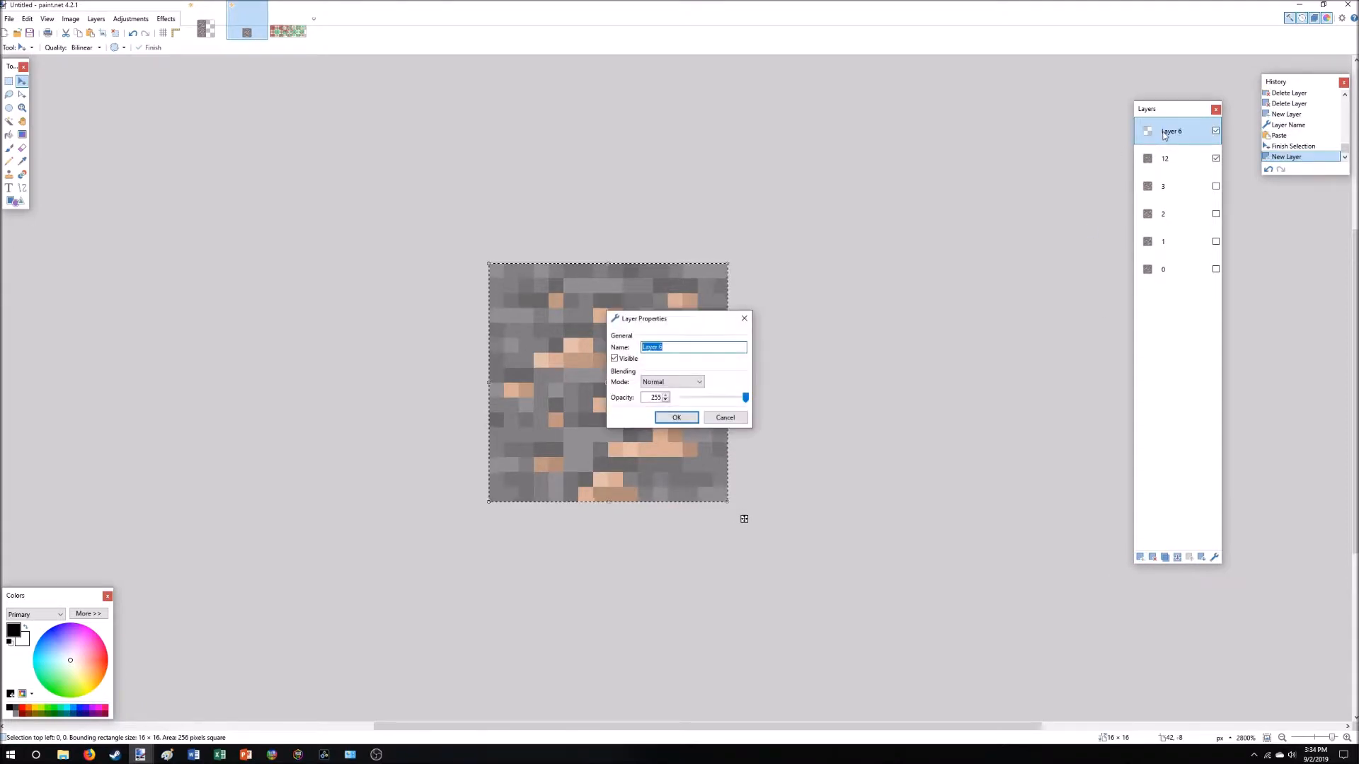
pyautogui.write('36')
pyautogui.press('Return')
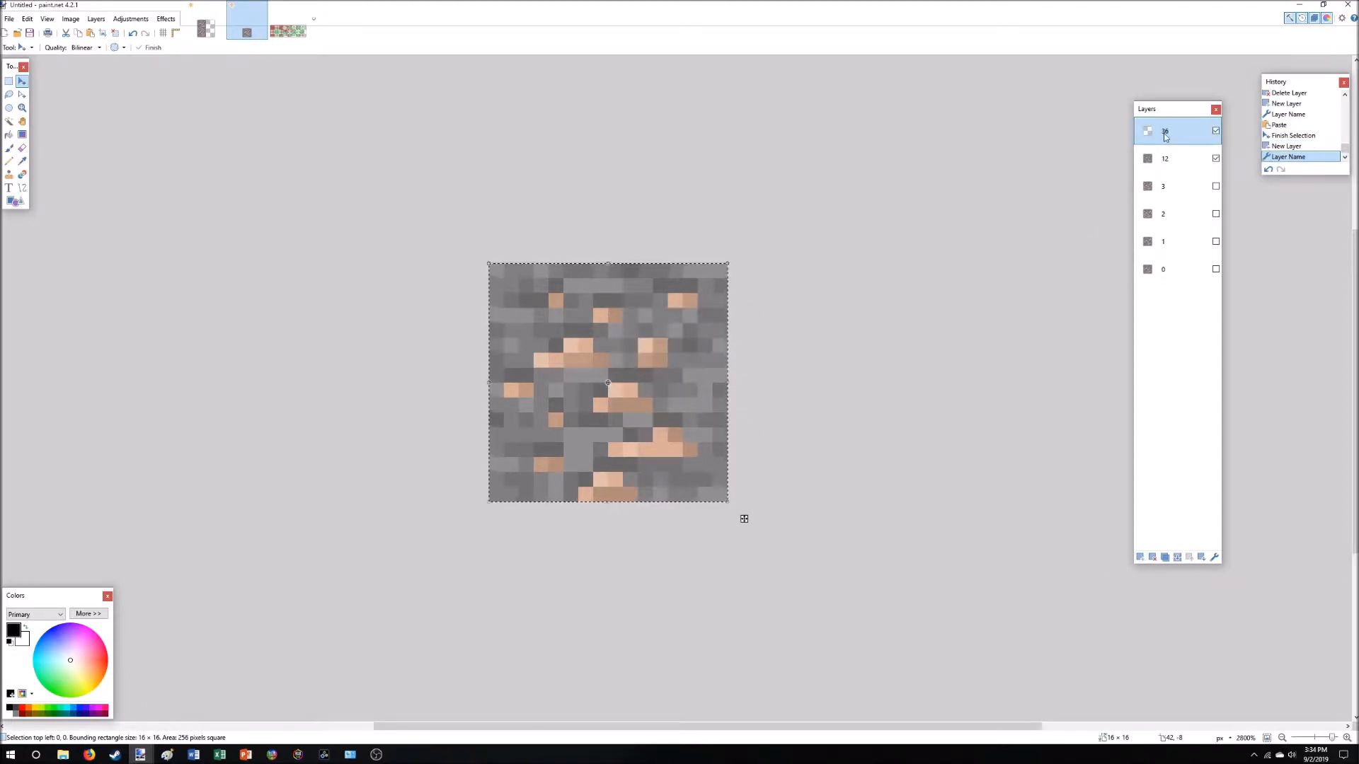
pyautogui.click(1216, 159)
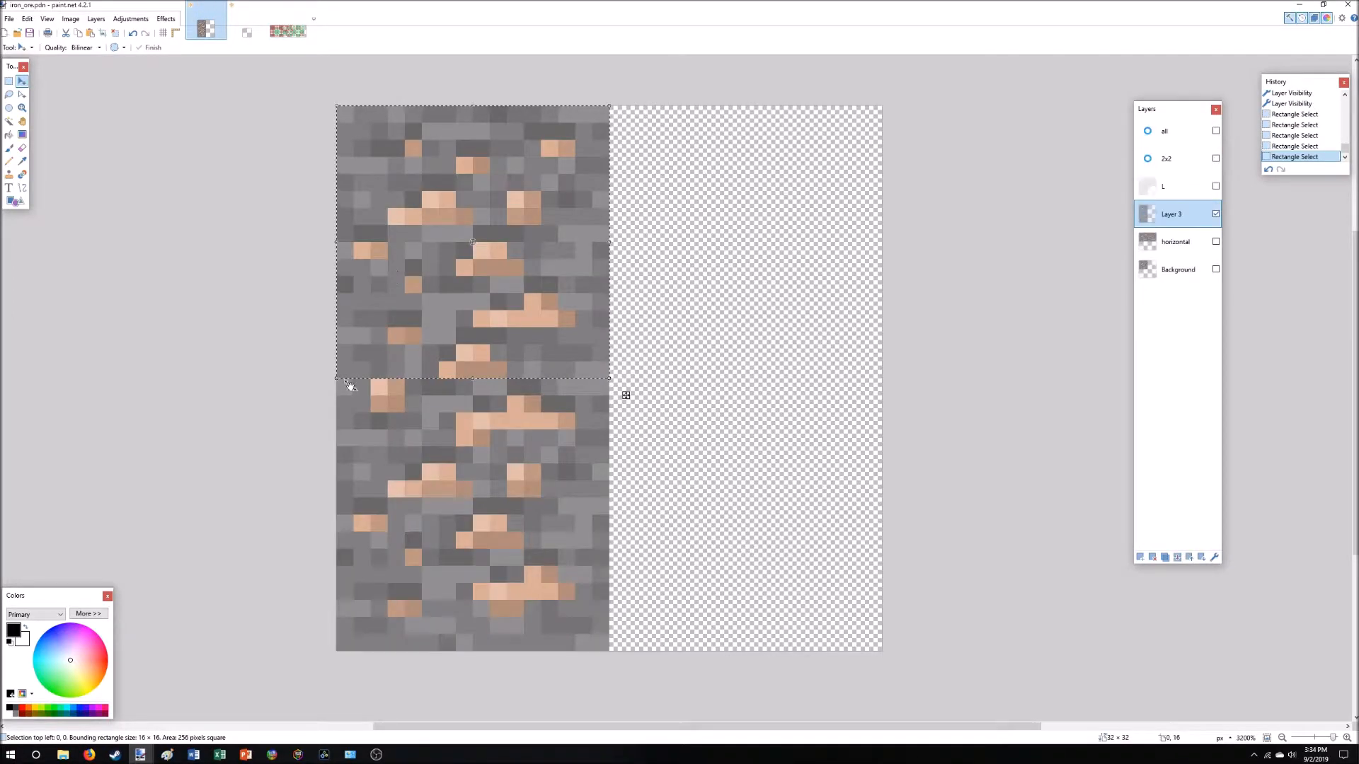
# Copy the lower-left 16 × 16 area of Layer 3 in iron_ore.pdn and paste it into layer 36 of the untitled image.
pyautogui.press('s')
pyautogui.moveTo(333, 382); pyautogui.dragTo(601, 652)
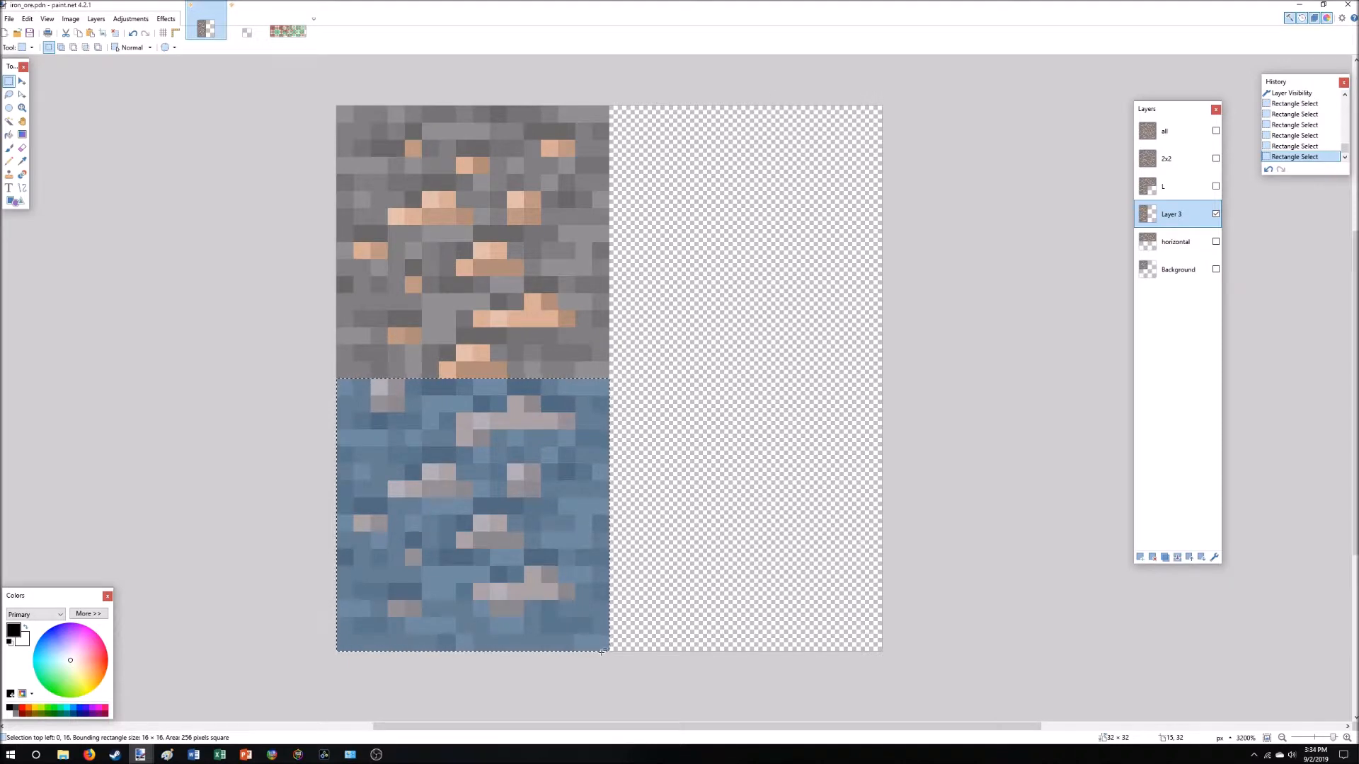
pyautogui.click(249, 31)
pyautogui.hotkey('ctrl', 'v')
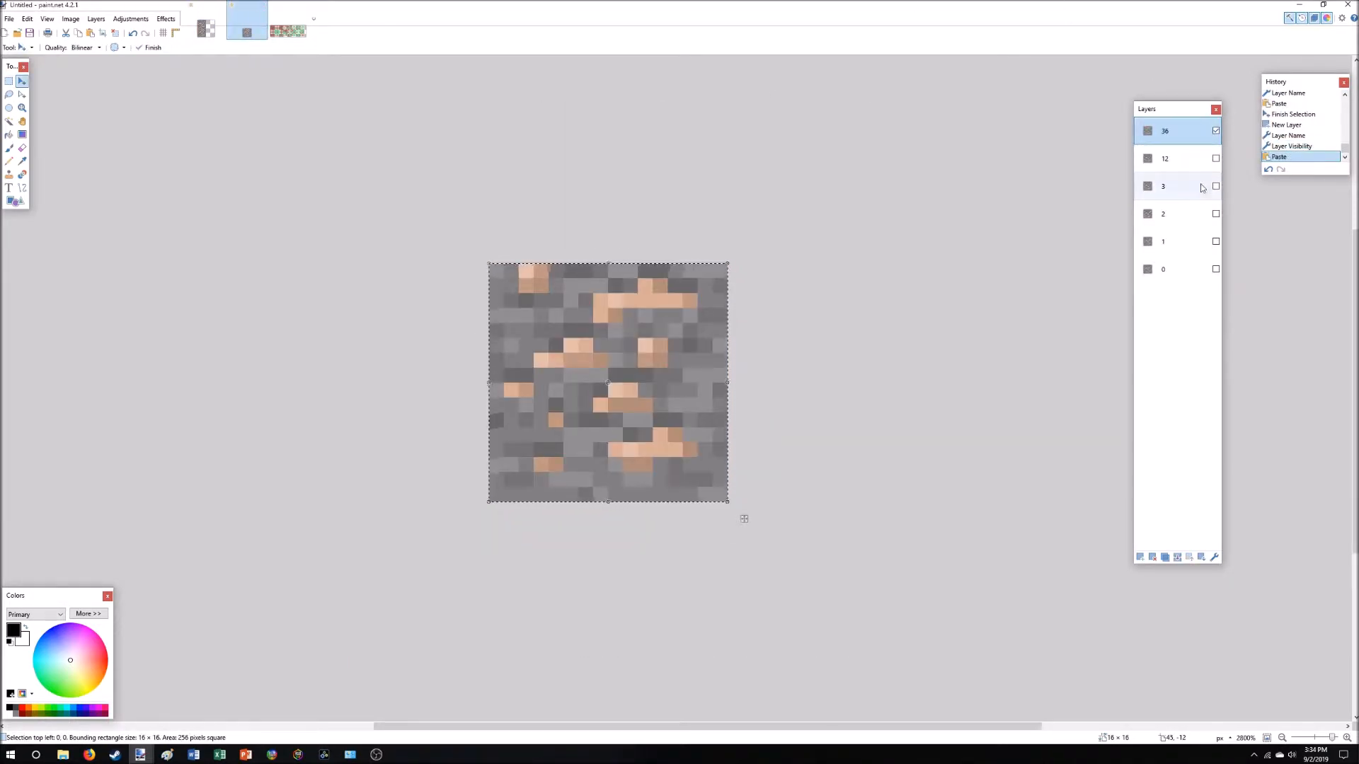
# Duplicate layer 12, name the copy 24, and make it visible beneath layer 36.
pyautogui.click(1187, 156)
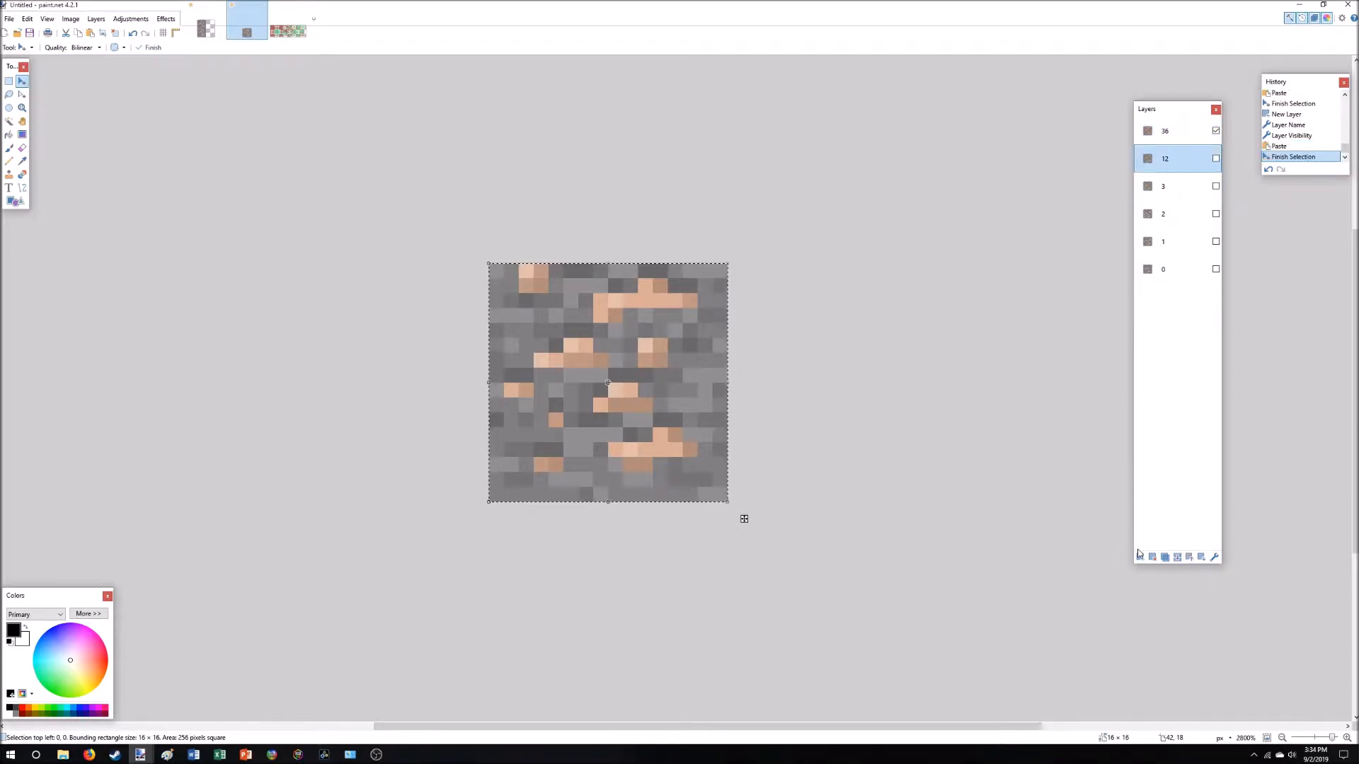
pyautogui.click(1167, 558)
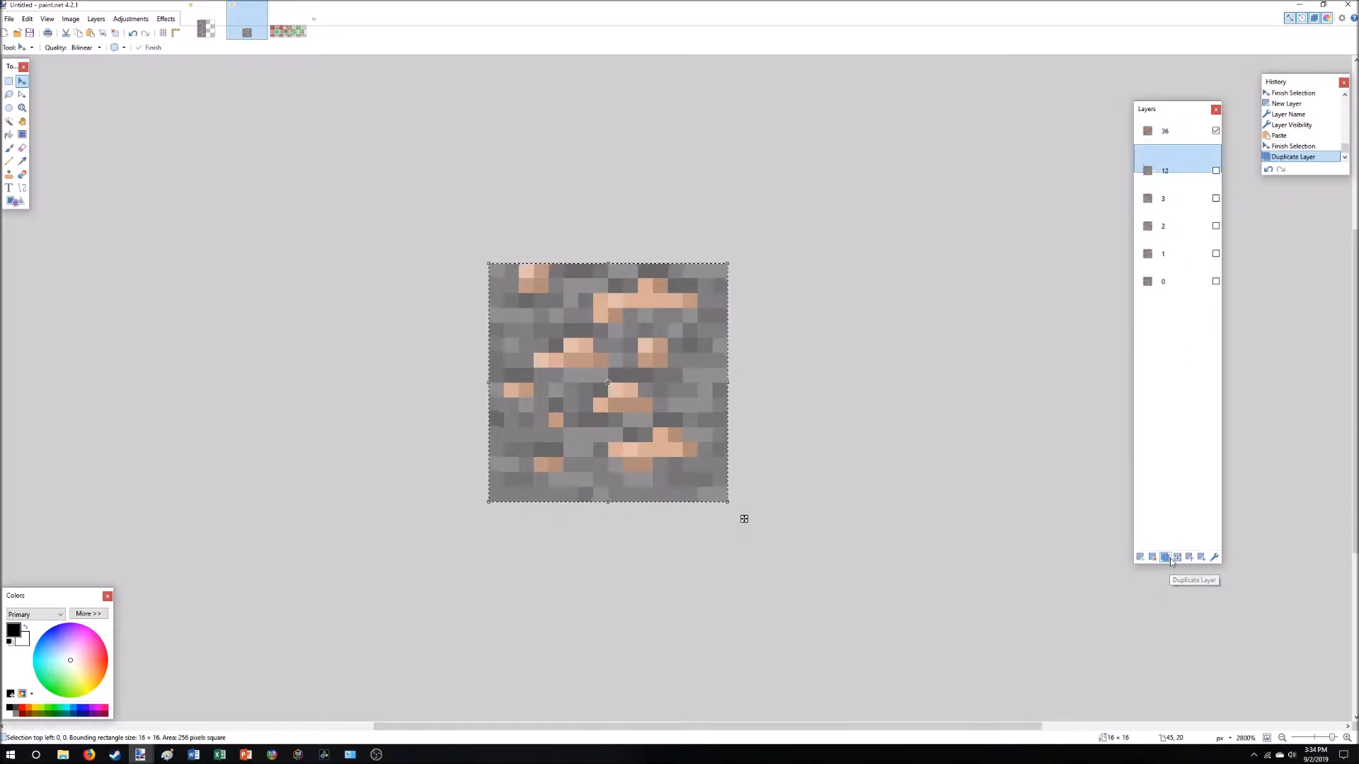
pyautogui.doubleClick(1166, 161)
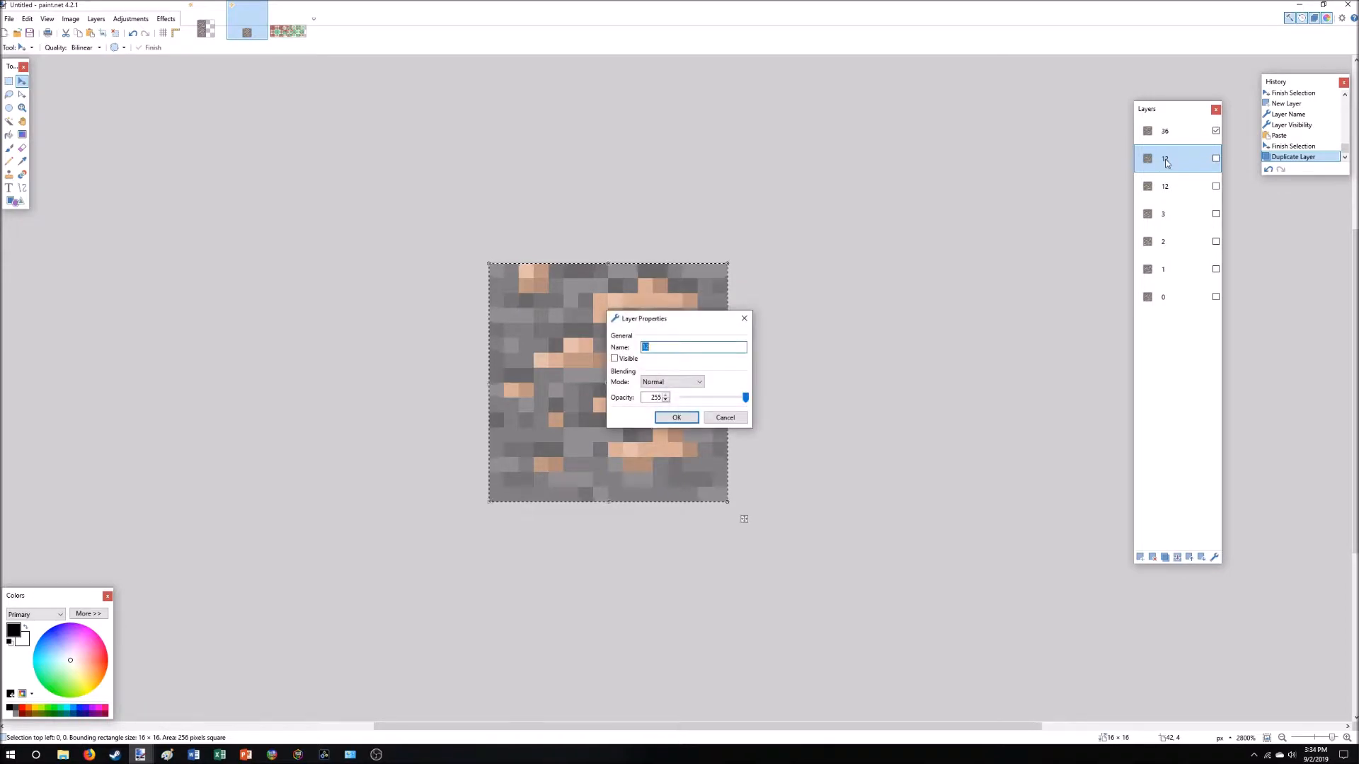
pyautogui.press('Return')
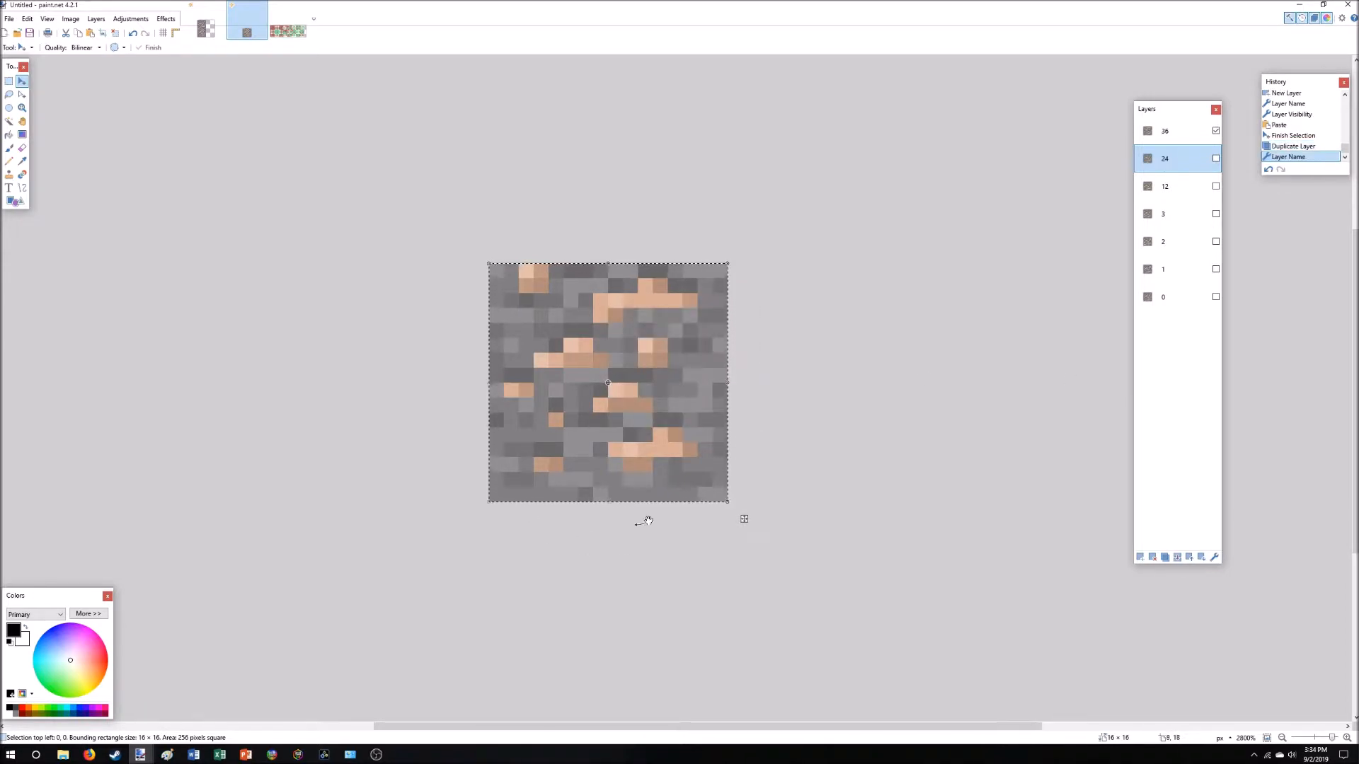
pyautogui.click(1216, 130)
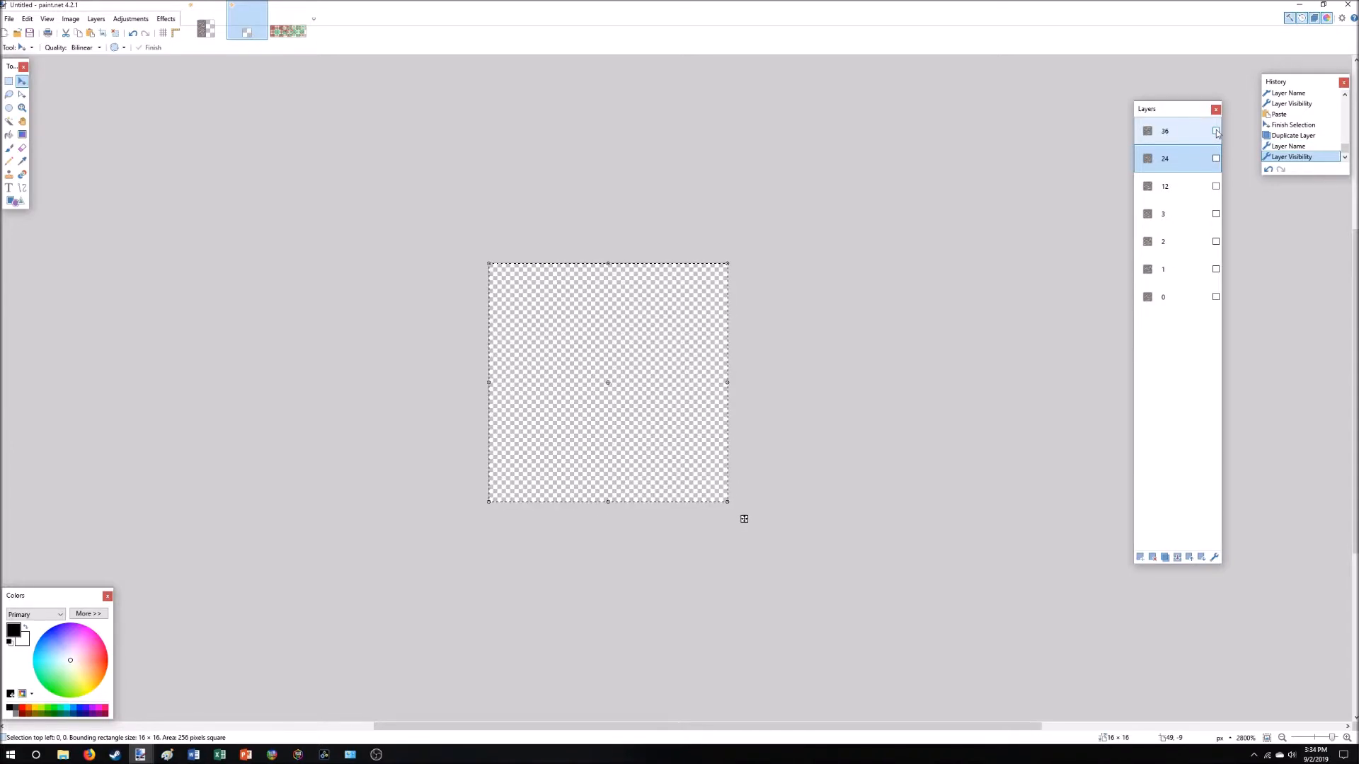
pyautogui.click(1216, 159)
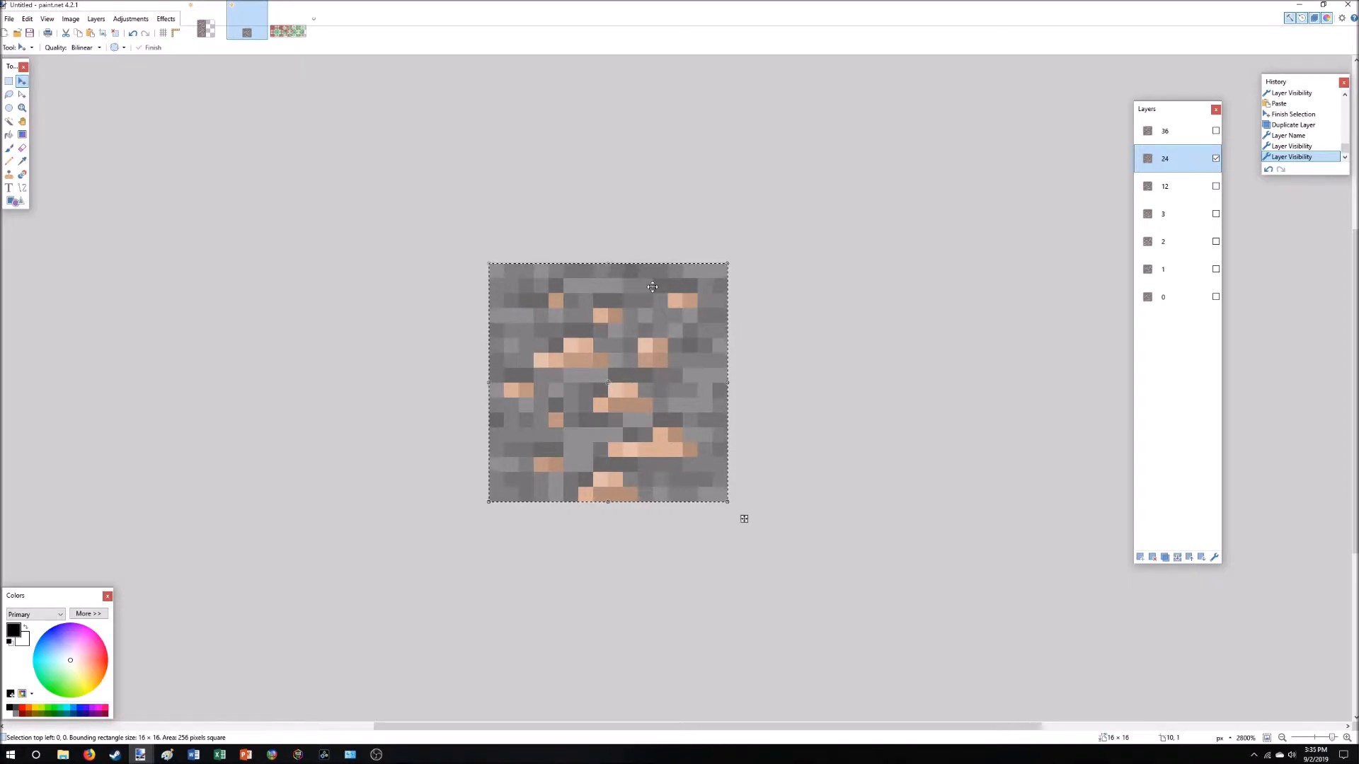
pyautogui.click(1216, 131)
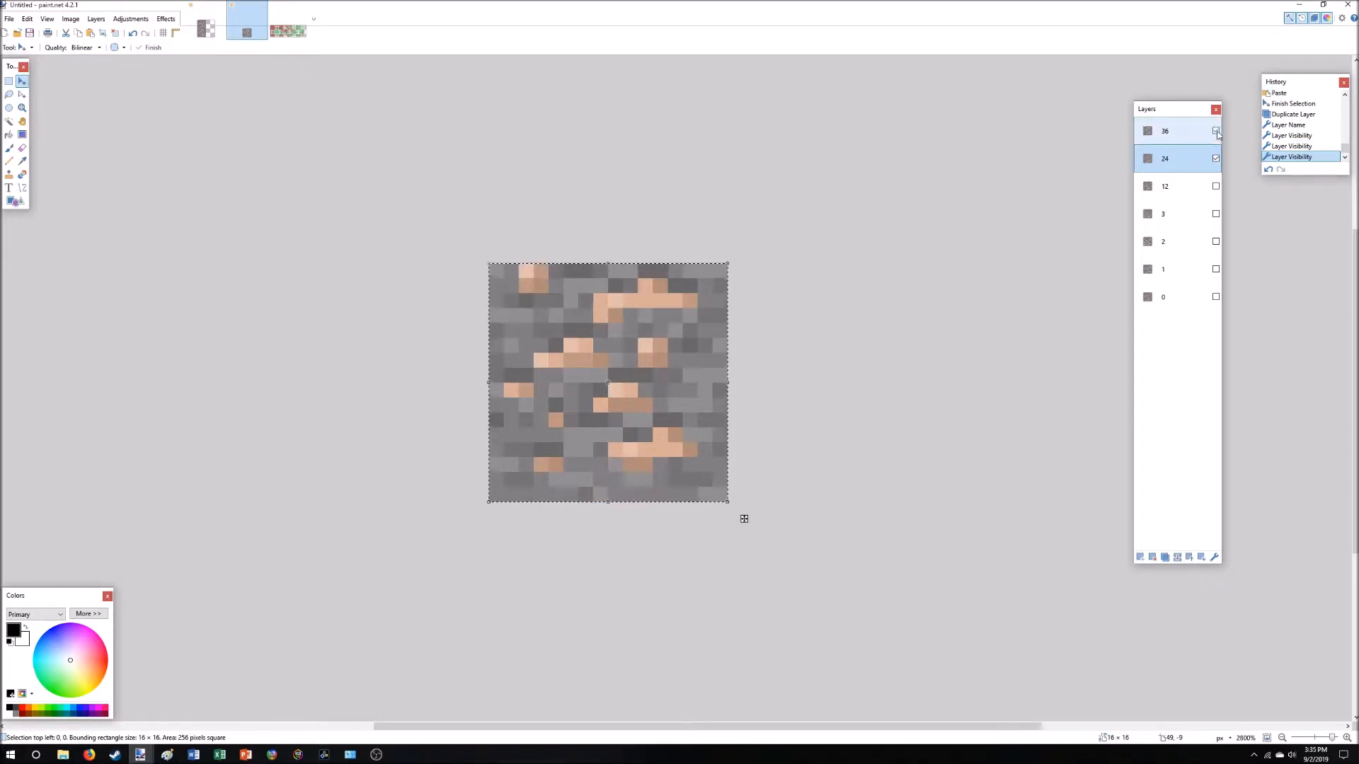
# Paste the top 16 × 9 area of layer 36 over the same area of layer 24, with layer 36 hidden, and deselect.
pyautogui.click(9, 81)
pyautogui.moveTo(743, 516); pyautogui.dragTo(787, 383)
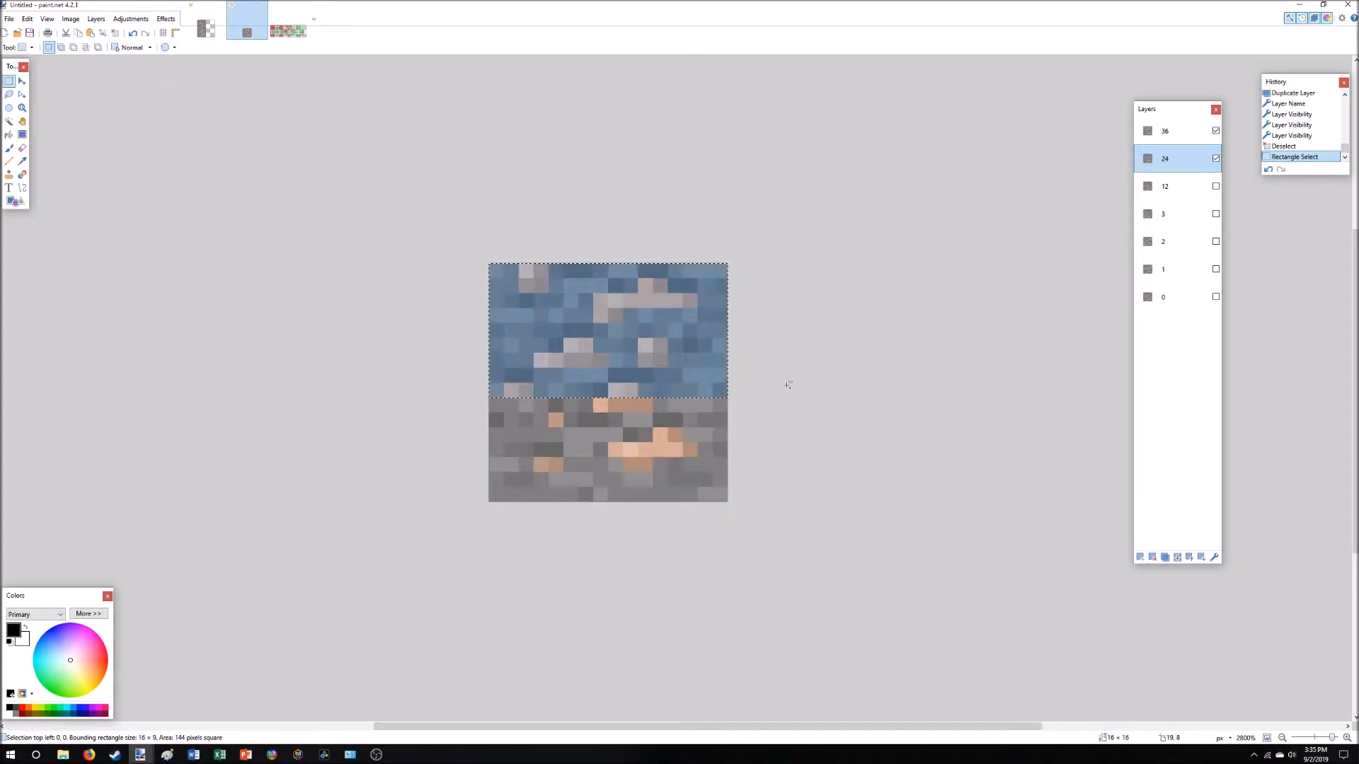
pyautogui.click(1216, 131)
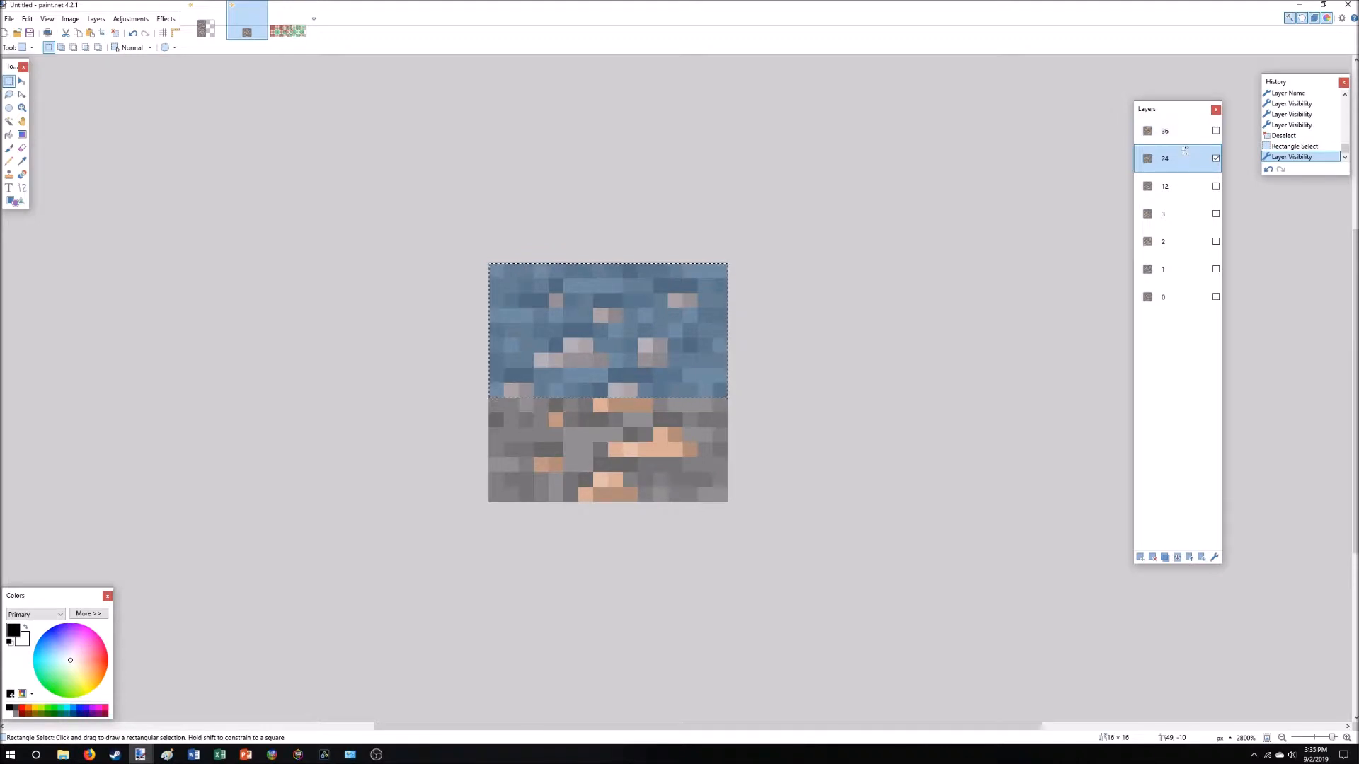
pyautogui.hotkey('ctrl', 'v')
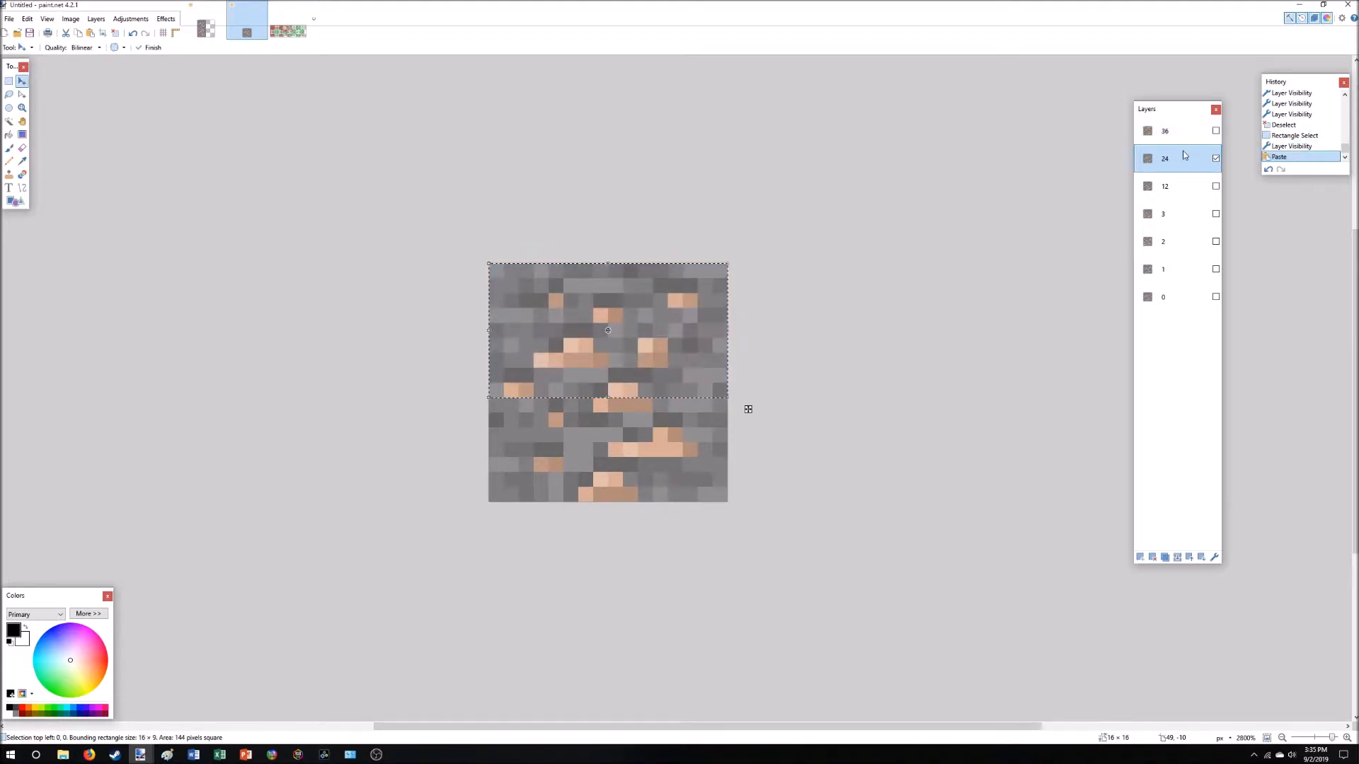
pyautogui.click(1195, 128)
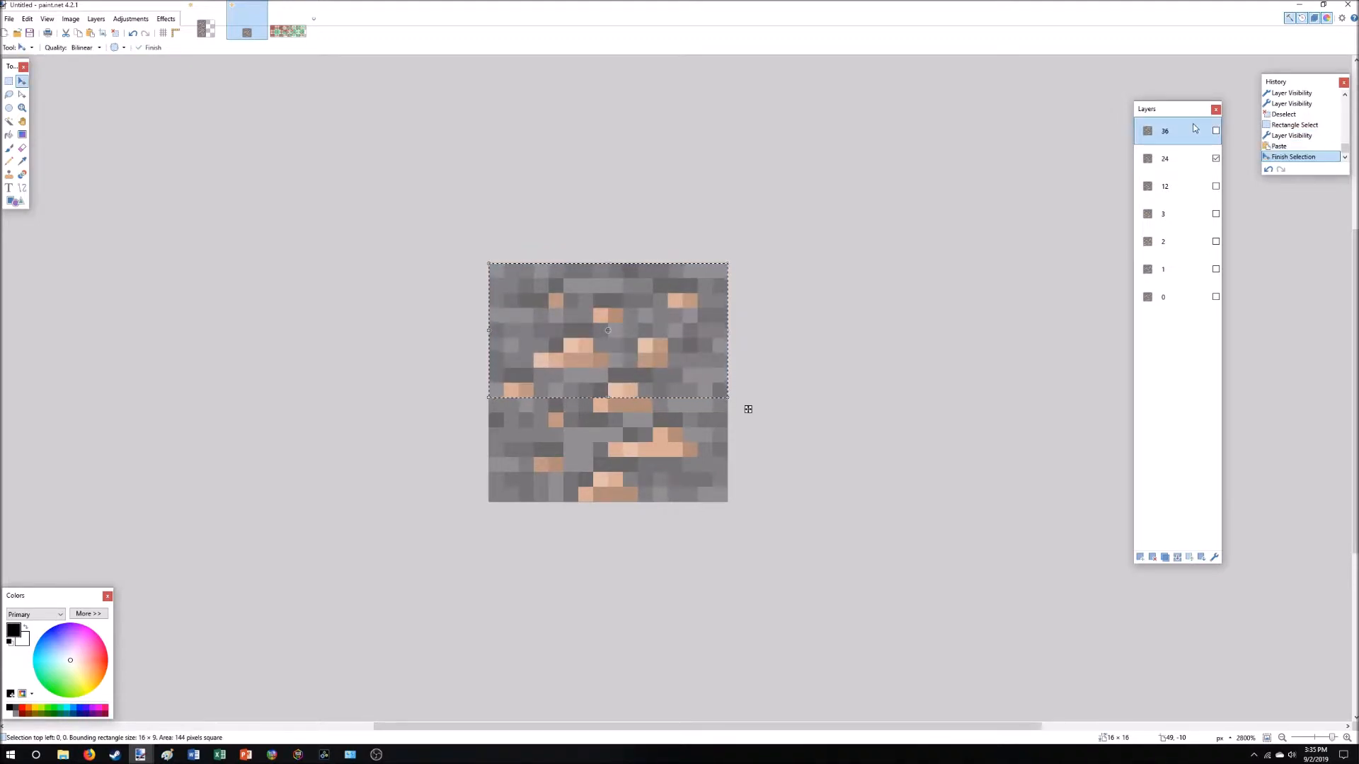
pyautogui.click(1174, 159)
pyautogui.hotkey('ctrl', 'v')
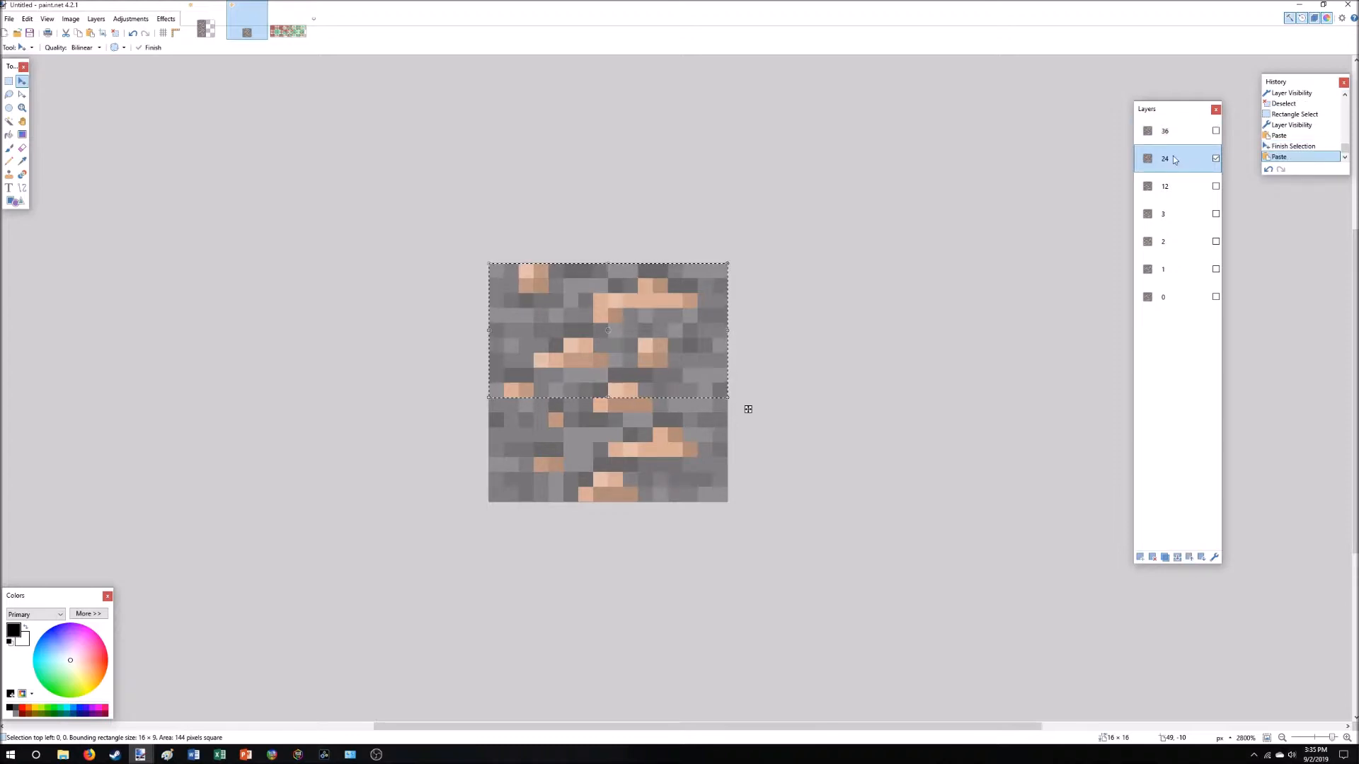
pyautogui.hotkey('ctrl', 'd')
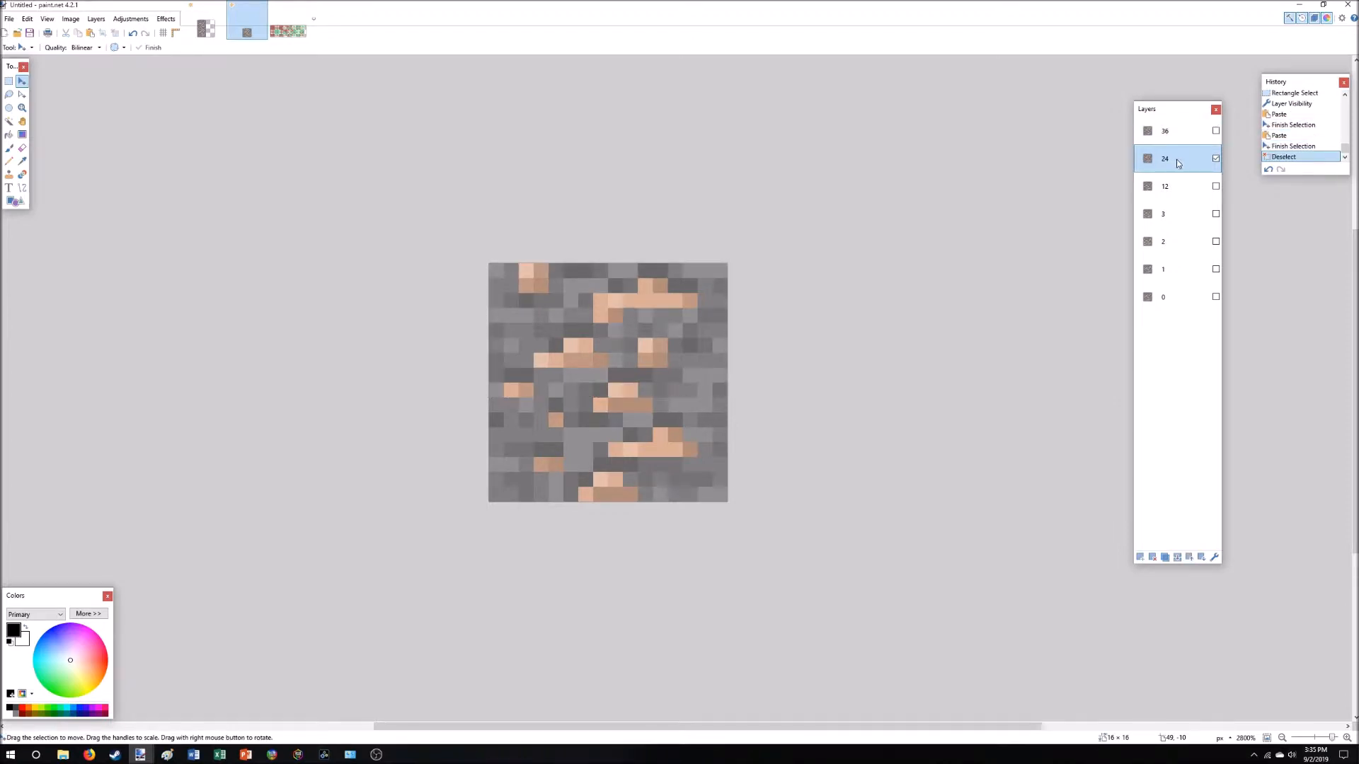
# Compare the vertical tiles by showing layers 12, 24 and 36 one at a time.
pyautogui.click(1216, 158)
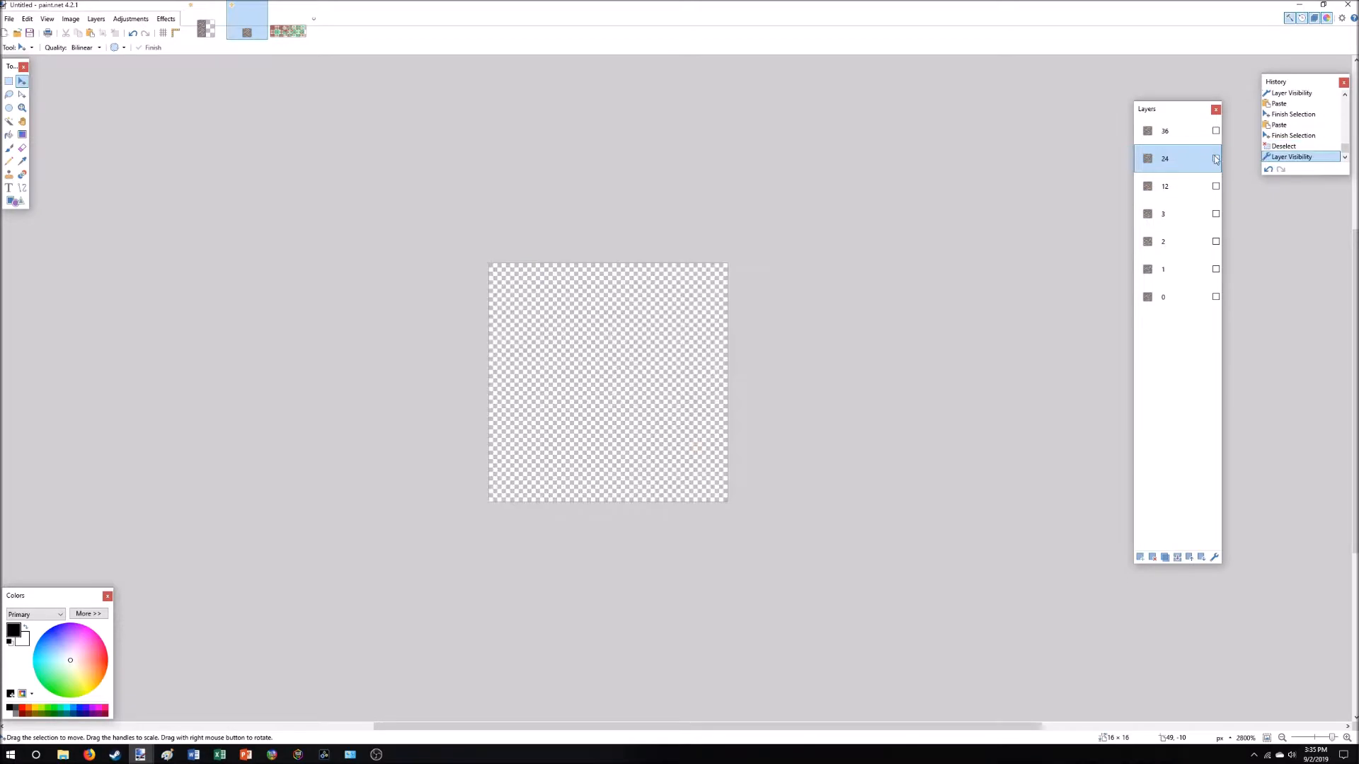
pyautogui.click(1216, 187)
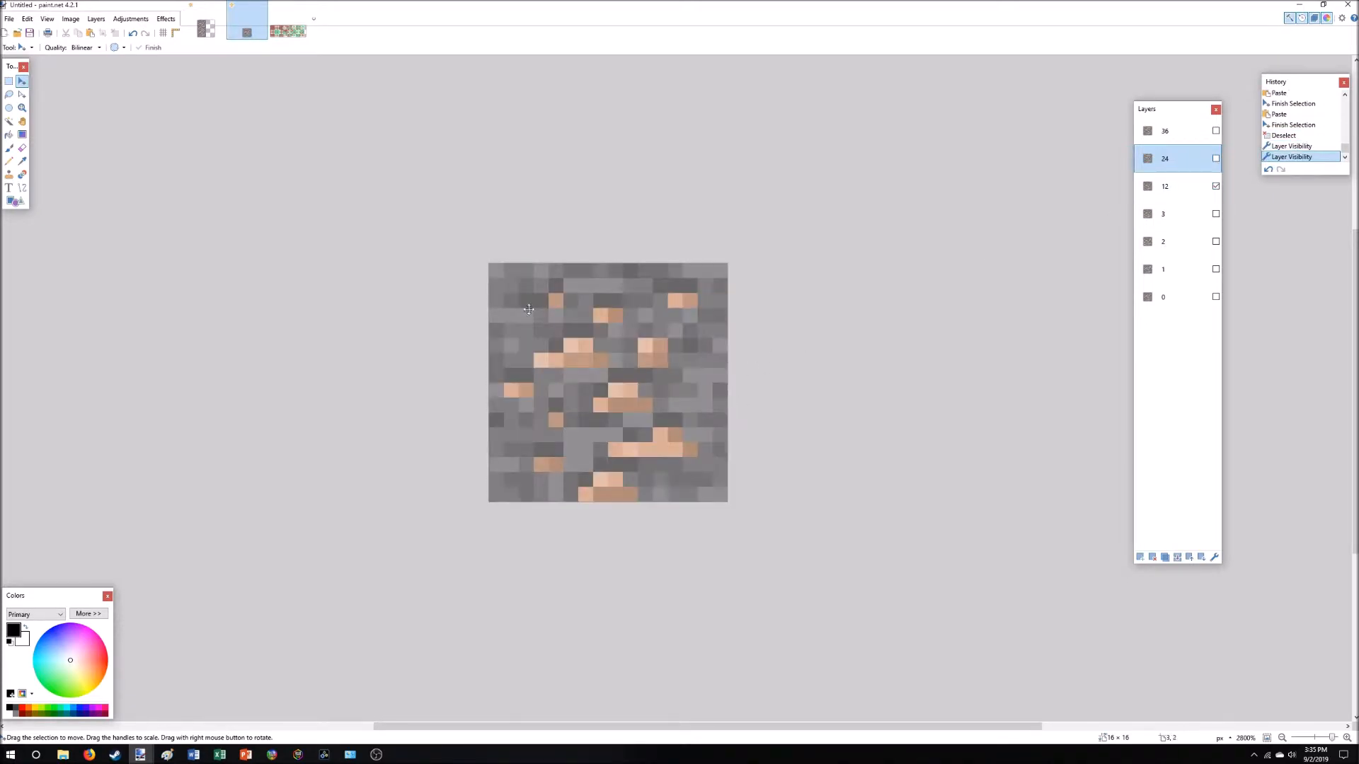
pyautogui.click(1216, 187)
pyautogui.click(1216, 158)
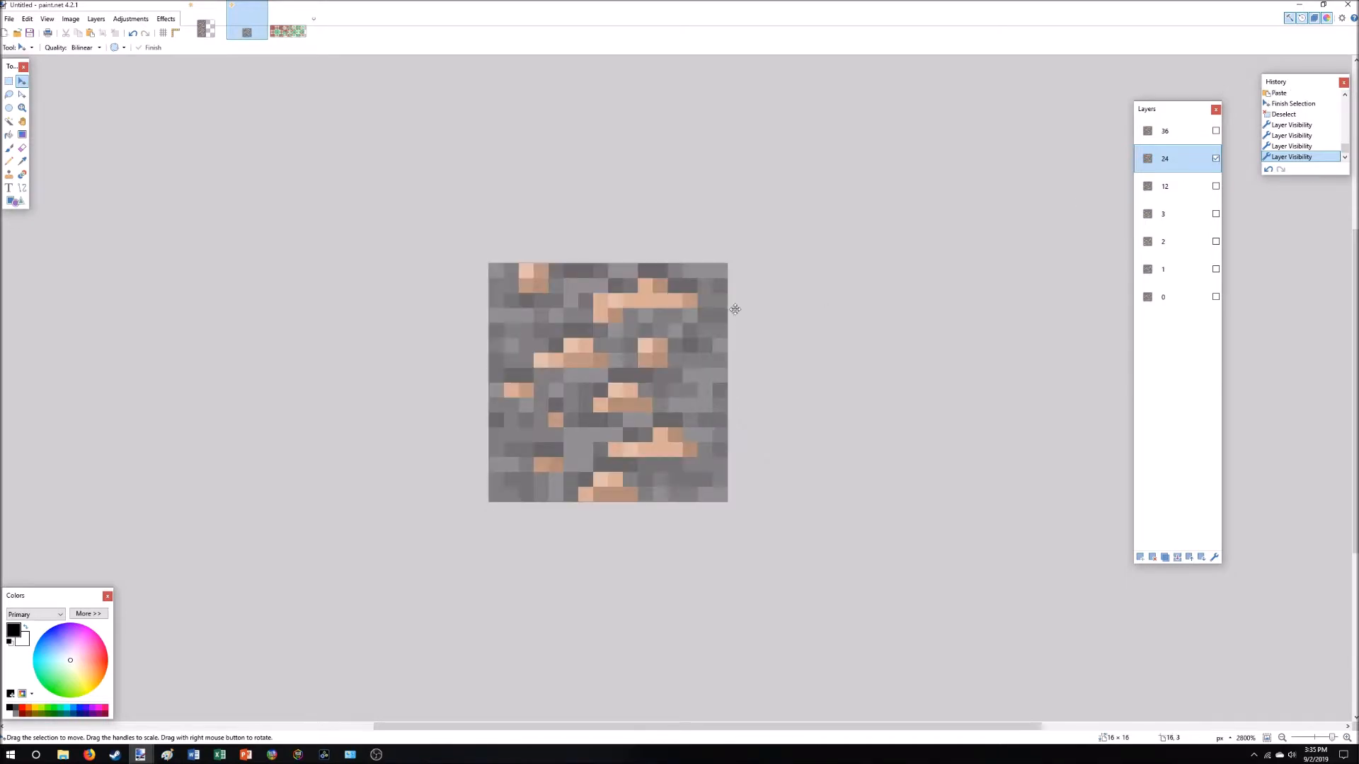
pyautogui.click(1216, 158)
pyautogui.click(1216, 130)
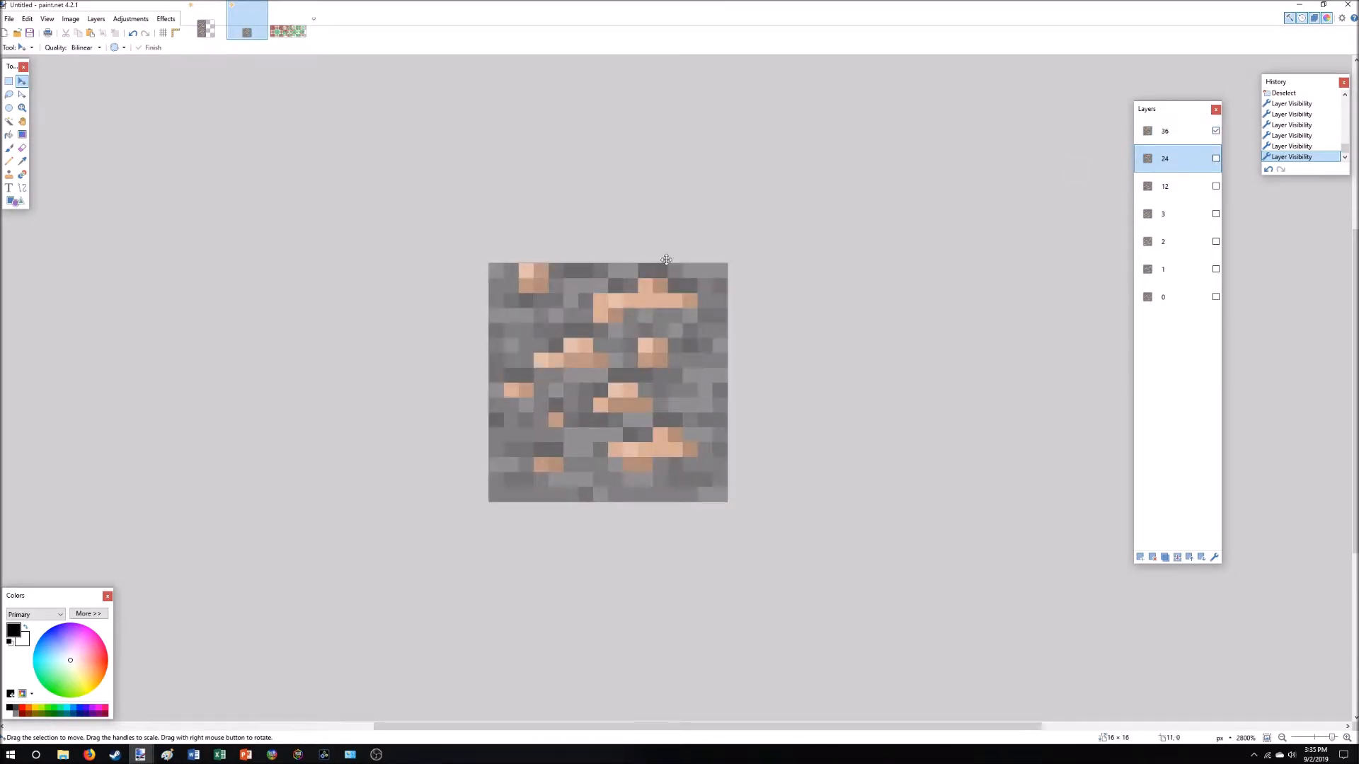
# Consult the CTM template and add a new layer named 4 above layer 3 in the untitled image.
pyautogui.click(288, 31)
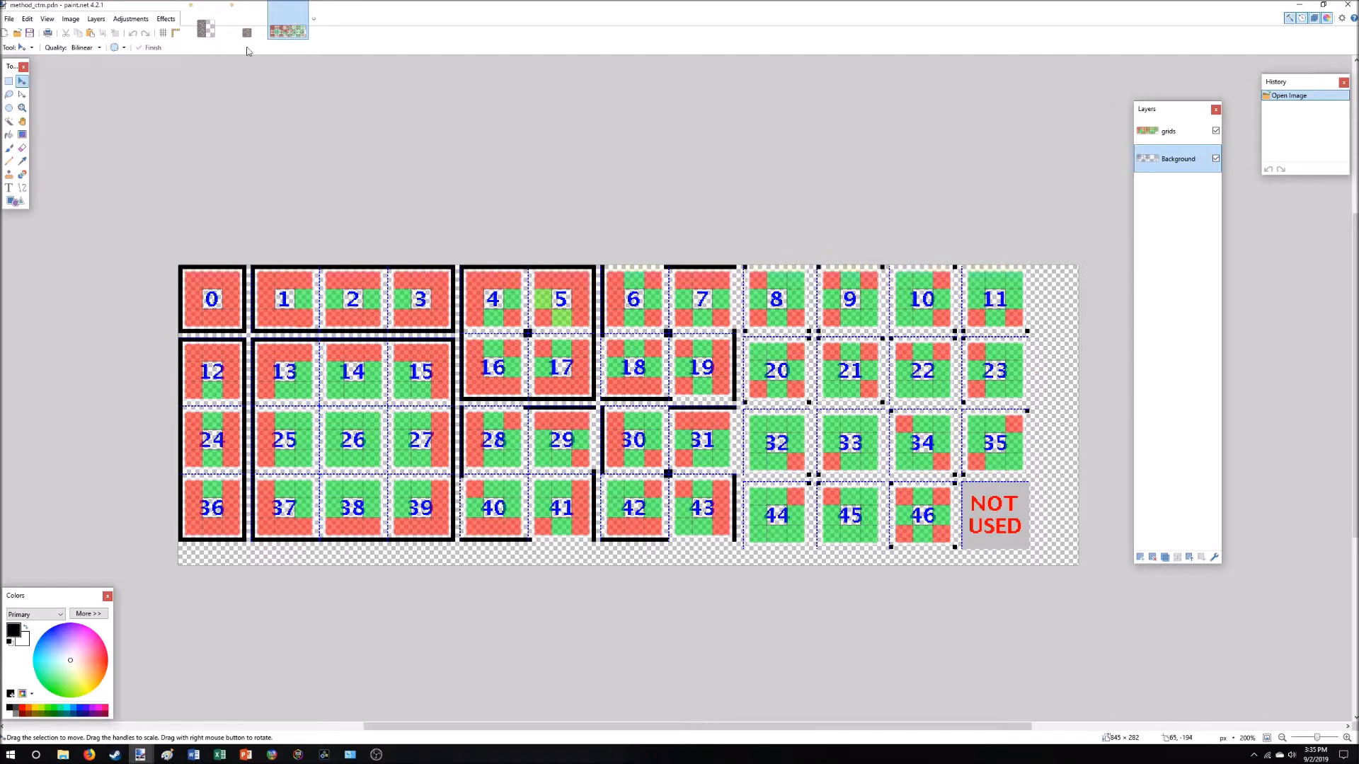
pyautogui.click(206, 28)
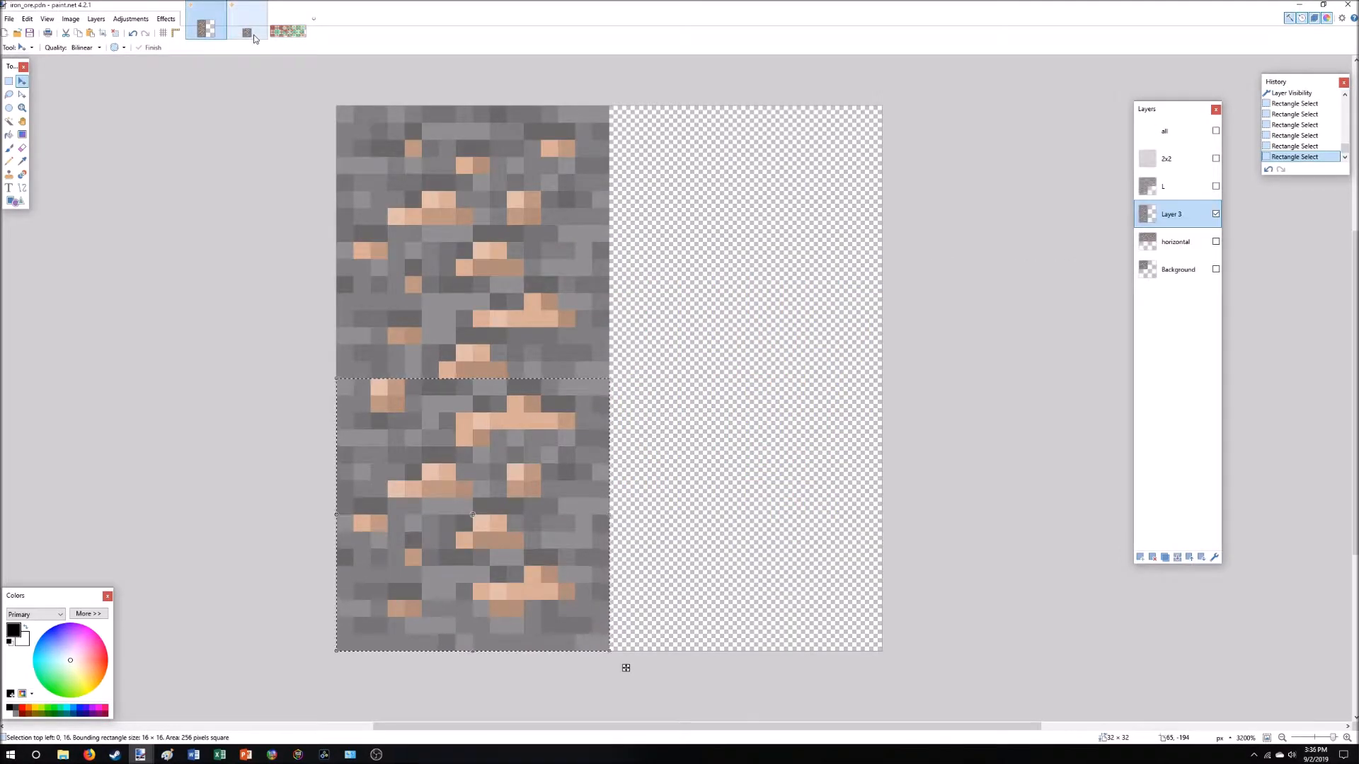
pyautogui.click(251, 35)
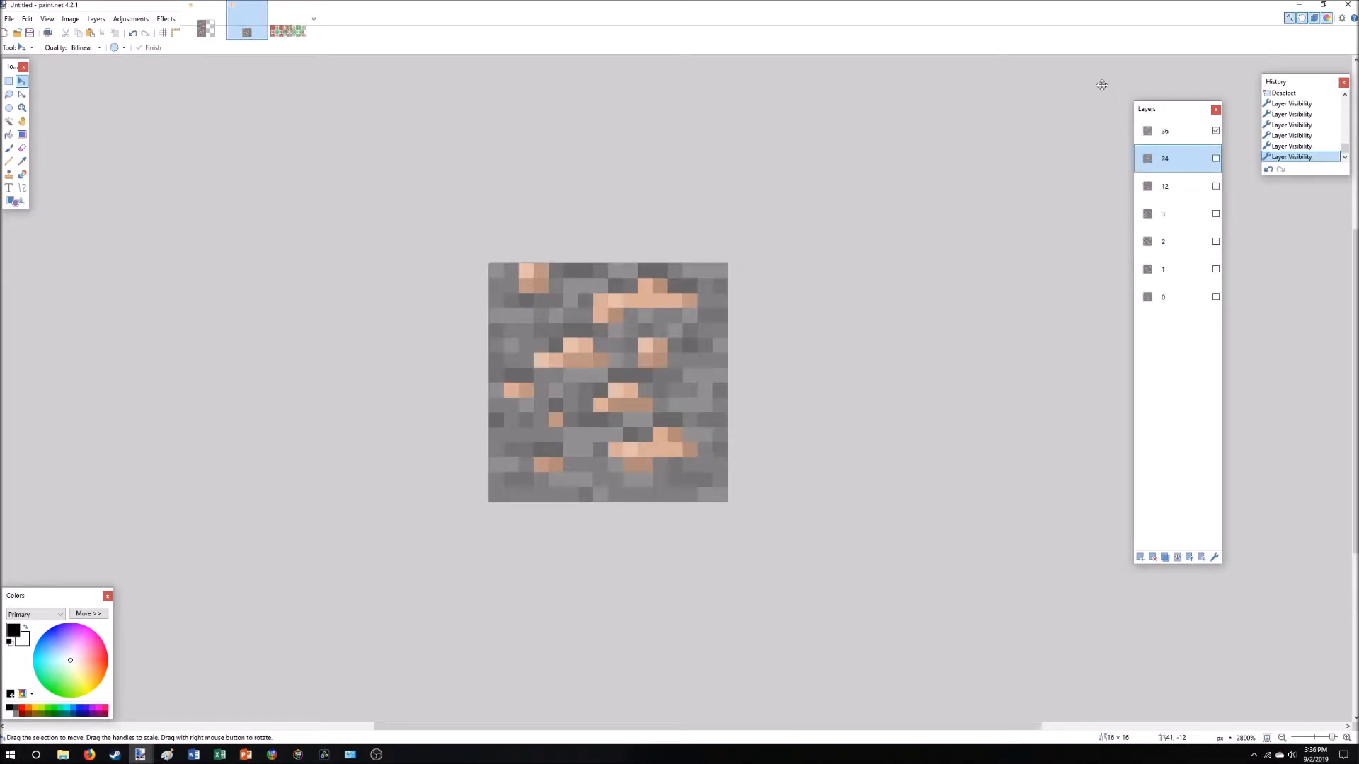
pyautogui.click(1170, 215)
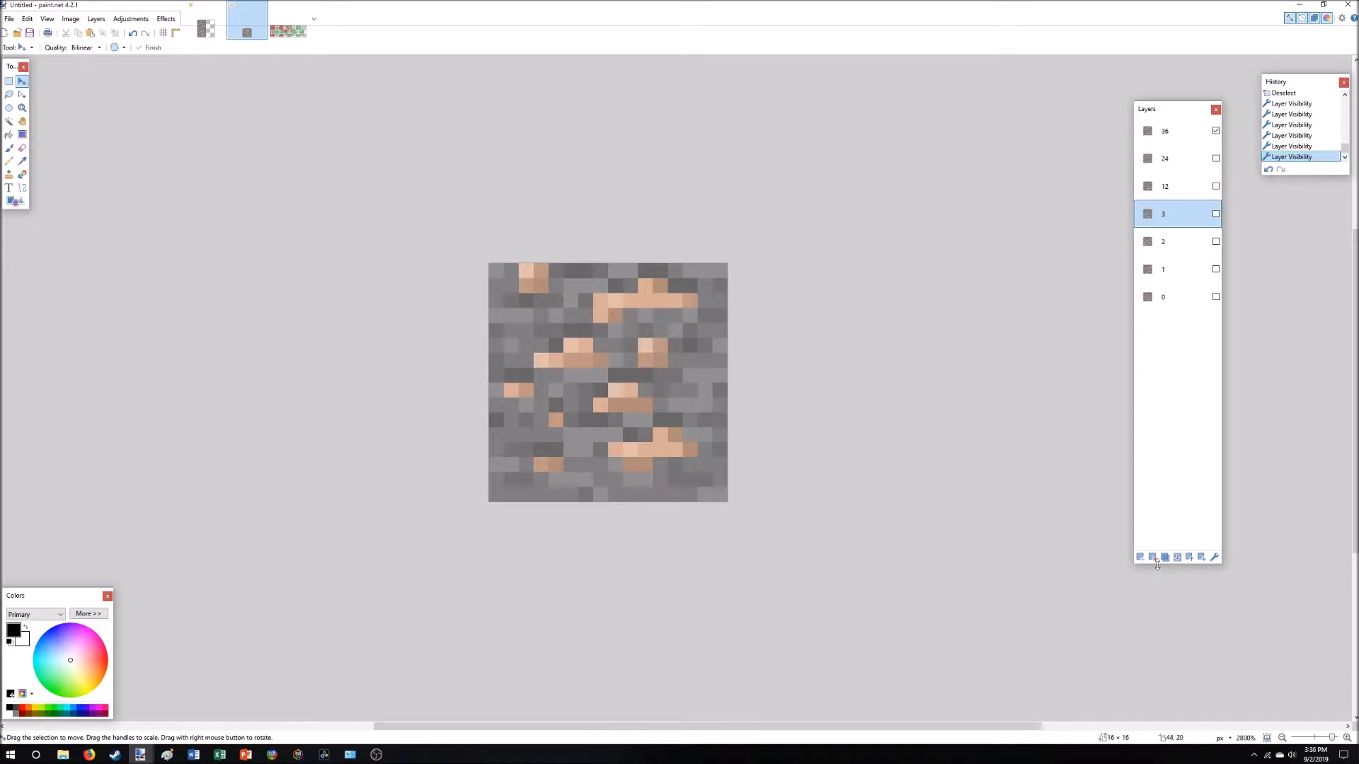
pyautogui.click(1138, 558)
pyautogui.doubleClick(1173, 215)
pyautogui.write('4')
pyautogui.press('Return')
# Show only the 2x2 layer in iron_ore.pdn and copy the upper-left 16 × 16 area into layer 4 of the untitled image.
pyautogui.click(206, 28)
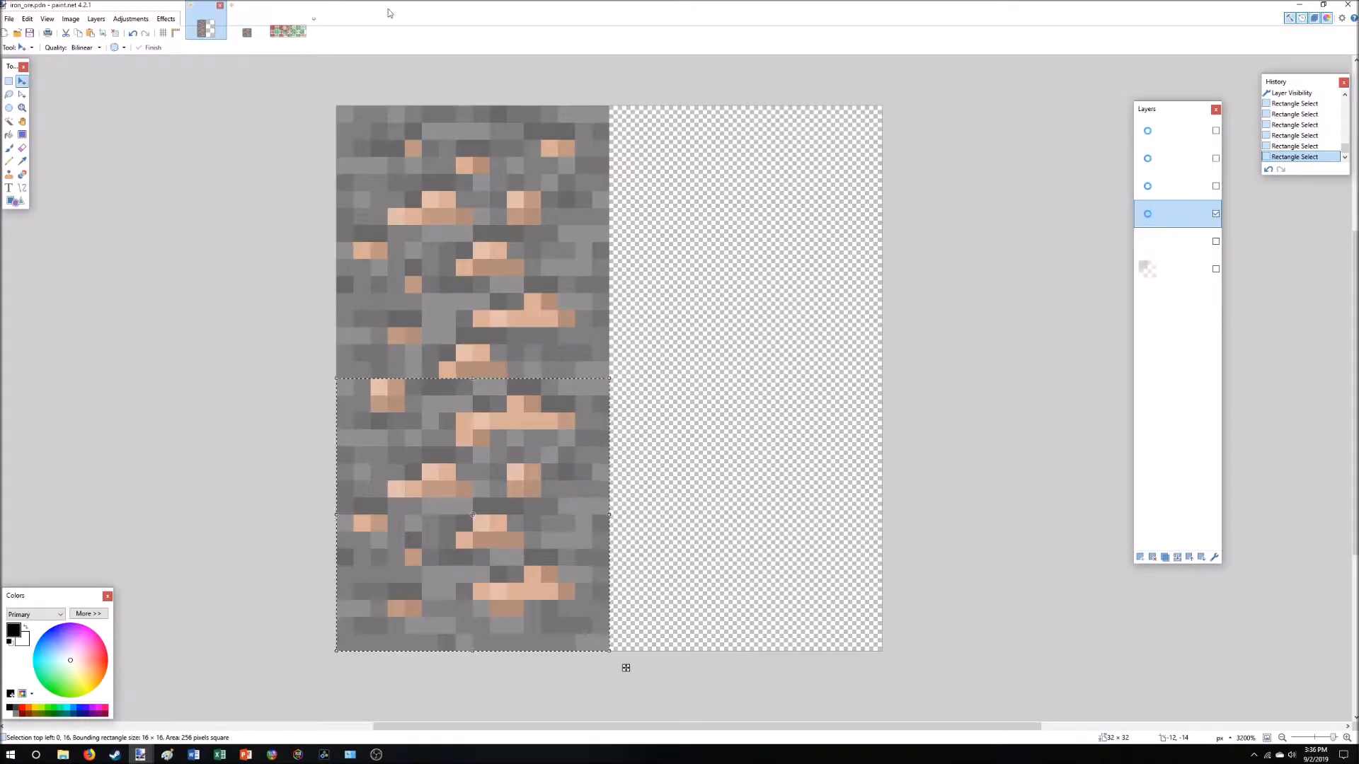
pyautogui.click(1216, 214)
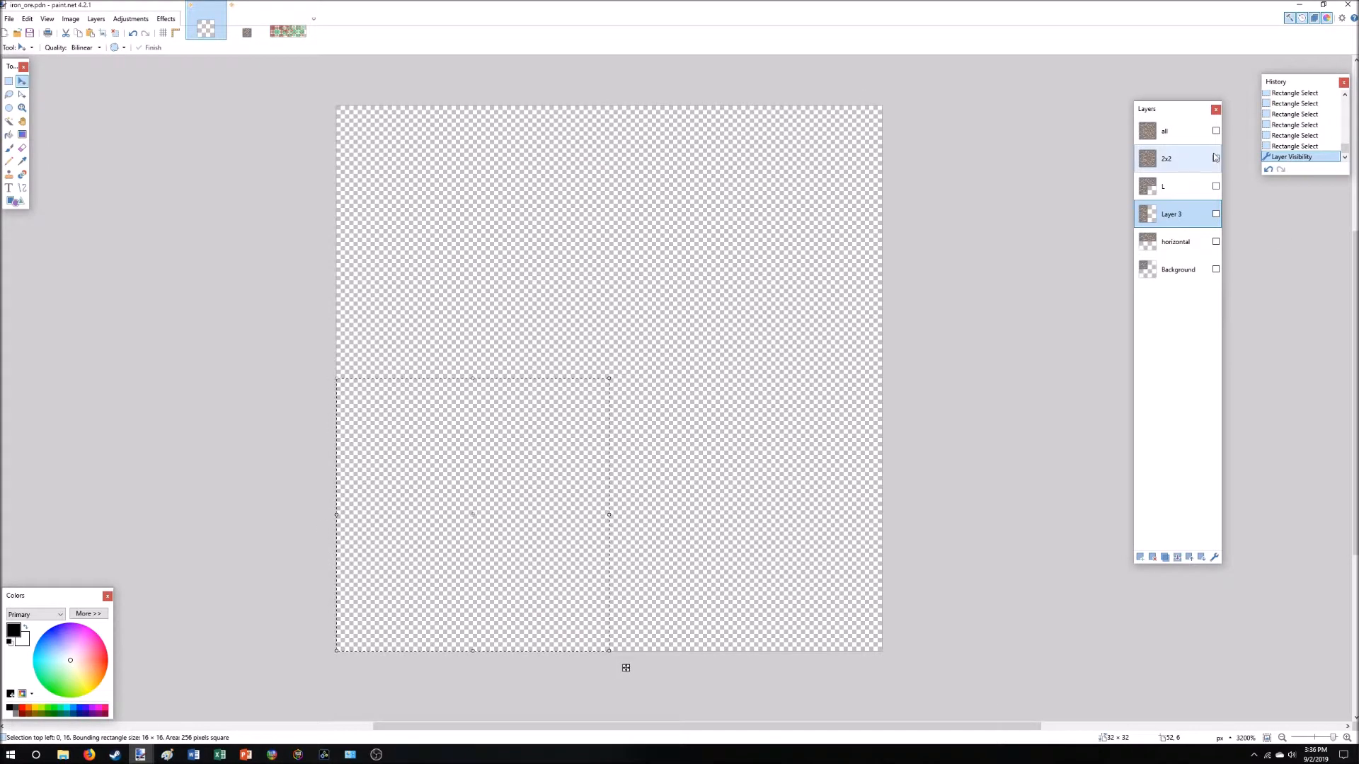
pyautogui.click(1216, 158)
pyautogui.click(8, 81)
pyautogui.moveTo(337, 107); pyautogui.dragTo(603, 366)
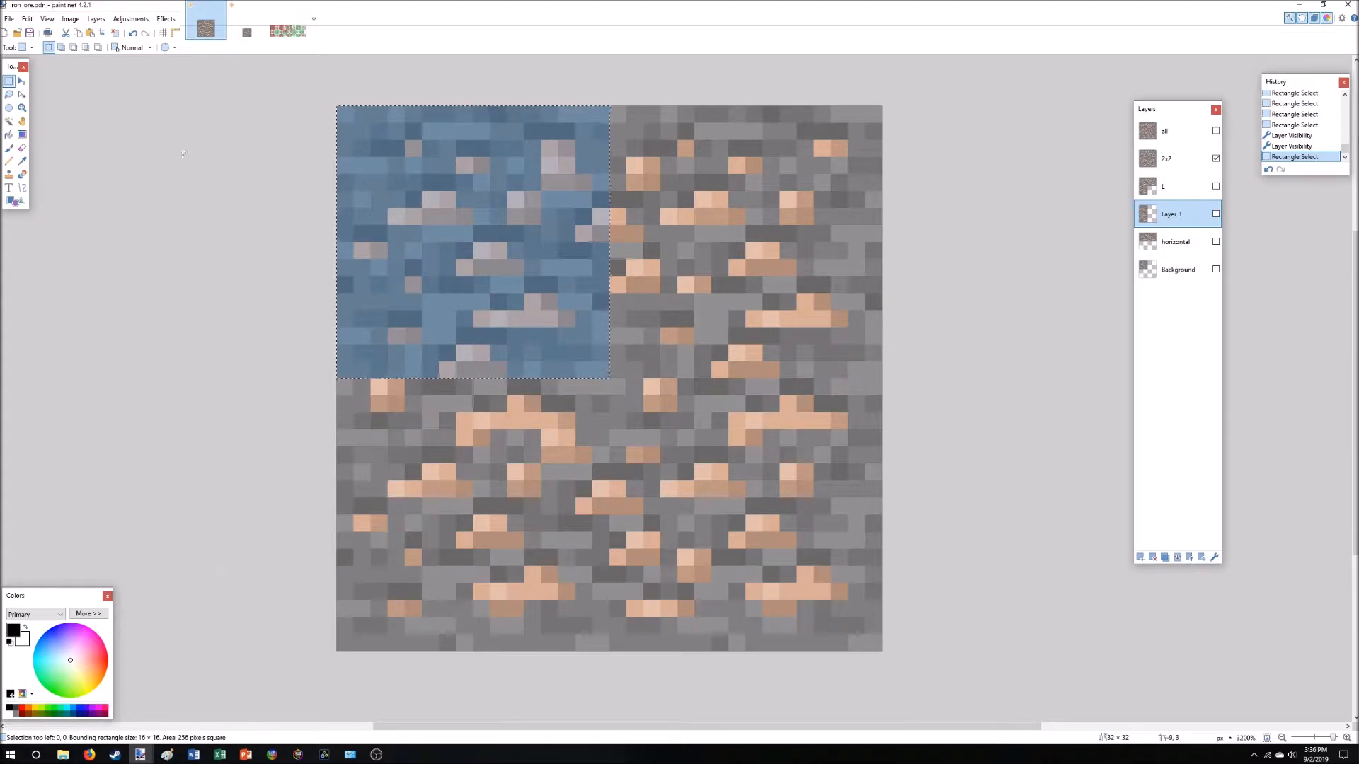
pyautogui.click(247, 32)
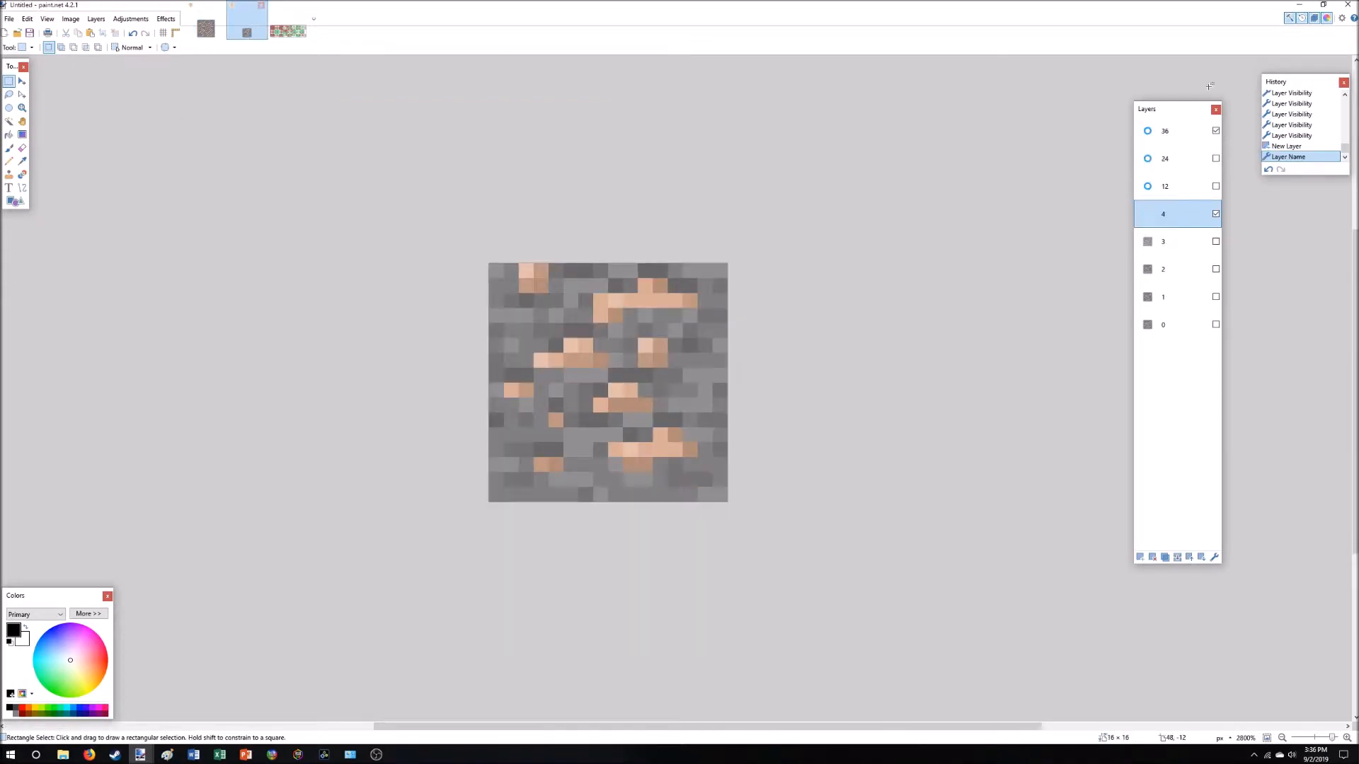
pyautogui.hotkey('ctrl', 'v')
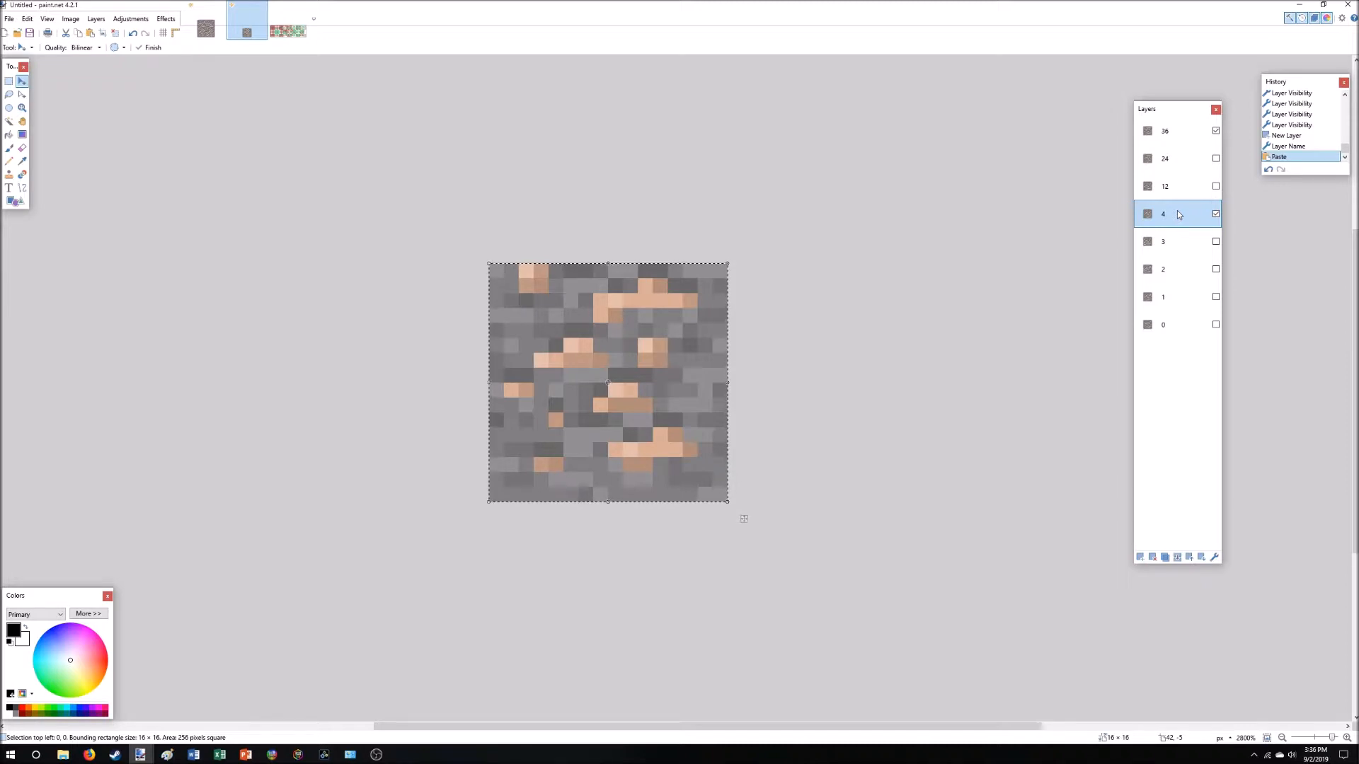
# Copy the upper-left 16 × 16 area from the 2x2 layer of iron_ore.pdn over layer 4 of the untitled image and hide layer 36.
pyautogui.click(203, 28)
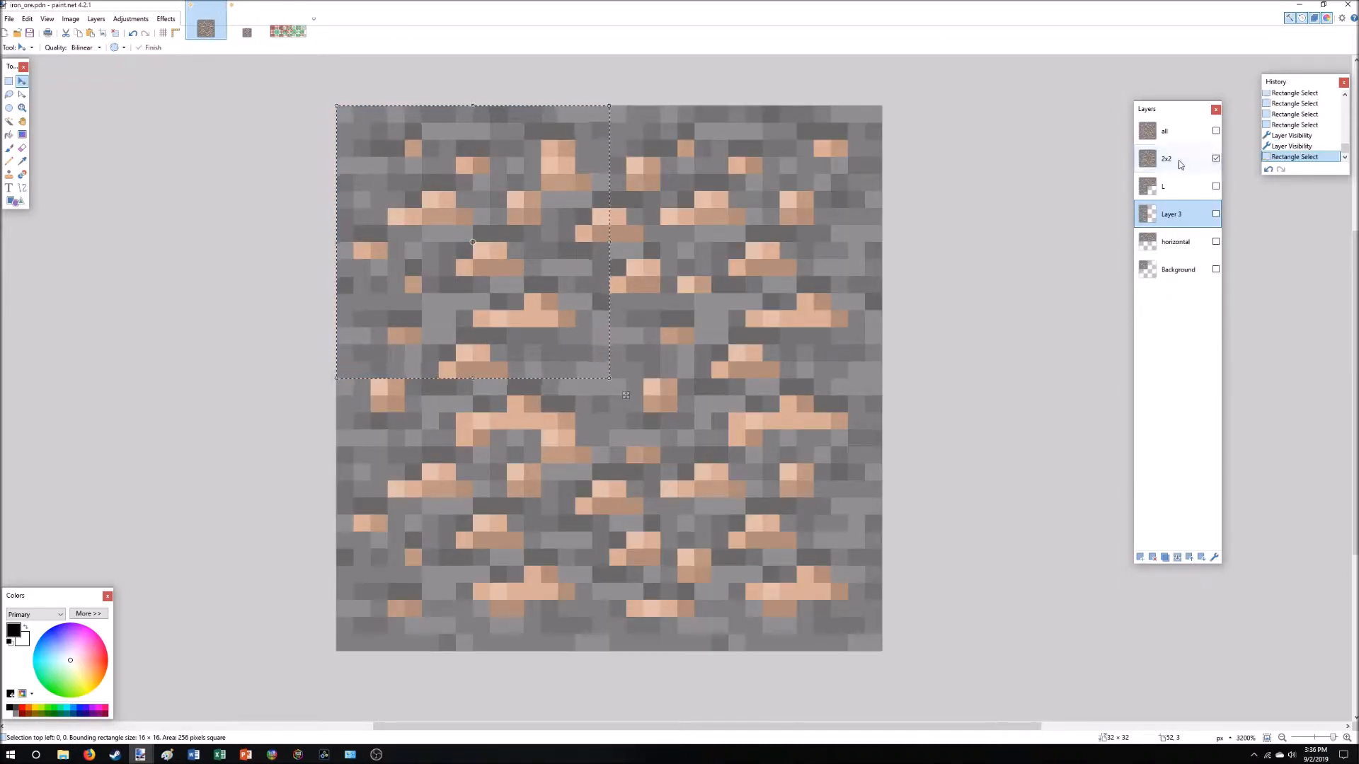
pyautogui.click(1181, 164)
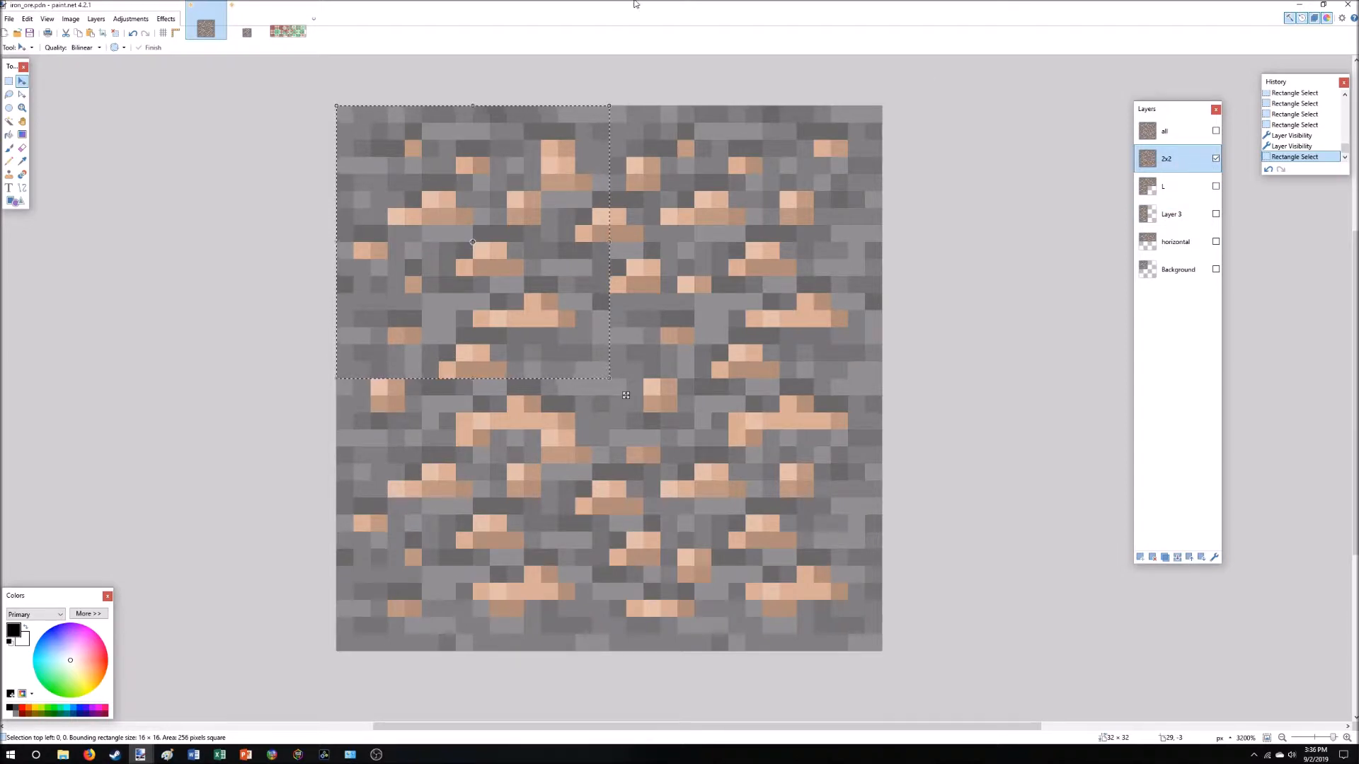
pyautogui.click(247, 30)
pyautogui.hotkey('ctrl', 'v')
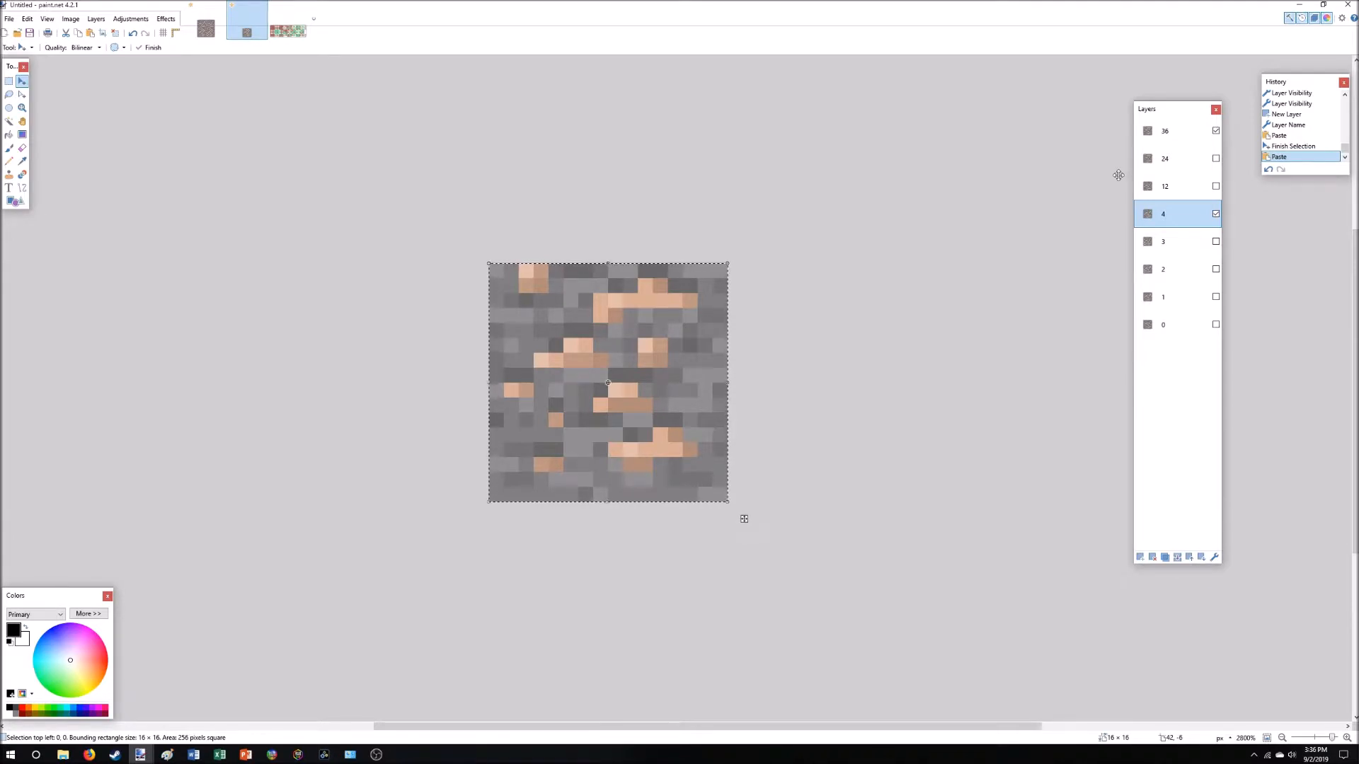
pyautogui.click(1216, 131)
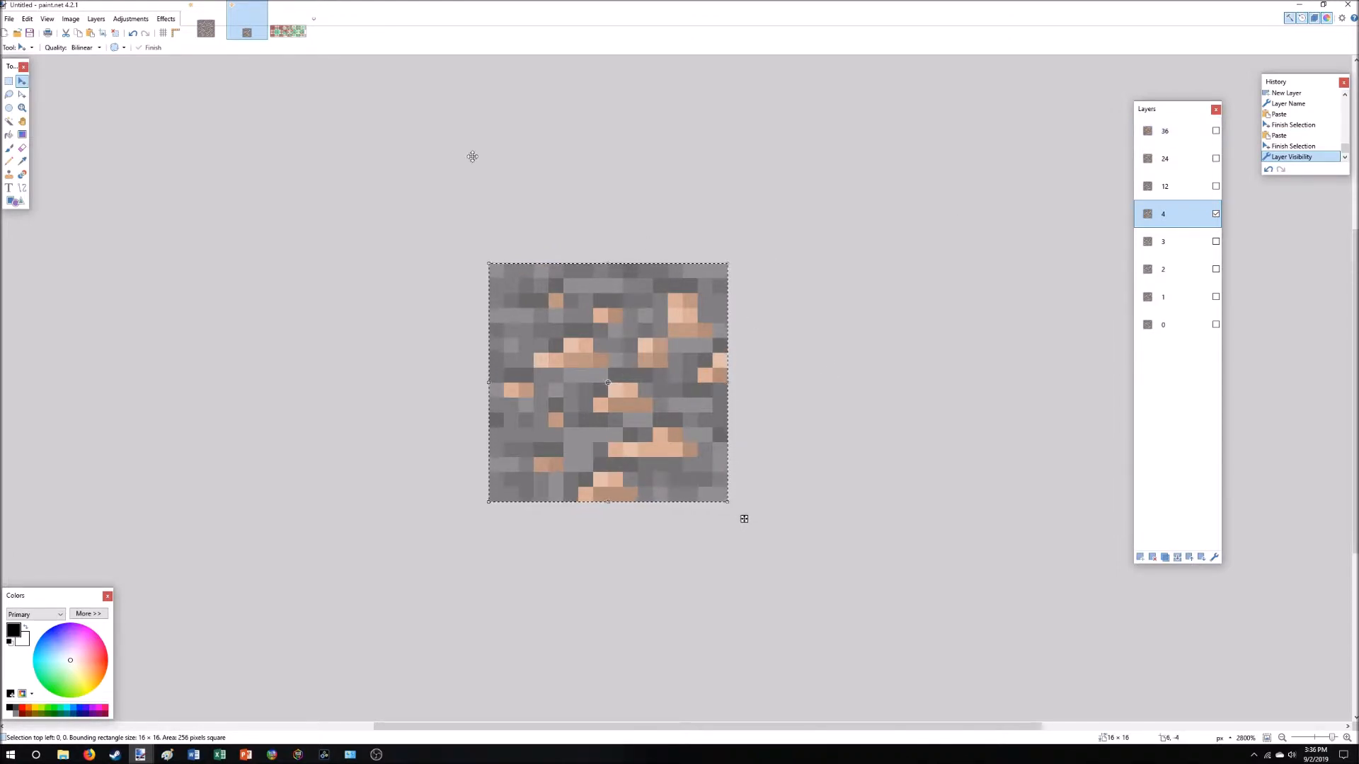
# Consult the CTM template, add a layer named 5 above layer 4 in the untitled image, and hide layer 4.
pyautogui.click(288, 30)
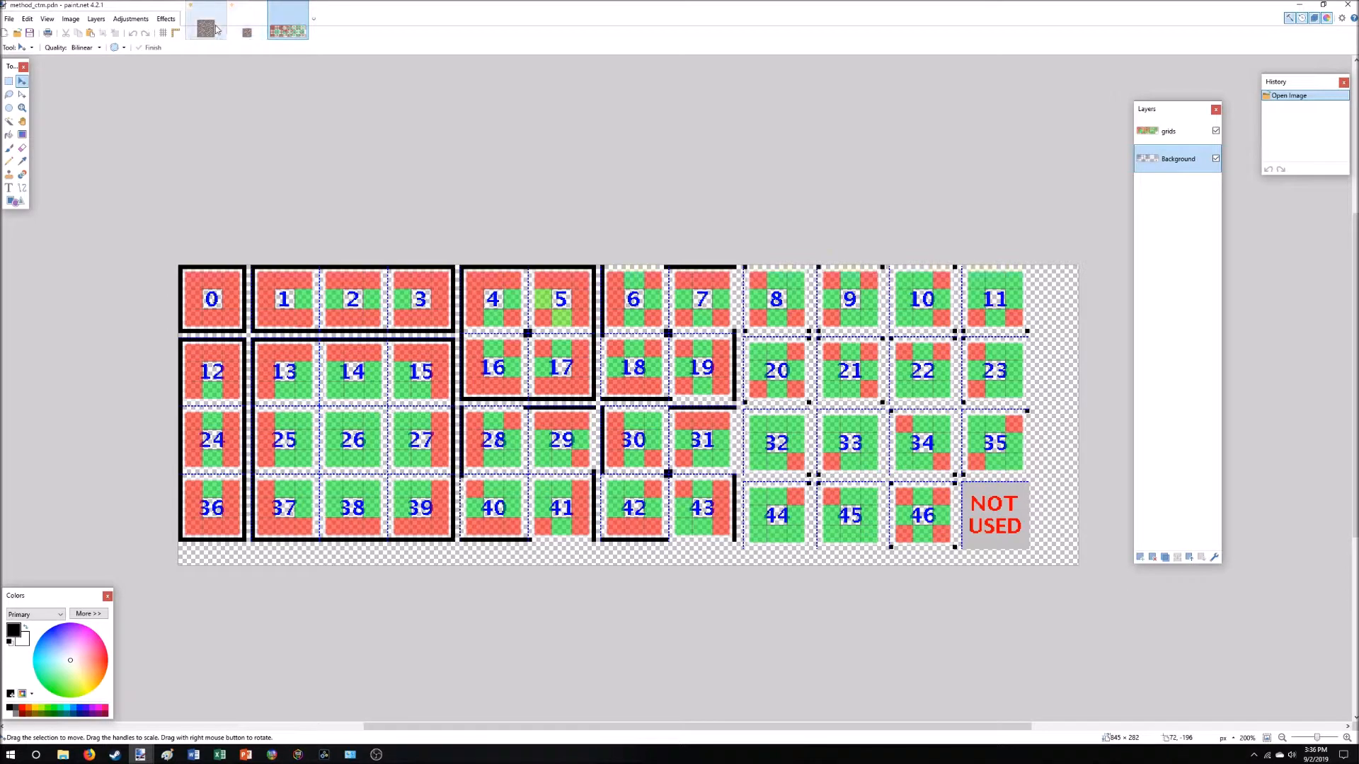
pyautogui.click(247, 32)
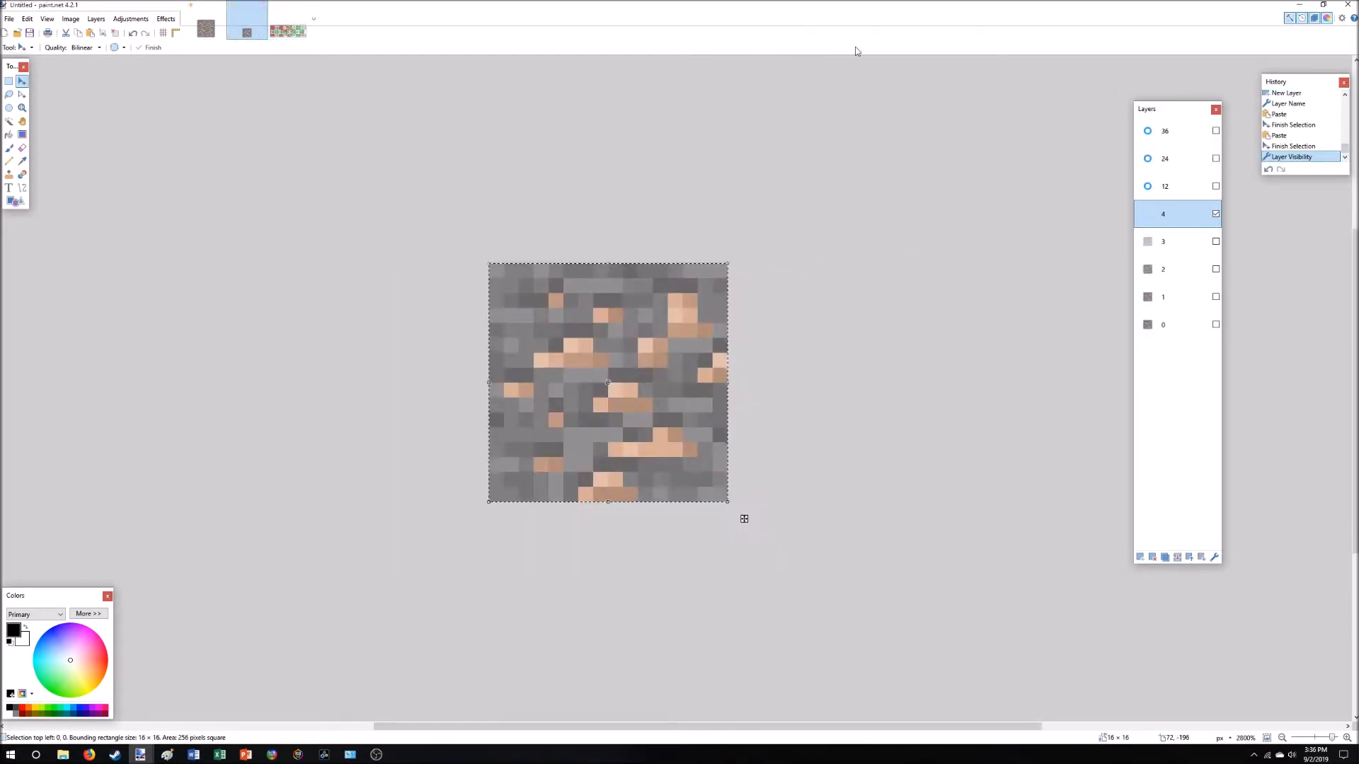
pyautogui.click(1139, 557)
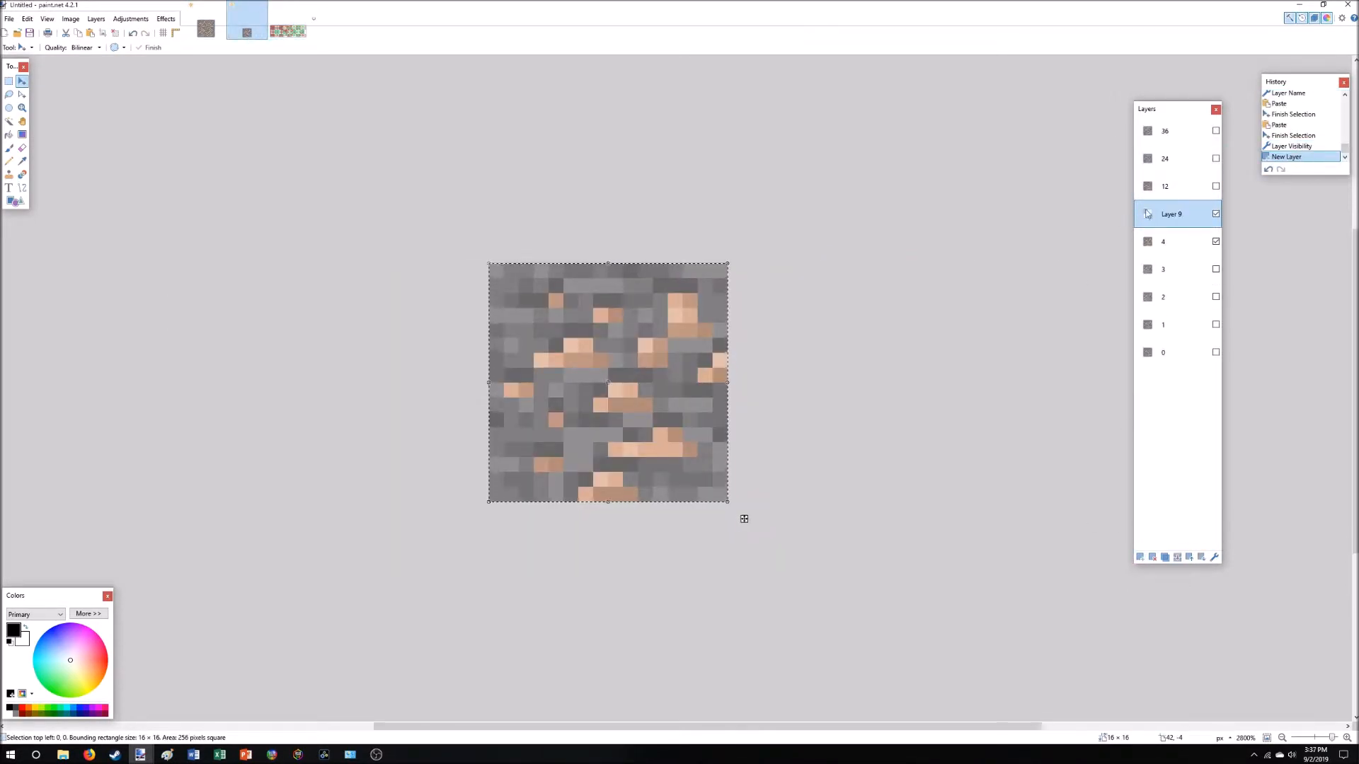
pyautogui.doubleClick(1170, 215)
pyautogui.write('5')
pyautogui.press('Return')
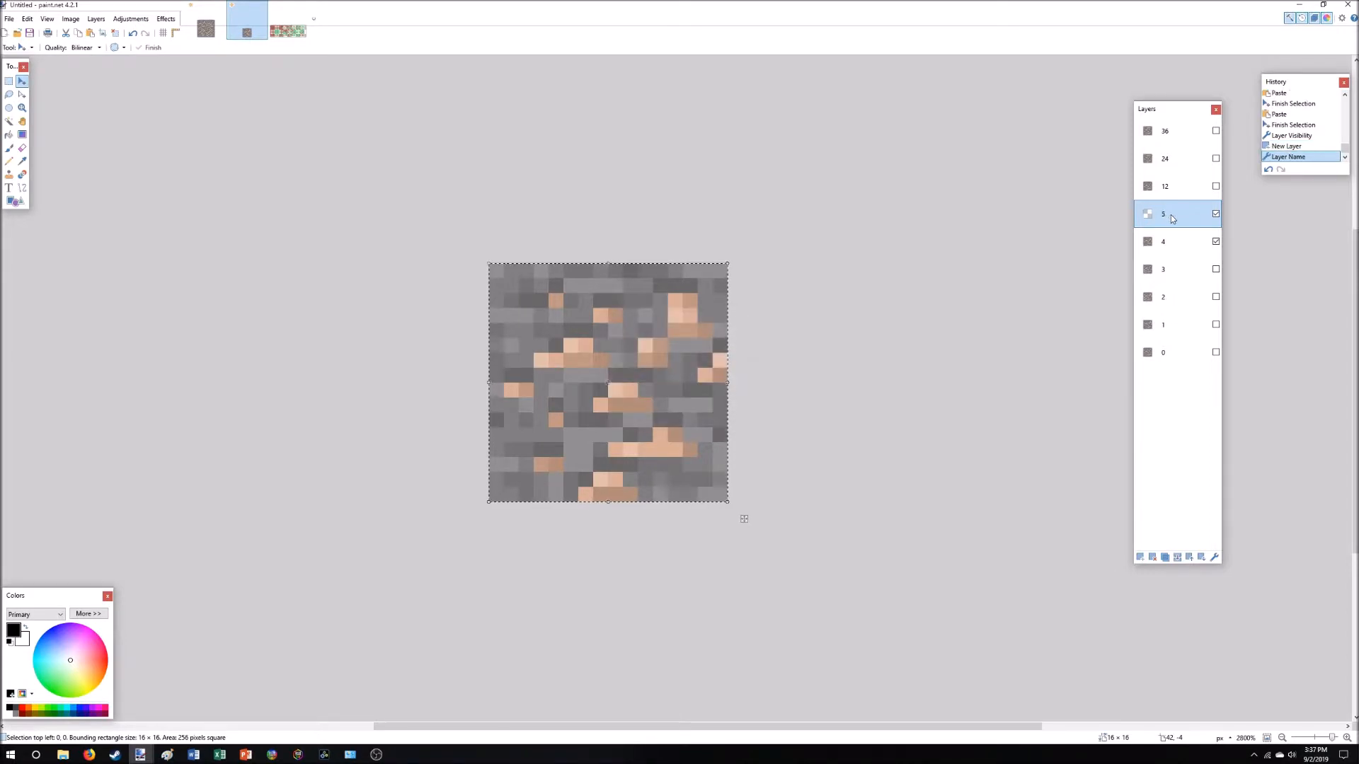
pyautogui.click(1216, 242)
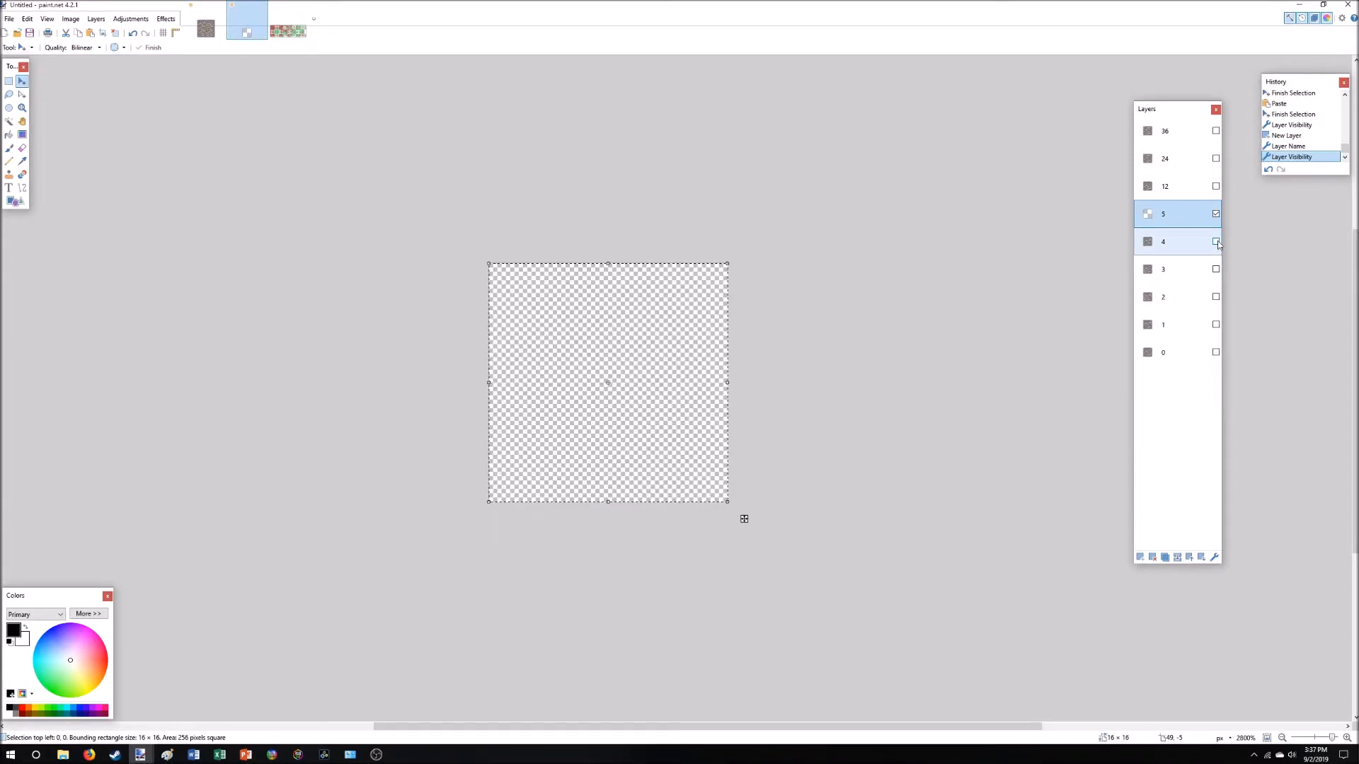
# Copy the upper-right 16 × 16 area of the 2x2 layer in iron_ore.pdn into layer 5, then hide layer 5.
pyautogui.click(205, 26)
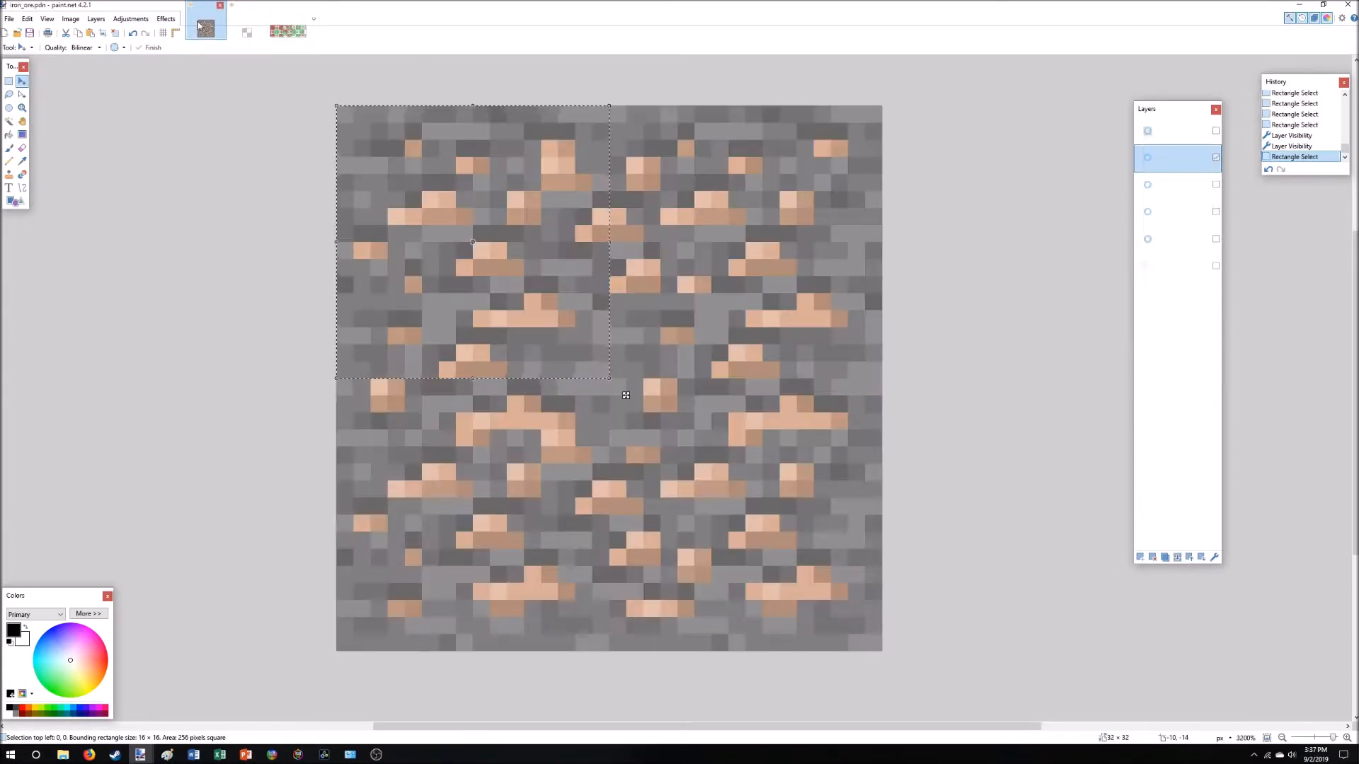
pyautogui.click(8, 81)
pyautogui.moveTo(609, 106); pyautogui.dragTo(882, 370)
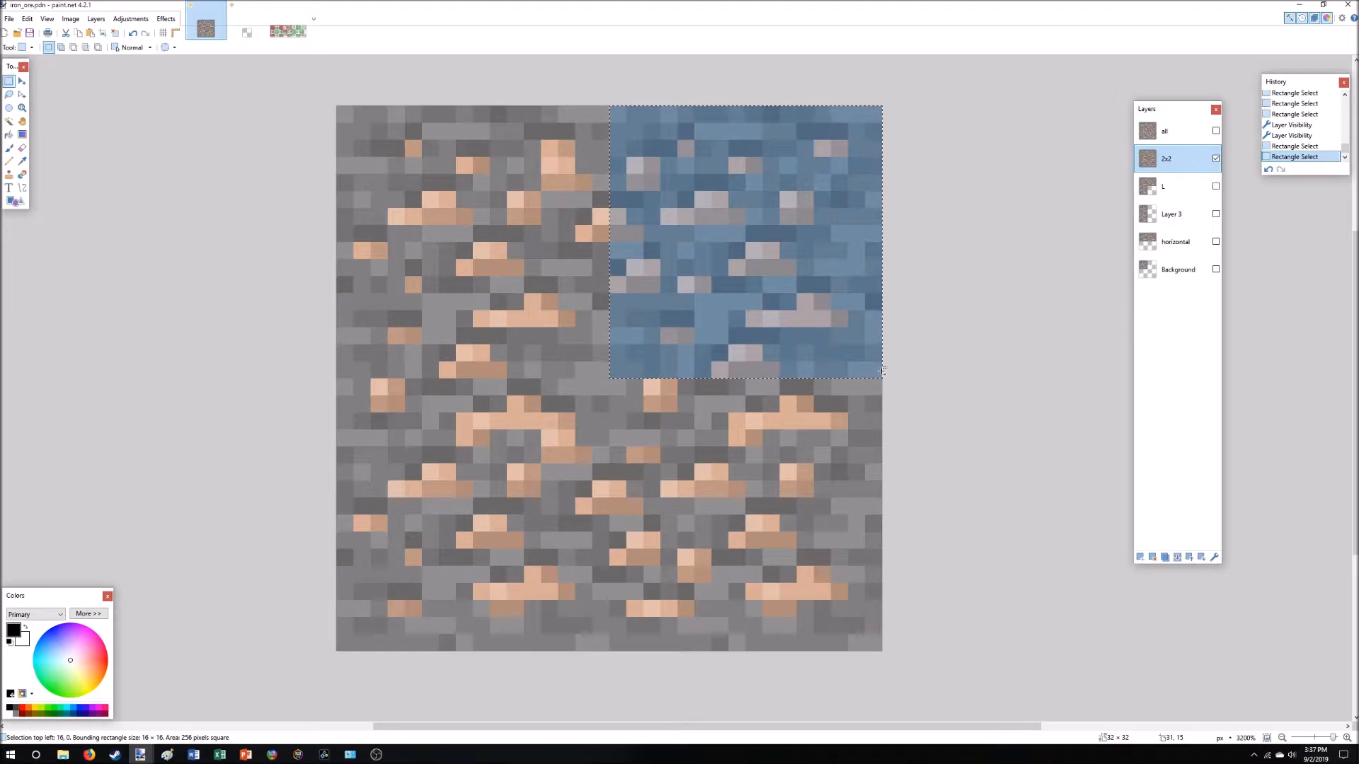
pyautogui.click(260, 32)
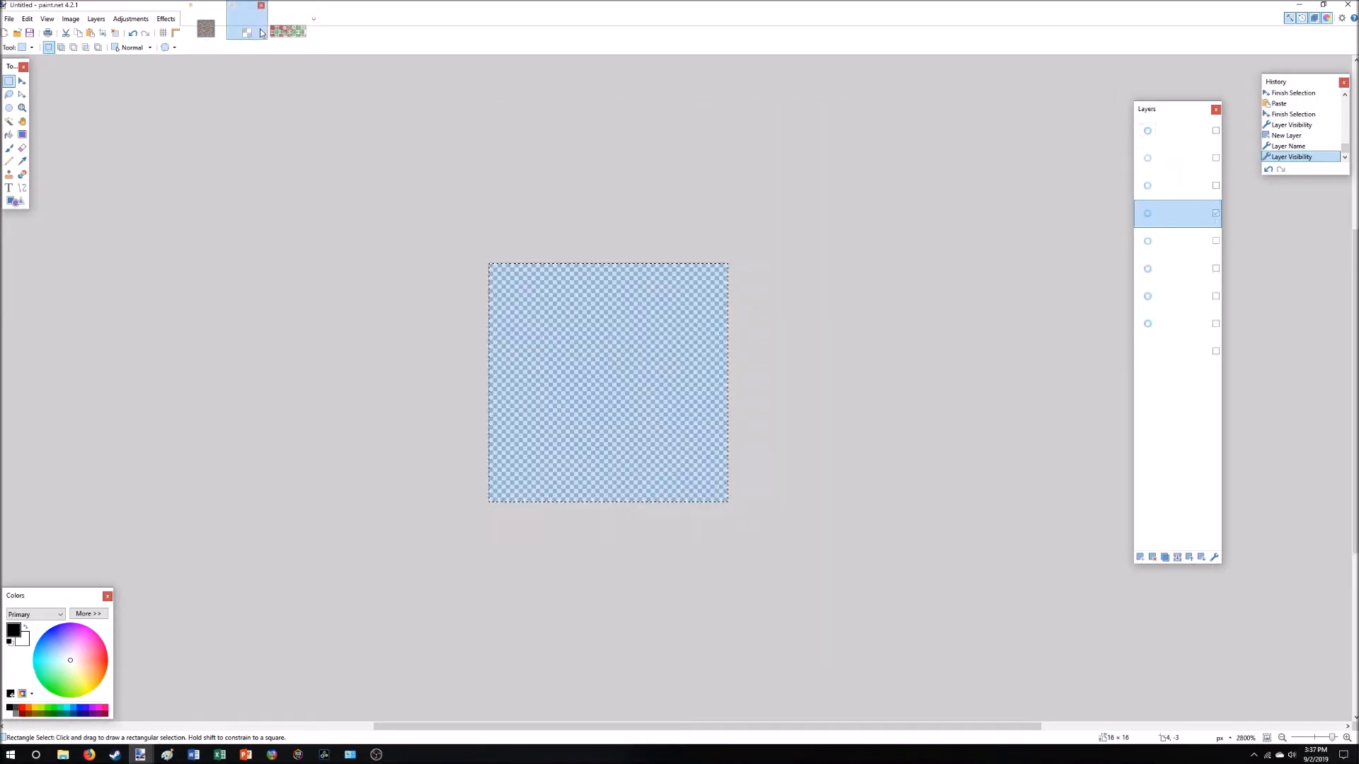
pyautogui.hotkey('ctrl', 'v')
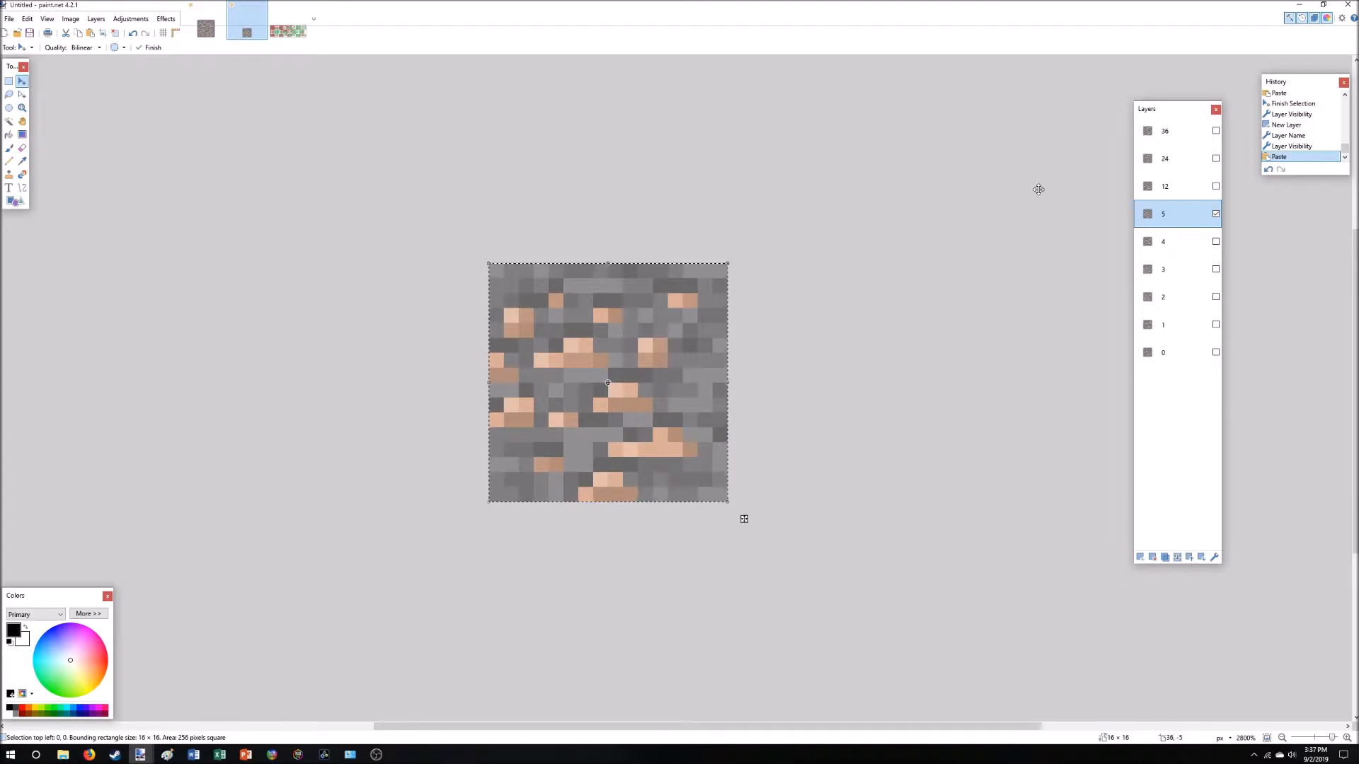
pyautogui.click(1216, 213)
# Add a new layer named 16 directly above layer 12 in the untitled image.
pyautogui.click(1178, 186)
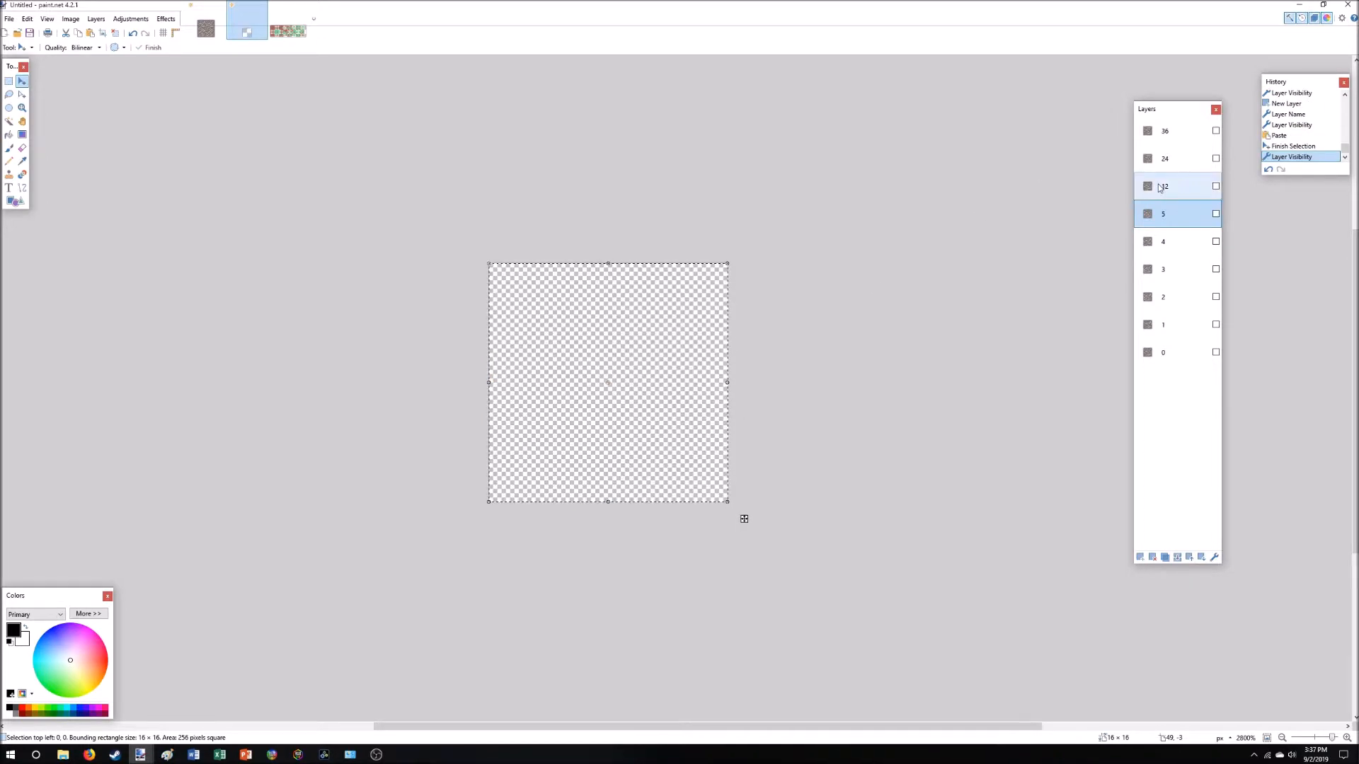
pyautogui.click(1140, 559)
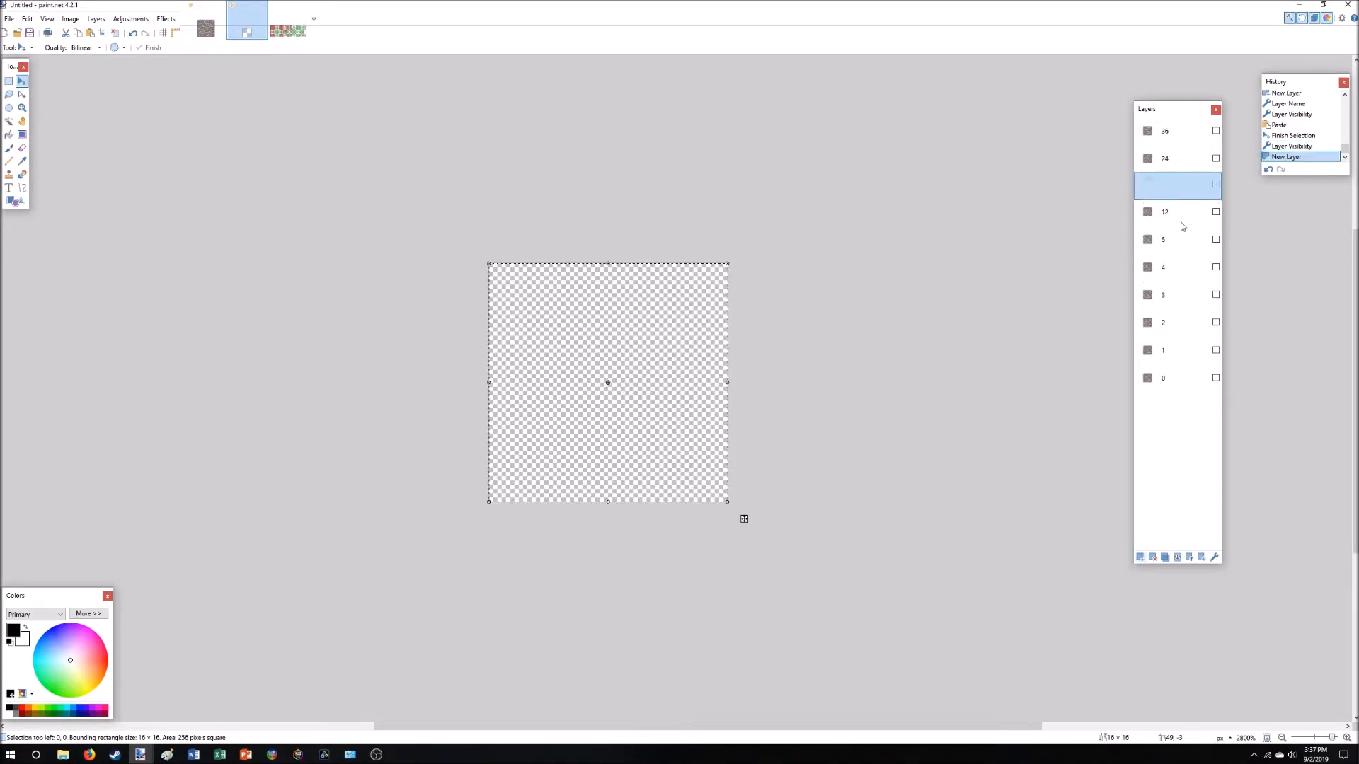
pyautogui.doubleClick(1178, 187)
pyautogui.write('16')
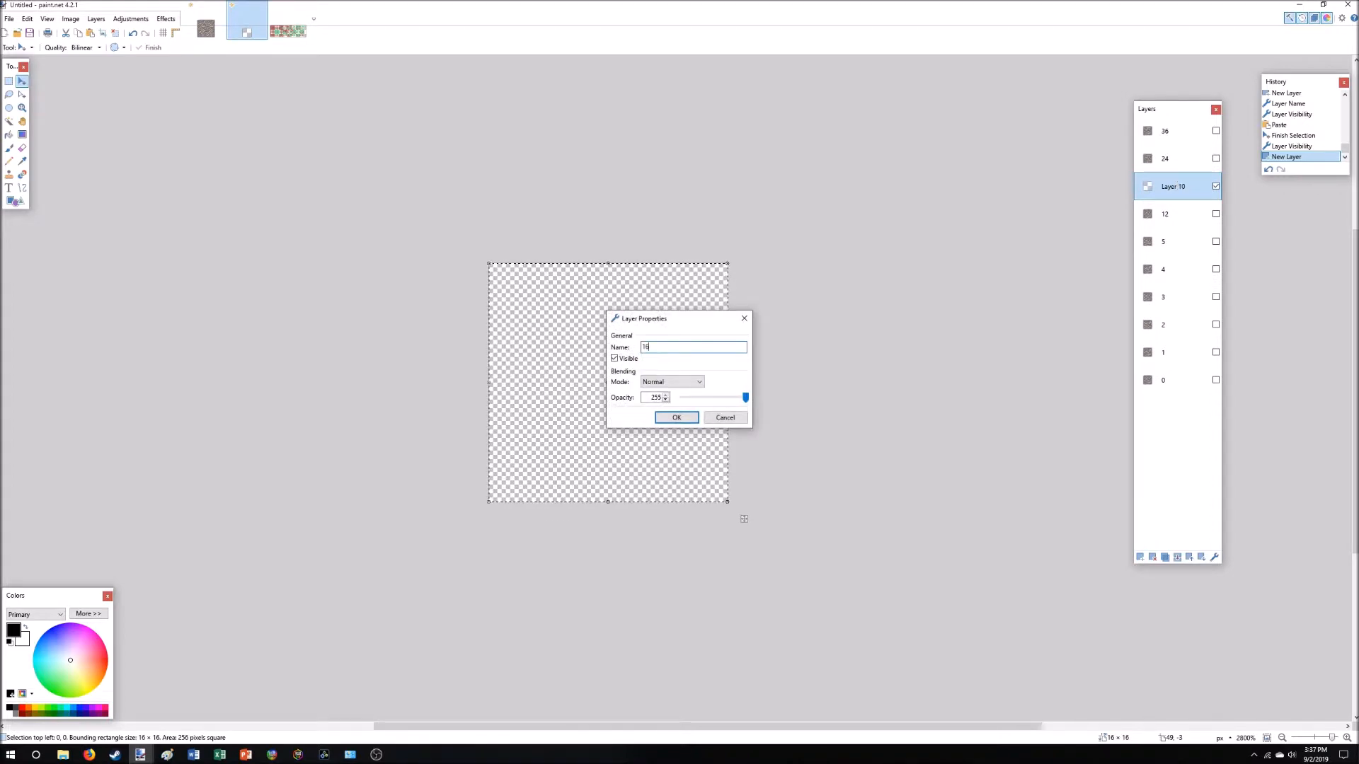
pyautogui.click(677, 419)
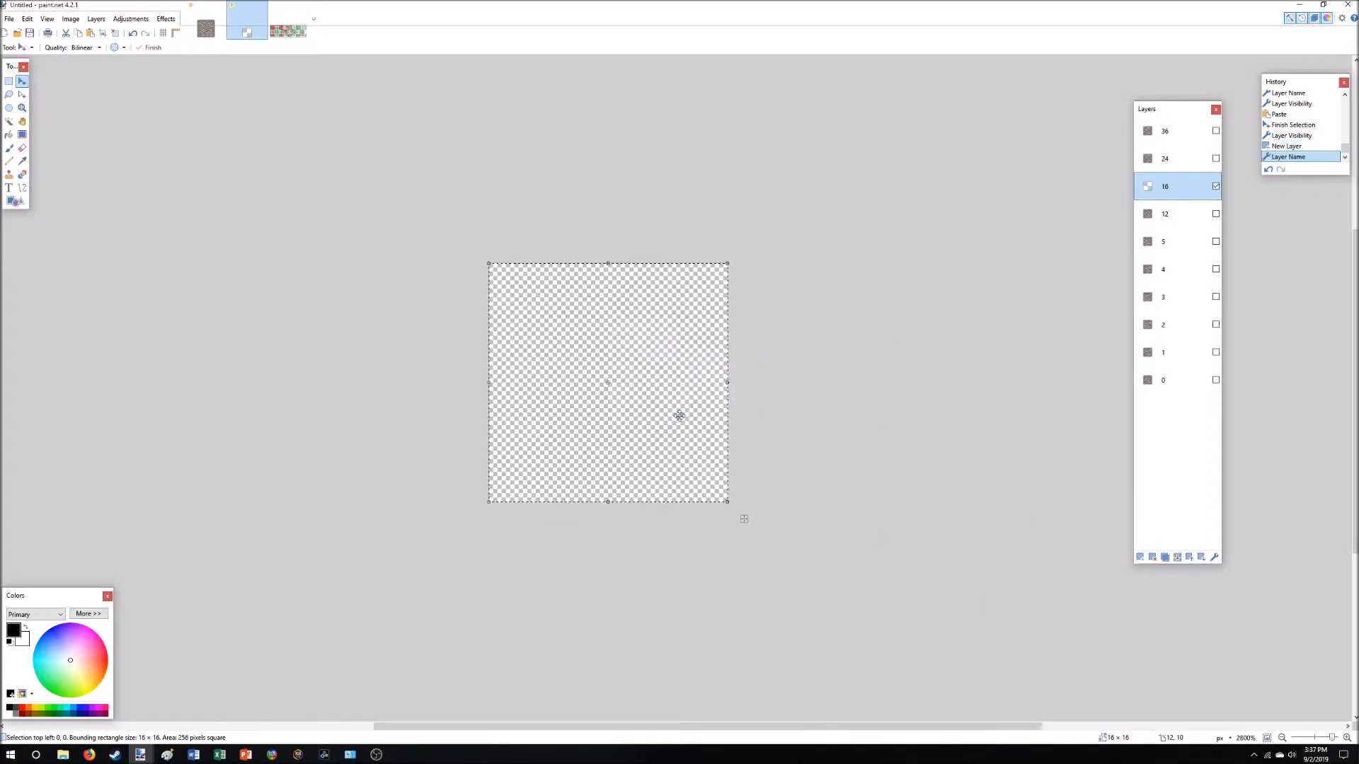
# Copy the lower-left 16 × 16 area of the 2x2 layer in iron_ore.pdn into layer 16 and deselect.
pyautogui.click(211, 28)
pyautogui.click(9, 80)
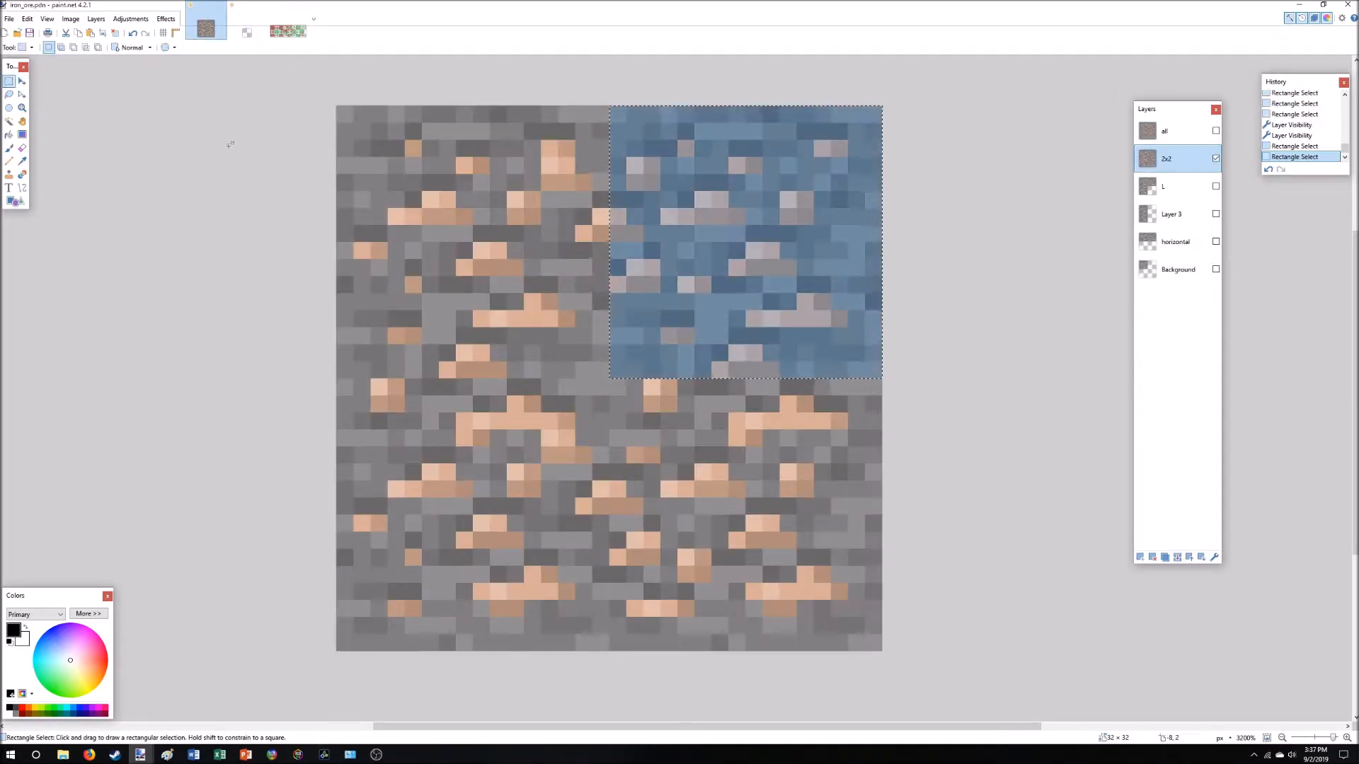
pyautogui.moveTo(602, 386); pyautogui.dragTo(339, 639)
pyautogui.hotkey('ctrl', 'c')
pyautogui.click(251, 36)
pyautogui.hotkey('ctrl', 'v')
pyautogui.hotkey('ctrl', 'd')
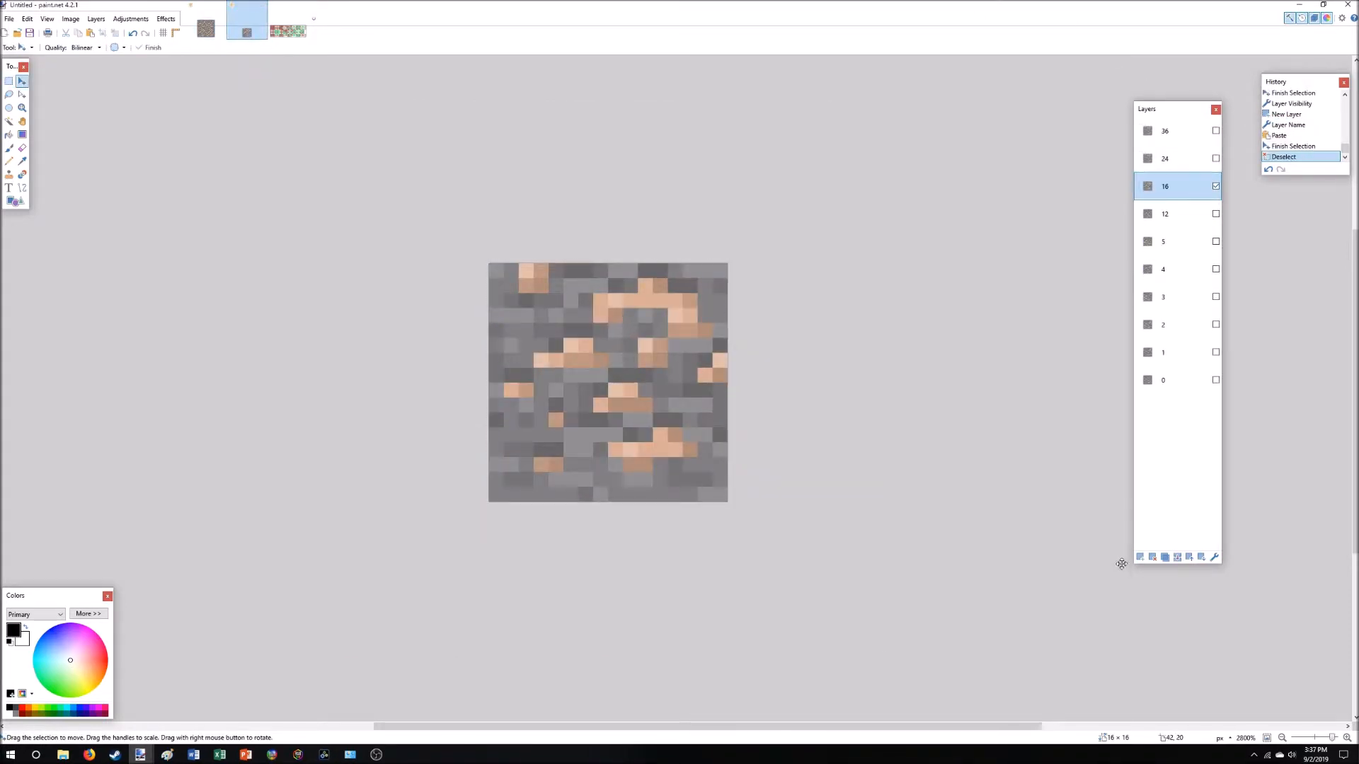
# Add a new layer named 17 above layer 16 and hide layer 16.
pyautogui.click(1140, 558)
pyautogui.doubleClick(1173, 193)
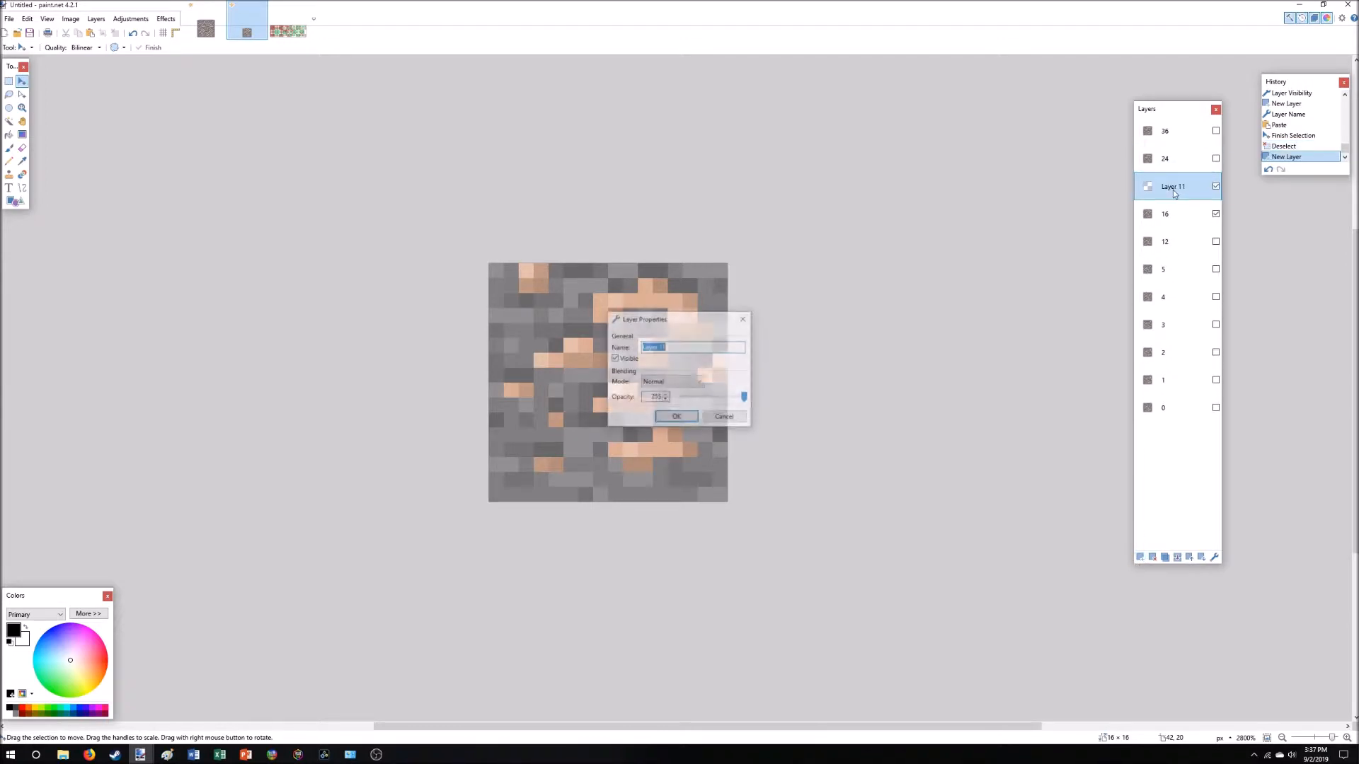
pyautogui.write('17')
pyautogui.press('Return')
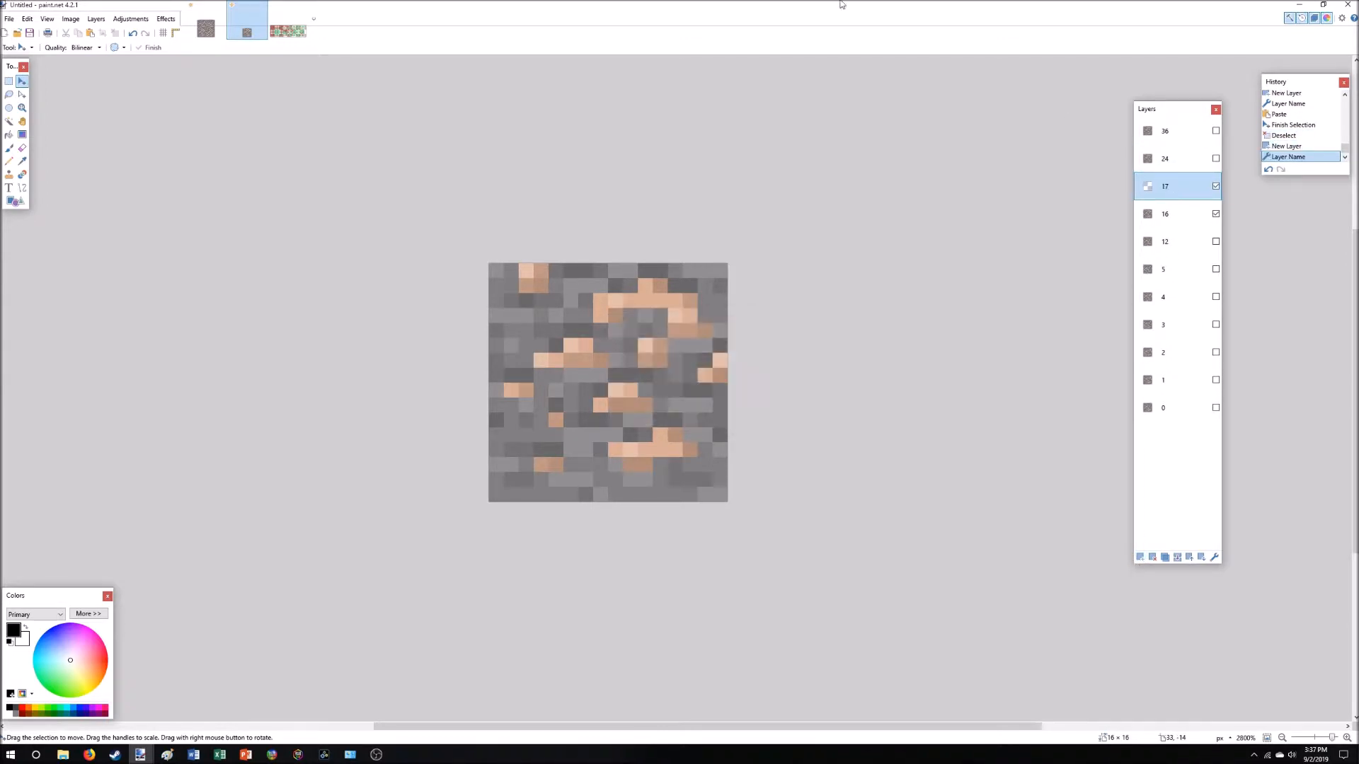
pyautogui.click(1216, 214)
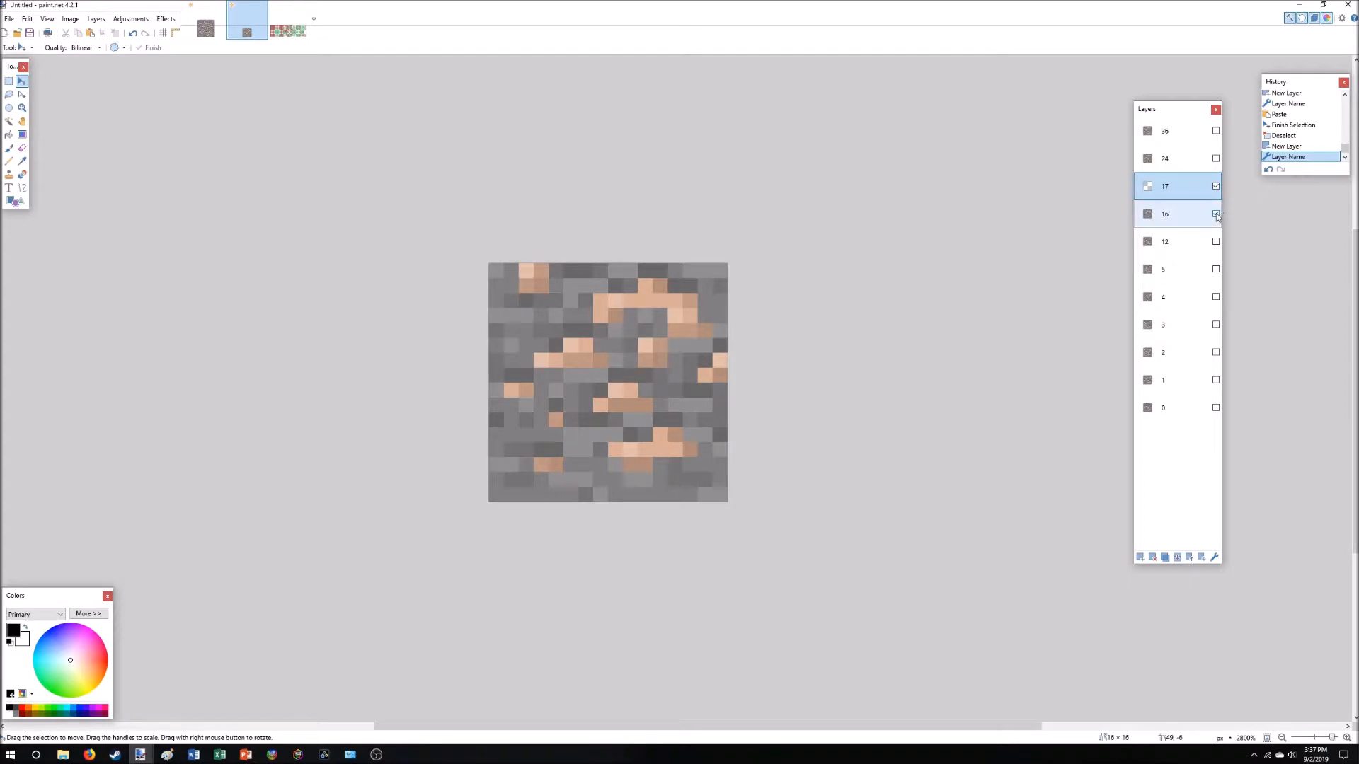
# Copy the lower-right 16 × 16 area of the 2x2 layer in iron_ore.pdn into layer 17, then hide layer 17.
pyautogui.click(206, 25)
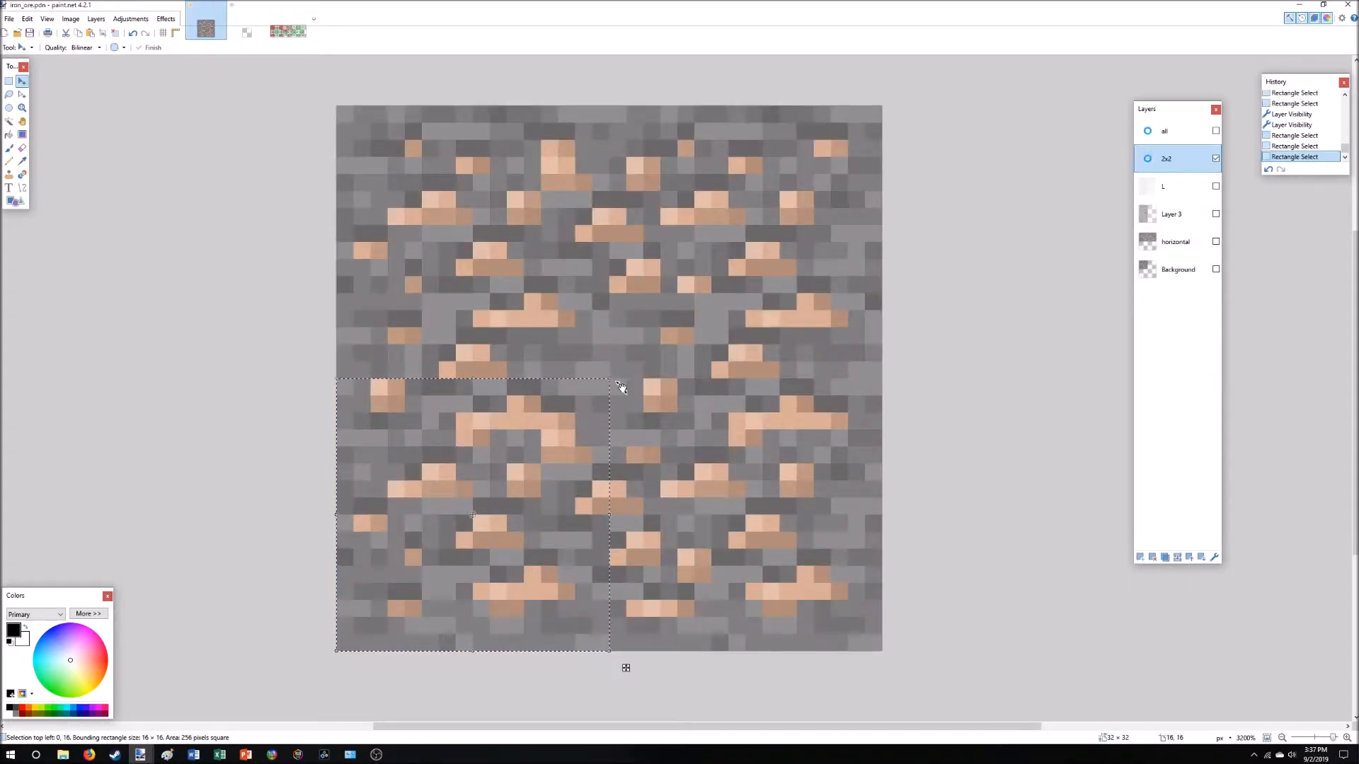
pyautogui.click(8, 81)
pyautogui.click(451, 225)
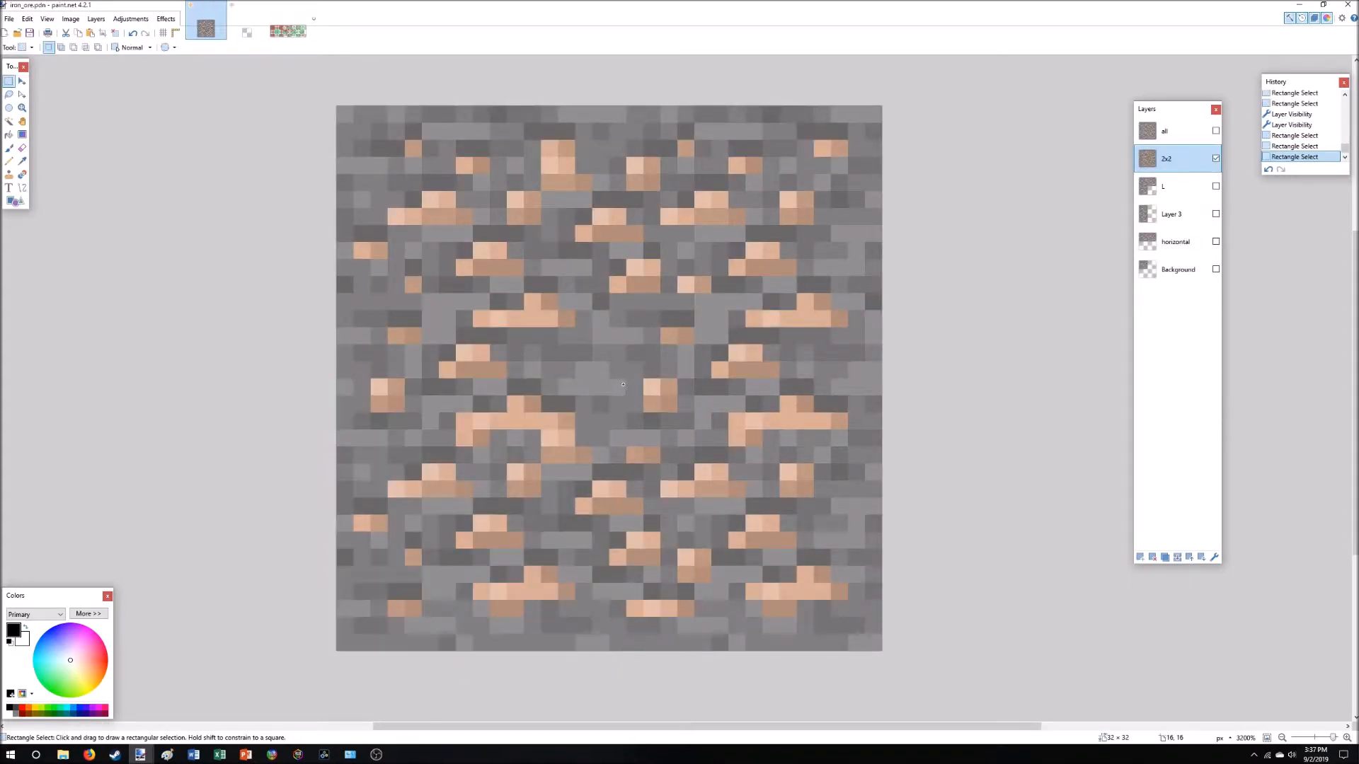
pyautogui.moveTo(610, 380); pyautogui.dragTo(870, 643)
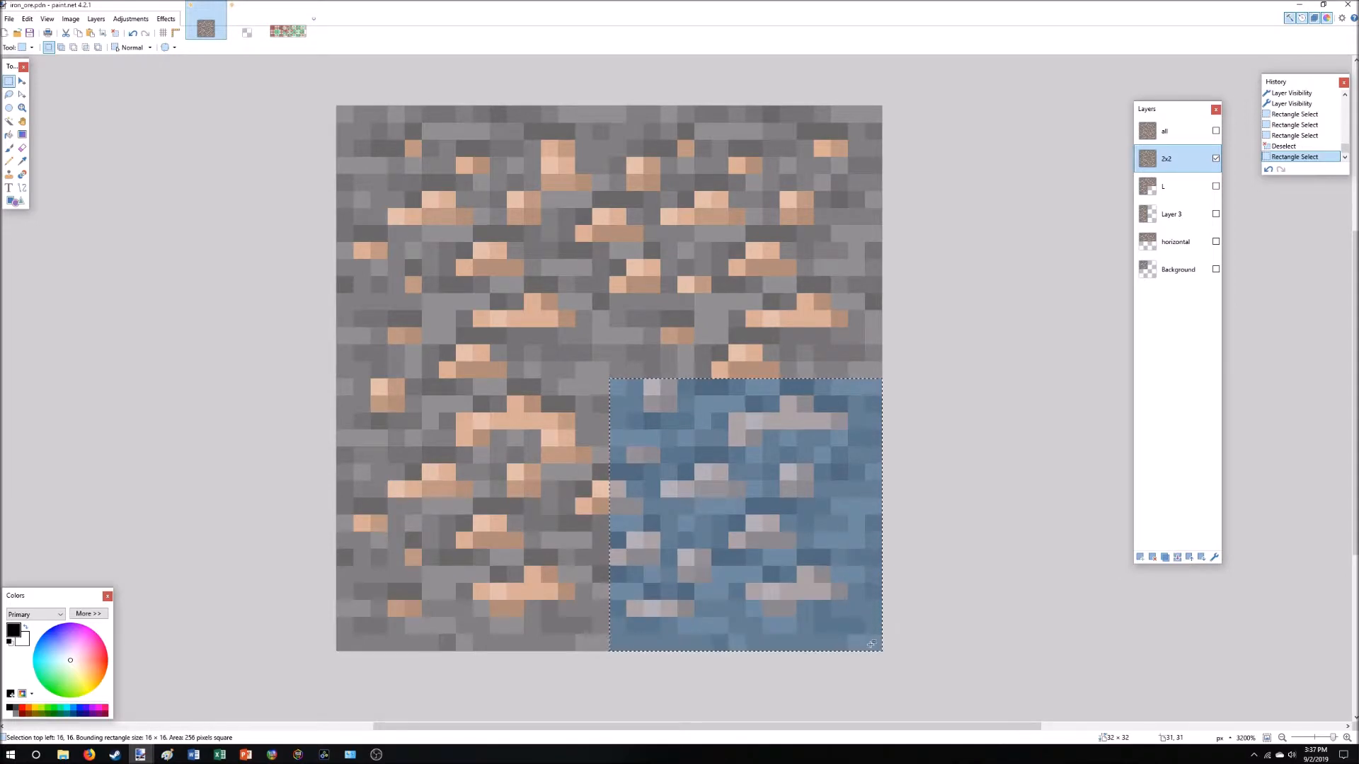
pyautogui.hotkey('ctrl', 'c')
pyautogui.click(247, 32)
pyautogui.hotkey('ctrl', 'v')
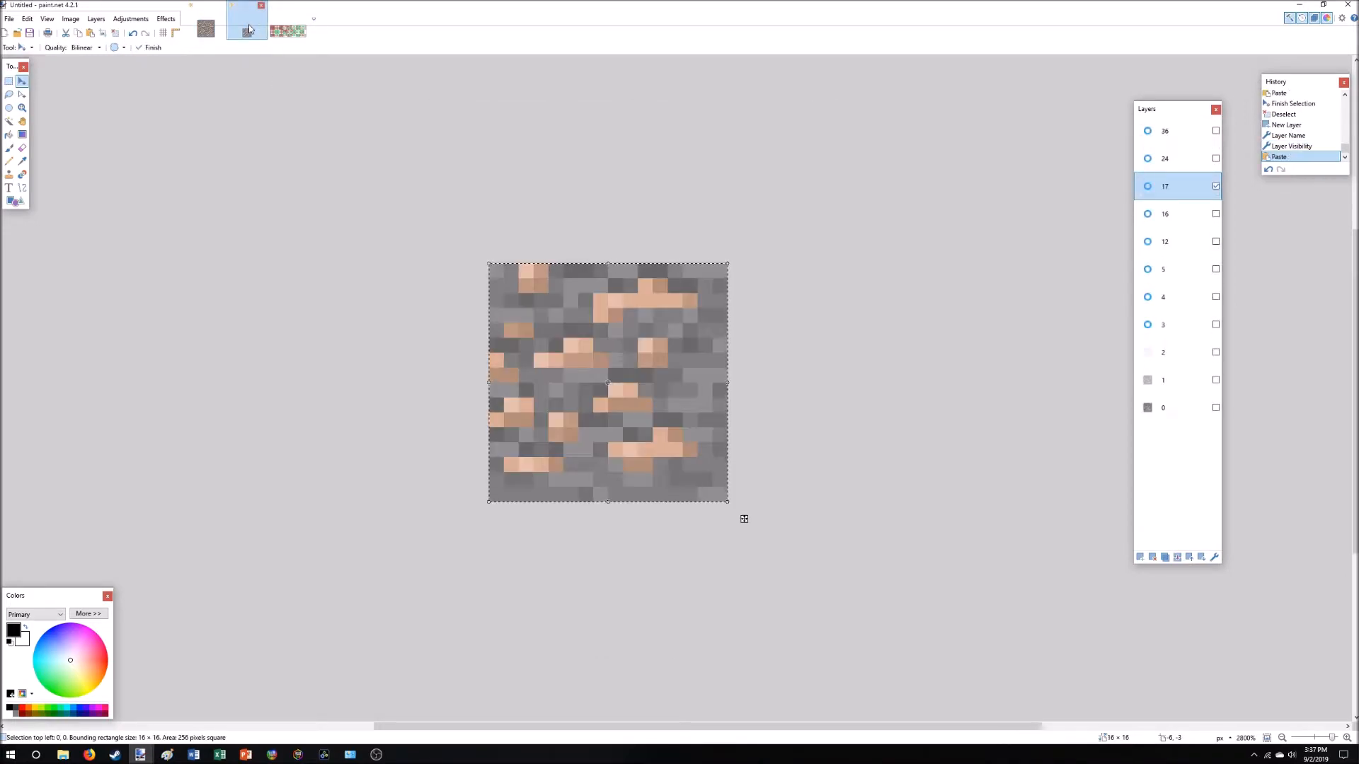
pyautogui.click(1215, 186)
# Consult the CTM template and add a new layer named 6 above layer 5 in the untitled image.
pyautogui.click(282, 32)
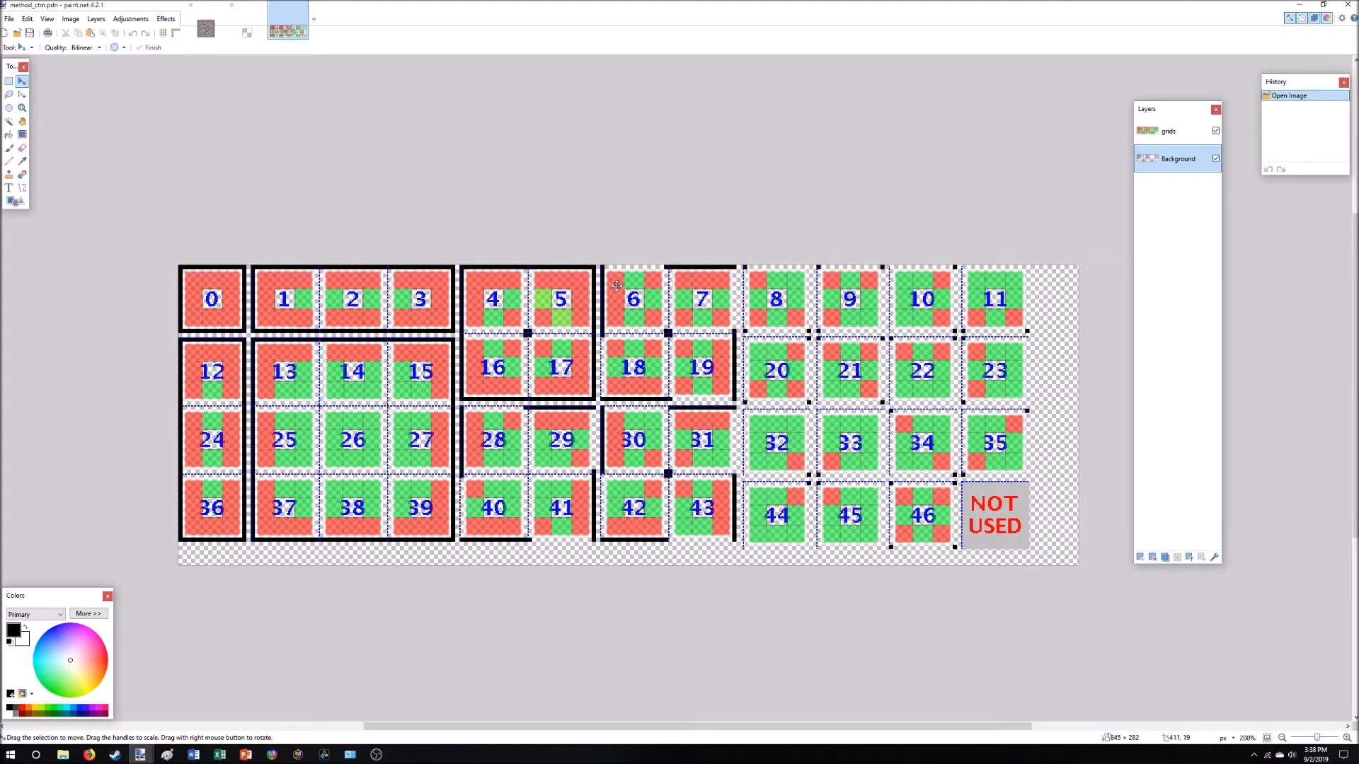
pyautogui.click(233, 31)
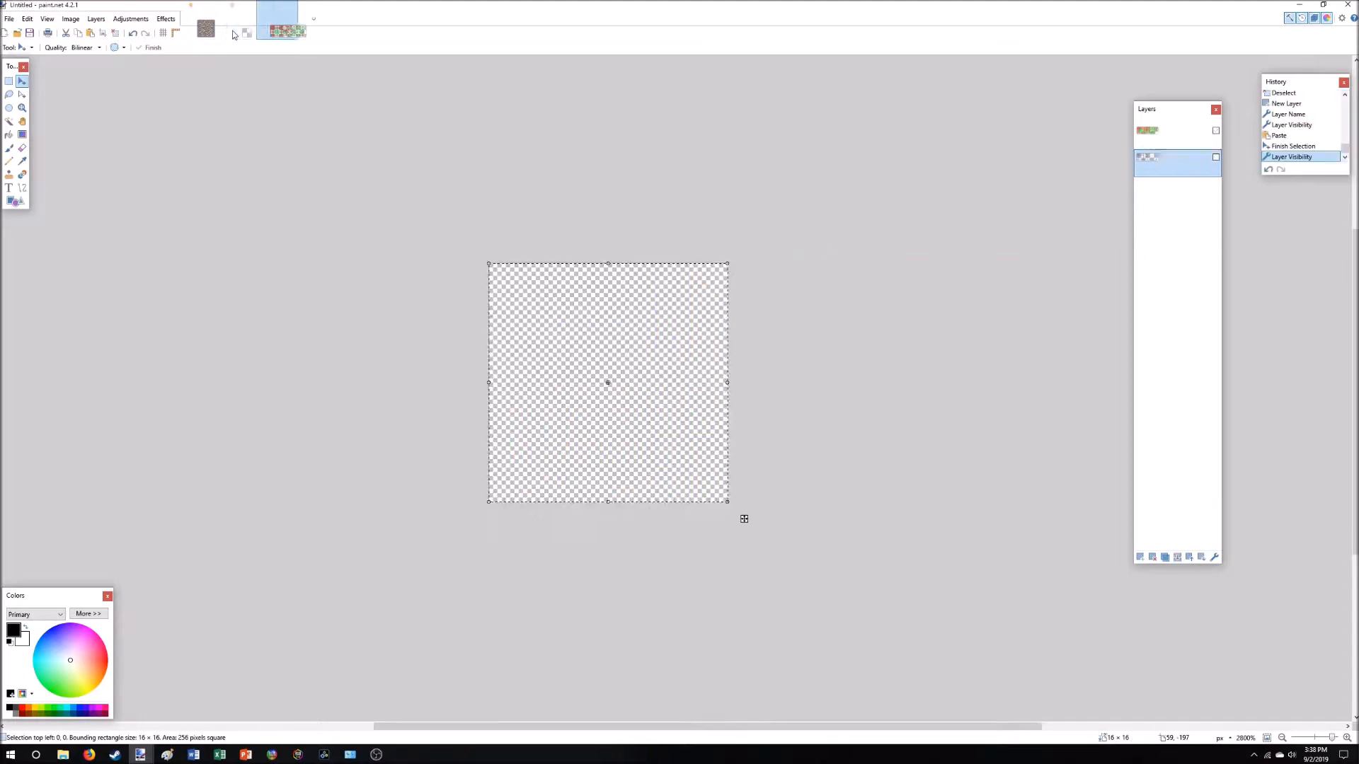
pyautogui.click(1179, 275)
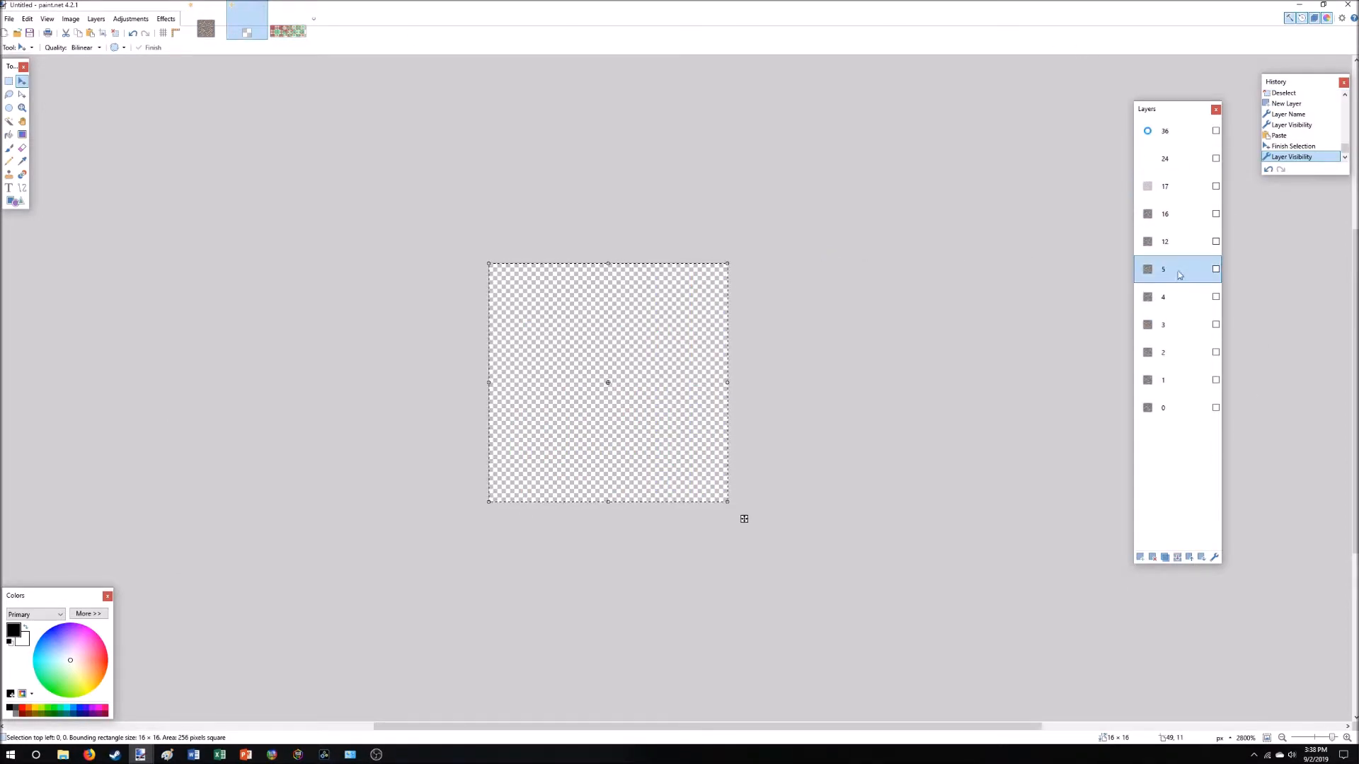
pyautogui.click(1140, 557)
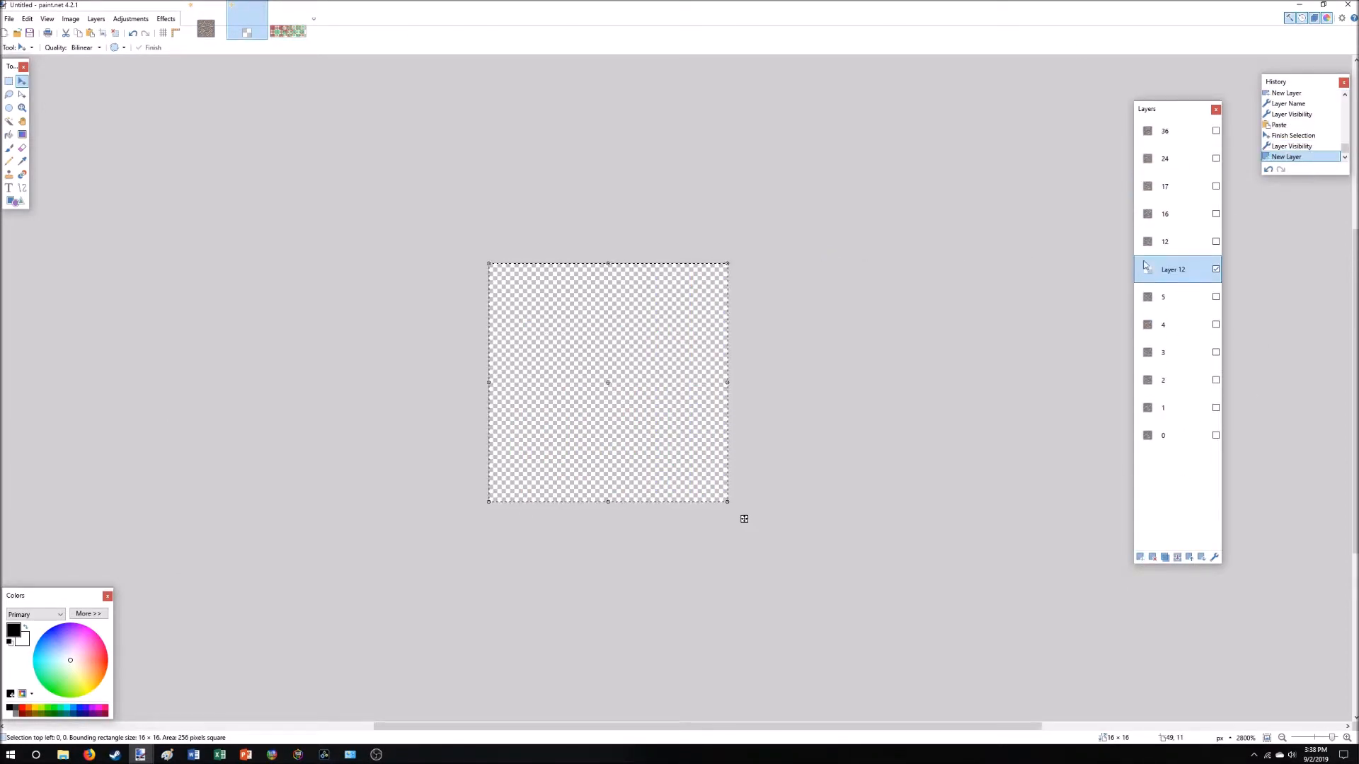
pyautogui.doubleClick(1166, 276)
pyautogui.write('6')
pyautogui.press('Return')
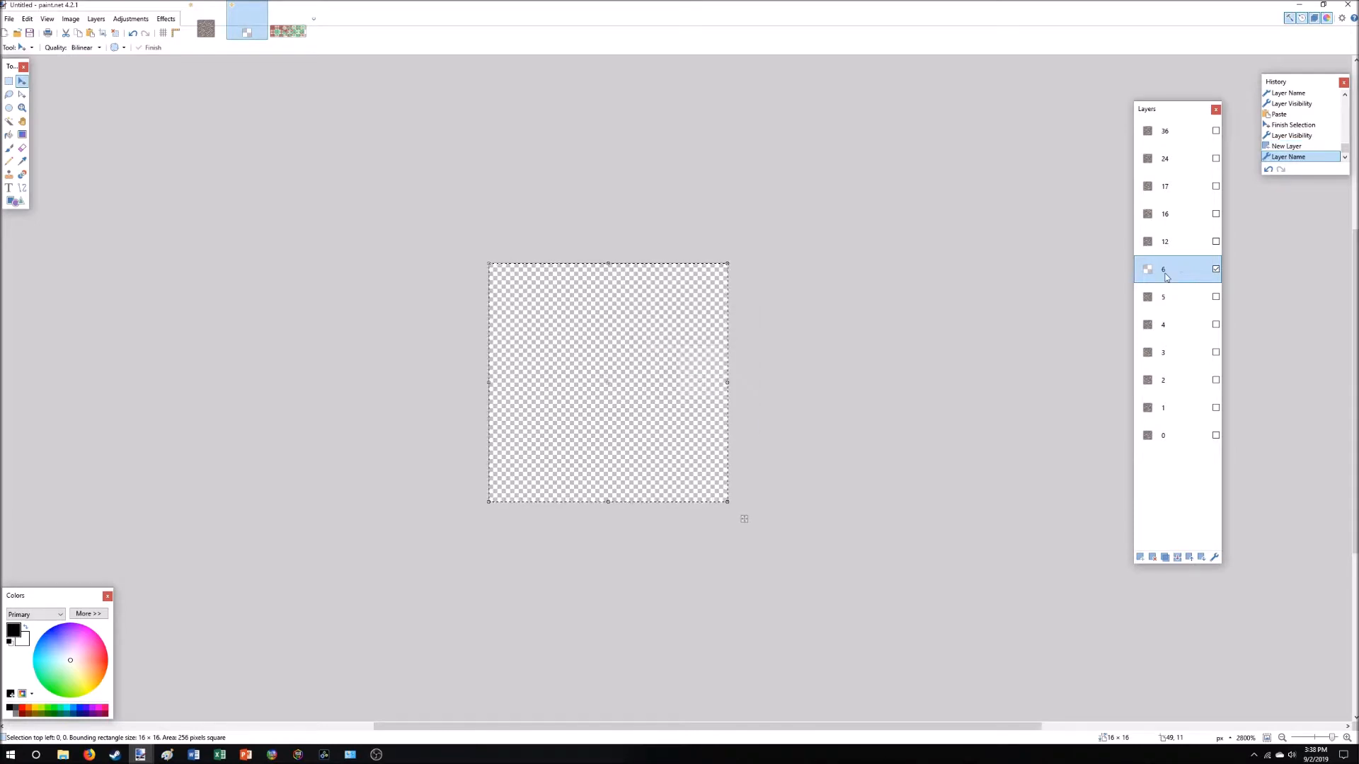
# Copy the whole tile from layer 4 into layer 6, keeping layer 4 hidden.
pyautogui.click(1189, 327)
pyautogui.hotkey('ctrl', 'a')
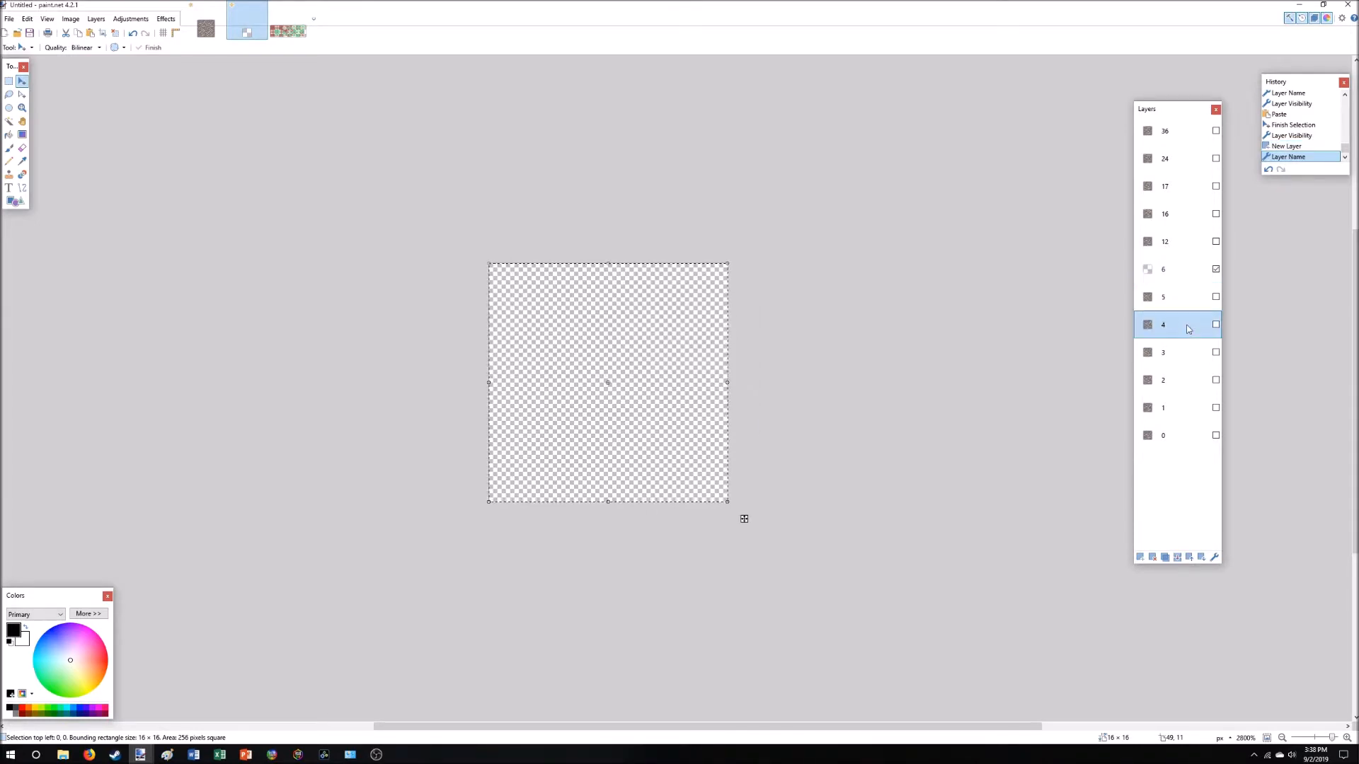
pyautogui.click(1216, 325)
pyautogui.click(1216, 325)
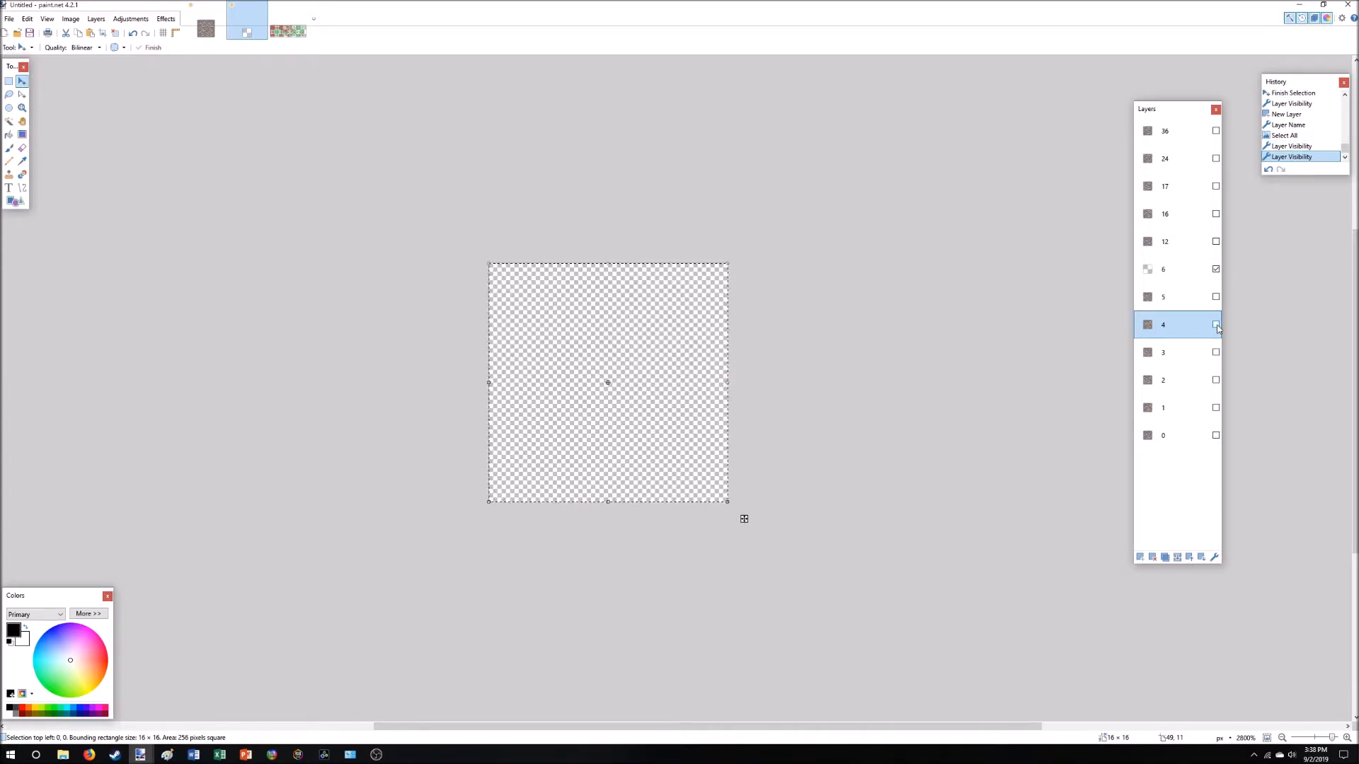
pyautogui.click(1187, 276)
pyautogui.hotkey('ctrl', 'v')
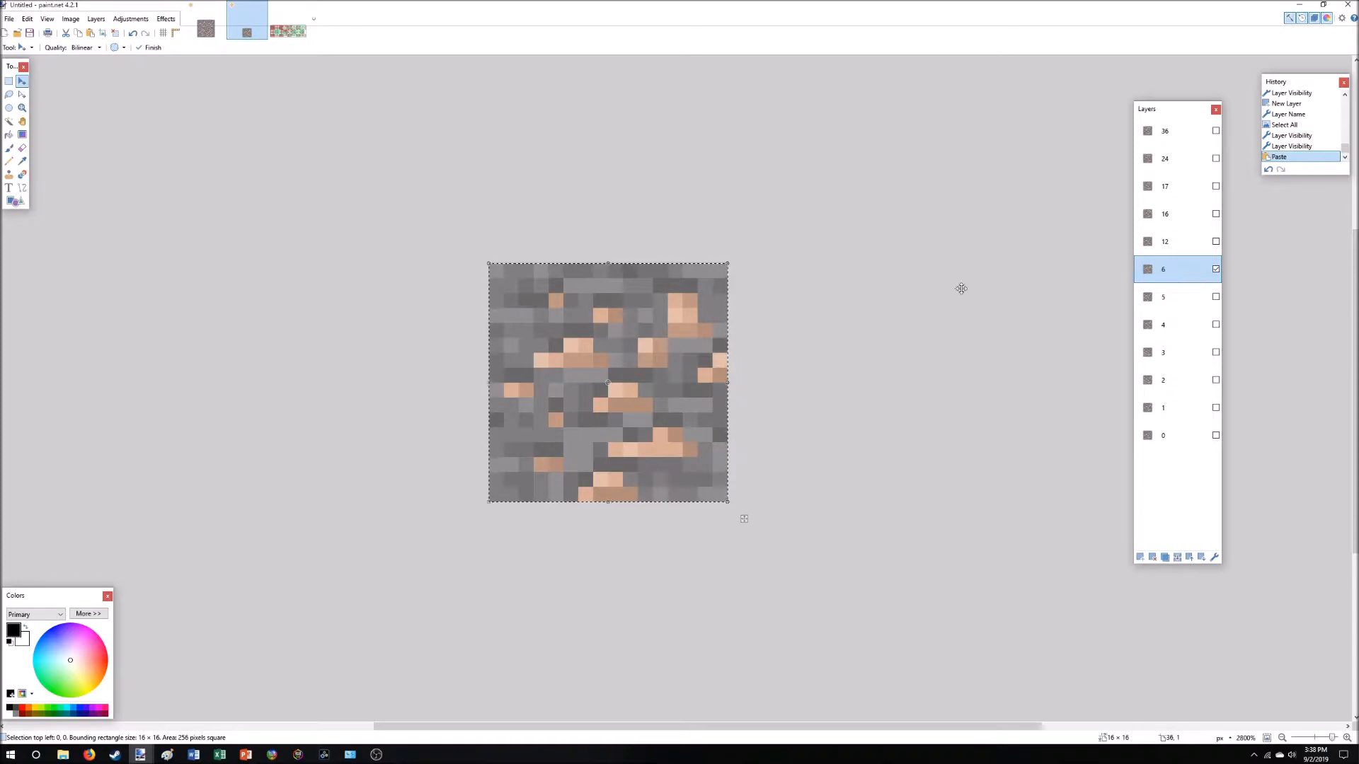
pyautogui.click(1186, 213)
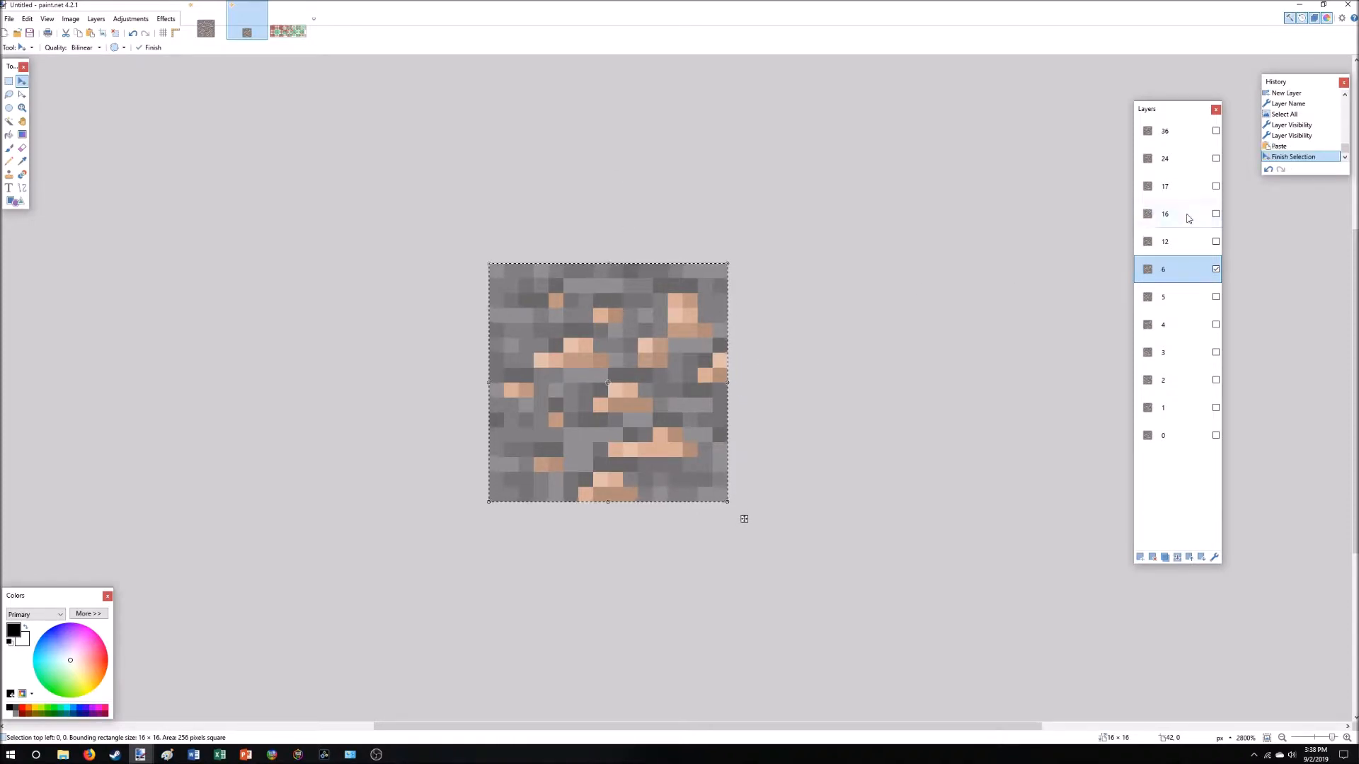
# Copy the upper 16 × 9 area of layer 16 over the same area of layer 6 and deselect.
pyautogui.click(9, 81)
pyautogui.click(457, 228)
pyautogui.moveTo(468, 272); pyautogui.dragTo(777, 389)
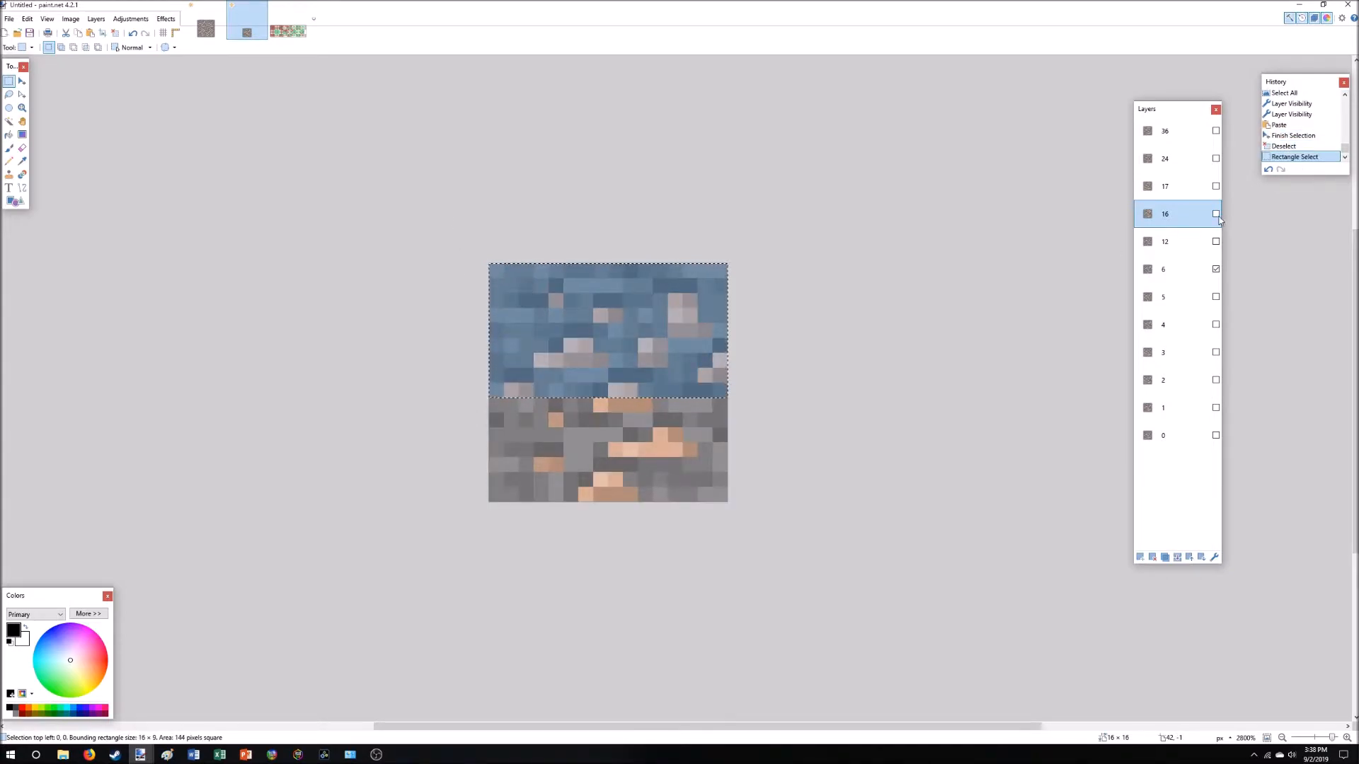
pyautogui.click(1216, 215)
pyautogui.click(1216, 215)
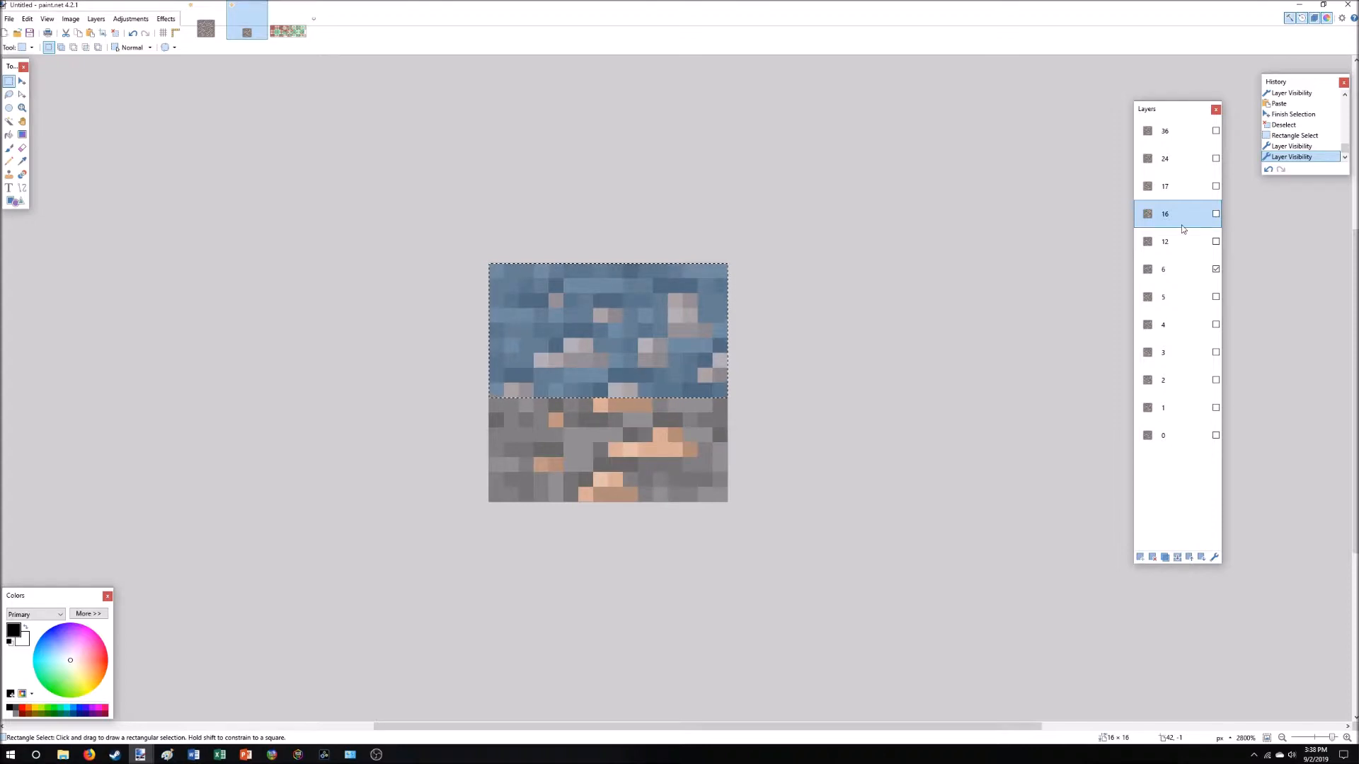
pyautogui.click(1174, 270)
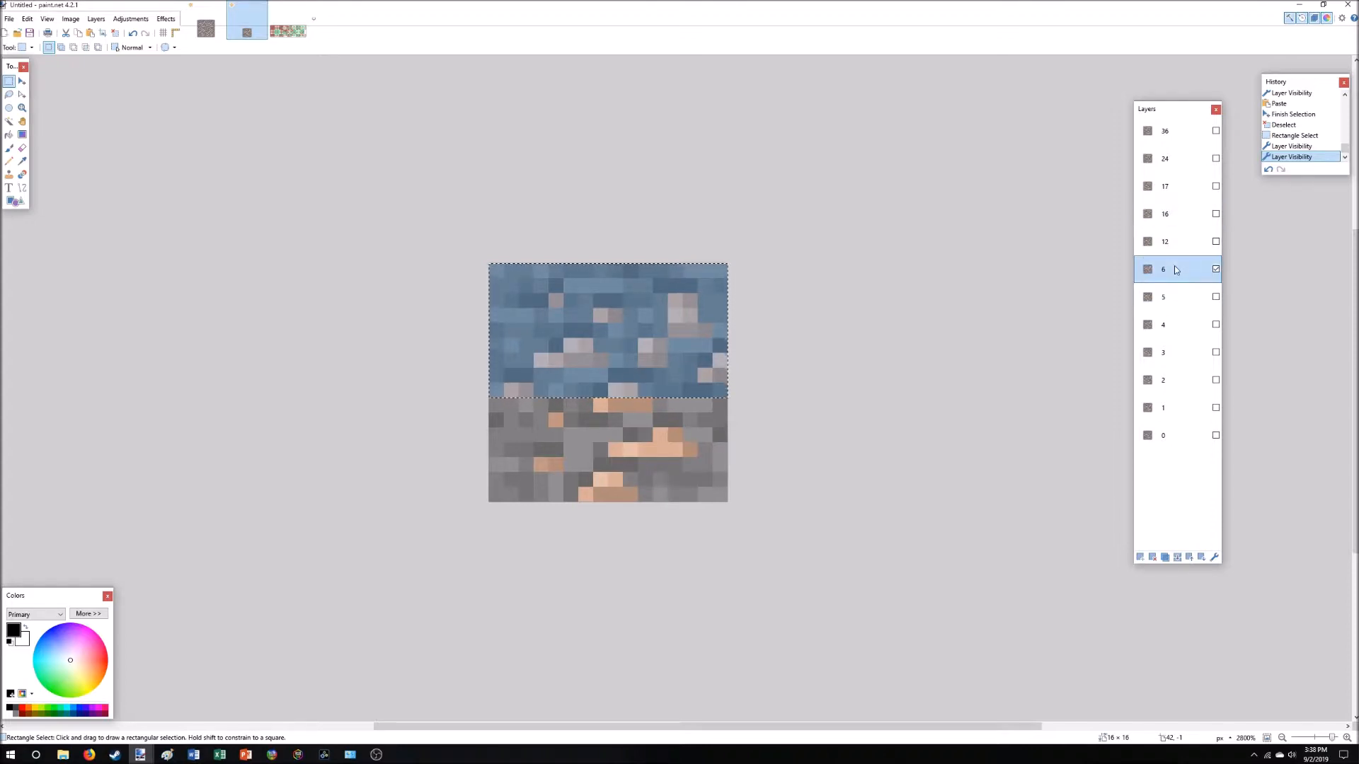
pyautogui.hotkey('ctrl', 'v')
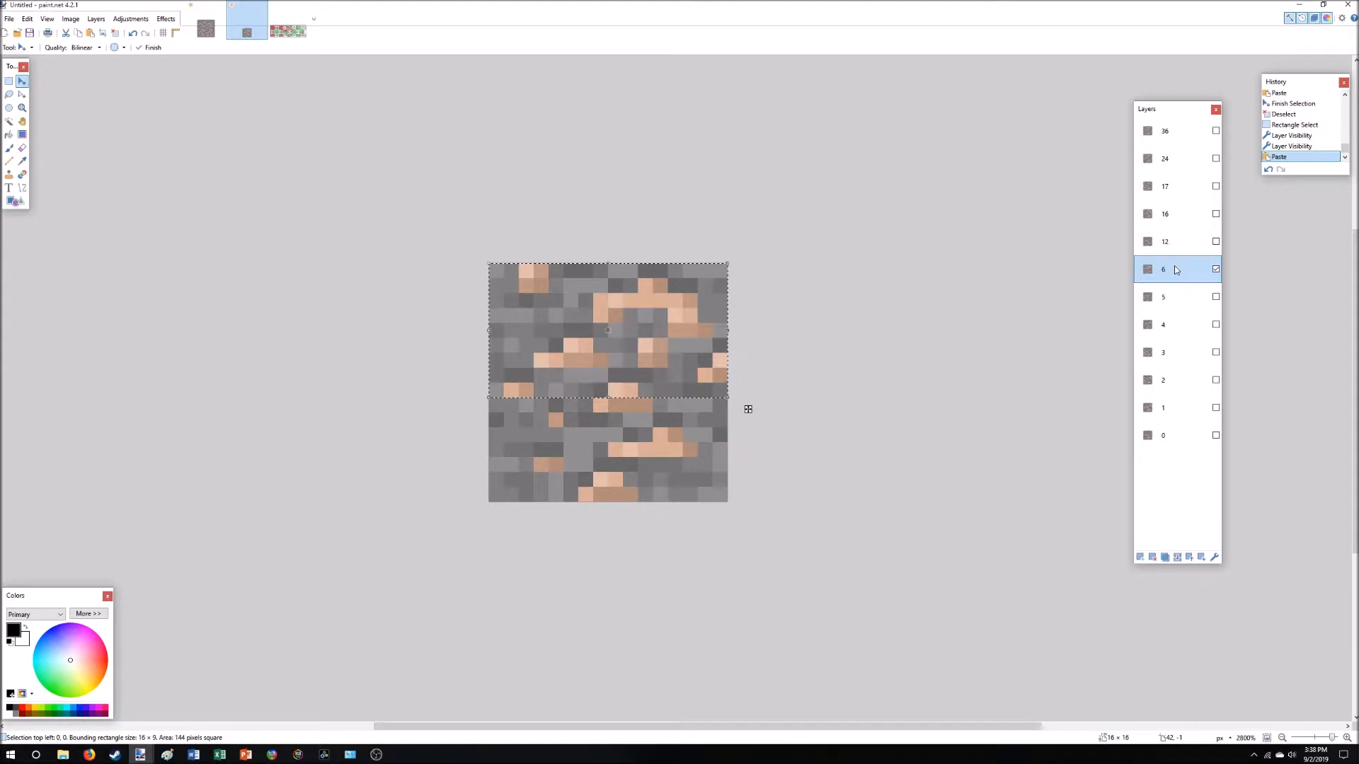
pyautogui.hotkey('ctrl', 'd')
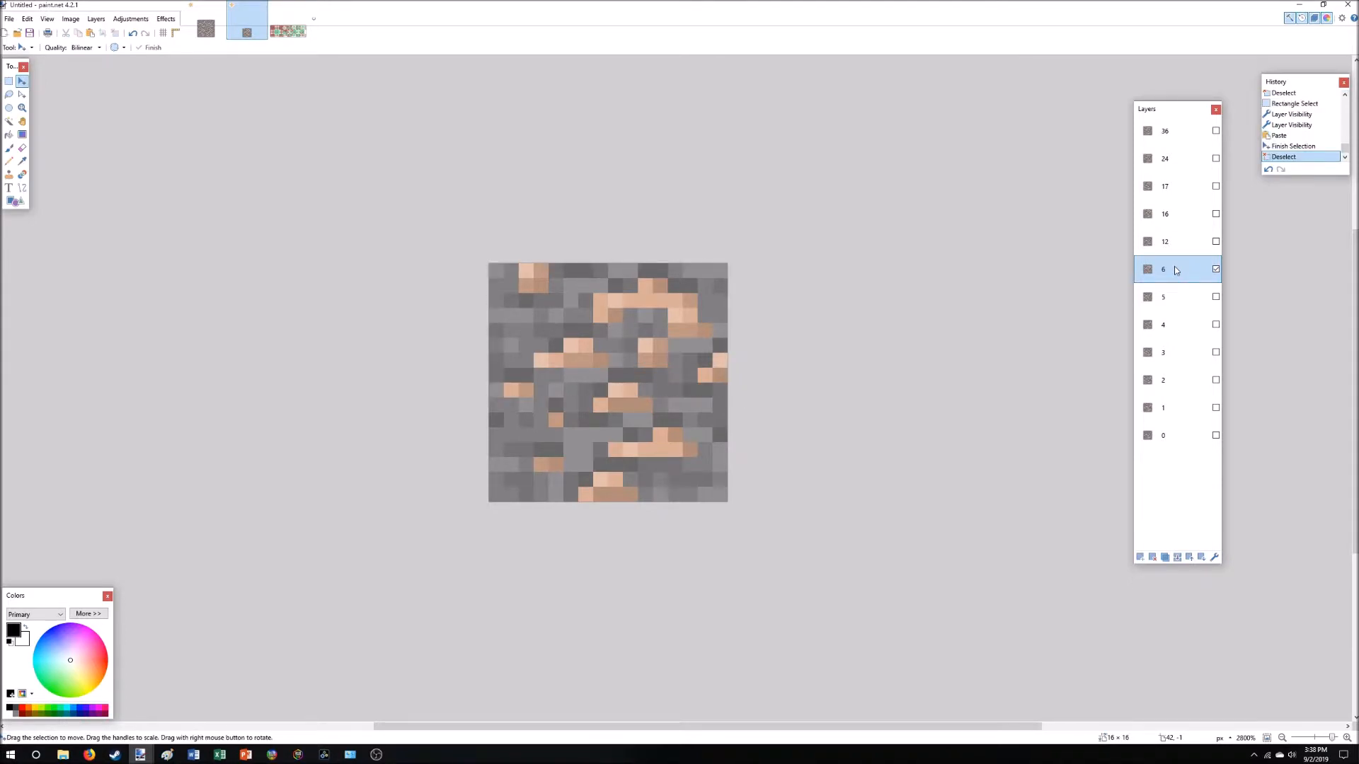
# Consult the CTM template, add a new layer named 7 above layer 6 in the untitled image, and hide layer 6.
pyautogui.hotkey('ctrl', 'Tab')
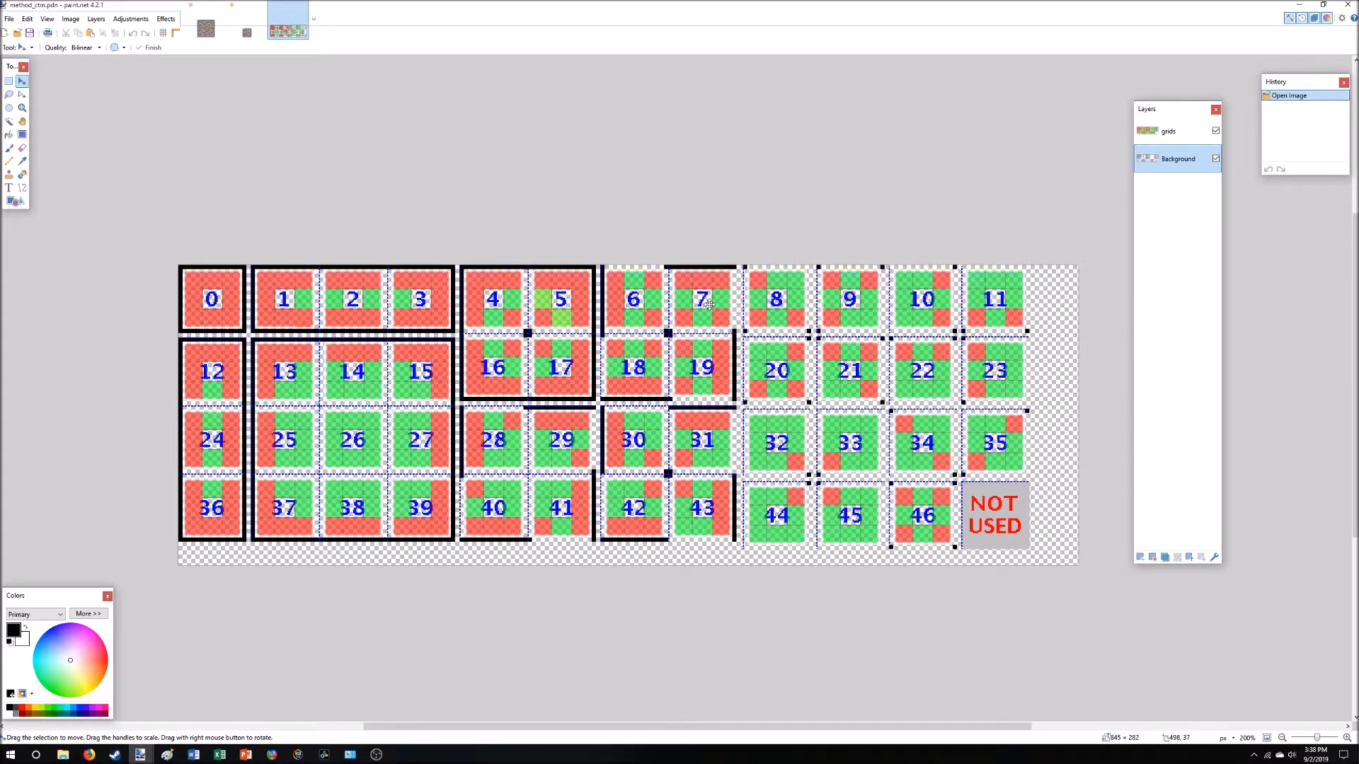
pyautogui.click(245, 34)
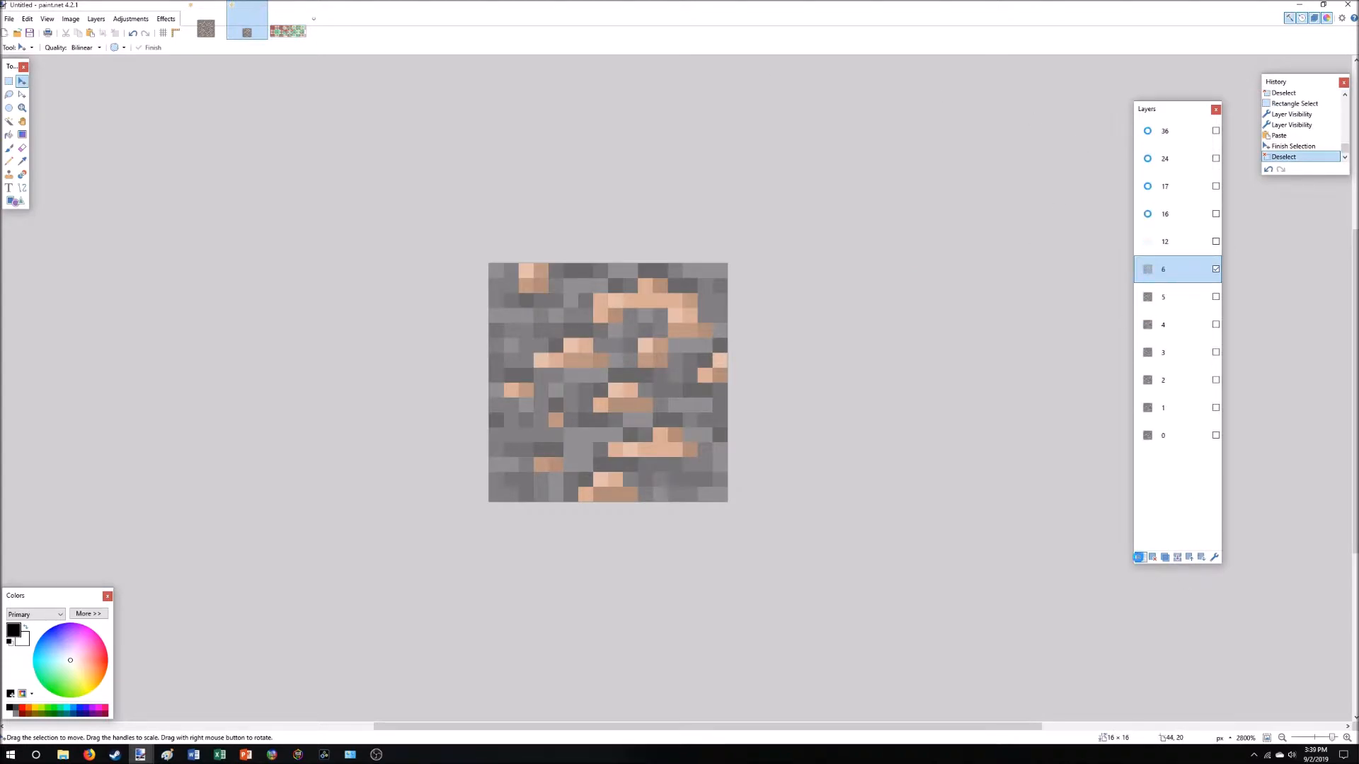
pyautogui.click(1140, 557)
pyautogui.doubleClick(1172, 275)
pyautogui.write('7')
pyautogui.press('Return')
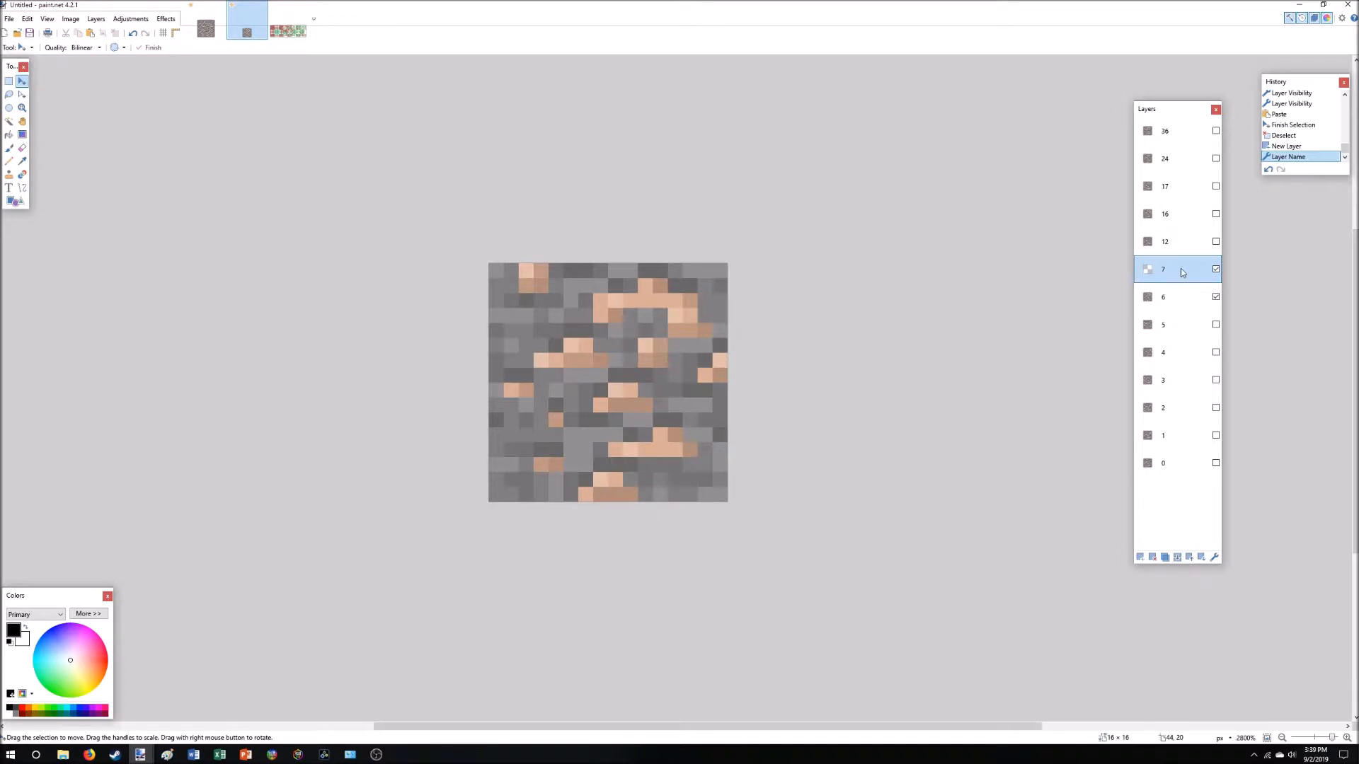
pyautogui.click(1216, 298)
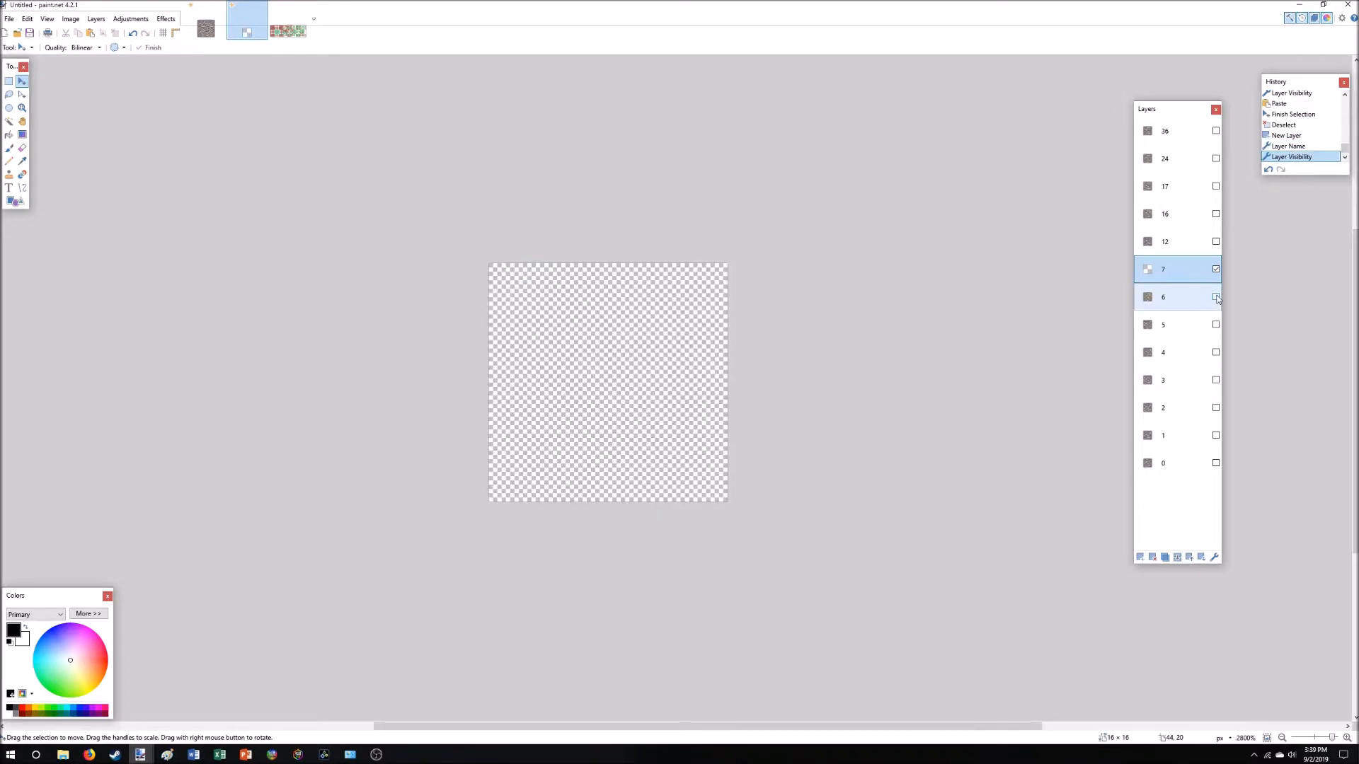
# Copy the whole tile from layer 4 into layer 7, keeping layer 4 hidden.
pyautogui.click(1189, 359)
pyautogui.hotkey('ctrl', 'a')
pyautogui.click(1176, 275)
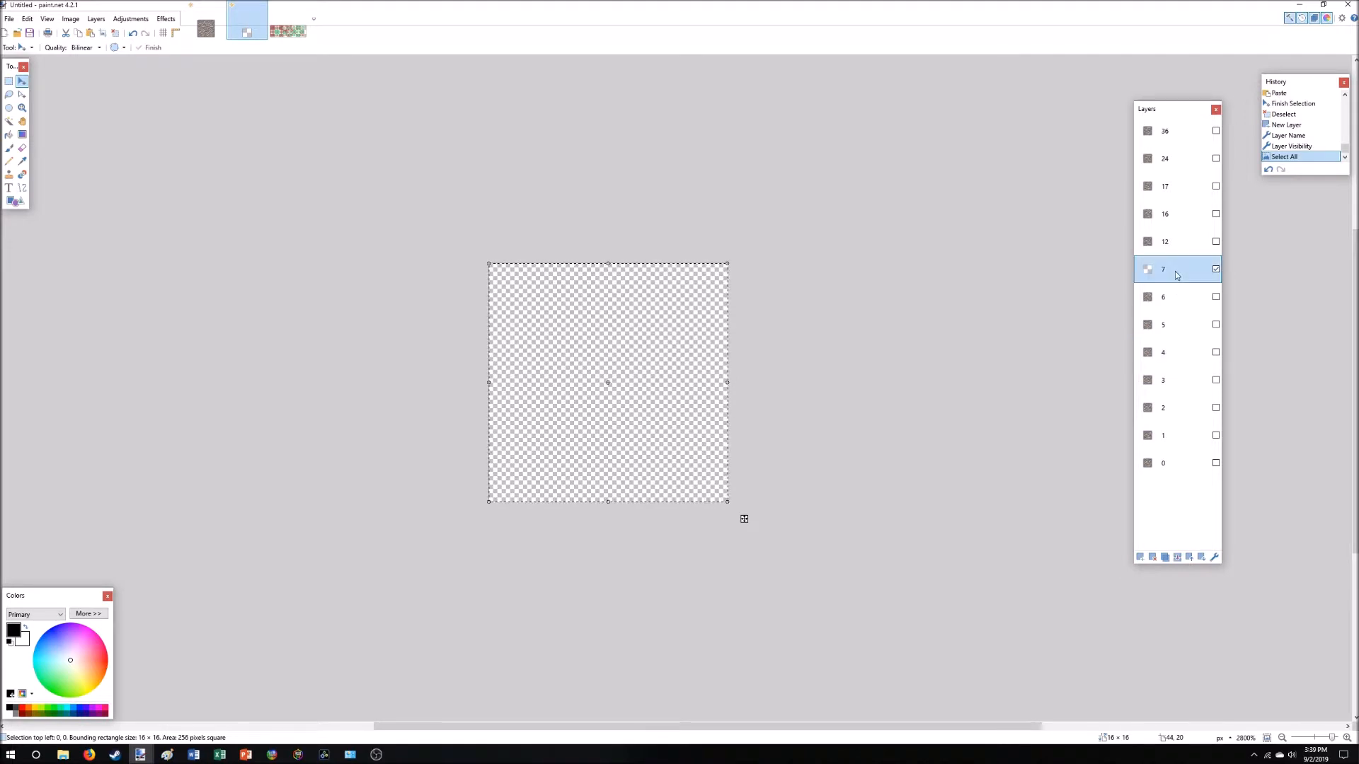
pyautogui.hotkey('ctrl', 'v')
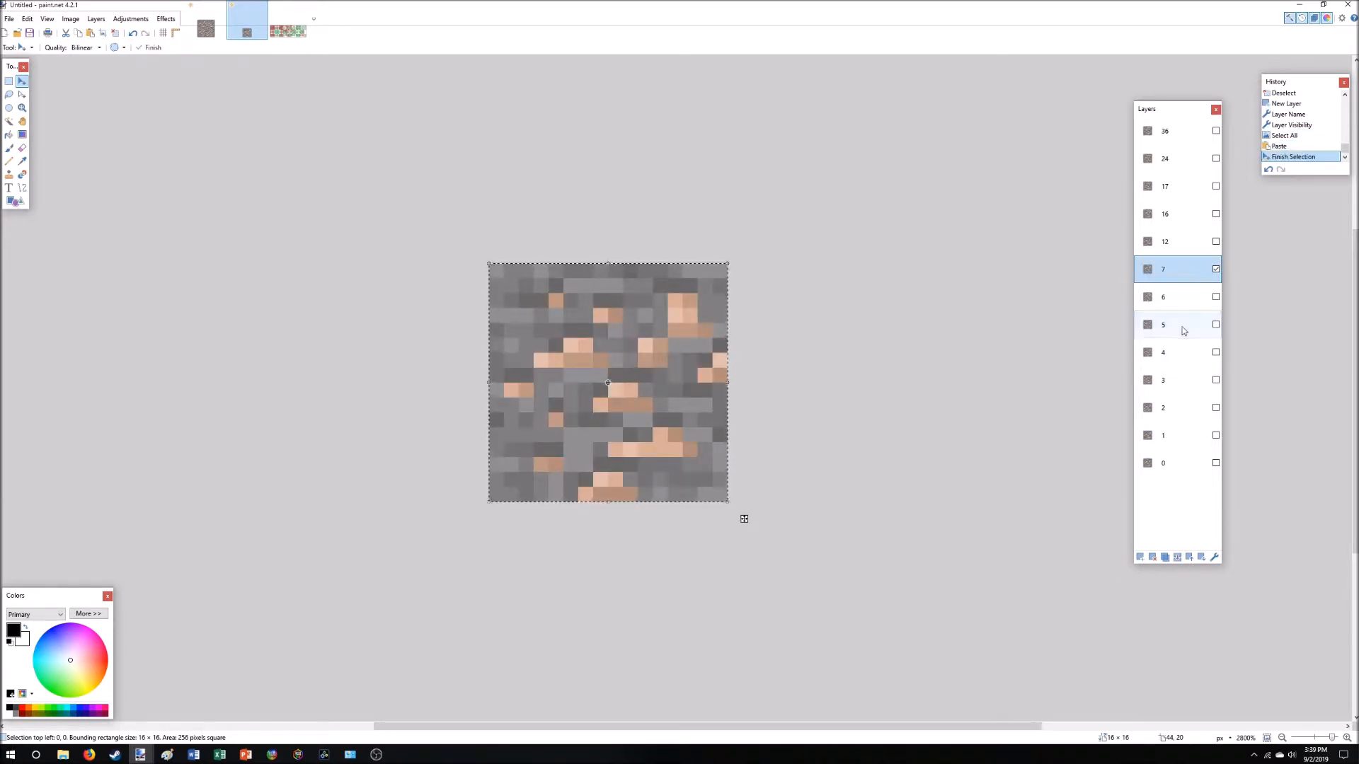
# Copy the left-hand 9 × 16 area of layer 5 over the same area of layer 7, then deselect and hide layer 7.
pyautogui.click(1184, 330)
pyautogui.click(9, 81)
pyautogui.moveTo(487, 261); pyautogui.dragTo(619, 510)
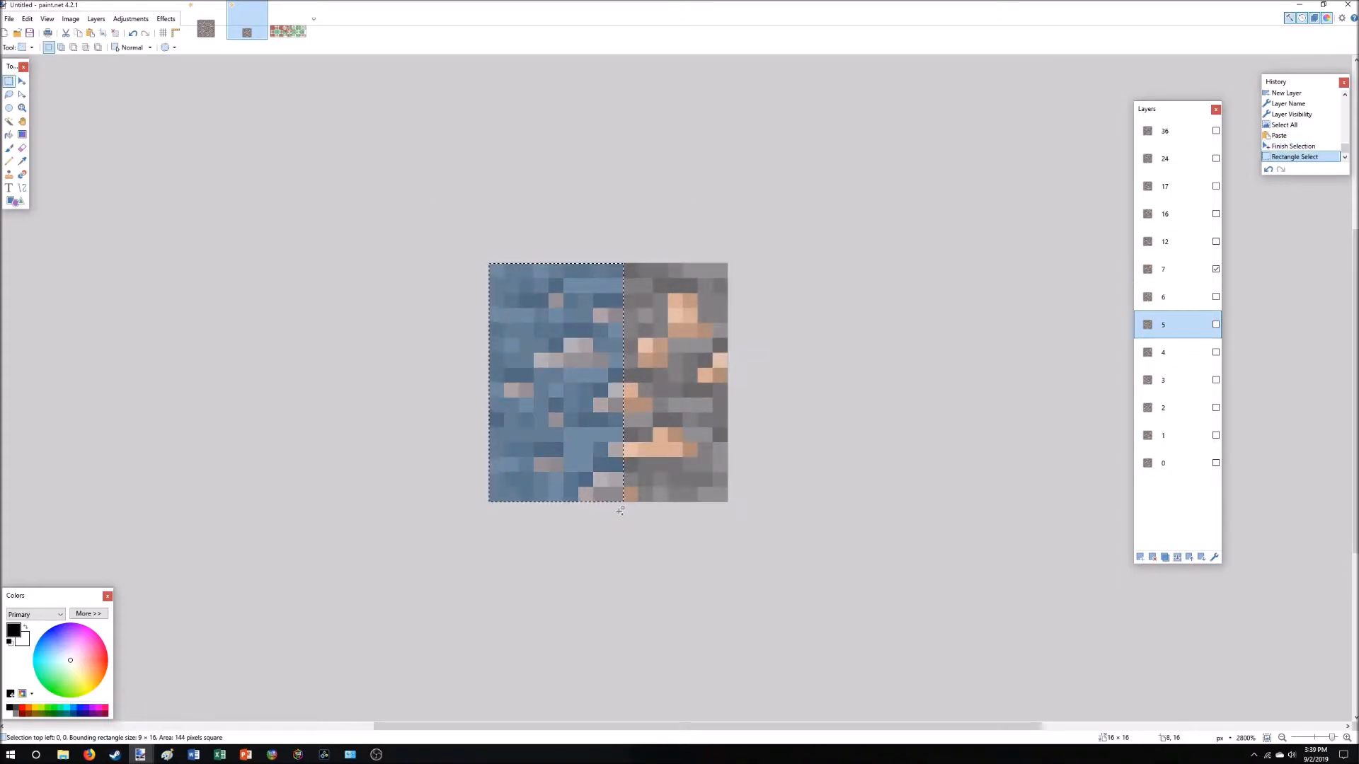
pyautogui.click(1181, 270)
pyautogui.hotkey('ctrl', 'v')
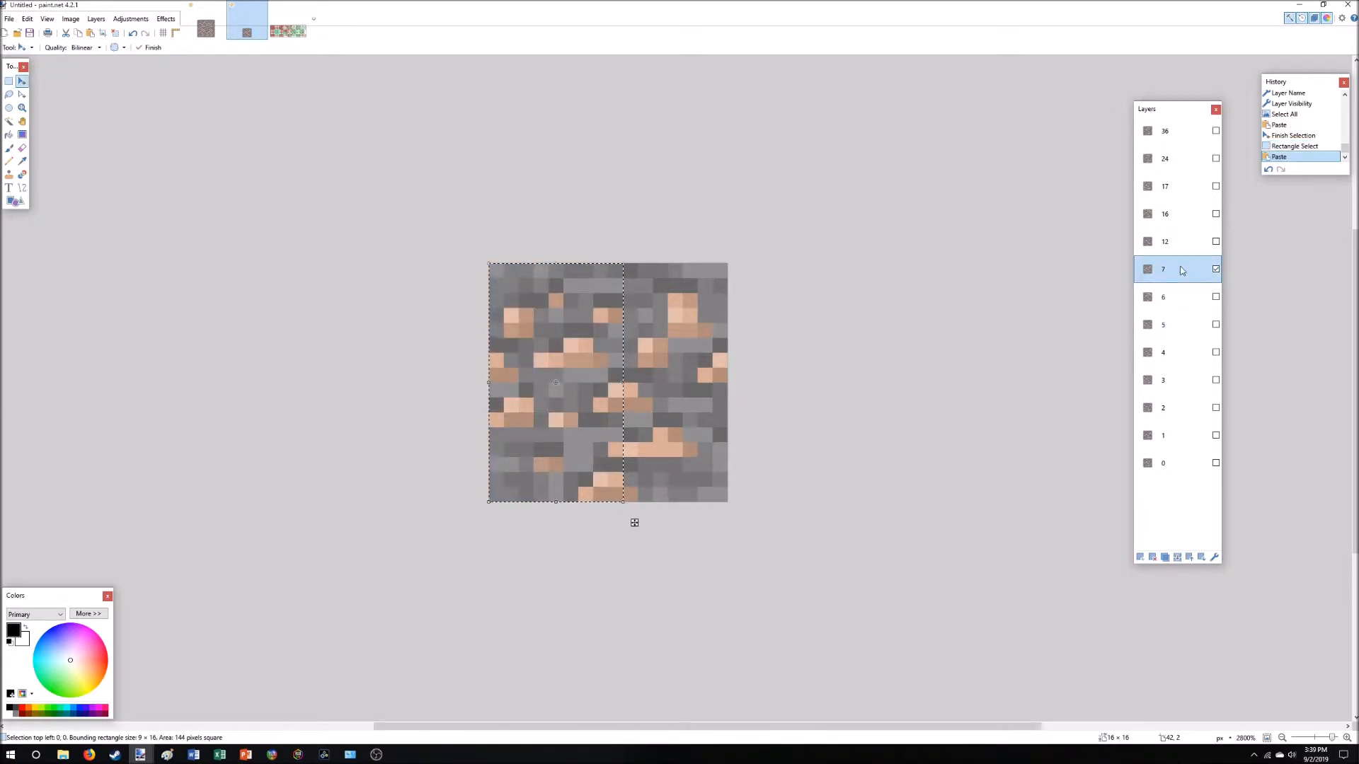
pyautogui.hotkey('ctrl', 'd')
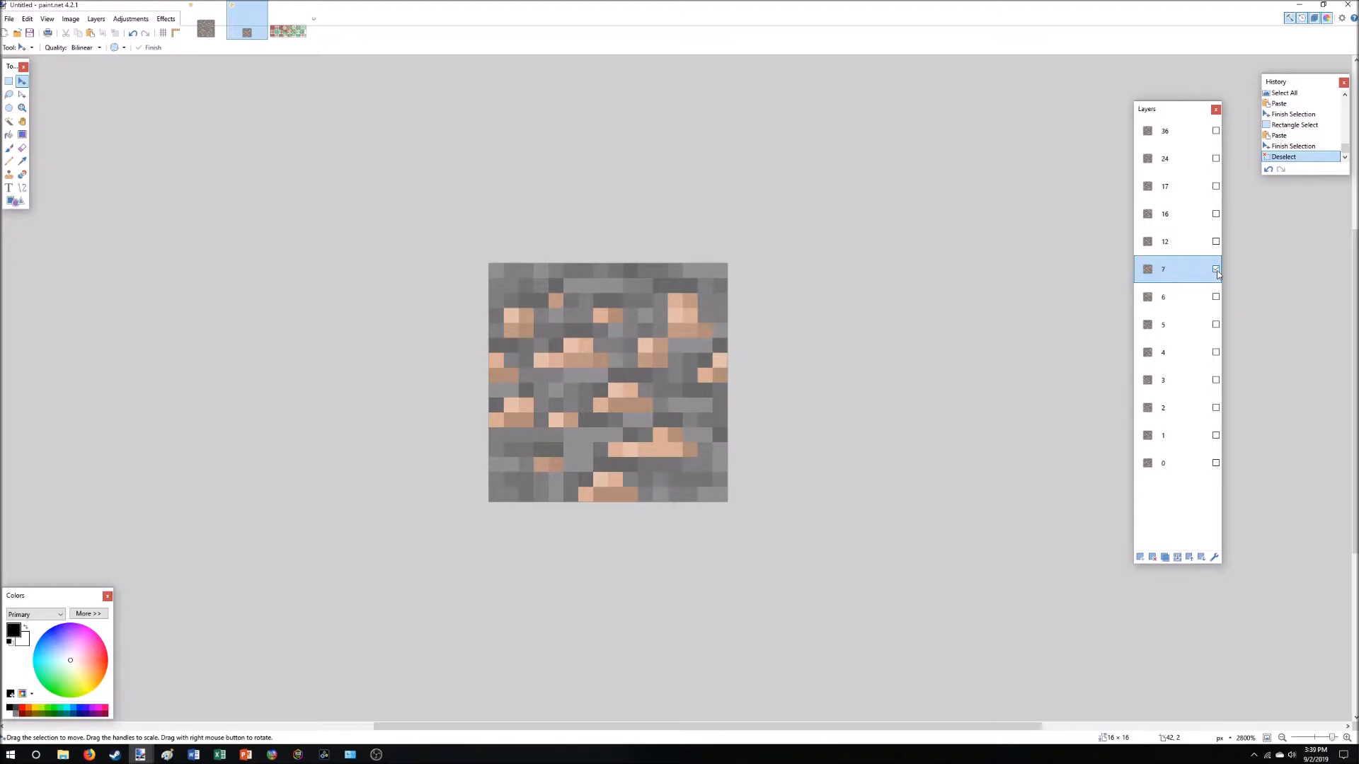
pyautogui.click(1216, 270)
# Consult the CTM template, duplicate layer 17 in the untitled image as a layer named 18, and show the copy.
pyautogui.click(288, 30)
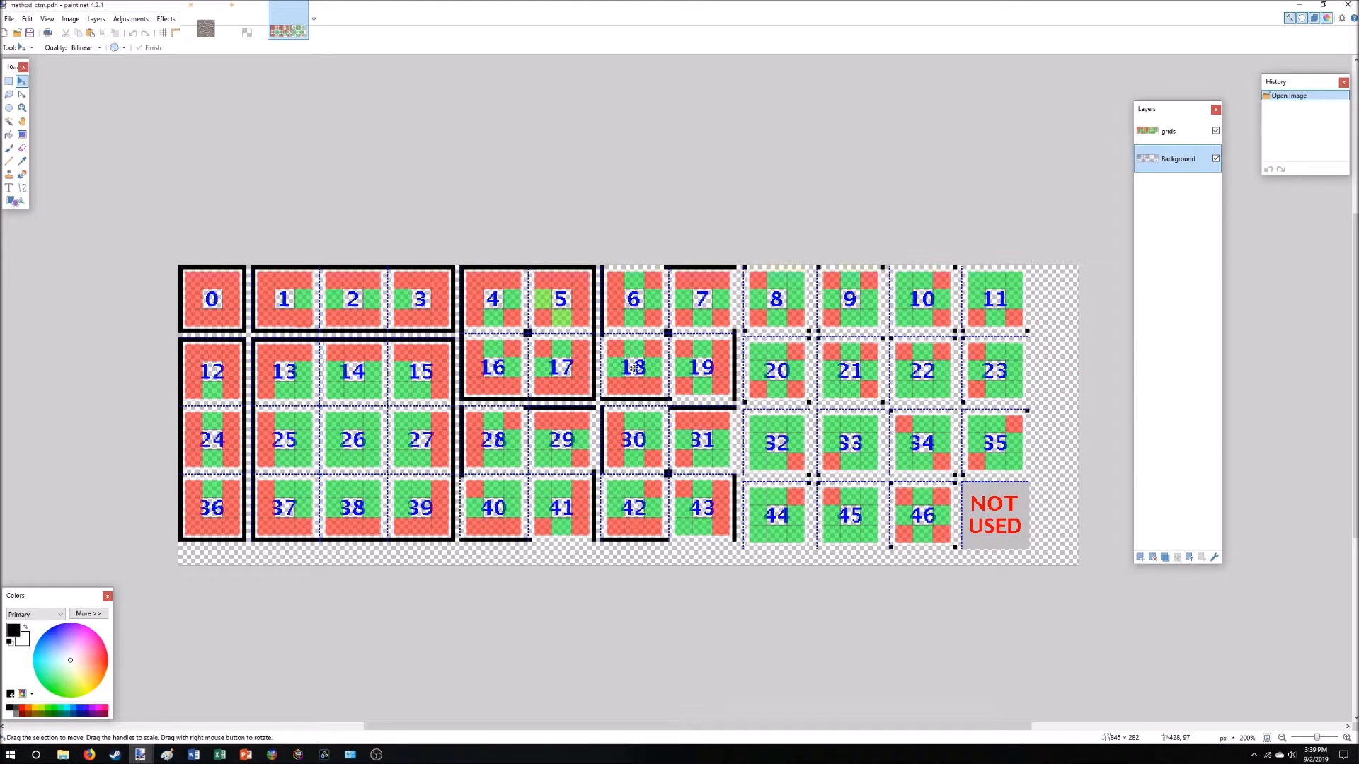
pyautogui.click(239, 34)
pyautogui.click(1174, 186)
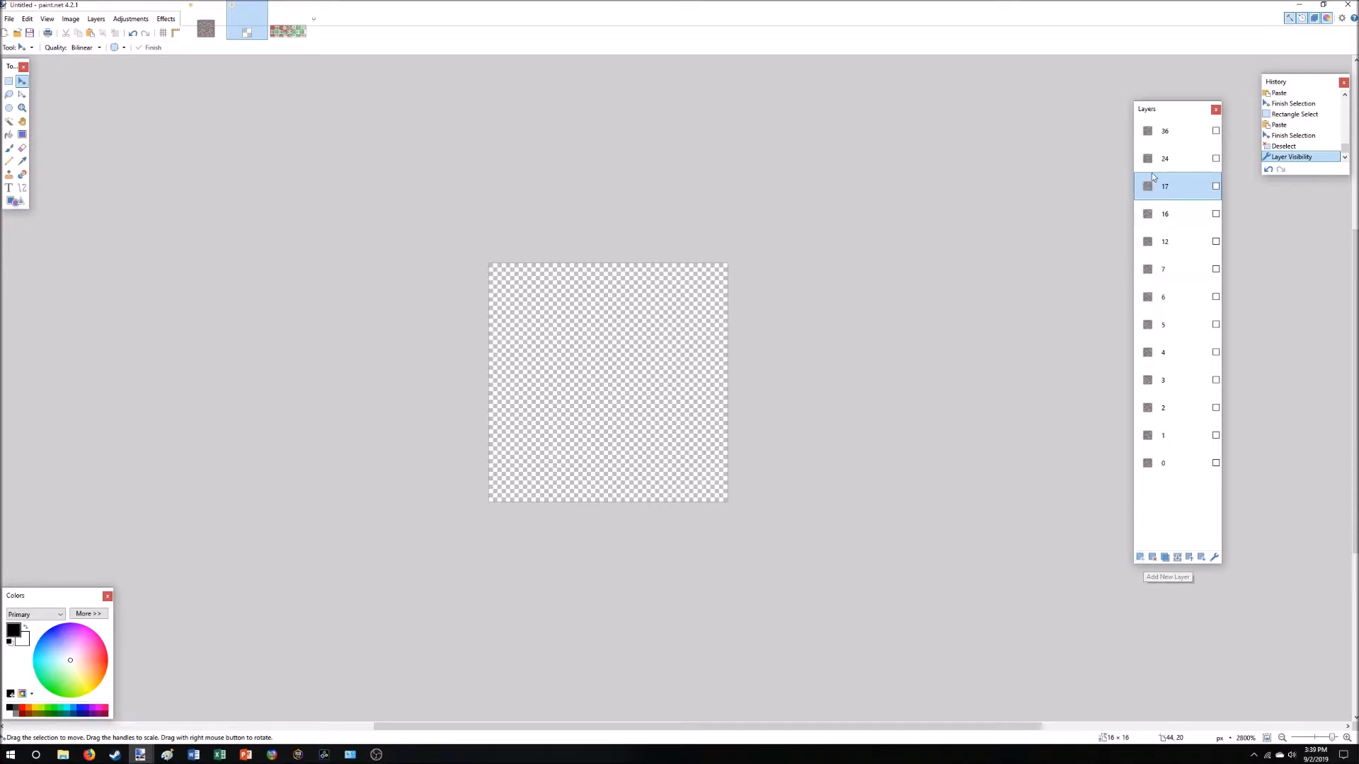
pyautogui.click(1165, 558)
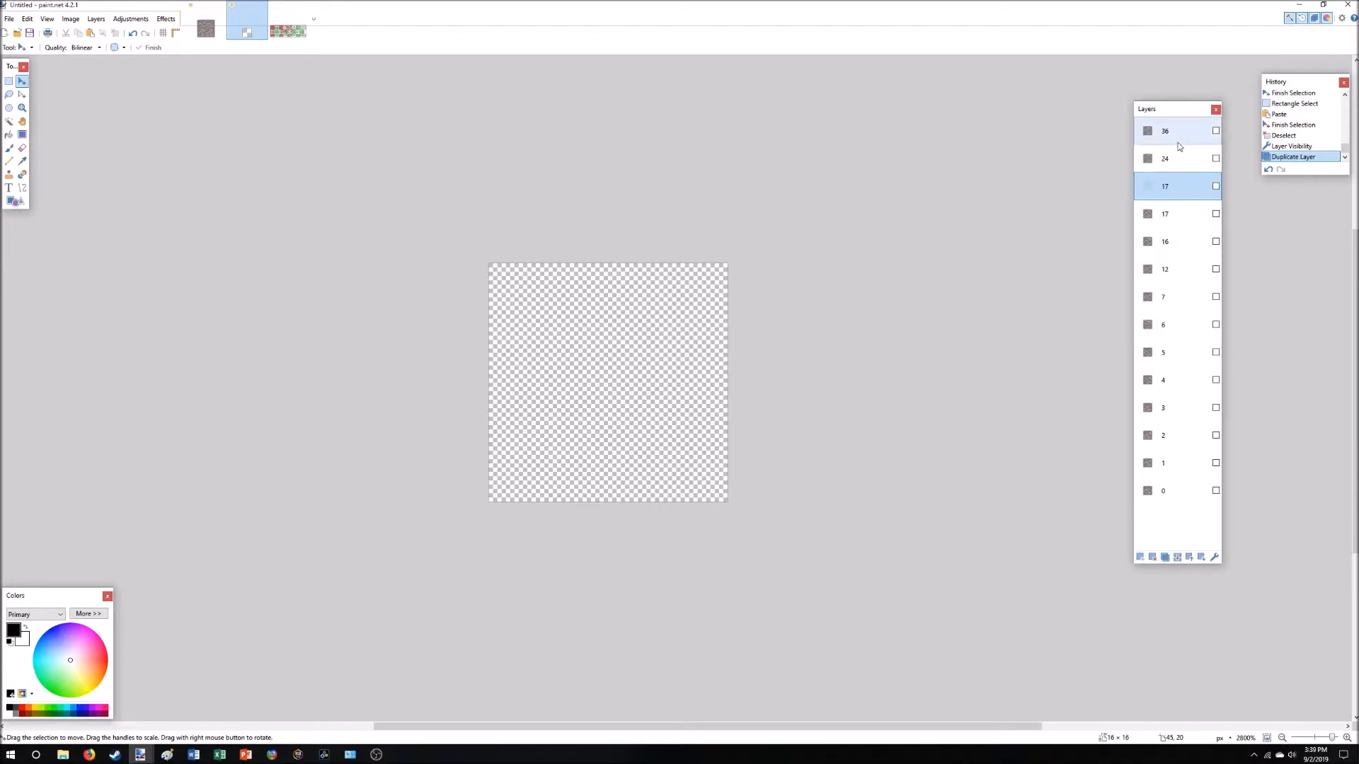
pyautogui.doubleClick(1165, 191)
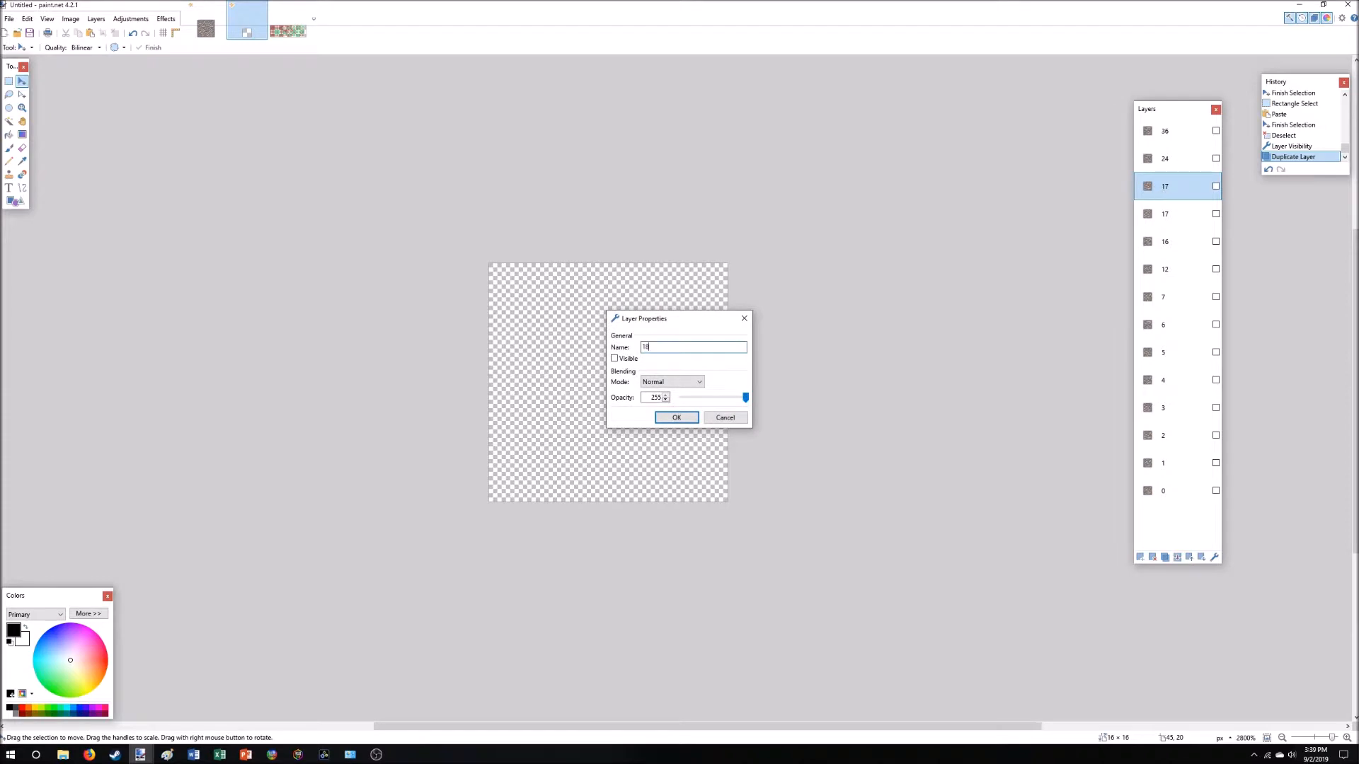
pyautogui.press('Return')
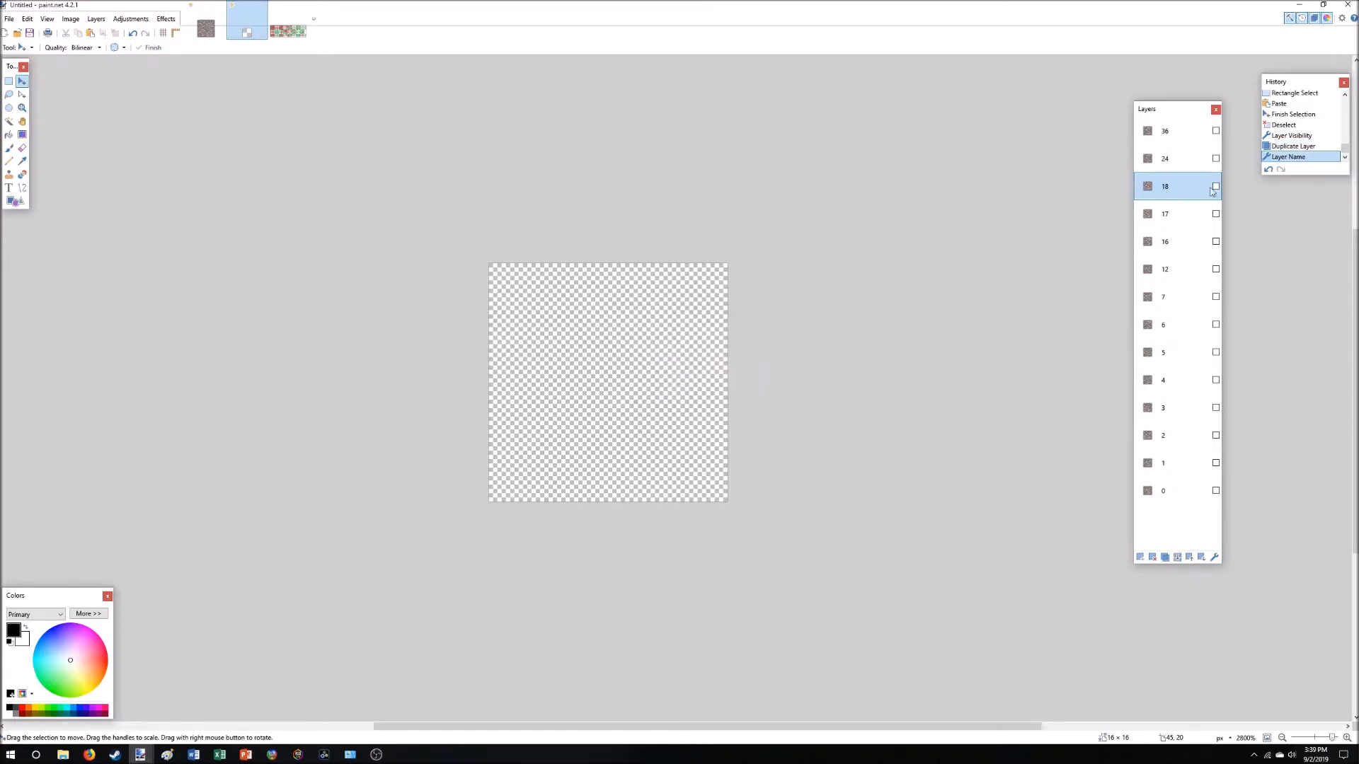
pyautogui.click(1216, 187)
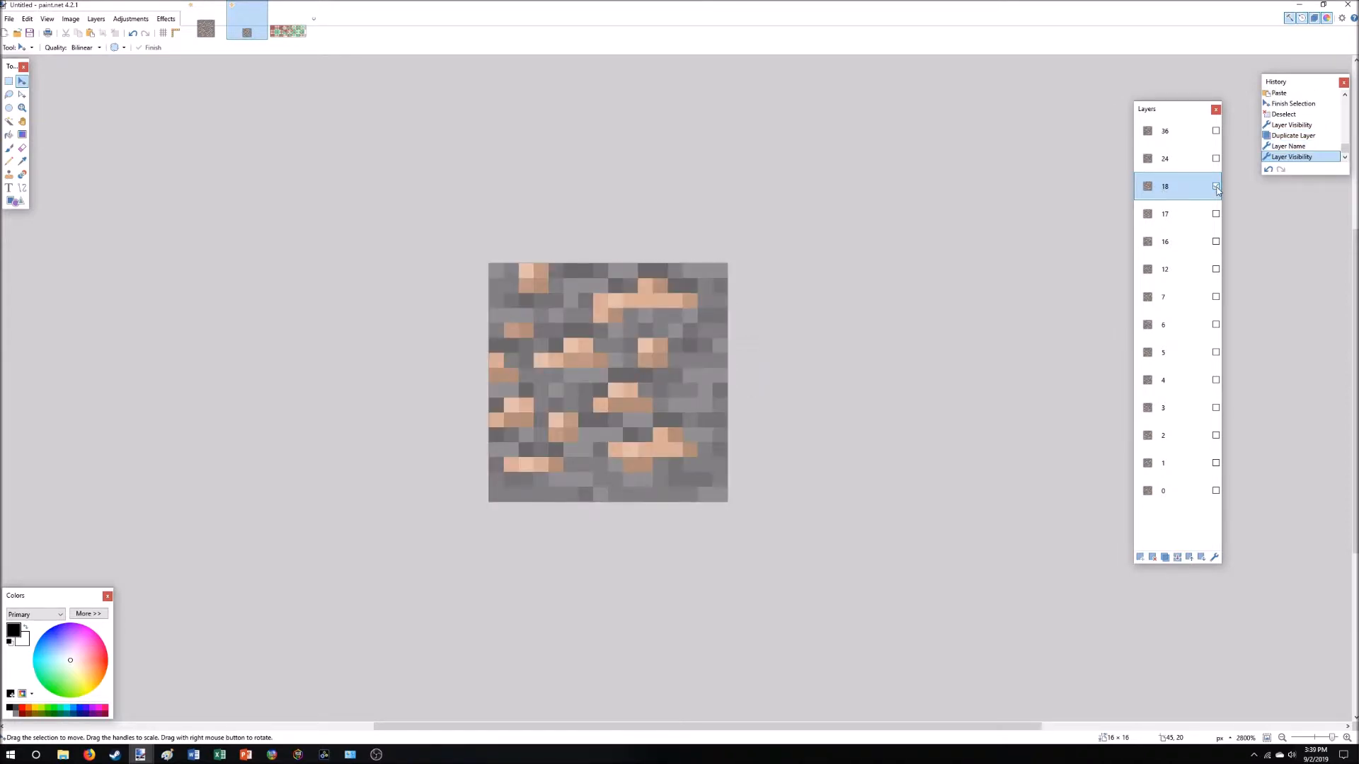
# Copy the right-hand 8 × 16 half of layer 16 over the same area of layer 18, then deselect and hide layer 18.
pyautogui.click(1183, 241)
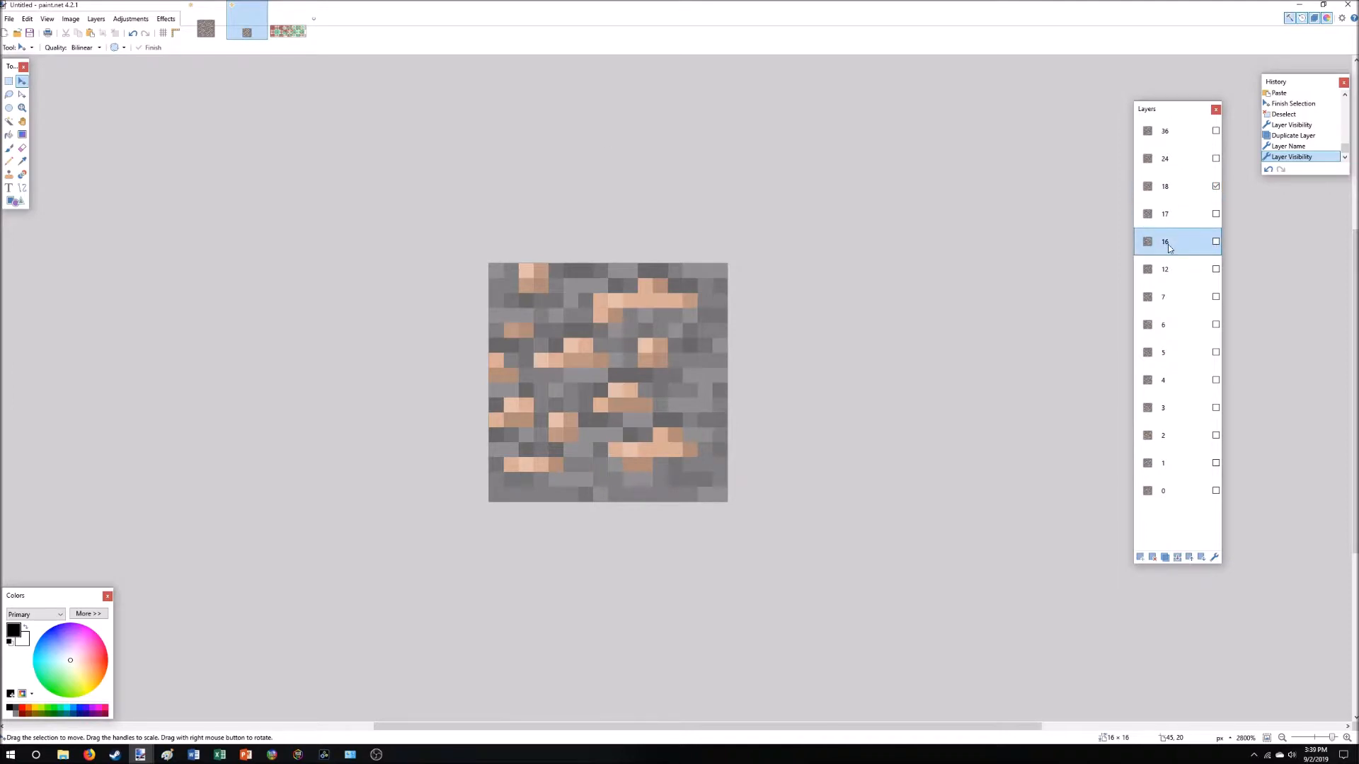
pyautogui.click(9, 82)
pyautogui.moveTo(741, 236); pyautogui.dragTo(619, 566)
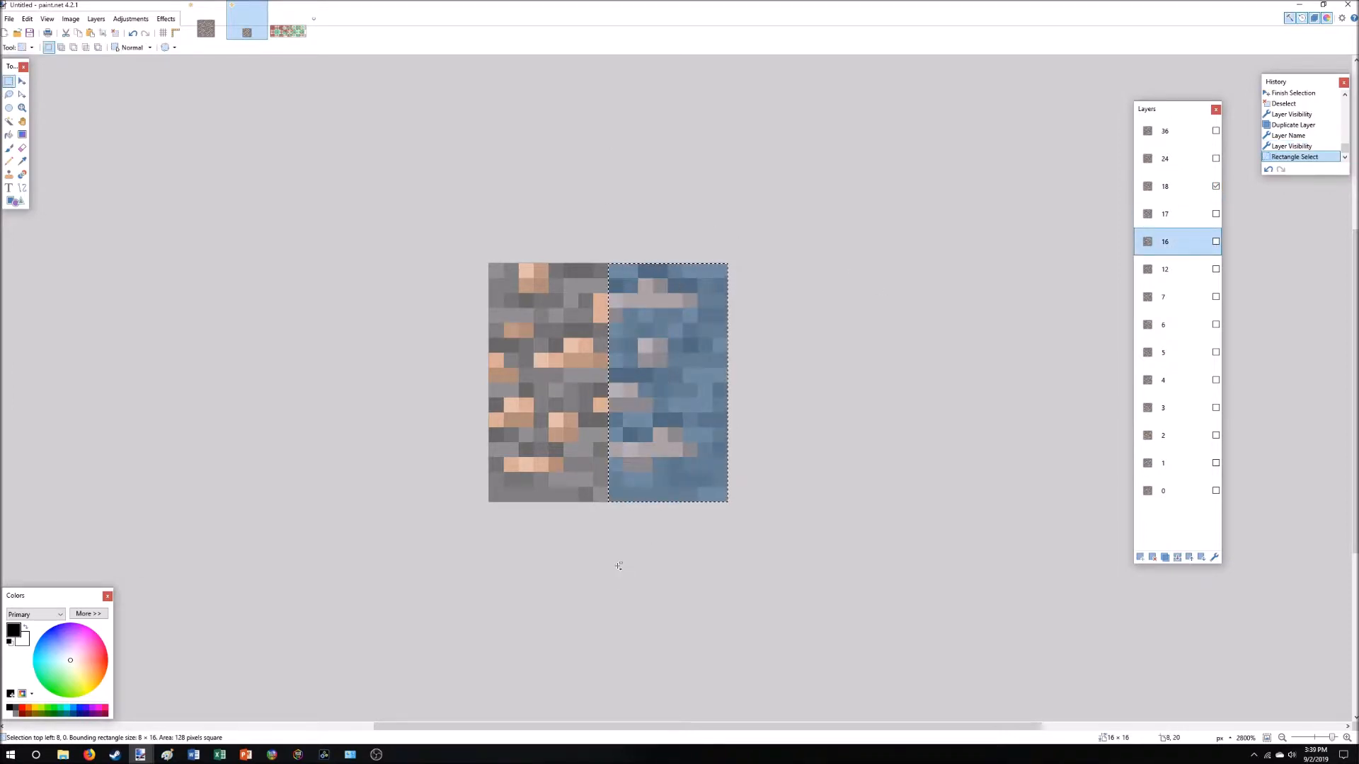
pyautogui.click(1189, 187)
pyautogui.hotkey('ctrl', 'v')
pyautogui.hotkey('ctrl', 'd')
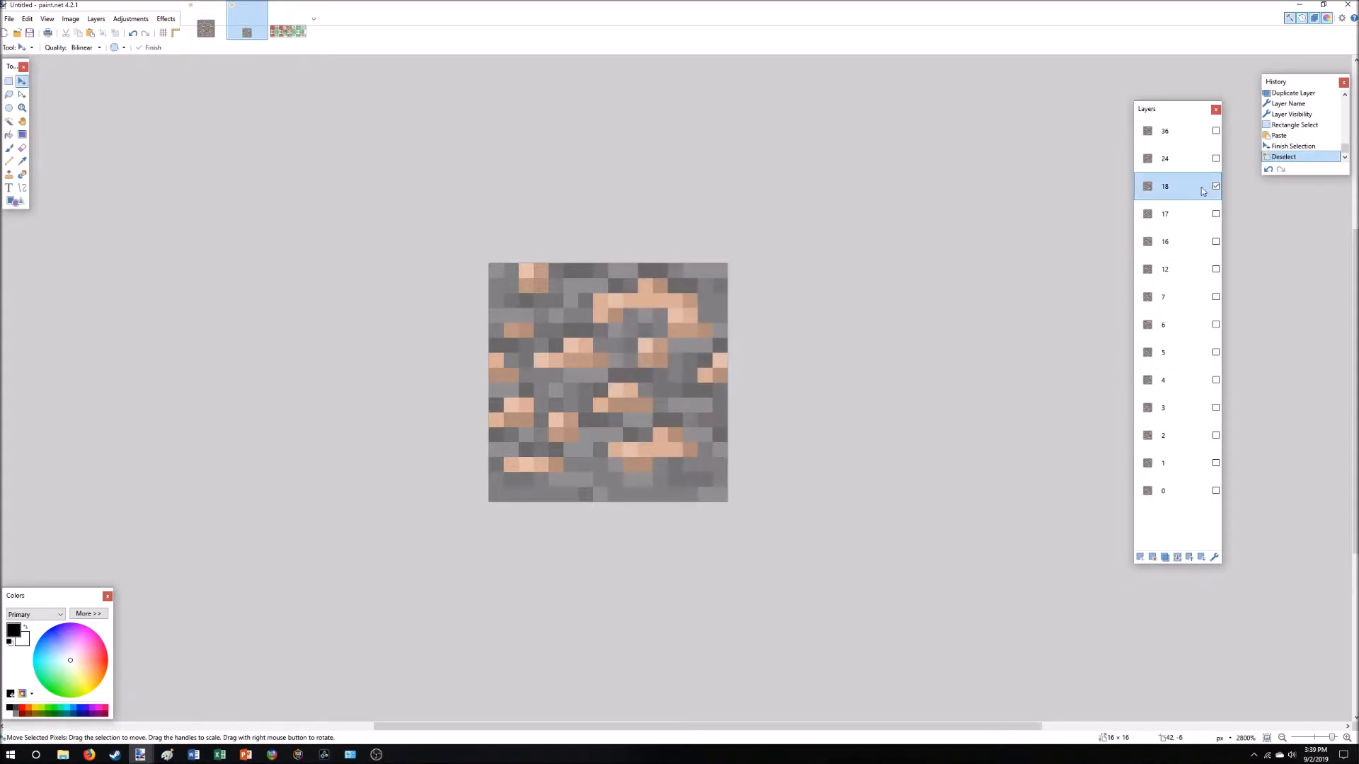
pyautogui.click(1216, 186)
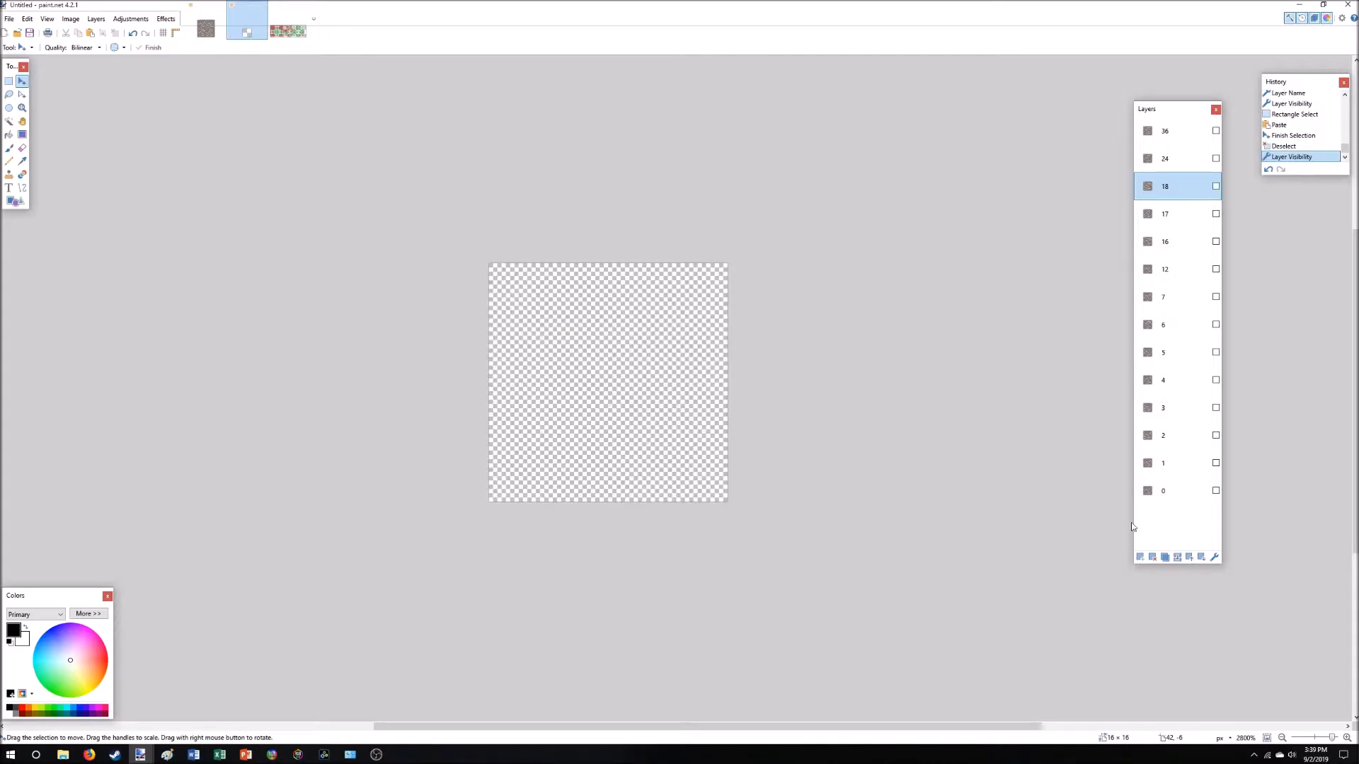
# Add a new layer named 19 above layer 18 and check its layout in the CTM template.
pyautogui.click(1139, 557)
pyautogui.doubleClick(1181, 193)
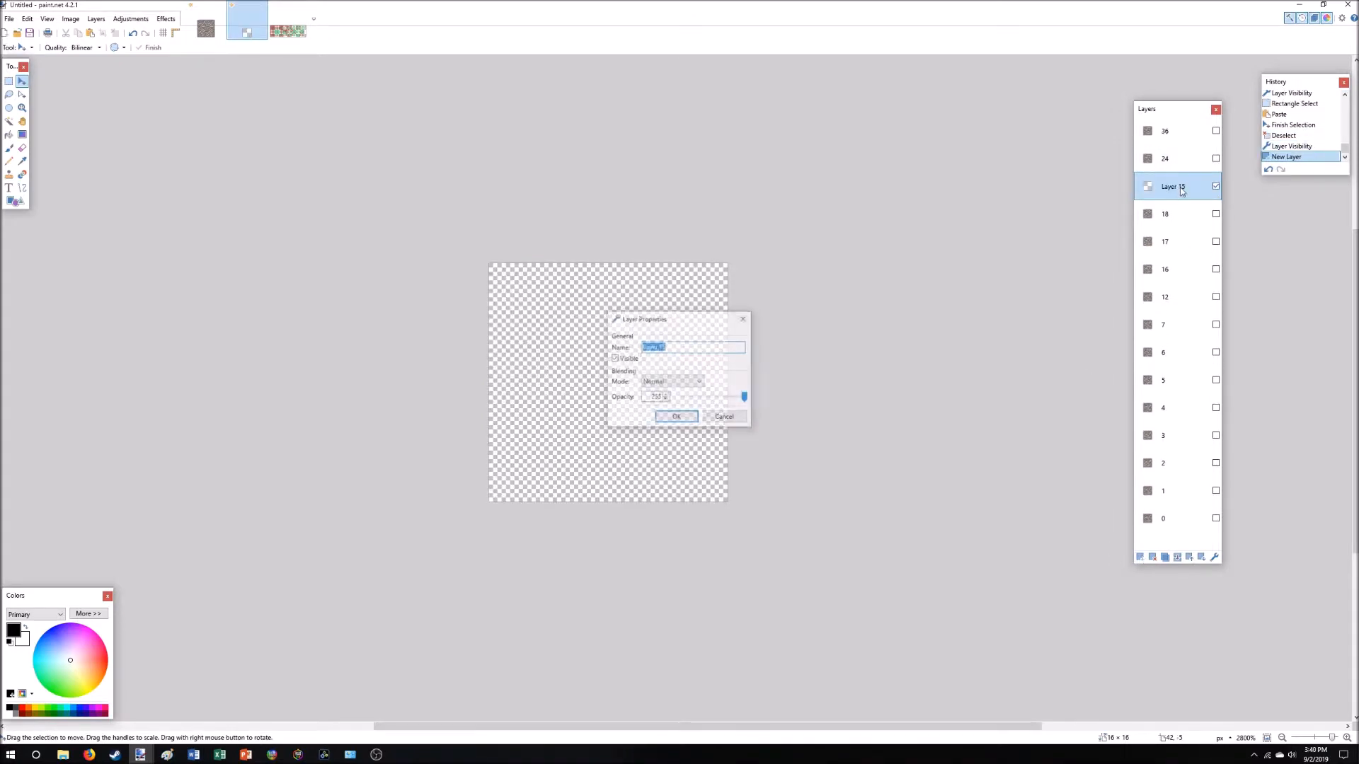
pyautogui.write('19')
pyautogui.press('Return')
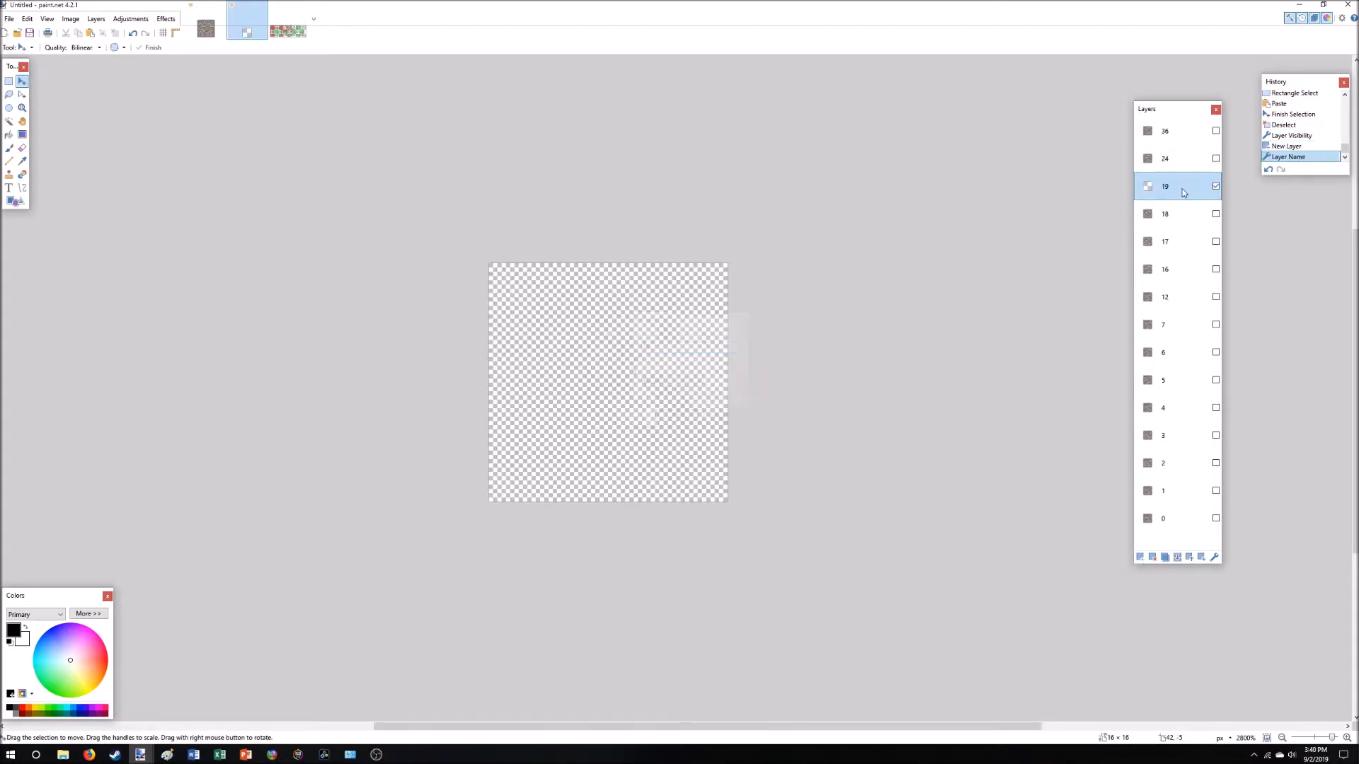
pyautogui.click(288, 30)
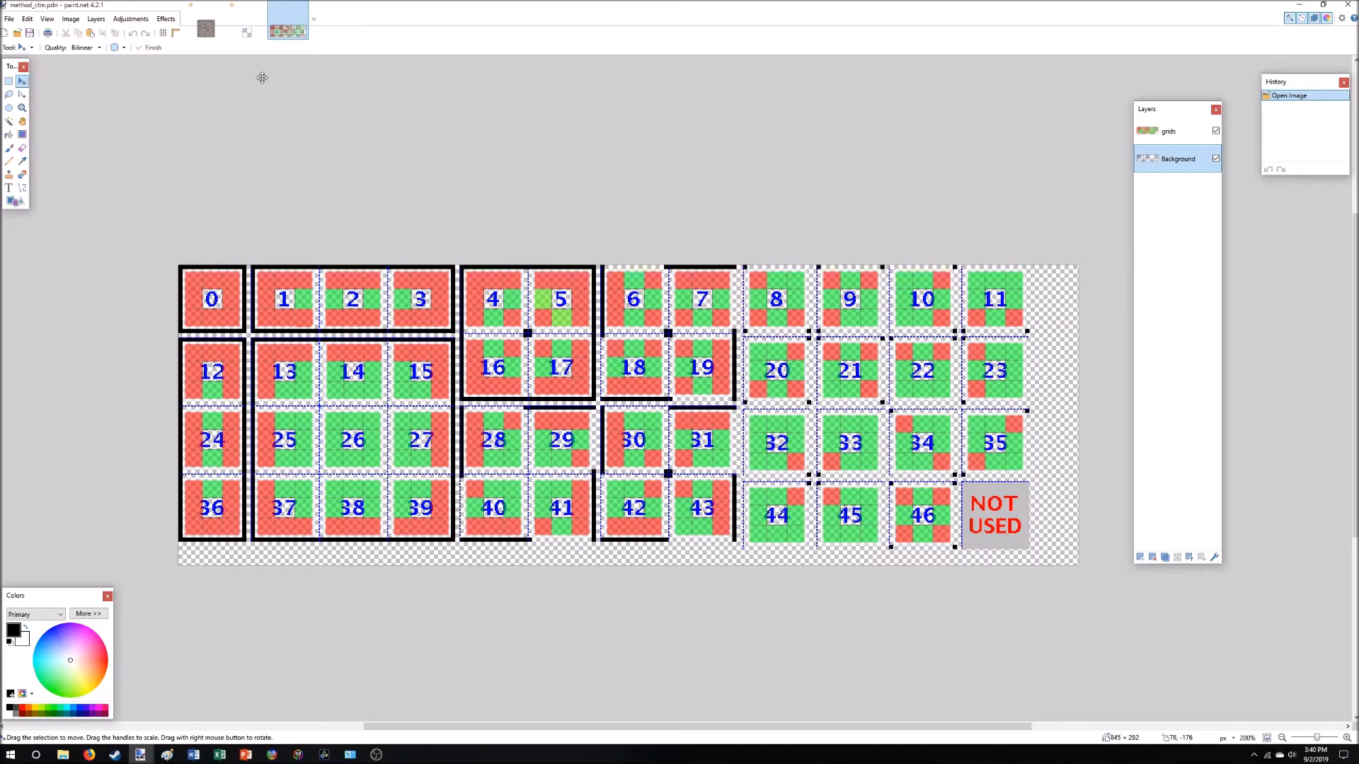
pyautogui.click(208, 28)
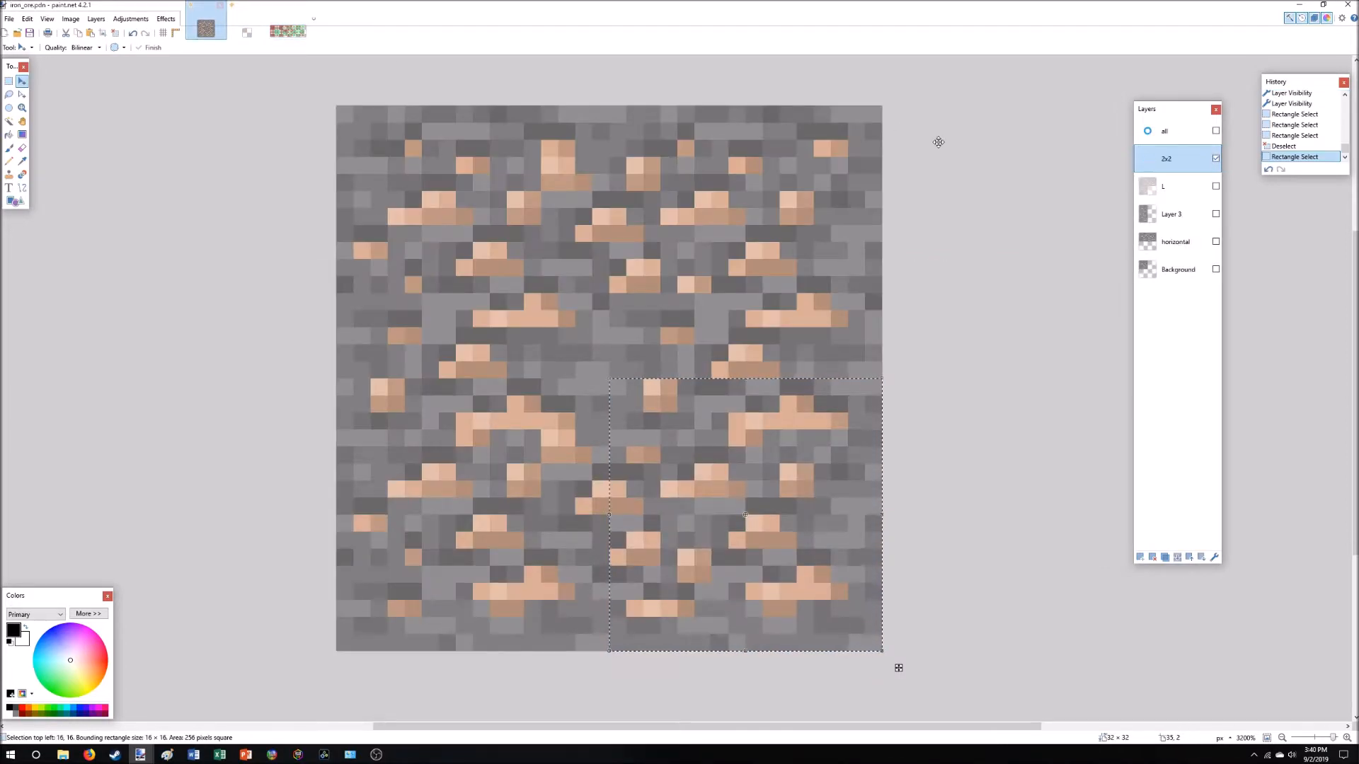
pyautogui.click(247, 27)
# Copy the whole tile from layer 5 into layer 19 of the untitled image, keeping layer 5 hidden.
pyautogui.click(1179, 380)
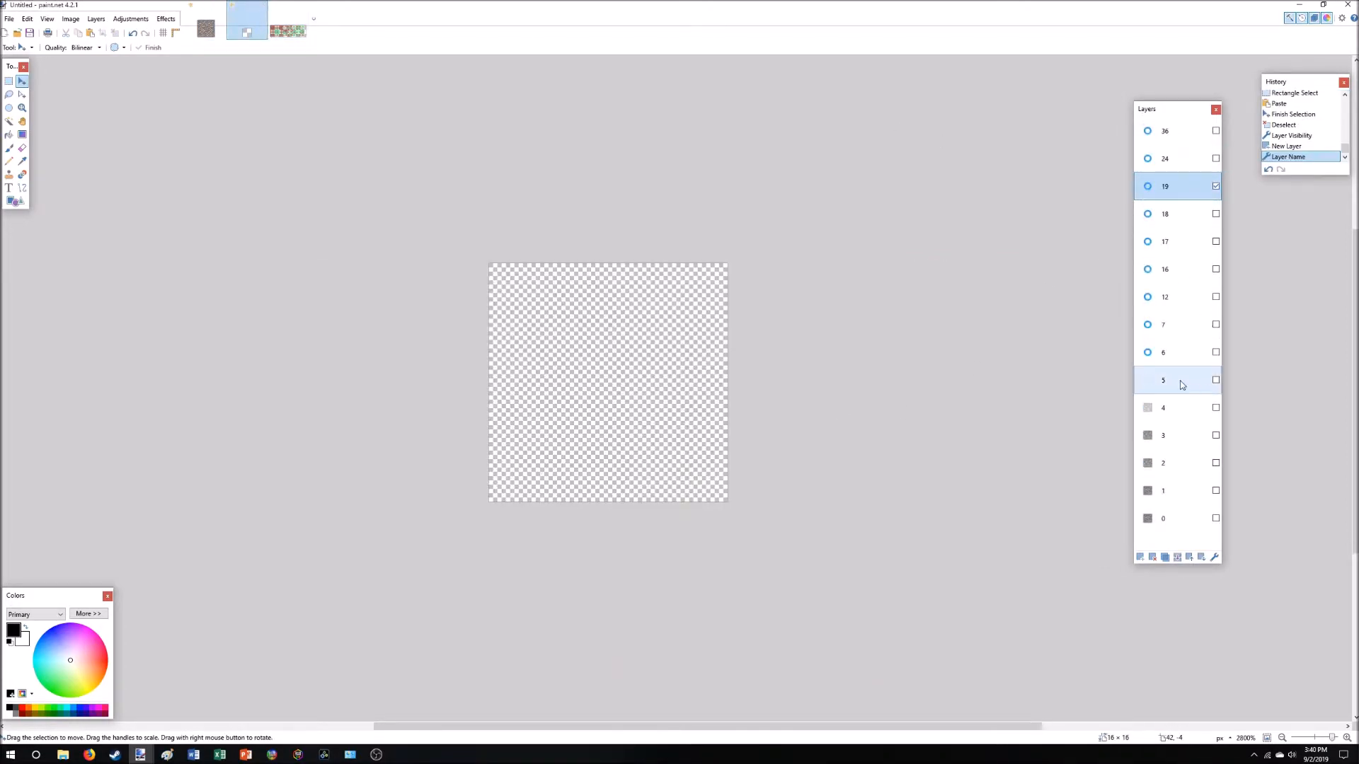
pyautogui.hotkey('ctrl', 'a')
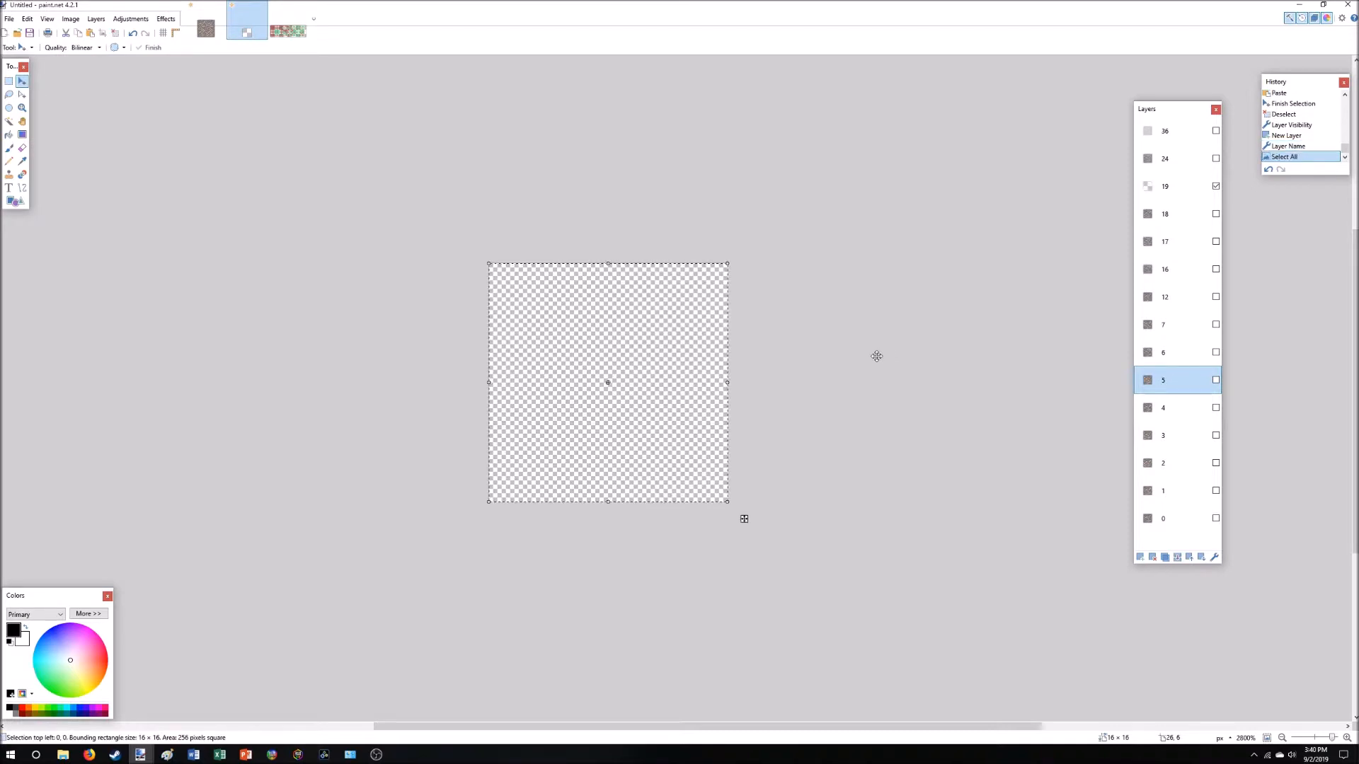
pyautogui.click(1161, 194)
pyautogui.hotkey('ctrl', 'v')
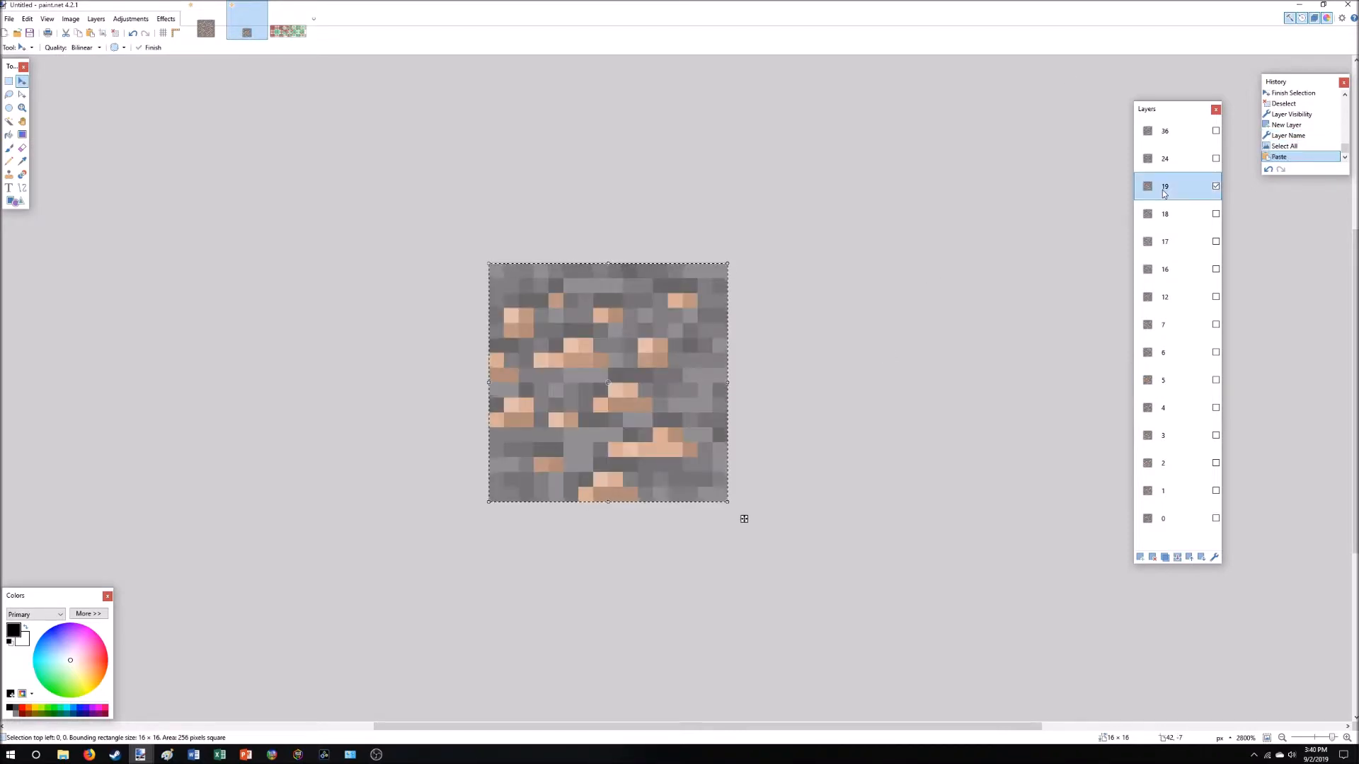
# Copy the upper 16 × 9 area of layer 17 over the same area of layer 19, deselect, and return to the CTM template.
pyautogui.click(1165, 242)
pyautogui.click(9, 80)
pyautogui.moveTo(487, 212); pyautogui.dragTo(794, 391)
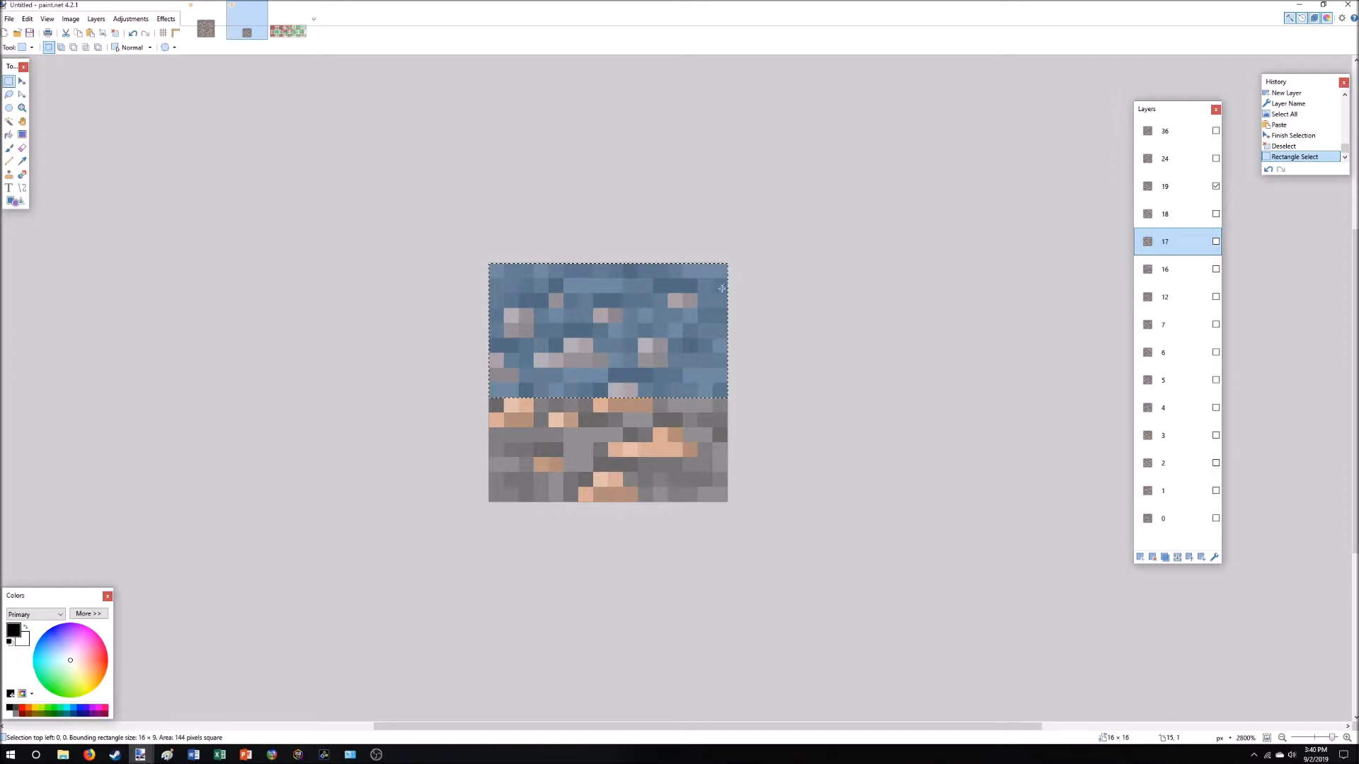
pyautogui.click(1197, 192)
pyautogui.hotkey('ctrl', 'v')
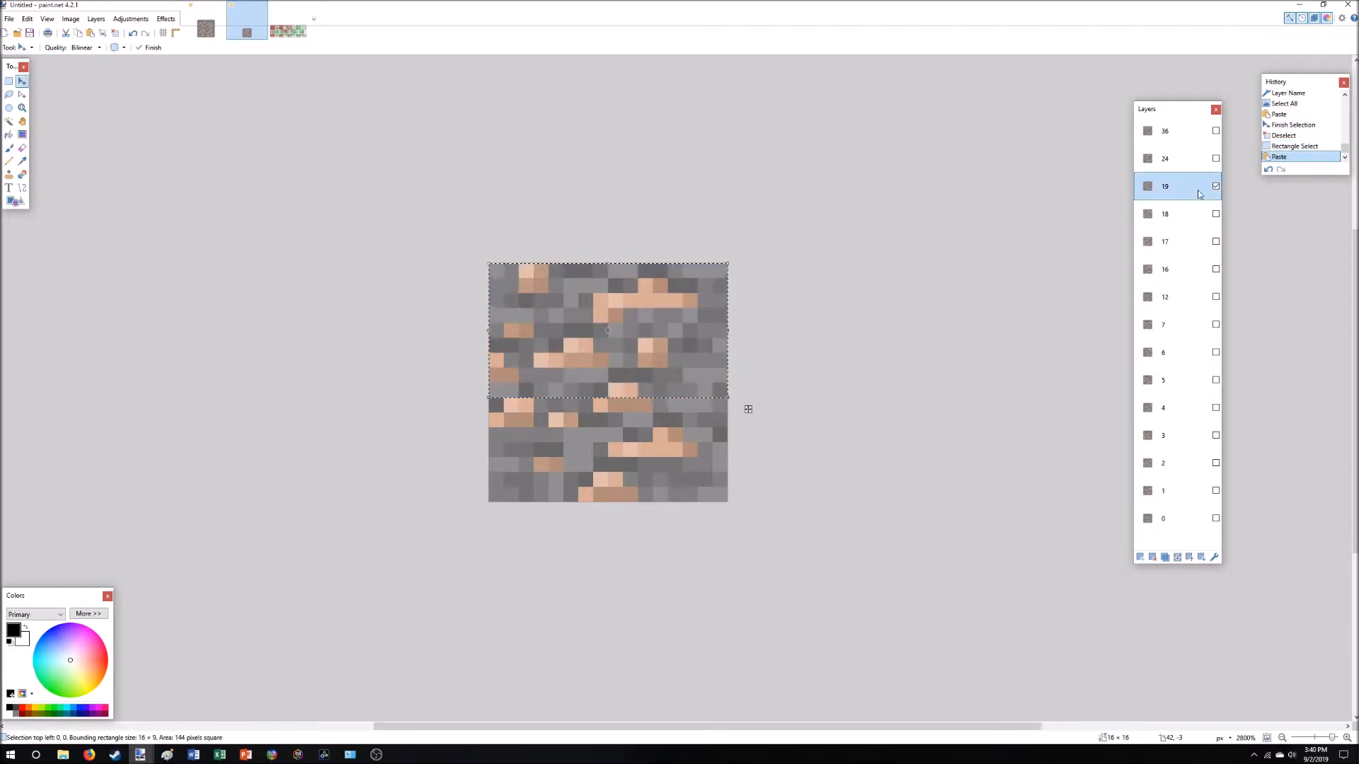
pyautogui.hotkey('ctrl', 'd')
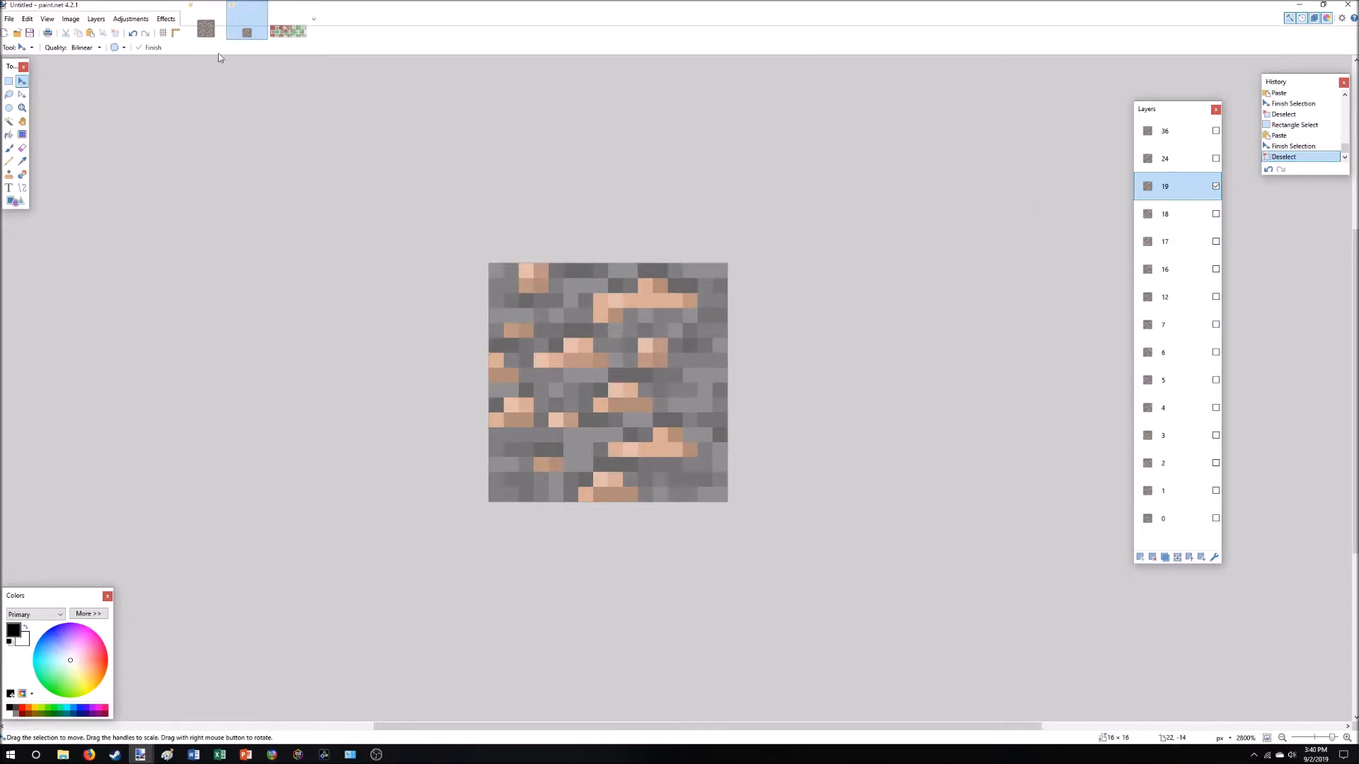
pyautogui.click(287, 30)
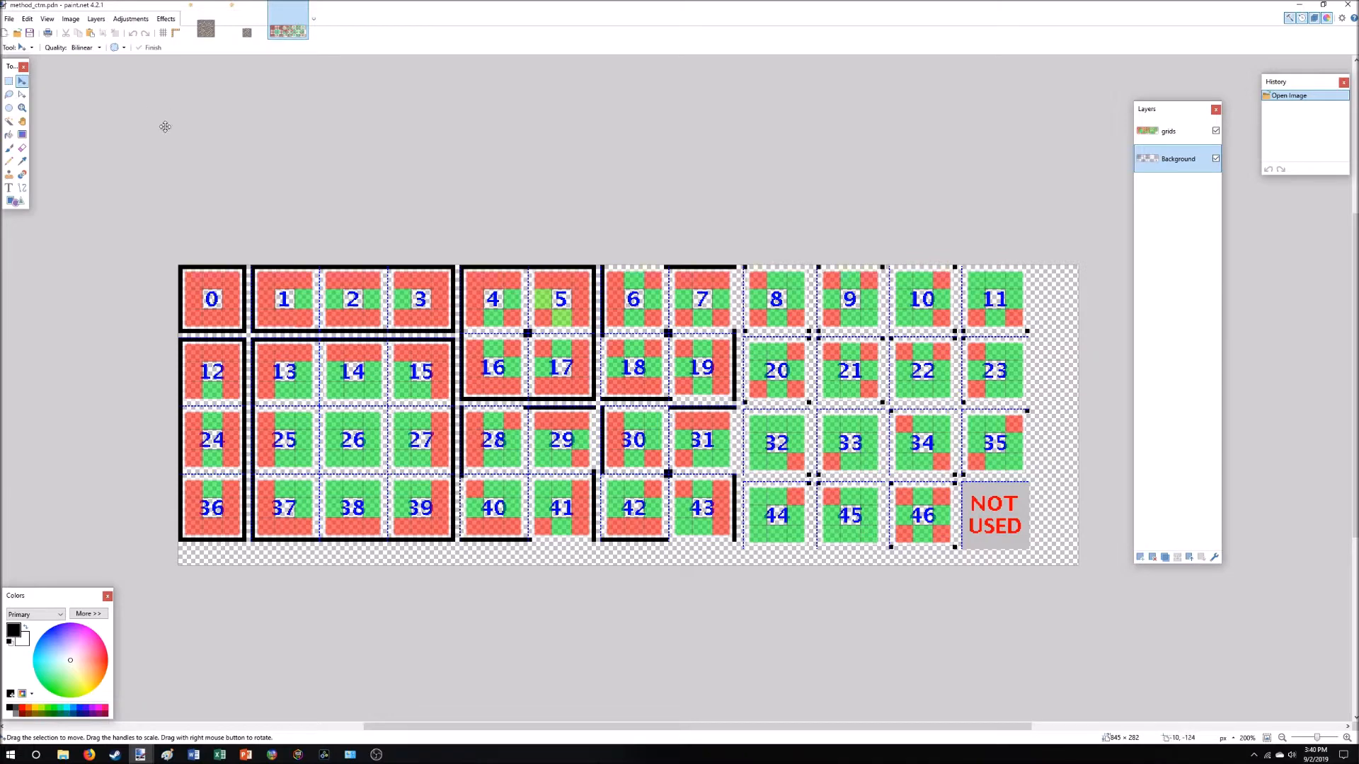
# In iron_ore.pdn, hide layer 2x2, show layer all, and copy the upper-left 16 × 16 area for the untitled image.
pyautogui.click(206, 28)
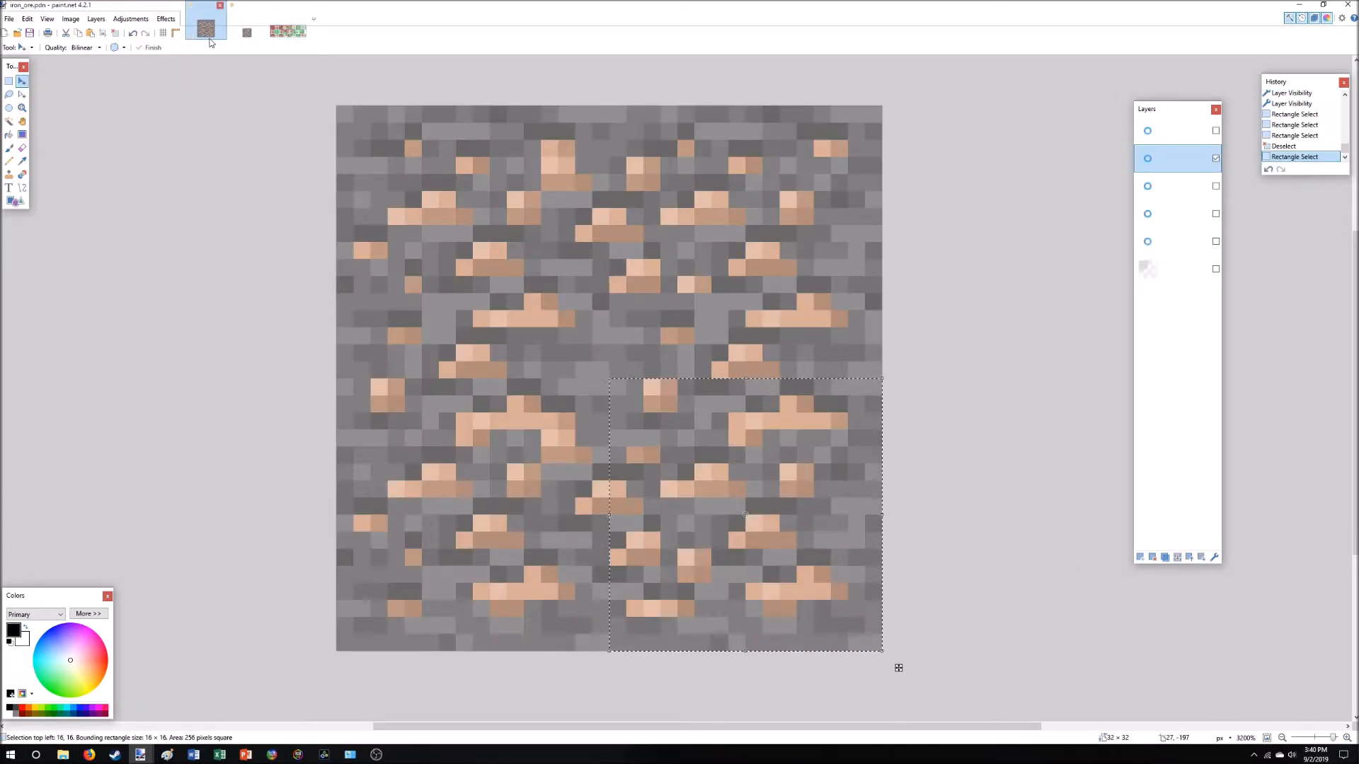
pyautogui.click(1216, 159)
pyautogui.click(1216, 131)
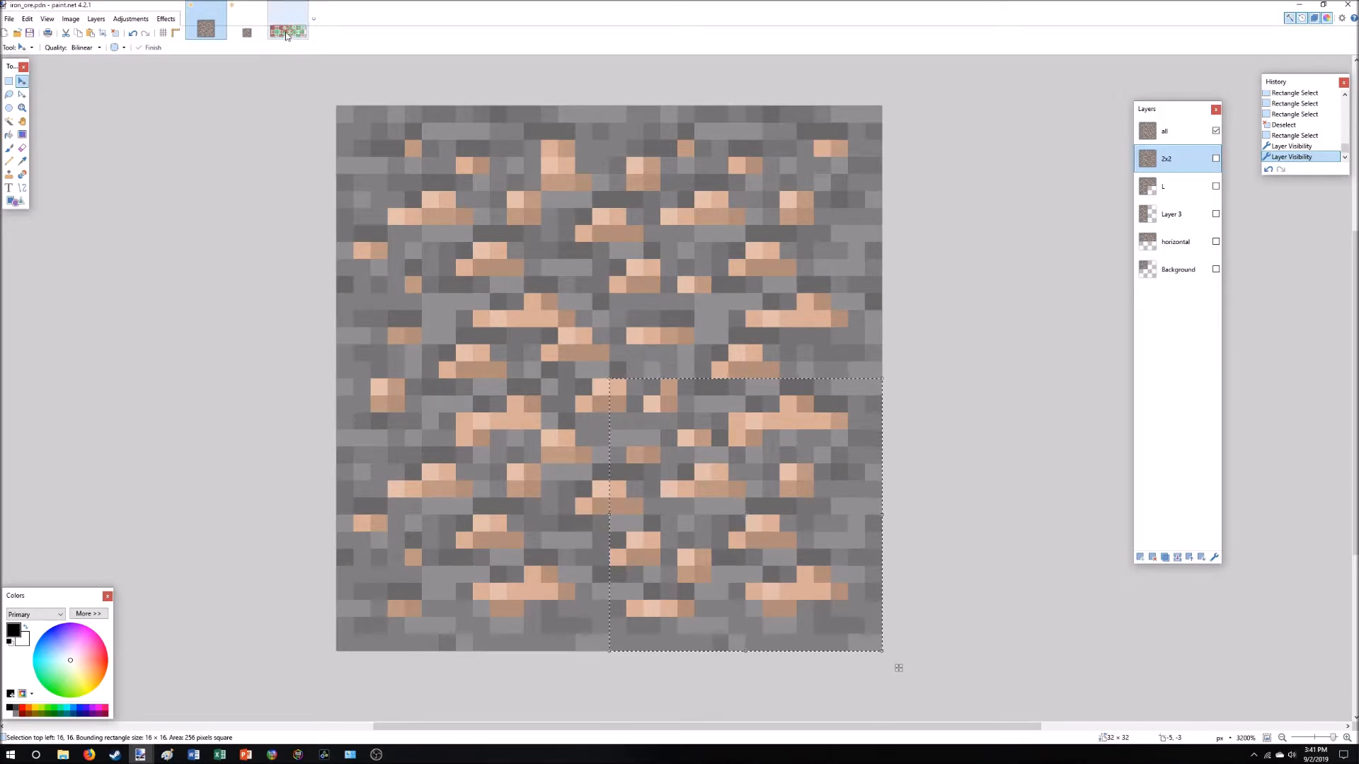
pyautogui.press('s')
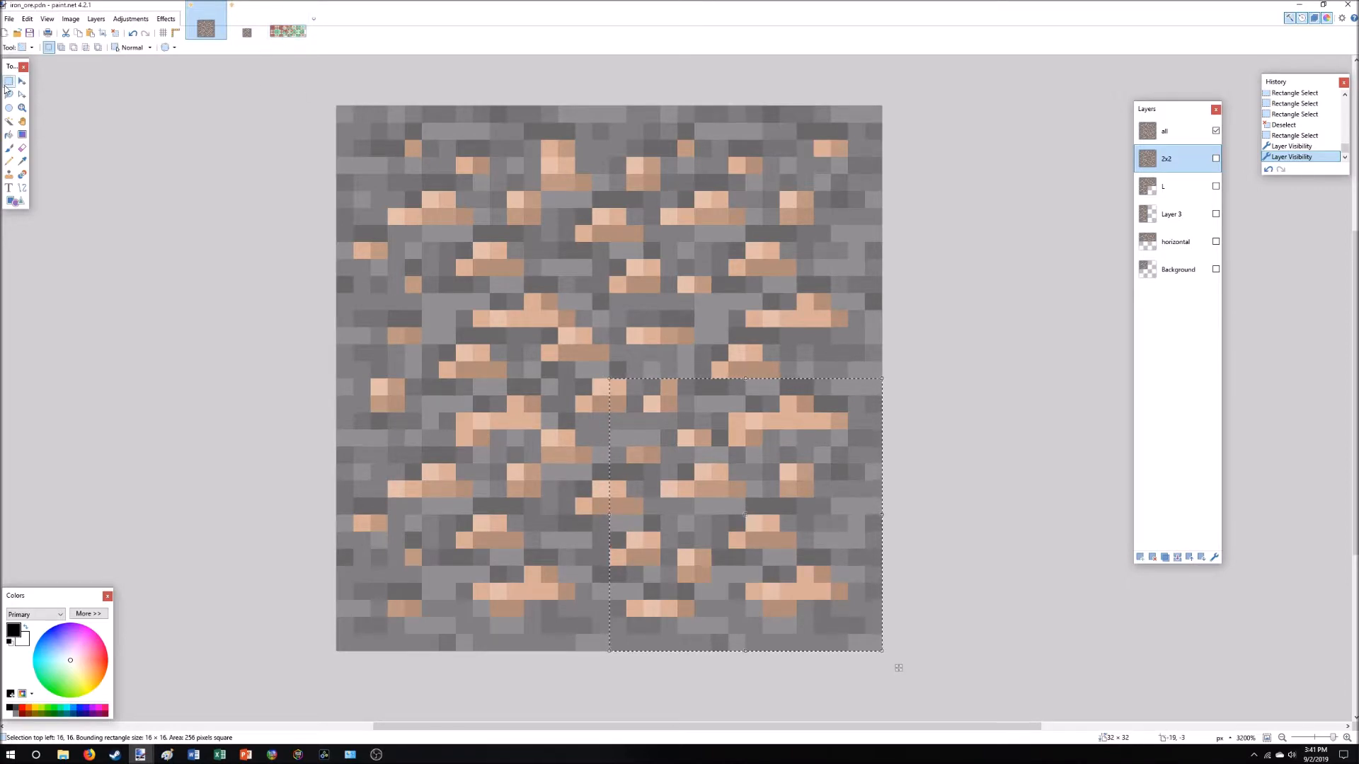
pyautogui.moveTo(338, 107); pyautogui.dragTo(599, 369)
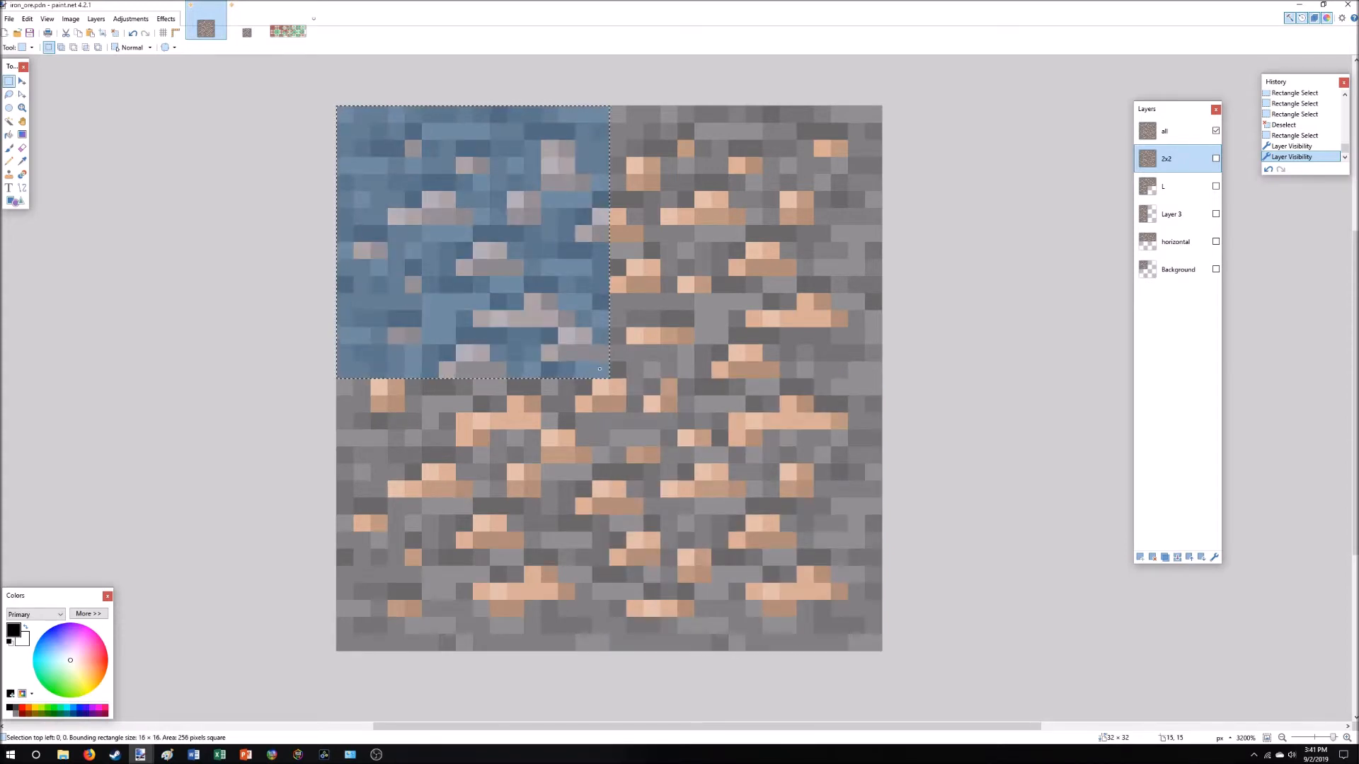
pyautogui.click(240, 24)
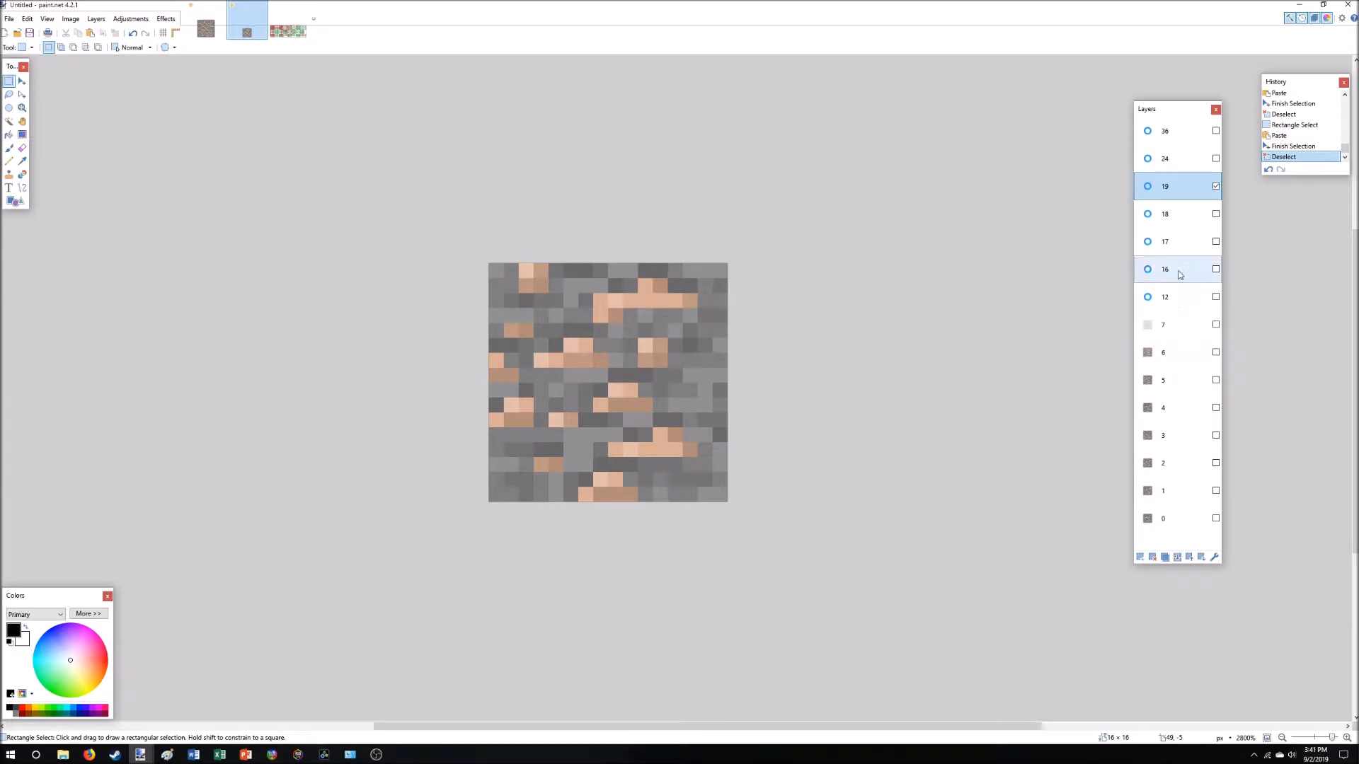
# Add a new layer named 13 above layer 12 and hide layer 19.
pyautogui.click(1159, 298)
pyautogui.click(1140, 558)
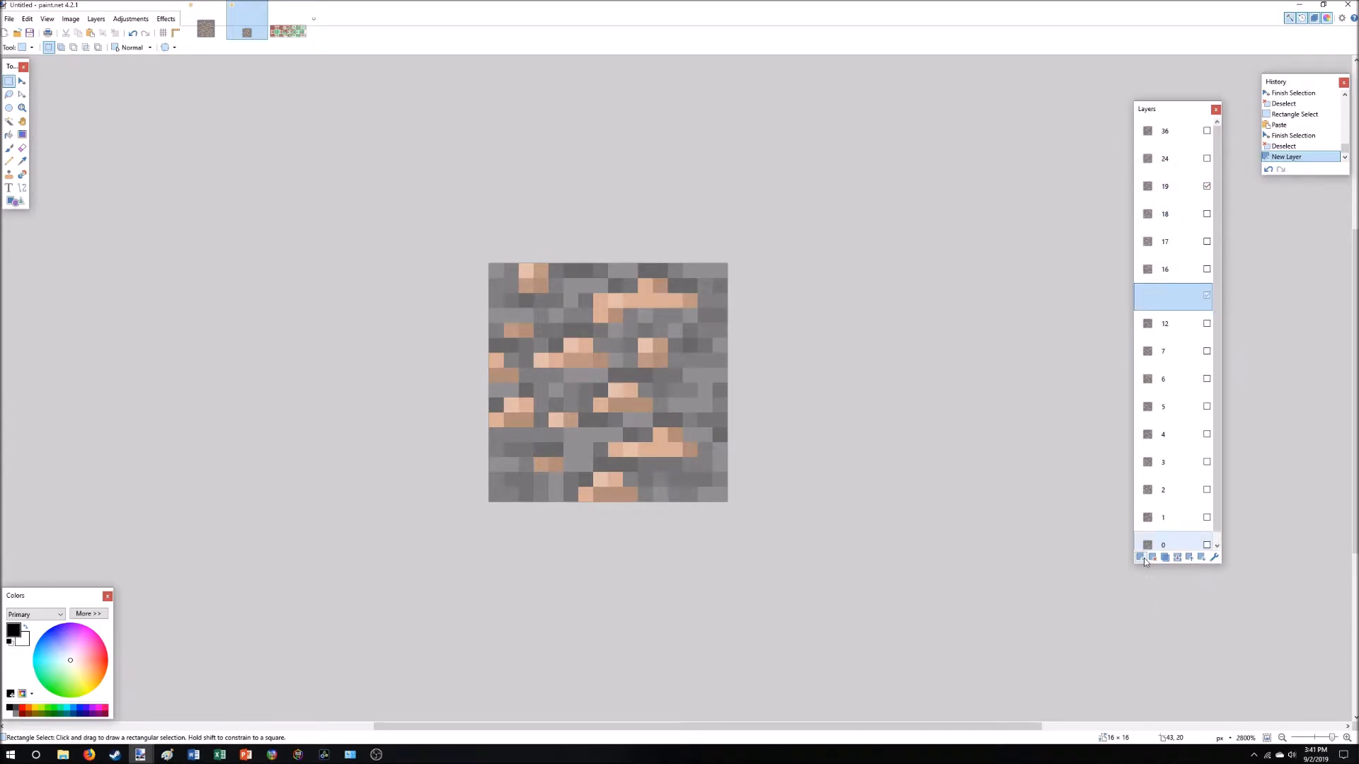
pyautogui.doubleClick(1174, 297)
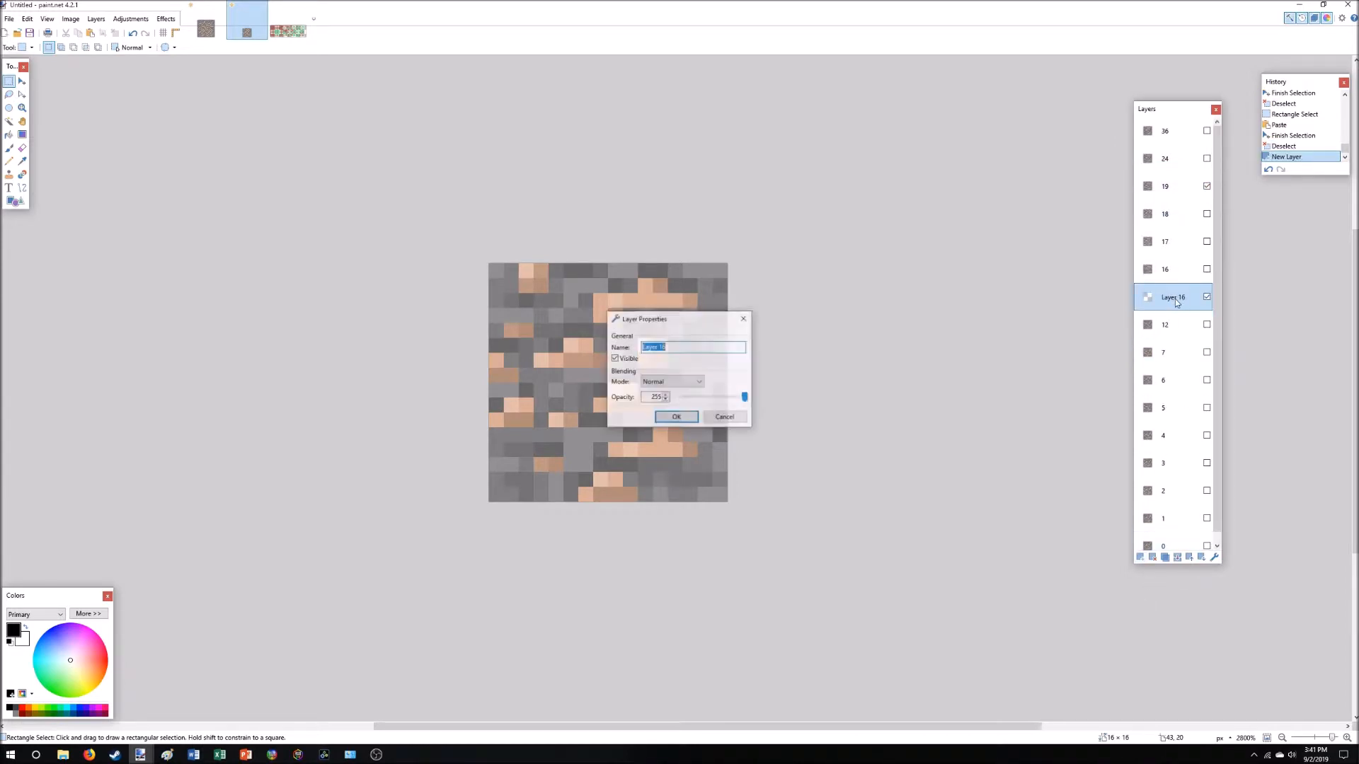
pyautogui.write('13')
pyautogui.press('Return')
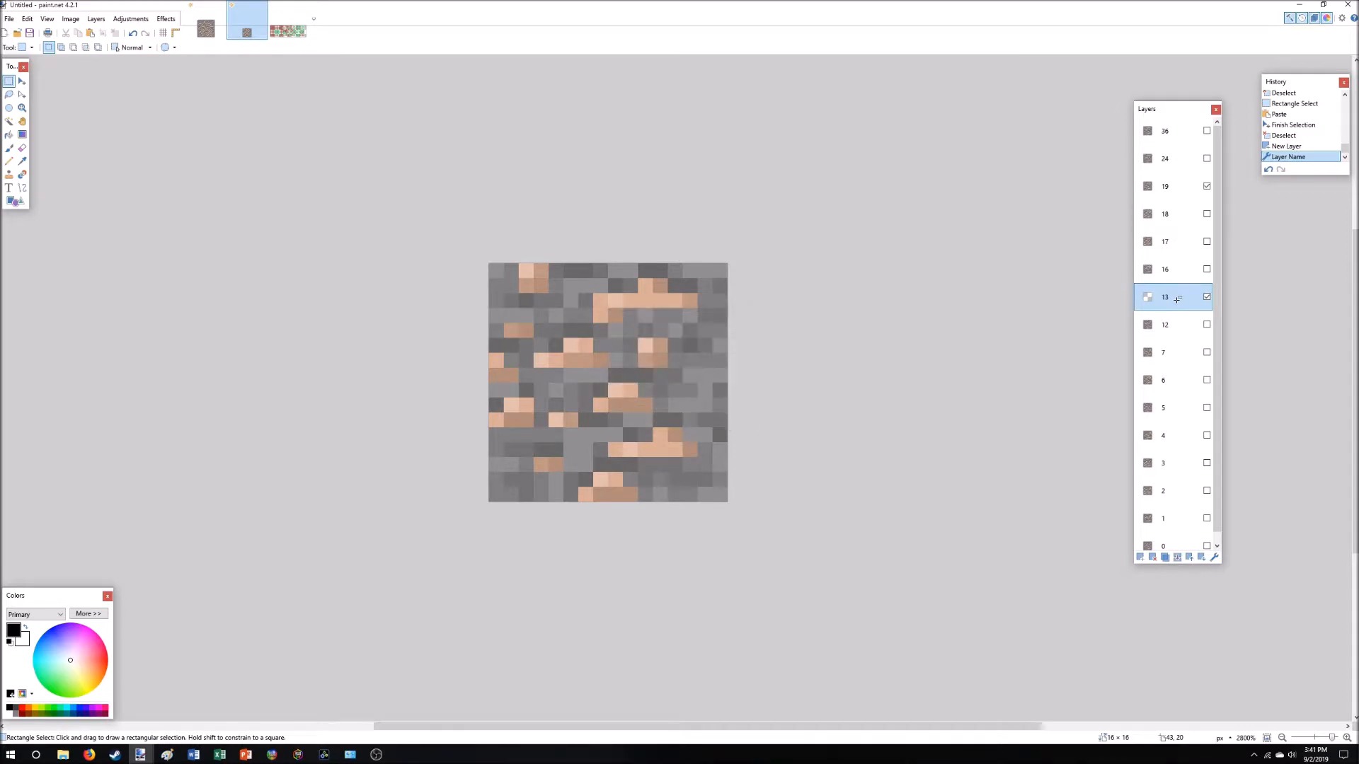
pyautogui.click(1207, 186)
# Fill layer 13 with the upper-left 16 × 16 tile copied from layer all of iron_ore.pdn, then deselect.
pyautogui.hotkey('ctrl', 'v')
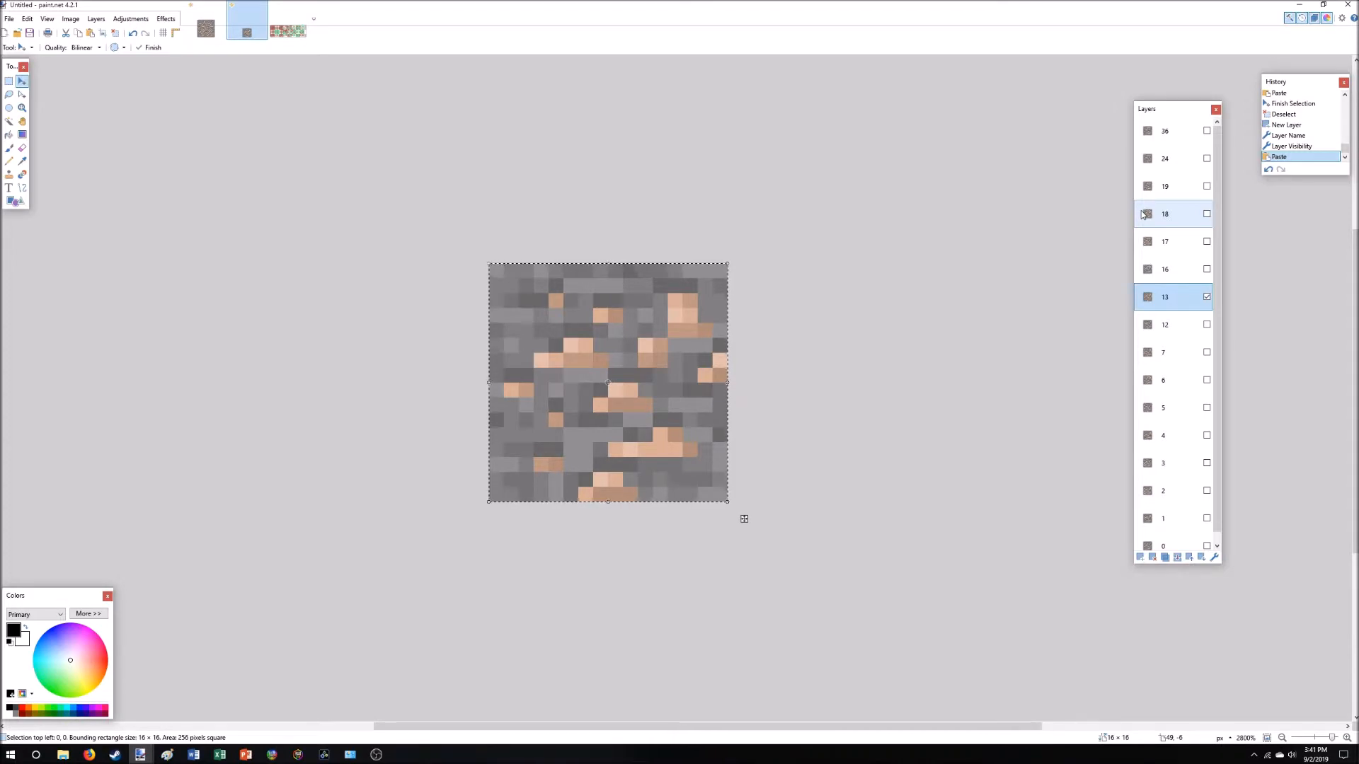
pyautogui.click(206, 29)
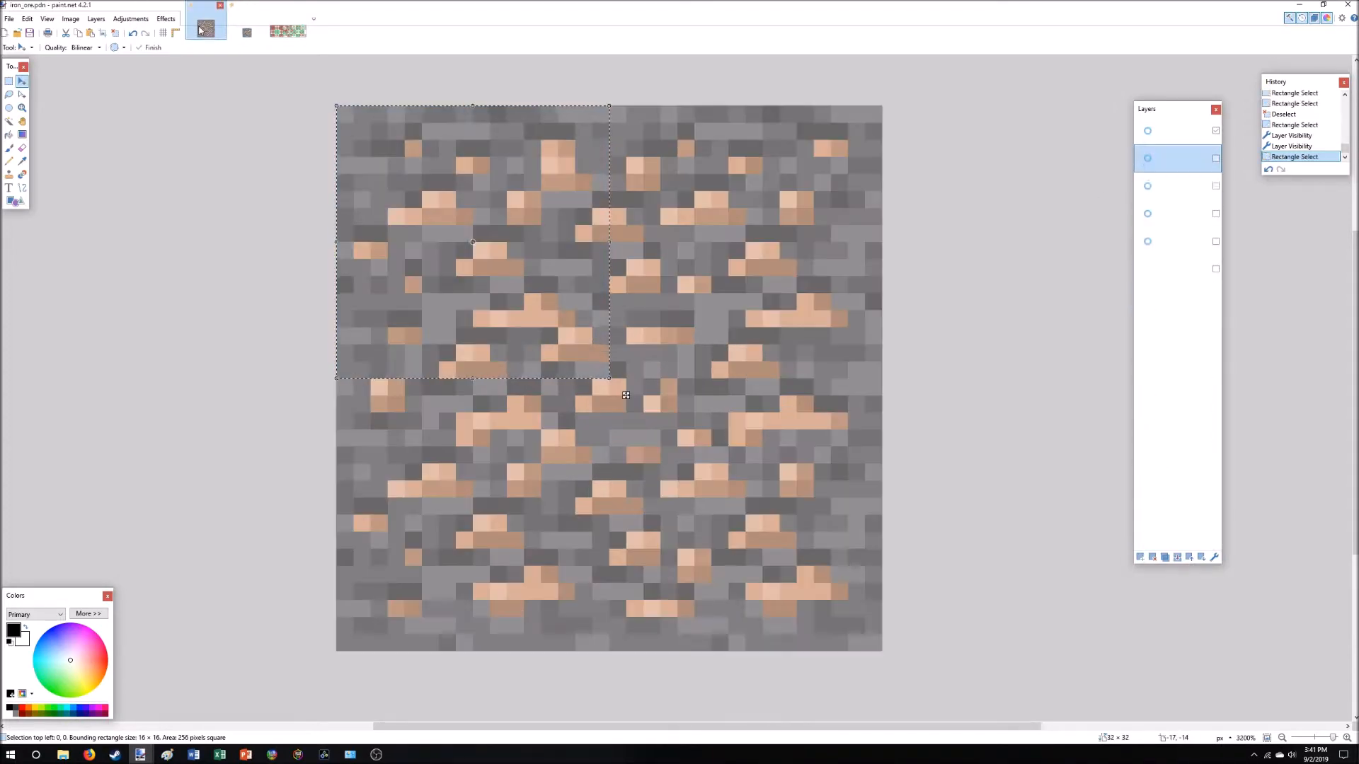
pyautogui.click(1187, 133)
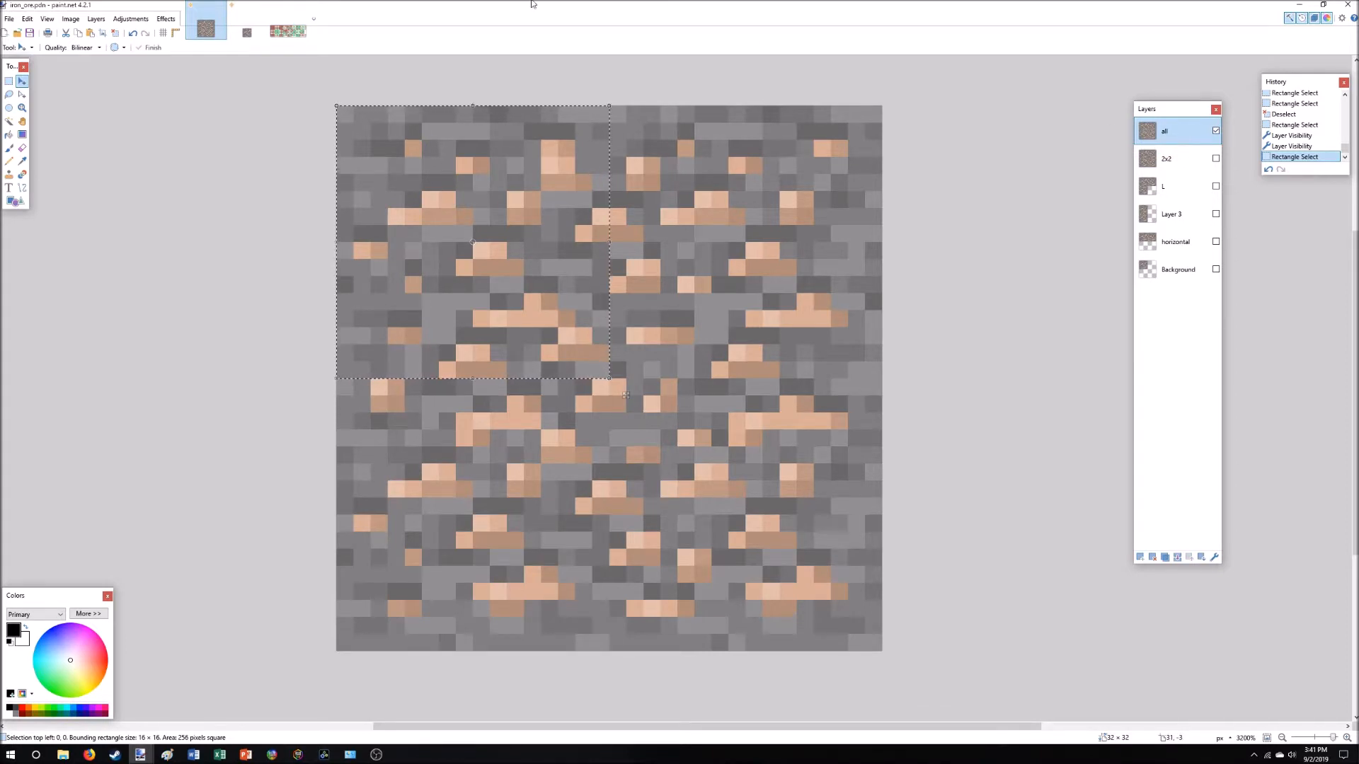
pyautogui.click(247, 31)
pyautogui.hotkey('ctrl', 'v')
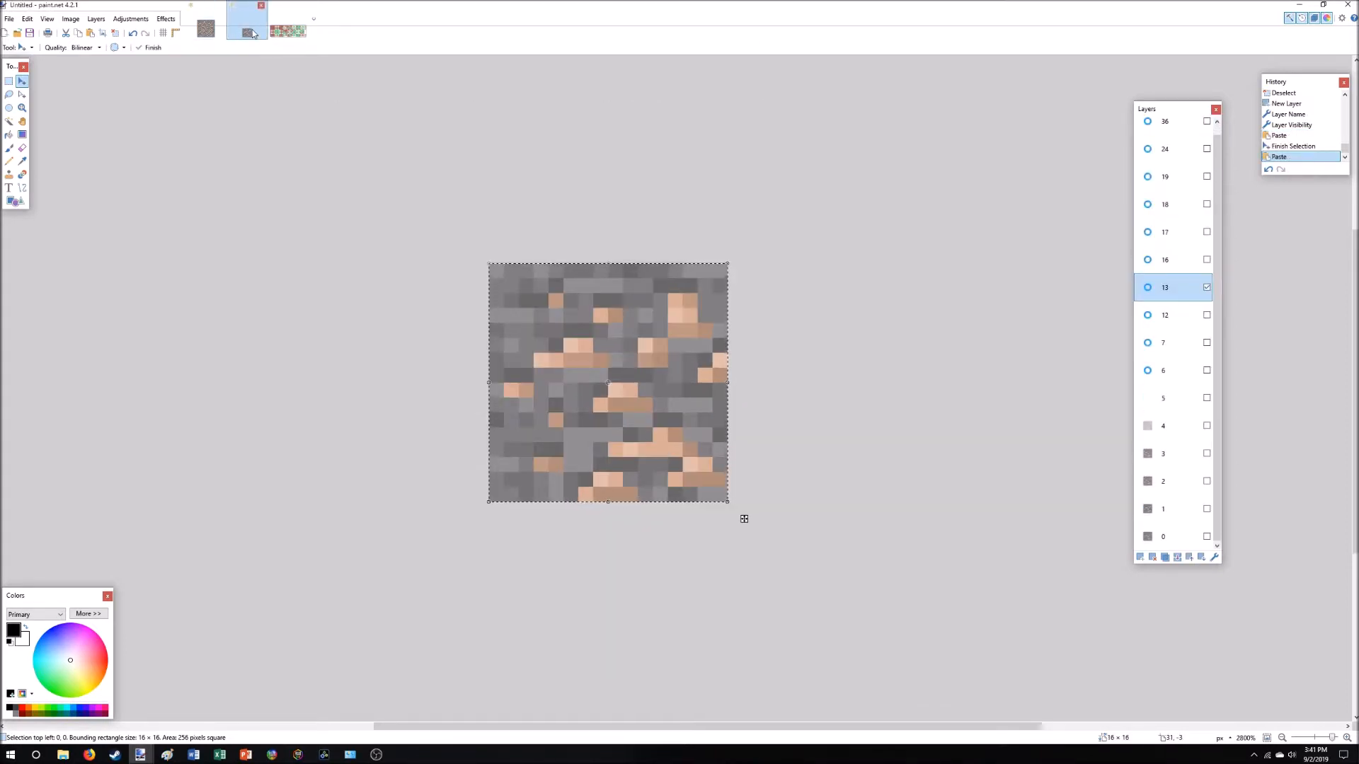
pyautogui.hotkey('ctrl', 'd')
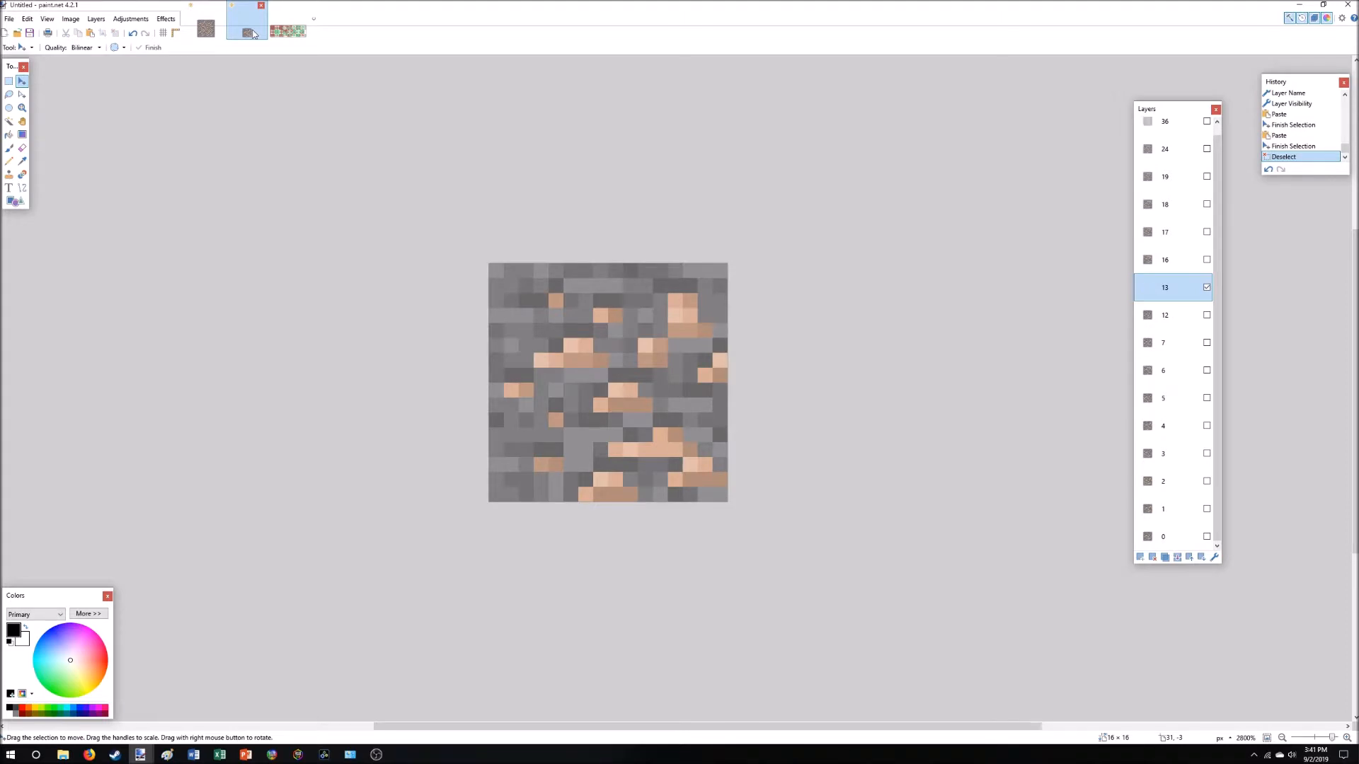
# Add a new layer named 15 above layer 13.
pyautogui.click(1141, 558)
pyautogui.doubleClick(1174, 291)
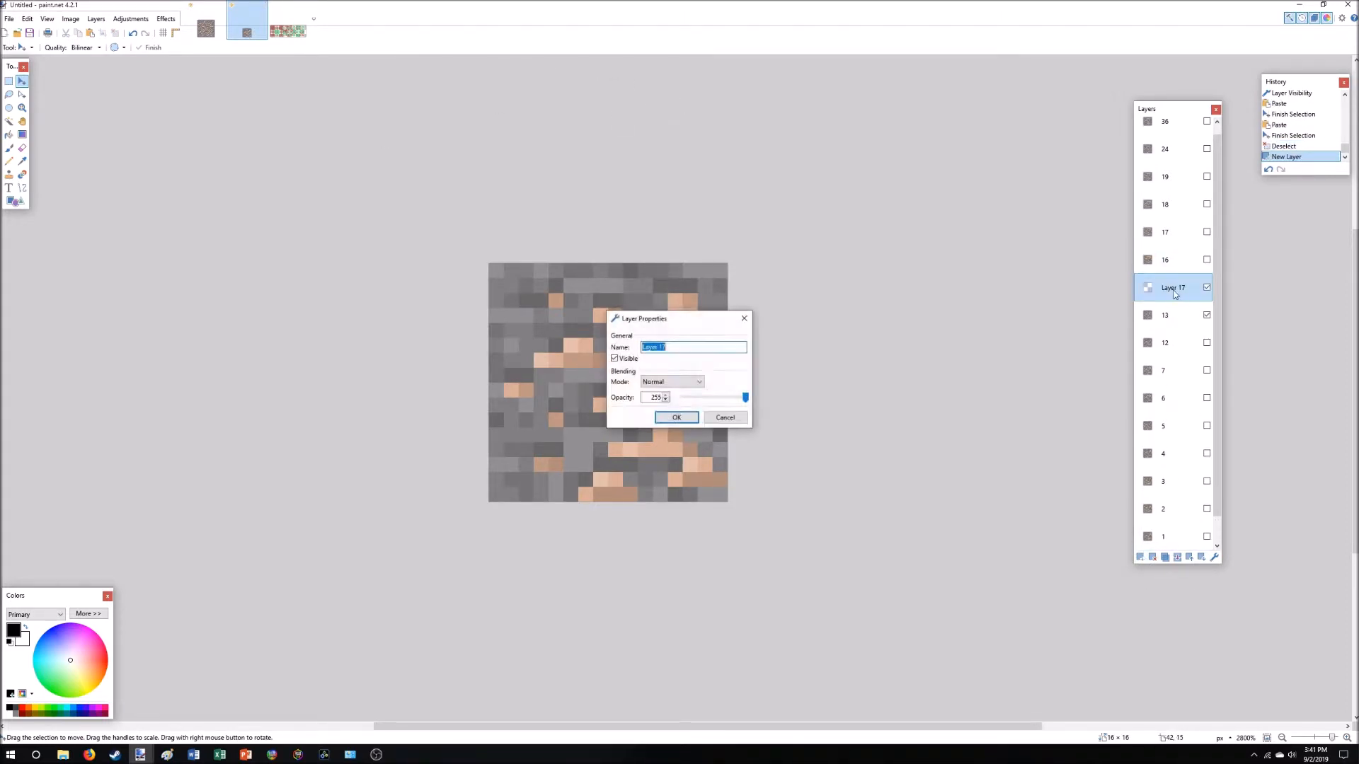
pyautogui.write('15')
pyautogui.press('Return')
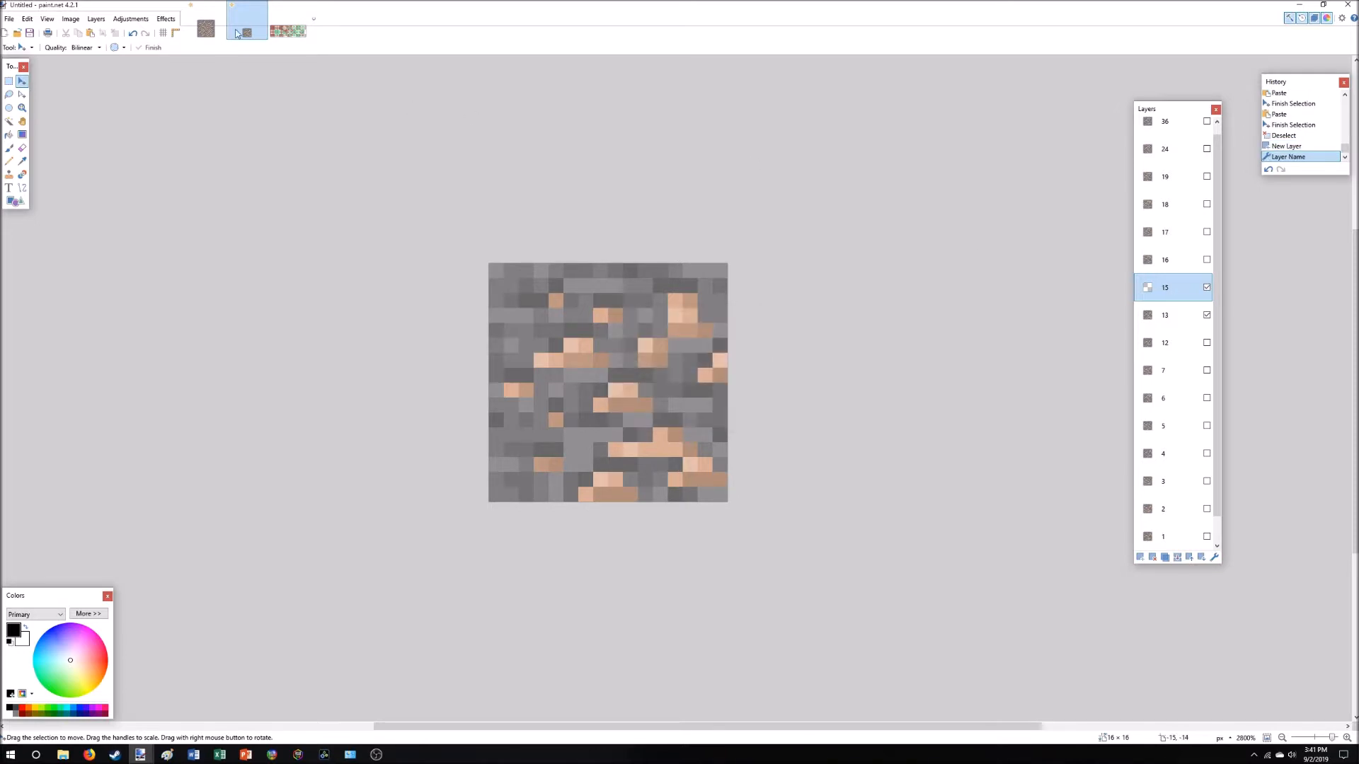
# Copy the upper-right 16 × 16 tile from layer all of iron_ore.pdn into layer 15 of the untitled image, then deselect.
pyautogui.click(207, 22)
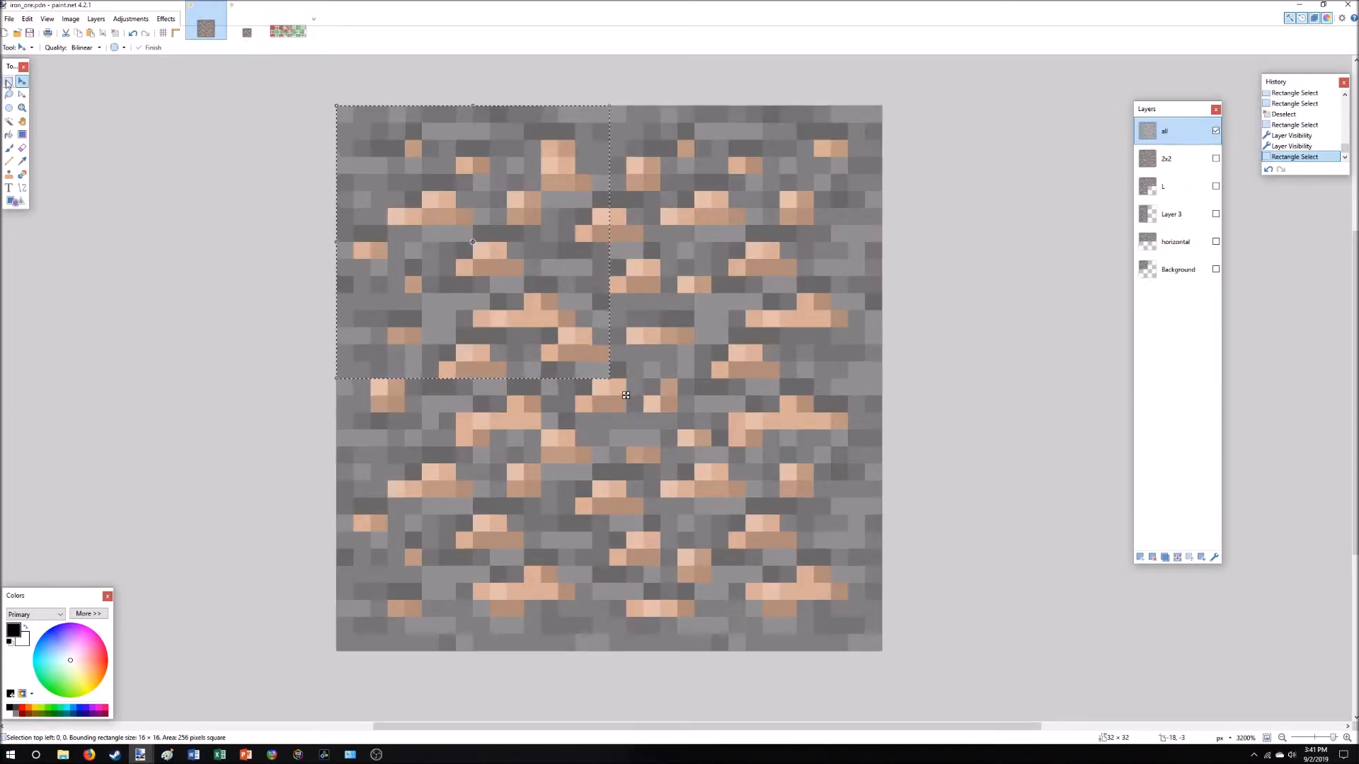
pyautogui.press('s')
pyautogui.moveTo(878, 112); pyautogui.dragTo(613, 375)
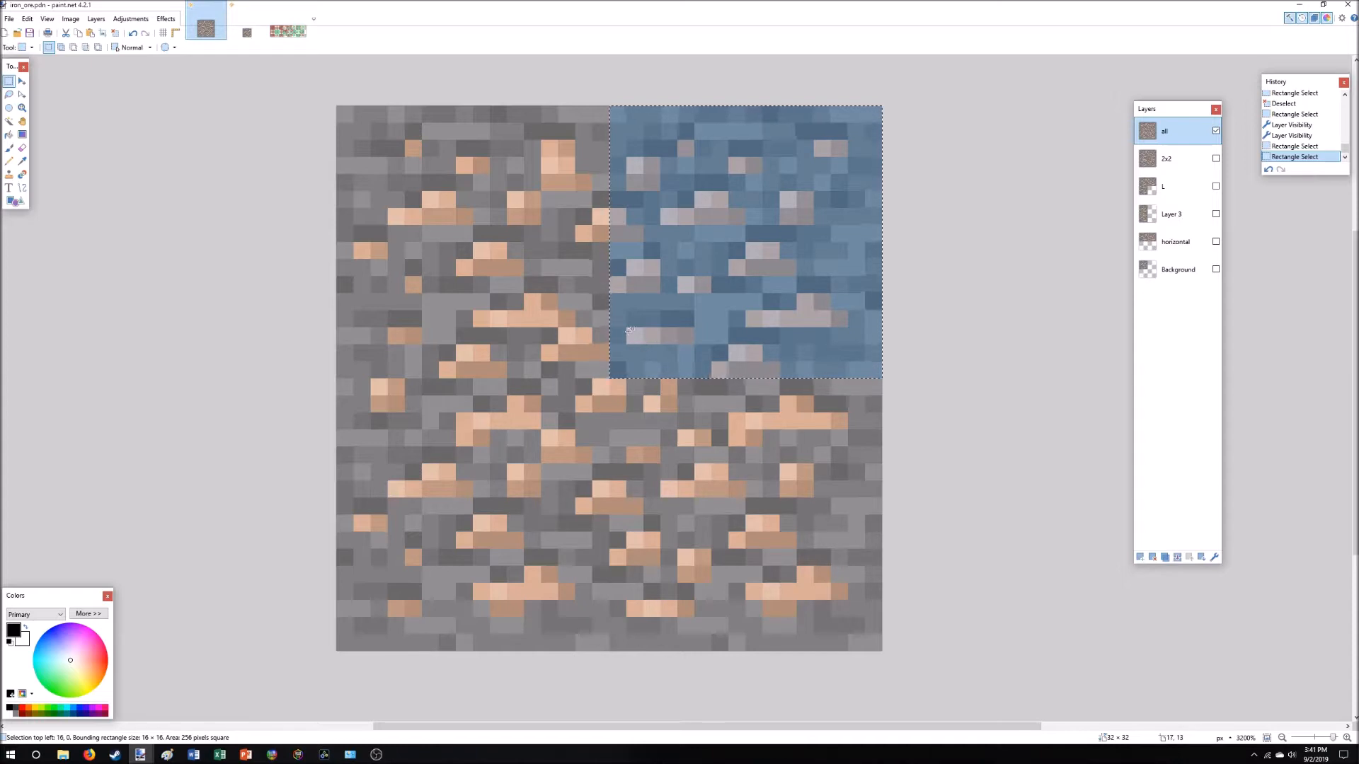
pyautogui.click(247, 30)
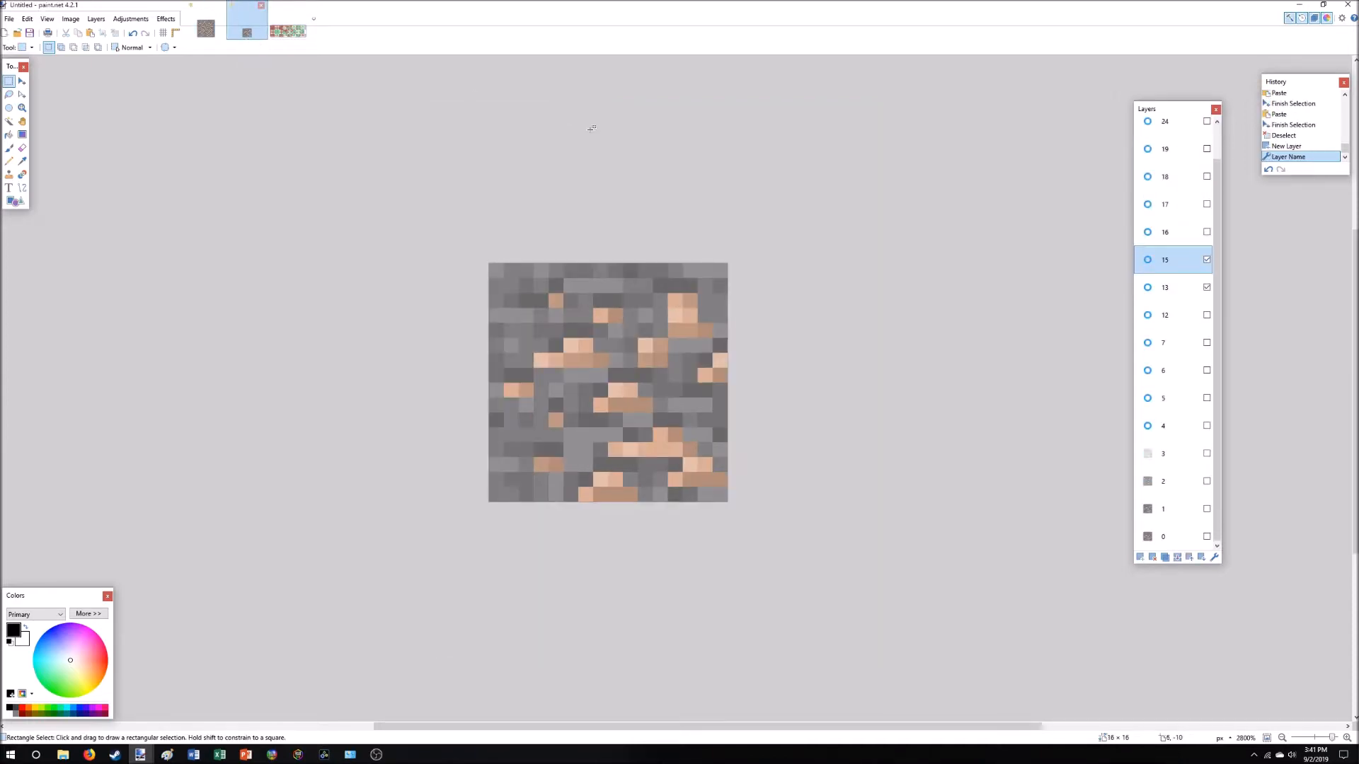
pyautogui.hotkey('ctrl', 'v')
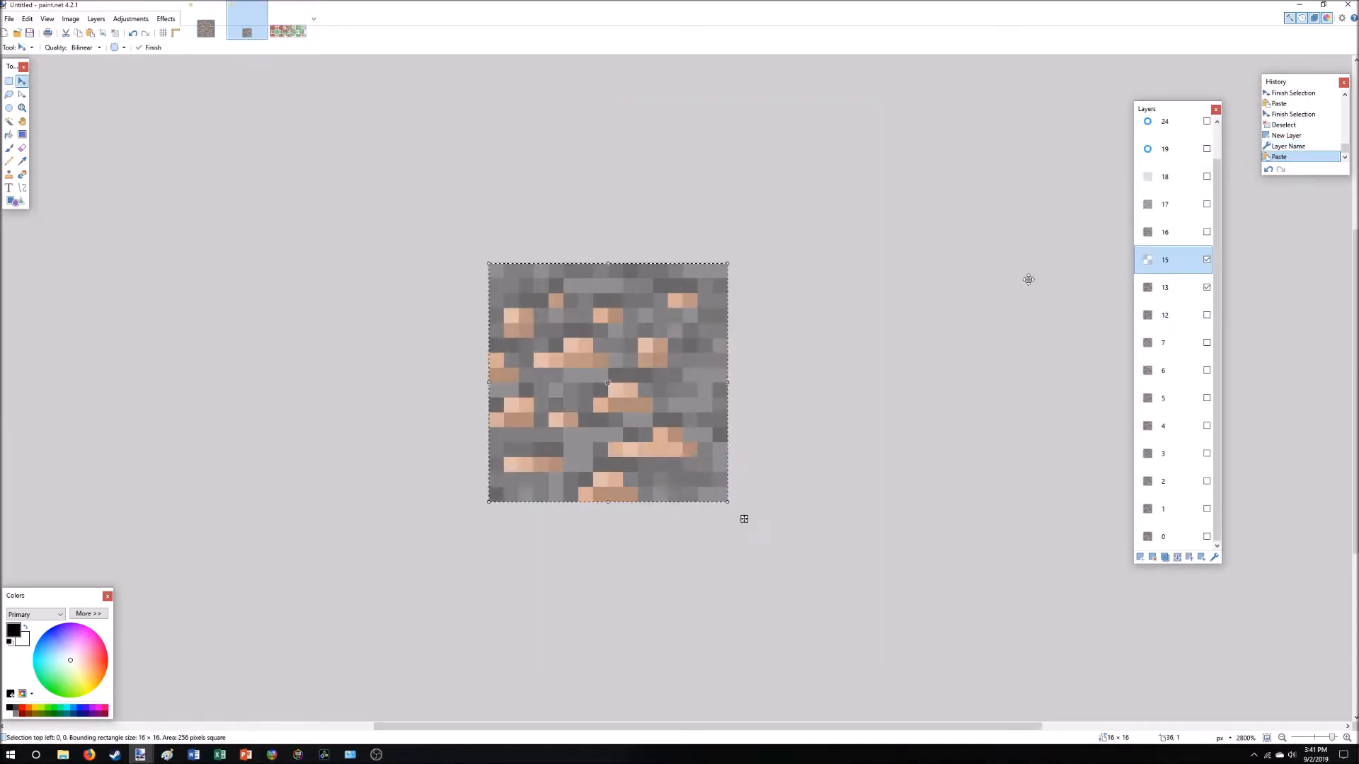
pyautogui.hotkey('ctrl', 'd')
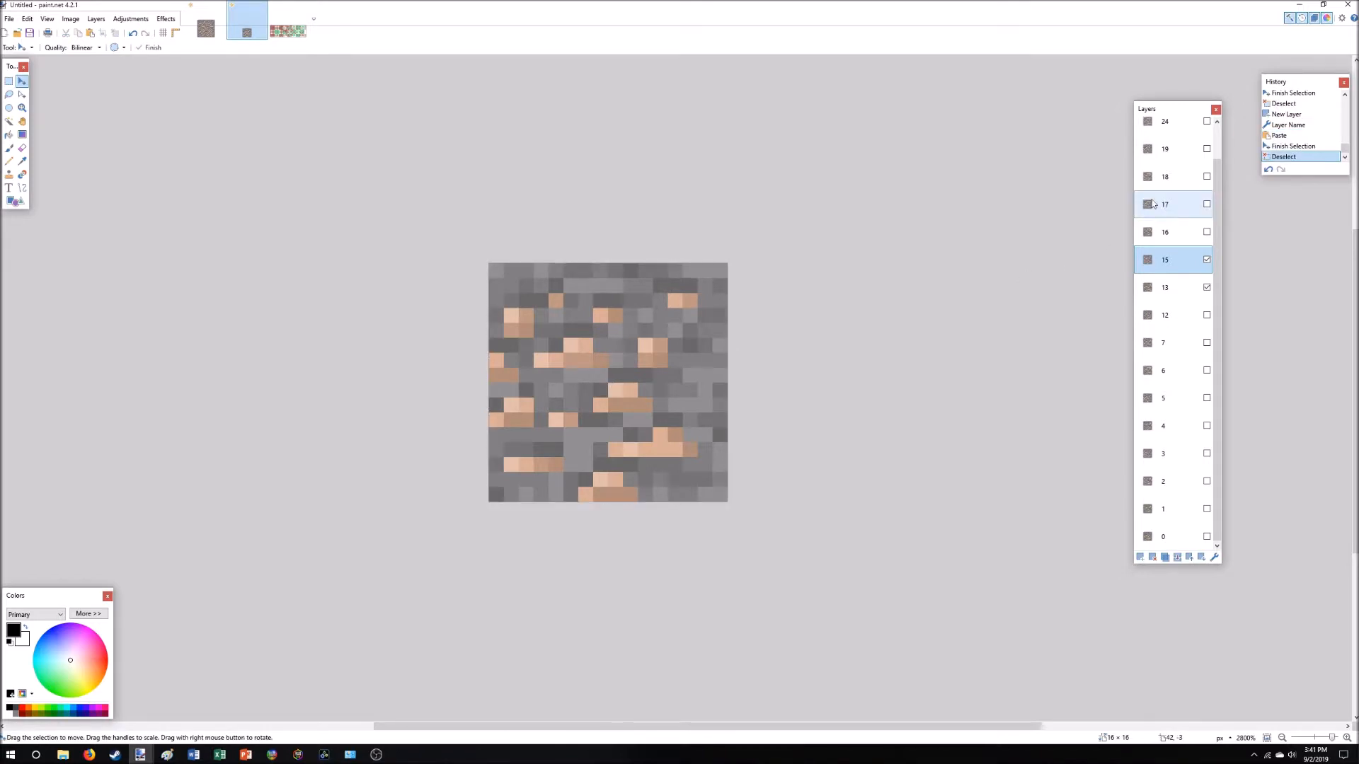
# Hide layers 13 and 15 and check the next tiles in the CTM template.
pyautogui.click(1207, 287)
pyautogui.click(1207, 261)
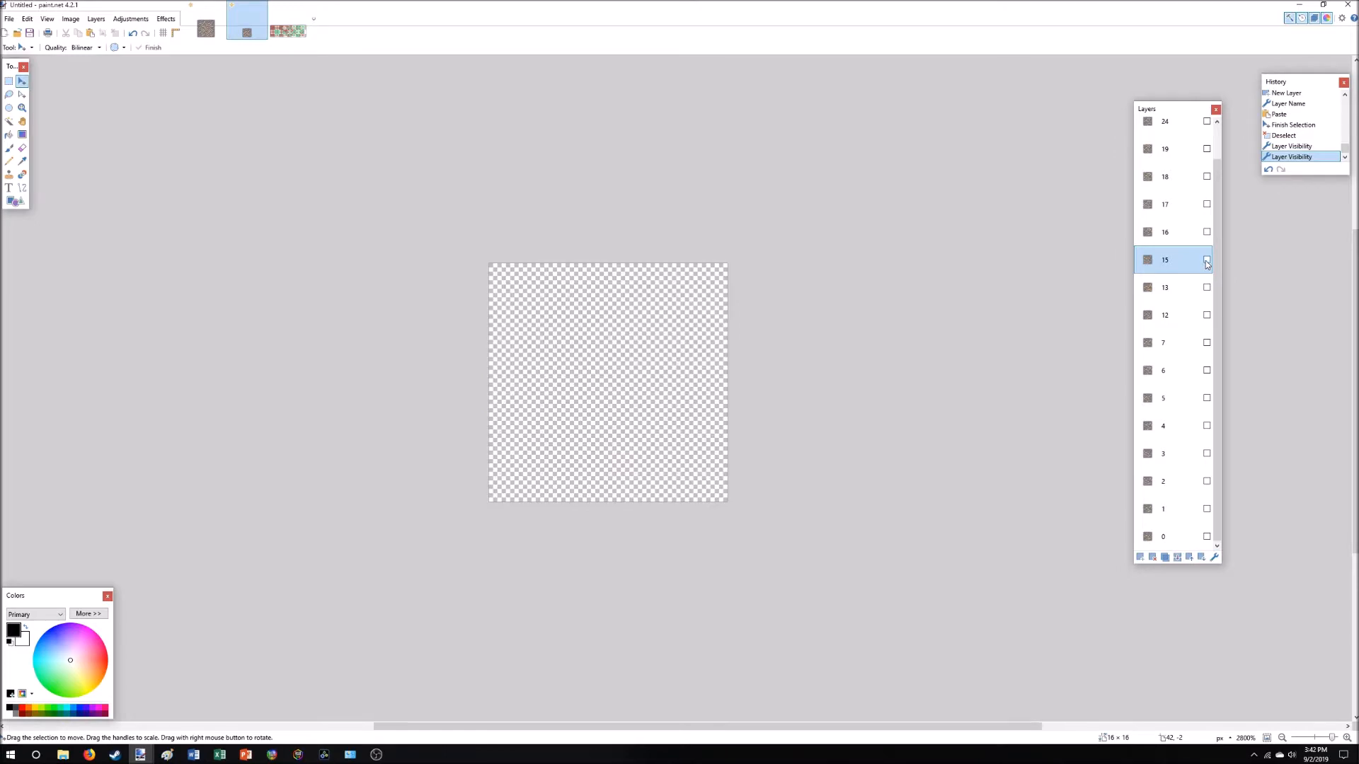
pyautogui.click(302, 32)
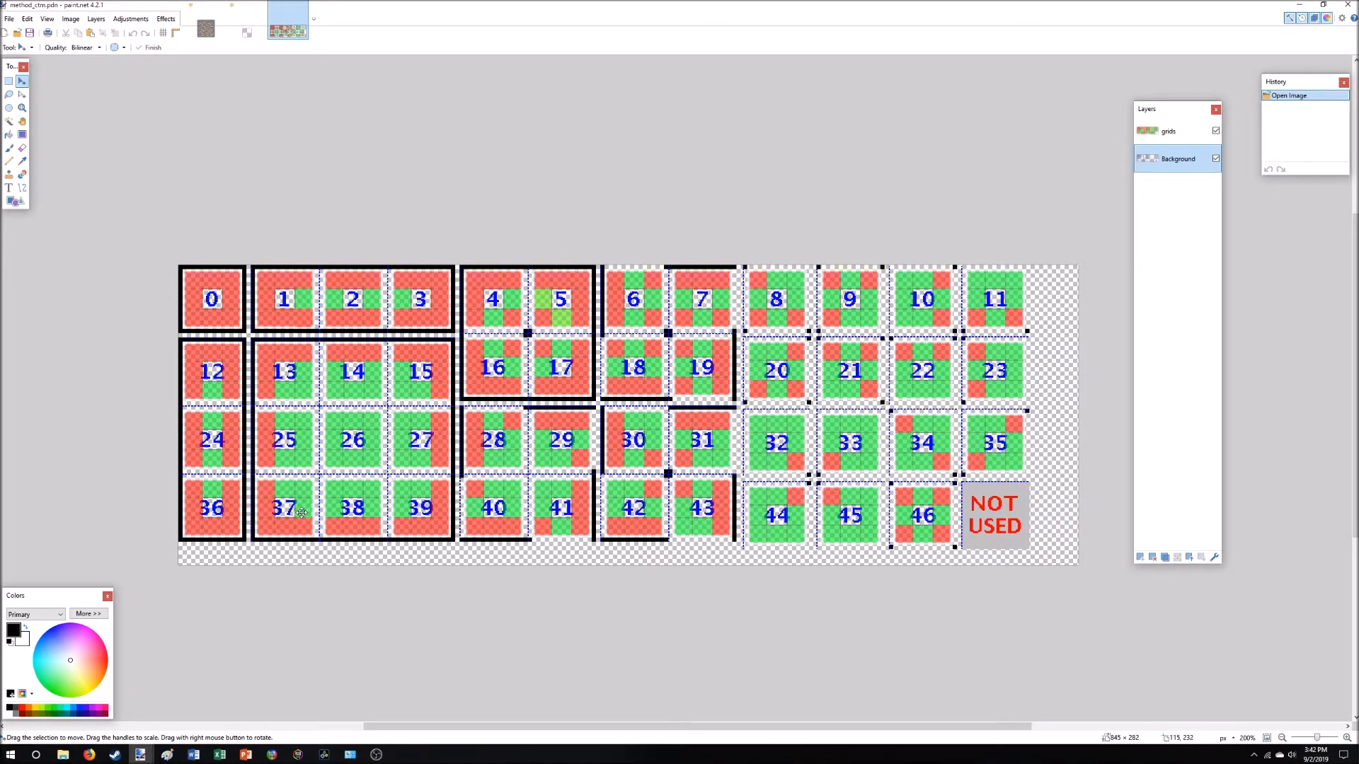
# Copy the lower-left 16 × 16 tile from layer all of iron_ore.pdn and return to the untitled image.
pyautogui.click(206, 28)
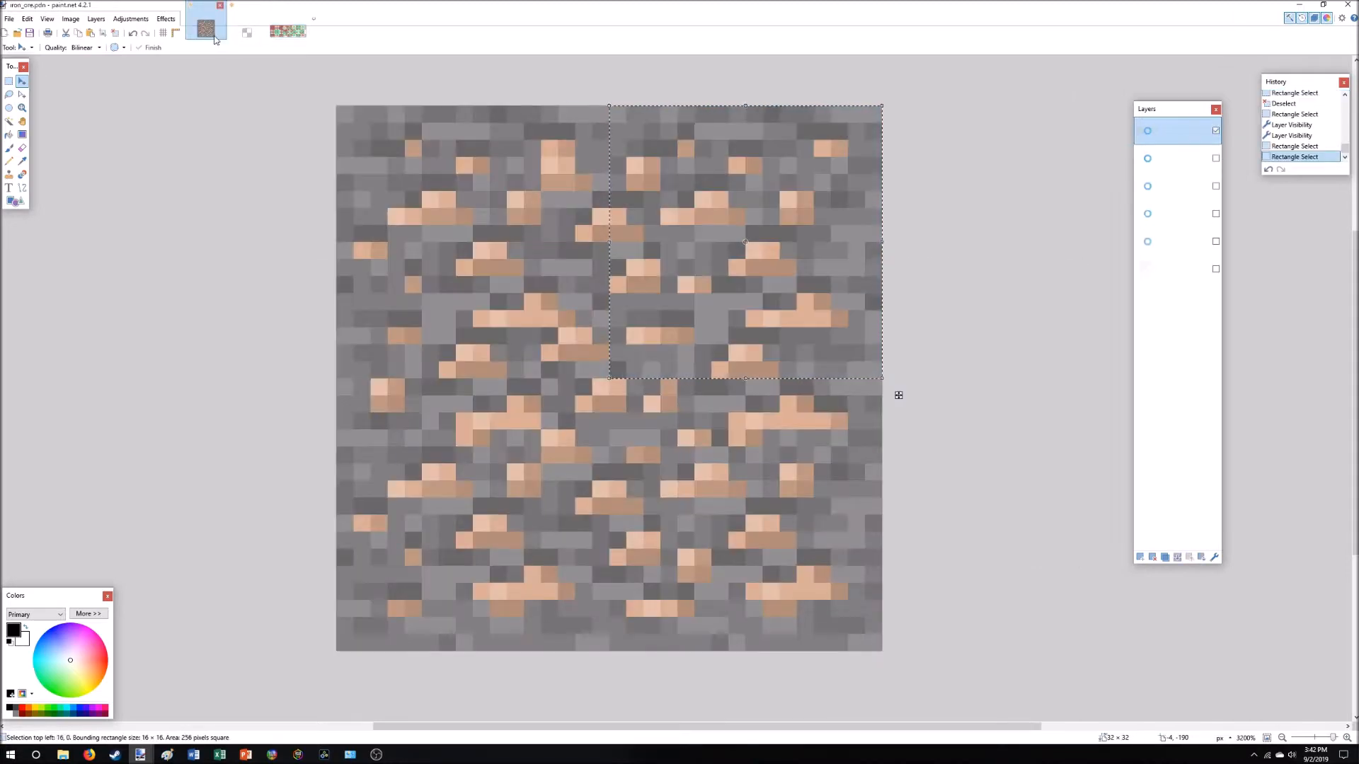
pyautogui.press('s')
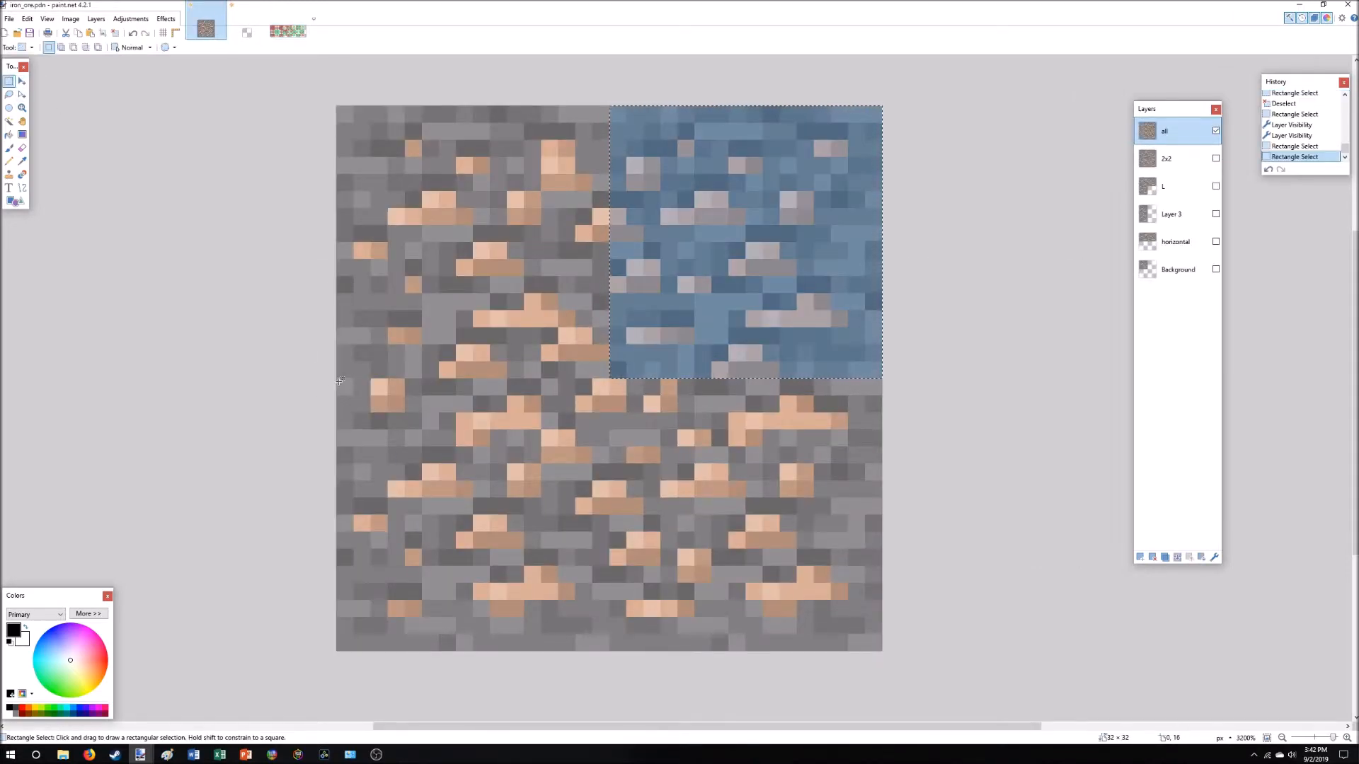
pyautogui.moveTo(350, 646); pyautogui.dragTo(599, 389)
pyautogui.click(248, 26)
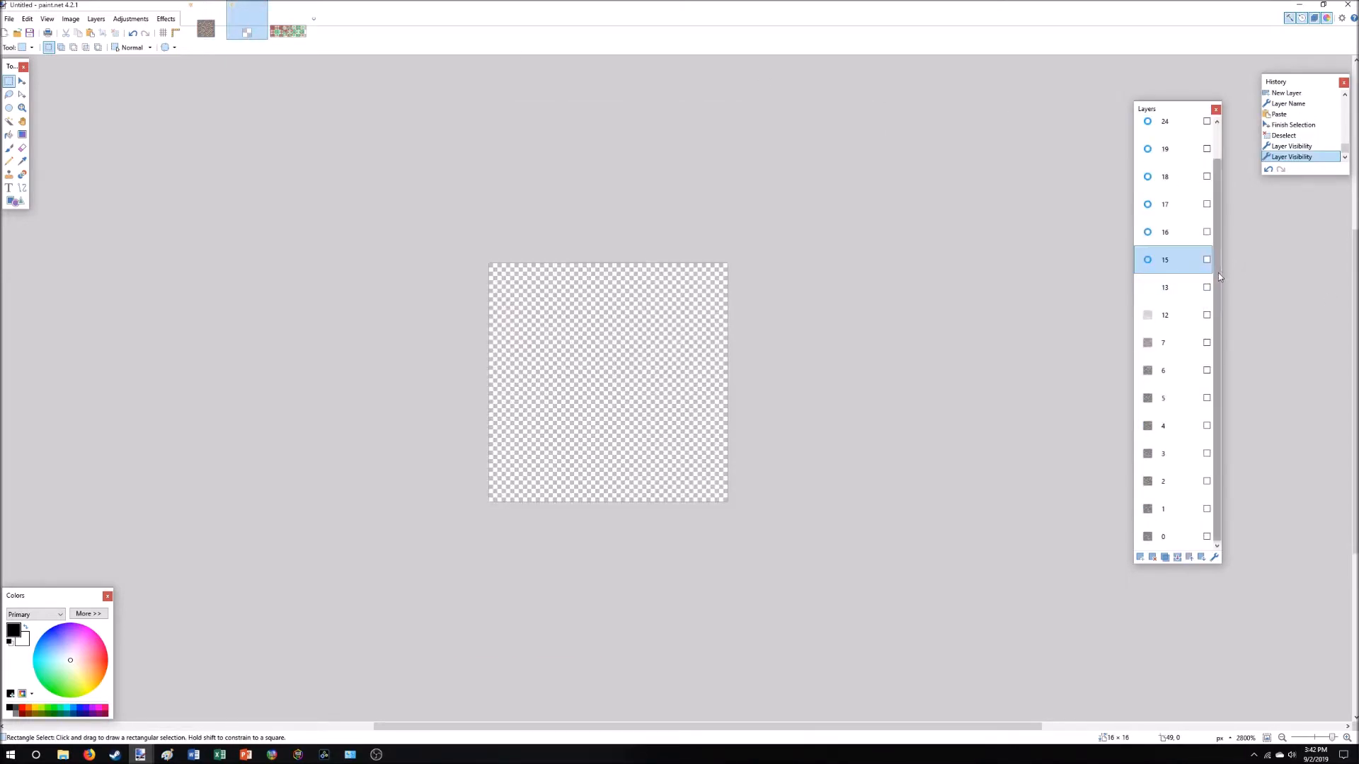
# Add a new layer named 37 above layer 36, paste the copied tile into it, and deselect.
pyautogui.moveTo(1217, 273); pyautogui.dragTo(1234, 185)
pyautogui.click(1175, 138)
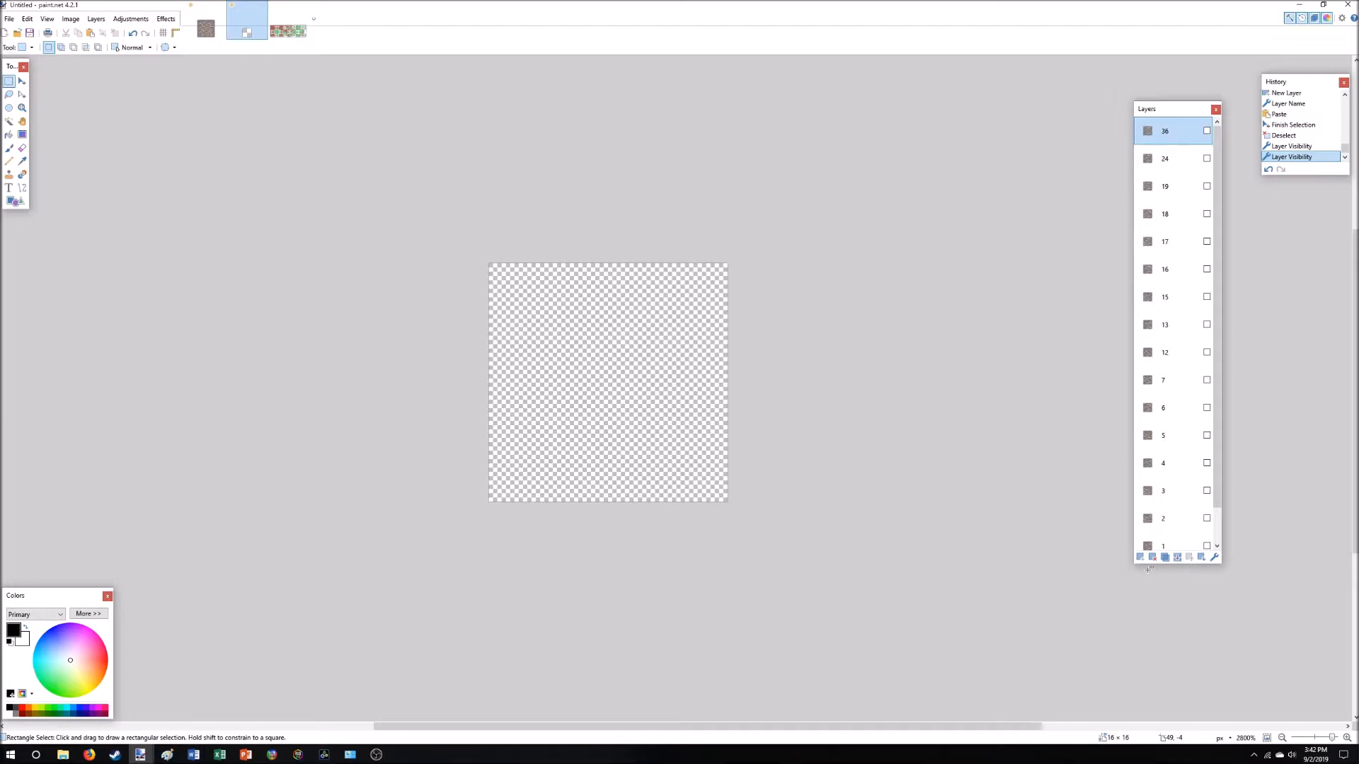
pyautogui.click(1140, 558)
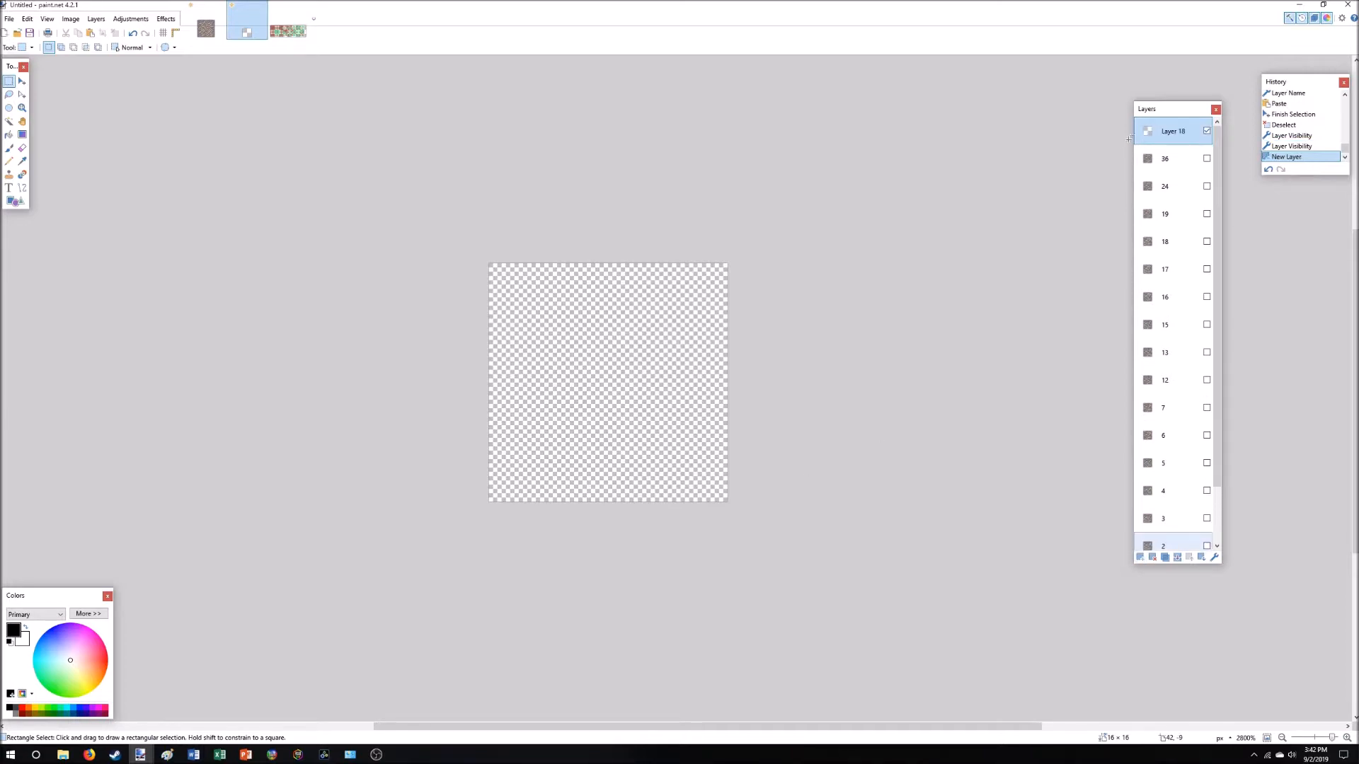
pyautogui.doubleClick(1181, 133)
pyautogui.write('37')
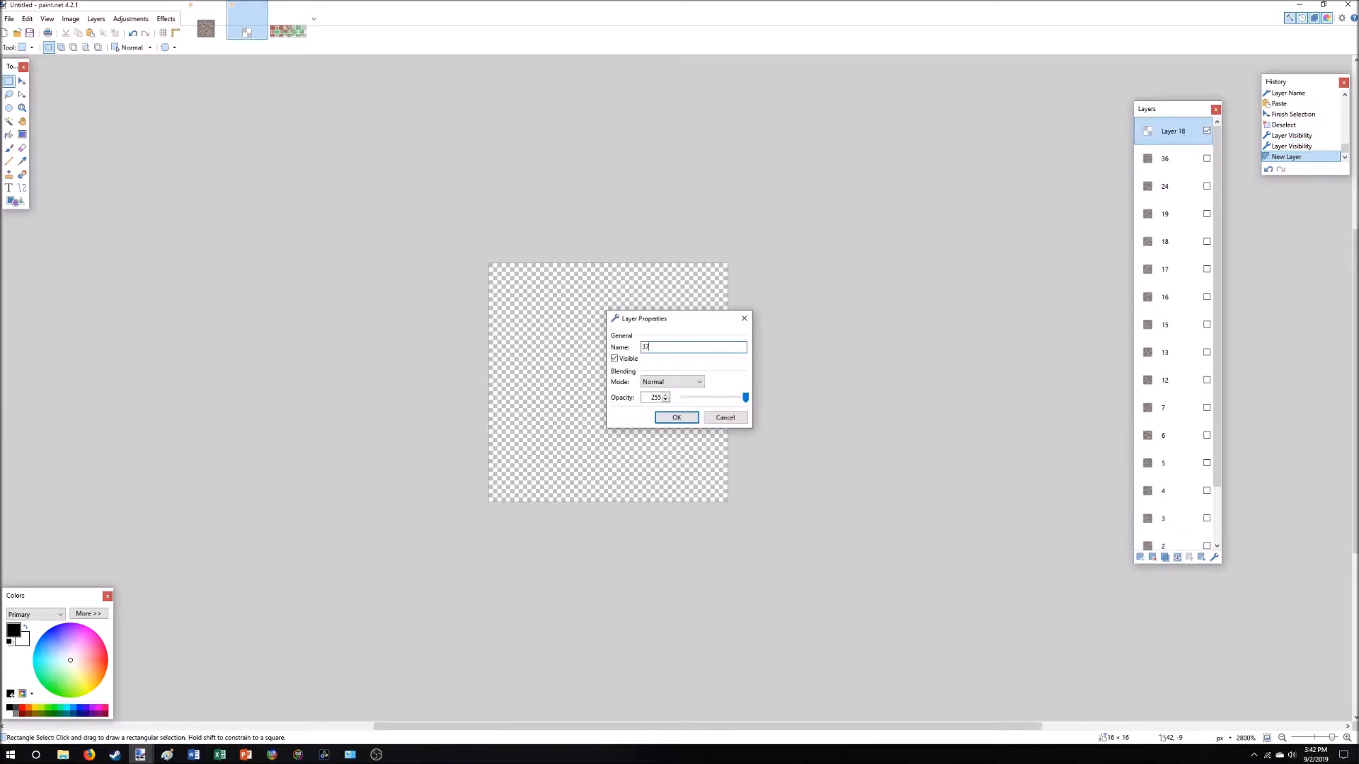
pyautogui.press('Return')
pyautogui.hotkey('ctrl', 'v')
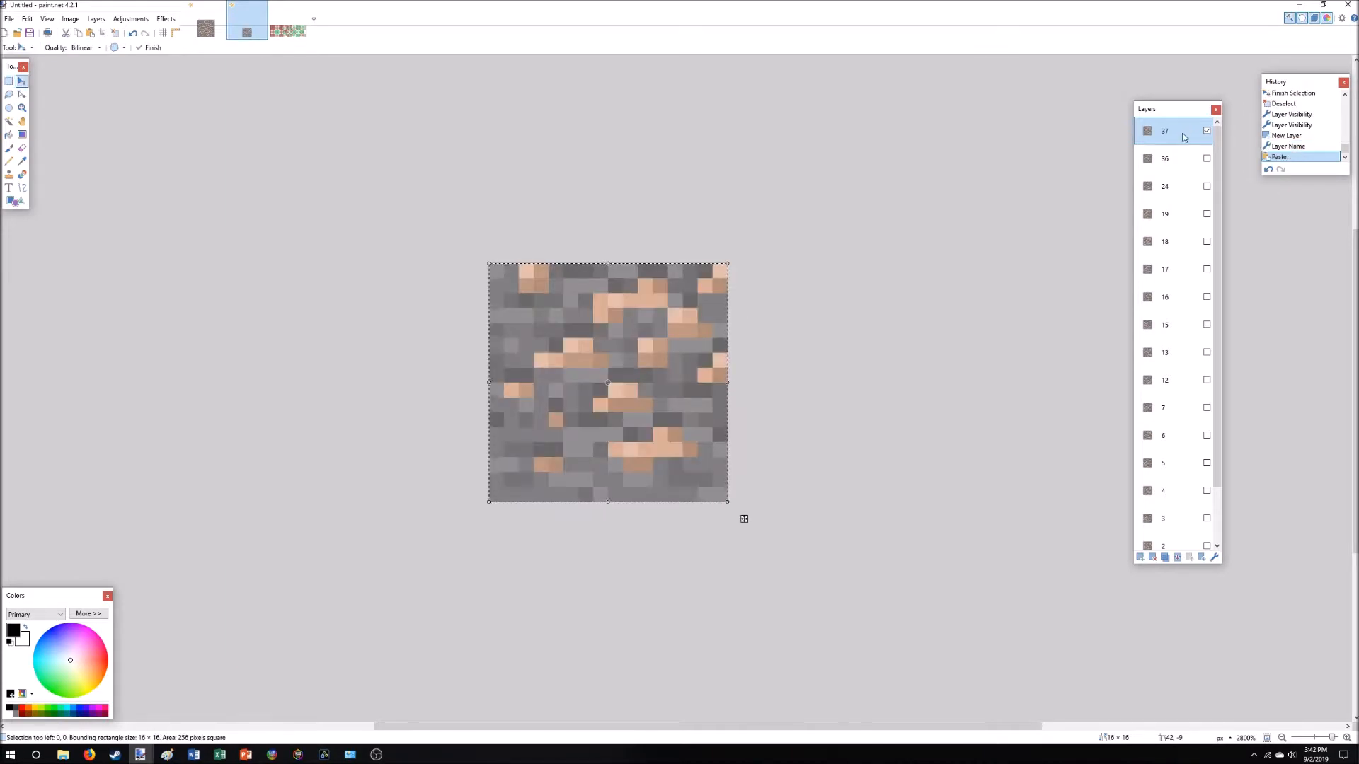
pyautogui.hotkey('ctrl', 'd')
# Add a new layer named 39 above layer 37.
pyautogui.click(1139, 557)
pyautogui.doubleClick(1166, 138)
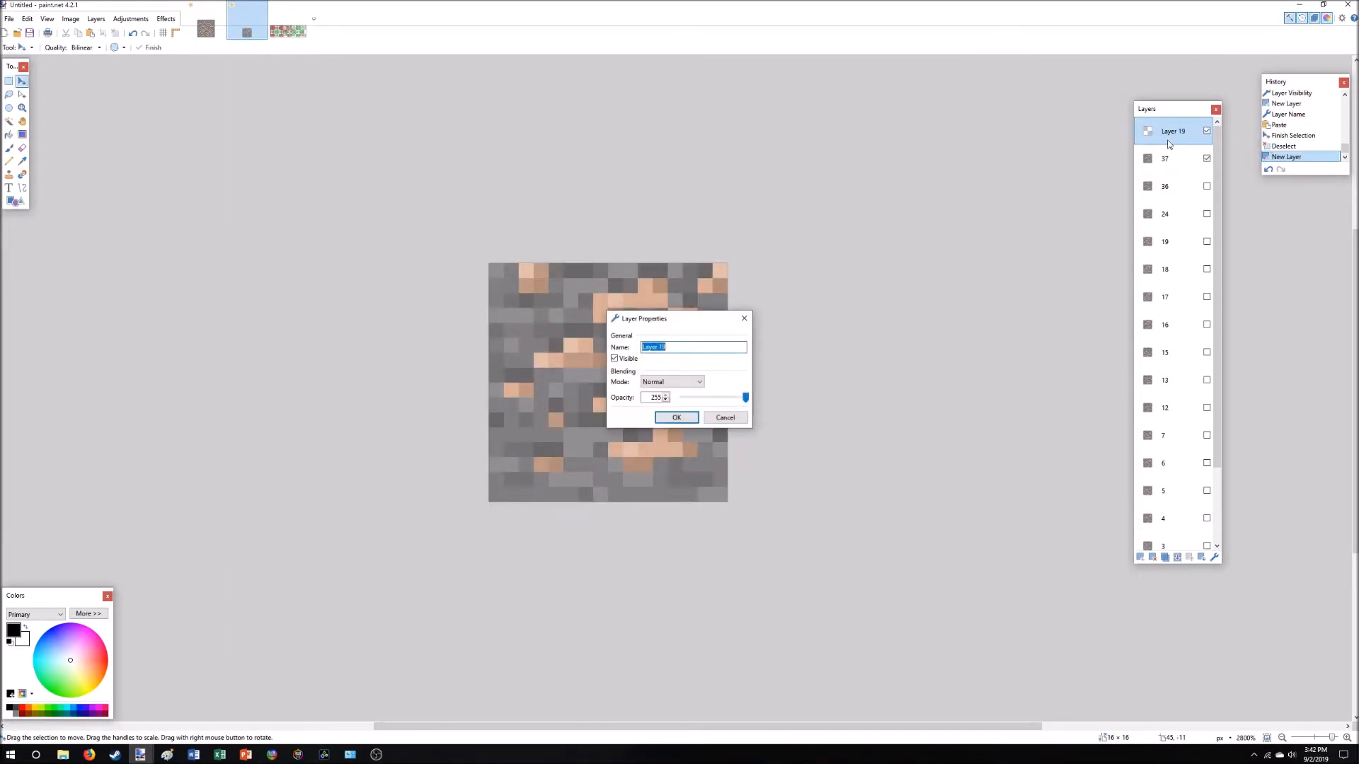
pyautogui.write('38')
pyautogui.click(676, 416)
# Copy the lower-right 16 × 16 tile from layer all of iron_ore.pdn into layer 39, deselect, and hide layers 39 and 37.
pyautogui.click(206, 29)
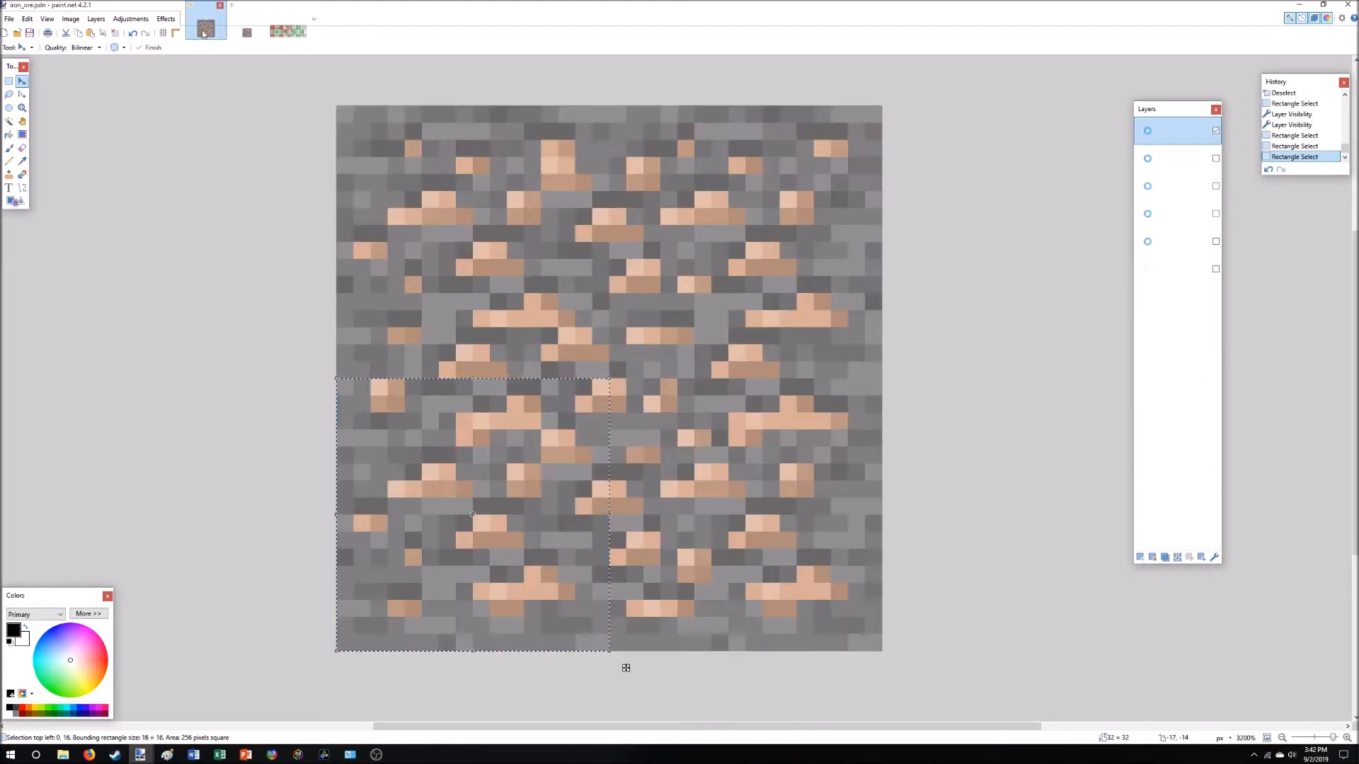
pyautogui.press('s')
pyautogui.moveTo(898, 649); pyautogui.dragTo(618, 383)
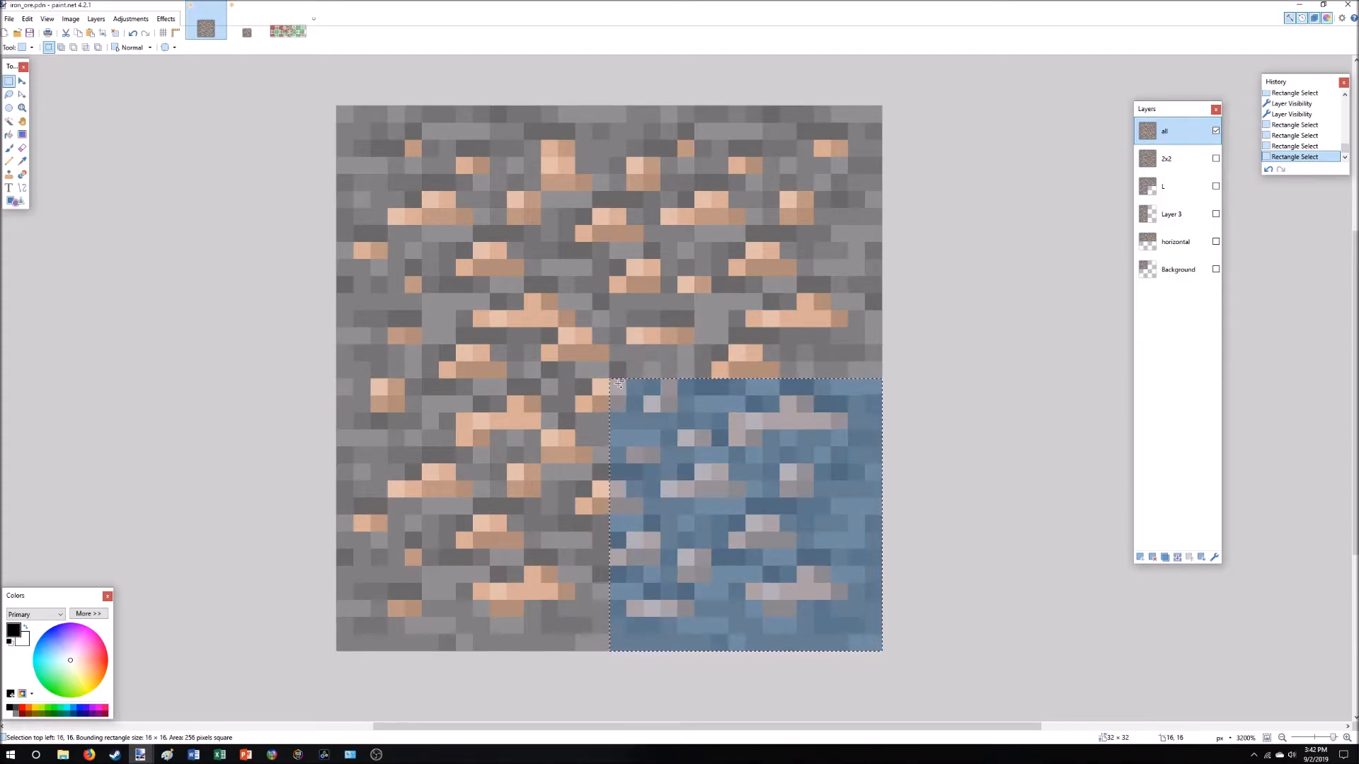
pyautogui.click(246, 31)
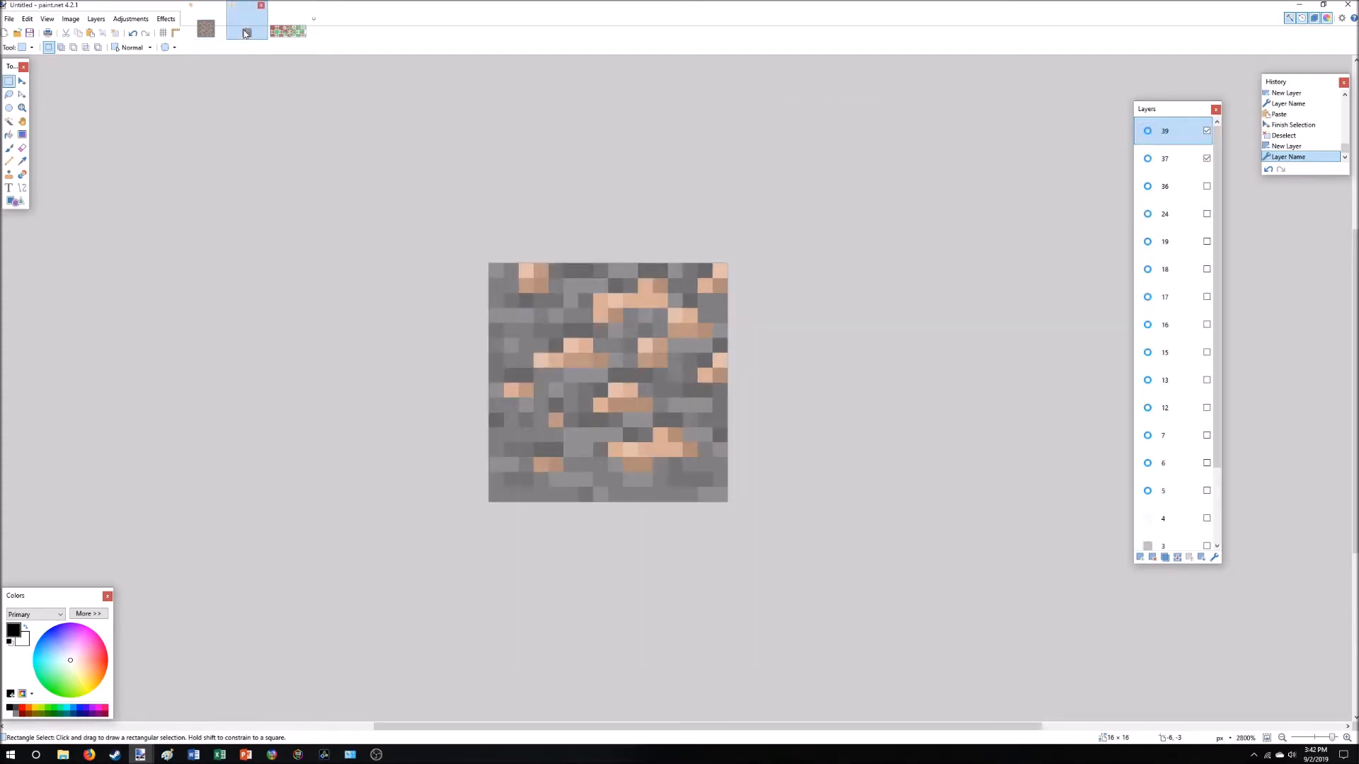
pyautogui.hotkey('ctrl', 'v')
pyautogui.hotkey('ctrl', 'd')
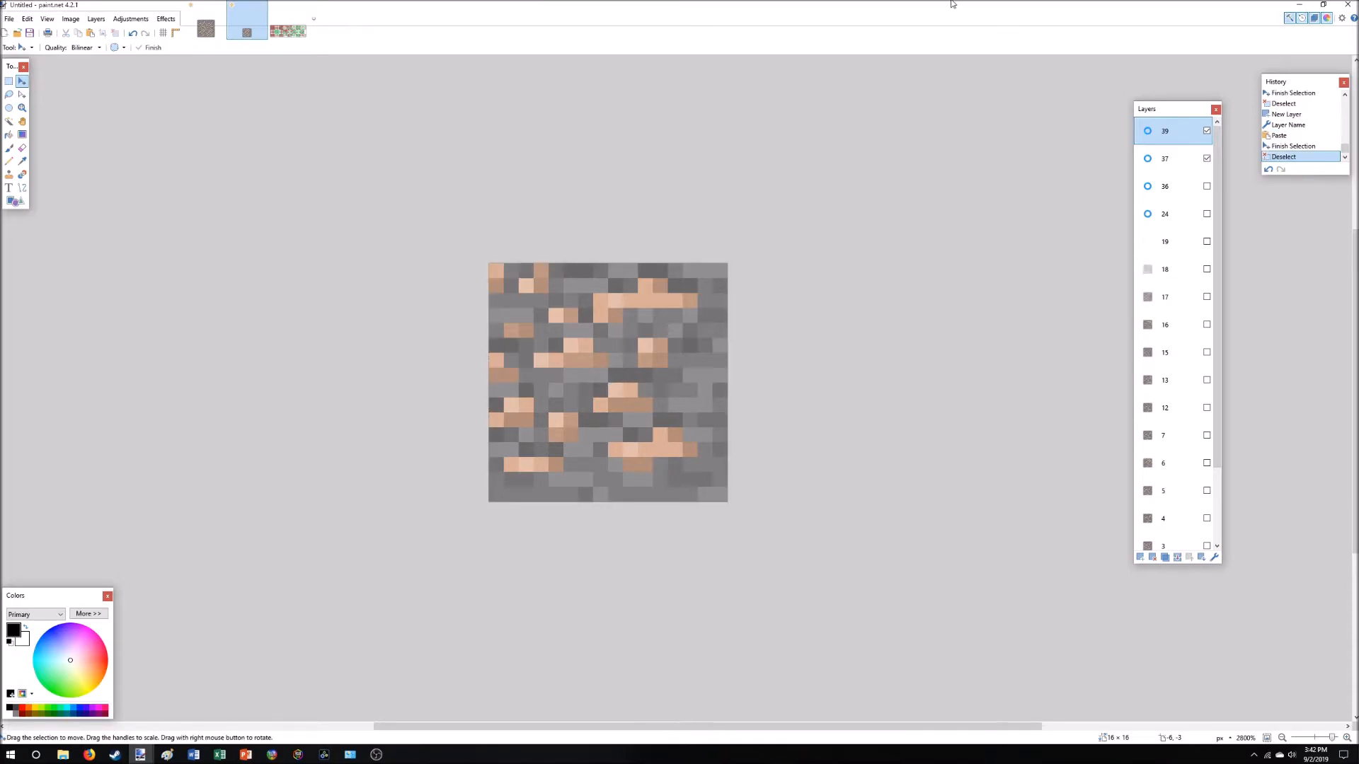
pyautogui.click(1207, 131)
pyautogui.click(1207, 158)
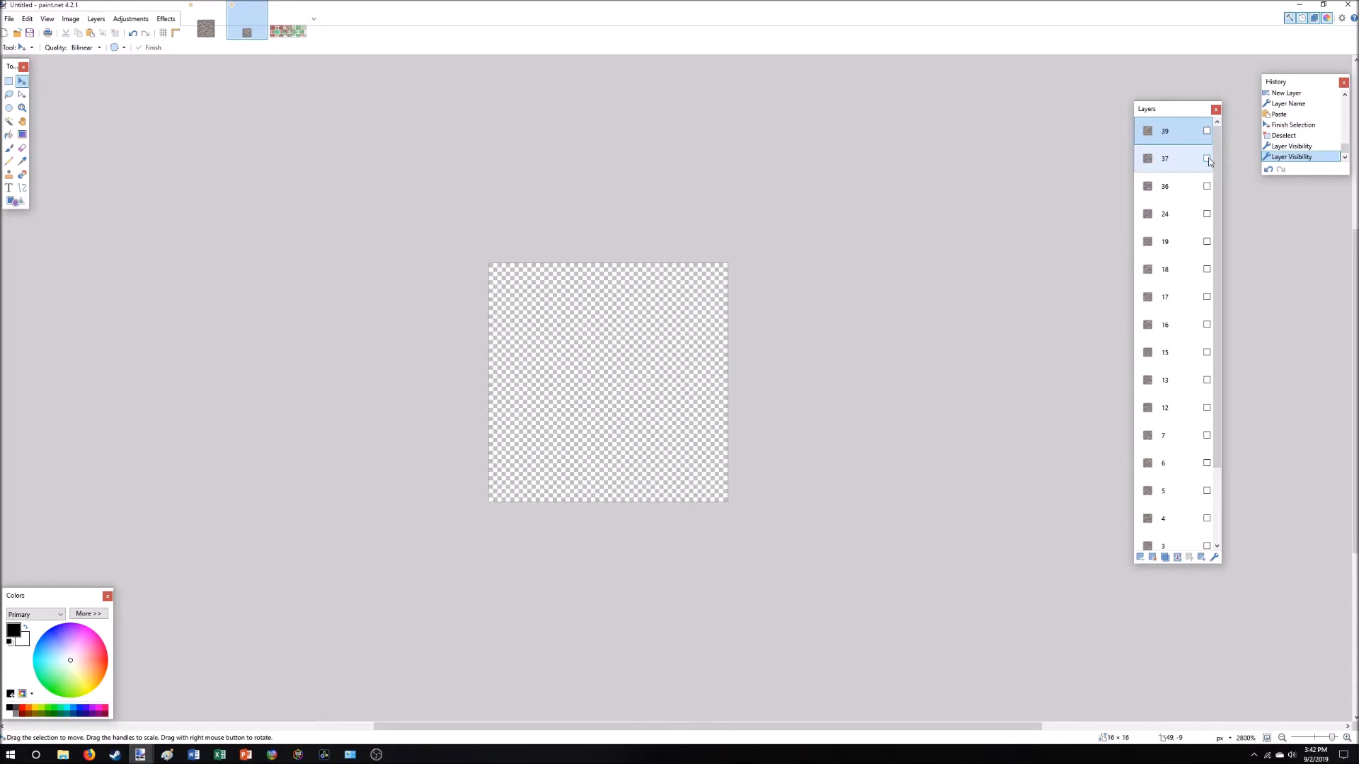
# After consulting the tile template and iron_ore.pdn, duplicate layer 13 in the untitled image, rename the copy 14, and show it.
pyautogui.click(291, 27)
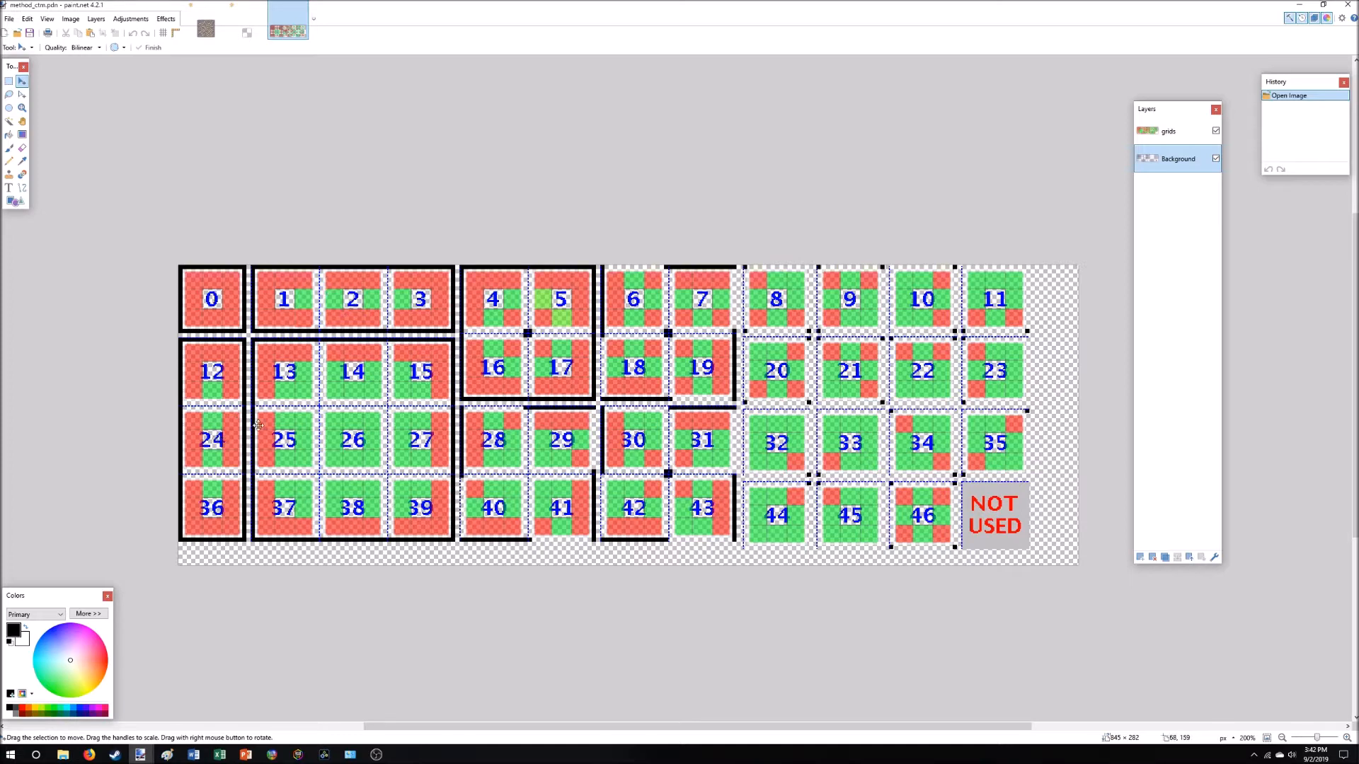
pyautogui.click(216, 29)
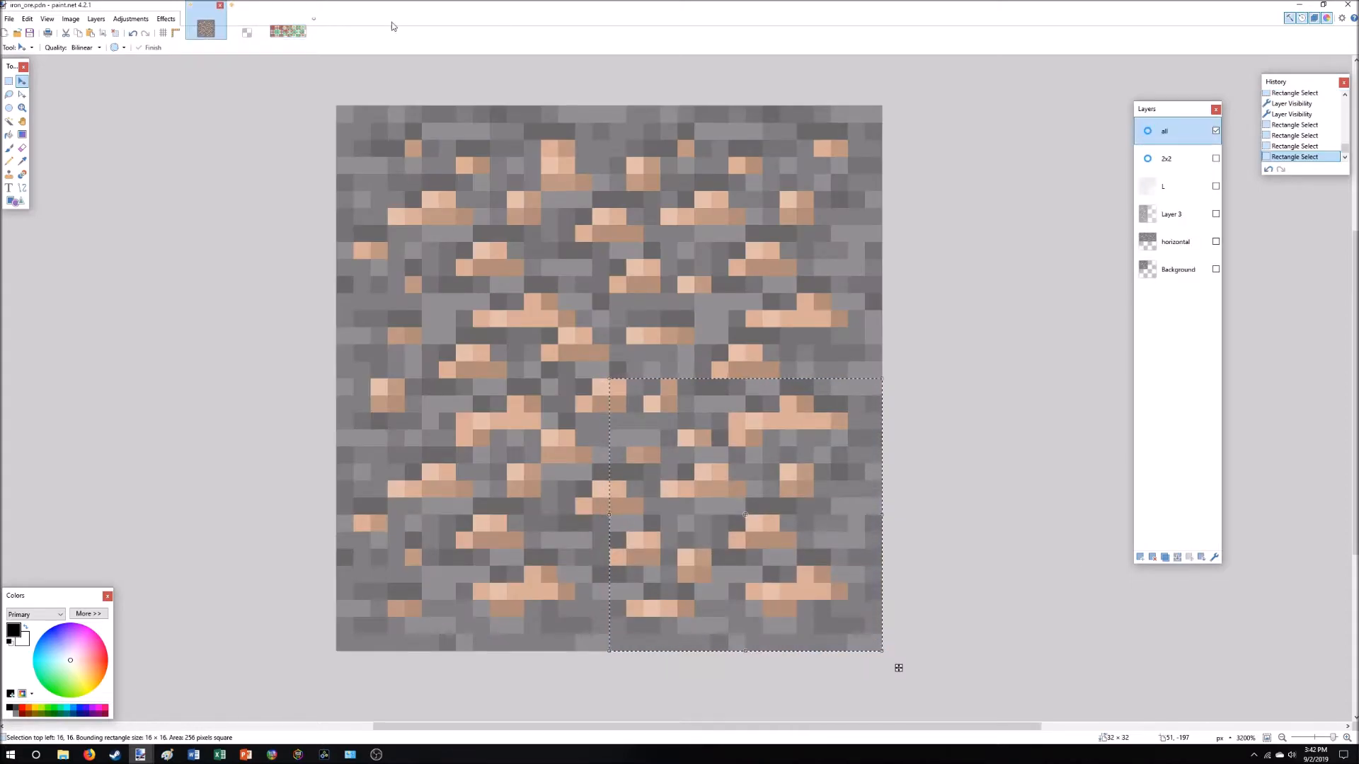
pyautogui.click(252, 20)
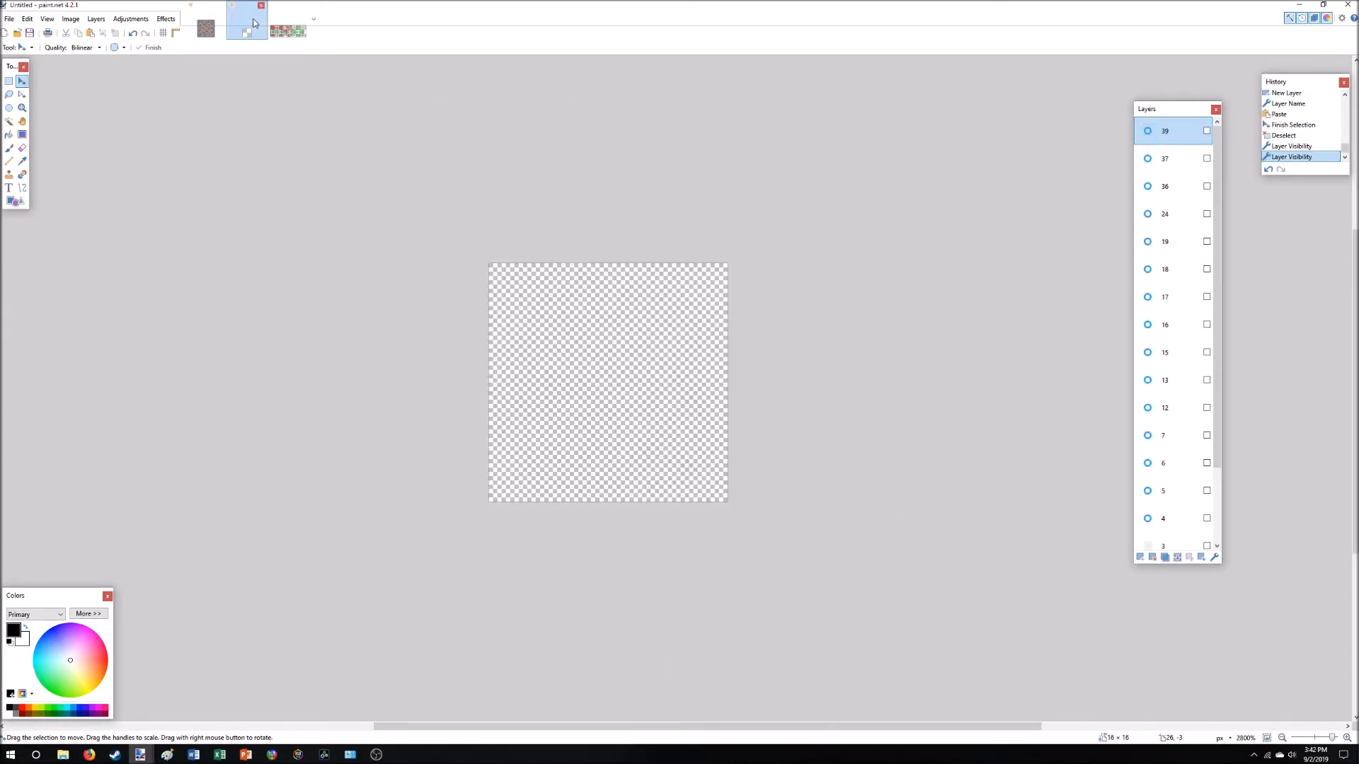
pyautogui.click(1171, 380)
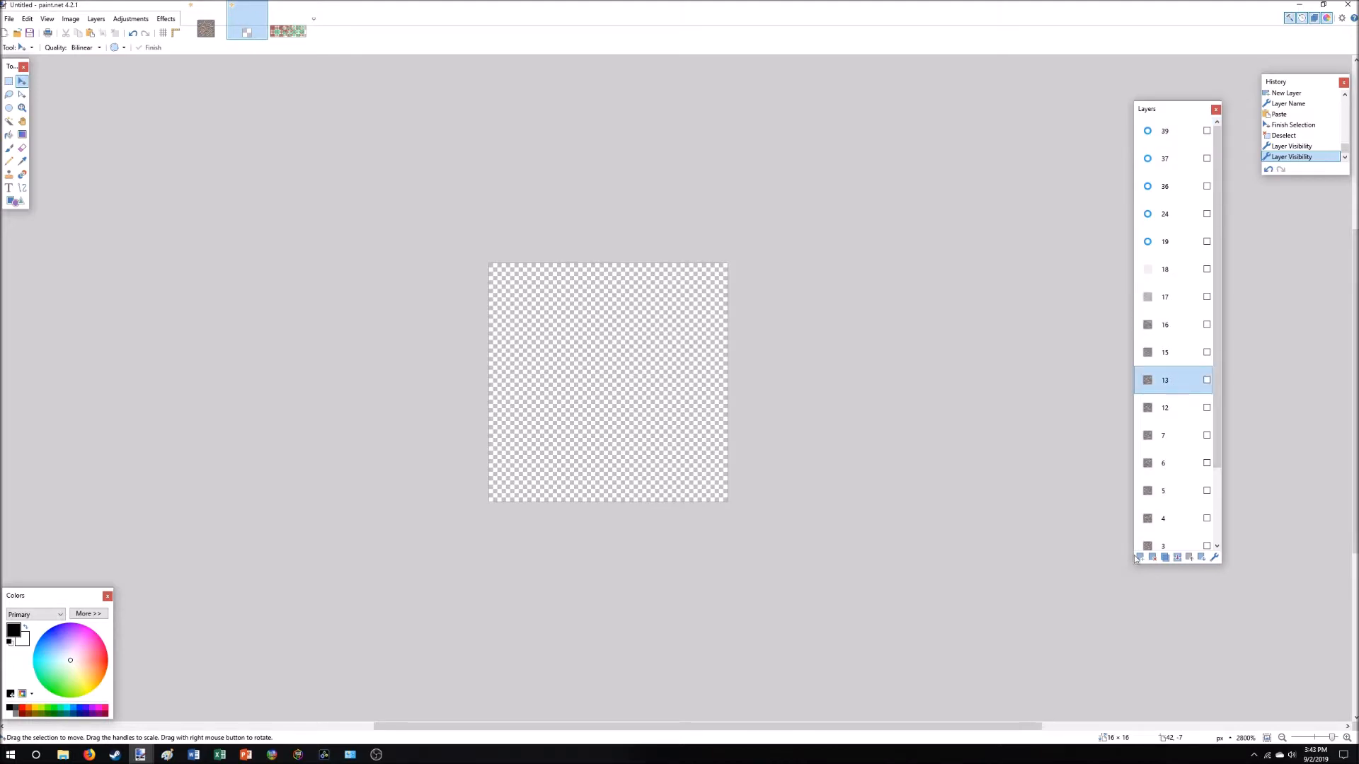
pyautogui.click(1165, 558)
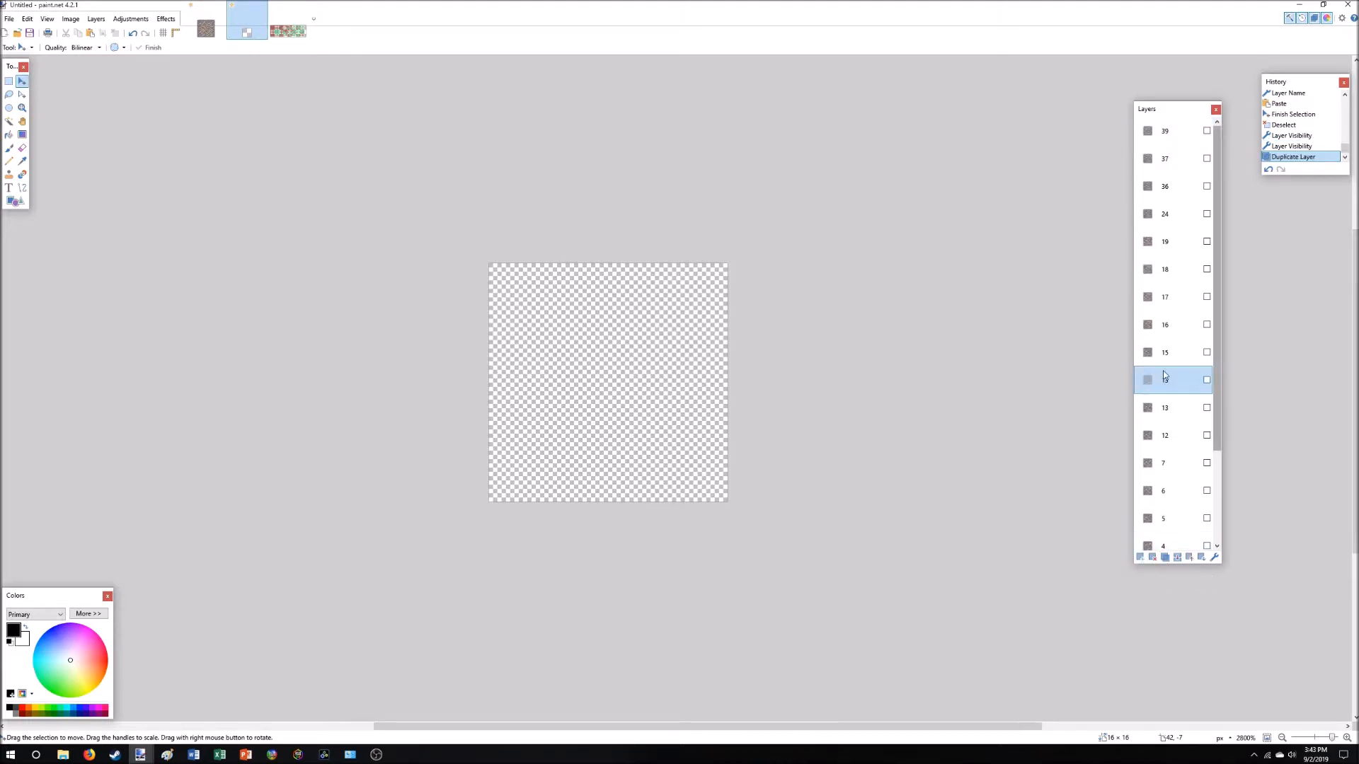
pyautogui.doubleClick(1170, 380)
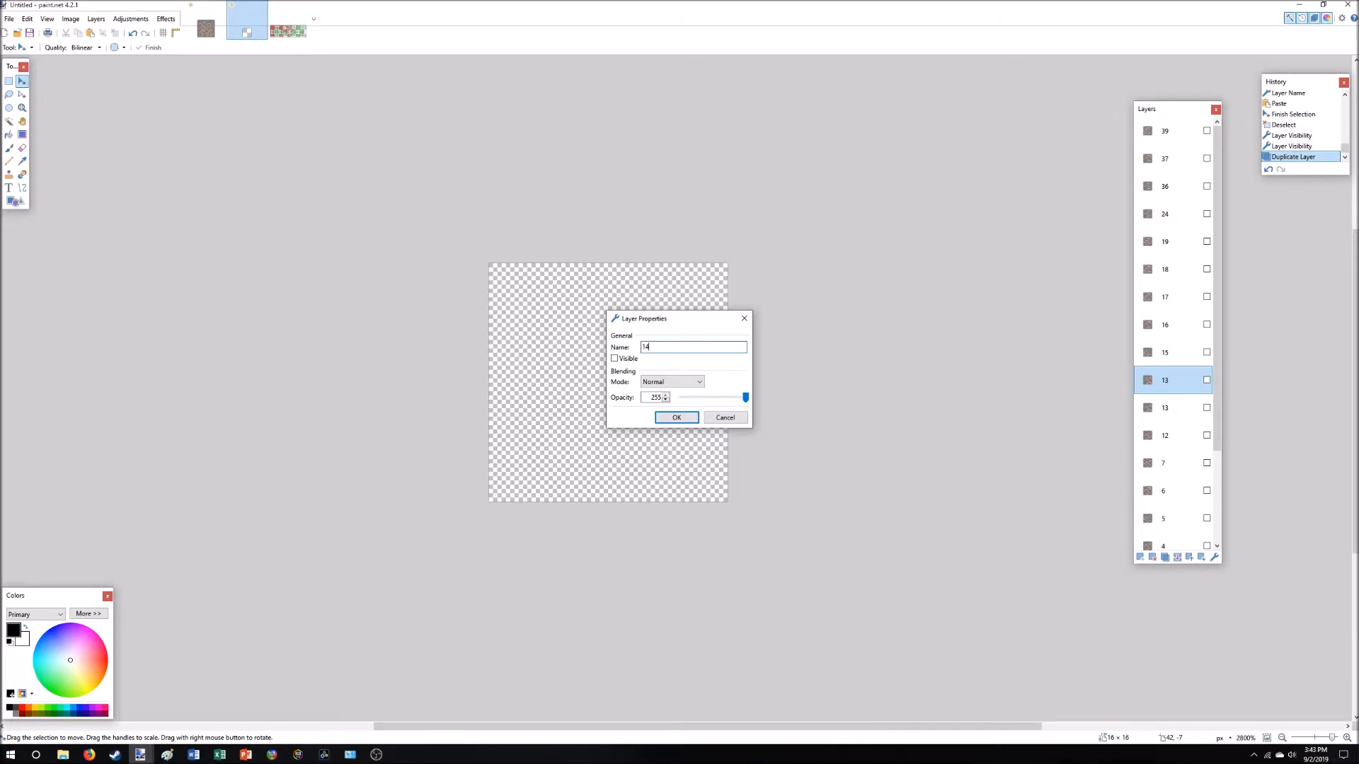
pyautogui.press('Return')
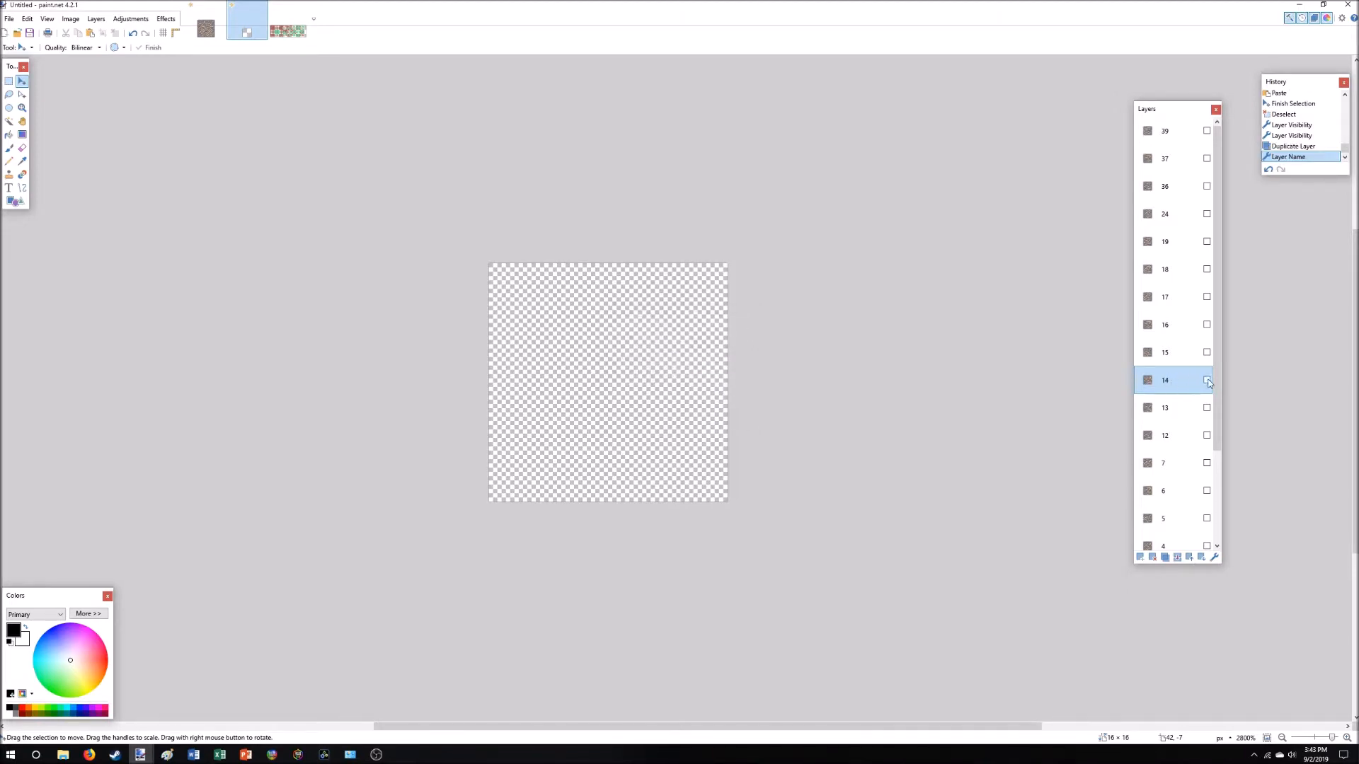
pyautogui.click(1207, 380)
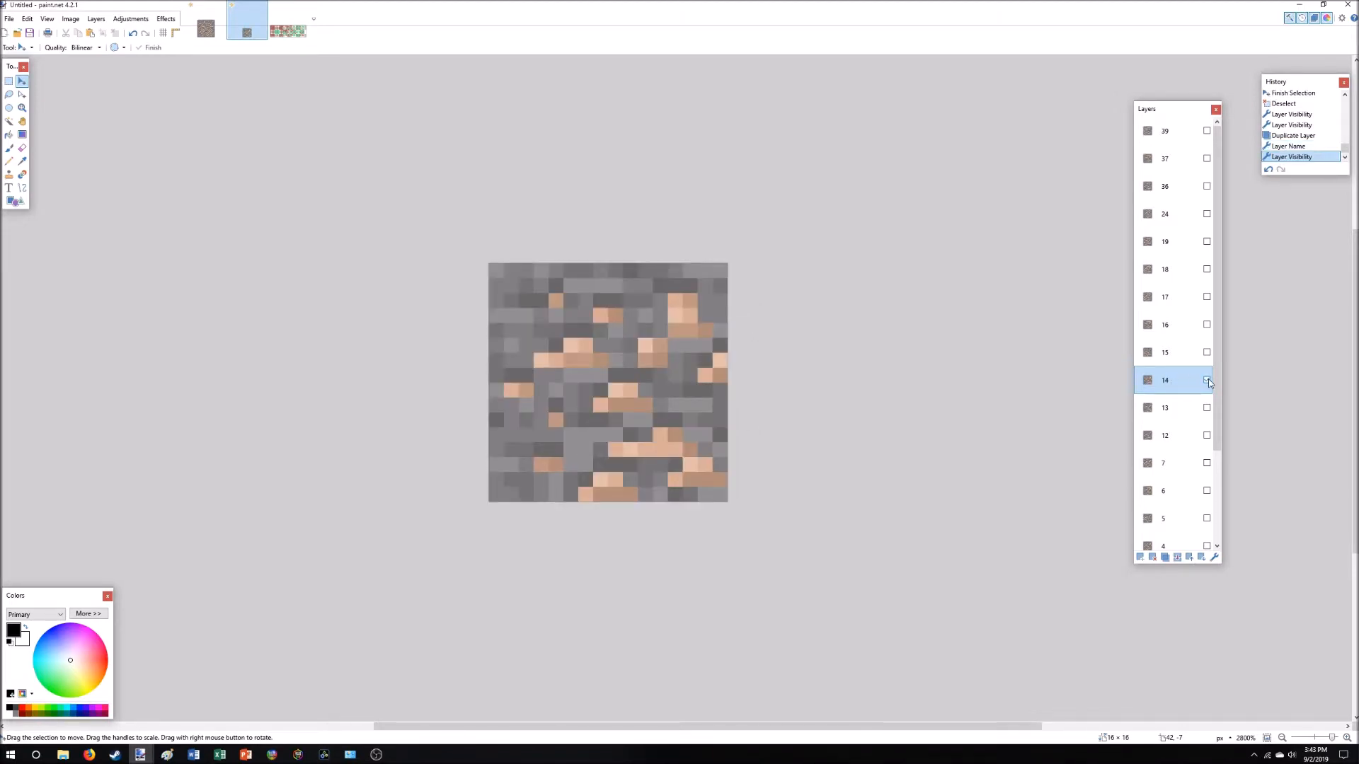
# Copy the left 9 × 16 pixel region of layer 15 into layer 14, deselect, and hide layer 14.
pyautogui.click(1184, 349)
pyautogui.click(9, 81)
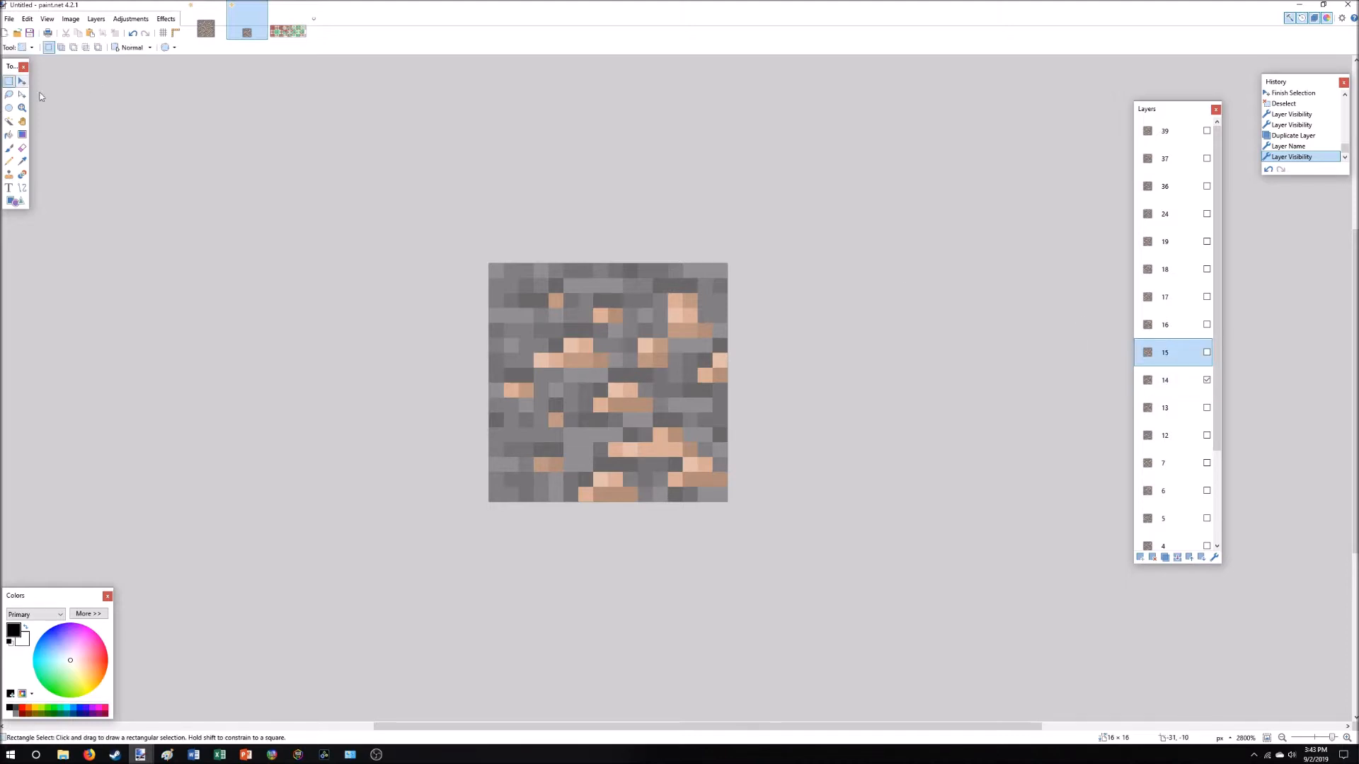
pyautogui.moveTo(467, 228)
pyautogui.mouseDown()
pyautogui.moveTo(609, 525)
pyautogui.moveTo(623, 527)
pyautogui.mouseUp()
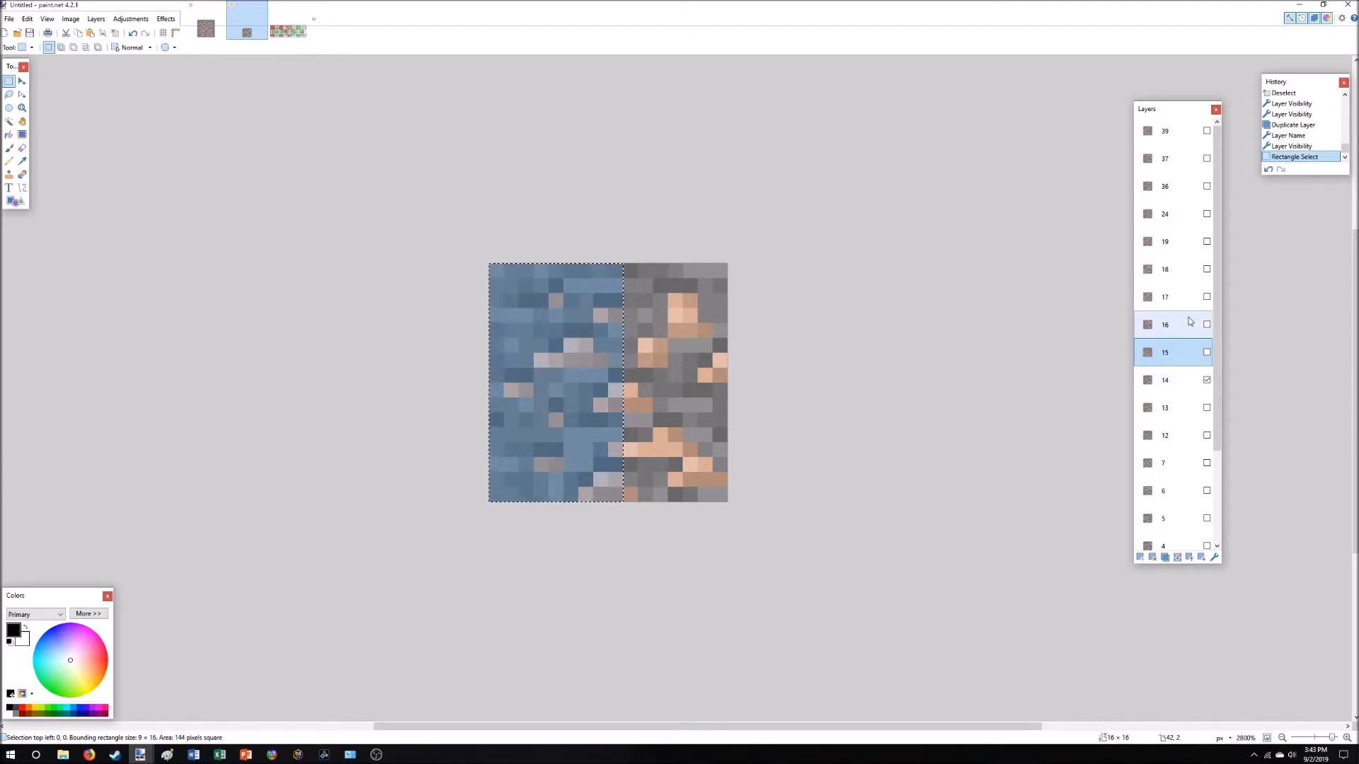
pyautogui.click(1184, 383)
pyautogui.hotkey('ctrl', 'v')
pyautogui.hotkey('ctrl', 'd')
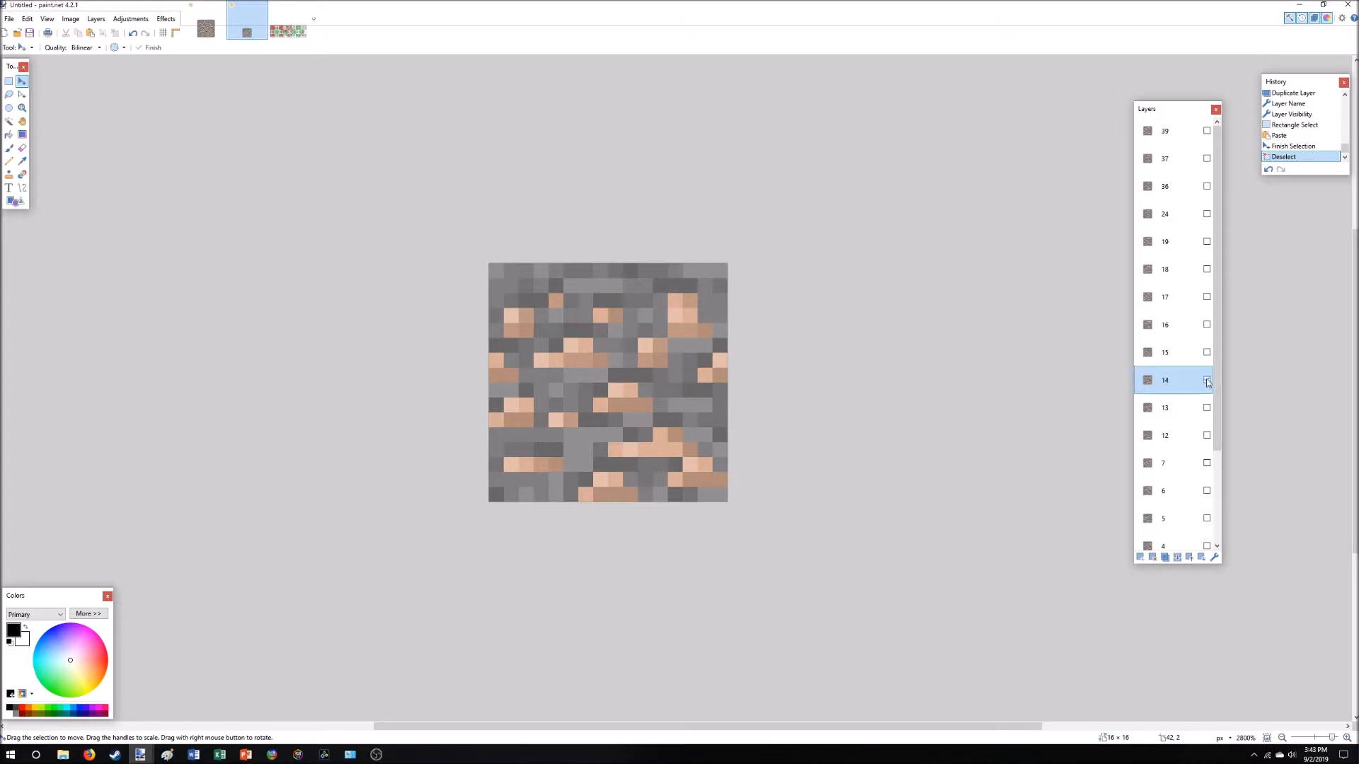
pyautogui.click(1207, 382)
# After consulting the tile template and iron_ore.pdn, add a new layer named 25 above layer 24 in the untitled image.
pyautogui.click(287, 29)
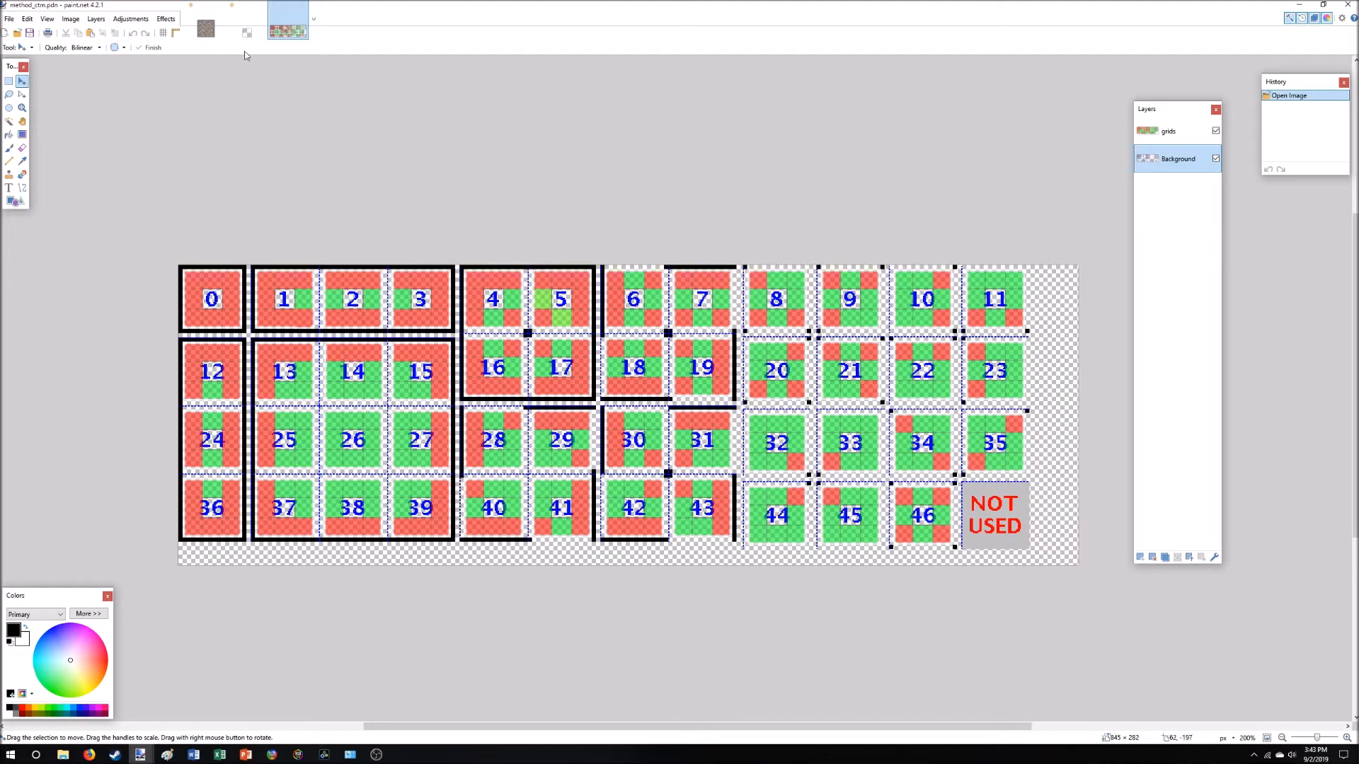
pyautogui.click(213, 24)
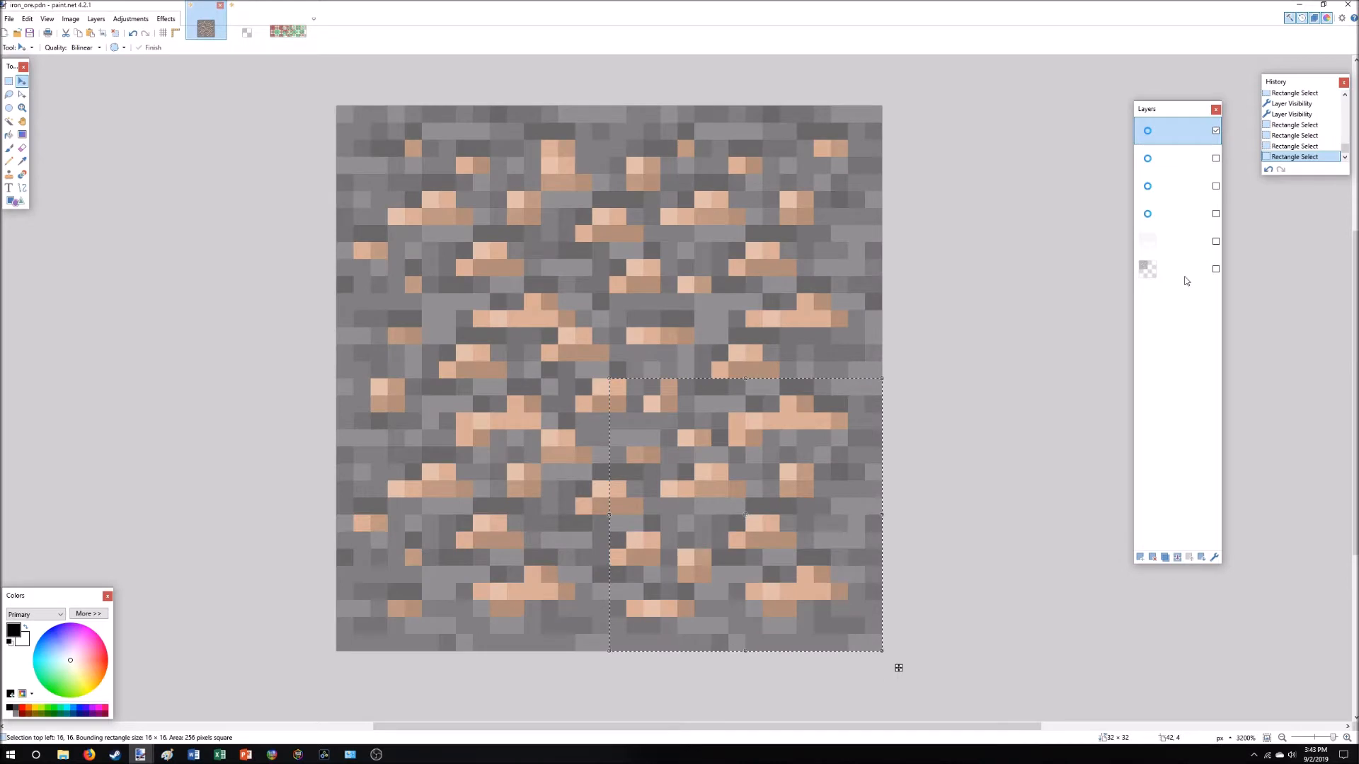
pyautogui.click(247, 33)
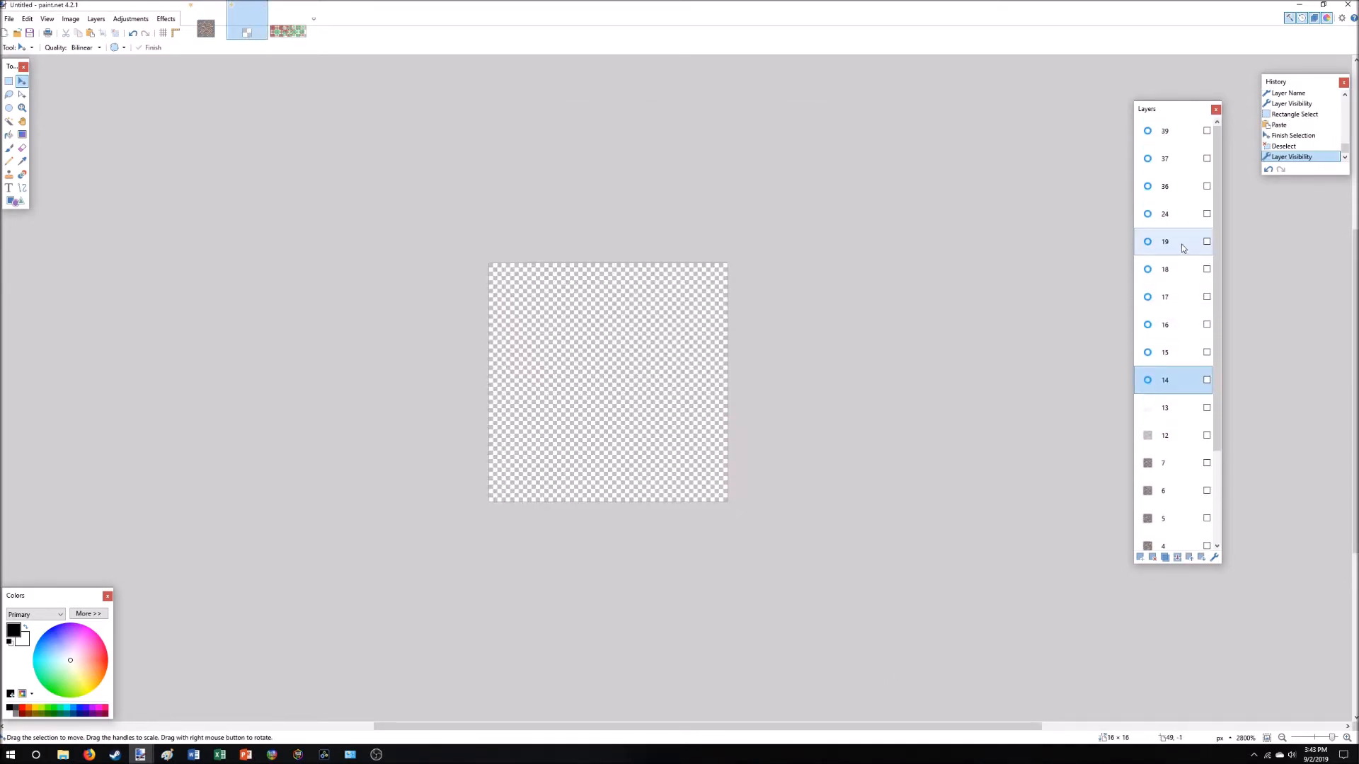
pyautogui.click(1174, 220)
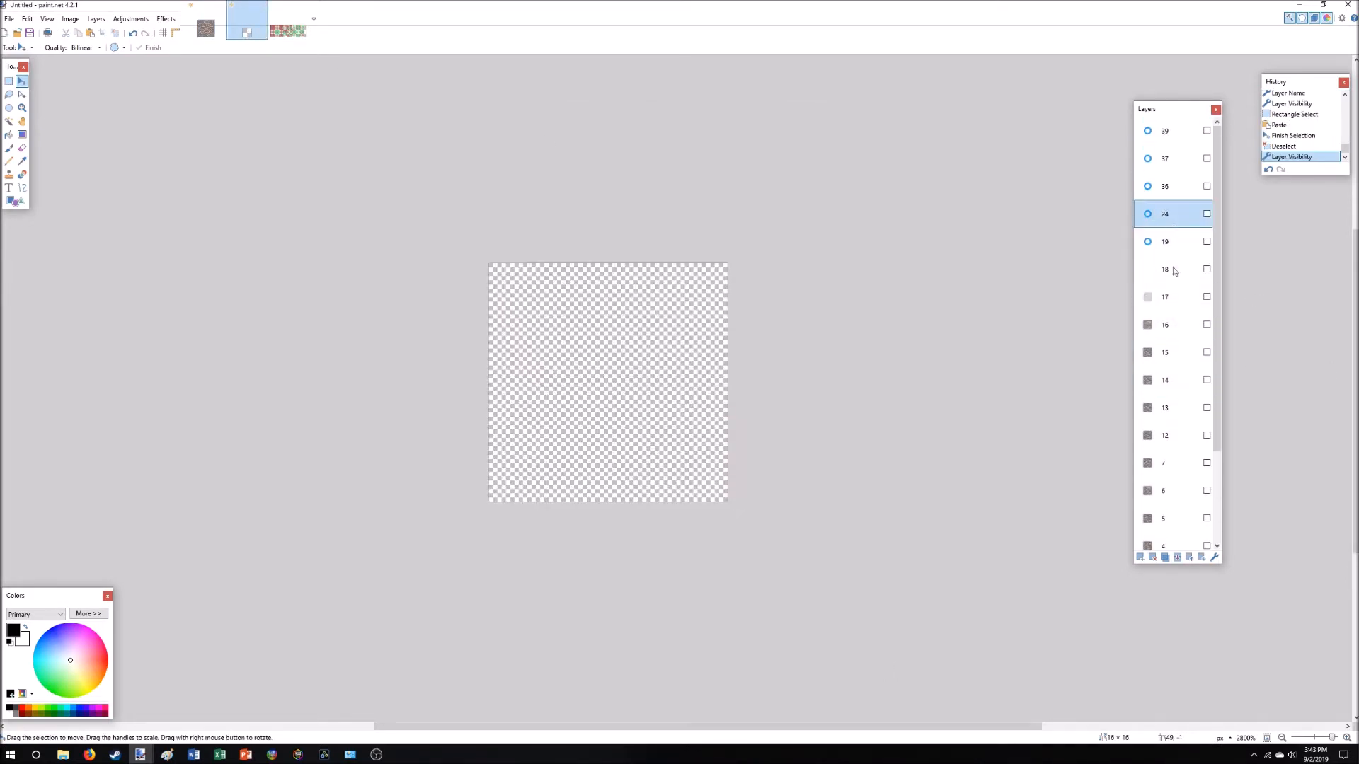
pyautogui.click(1140, 558)
pyautogui.doubleClick(1172, 216)
pyautogui.write('25')
pyautogui.press('Return')
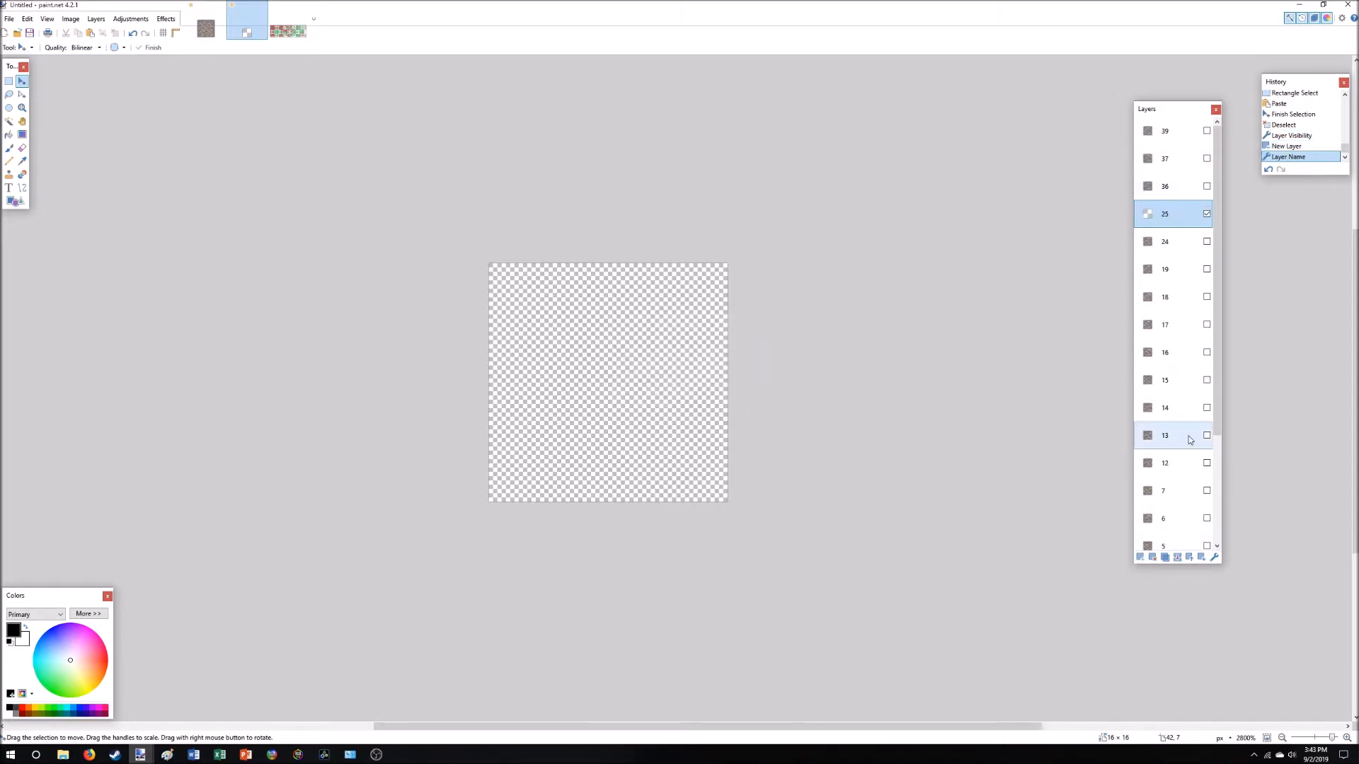
# Copy the entire 16 × 16 tile from layer 13 into layer 25.
pyautogui.click(1188, 440)
pyautogui.hotkey('ctrl', 'a')
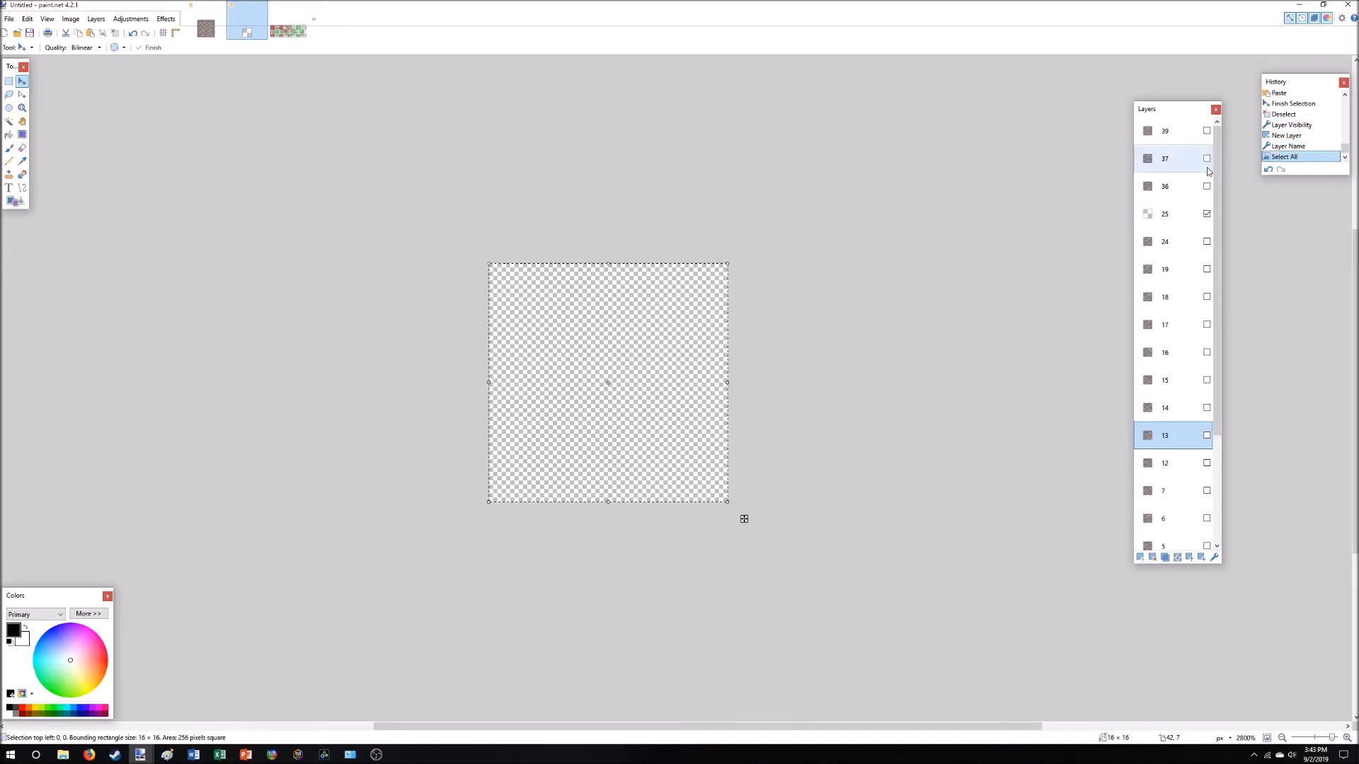
pyautogui.click(1179, 218)
pyautogui.hotkey('ctrl', 'v')
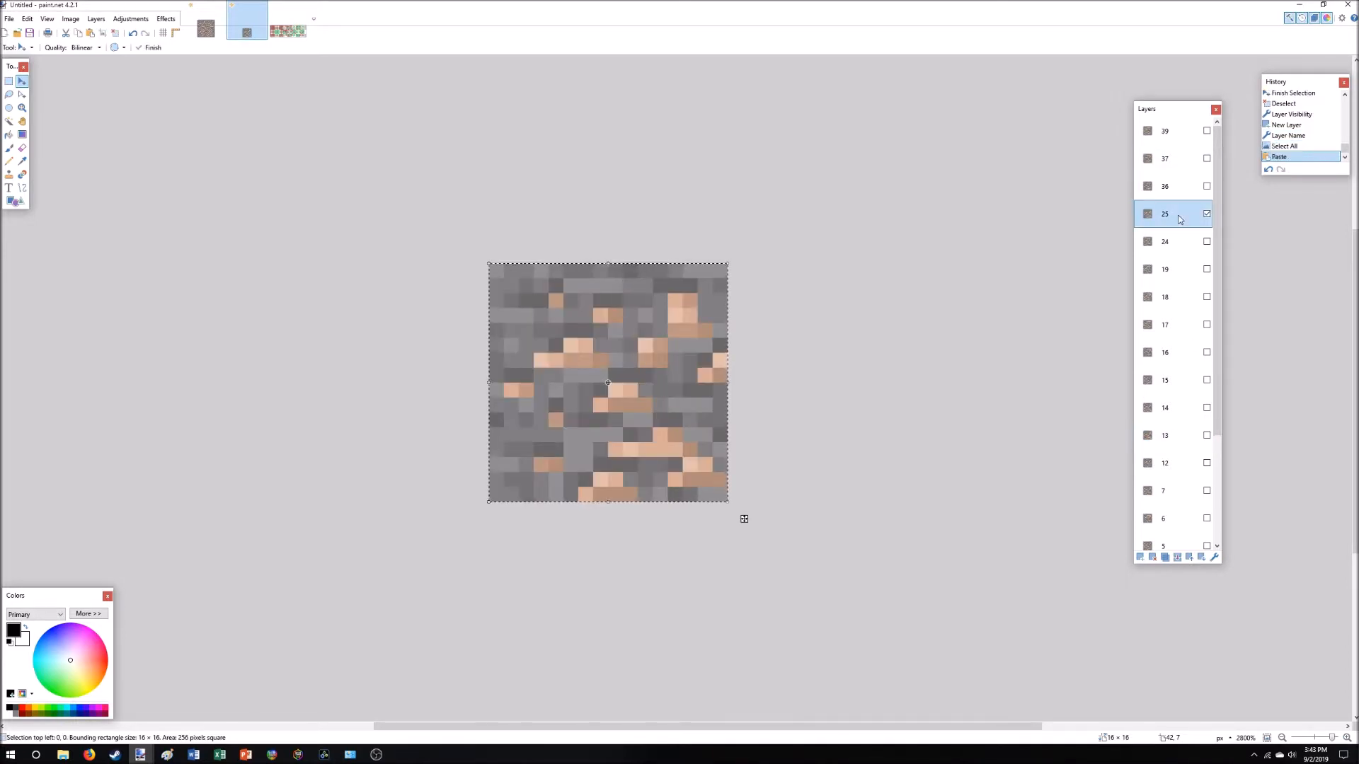
# Copy the top 16 × 9 pixel region of layer 37 into layer 25 and deselect.
pyautogui.click(1173, 159)
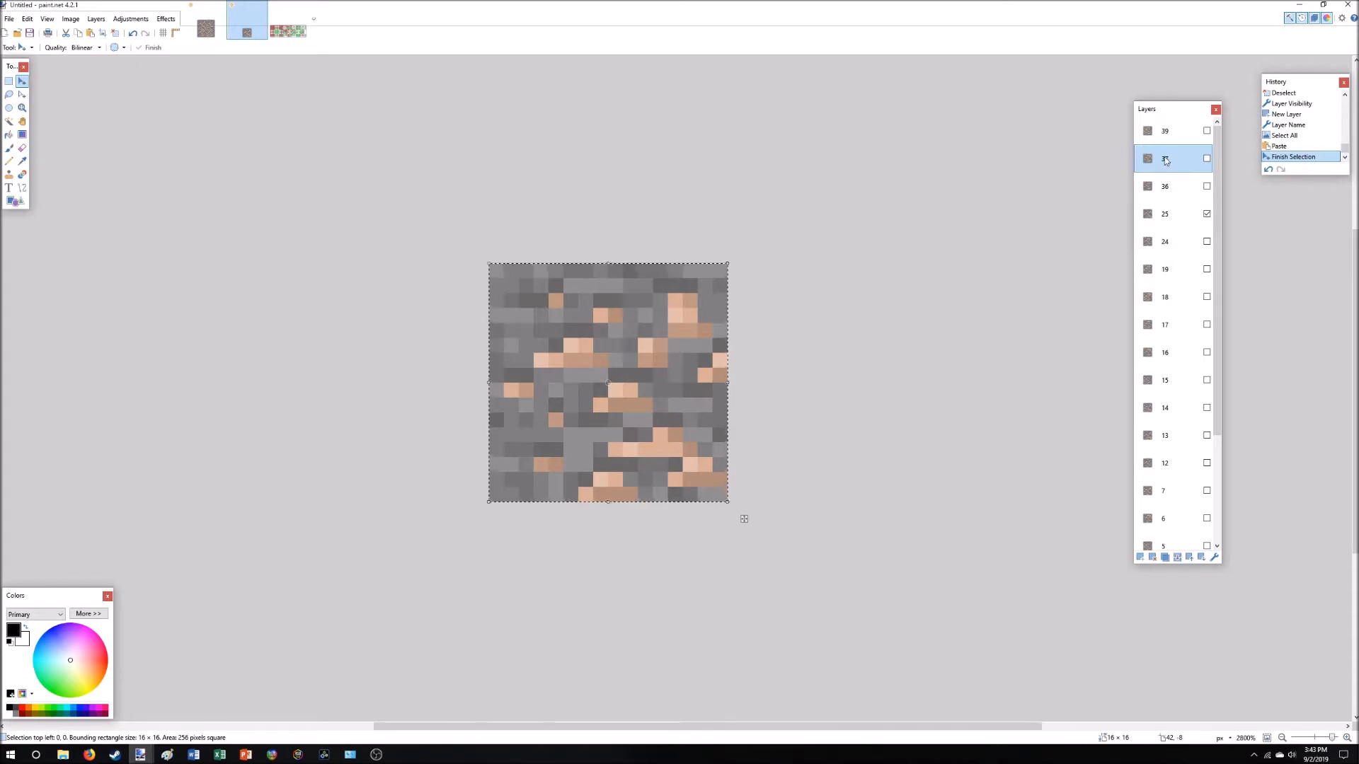
pyautogui.click(8, 81)
pyautogui.moveTo(455, 248); pyautogui.dragTo(803, 390)
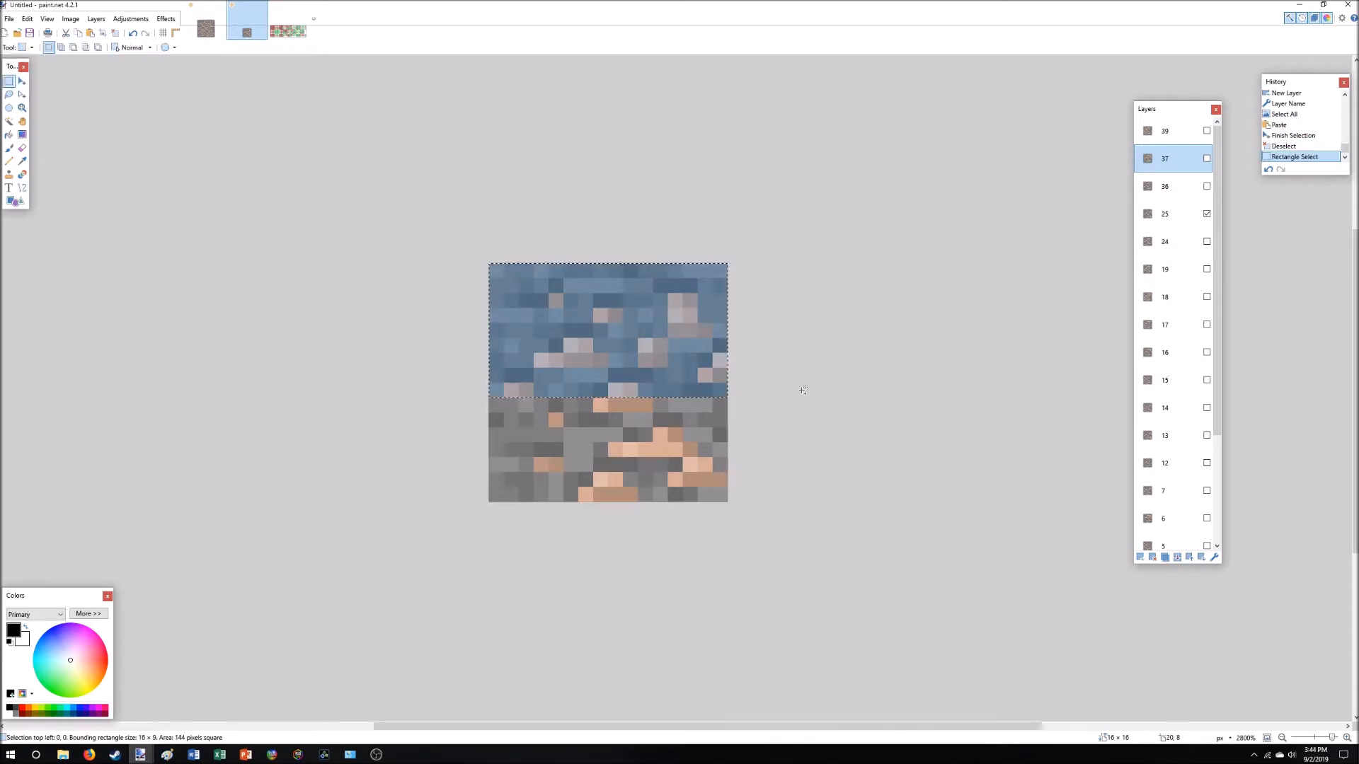
pyautogui.click(1174, 214)
pyautogui.hotkey('ctrl', 'v')
pyautogui.hotkey('ctrl', 'd')
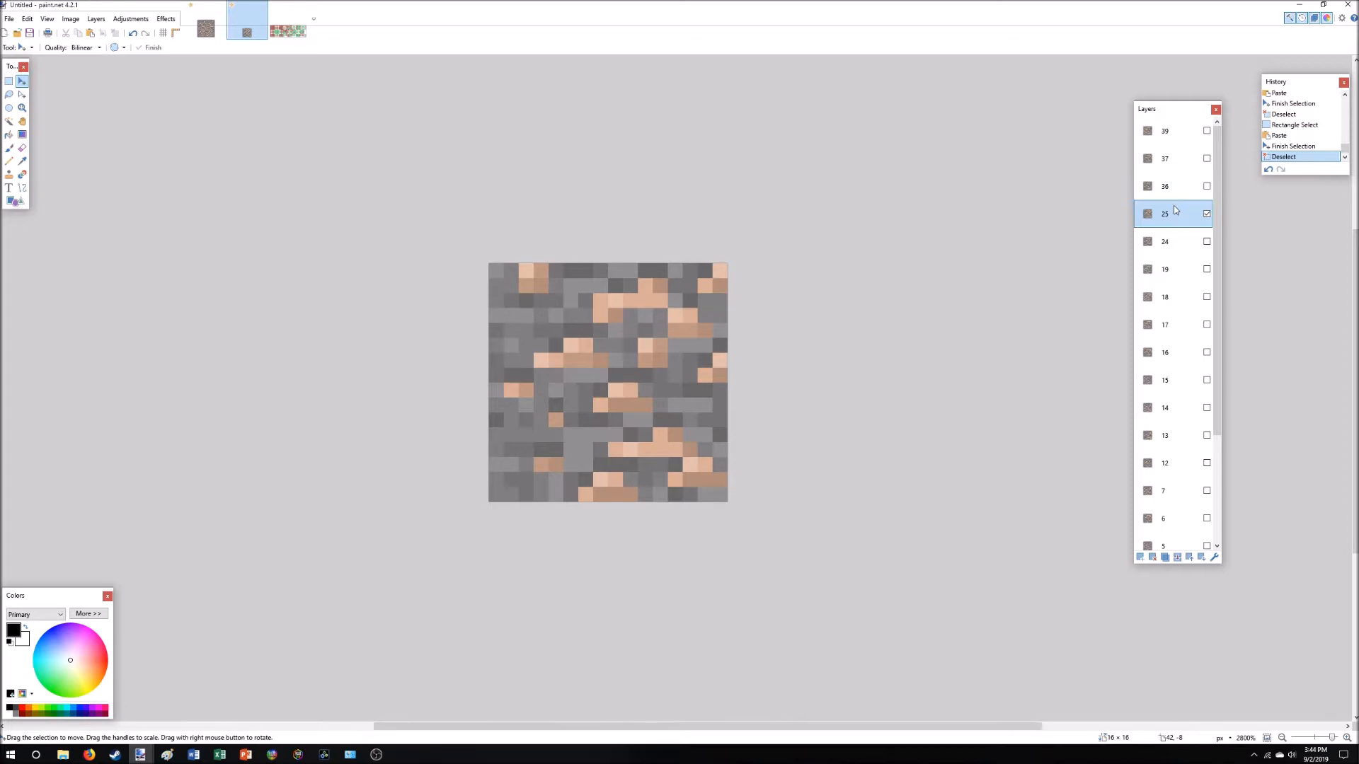
# Add a new layer named 27 above layer 25 and hide layer 25.
pyautogui.click(1141, 557)
pyautogui.doubleClick(1167, 213)
pyautogui.write('27')
pyautogui.press('Return')
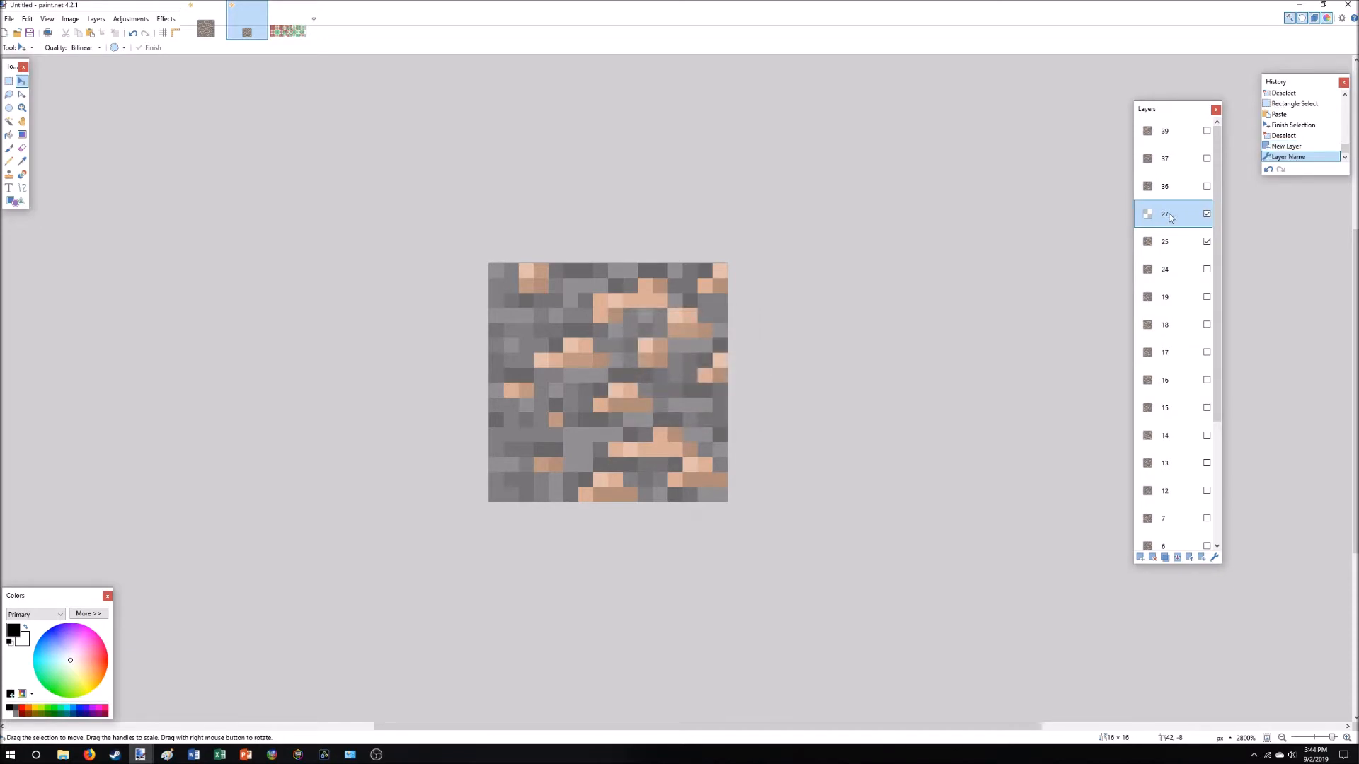
pyautogui.click(1207, 242)
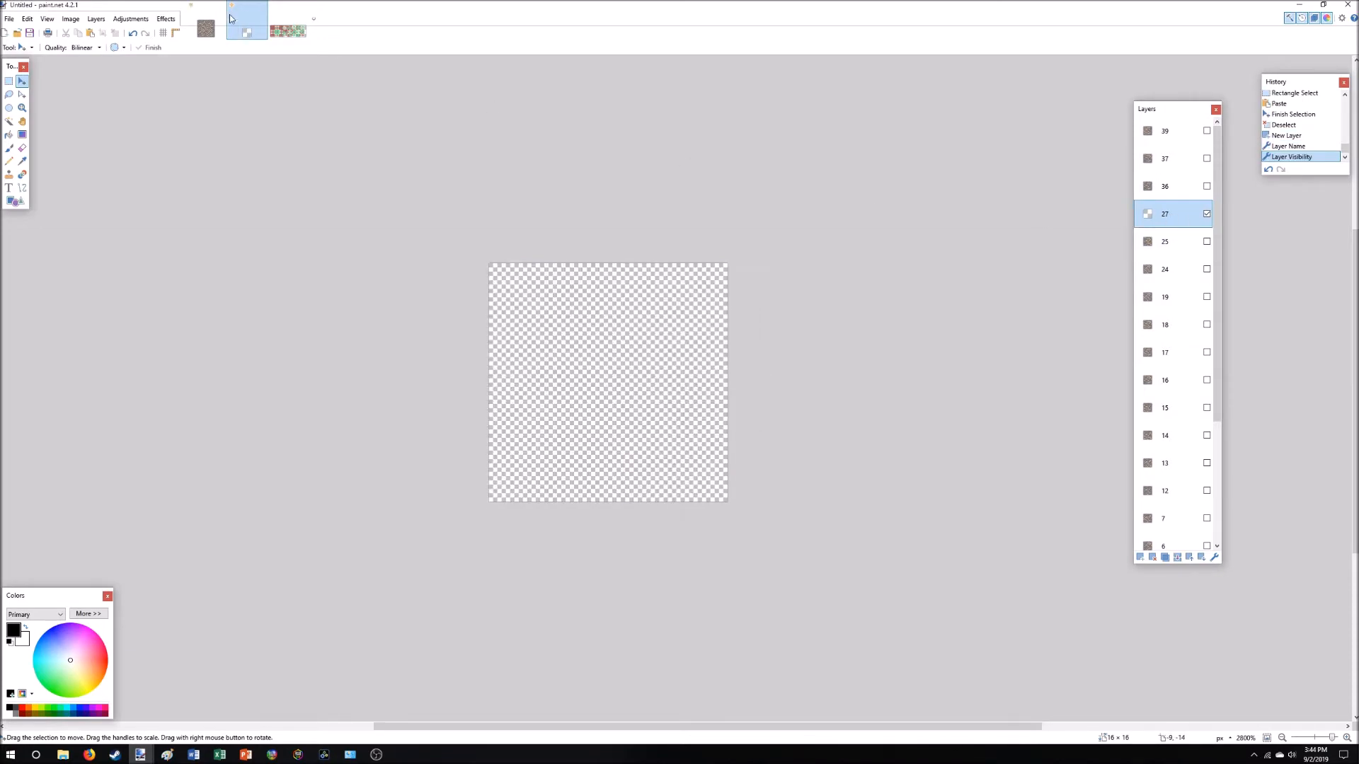
# After consulting the tile template, copy the entire 16 × 16 tile from layer 15 into layer 27.
pyautogui.click(282, 24)
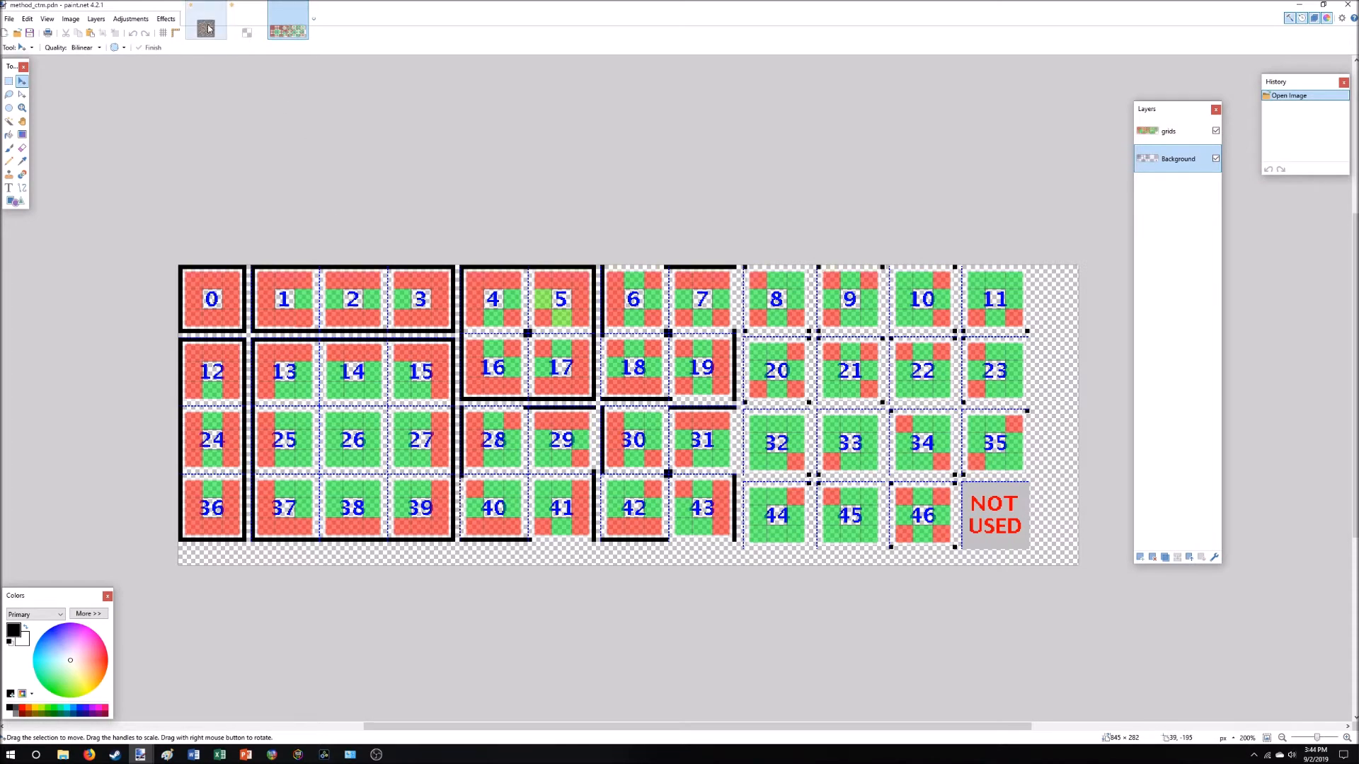
pyautogui.click(244, 27)
pyautogui.click(1168, 325)
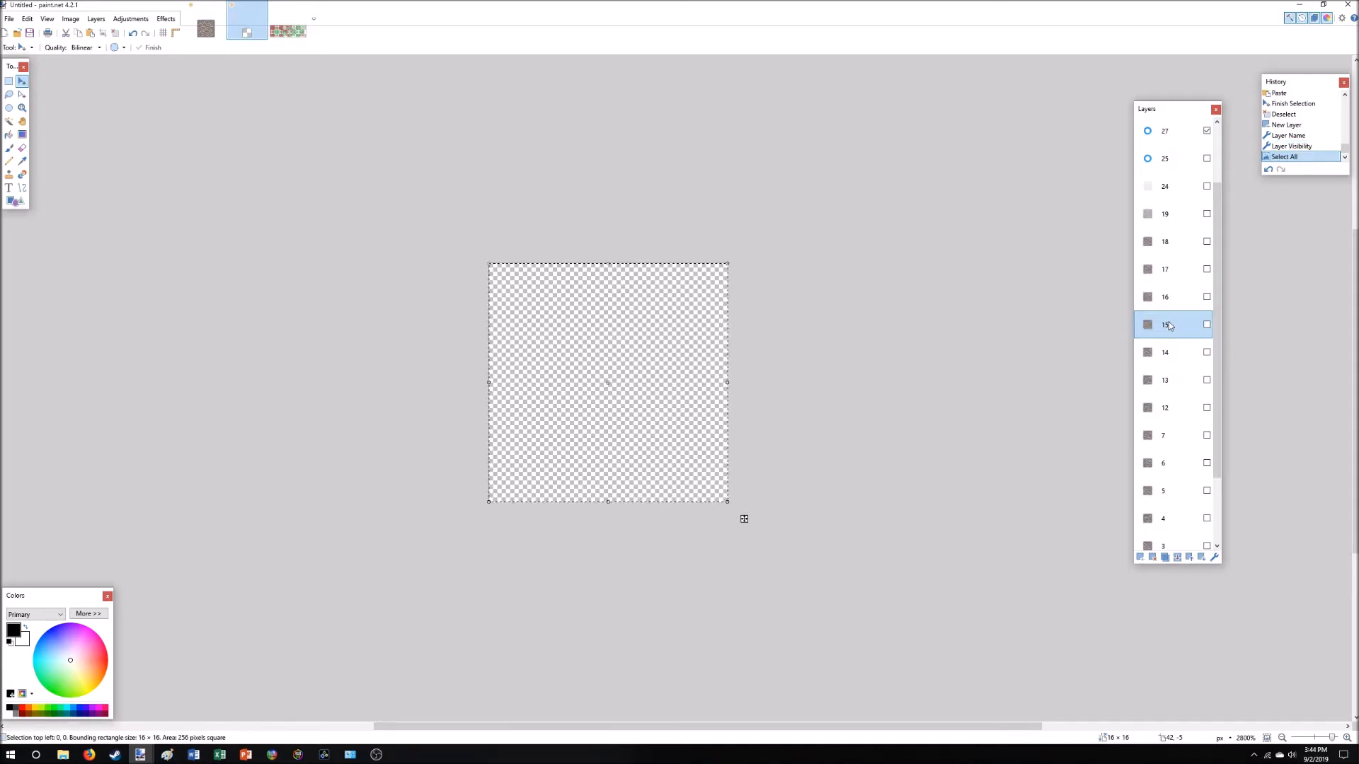
pyautogui.hotkey('ctrl', 'a')
pyautogui.click(1170, 139)
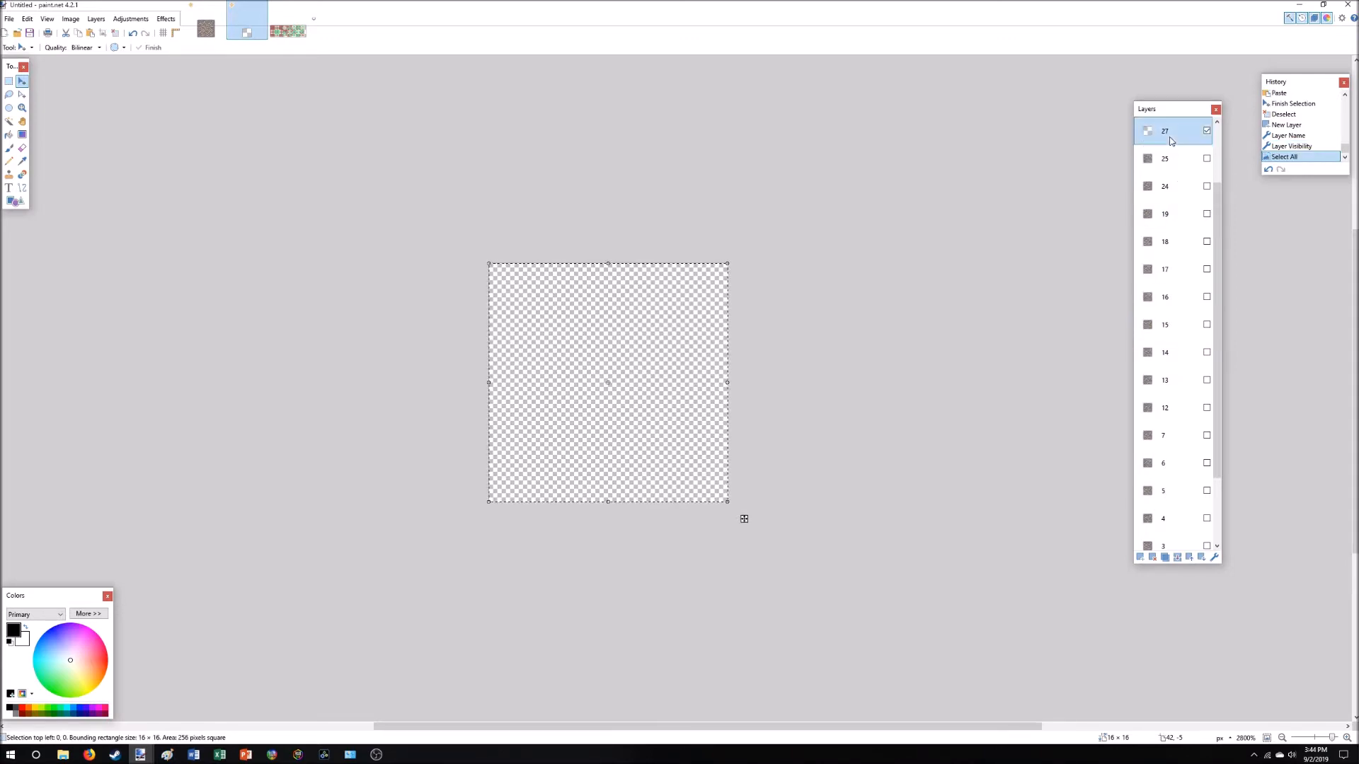
pyautogui.hotkey('ctrl', 'v')
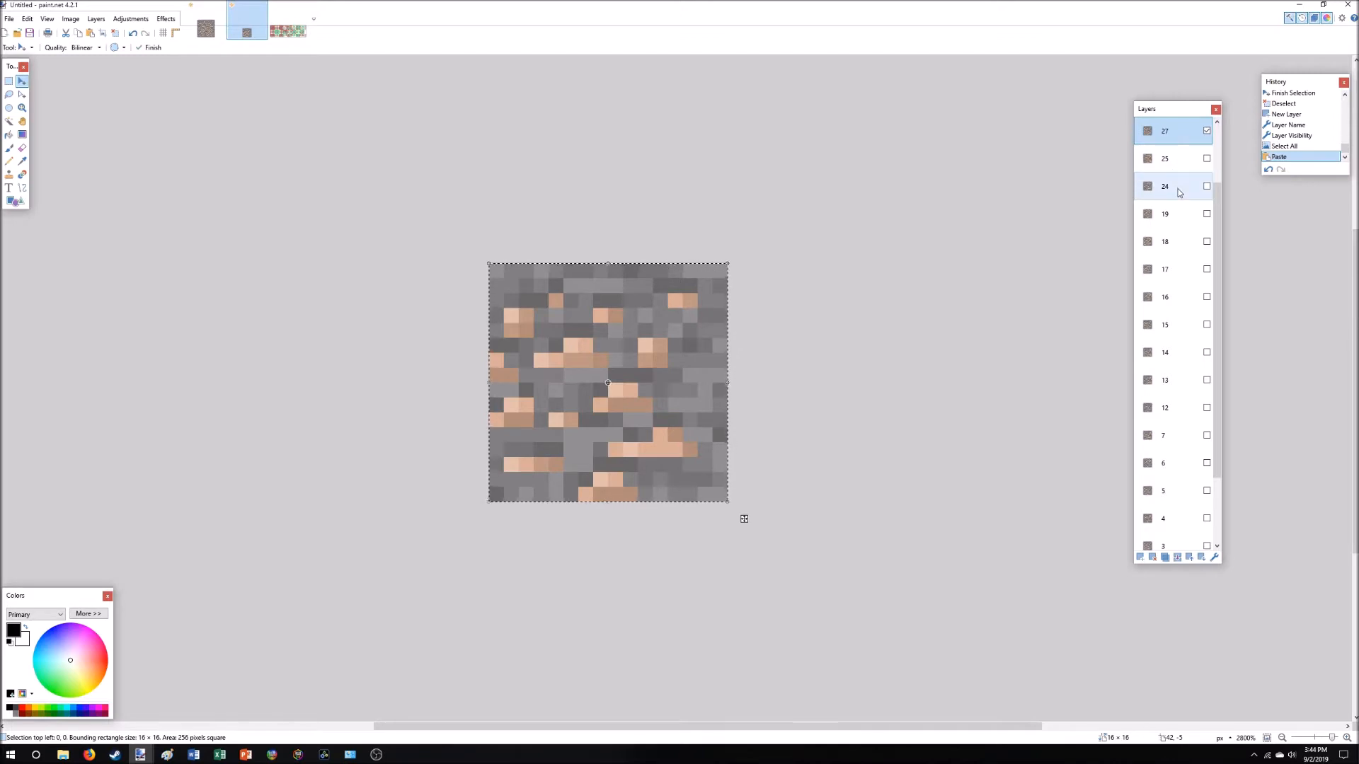
# Copy the top 16 × 10 pixel region of layer 39 into layer 27 and hide layer 27.
pyautogui.scroll(1, 1179, 188)
pyautogui.click(1175, 132)
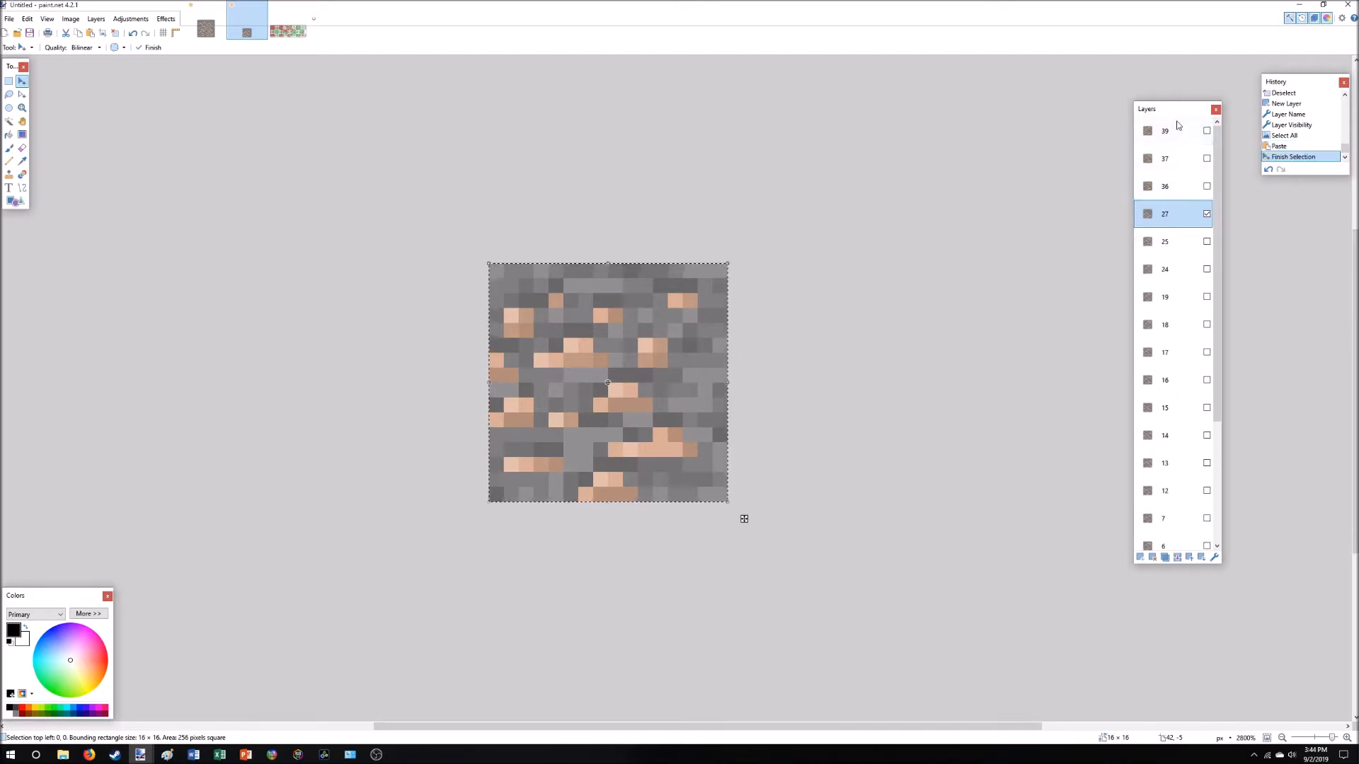
pyautogui.click(307, 194)
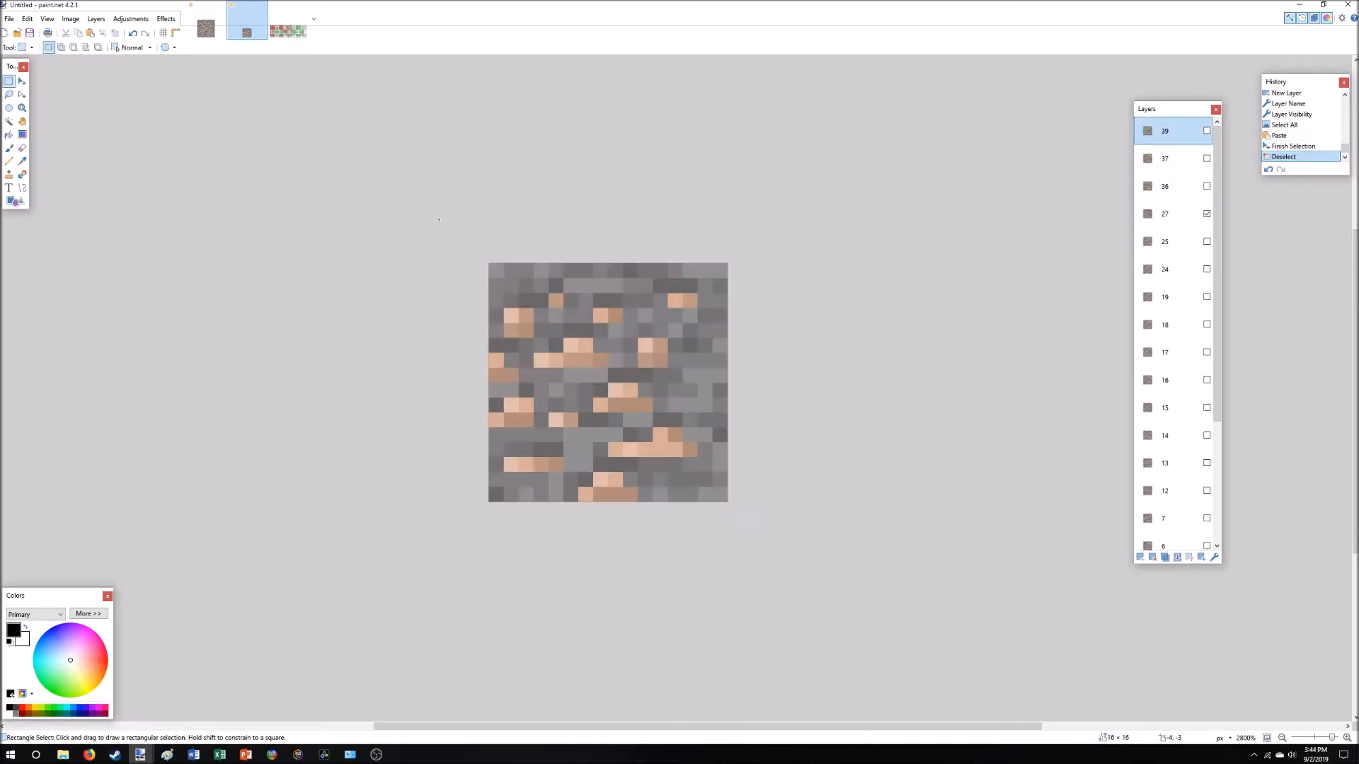
pyautogui.moveTo(307, 195); pyautogui.dragTo(767, 400)
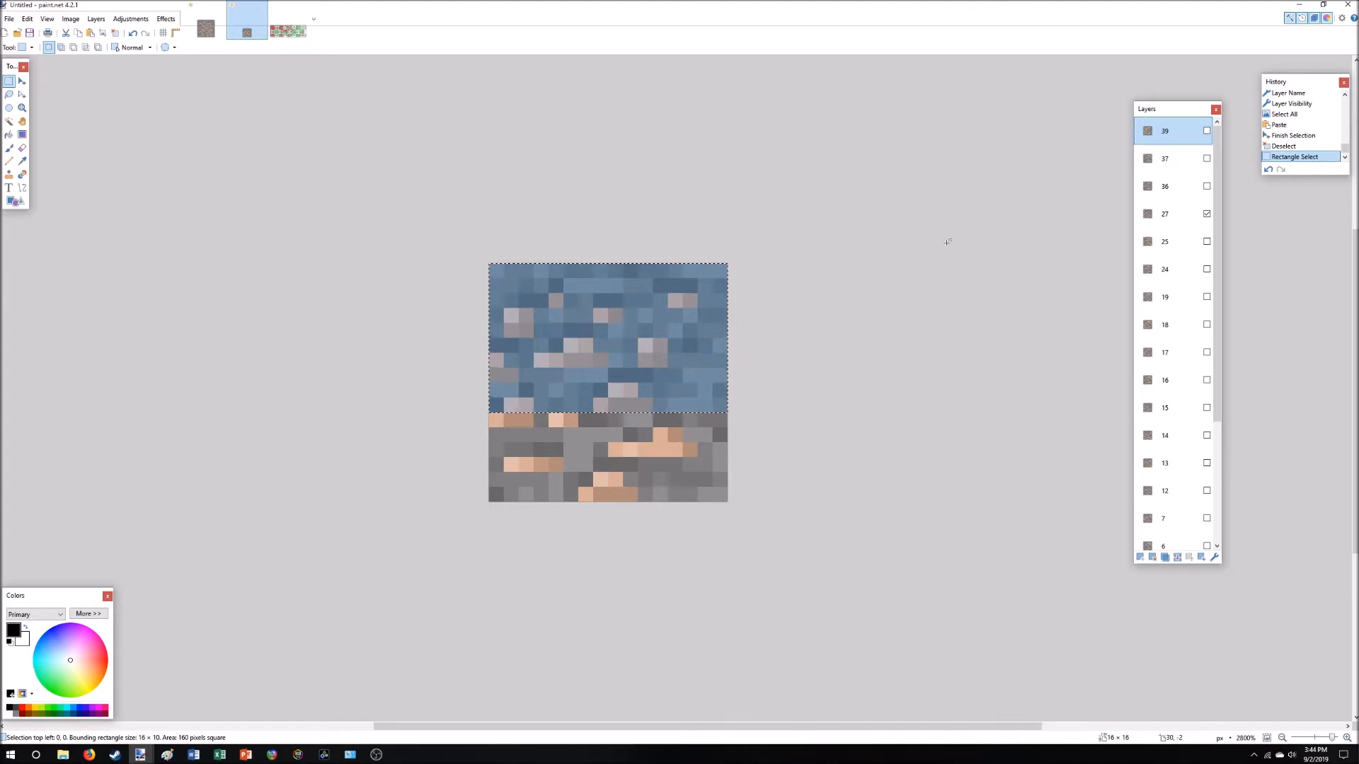
pyautogui.click(1181, 221)
pyautogui.hotkey('ctrl', 'v')
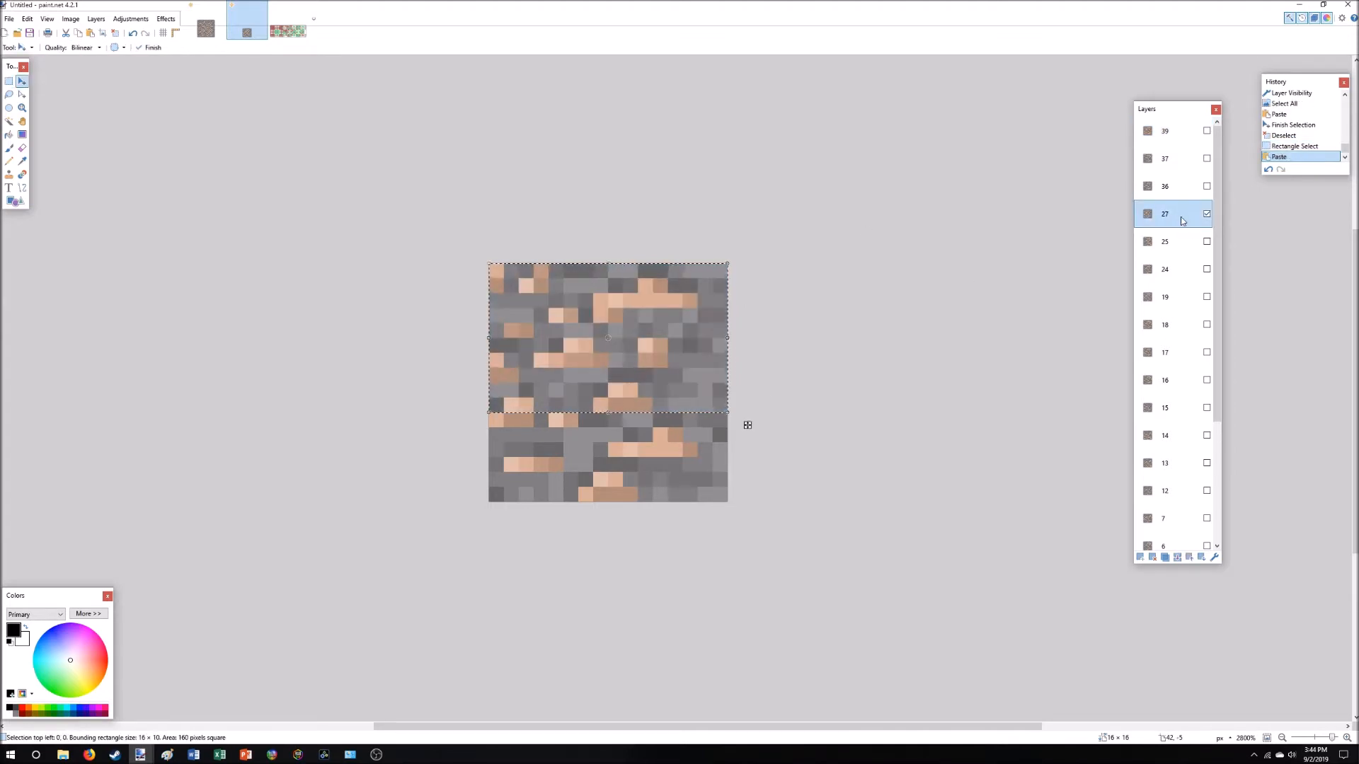
pyautogui.click(1207, 214)
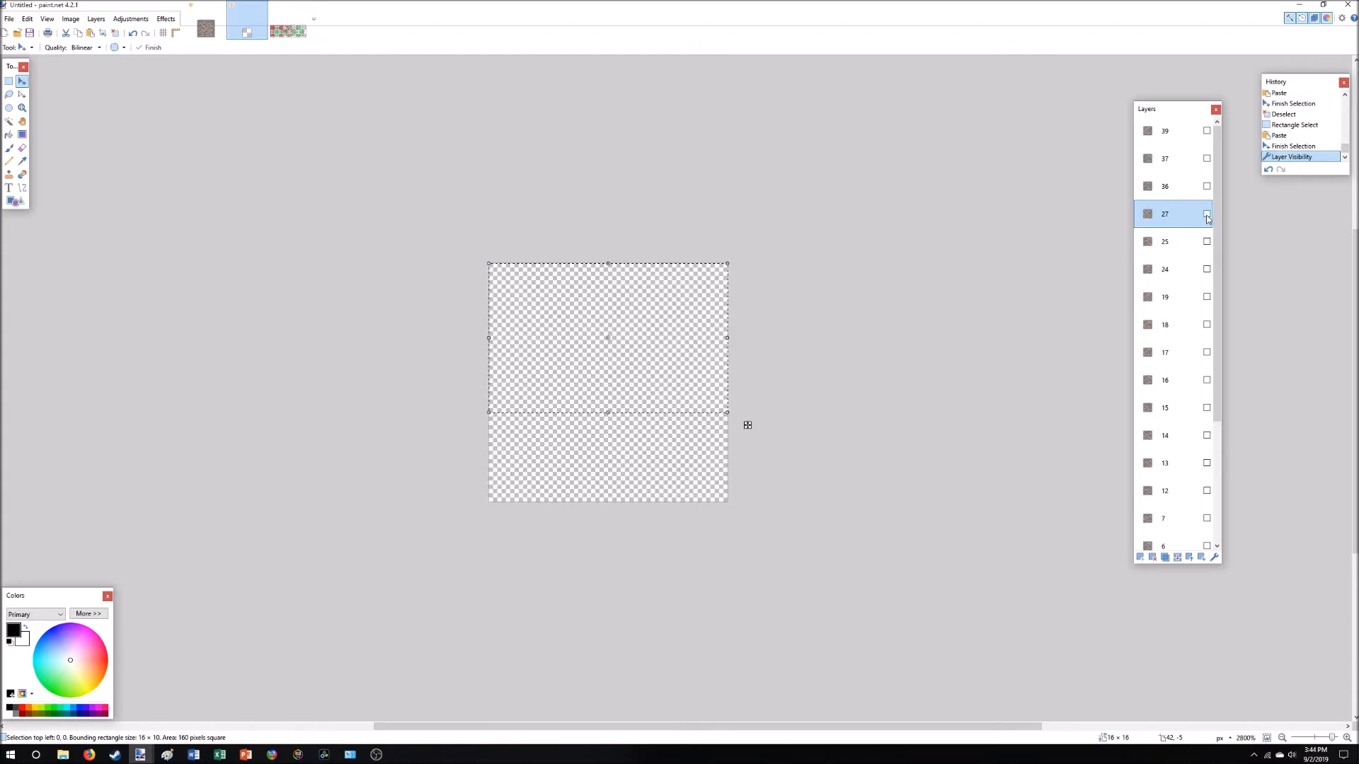
# After consulting the tile template, duplicate layer 37 and name the copy 38.
pyautogui.click(291, 31)
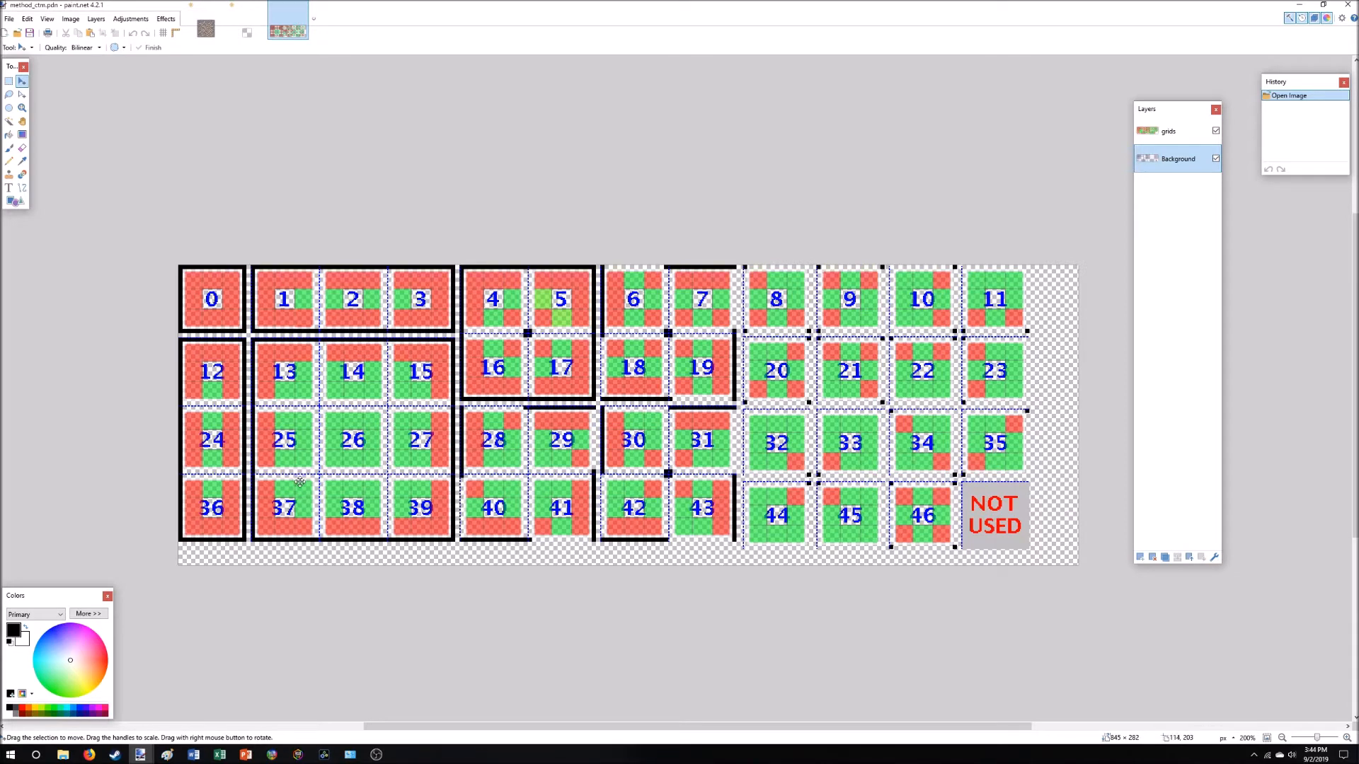
pyautogui.click(237, 30)
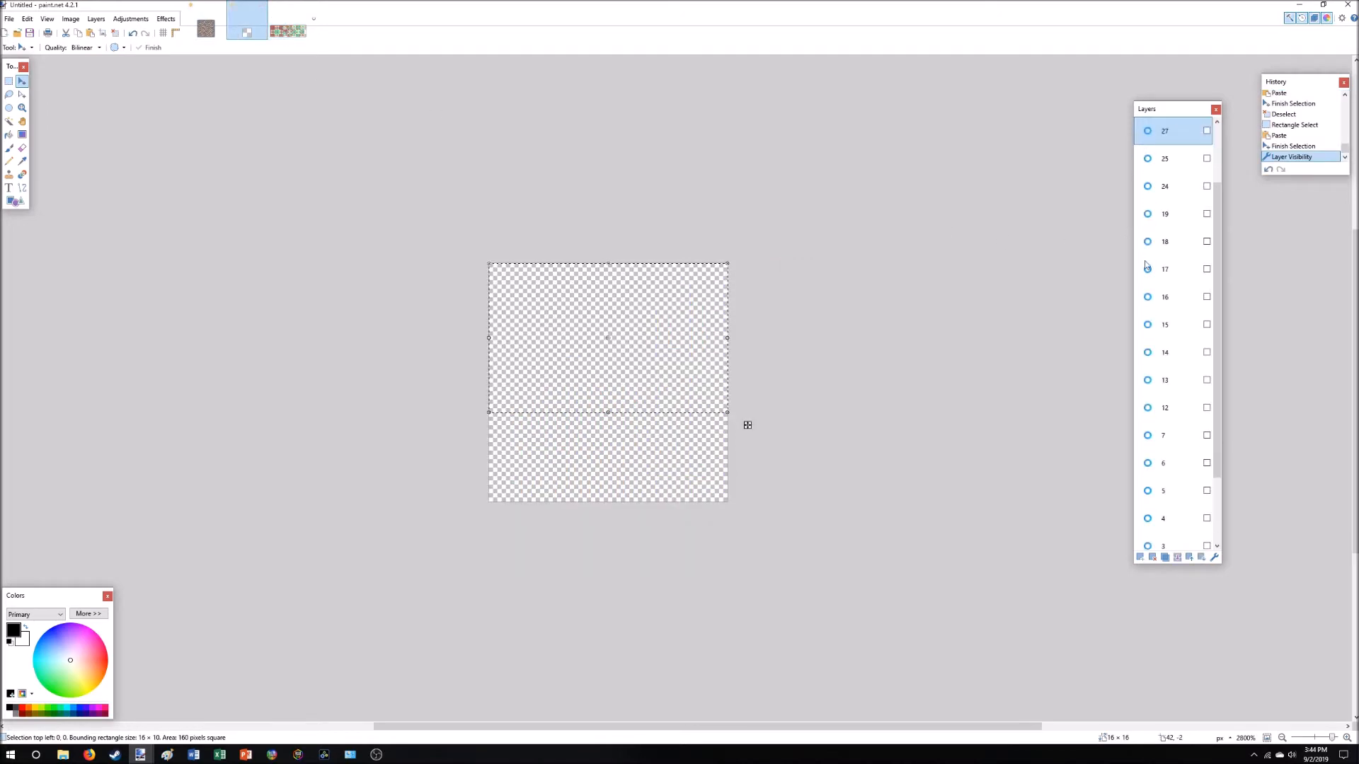
pyautogui.scroll(3, 1179, 284)
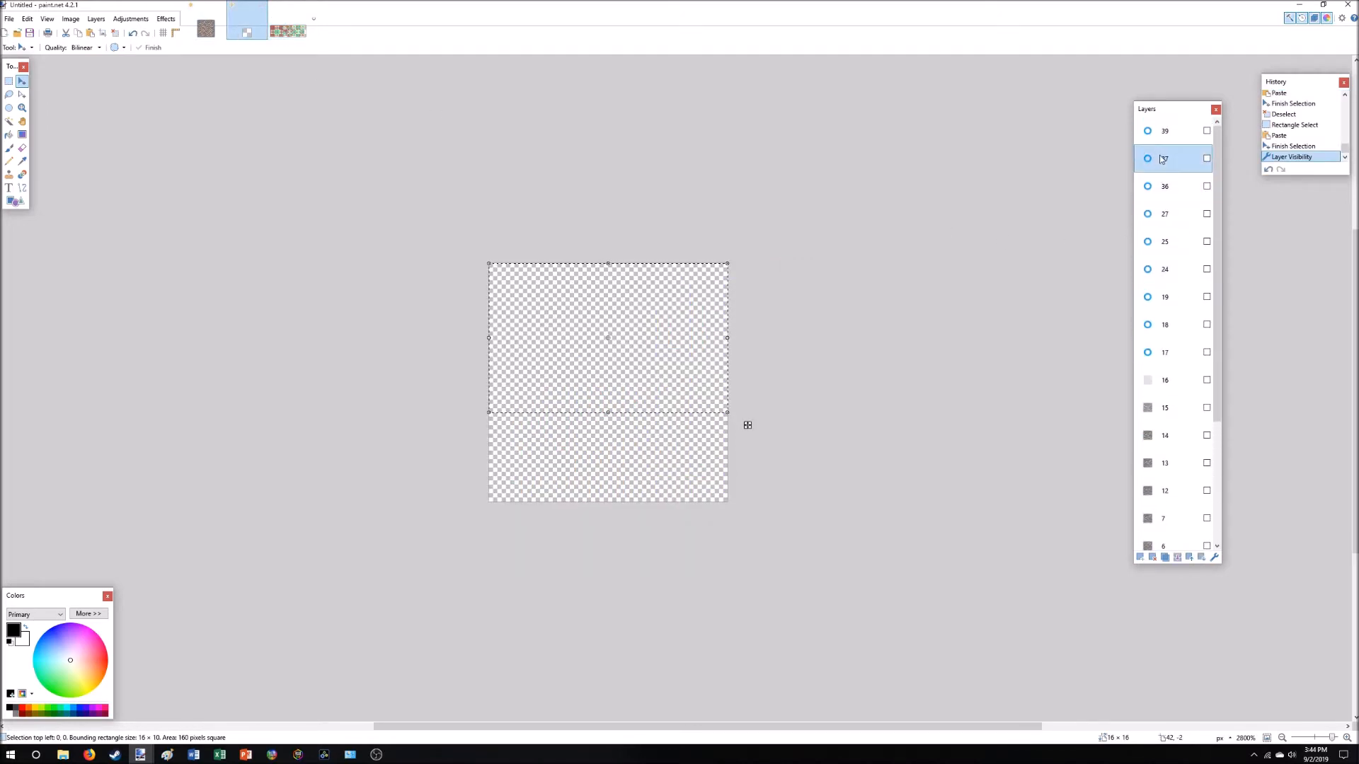
pyautogui.hotkey('ctrl', 'shift', 'd')
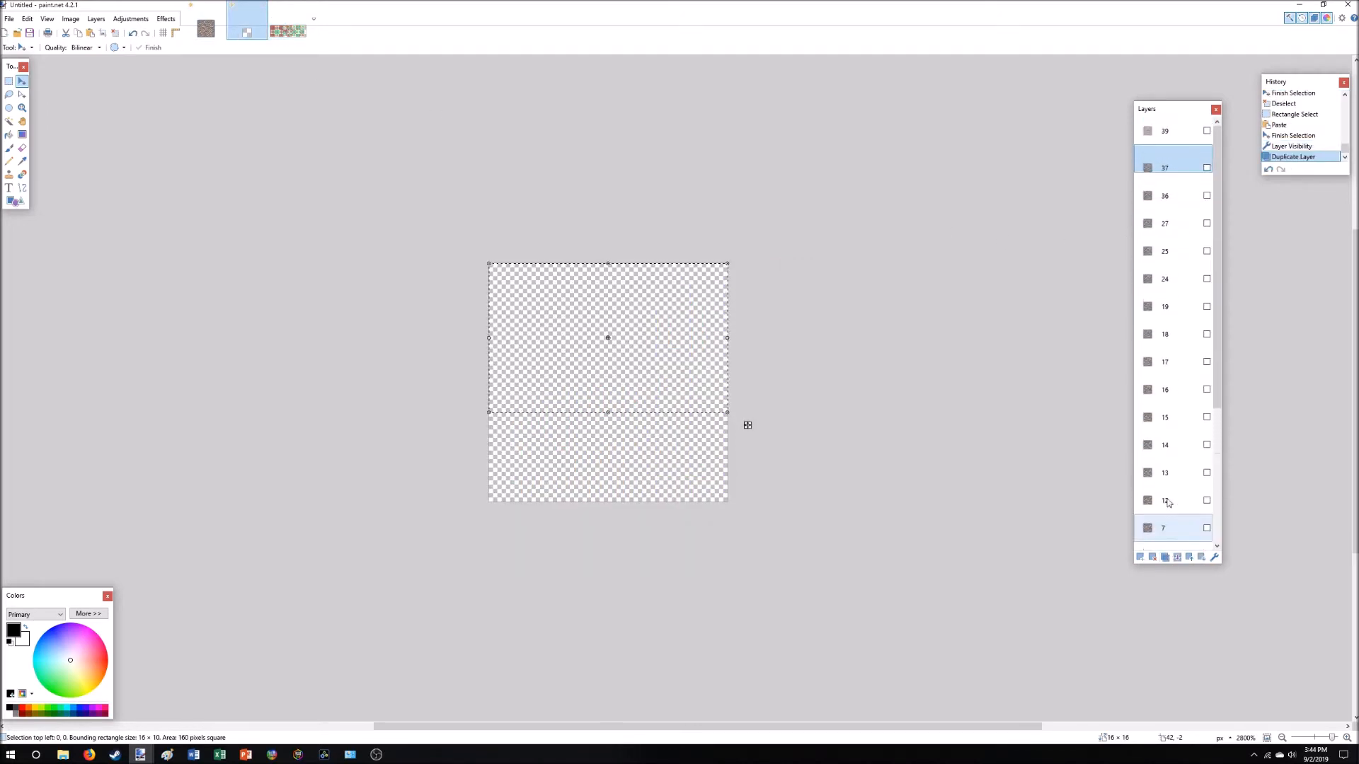
pyautogui.doubleClick(1170, 157)
pyautogui.write('38')
pyautogui.press('Return')
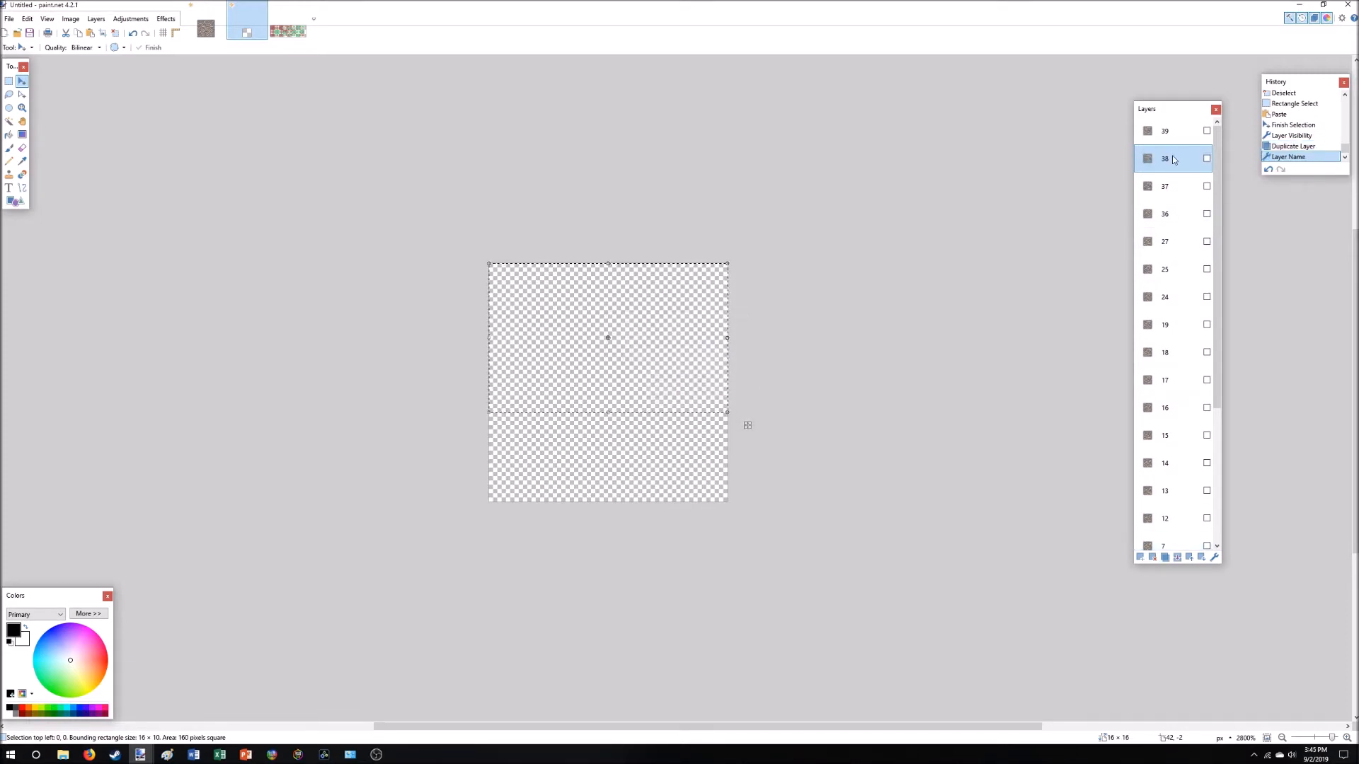
# Make layers 38 and 39 visible to compare their tiles.
pyautogui.click(1207, 158)
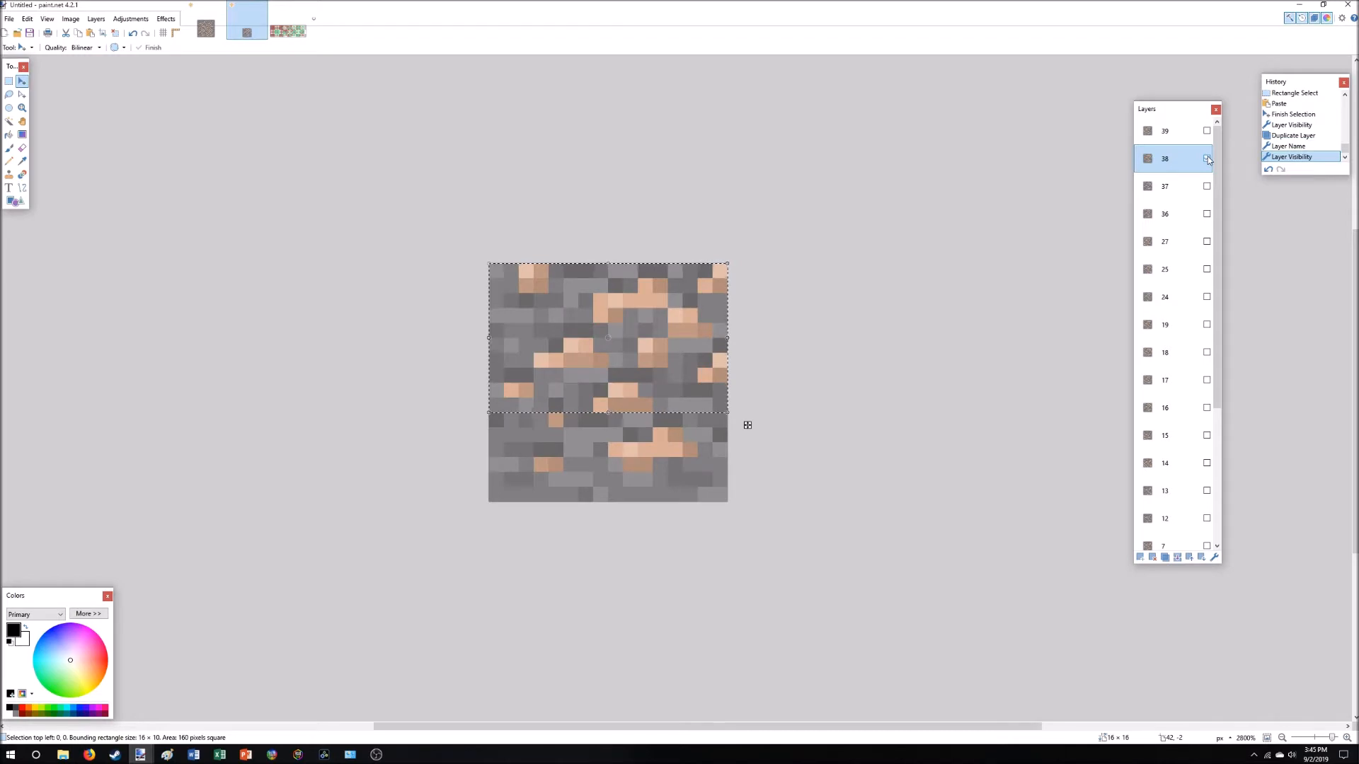
pyautogui.click(1207, 132)
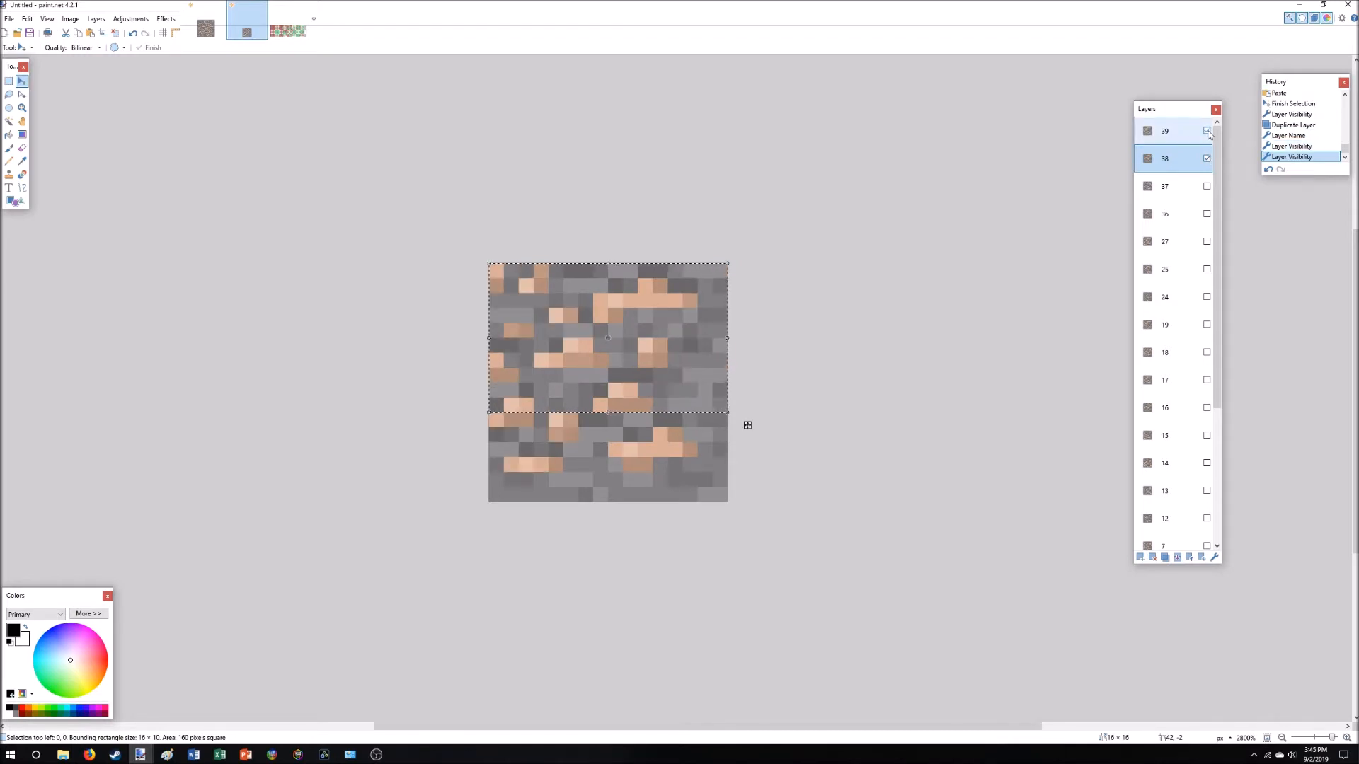
pyautogui.click(1207, 131)
pyautogui.click(1207, 132)
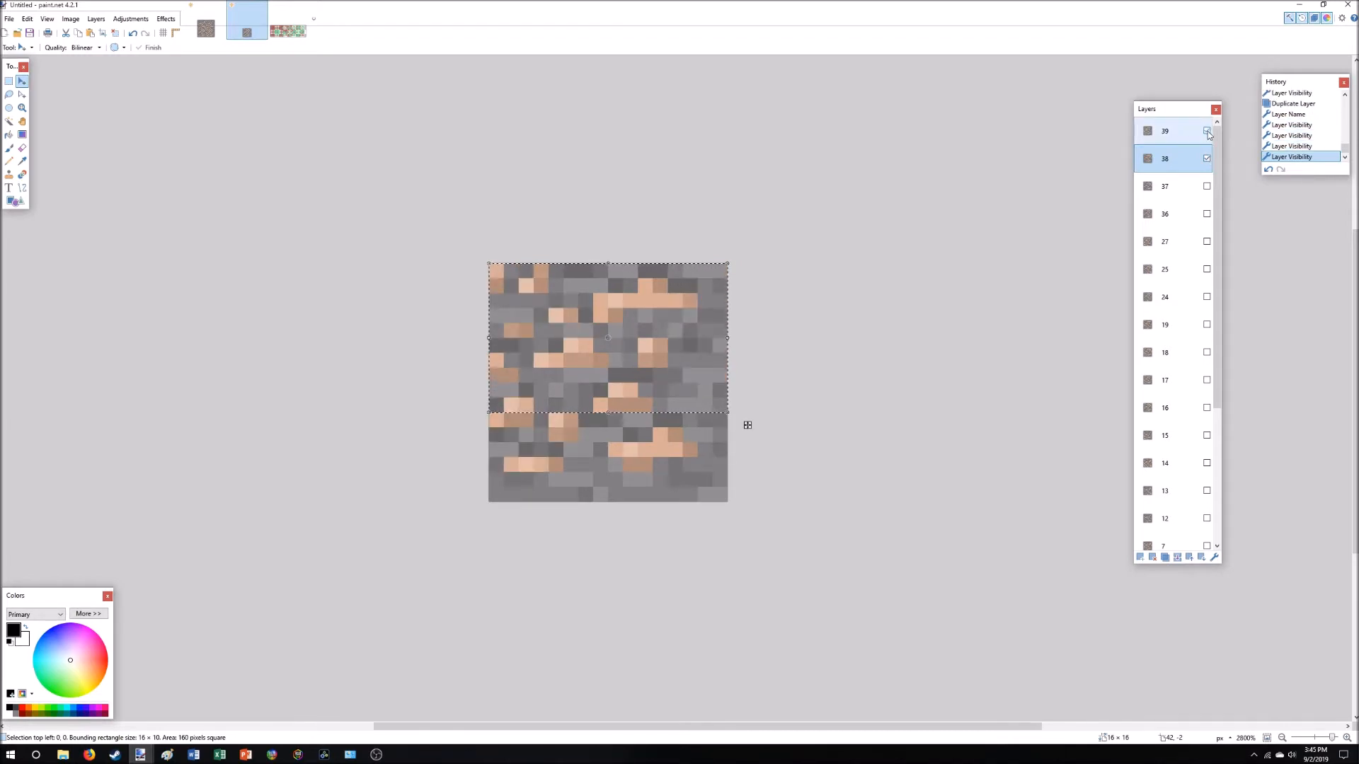
# Copy the left 9 × 16 pixel region of layer 39 into layer 38, deselect and hide layer 38.
pyautogui.click(11, 82)
pyautogui.click(470, 217)
pyautogui.moveTo(470, 216); pyautogui.dragTo(620, 583)
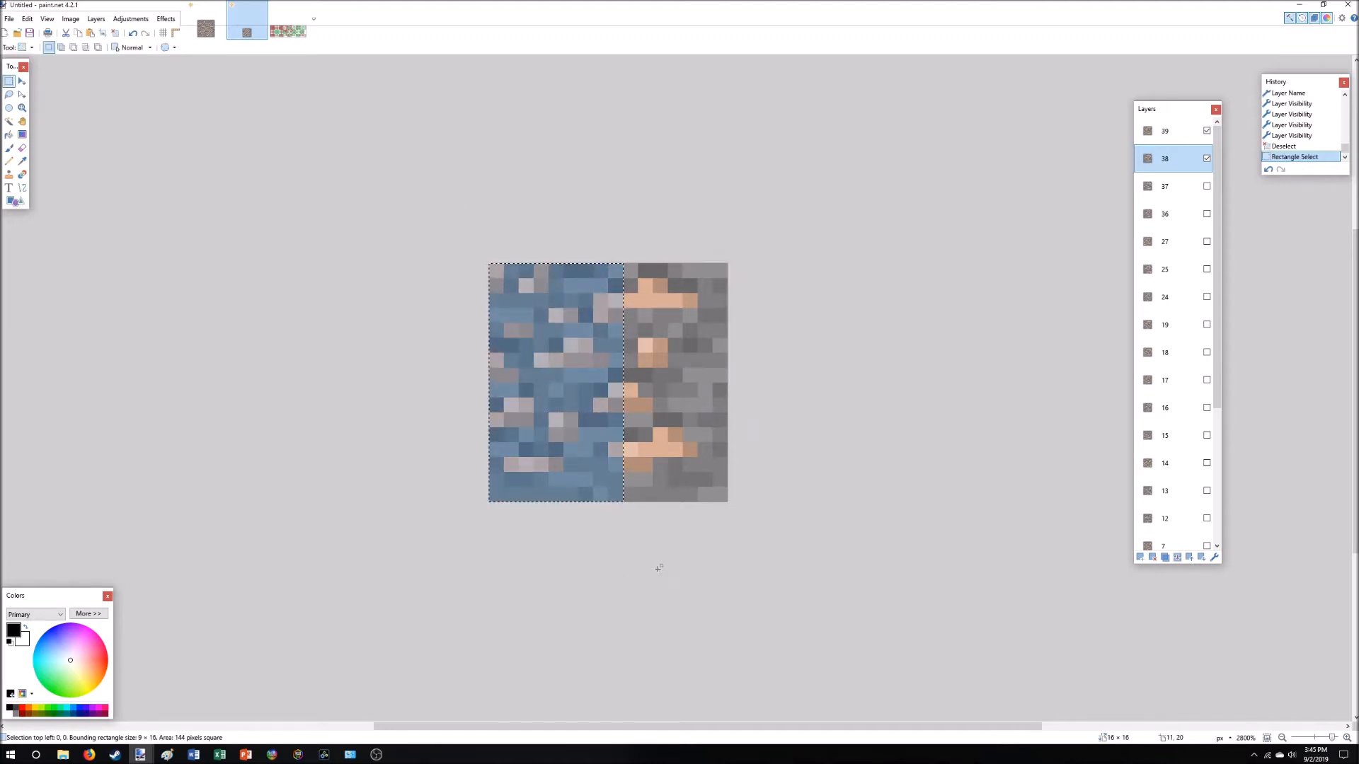
pyautogui.click(1206, 131)
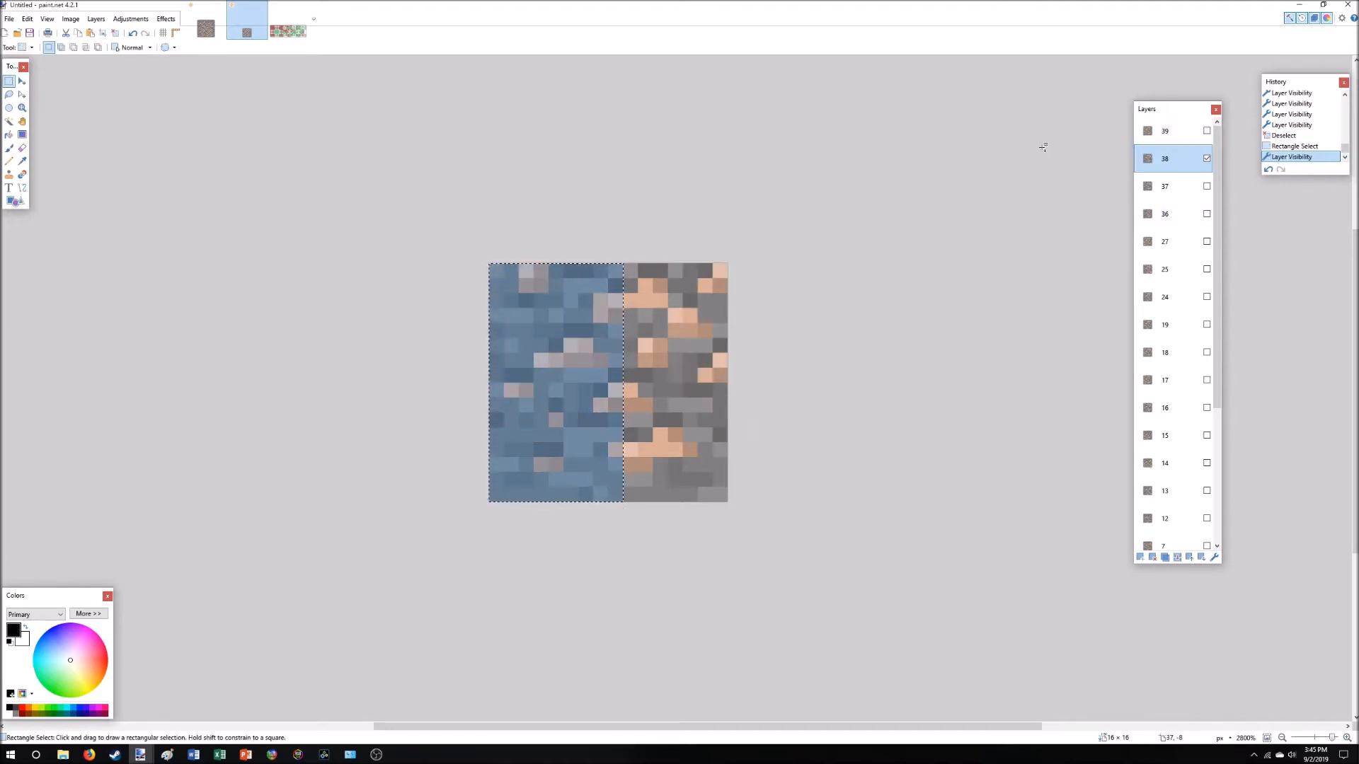
pyautogui.hotkey('ctrl', 'v')
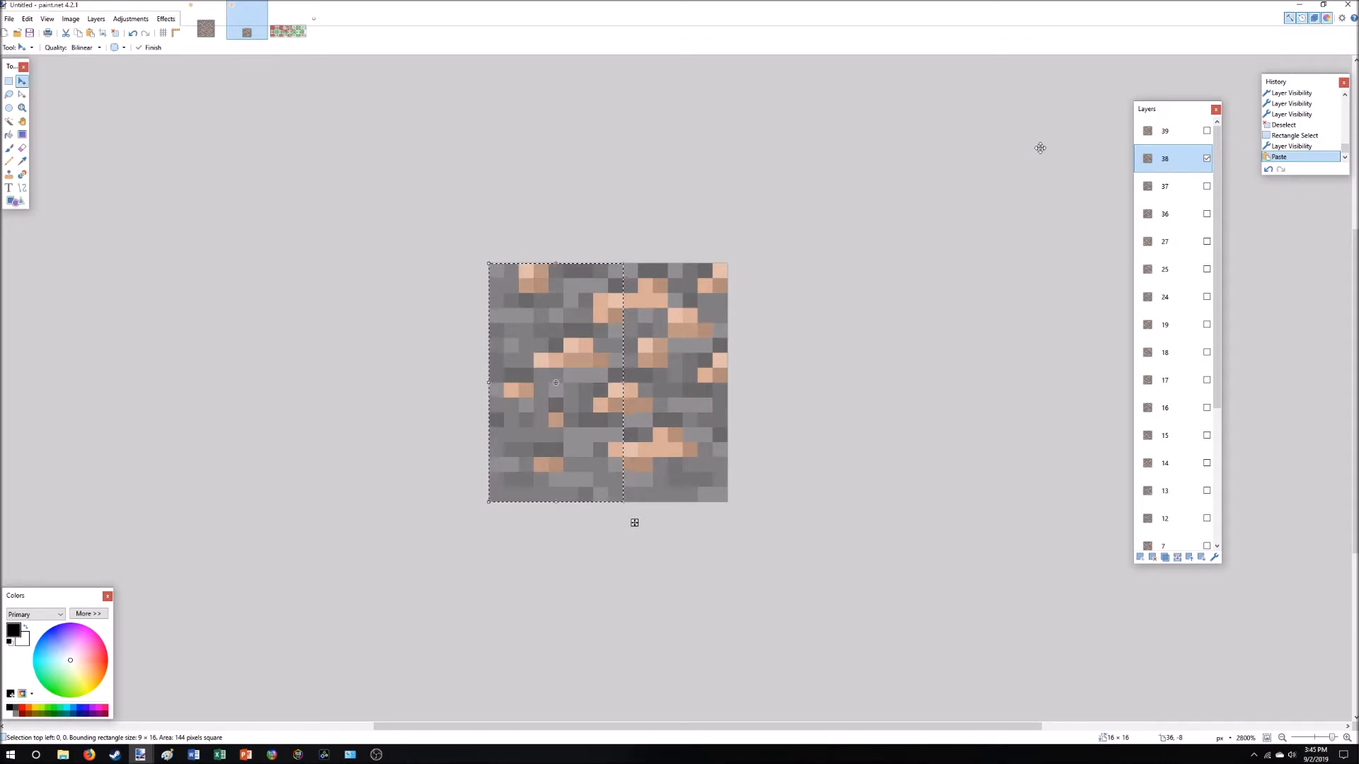
pyautogui.click(1181, 139)
pyautogui.click(1169, 167)
pyautogui.hotkey('ctrl', 'v')
pyautogui.hotkey('ctrl', 'd')
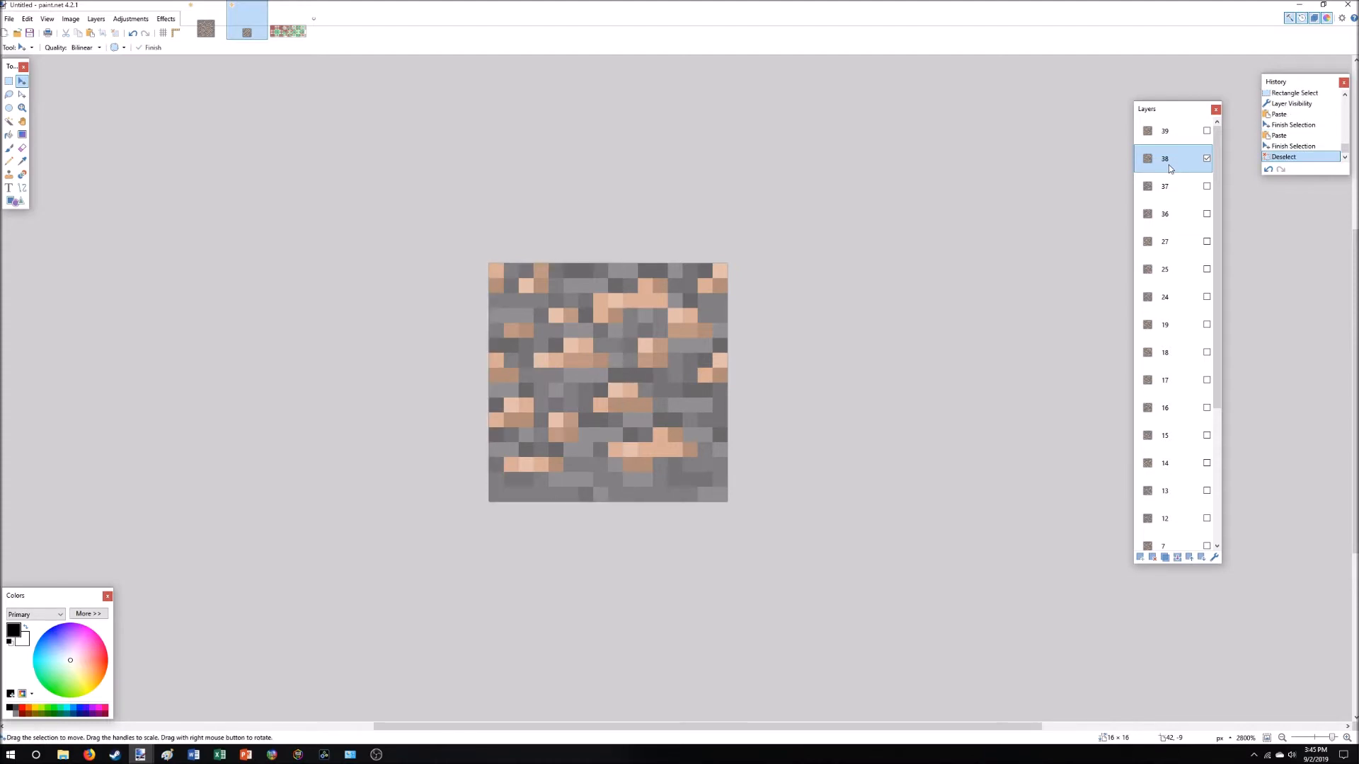
pyautogui.click(1207, 159)
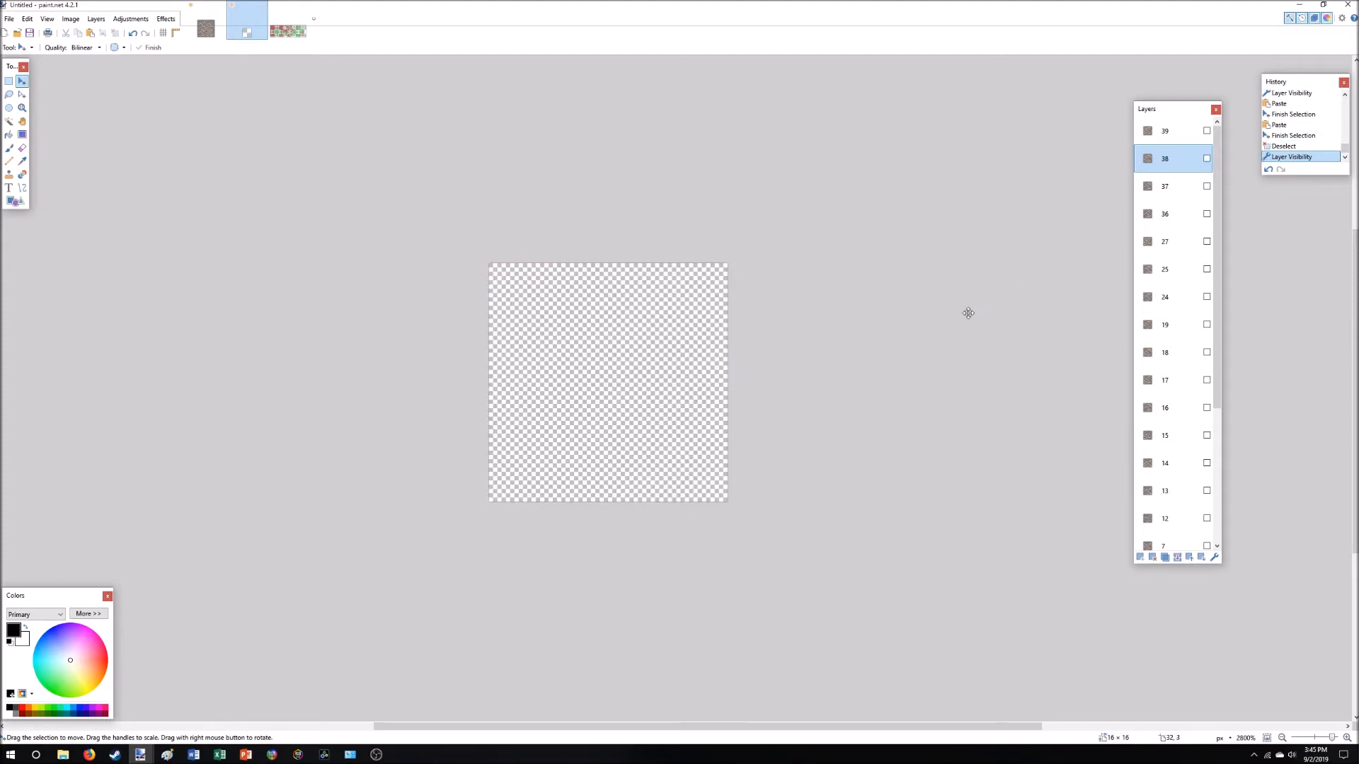
# After consulting the tile template, duplicate layer 25 and name the copy 26.
pyautogui.scroll(3, 969, 312)
pyautogui.scroll(-2, 968, 313)
pyautogui.scroll(-2, 968, 312)
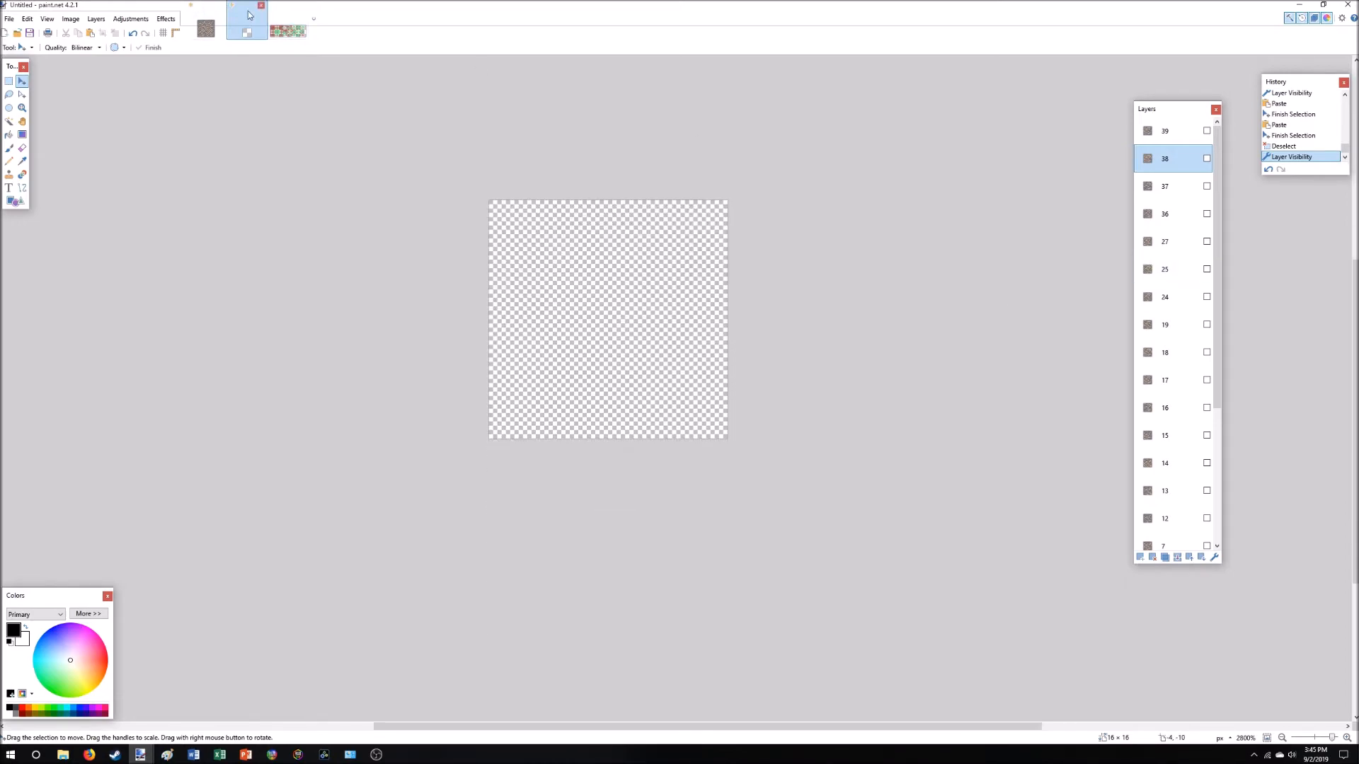
pyautogui.click(271, 22)
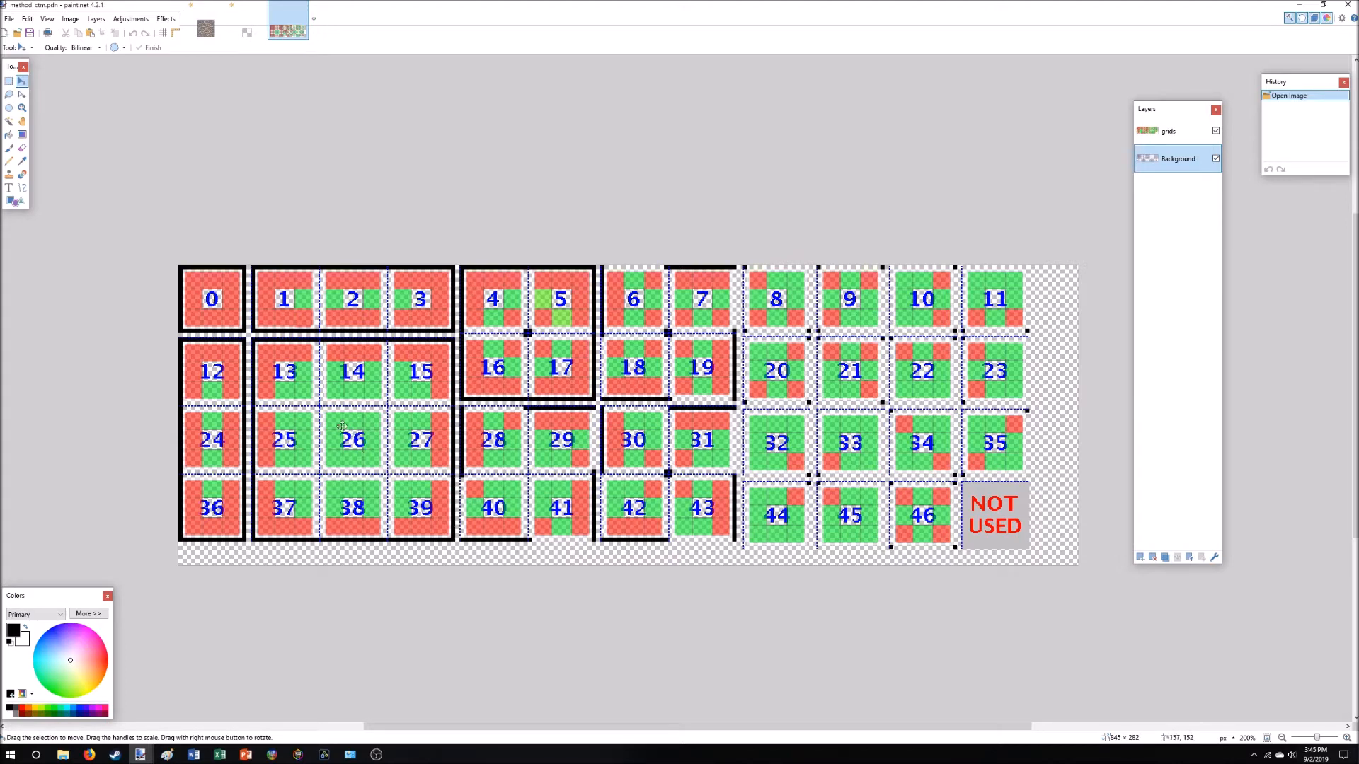
pyautogui.click(247, 29)
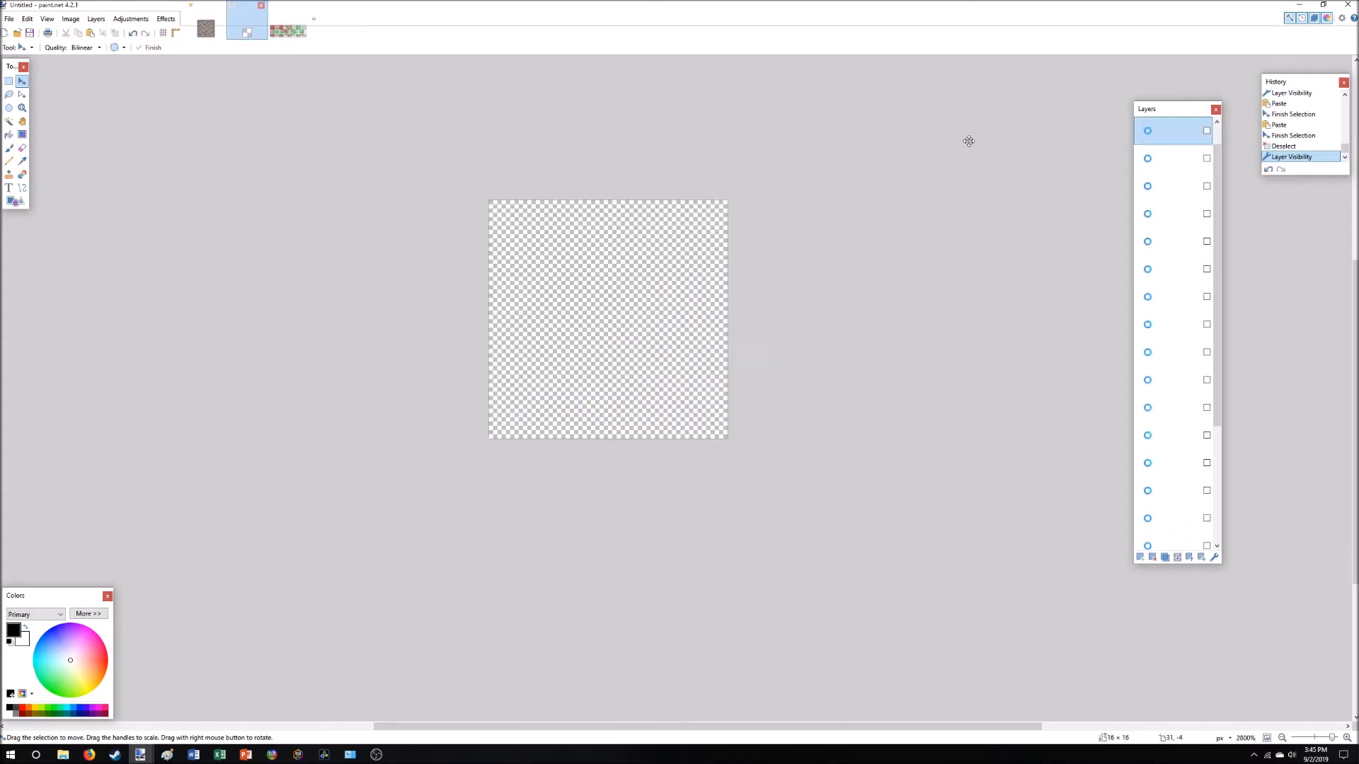
pyautogui.click(1169, 239)
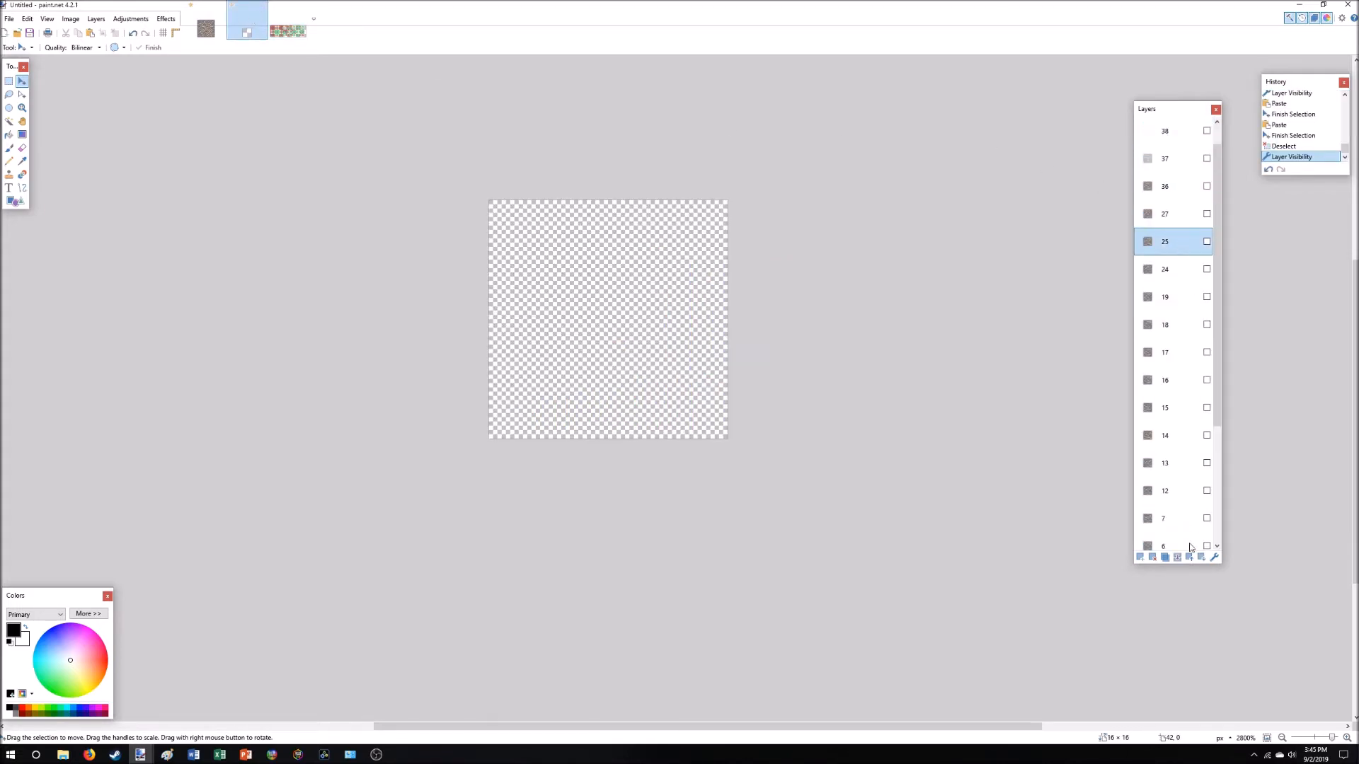
pyautogui.click(1166, 557)
pyautogui.doubleClick(1177, 245)
pyautogui.press('Return')
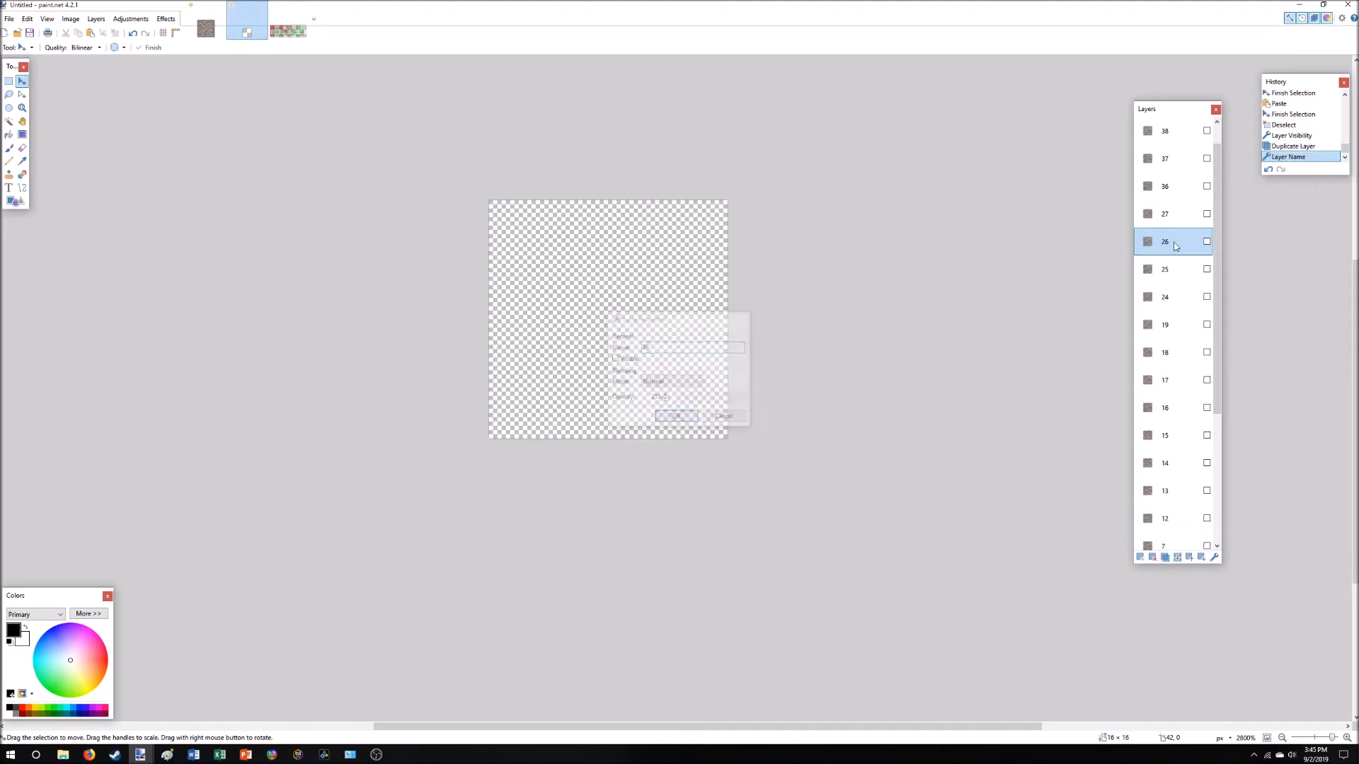
# Copy the left 9 × 16 pixel region of layer 27 into the visible layer 26 and deselect.
pyautogui.click(1207, 242)
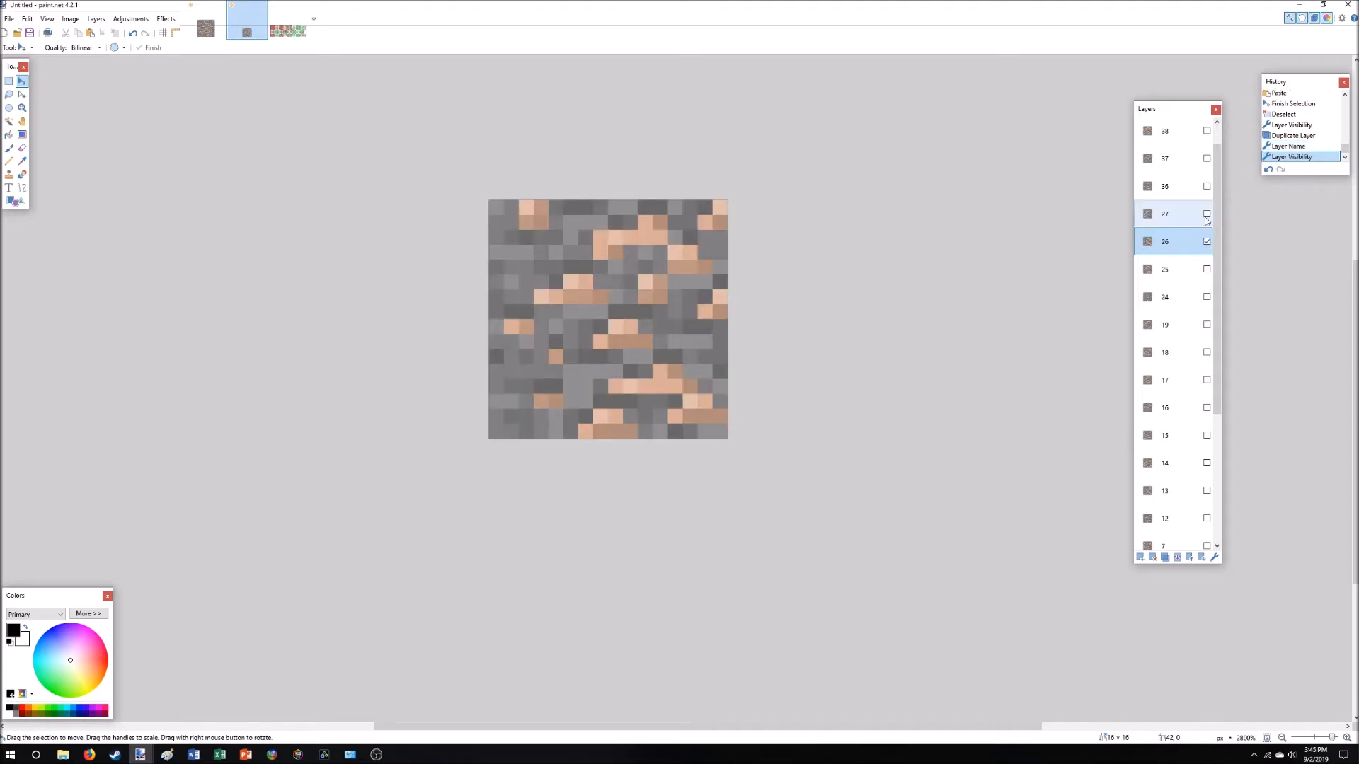
pyautogui.click(1210, 214)
pyautogui.click(1206, 214)
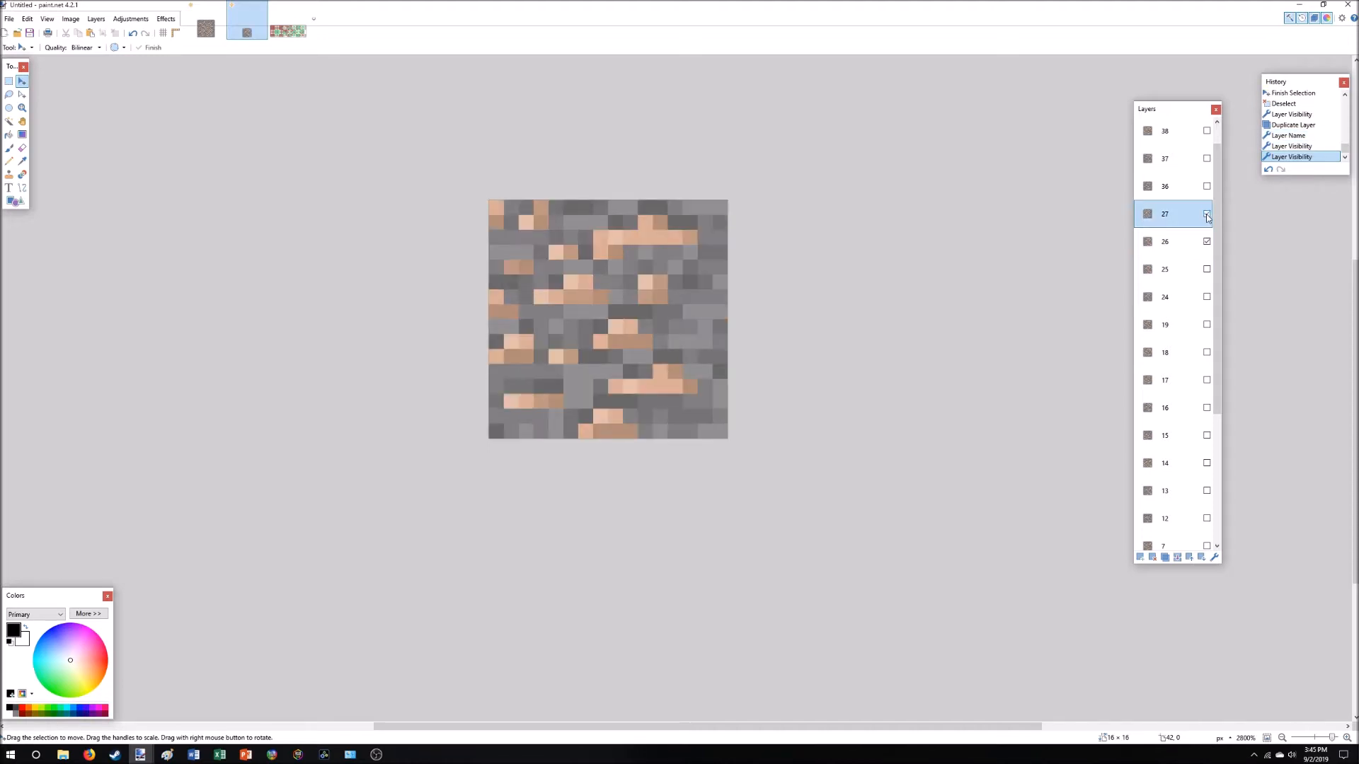
pyautogui.click(9, 82)
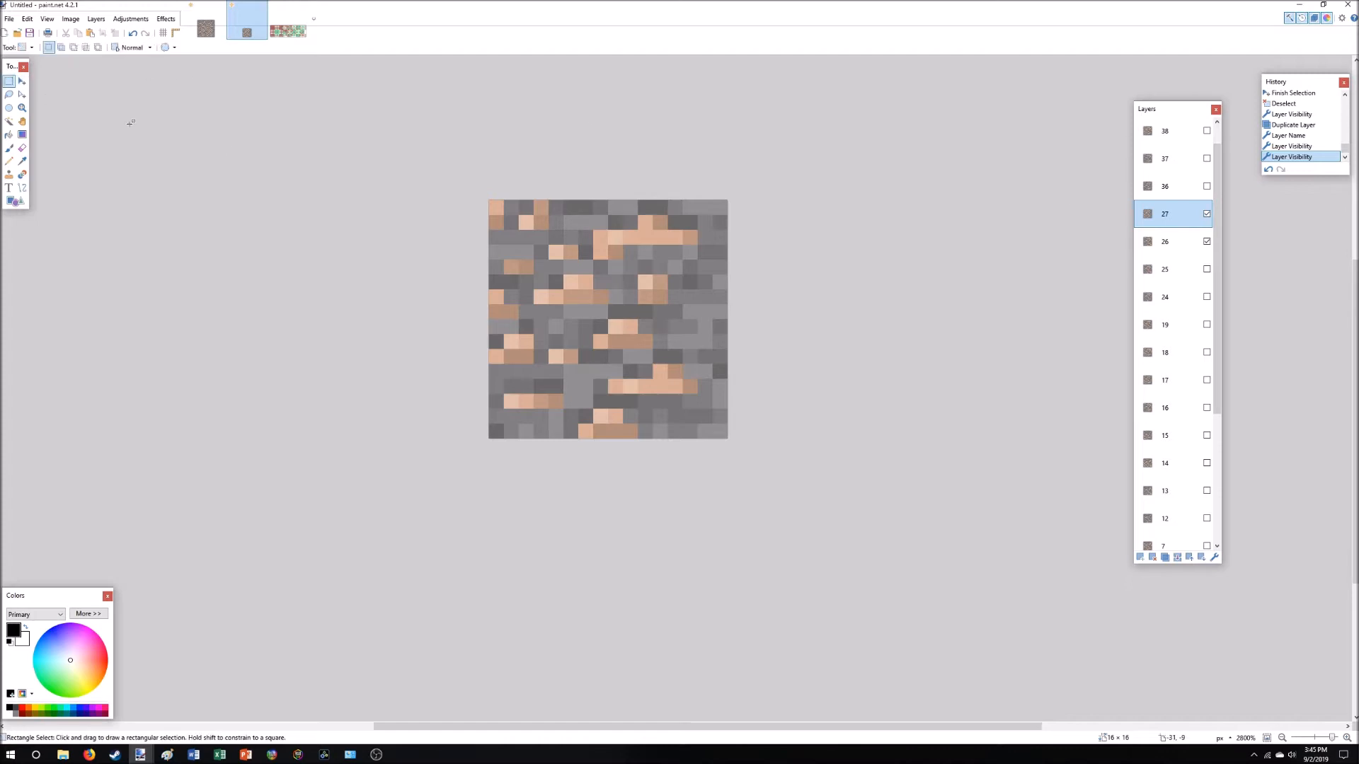
pyautogui.moveTo(457, 172); pyautogui.dragTo(613, 487)
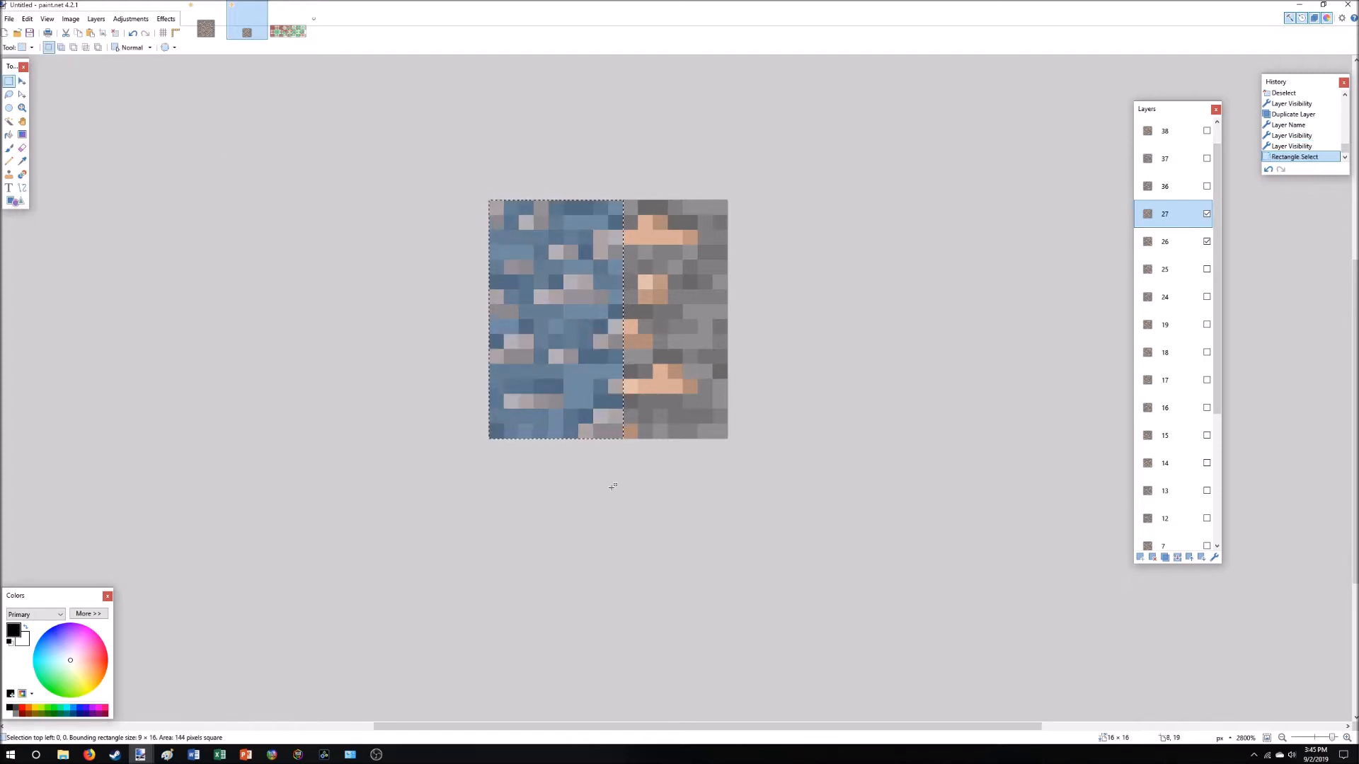
pyautogui.click(1207, 214)
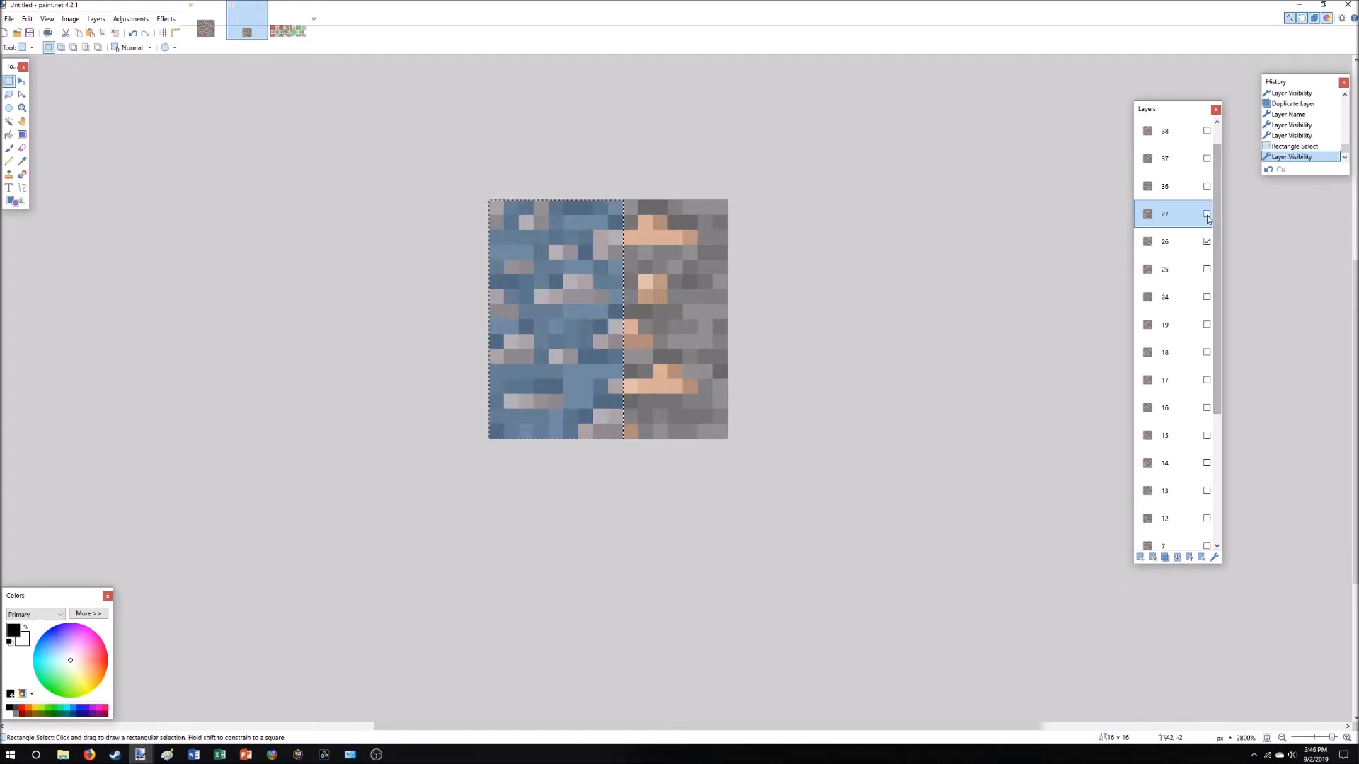
pyautogui.click(1186, 241)
pyautogui.hotkey('ctrl', 'v')
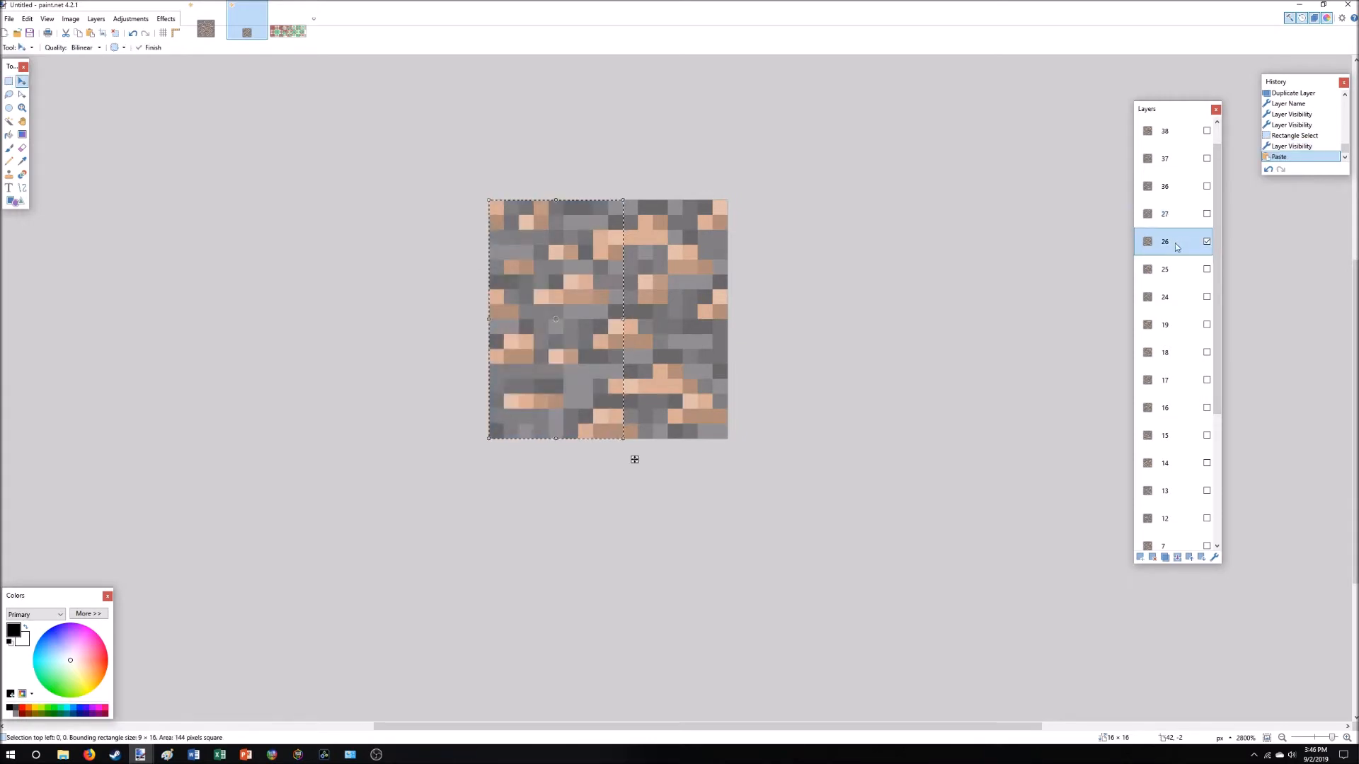
pyautogui.hotkey('ctrl', 'd')
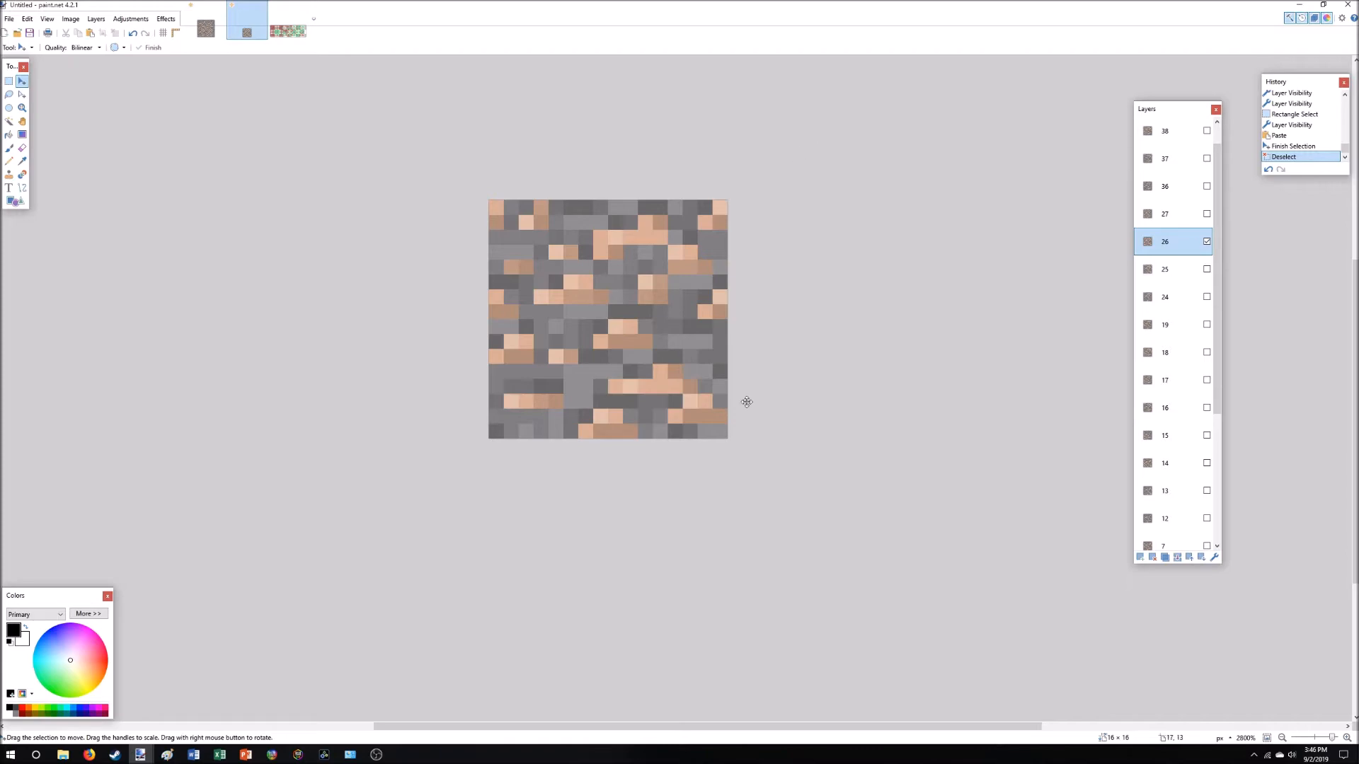
# After checking the tile template, copy the right-hand full-height region of an existing tile into layer 34.
pyautogui.click(288, 31)
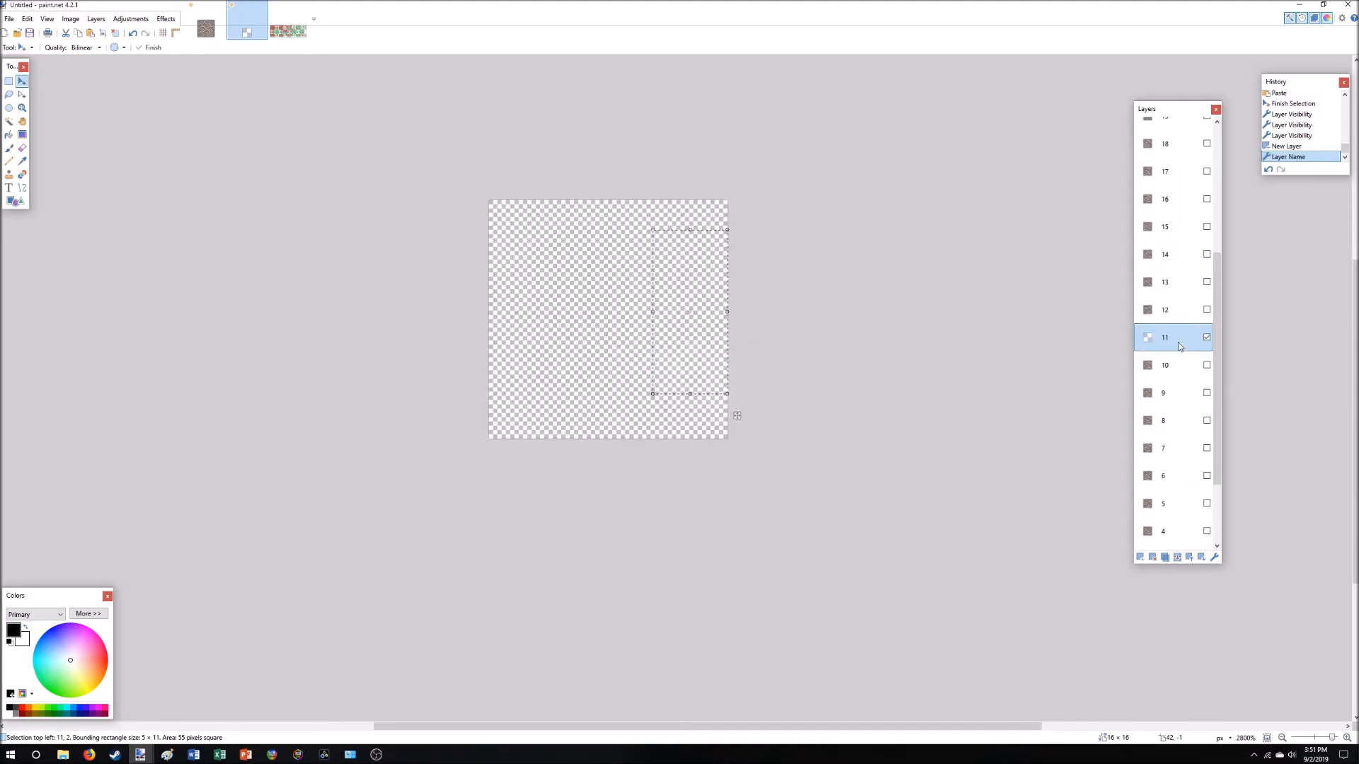
pyautogui.click(273, 29)
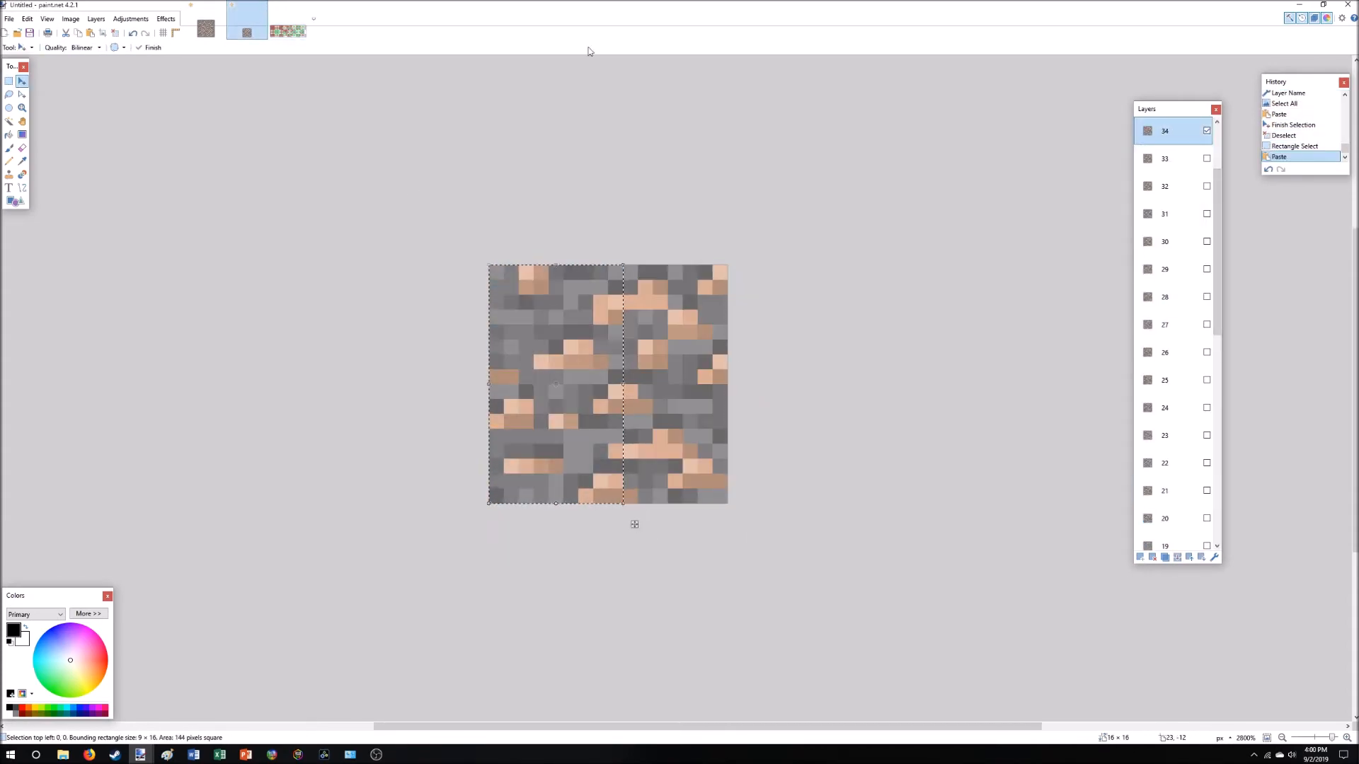
pyautogui.click(288, 31)
pyautogui.click(247, 20)
pyautogui.moveTo(598, 270); pyautogui.dragTo(732, 507)
pyautogui.hotkey('ctrl', 'v')
# Add a new layer named 35 above layer 34.
pyautogui.click(1140, 558)
pyautogui.doubleClick(1173, 210)
pyautogui.write('35')
pyautogui.click(677, 417)
# Following the tile template, fill layer 35 with the left-hand and right-hand full-height regions of existing tiles.
pyautogui.click(288, 31)
pyautogui.click(247, 20)
pyautogui.moveTo(490, 267); pyautogui.dragTo(636, 507)
pyautogui.hotkey('ctrl', 'v')
pyautogui.click(1167, 456)
pyautogui.moveTo(612, 270); pyautogui.dragTo(732, 507)
pyautogui.click(1190, 210)
pyautogui.hotkey('ctrl', 'v')
# Add a new layer for tile 40 and paste an entire existing tile into it, following the template.
pyautogui.click(1140, 557)
pyautogui.click(288, 31)
pyautogui.click(247, 19)
pyautogui.hotkey('ctrl', 'a')
pyautogui.click(1174, 334)
pyautogui.hotkey('ctrl', 'v')
pyautogui.click(1172, 214)
pyautogui.click(288, 31)
pyautogui.click(247, 20)
# Name the new layer 41, paste an entire existing tile into it and select the upper-left region.
pyautogui.doubleClick(1179, 133)
pyautogui.write('41')
pyautogui.hotkey('ctrl', 'a')
pyautogui.hotkey('ctrl', 'v')
pyautogui.moveTo(490, 267); pyautogui.dragTo(621, 413)
# Name the next tile layer 42 and, after consulting the template, paste an entire existing tile into it.
pyautogui.write('42')
pyautogui.click(681, 417)
pyautogui.click(288, 31)
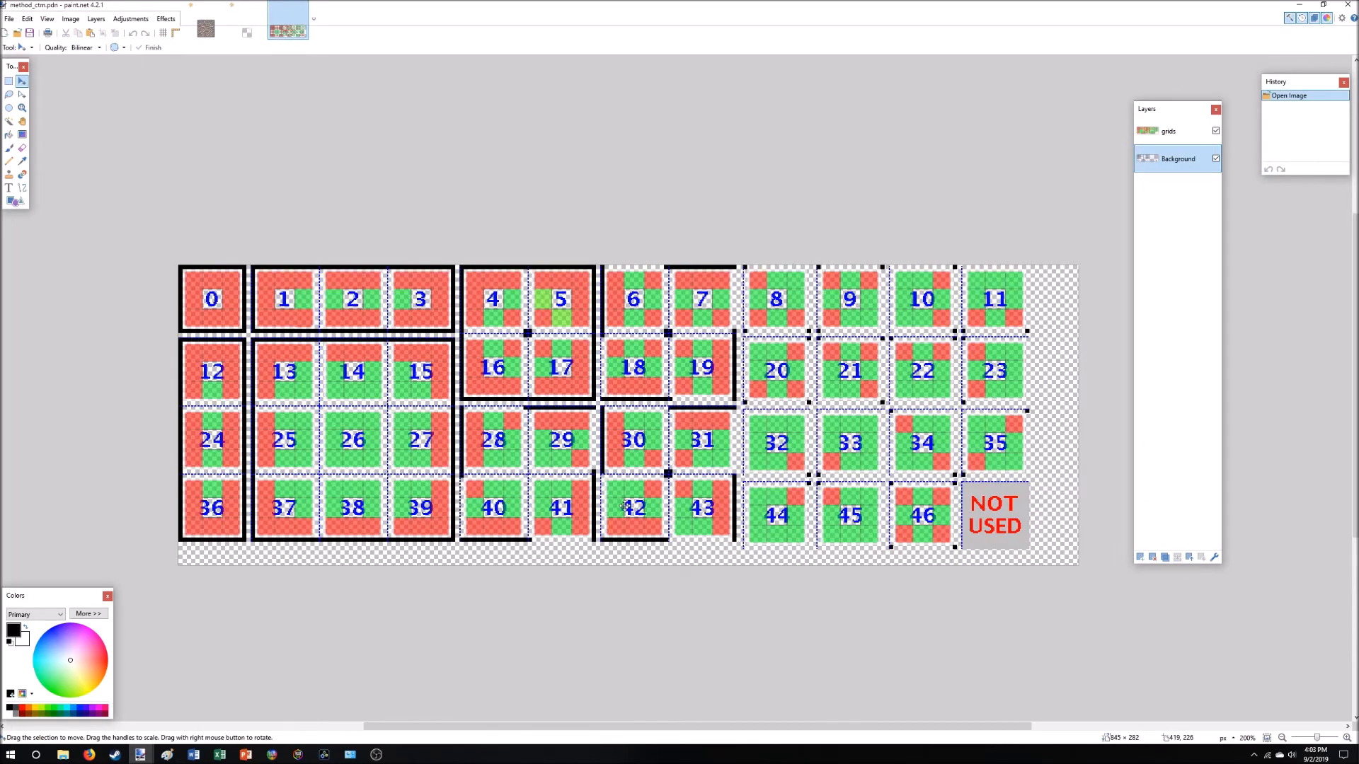
pyautogui.click(247, 20)
pyautogui.hotkey('ctrl', 'a')
pyautogui.hotkey('ctrl', 'v')
pyautogui.click(1167, 503)
# Copy the region required by the template from an existing tile into layer 42, deselect and hide layer 42.
pyautogui.click(288, 31)
pyautogui.click(247, 20)
pyautogui.click(8, 81)
pyautogui.click(1172, 138)
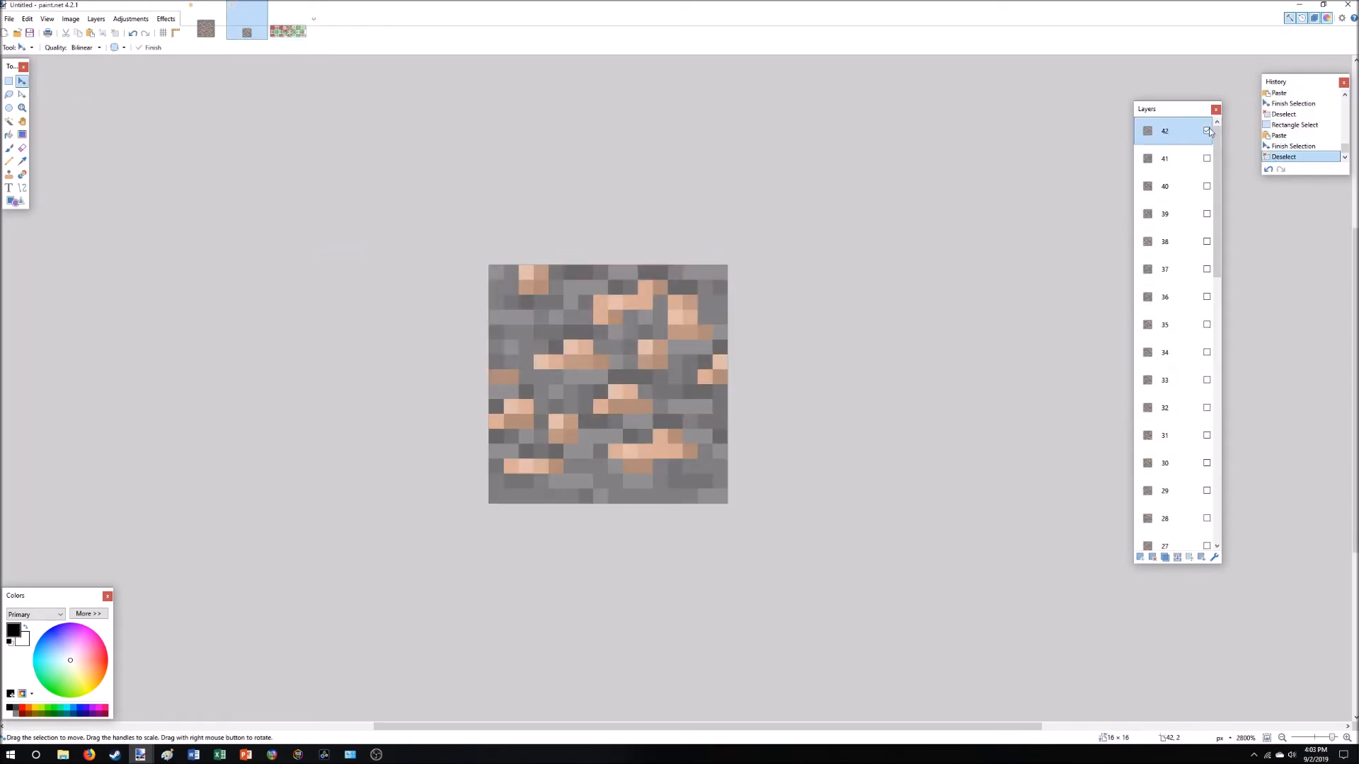
pyautogui.click(1207, 131)
# Add a new layer for tile 43 above layer 42 and paste an entire existing tile, following the template.
pyautogui.click(1140, 557)
pyautogui.click(288, 31)
pyautogui.click(247, 20)
pyautogui.click(1173, 186)
pyautogui.click(288, 31)
pyautogui.click(247, 20)
pyautogui.hotkey('ctrl', 'v')
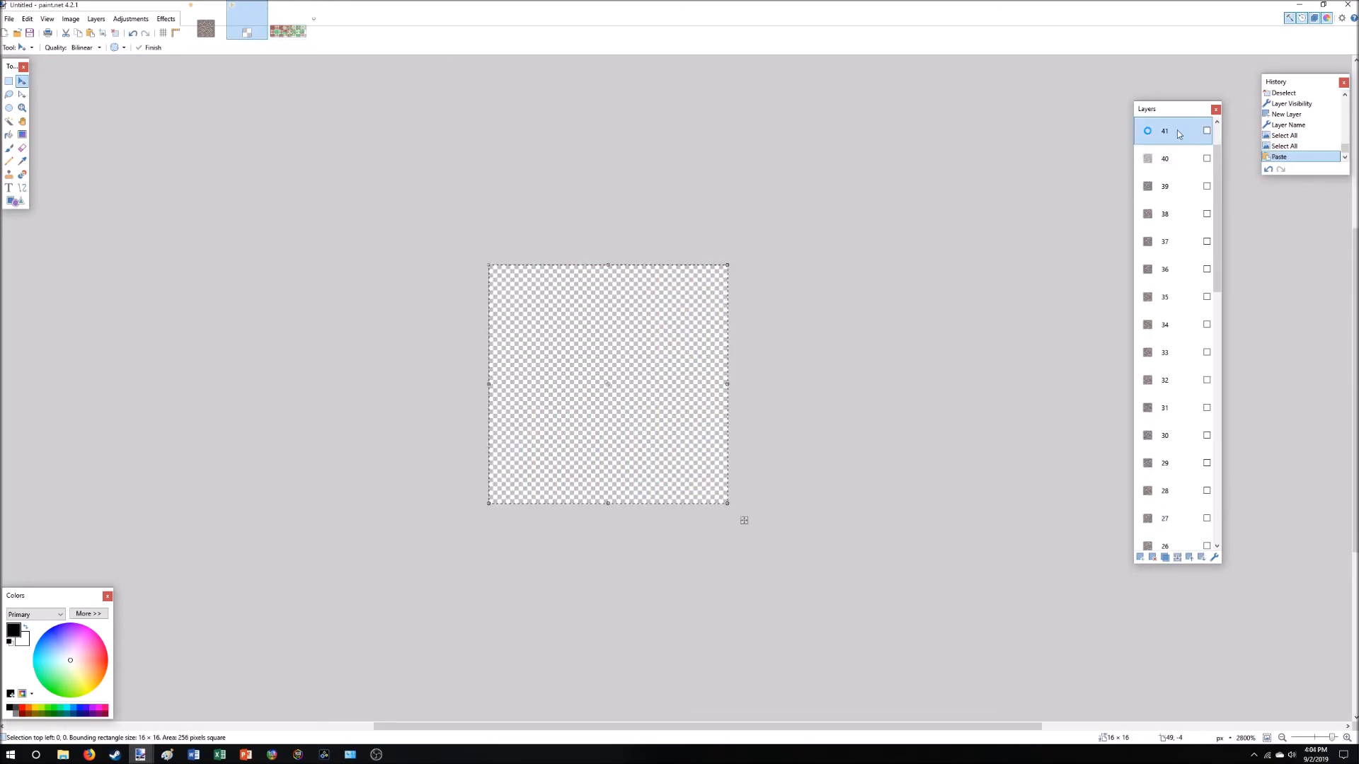
pyautogui.scroll(1, 1180, 525)
pyautogui.click(1207, 186)
# After rechecking the template, continue tile 43 with pasted pixels and select the left-hand full-height region of a tile.
pyautogui.click(1140, 558)
pyautogui.click(288, 31)
pyautogui.click(247, 19)
pyautogui.hotkey('ctrl', 'v')
pyautogui.scroll(-3, 1179, 526)
pyautogui.moveTo(489, 266); pyautogui.dragTo(643, 503)
# Add a new layer for tile 44 and copy the right-hand full-height region of an existing tile, following the template.
pyautogui.click(1140, 558)
pyautogui.write('45')
pyautogui.press('Return')
pyautogui.click(288, 31)
pyautogui.click(247, 20)
pyautogui.click(1175, 470)
pyautogui.click(301, 37)
pyautogui.click(247, 20)
pyautogui.moveTo(728, 265); pyautogui.dragTo(608, 505)
pyautogui.hotkey('ctrl', 'v')
# Add a new layer named 45 and, following the template, select the left-hand full-height region of a tile for it.
pyautogui.click(1140, 558)
pyautogui.write('45')
pyautogui.click(288, 31)
pyautogui.click(247, 19)
pyautogui.click(1207, 158)
pyautogui.click(300, 10)
pyautogui.click(247, 20)
pyautogui.moveTo(488, 266); pyautogui.dragTo(654, 505)
# Add a new layer named 46 and, after consulting the template, copy an entire existing tile into it.
pyautogui.click(1140, 558)
pyautogui.write('46')
pyautogui.press('Return')
pyautogui.click(289, 32)
pyautogui.click(247, 20)
pyautogui.click(1164, 453)
pyautogui.hotkey('ctrl', 'a')
pyautogui.click(1165, 131)
pyautogui.hotkey('ctrl', 'v')
# Copy the lower full-width region of another existing tile into layer 46 and deselect.
pyautogui.click(1165, 231)
pyautogui.moveTo(488, 401); pyautogui.dragTo(877, 552)
pyautogui.hotkey('ctrl', 'v')
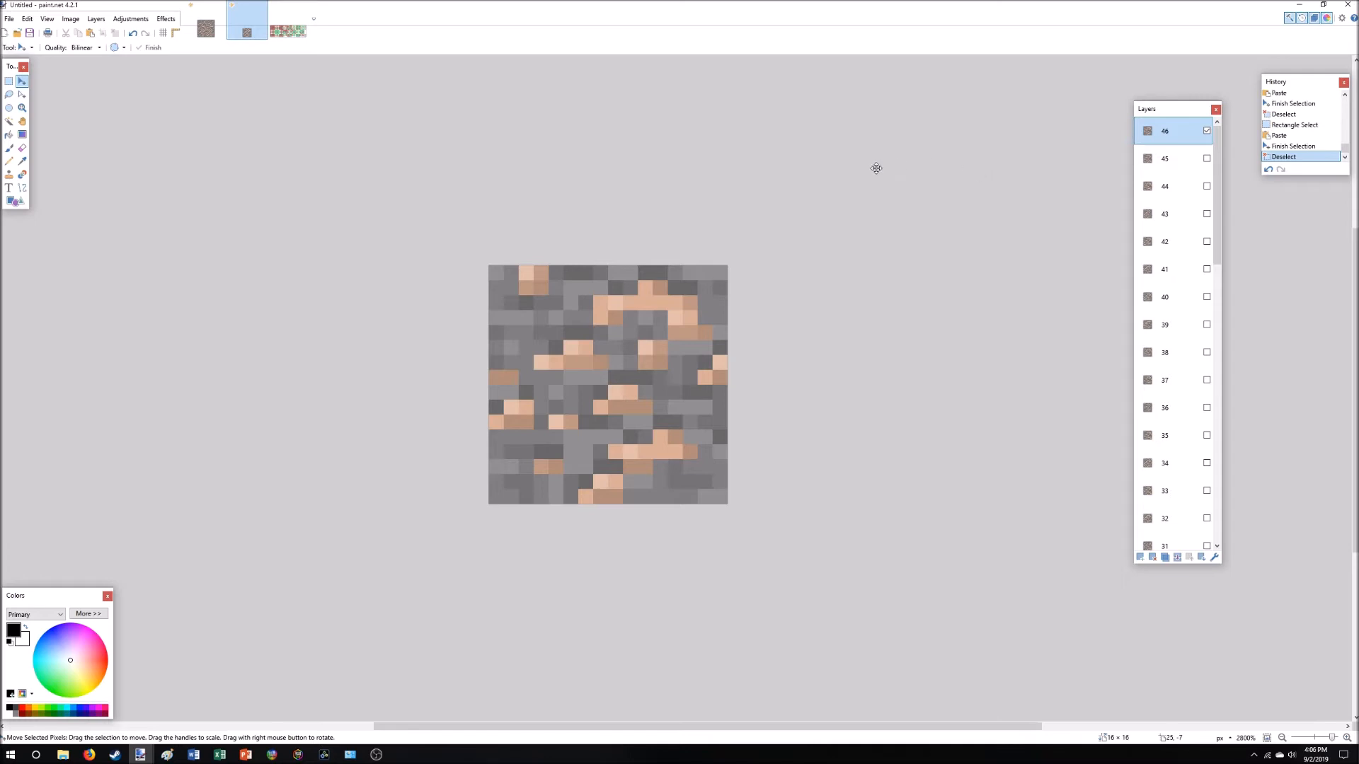
# Save the layered image as the paint.net file "all tiles" in the iron_ore folder.
pyautogui.click(8, 19)
pyautogui.click(31, 114)
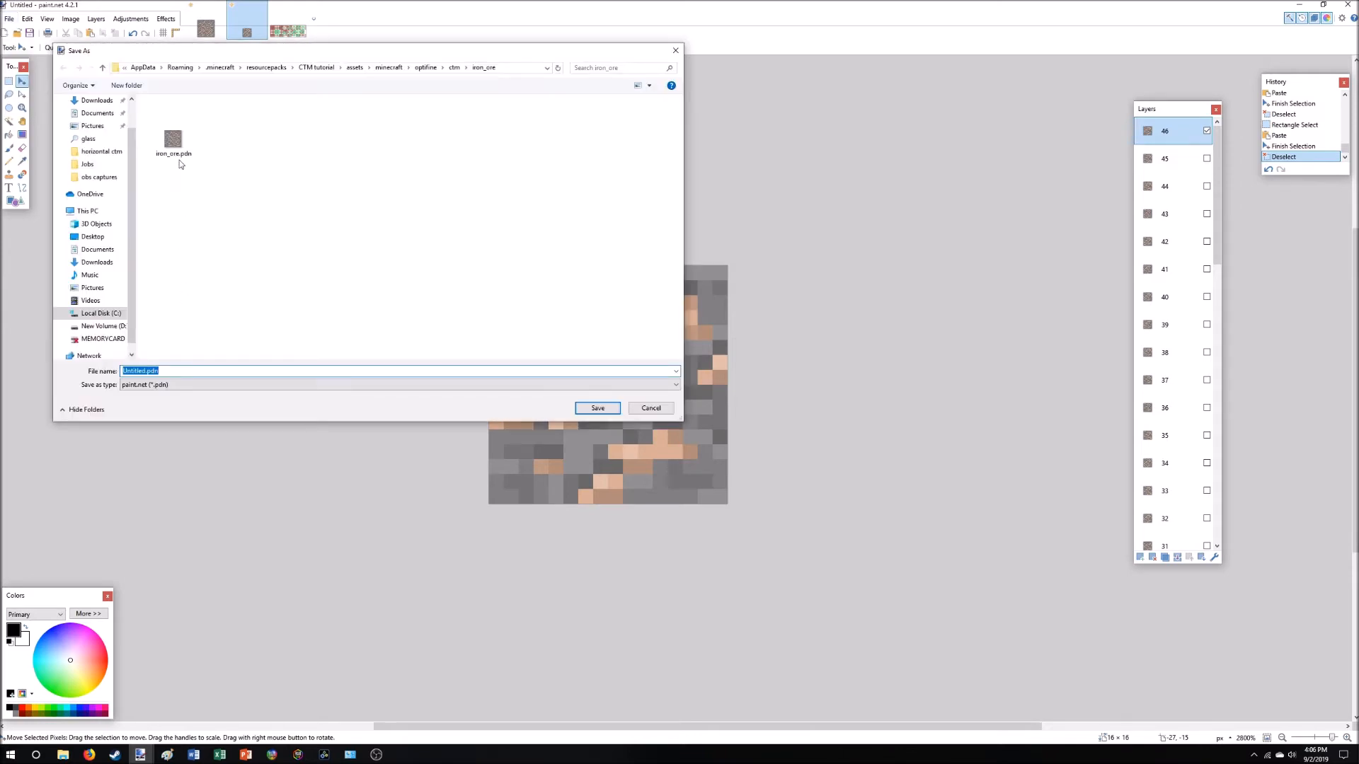
pyautogui.click(141, 371)
pyautogui.moveTo(146, 371); pyautogui.dragTo(123, 371)
pyautogui.write('all tiles')
pyautogui.click(598, 409)
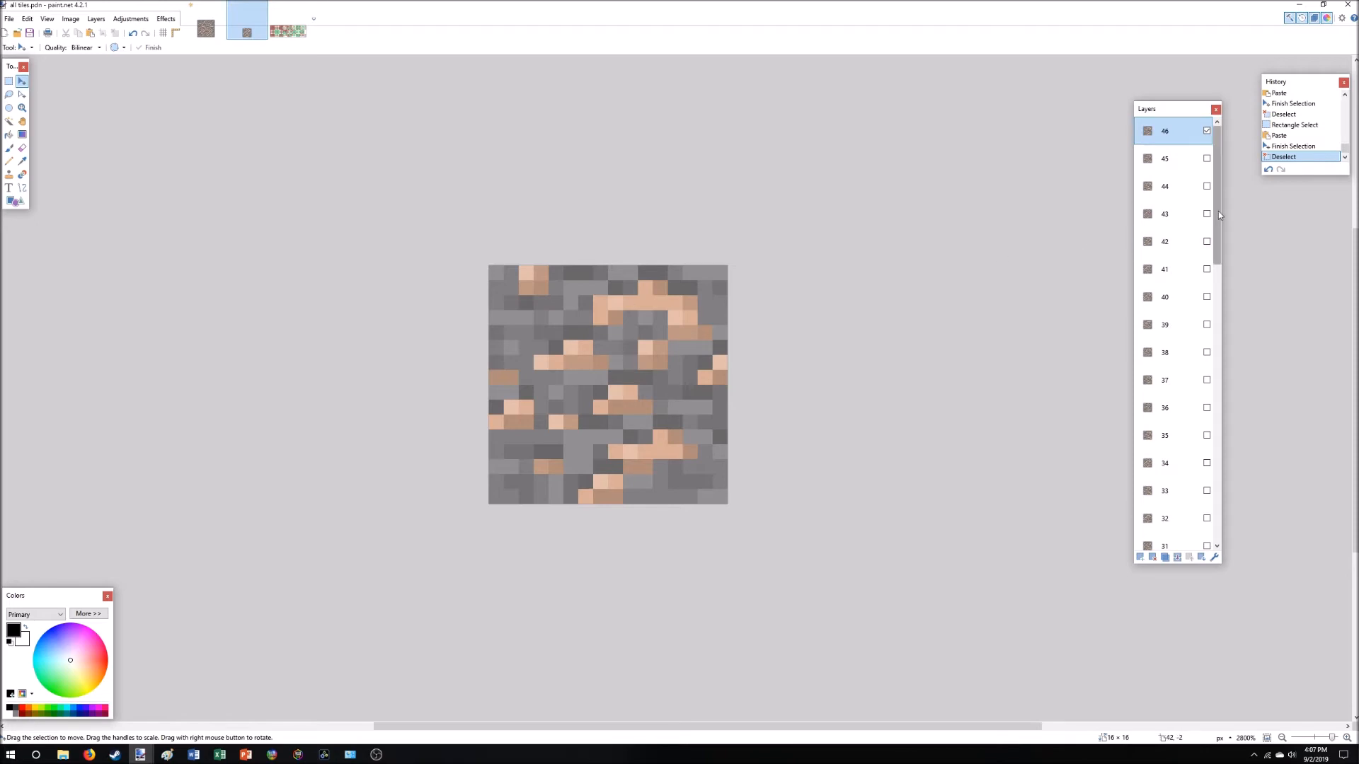
# Hide layer 46 and make only layer 0 visible.
pyautogui.click(1208, 132)
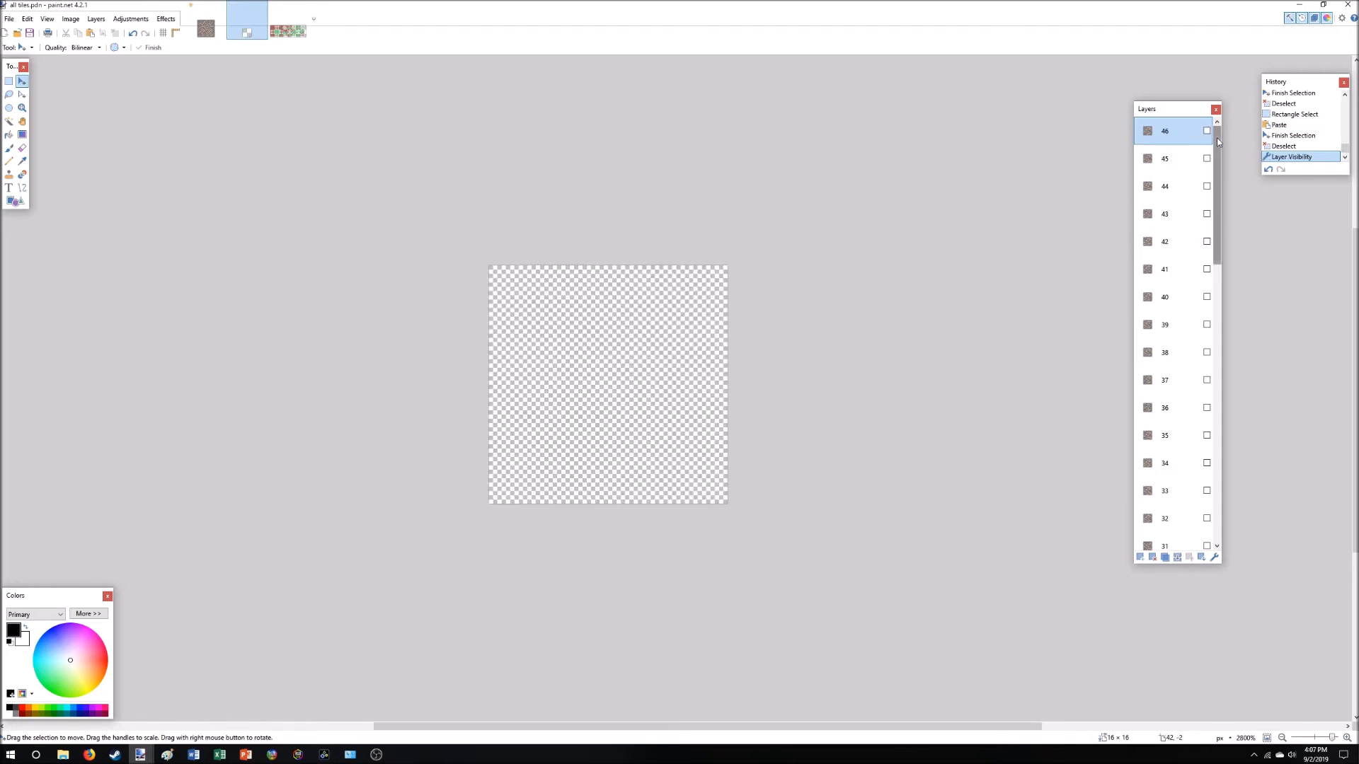
pyautogui.moveTo(1216, 138); pyautogui.dragTo(1250, 443)
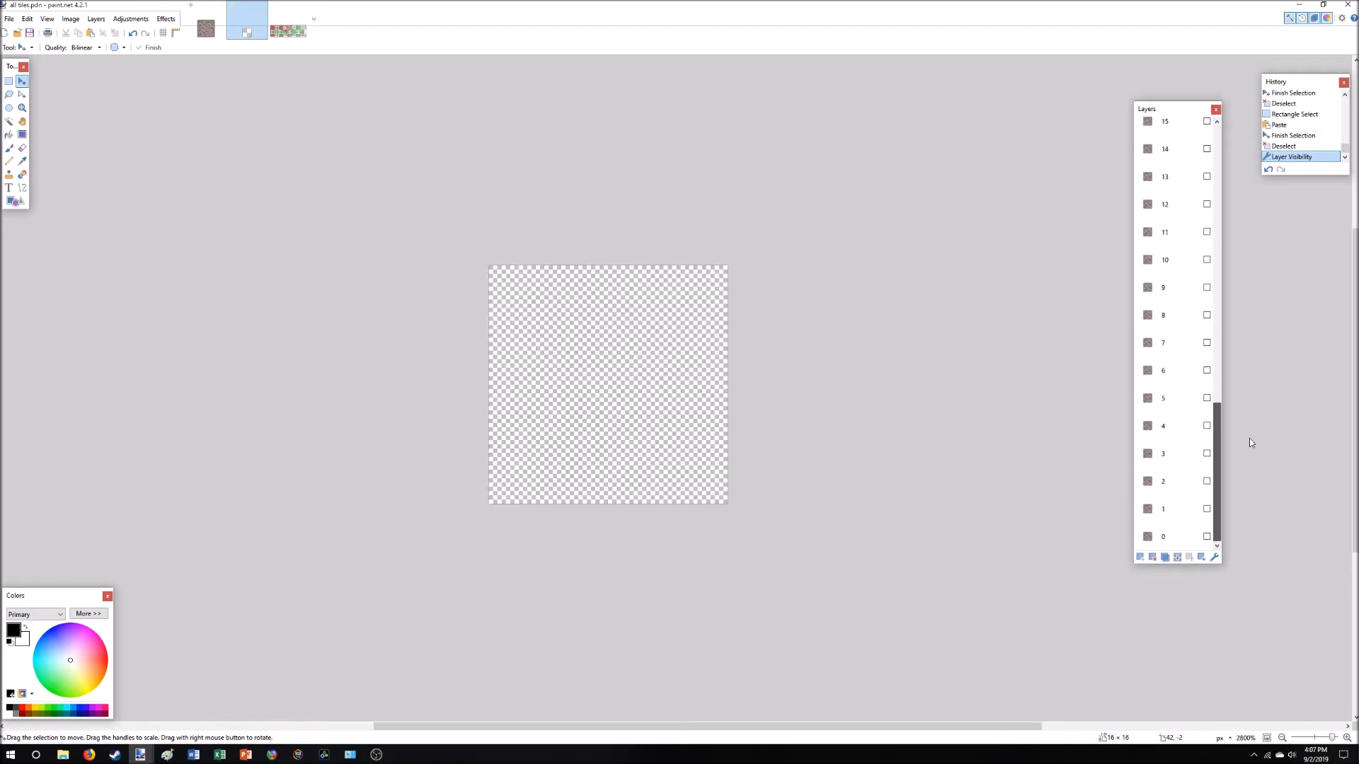
pyautogui.click(1208, 536)
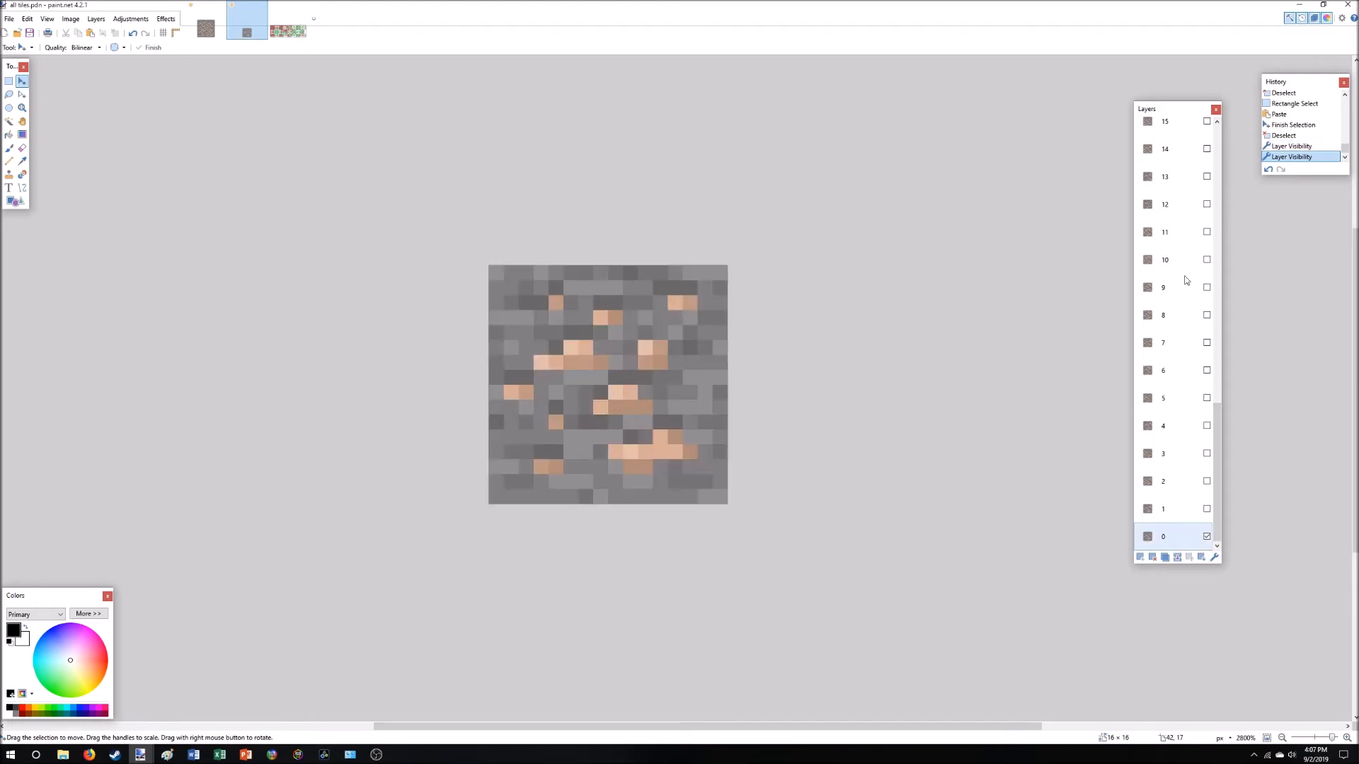
pyautogui.moveTo(1216, 445); pyautogui.dragTo(1224, 505)
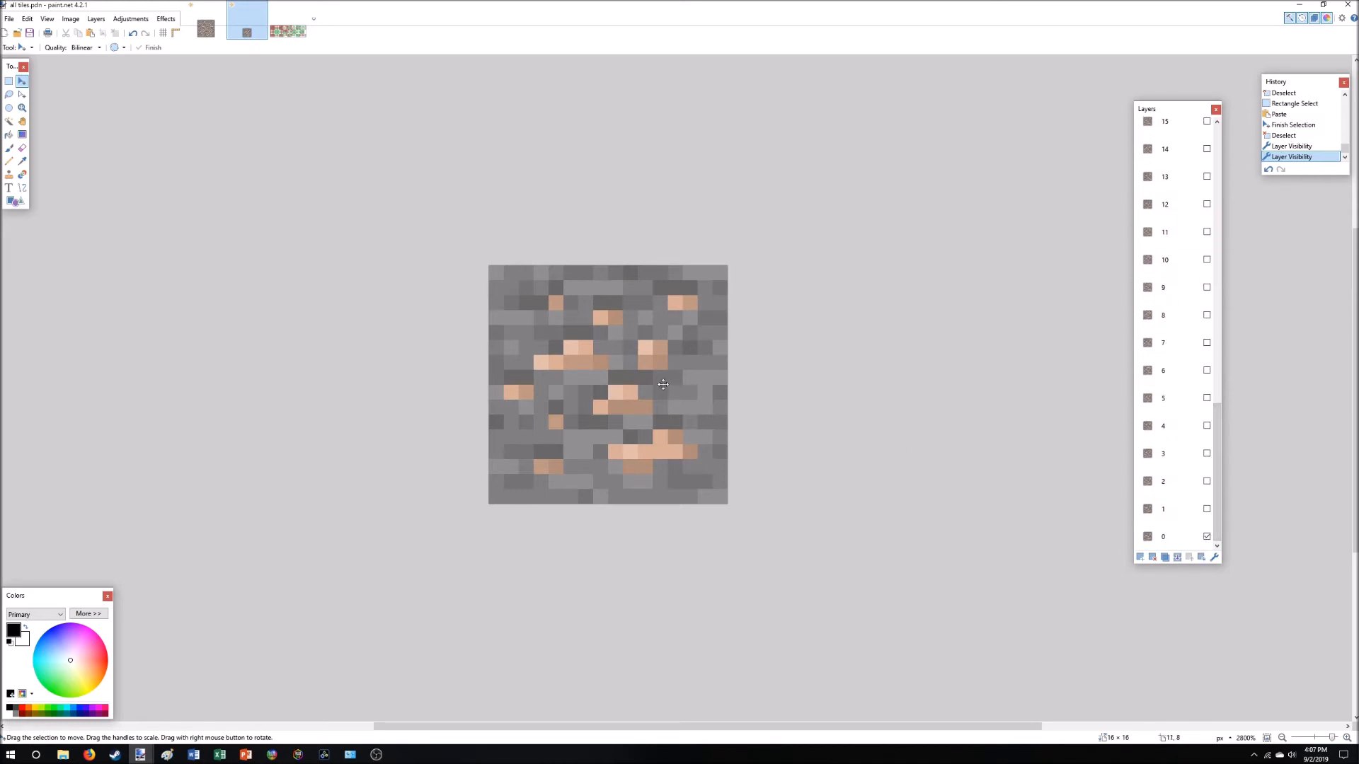
# Export the visible layer 0 tile as a flattened PNG named 0 in the iron_ore folder, keeping the default save settings.
pyautogui.click(9, 18)
pyautogui.click(31, 113)
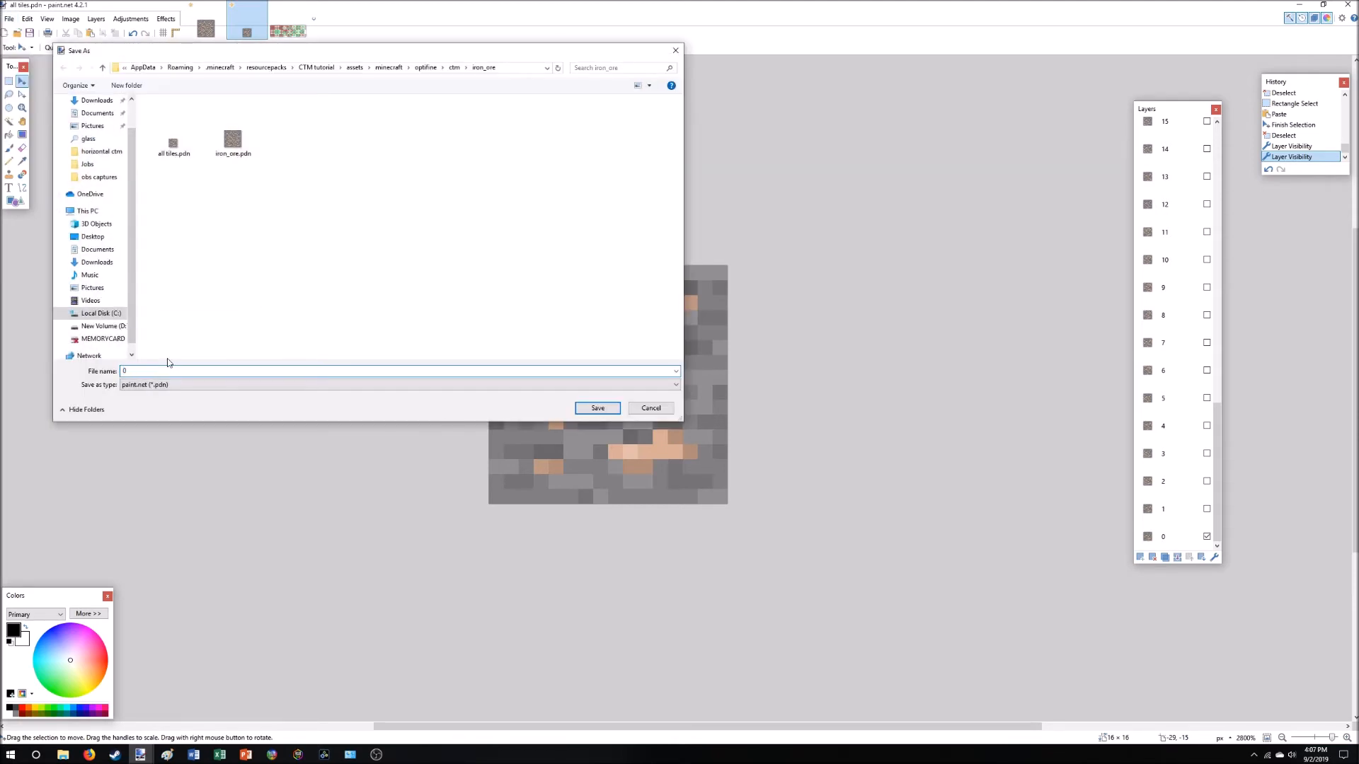
pyautogui.click(181, 385)
pyautogui.click(181, 403)
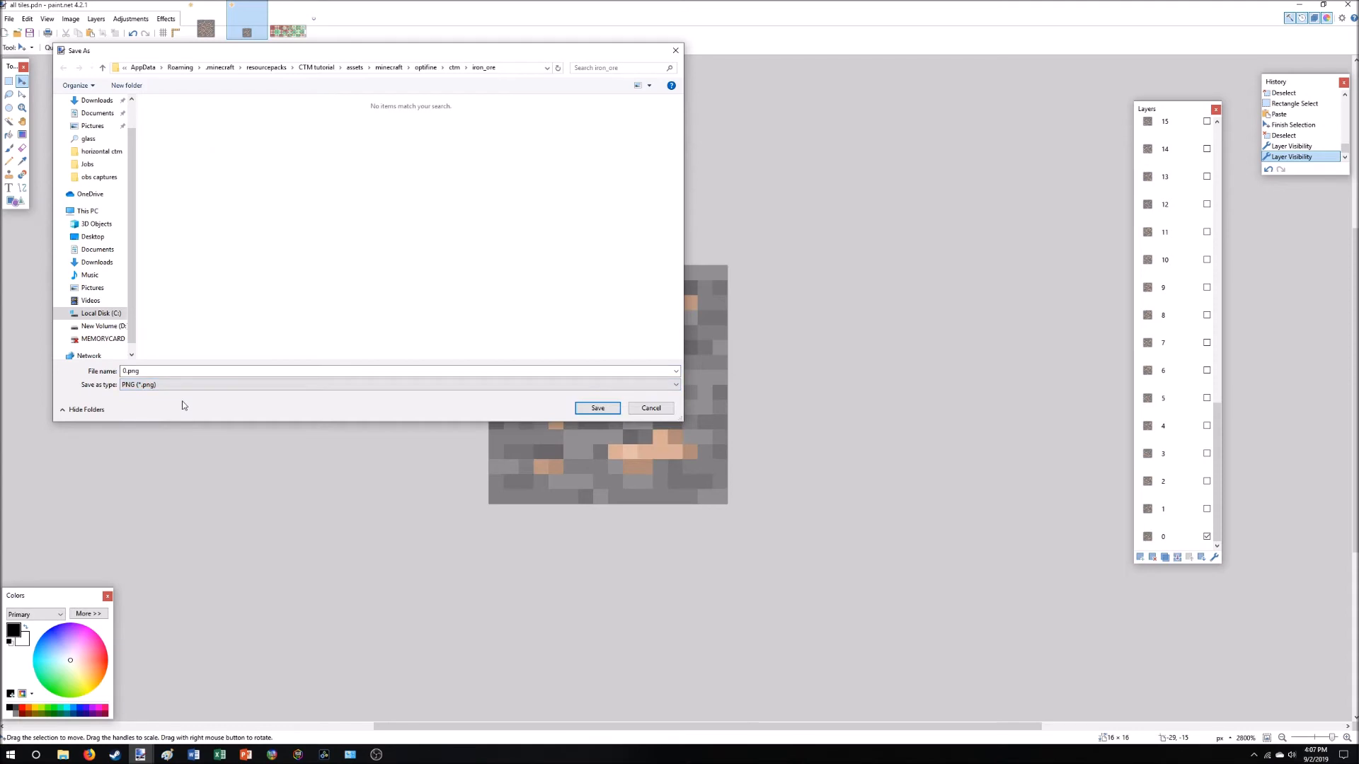
pyautogui.click(596, 408)
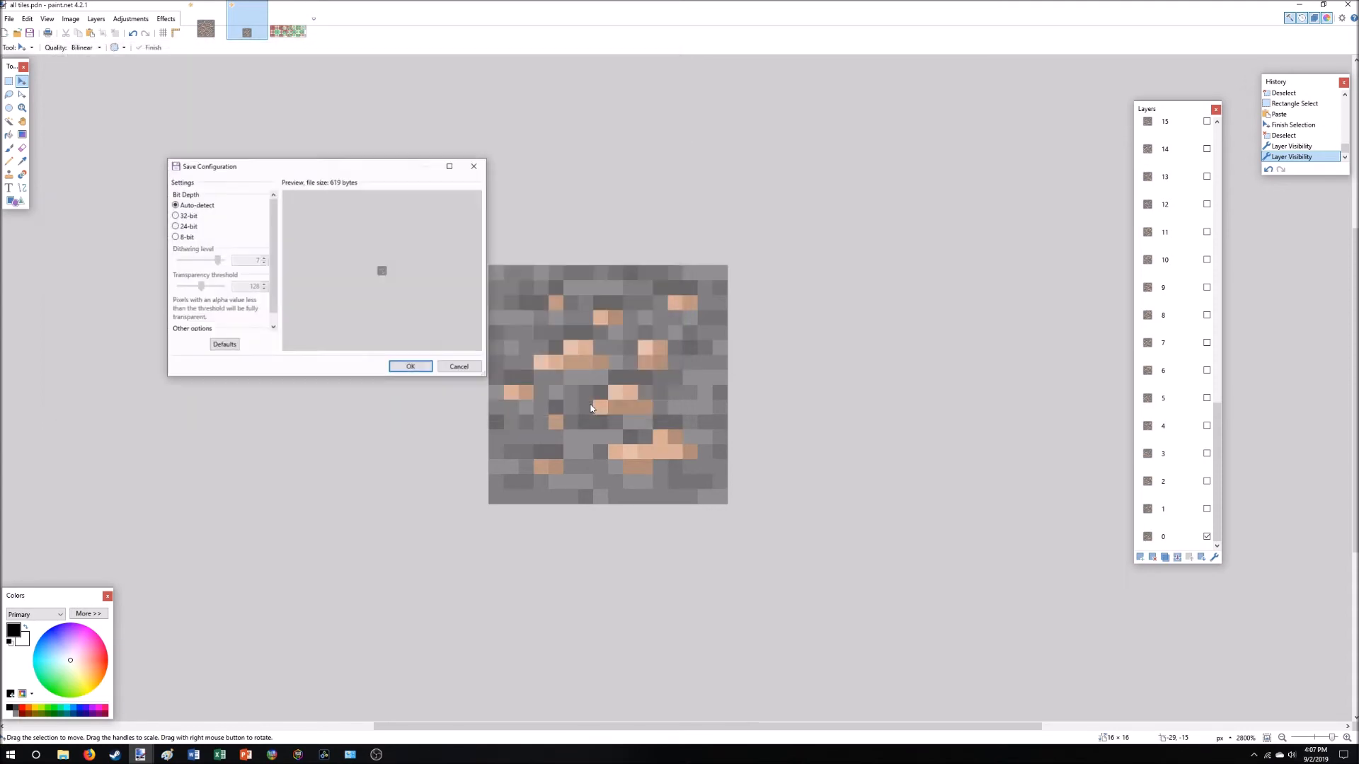
pyautogui.click(408, 368)
pyautogui.click(668, 392)
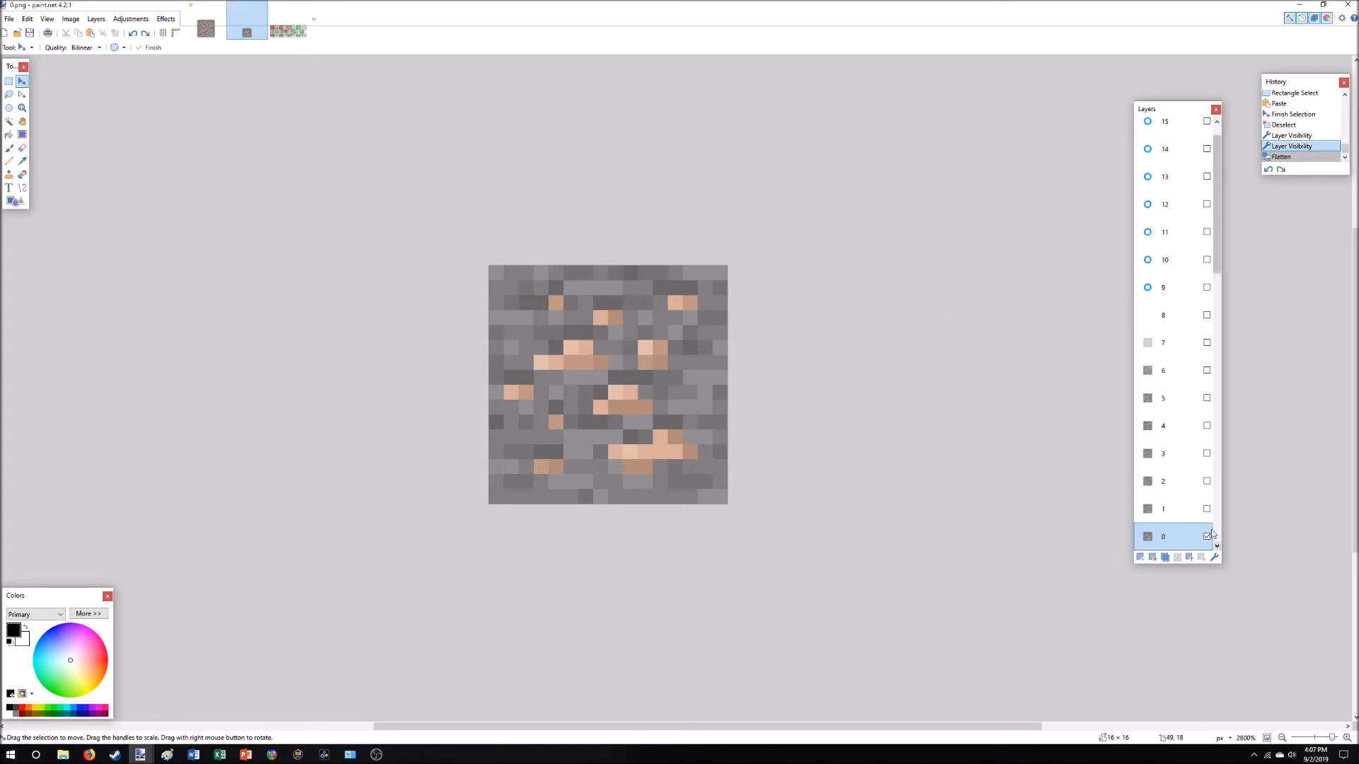
# Show layer 1 instead of layer 0 and export it as a flattened PNG named 1 in the iron_ore folder.
pyautogui.click(1207, 536)
pyautogui.click(1207, 509)
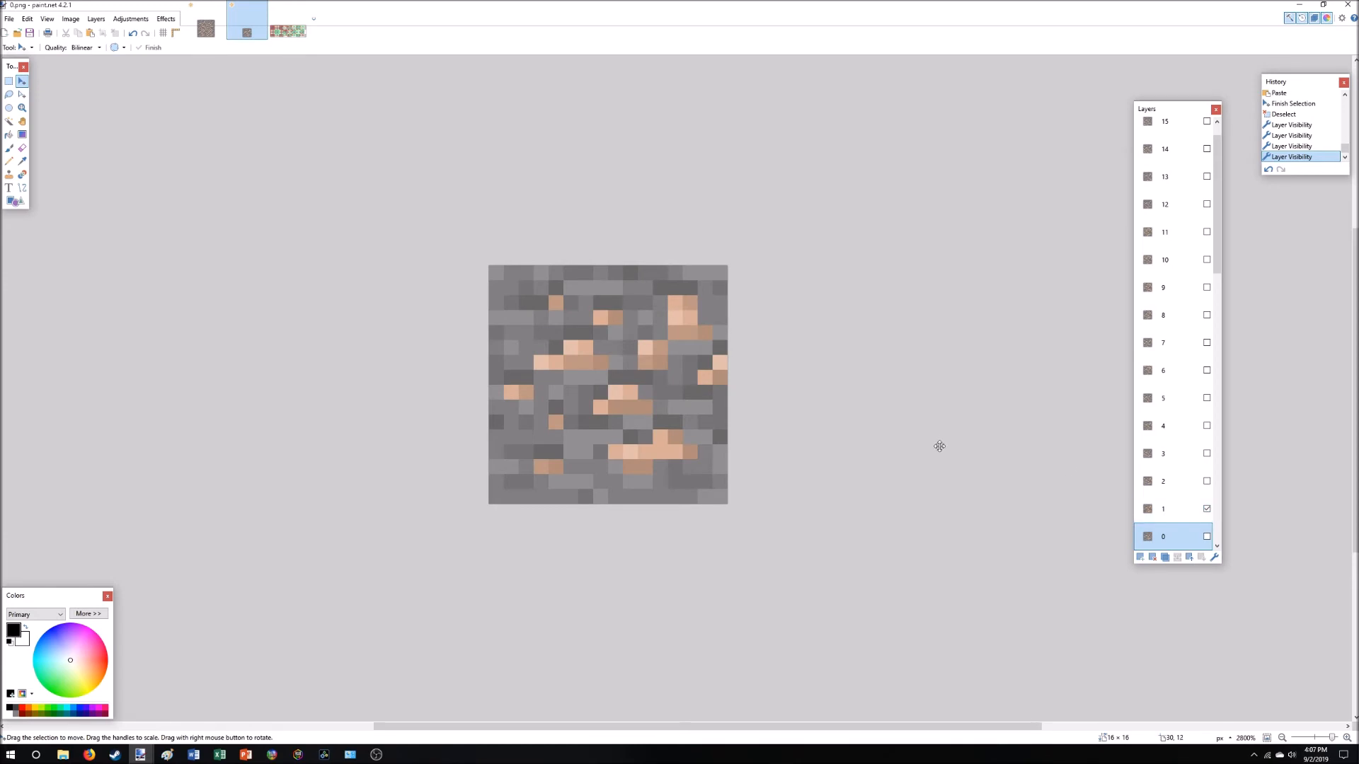
pyautogui.hotkey('ctrl', 'shift', 's')
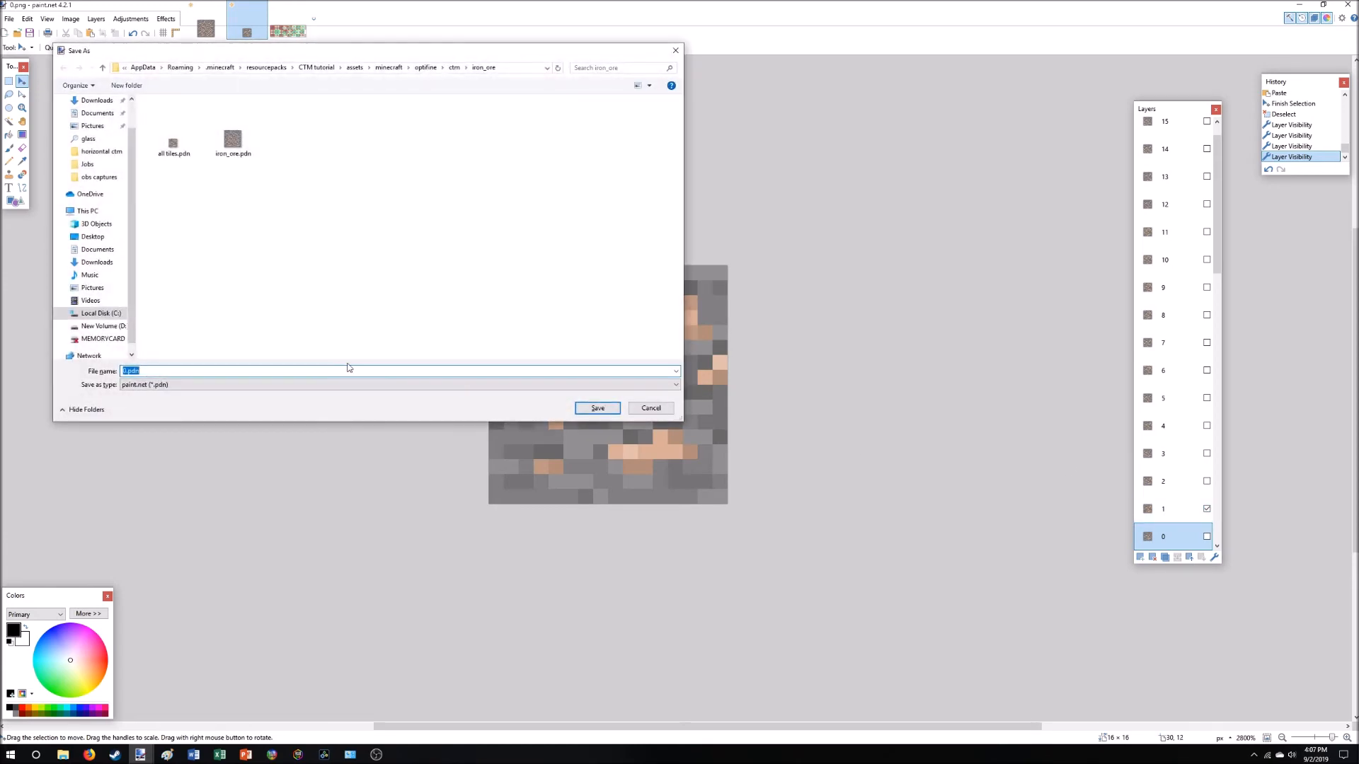
pyautogui.write('1')
pyautogui.press('Tab')
pyautogui.press('Down')
pyautogui.press('Down')
pyautogui.press('Return')
pyautogui.press('Return')
pyautogui.press('Return')
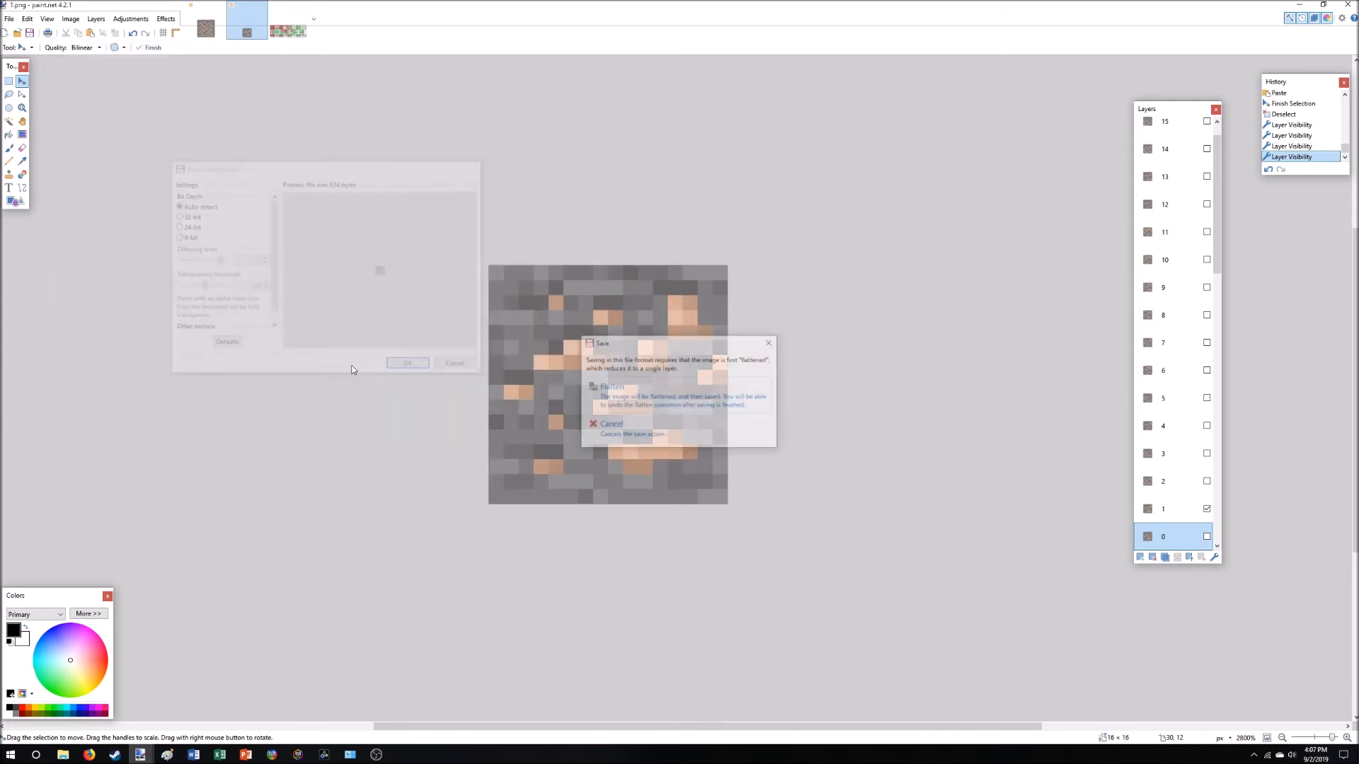
pyautogui.press('Return')
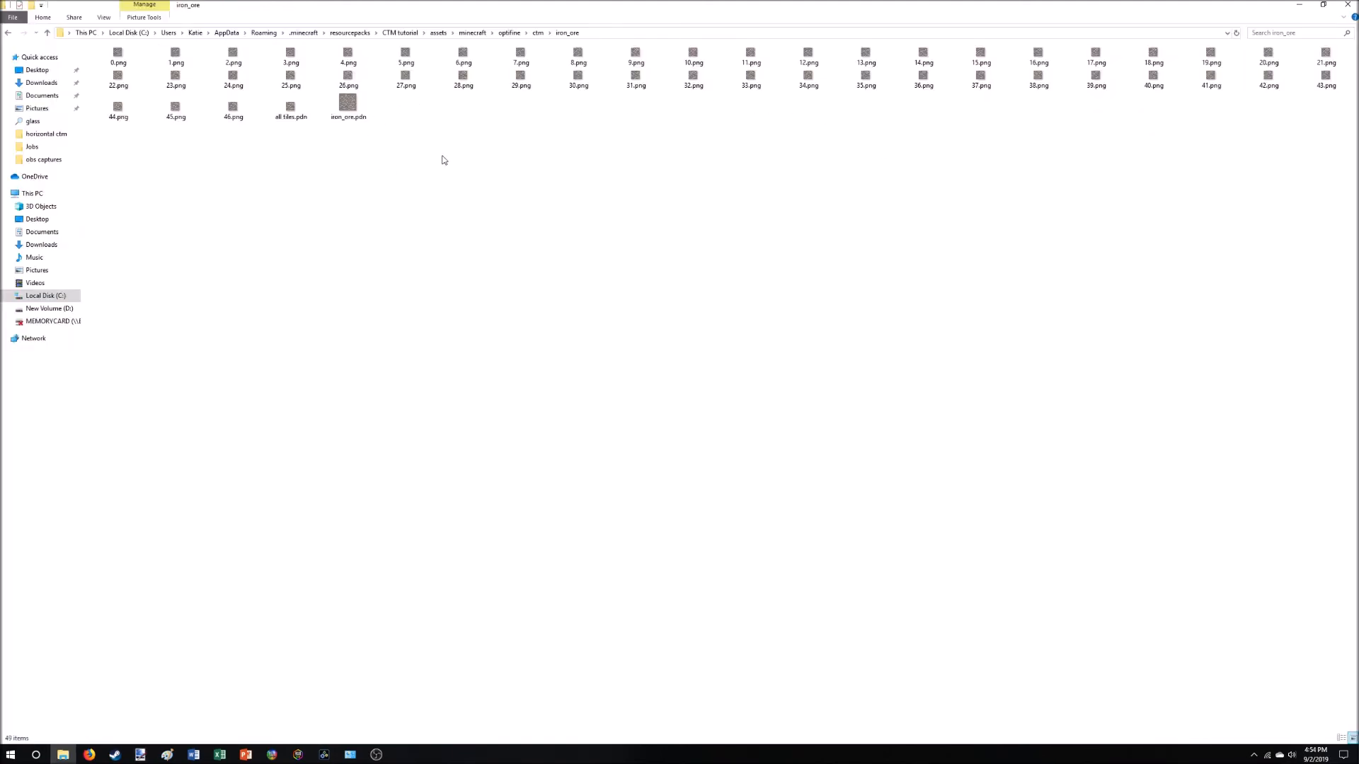
# In File Explorer, create a text document in the iron_ore folder and name it iron_ore.properties, accepting the extension change.
pyautogui.rightClick(473, 169)
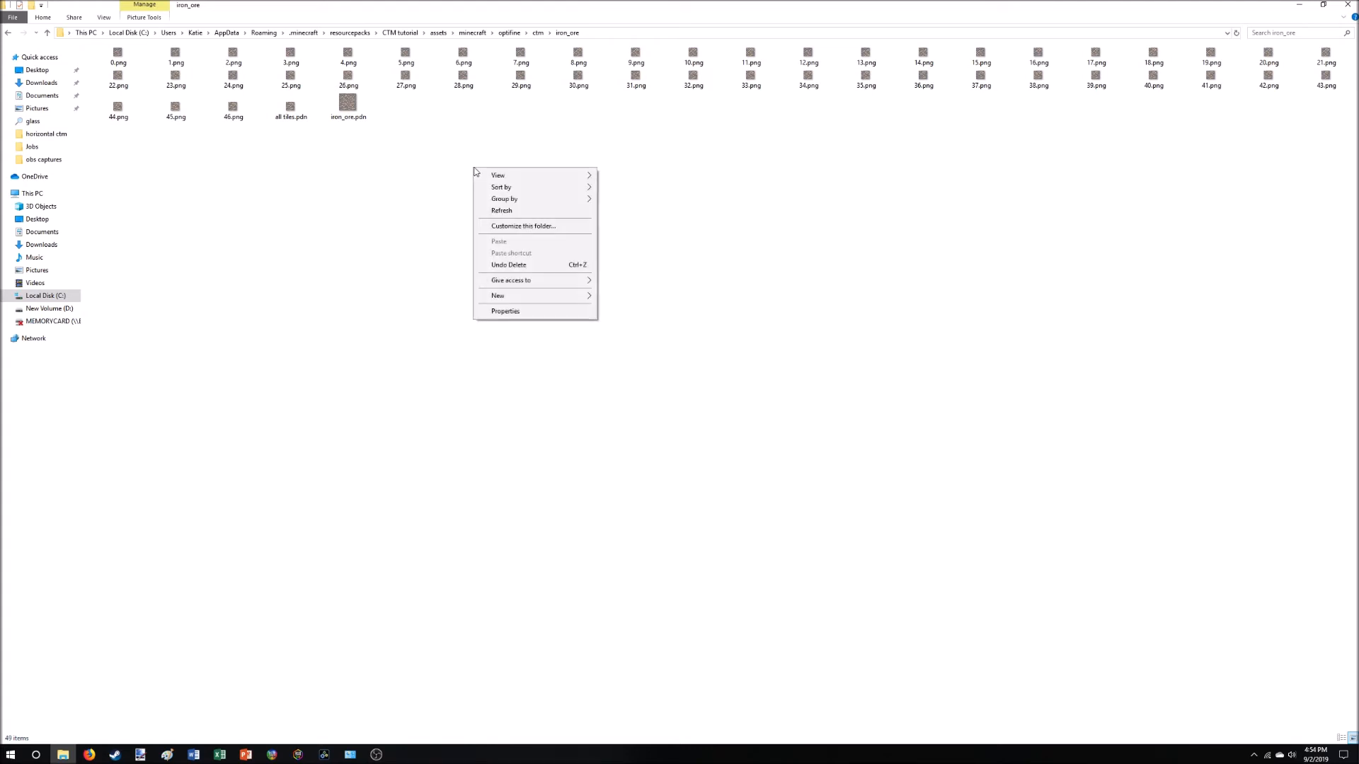
pyautogui.moveTo(583, 296)
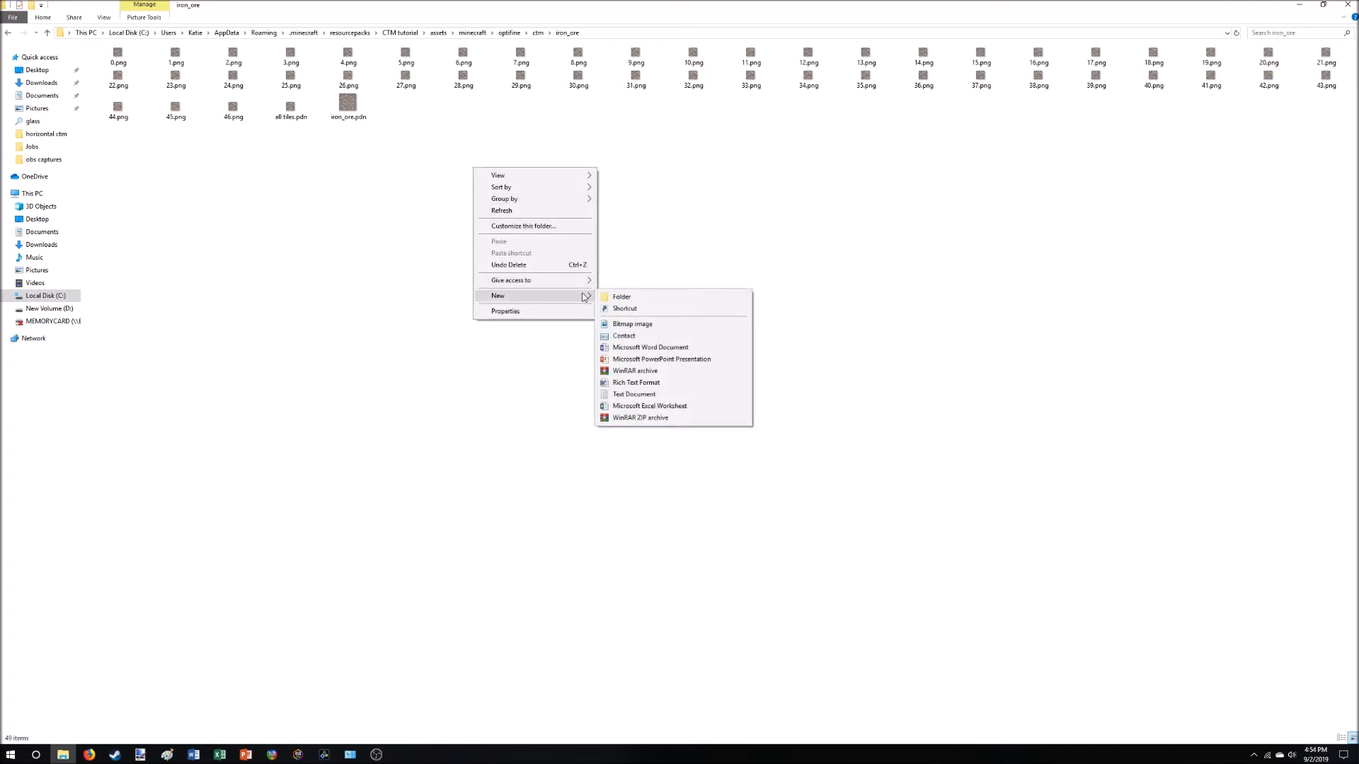
pyautogui.click(659, 398)
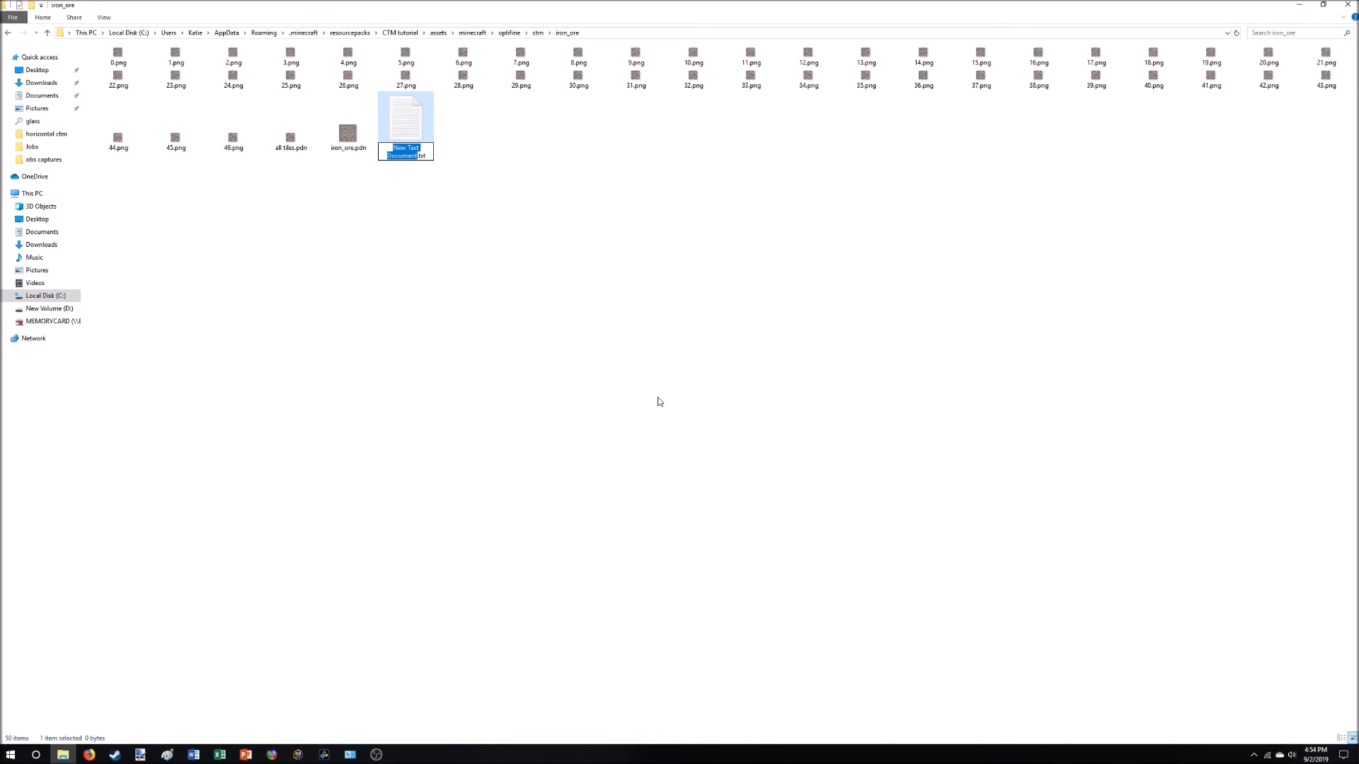
pyautogui.write('iron_ore')
pyautogui.press('BackSpace')
pyautogui.press('BackSpace')
pyautogui.press('BackSpace')
pyautogui.write('pn')
pyautogui.write('operties')
pyautogui.press('Return')
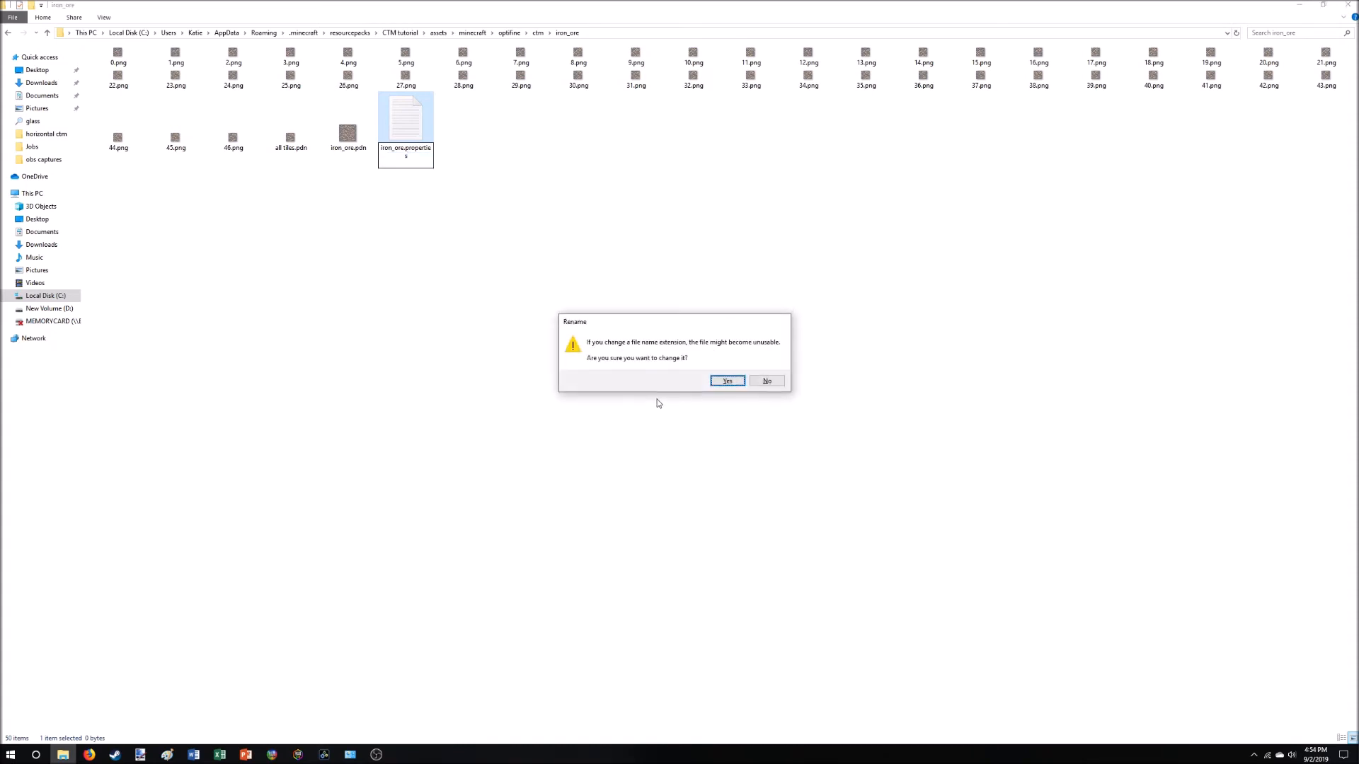
pyautogui.click(728, 381)
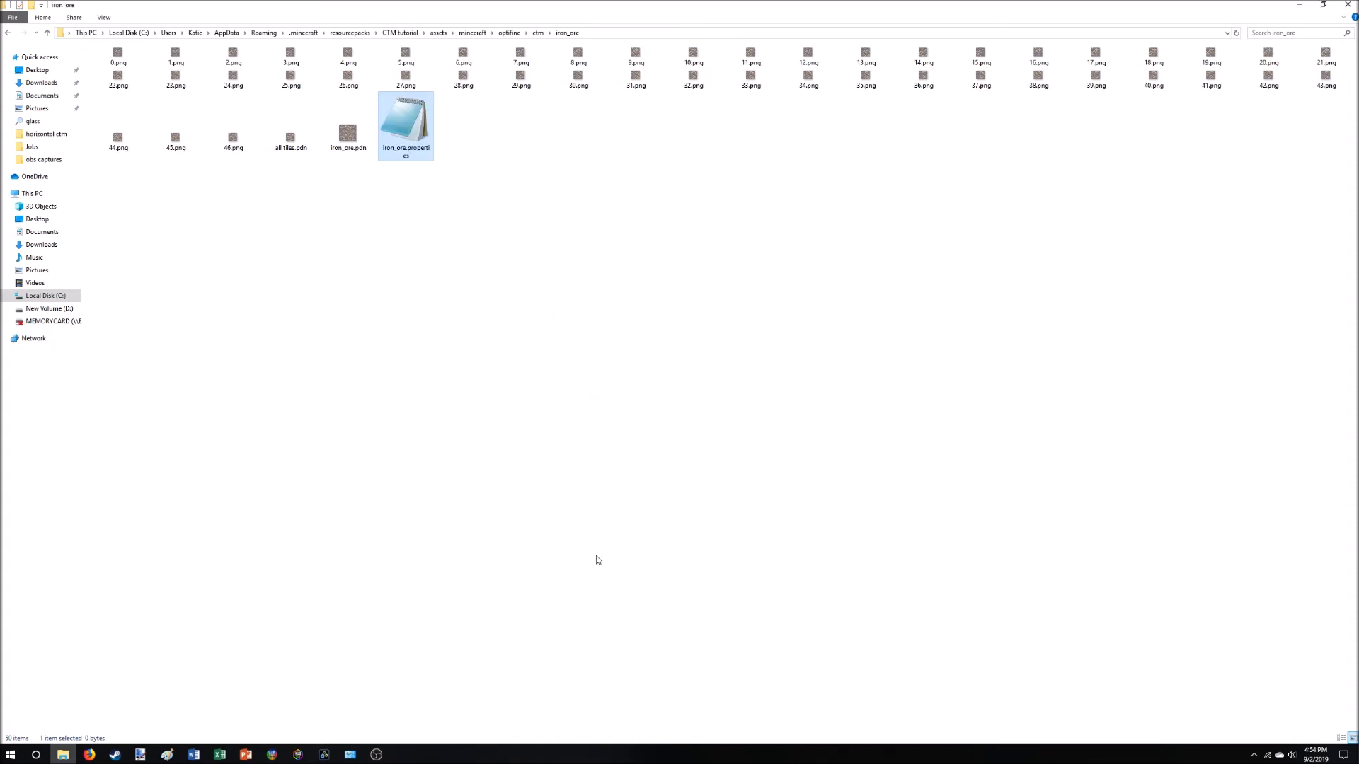
# In Notepad, write matchBlocks=iron_ore, method=ctm, tiles=0-46 and faces=all on separate lines in iron_ore.properties, save and close it.
pyautogui.doubleClick(415, 130)
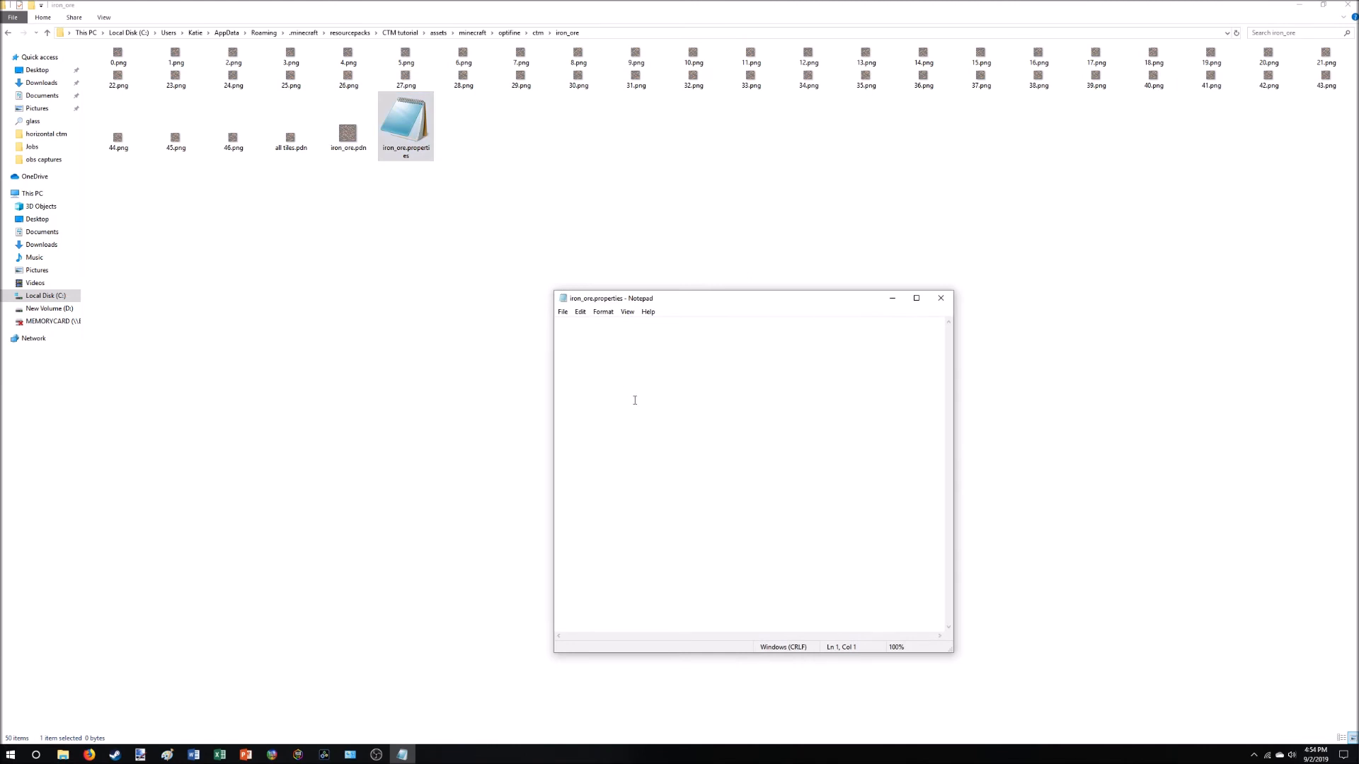
pyautogui.write('match')
pyautogui.write('Block')
pyautogui.write('s=iro')
pyautogui.write('n_ore ')
pyautogui.write('method')
pyautogui.write('=ctm ')
pyautogui.write('tiles')
pyautogui.write('=0-46 ')
pyautogui.write('faces')
pyautogui.write('=all')
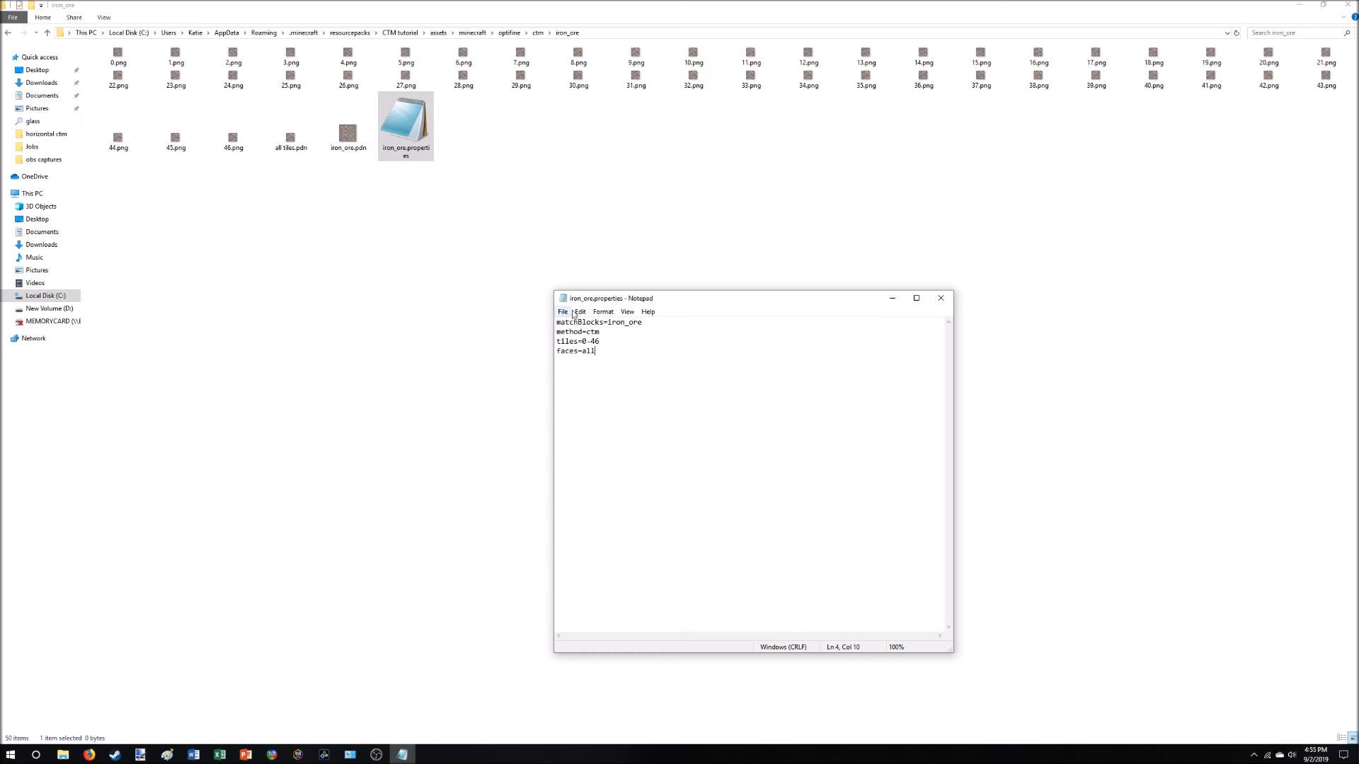
pyautogui.hotkey('ctrl', 's')
pyautogui.click(941, 298)
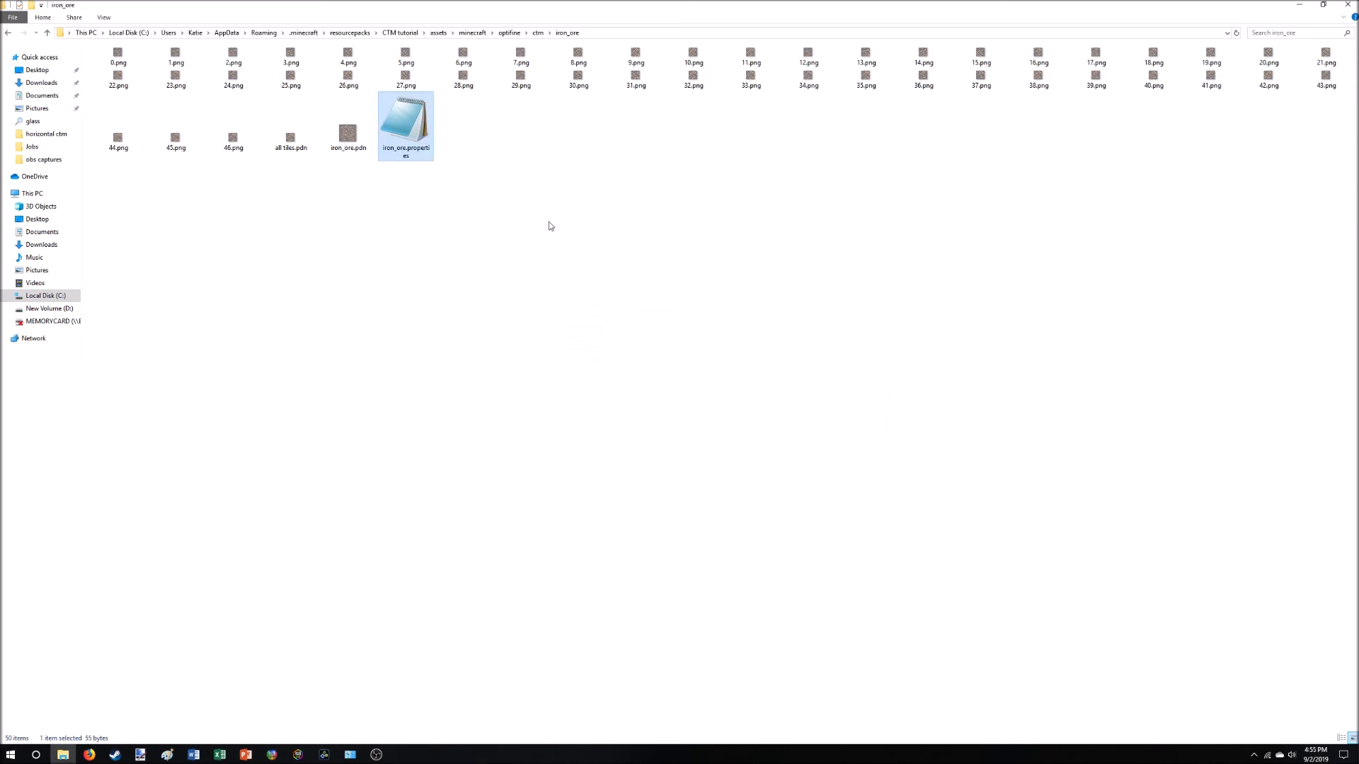
pyautogui.click(541, 157)
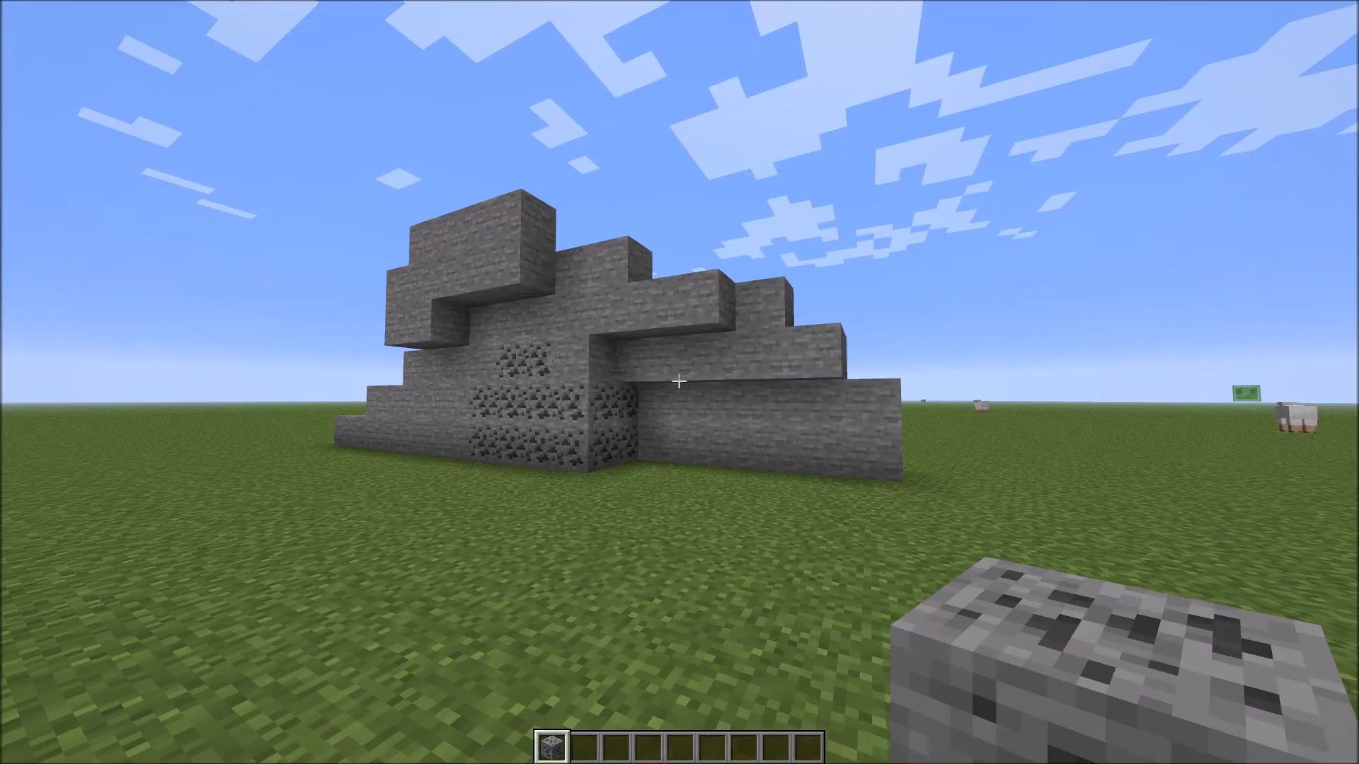
pyautogui.press('w')
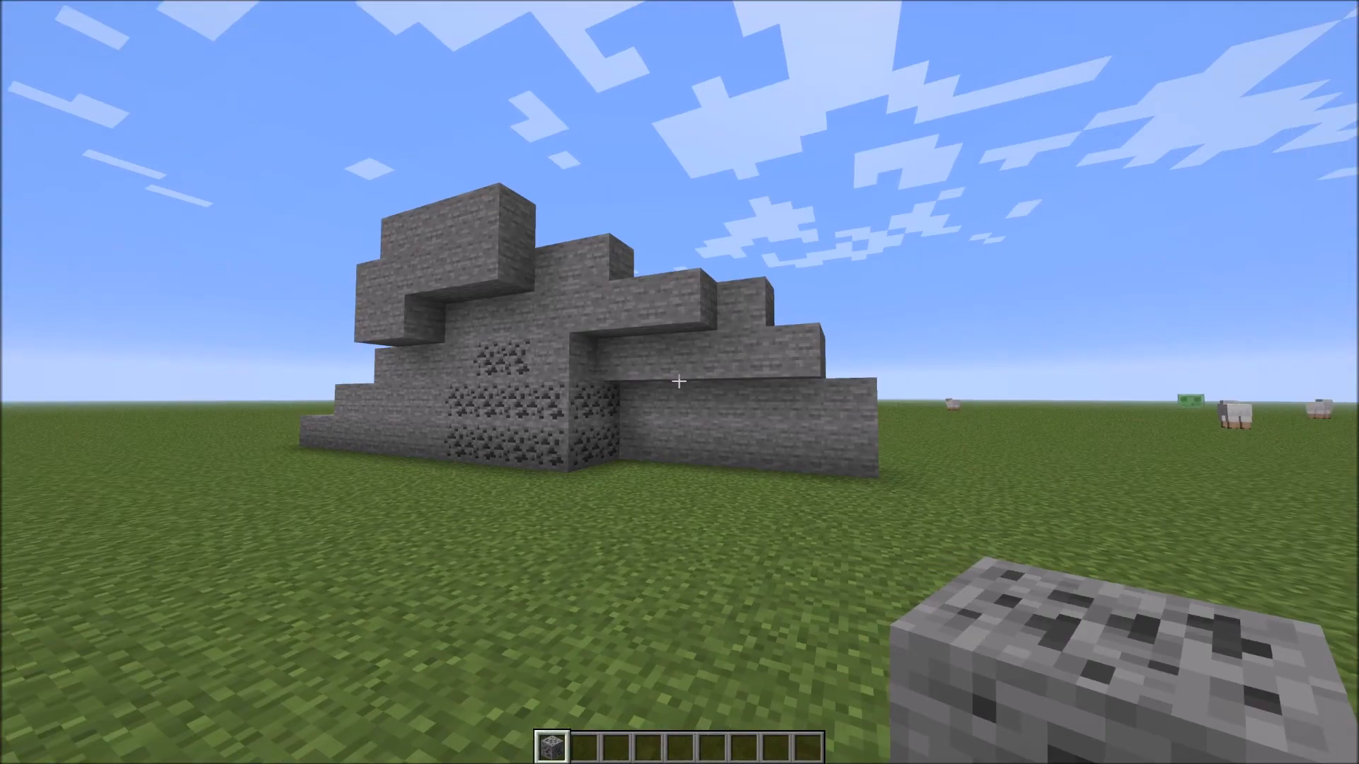
pyautogui.press('a')
pyautogui.press('d')
pyautogui.press('w')
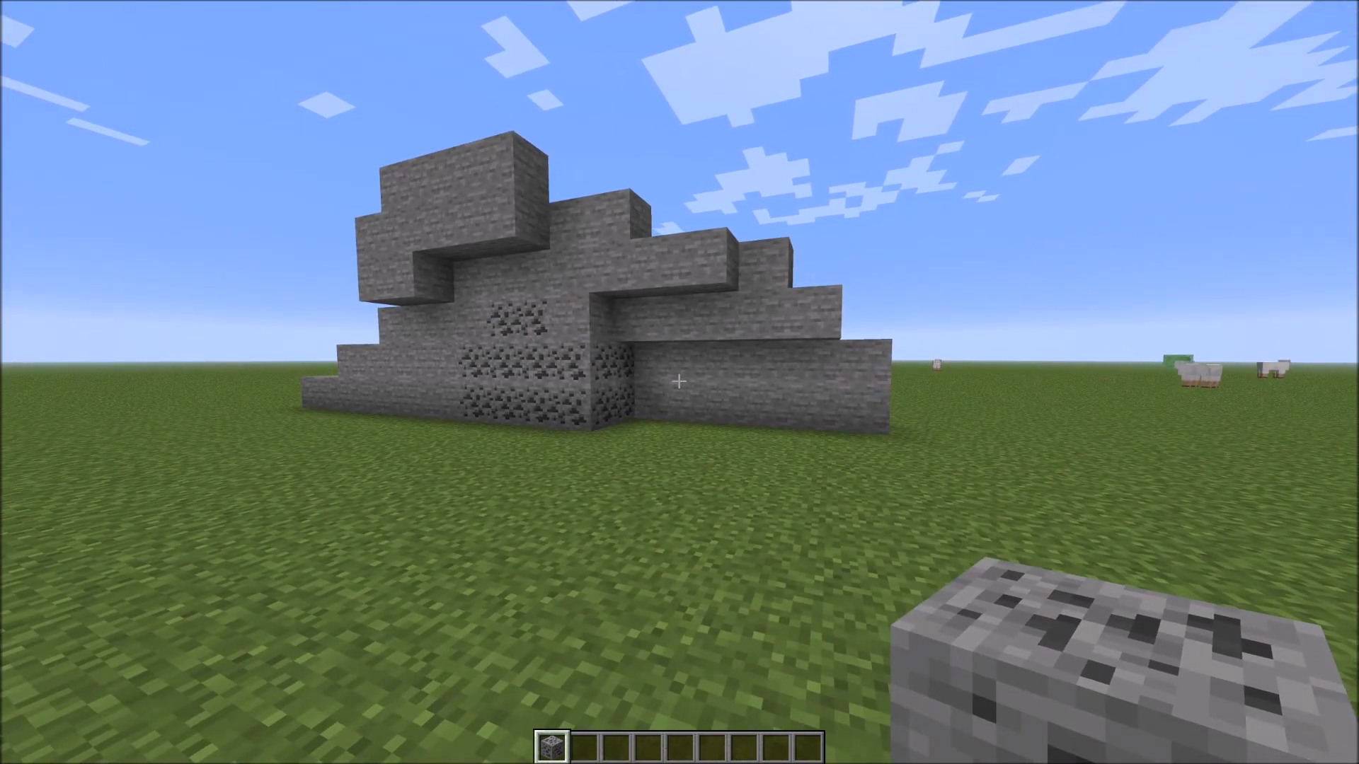
# In Minecraft, put Iron Ore from the Building Blocks inventory into the second hotbar slot.
pyautogui.press('e')
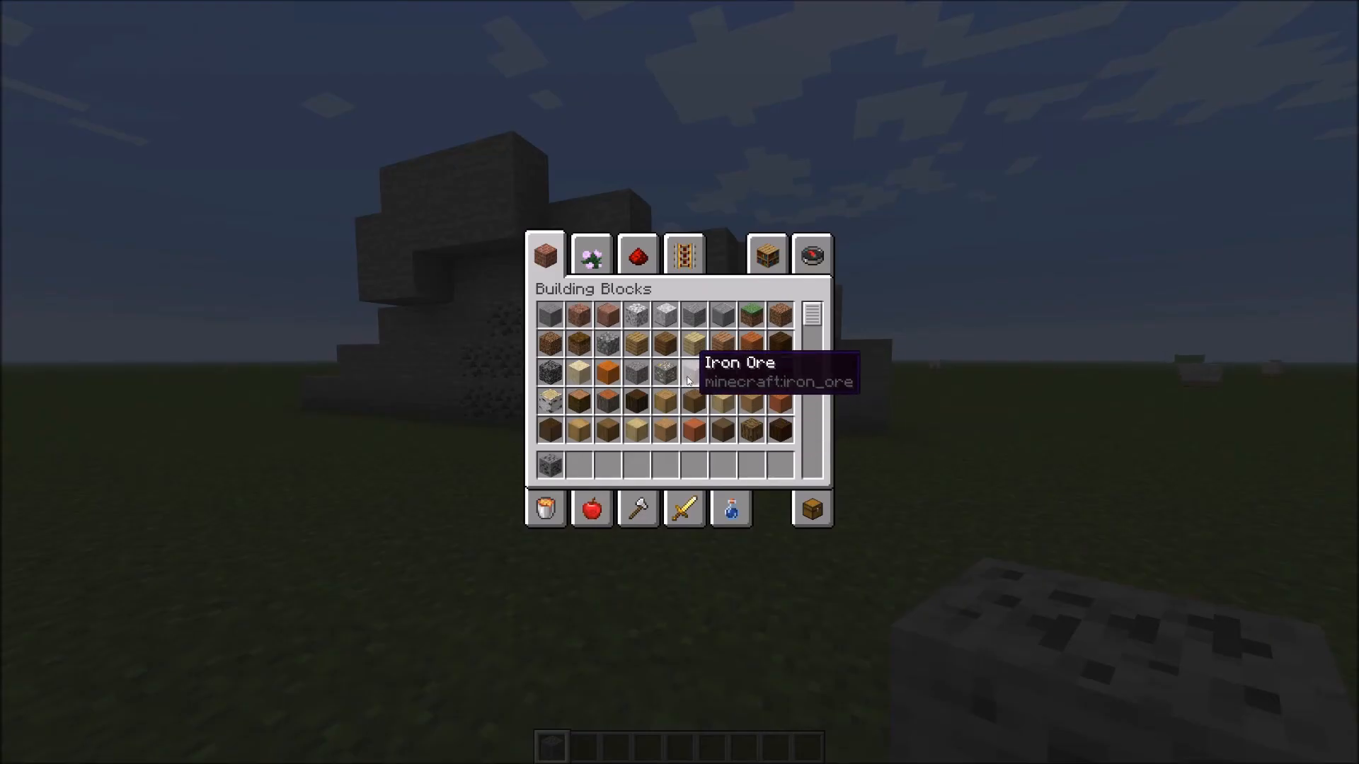
pyautogui.click(575, 464)
pyautogui.press('e')
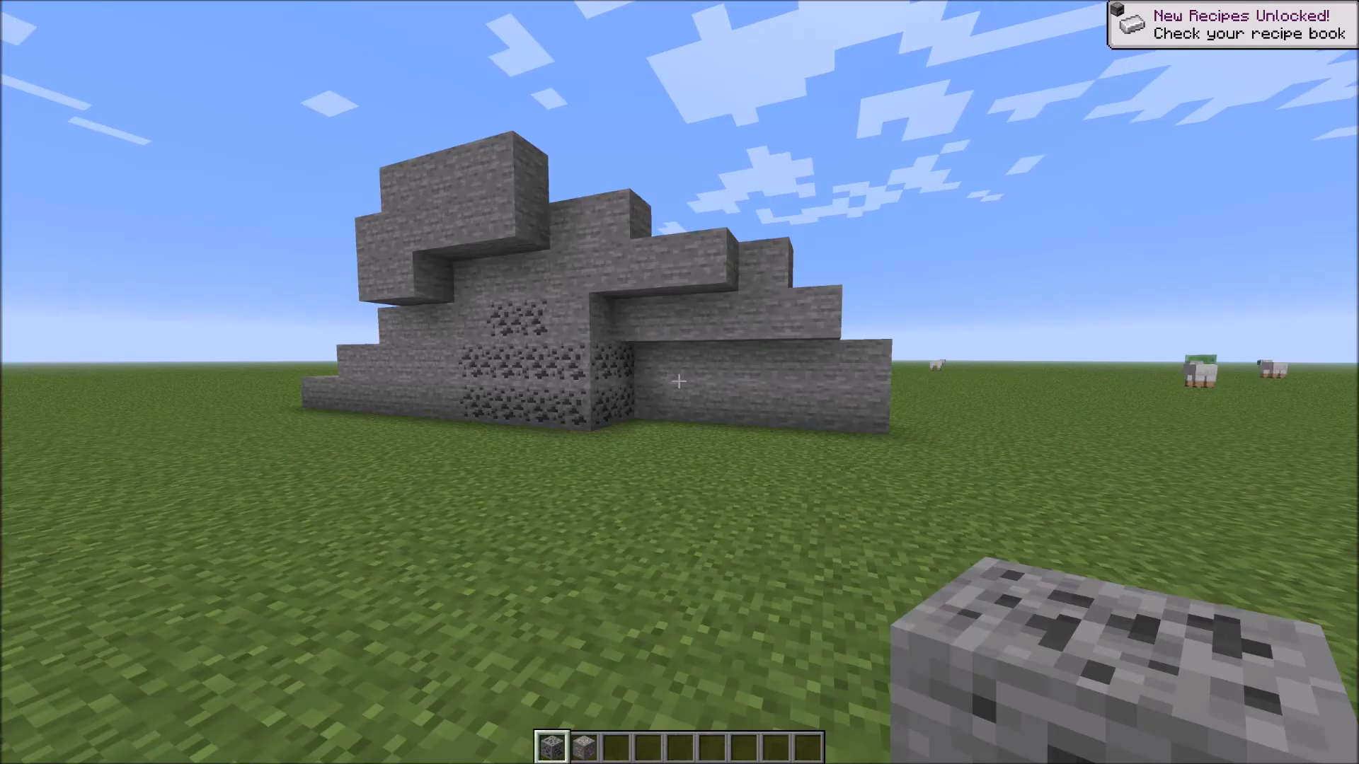
# Place iron ore blocks side by side and stacked on the grass beside the stone structure to test the connected textures.
pyautogui.press('w')
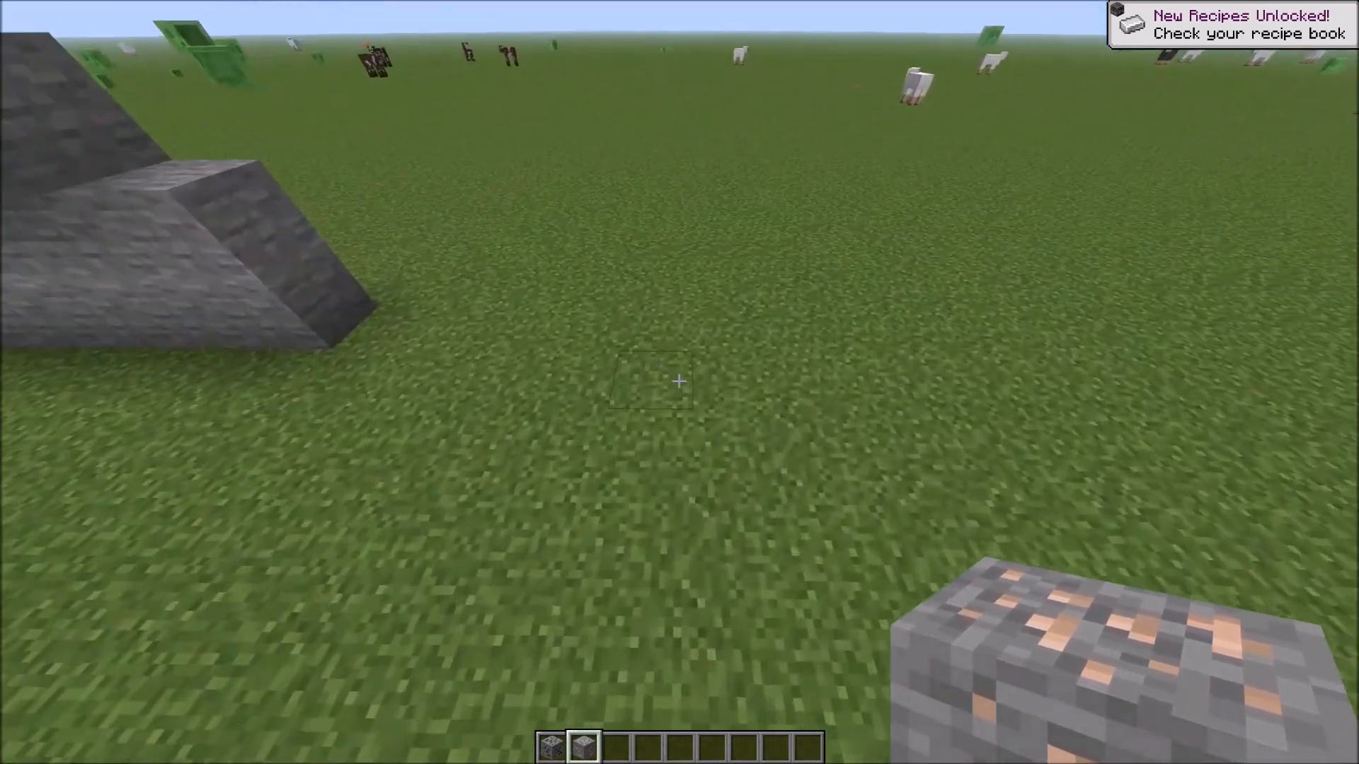
pyautogui.rightClick(678, 381)
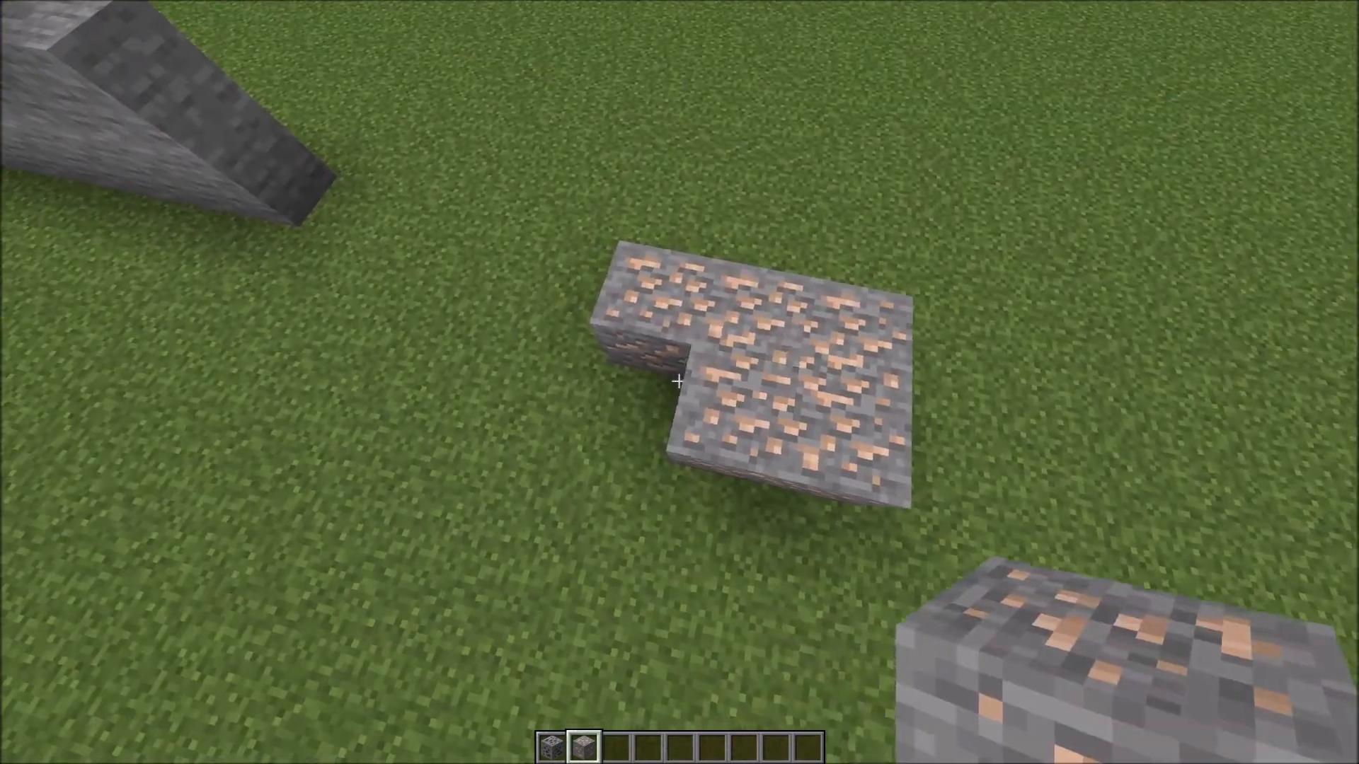
pyautogui.rightClick(678, 381)
pyautogui.press('s')
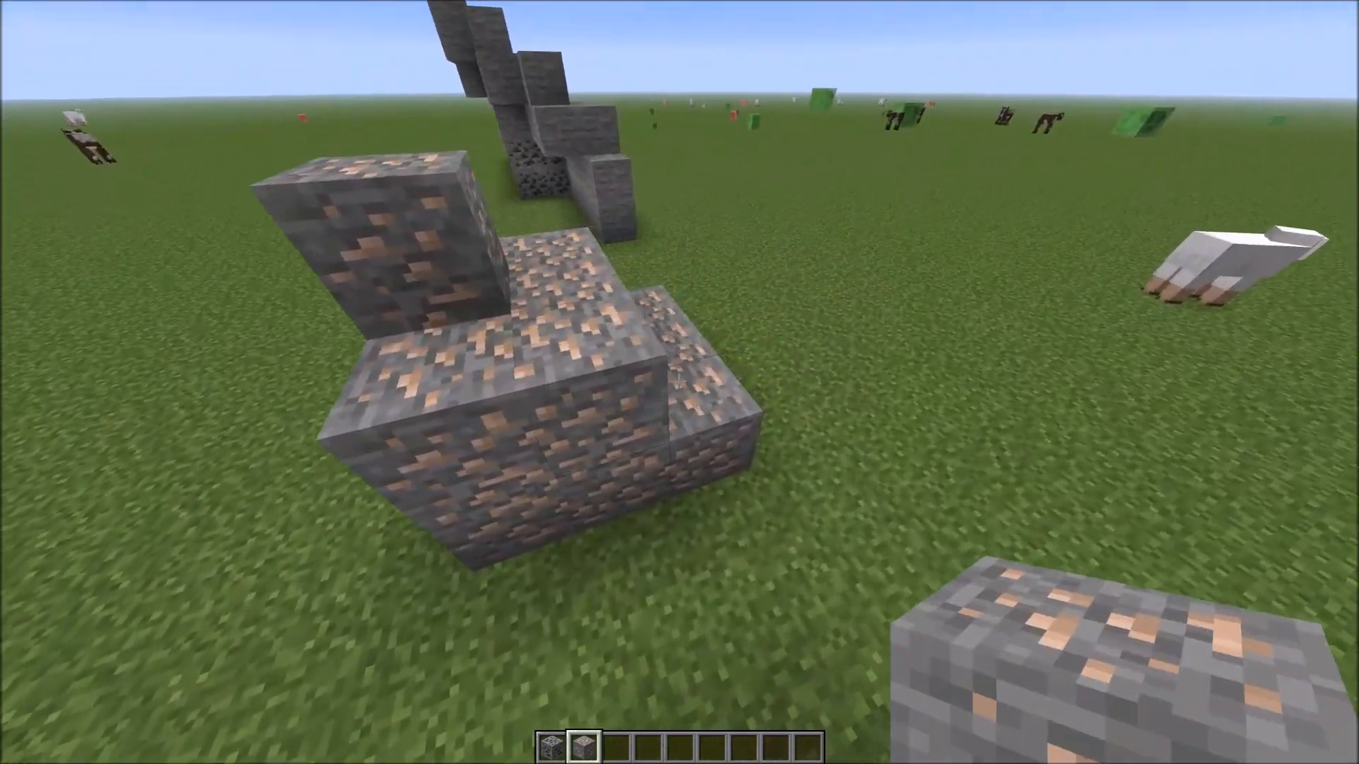
pyautogui.rightClick(679, 381)
pyautogui.rightClick(679, 381)
pyautogui.rightClick(679, 382)
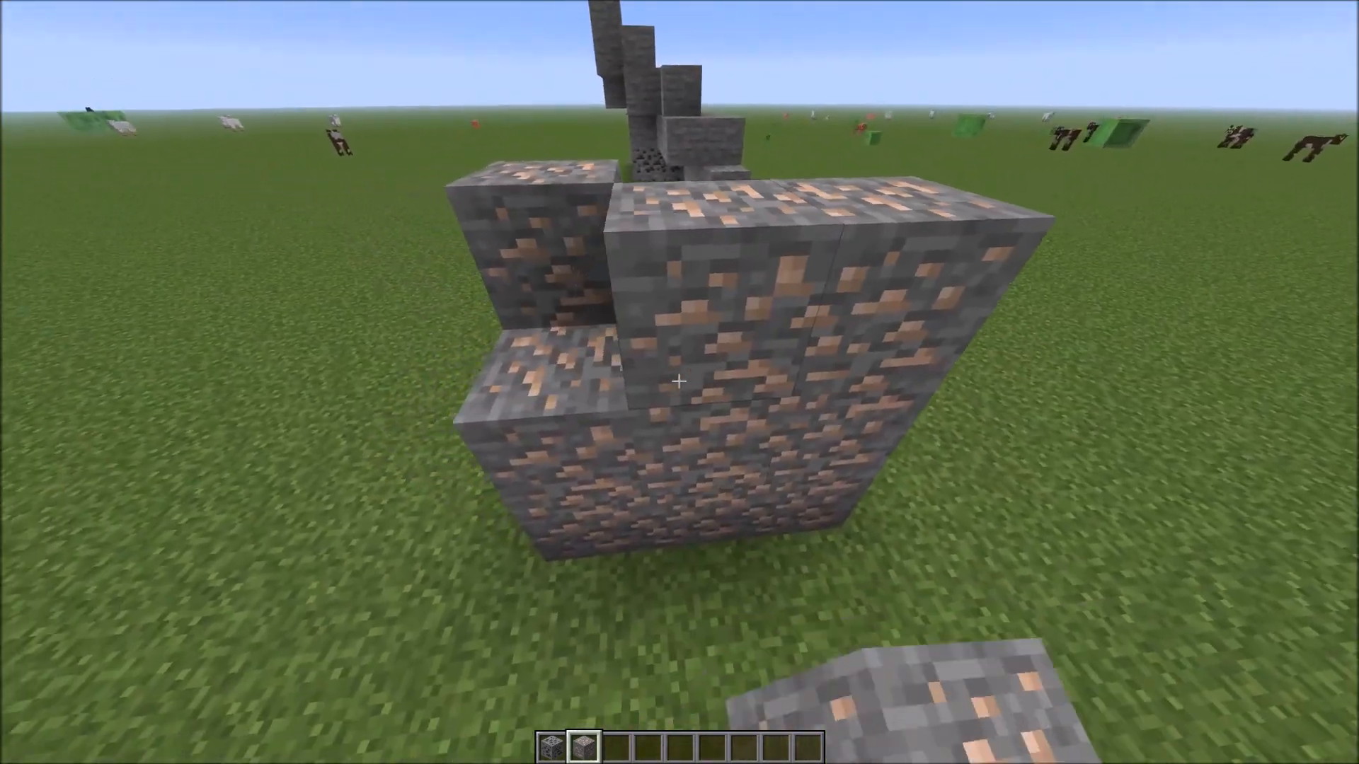
pyautogui.rightClick(679, 381)
pyautogui.rightClick(678, 381)
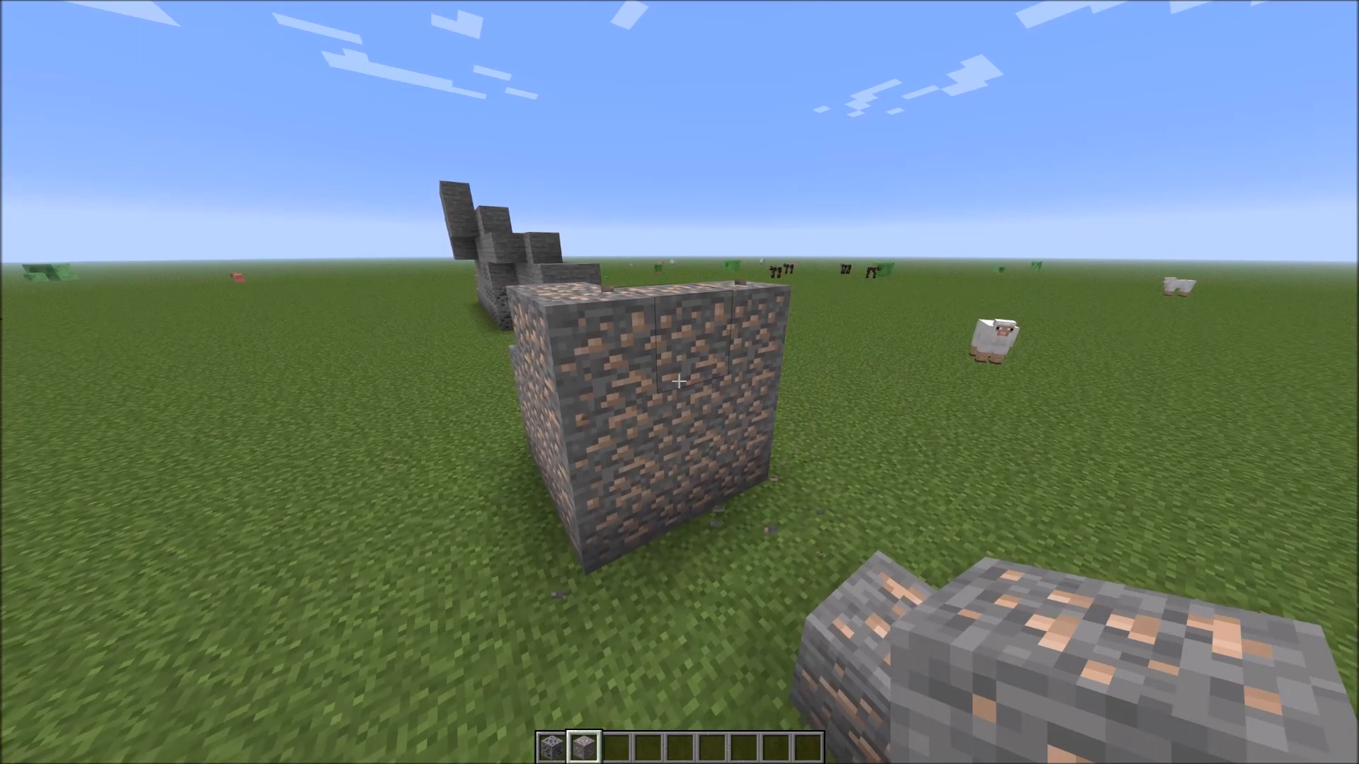
pyautogui.press('a')
pyautogui.press('s')
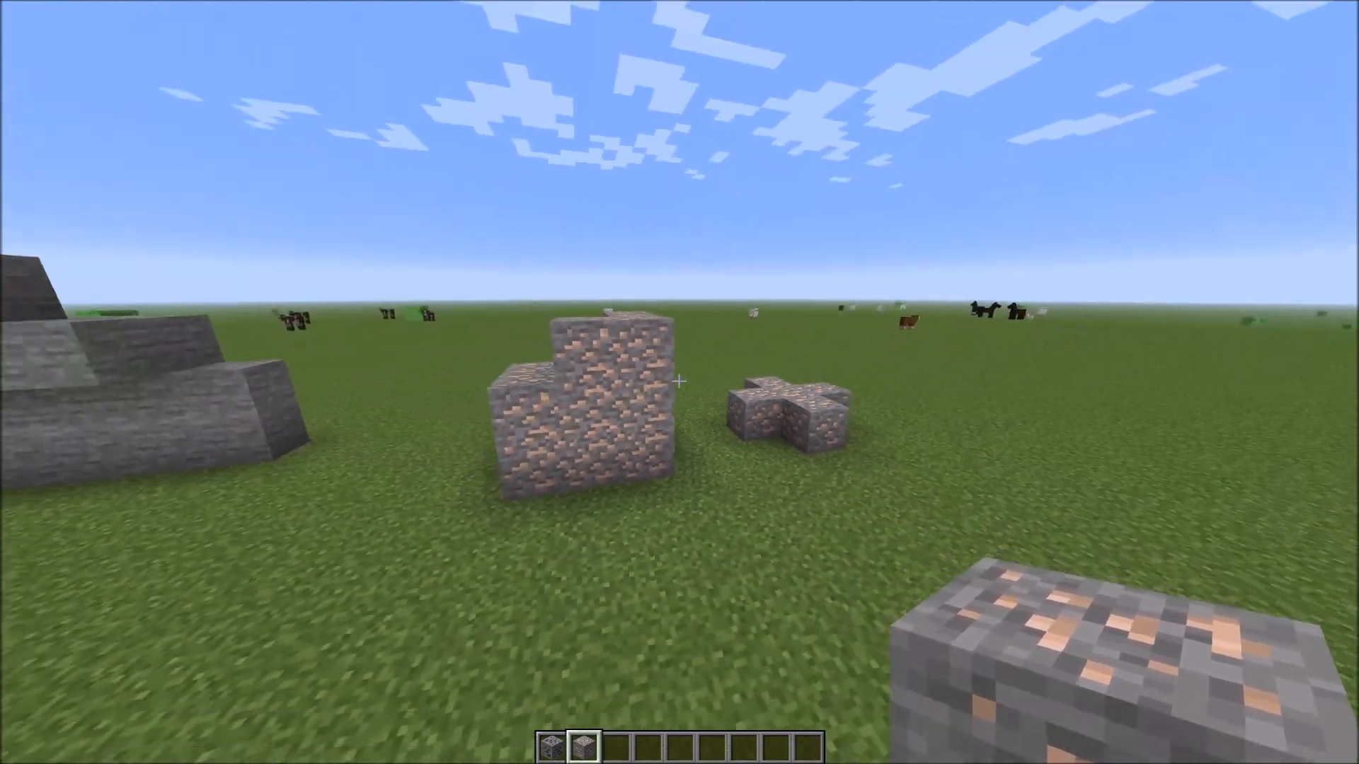
pyautogui.press('w')
pyautogui.press('a')
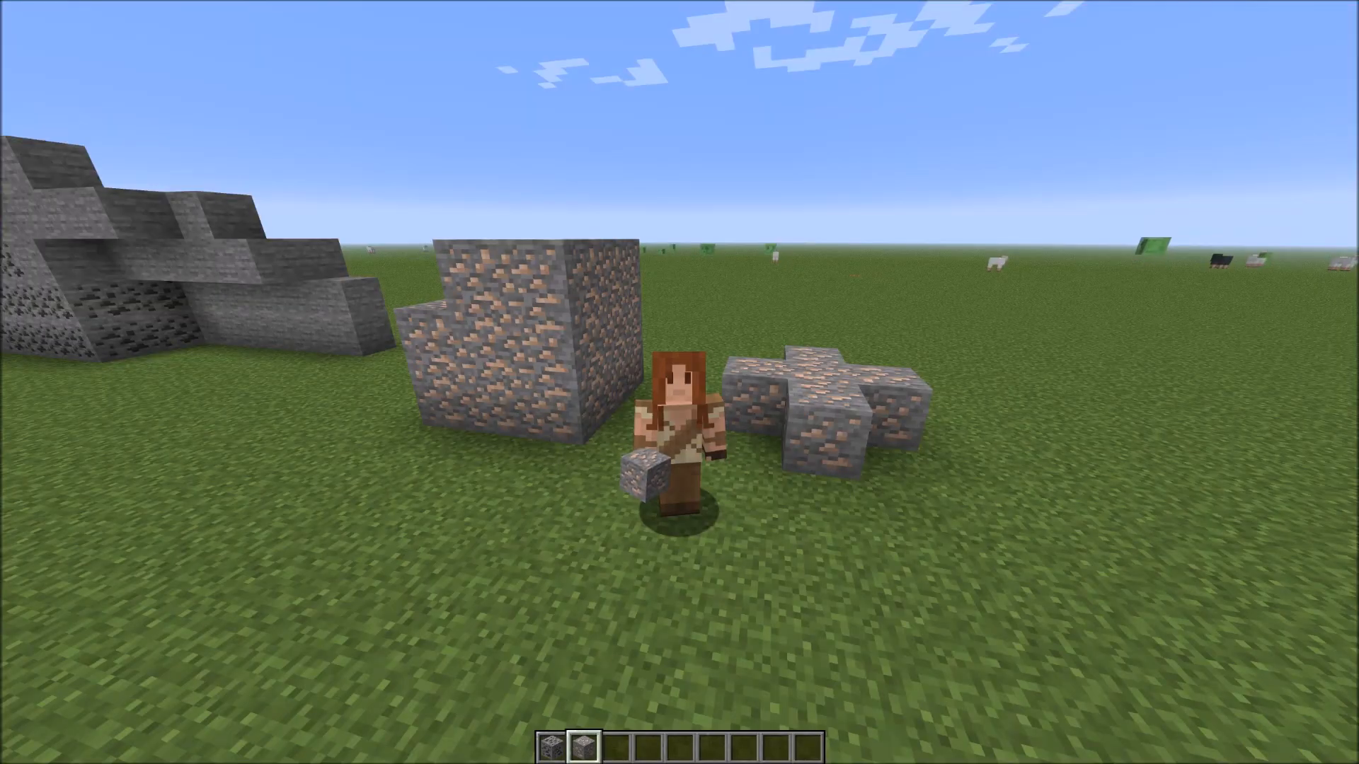
pyautogui.press('s')
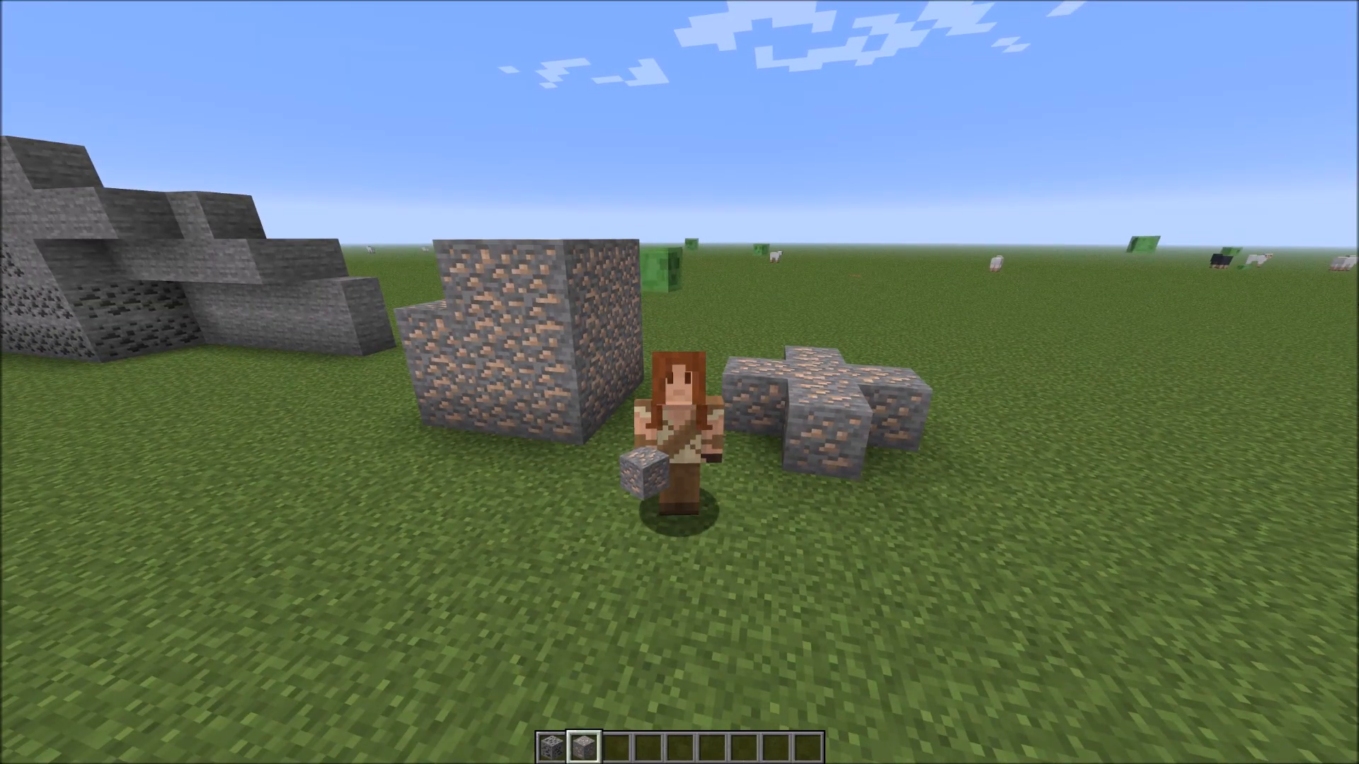
pyautogui.press('space')
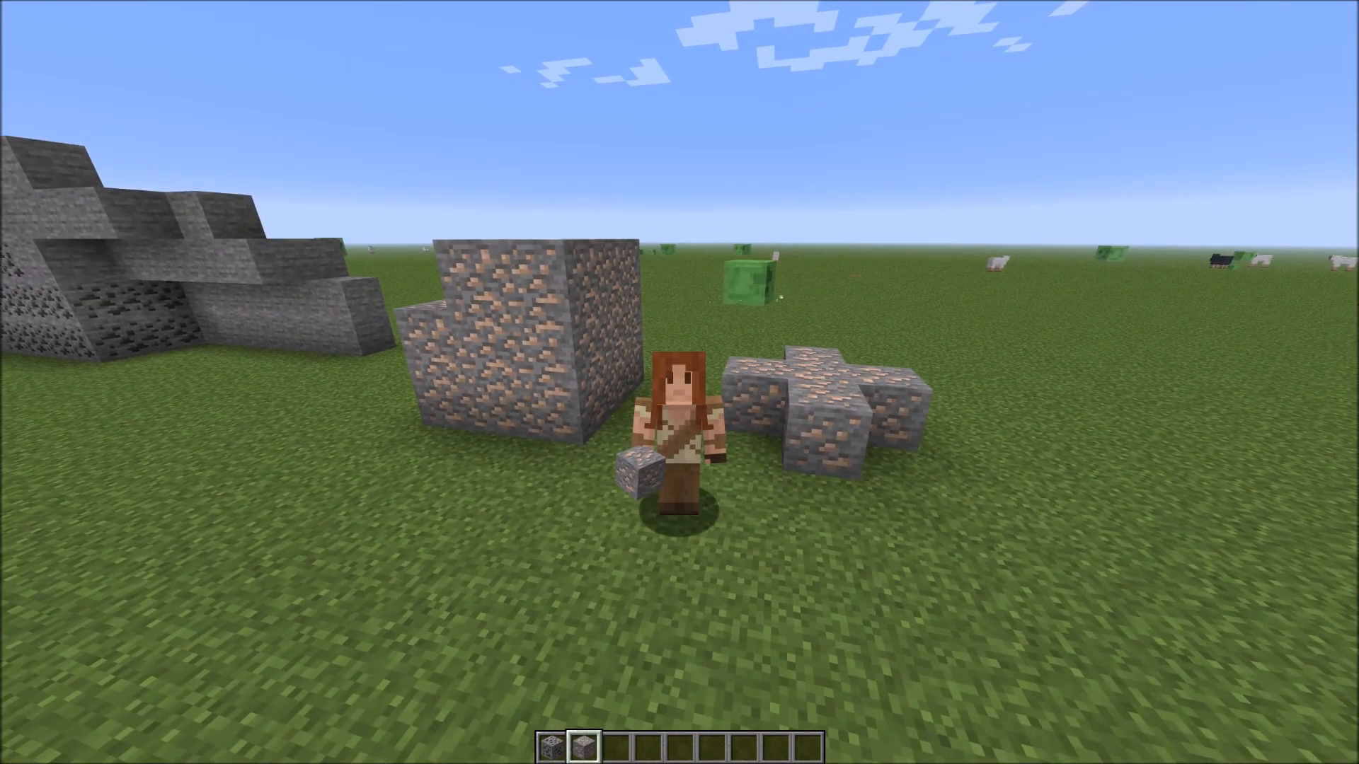